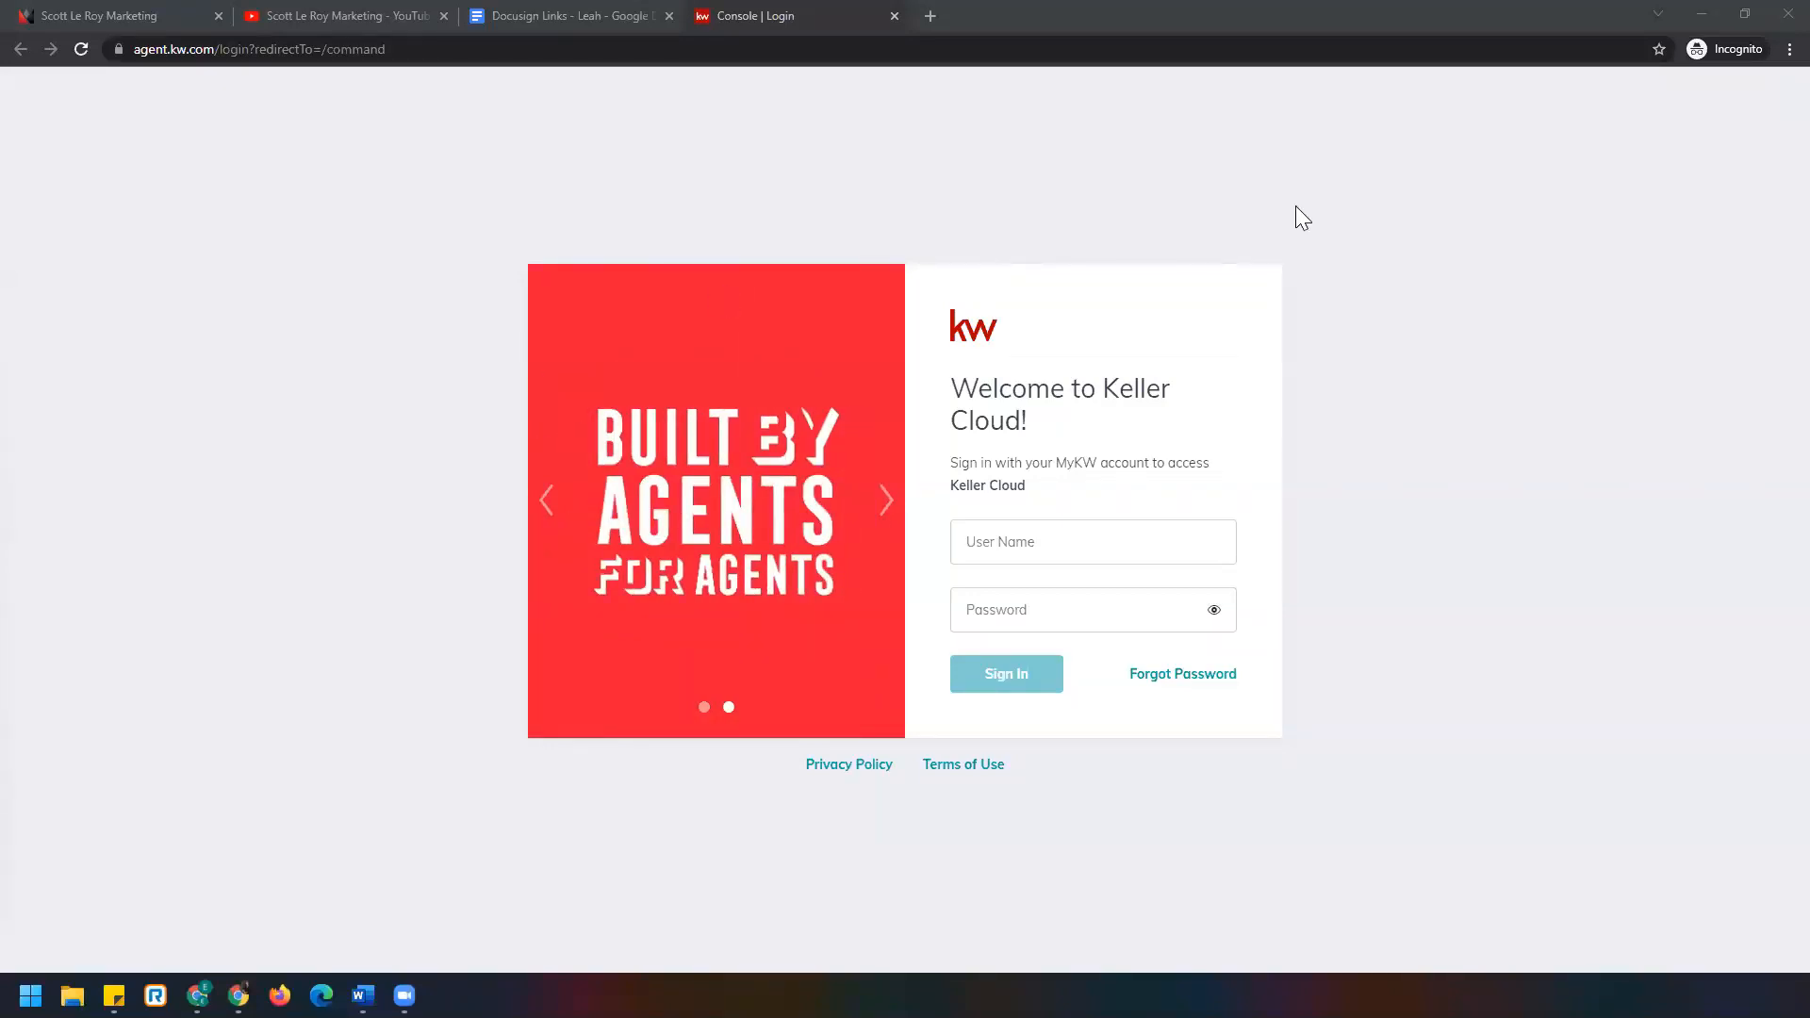
Sign in to Keller Cloud with the agent's username and password to reach the dashboard.
left_click(1764, 51)
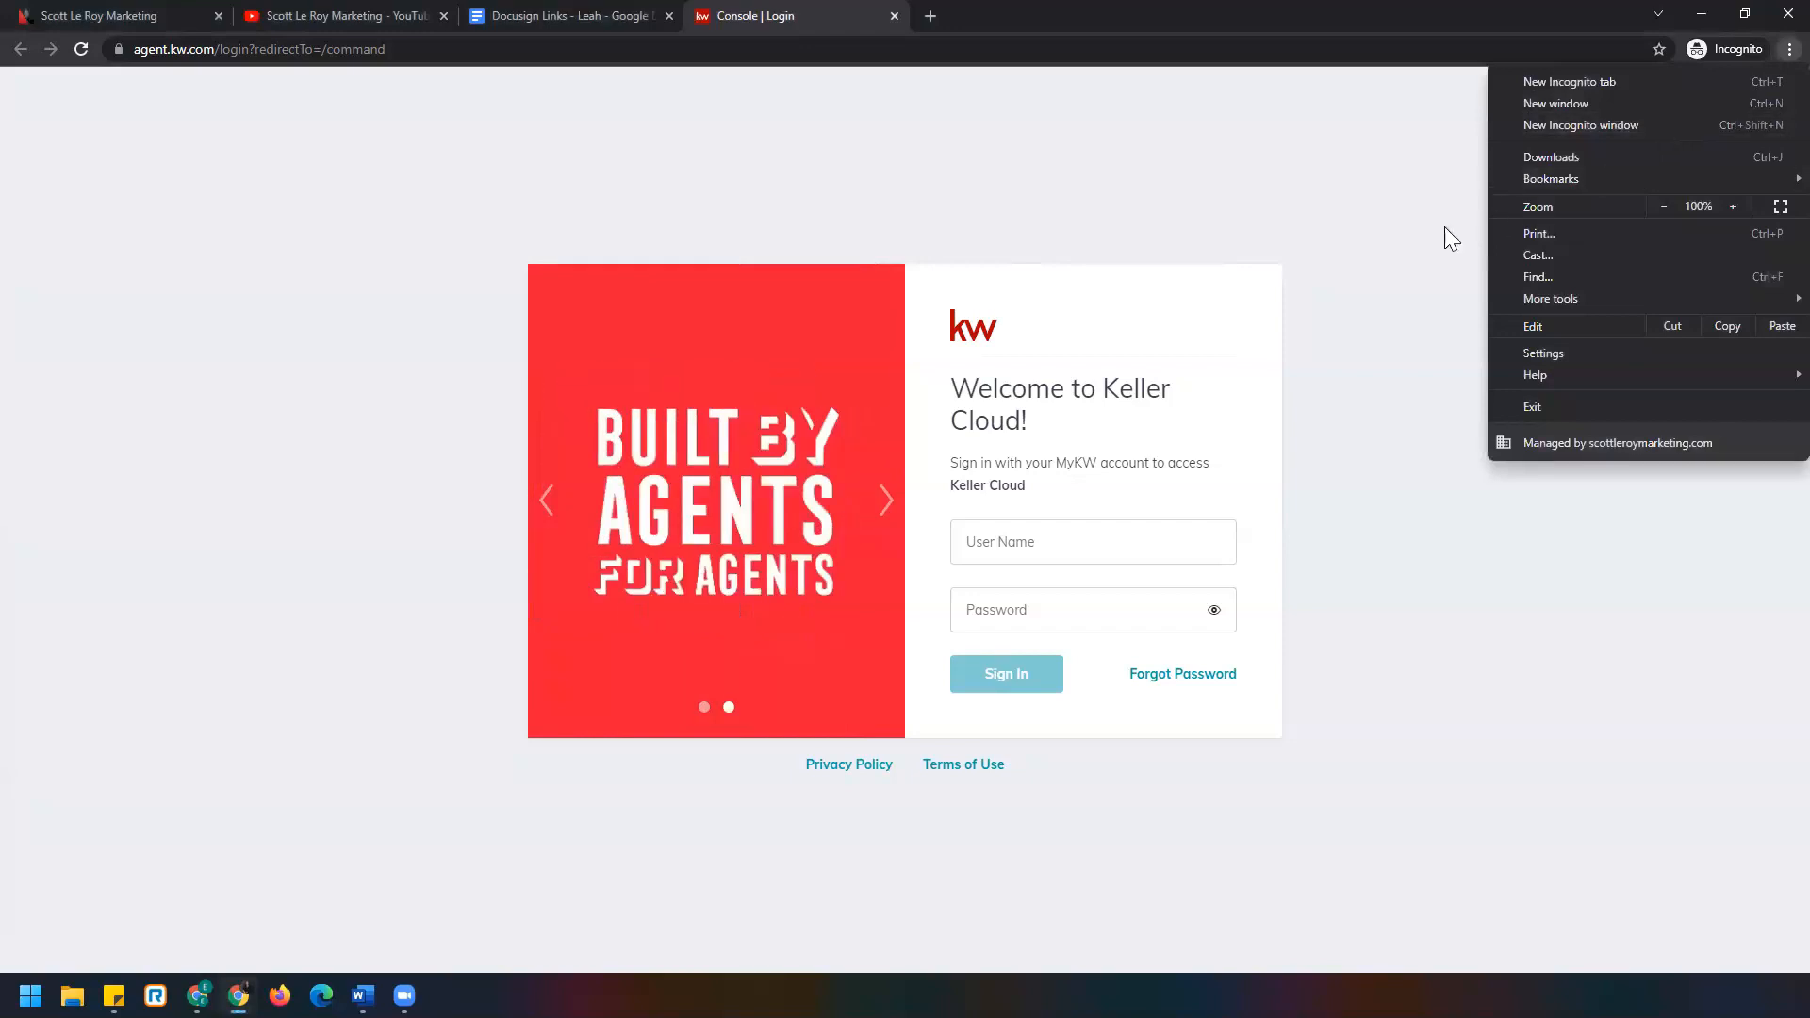
left_click(1256, 247)
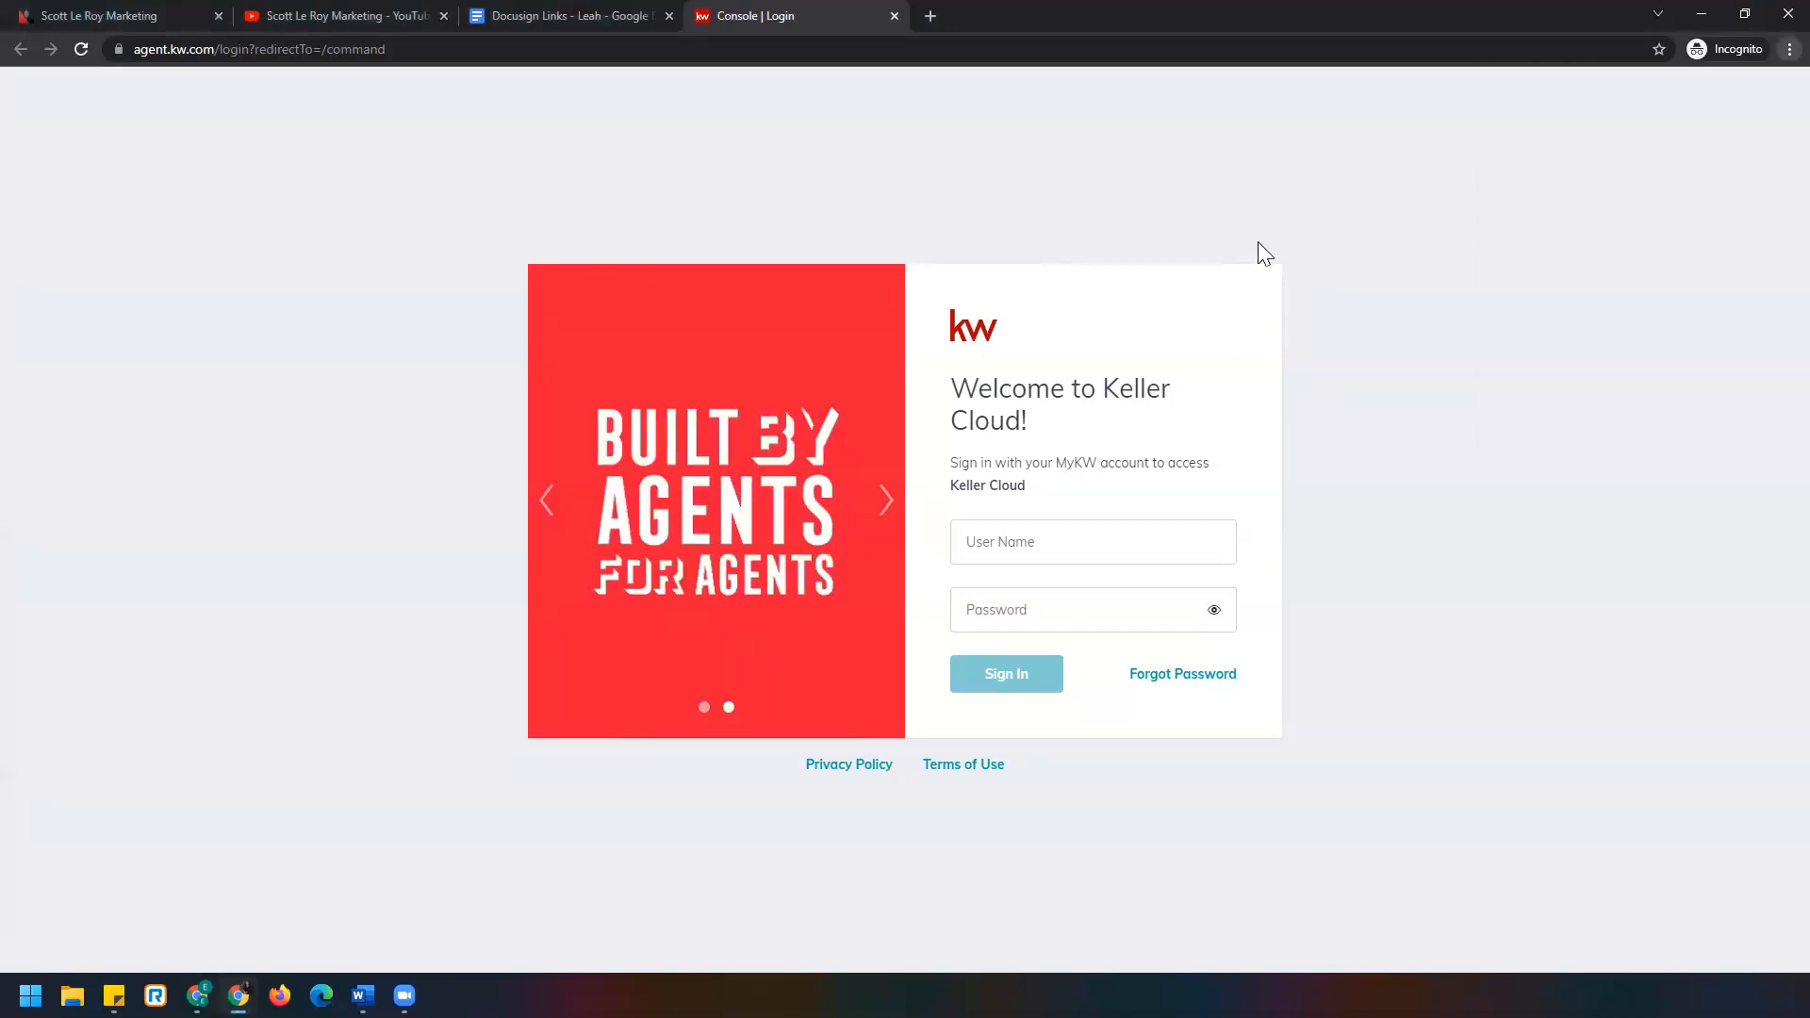
left_click(1169, 539)
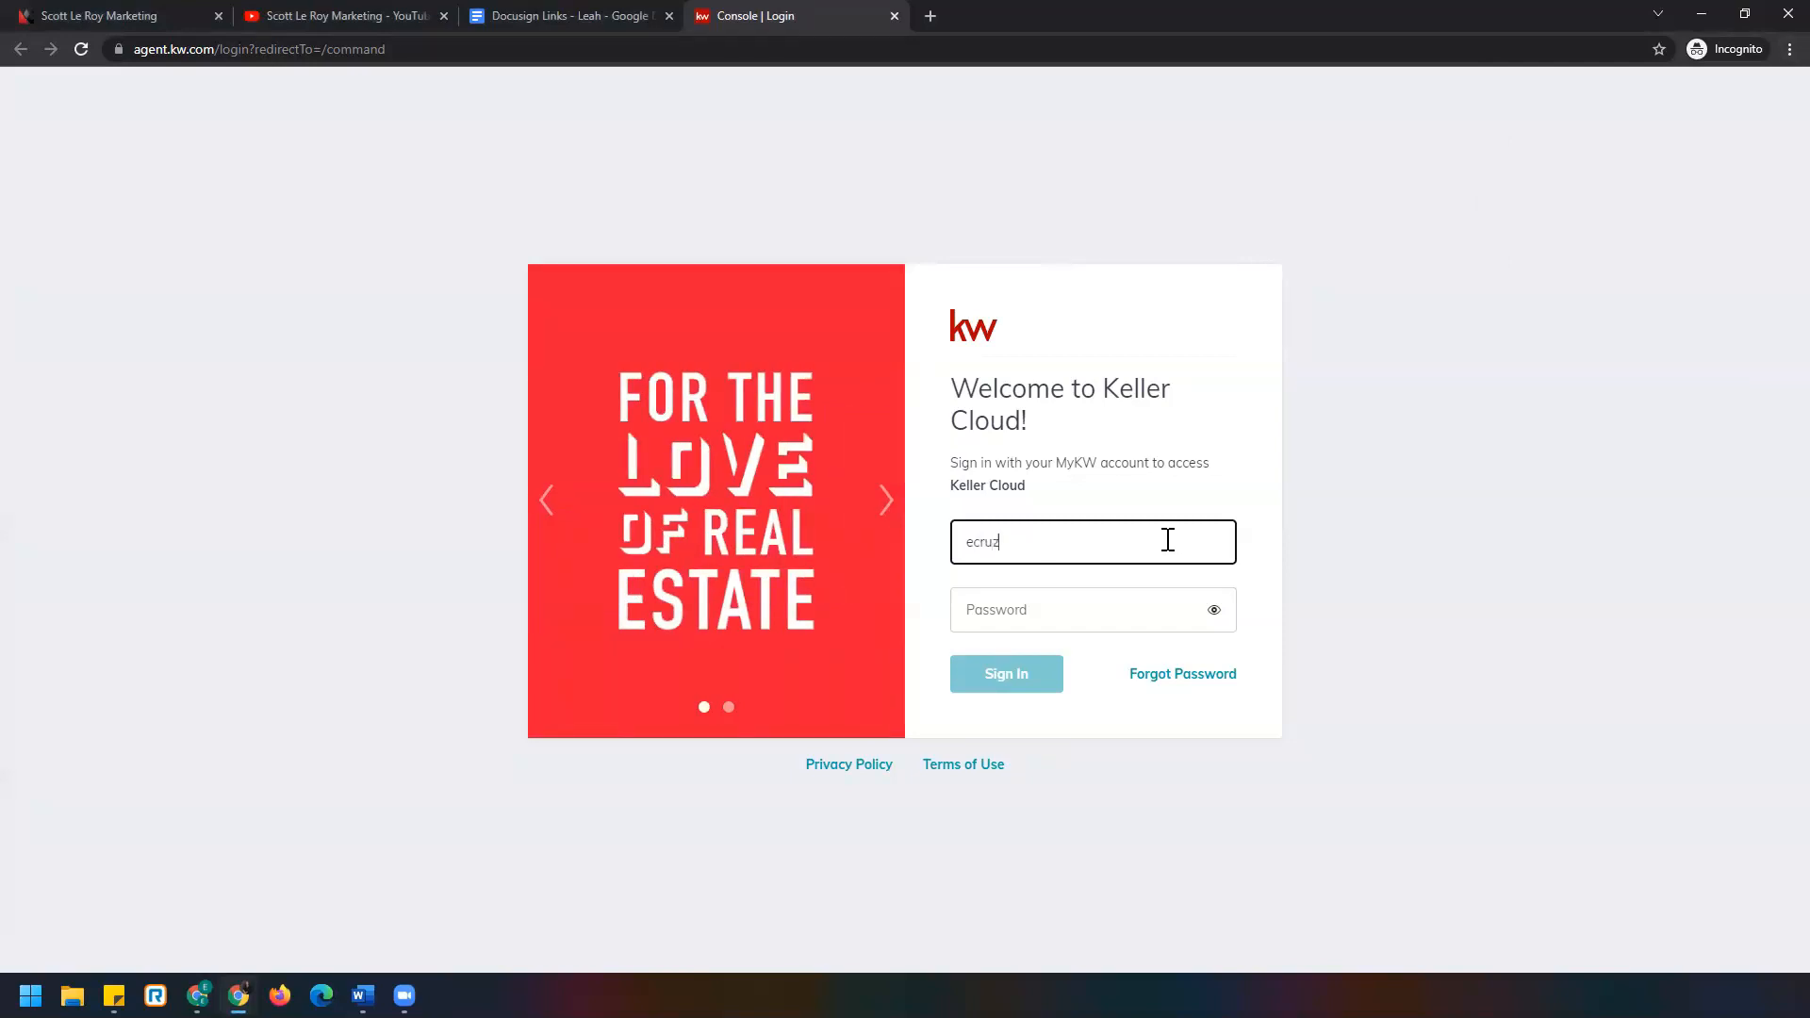
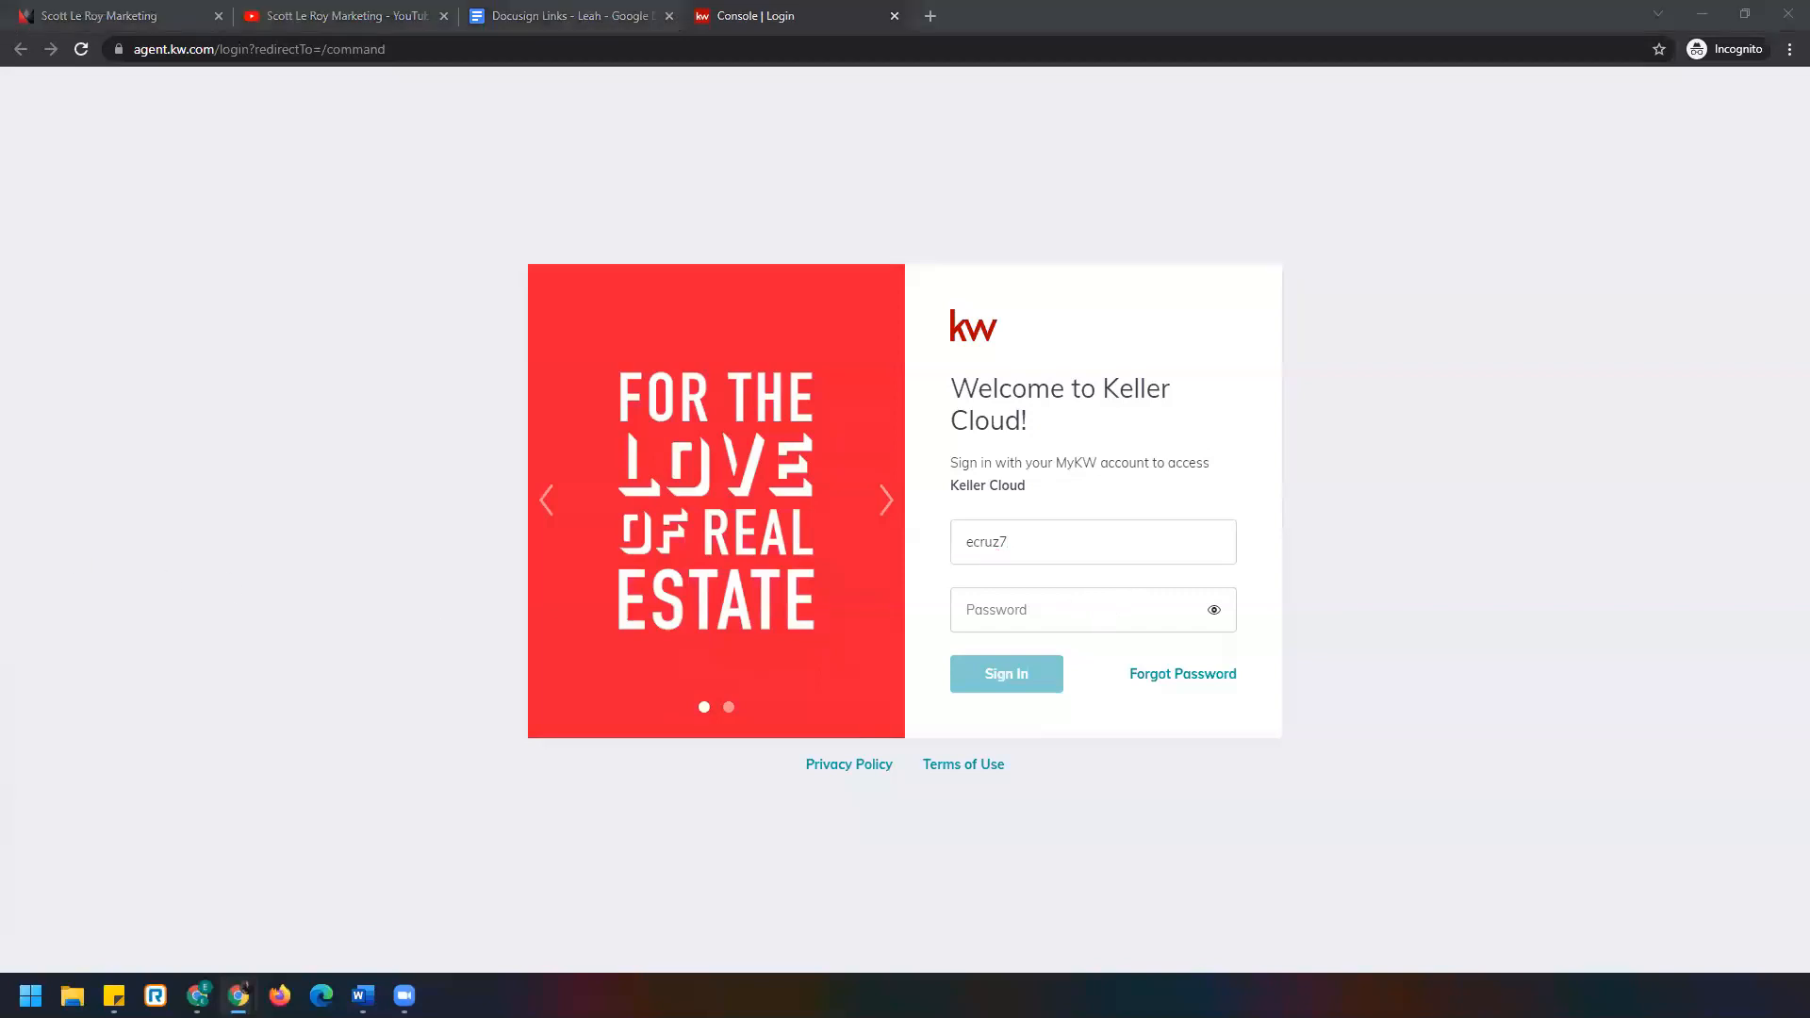
left_click(1128, 601)
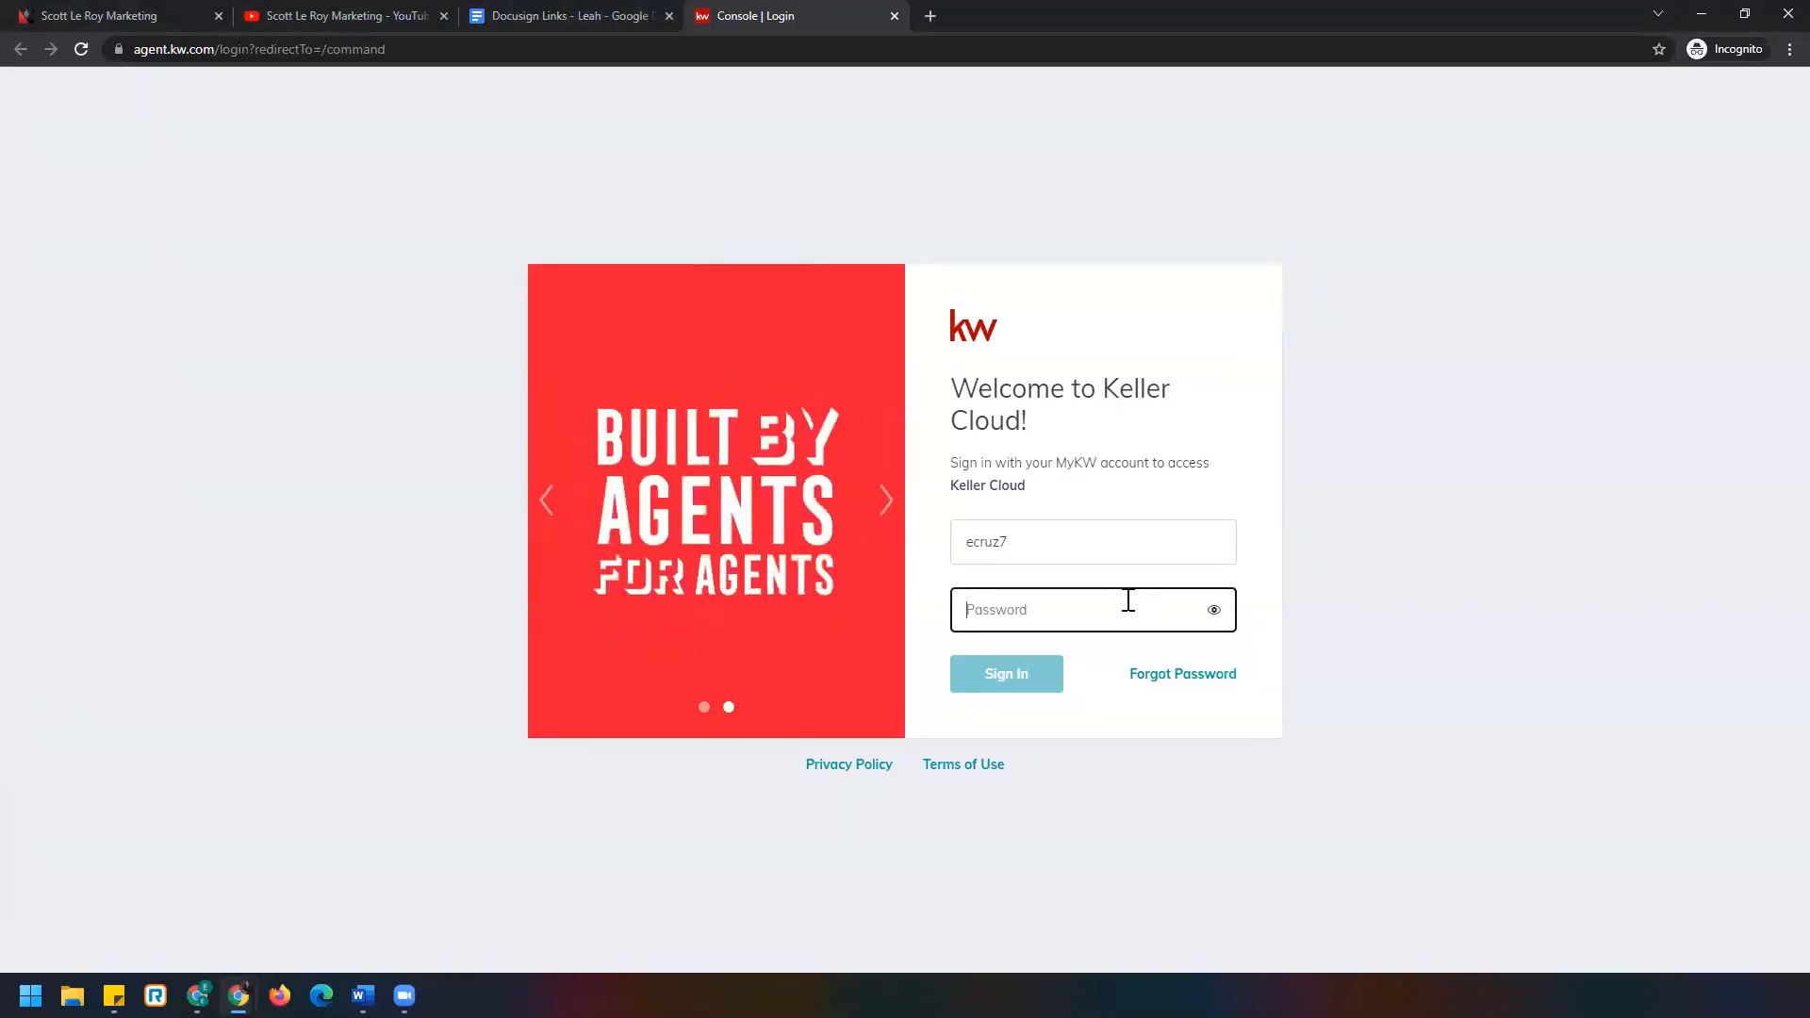
type("•••••")
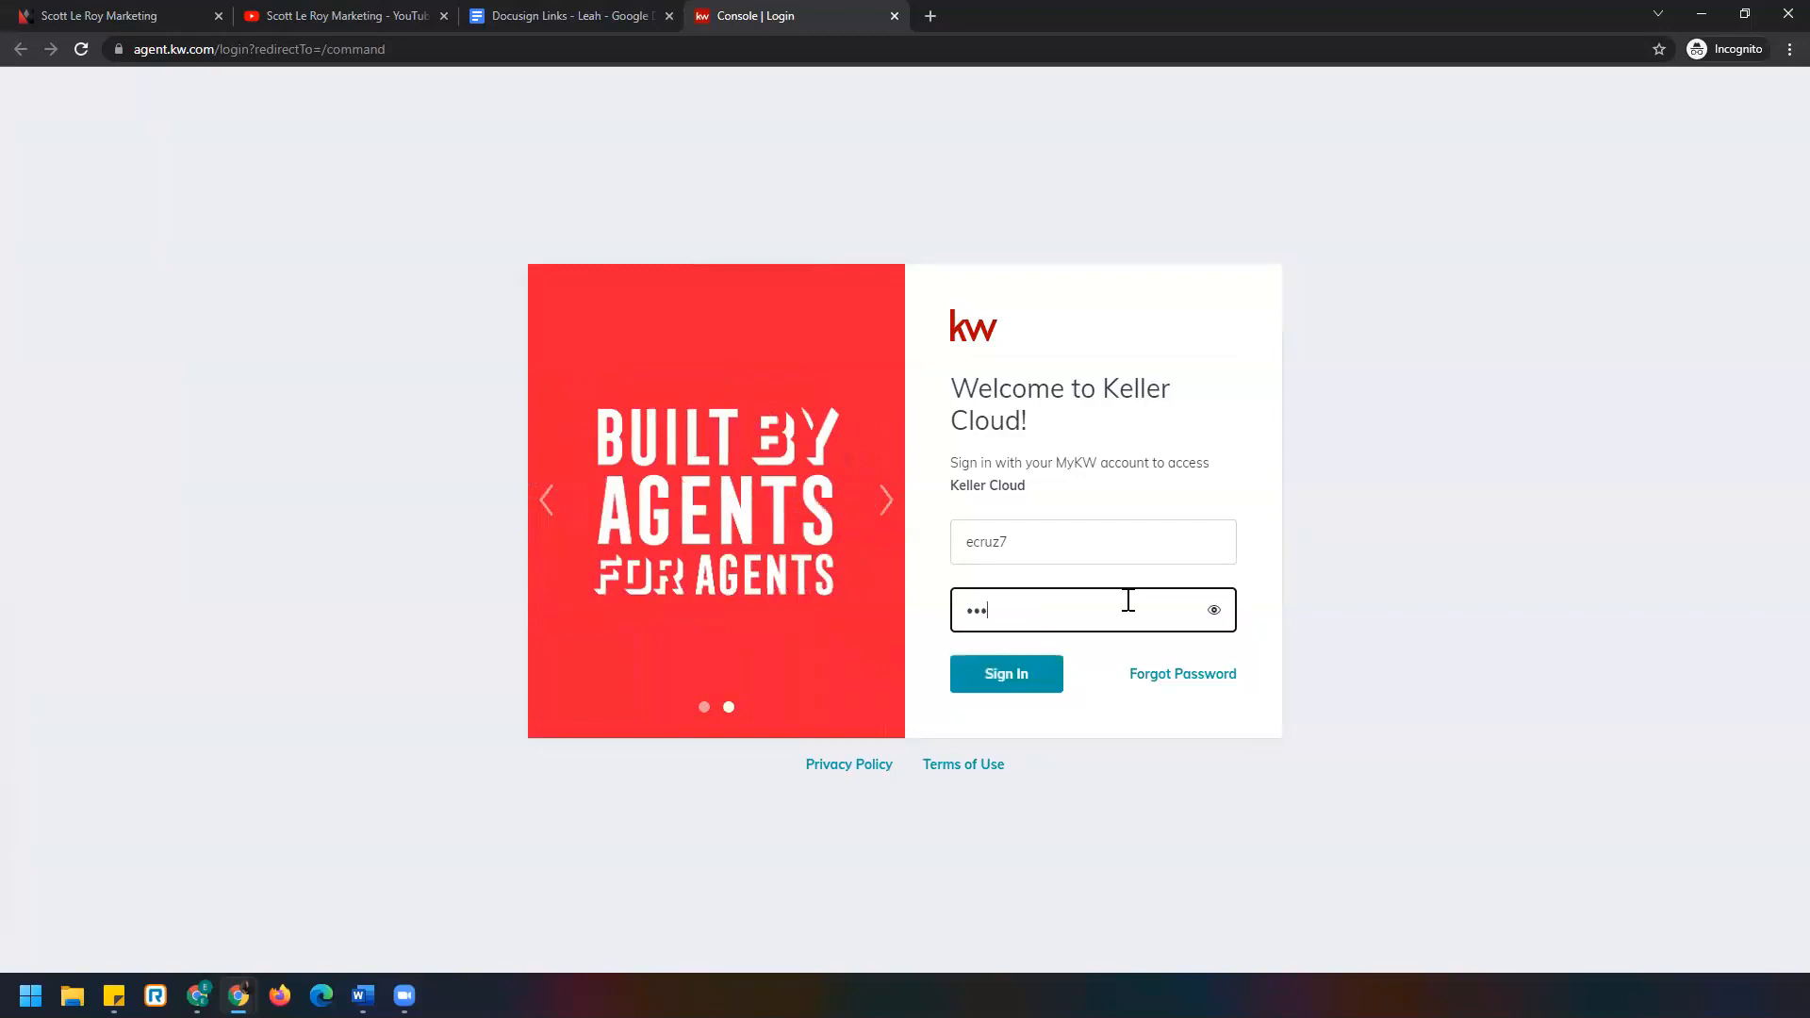
type("•••••")
left_click(1041, 678)
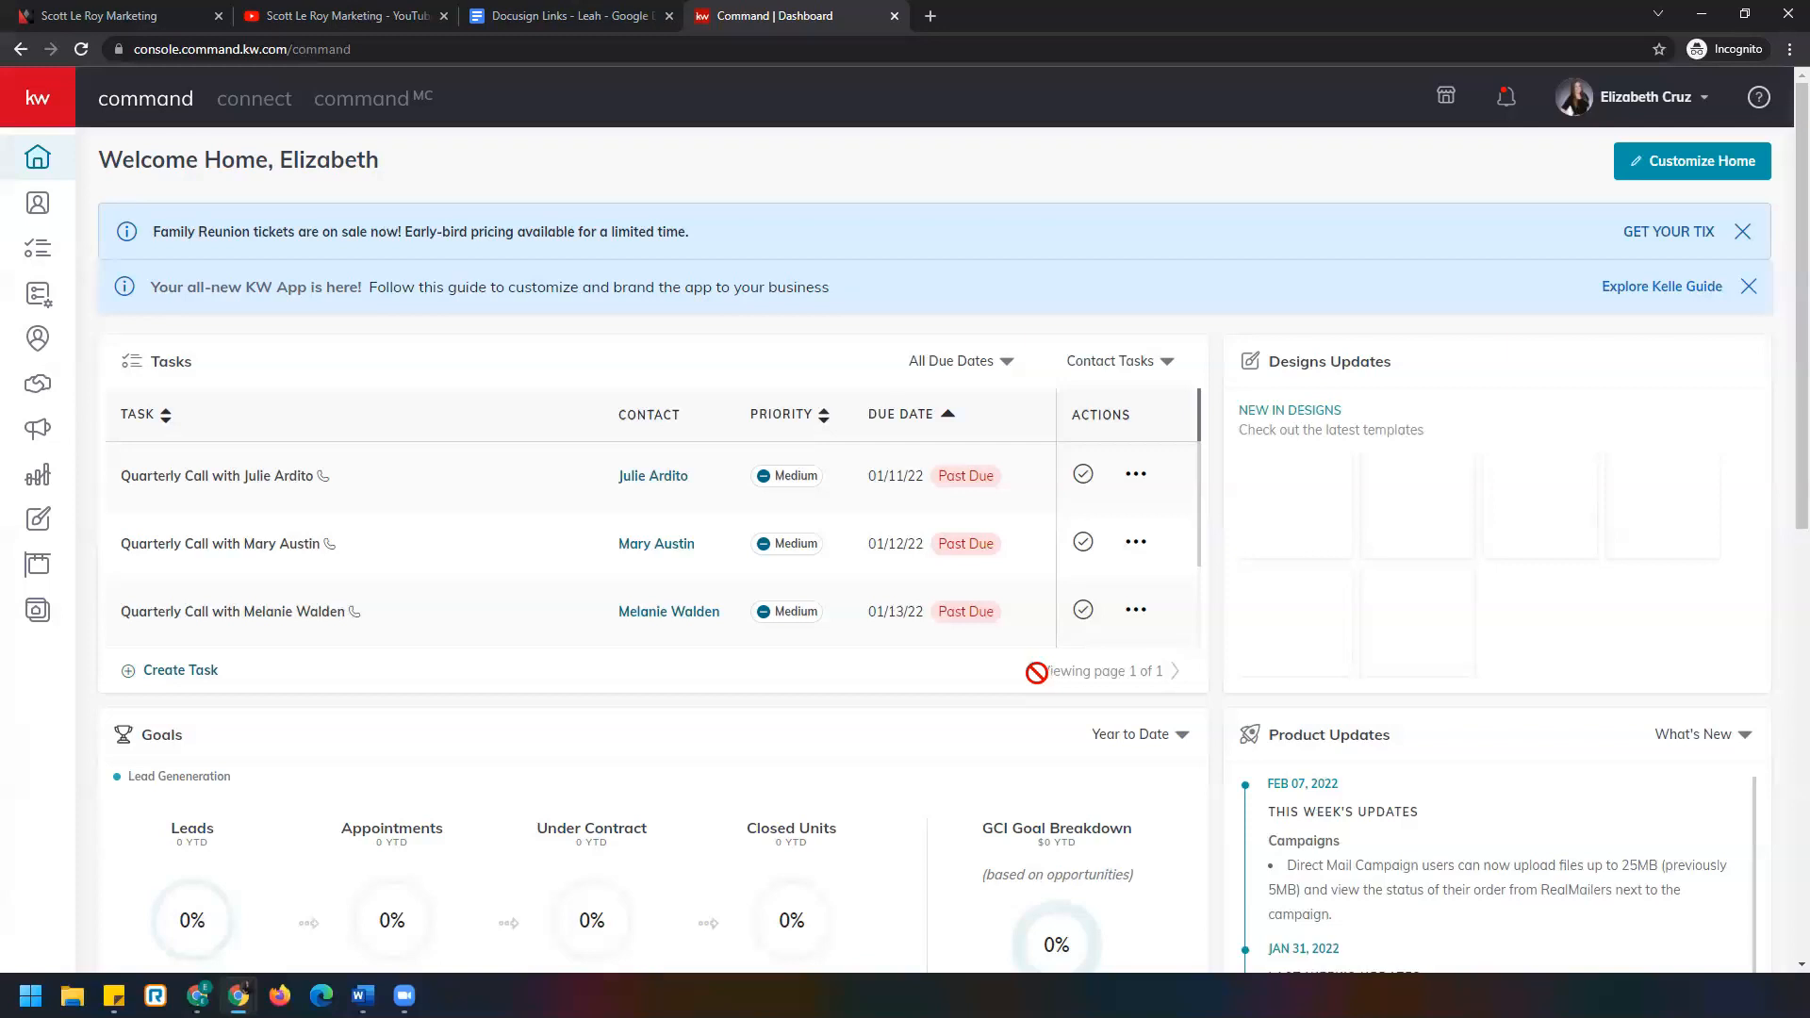
Open Settings from the profile menu to view connected apps, including DocuSign.
left_click(1658, 101)
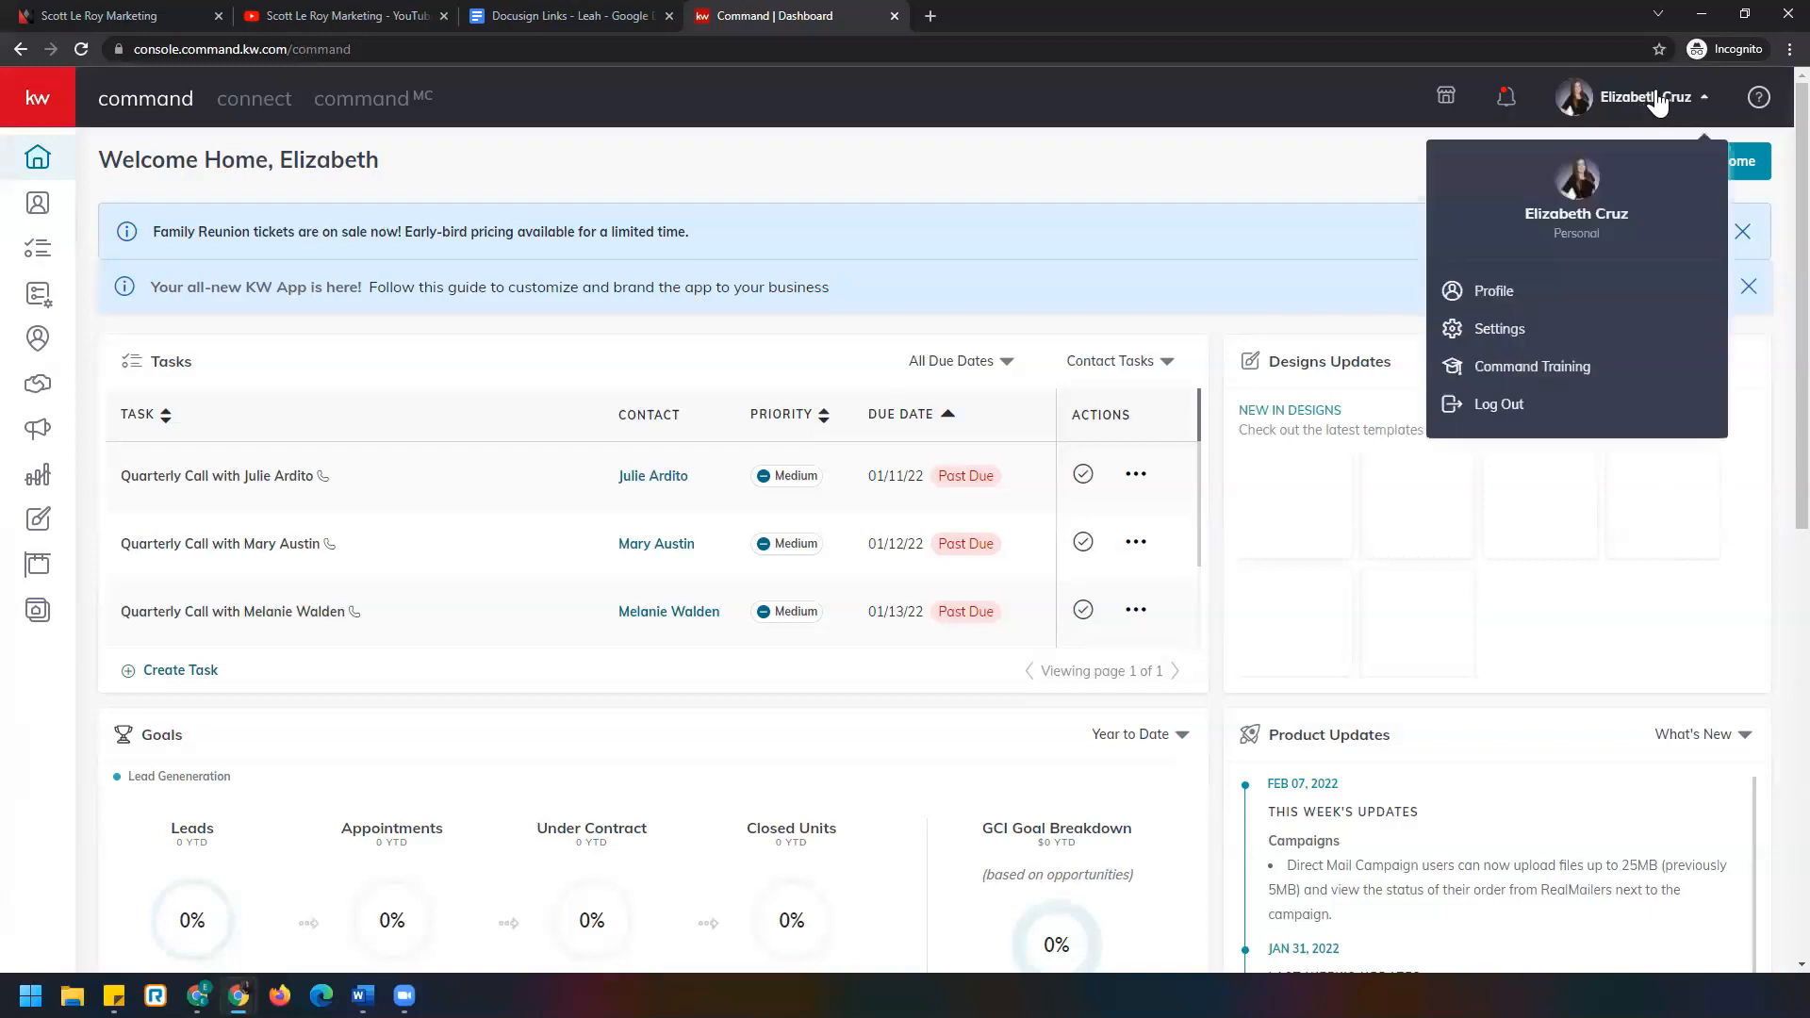
left_click(1561, 339)
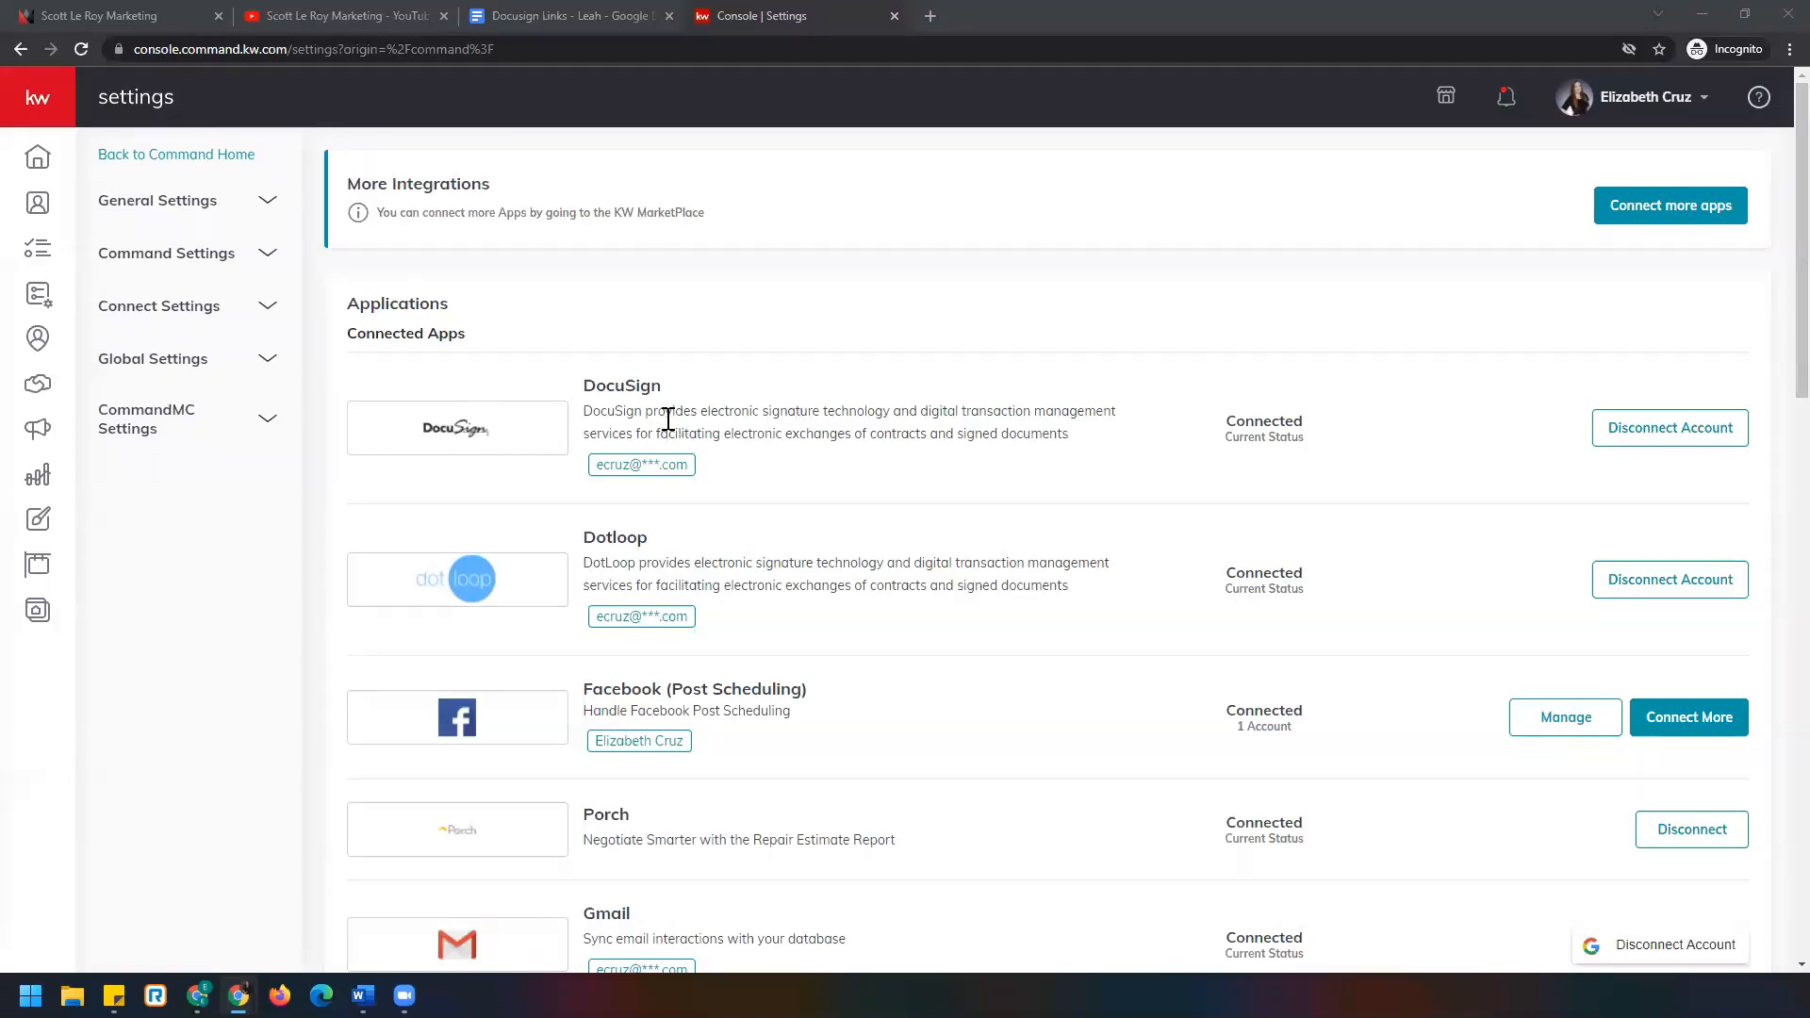
left_click(599, 13)
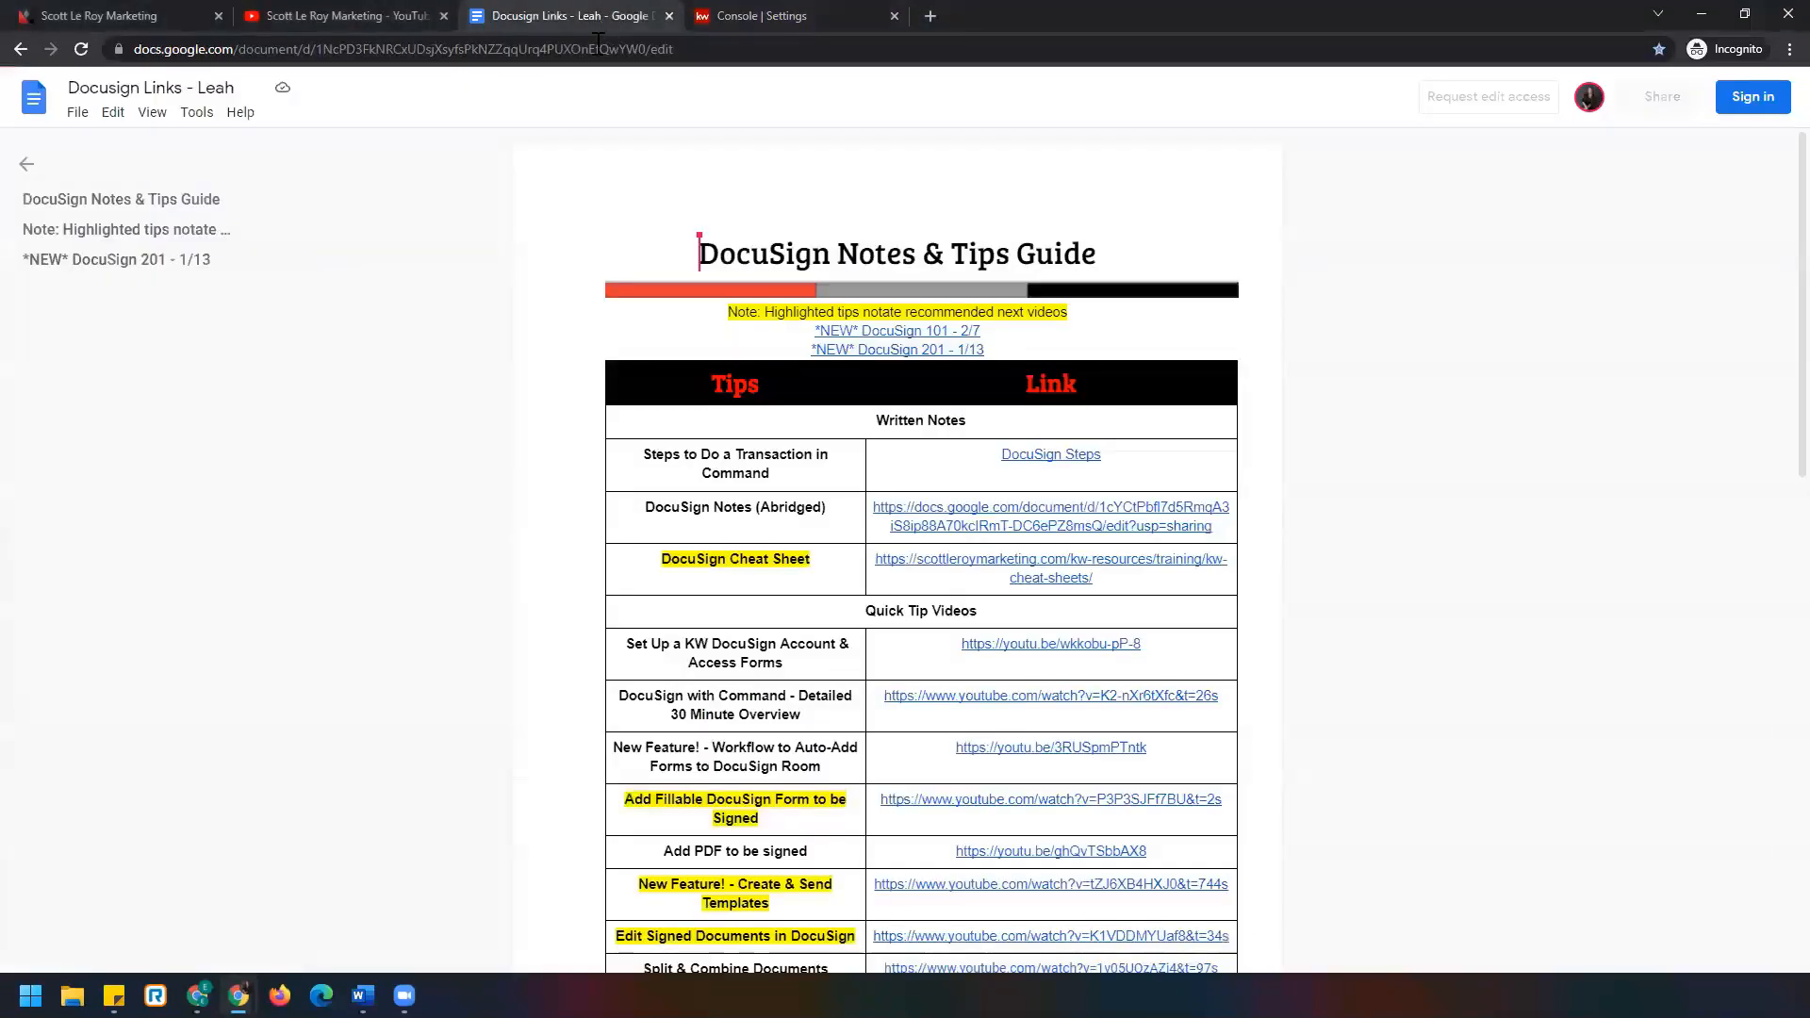
left_click(421, 51)
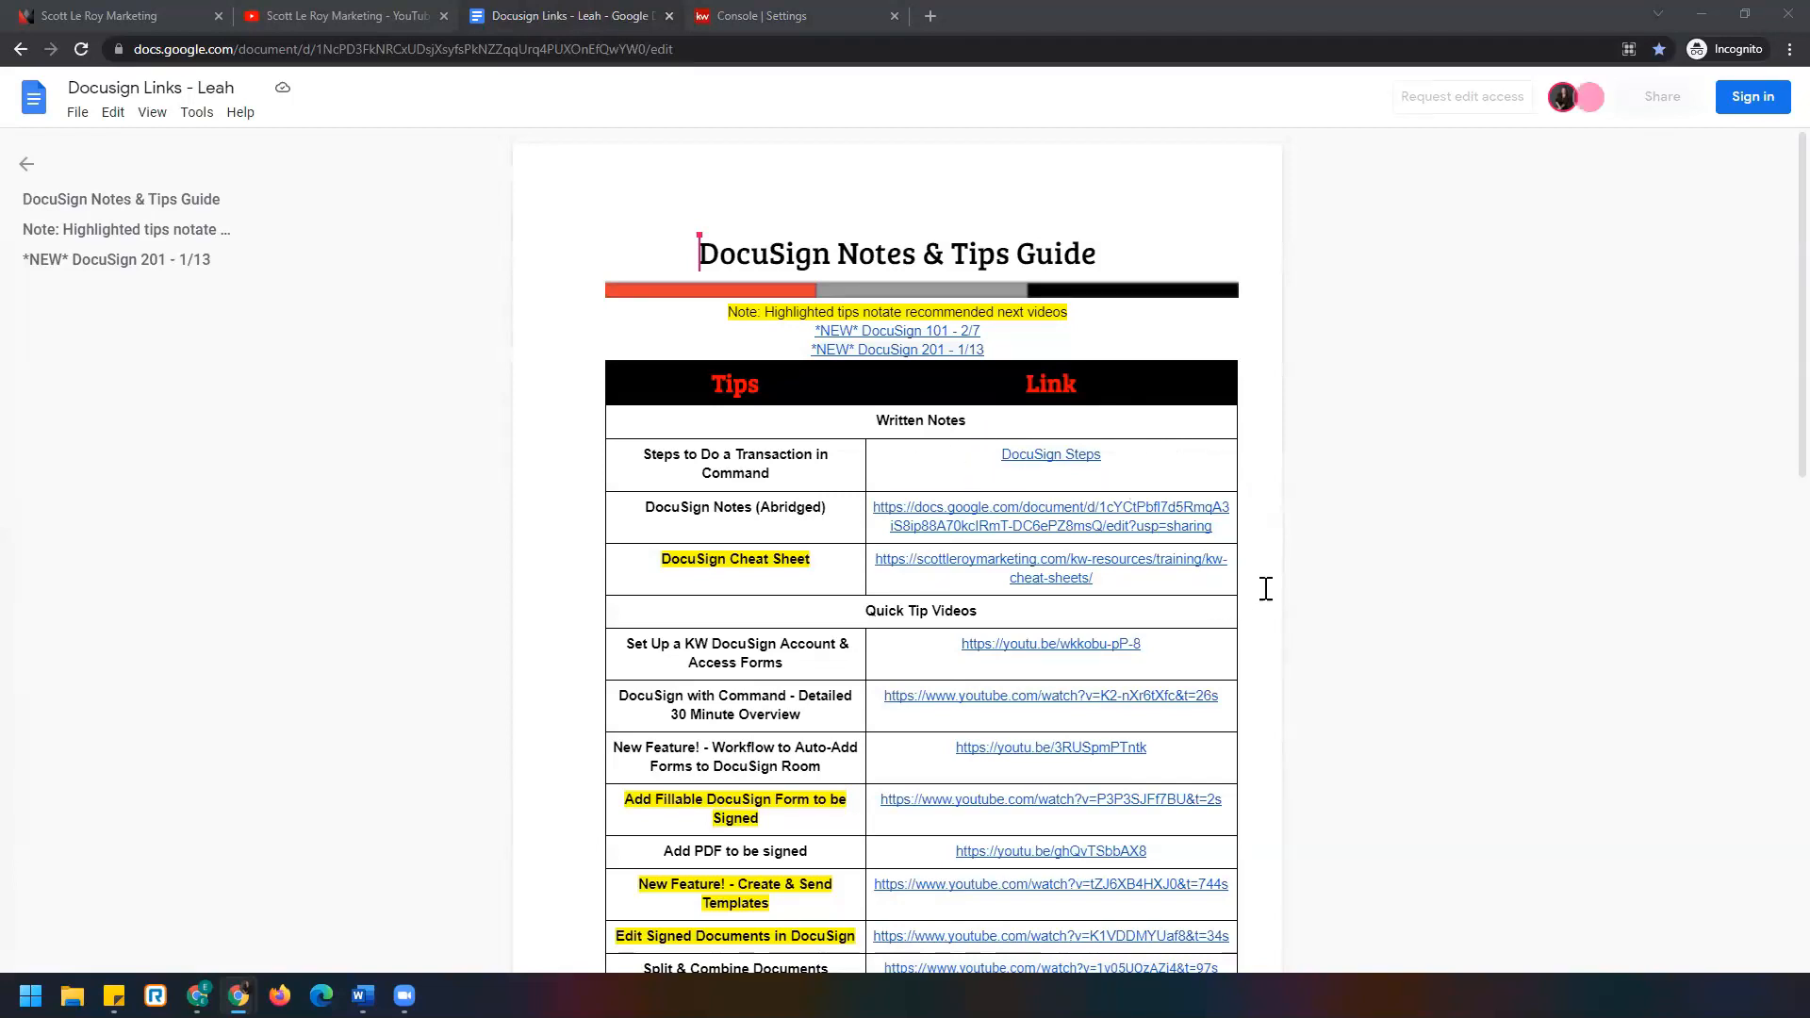
scroll(744, 577, "down", 3)
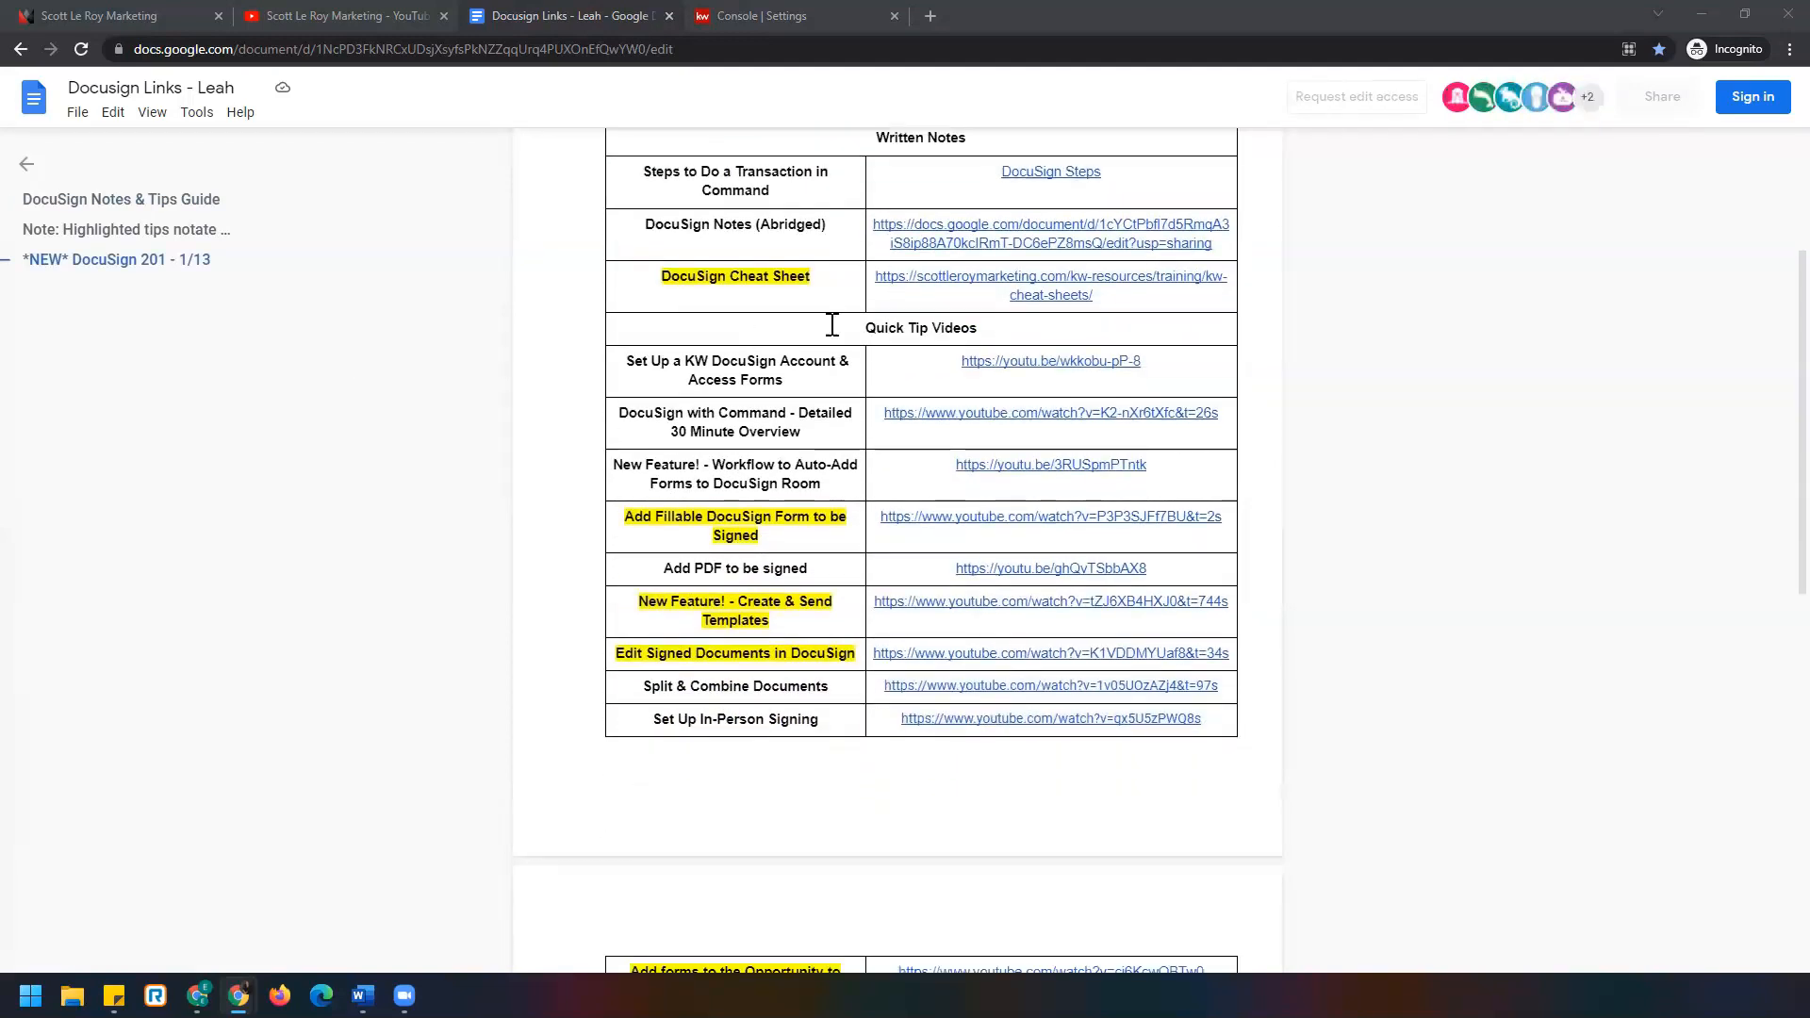
scroll(751, 541, "down", 5)
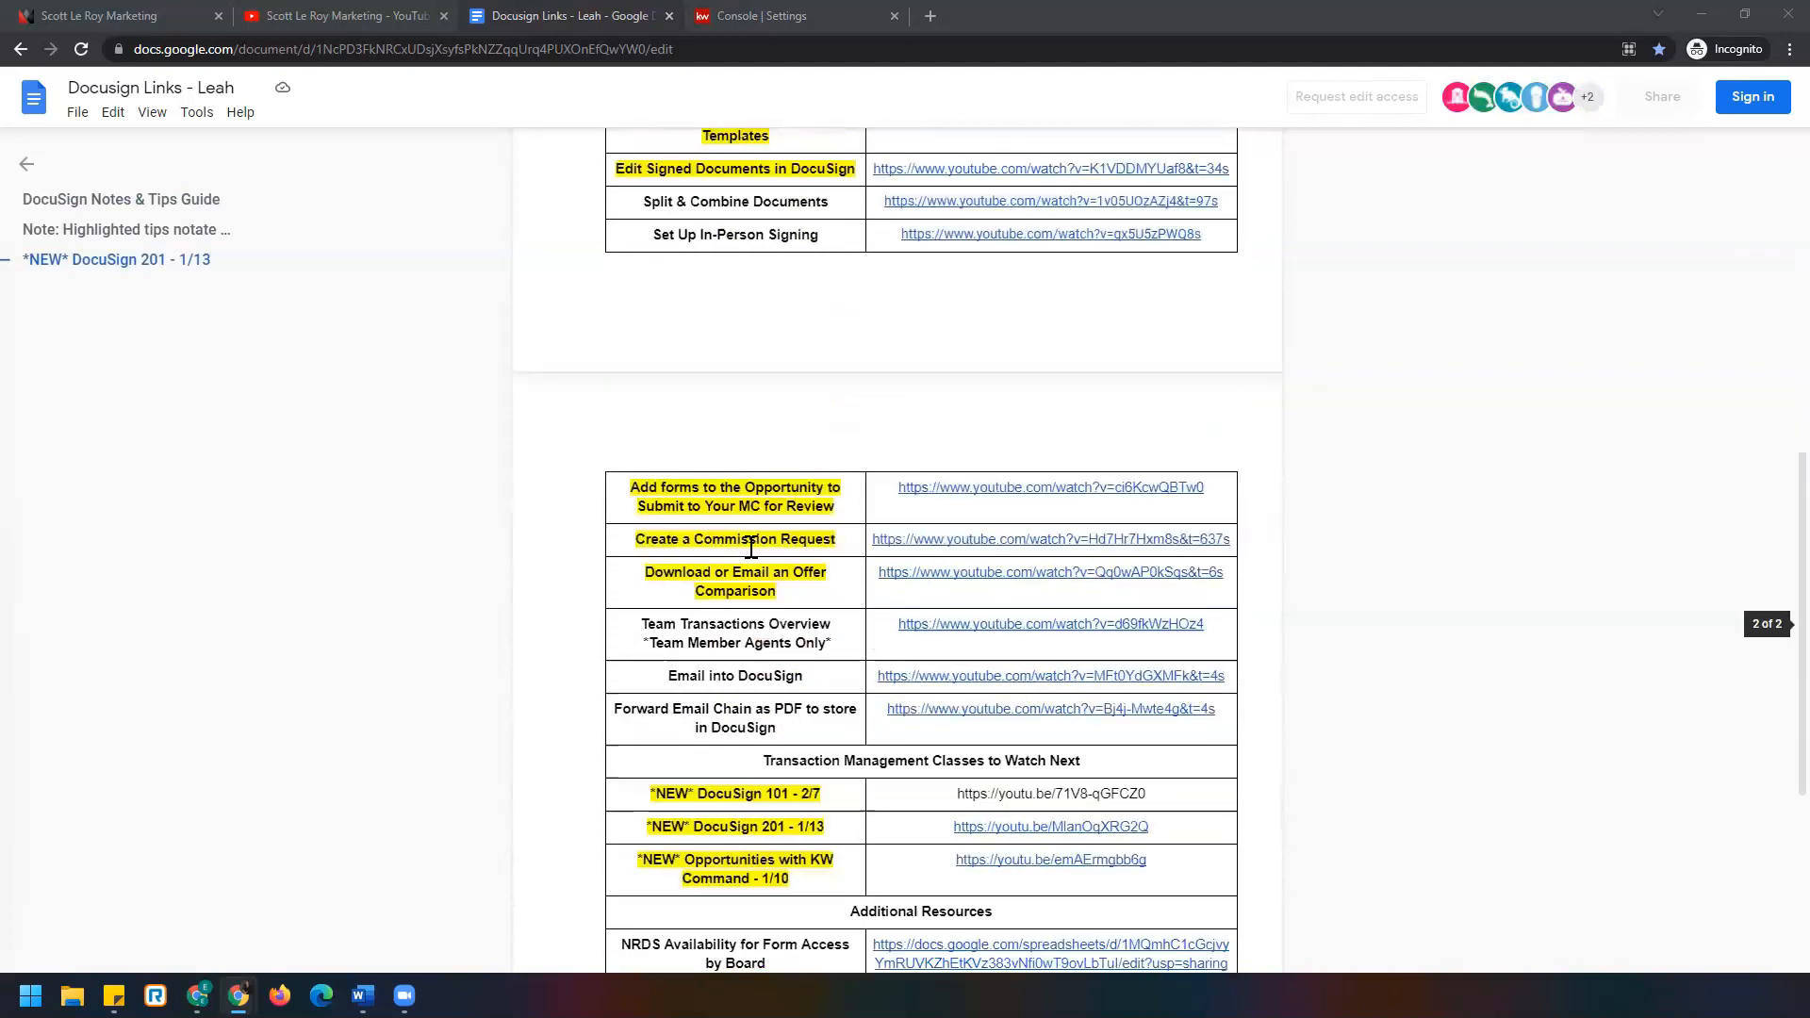
scroll(754, 548, "down", 2)
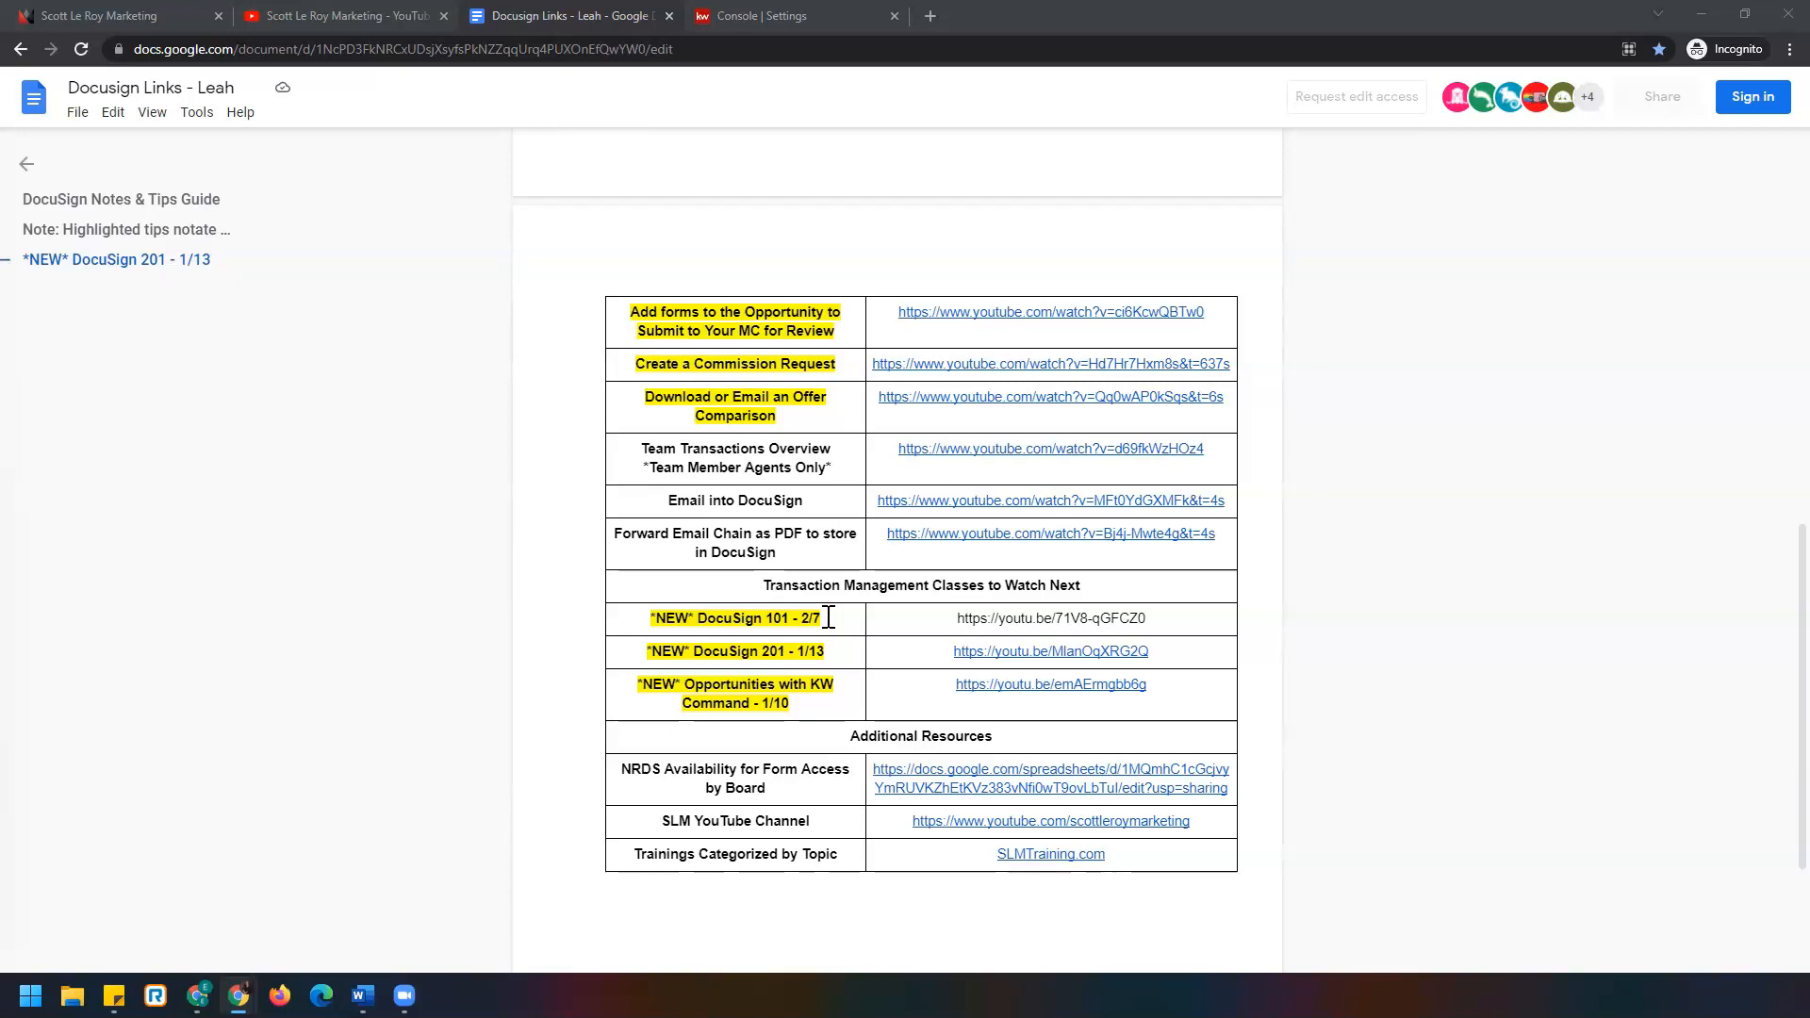
left_click(766, 16)
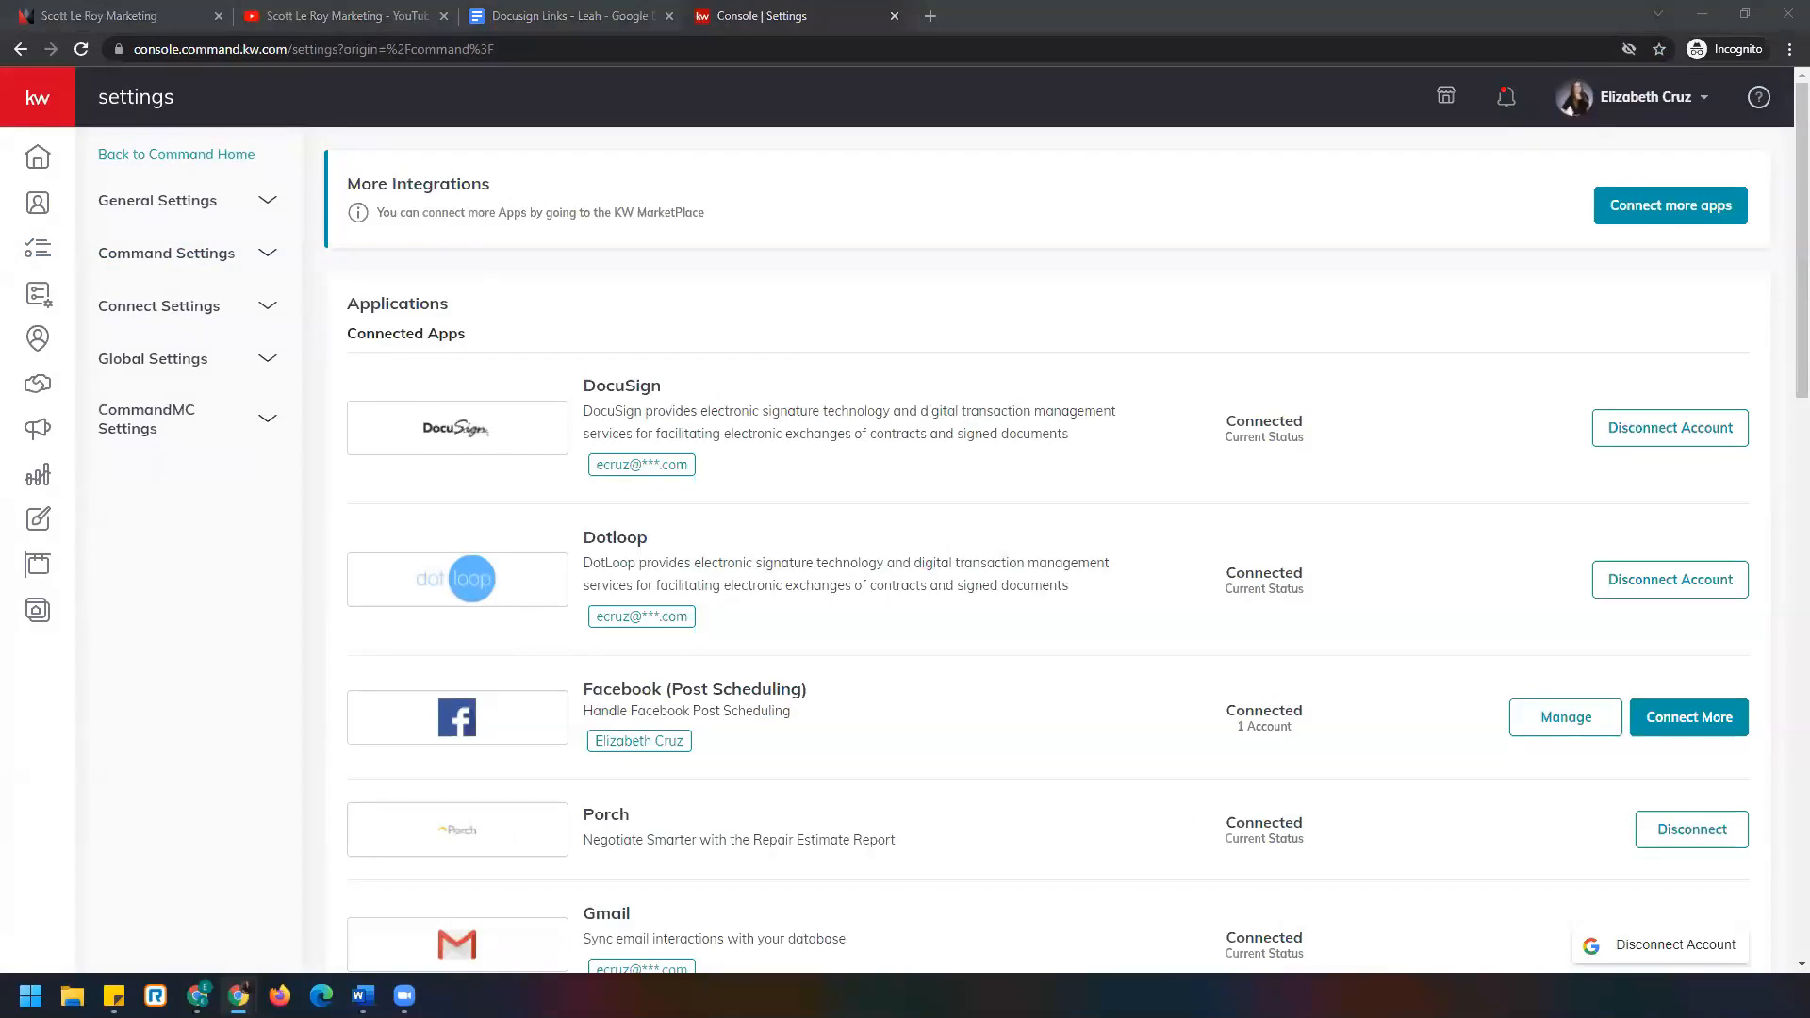
Open the buyer contact from Contacts and view their Opportunities, showing the 123 Main St listing.
left_click(42, 207)
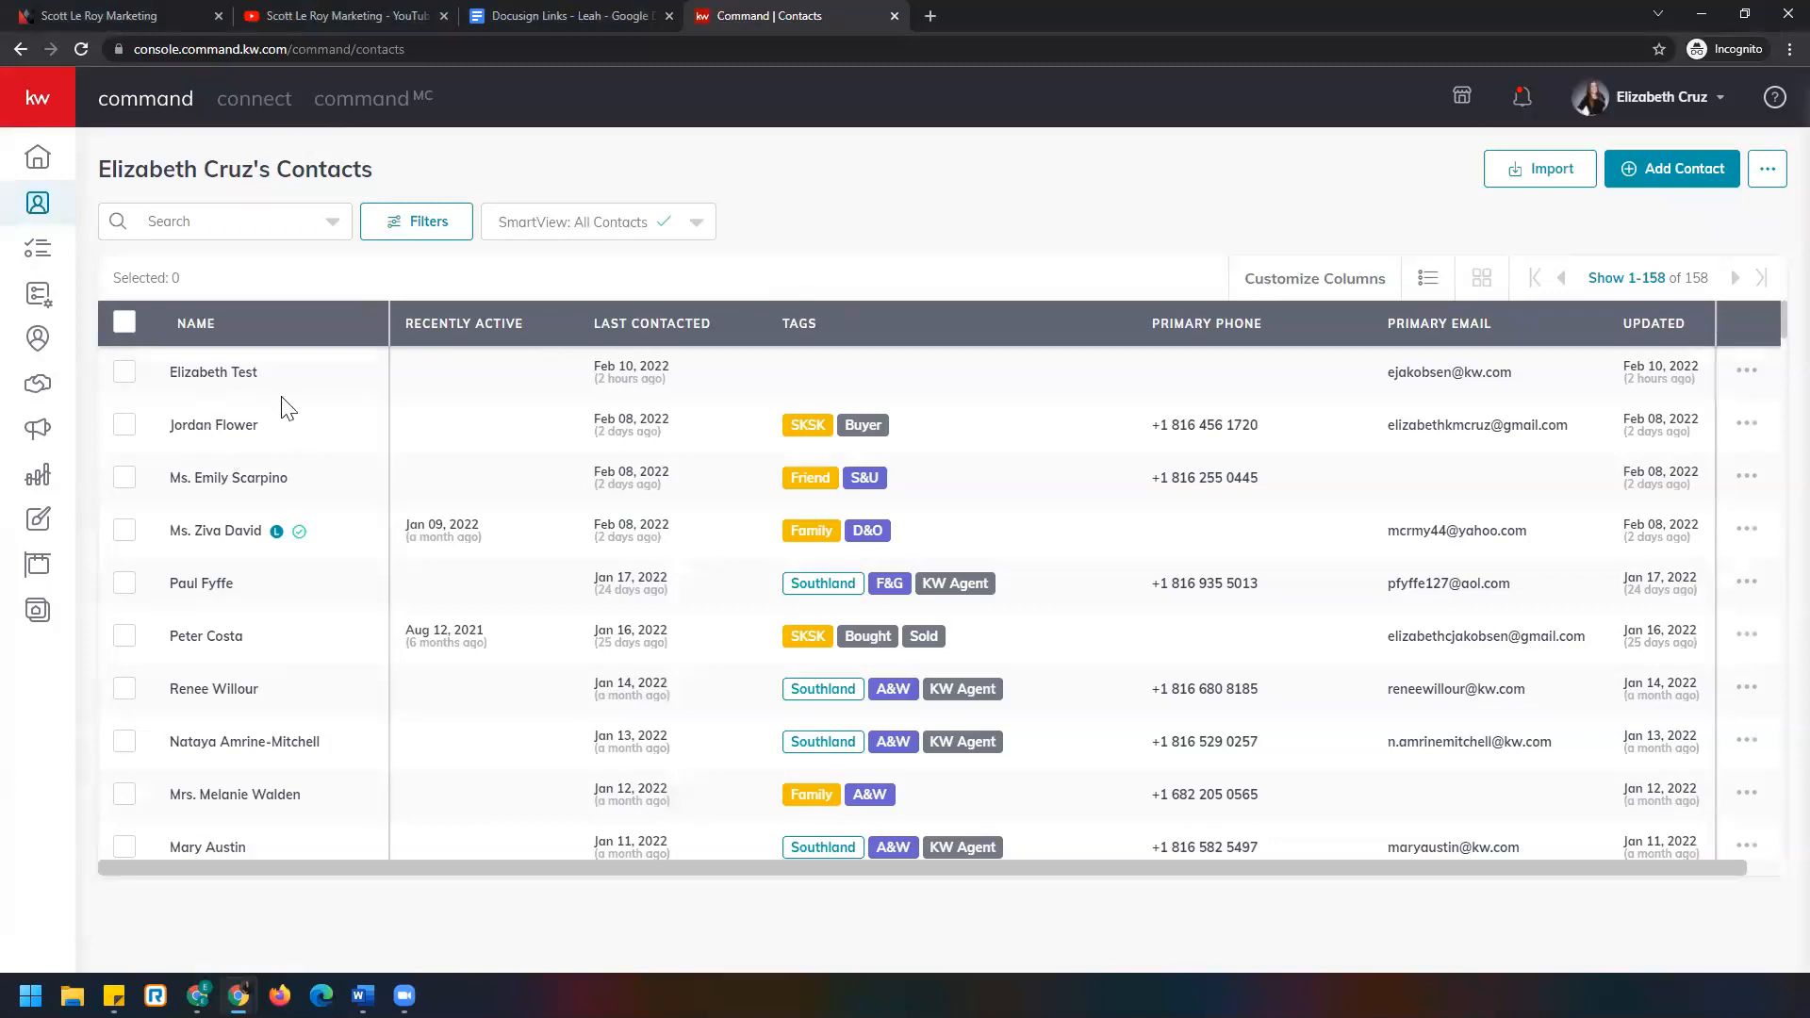
left_click(224, 434)
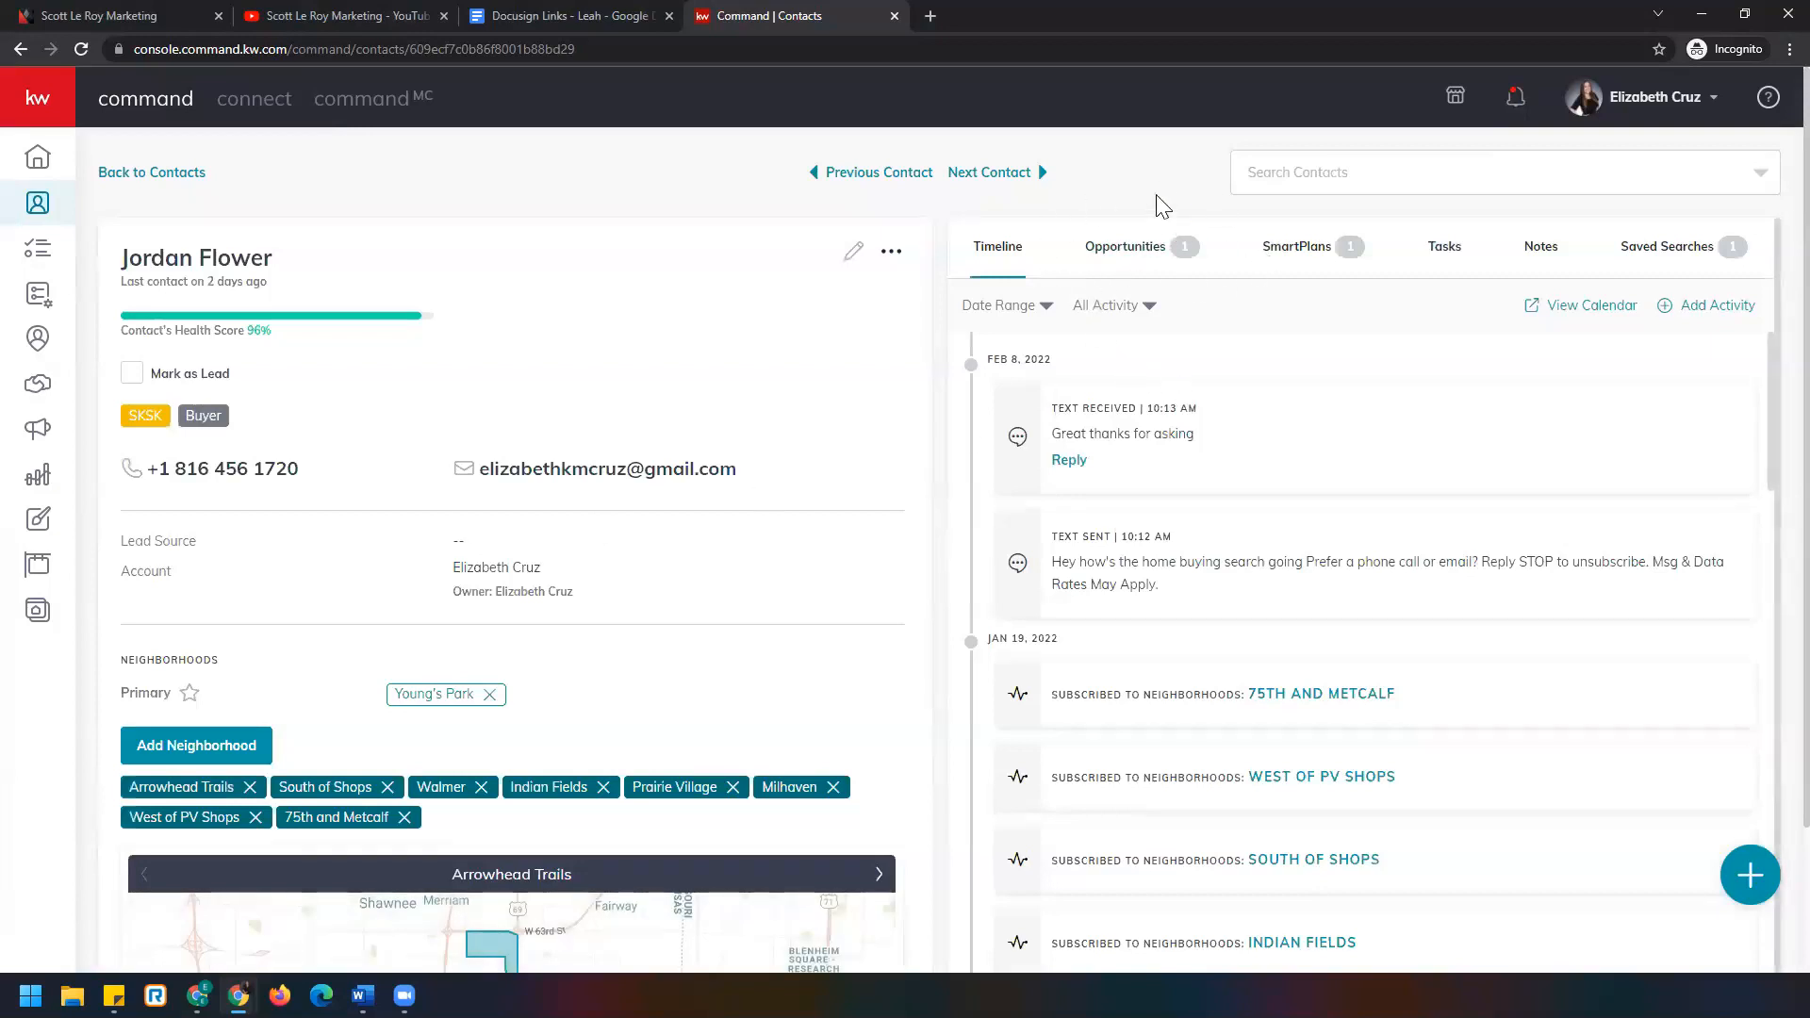
left_click(1165, 271)
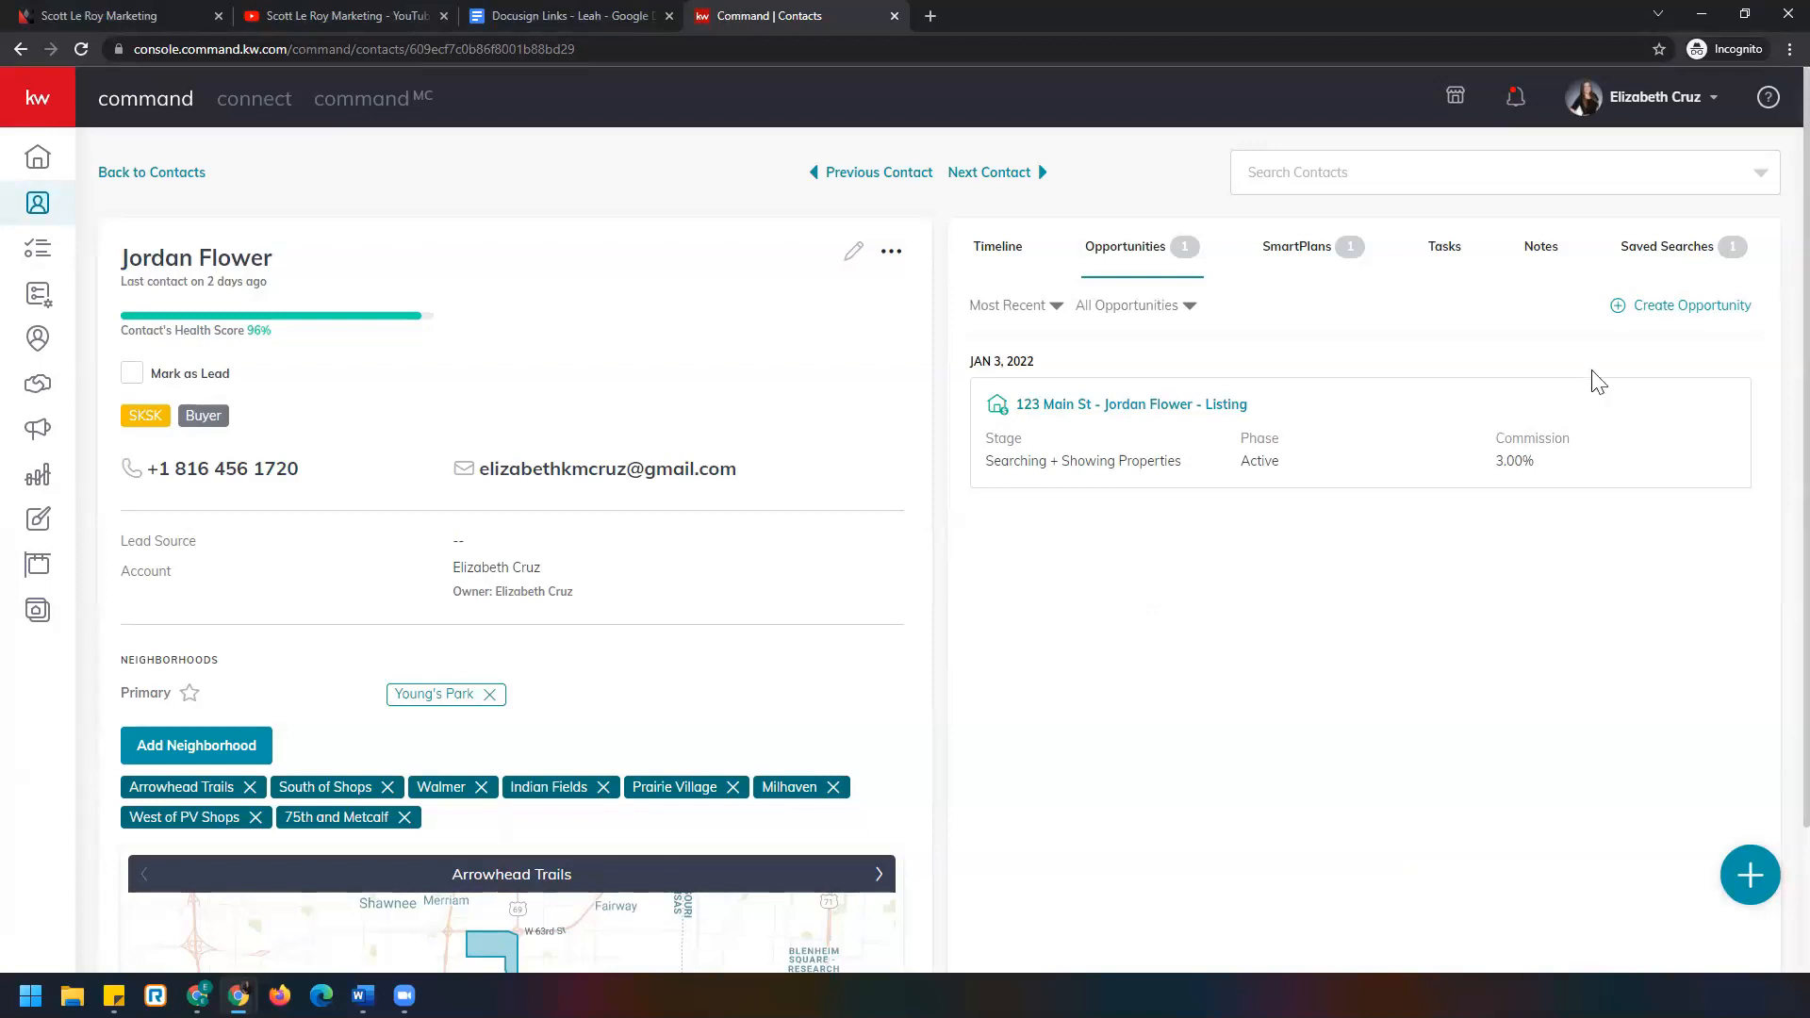
Create a new Listing opportunity for the contact with a 3% commission rate.
left_click(1693, 314)
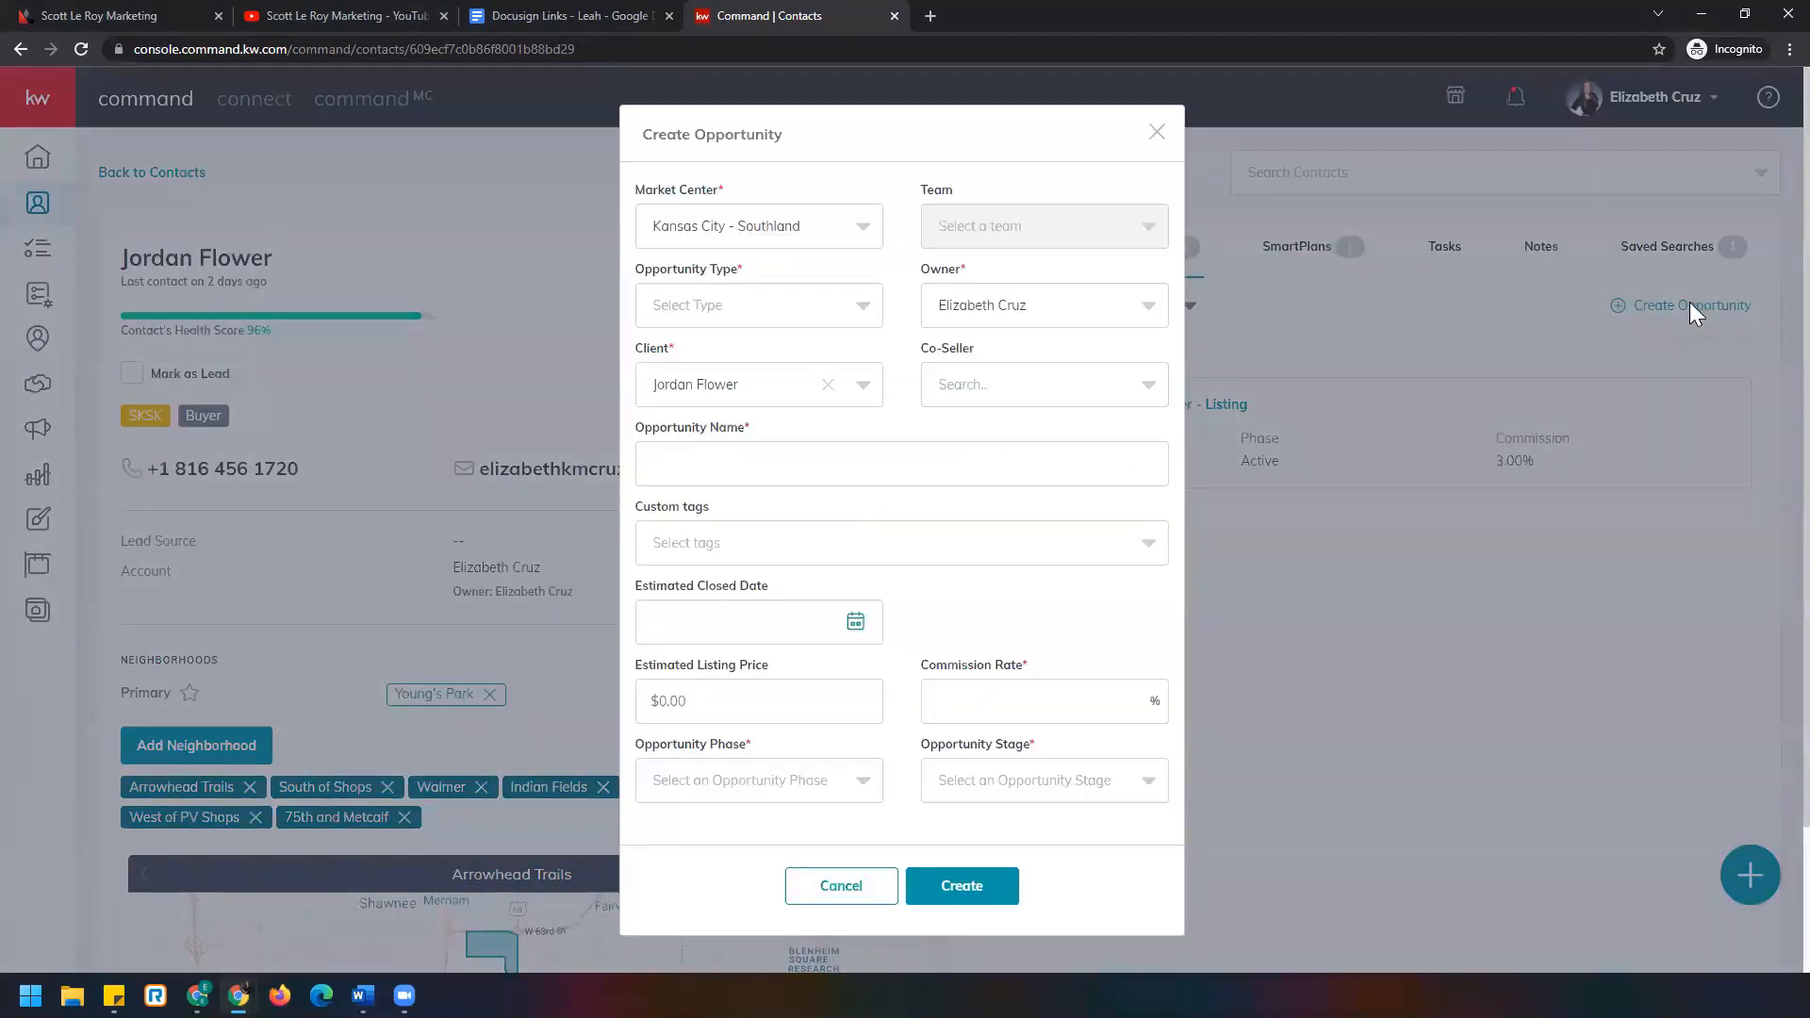
left_click(821, 323)
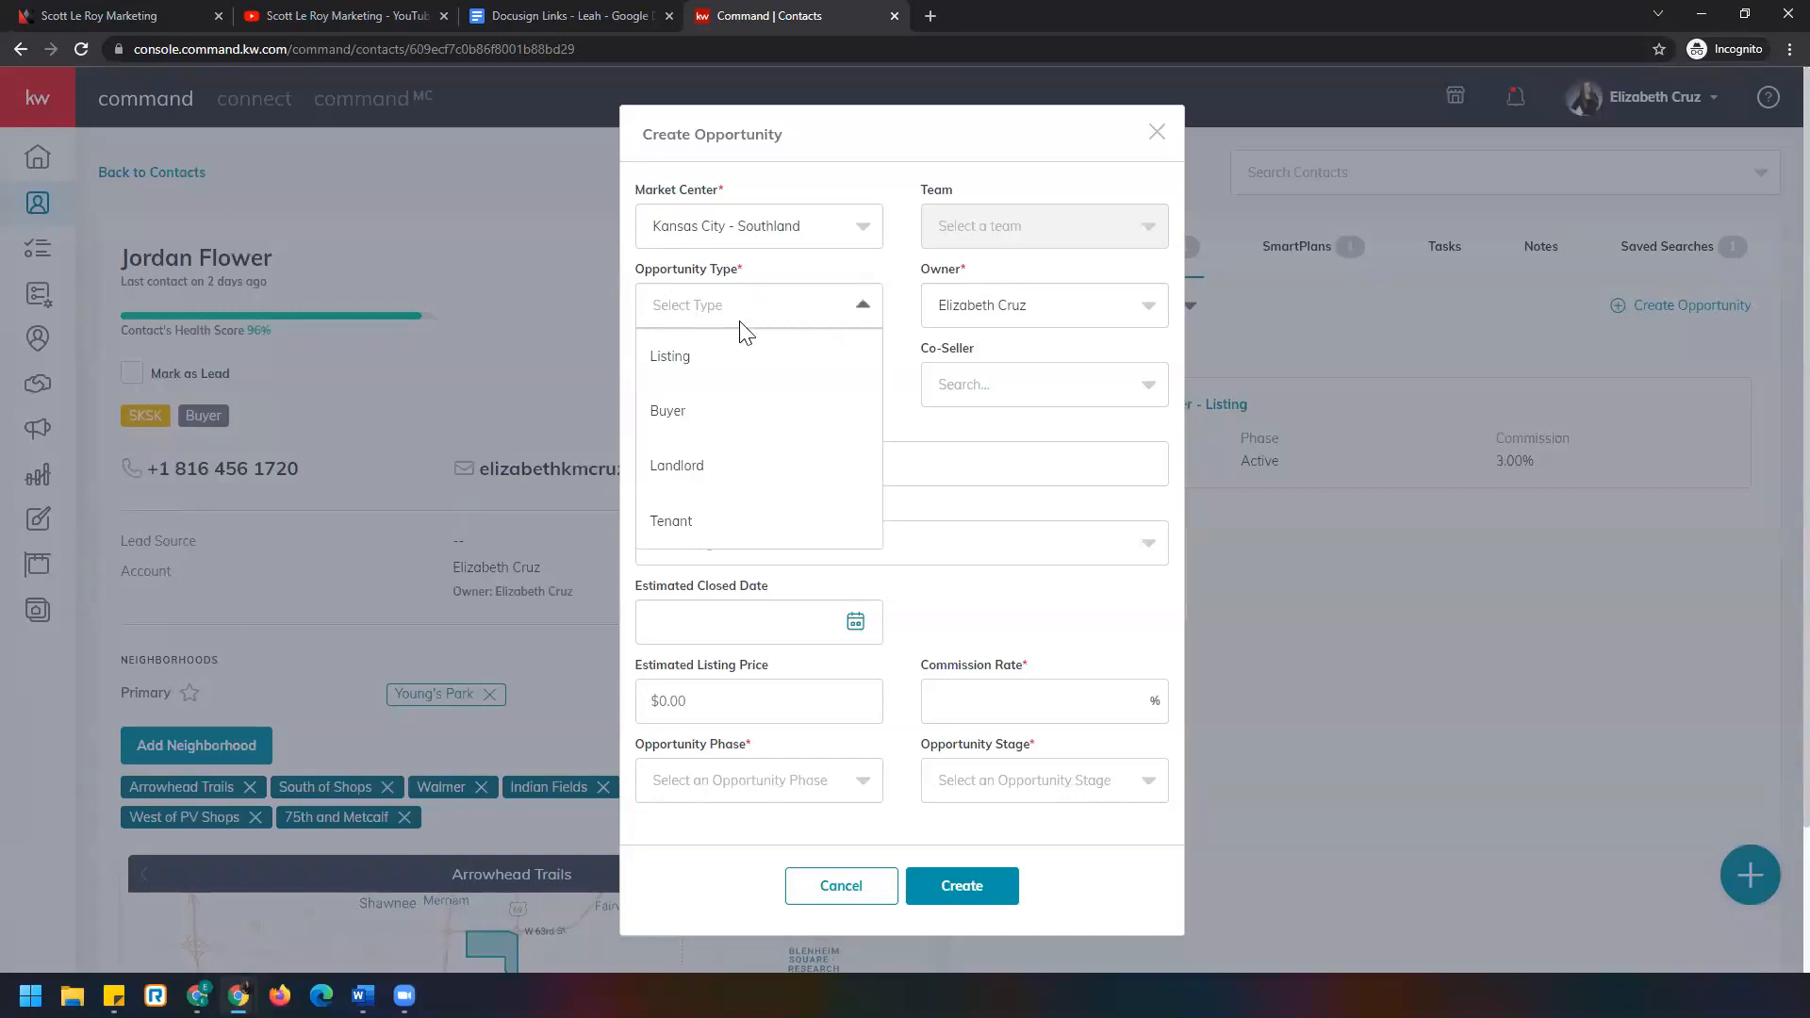
left_click(701, 359)
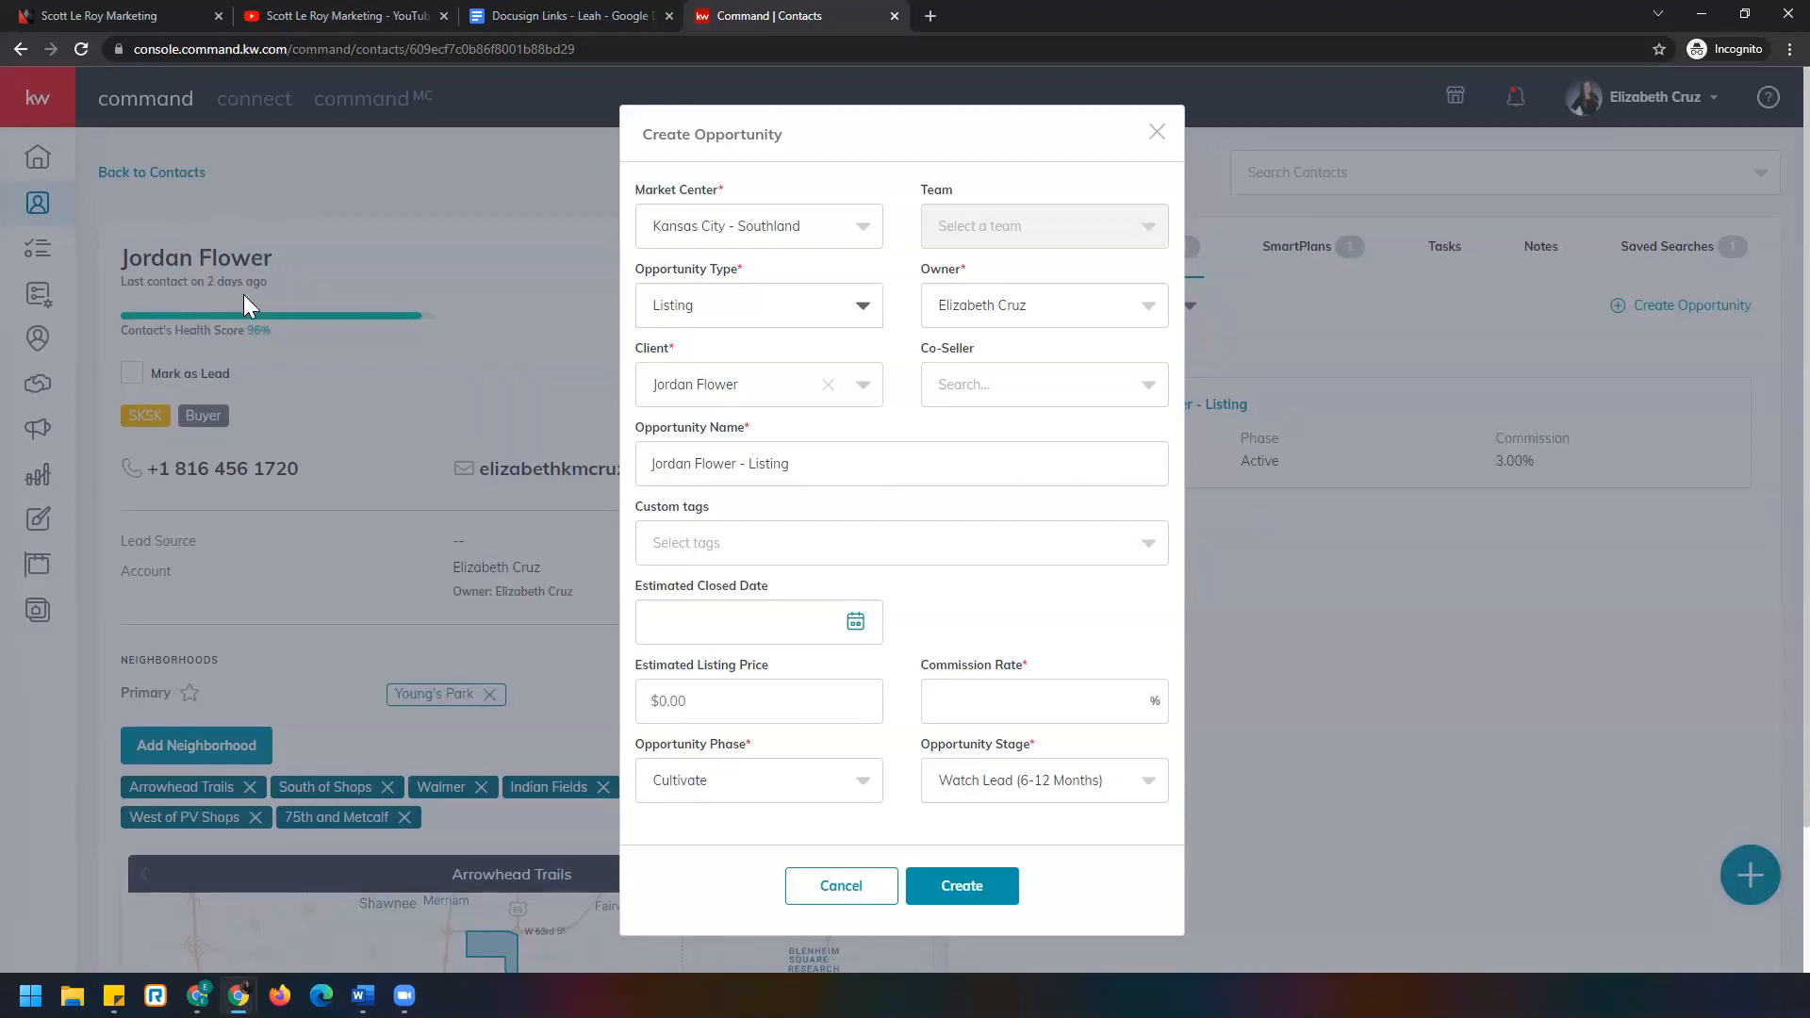
left_click(988, 701)
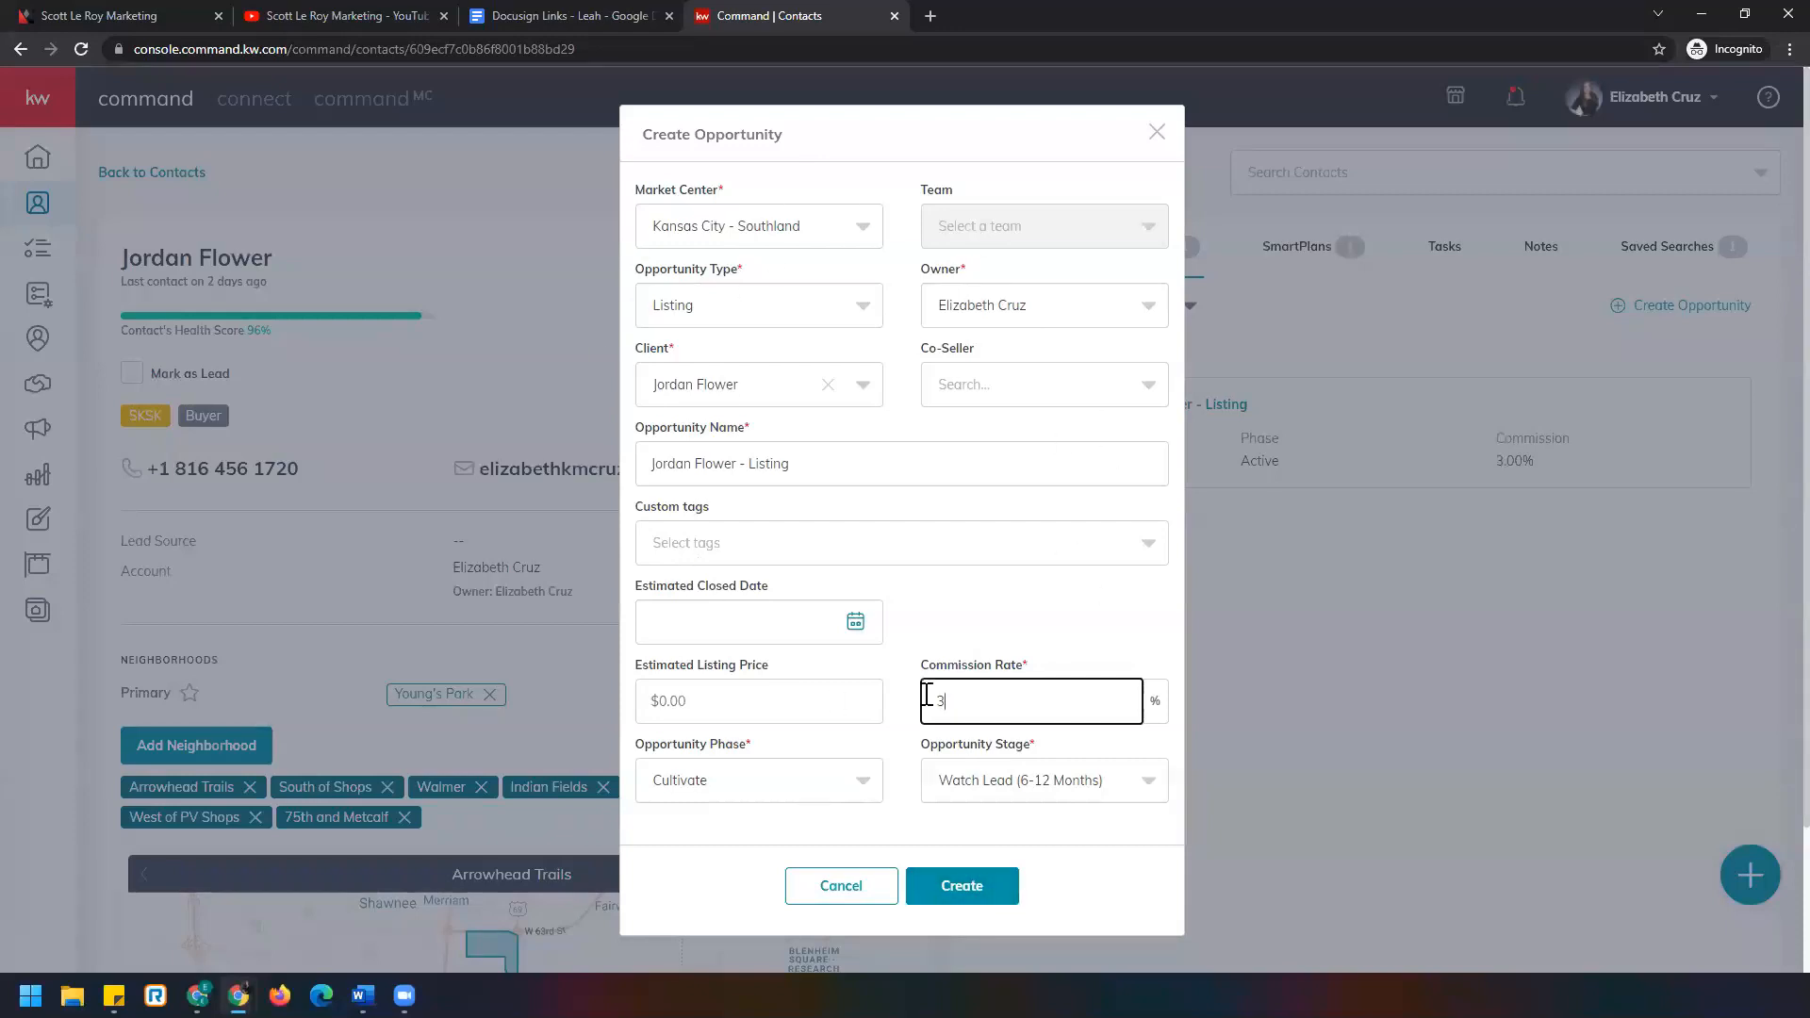
left_click(996, 897)
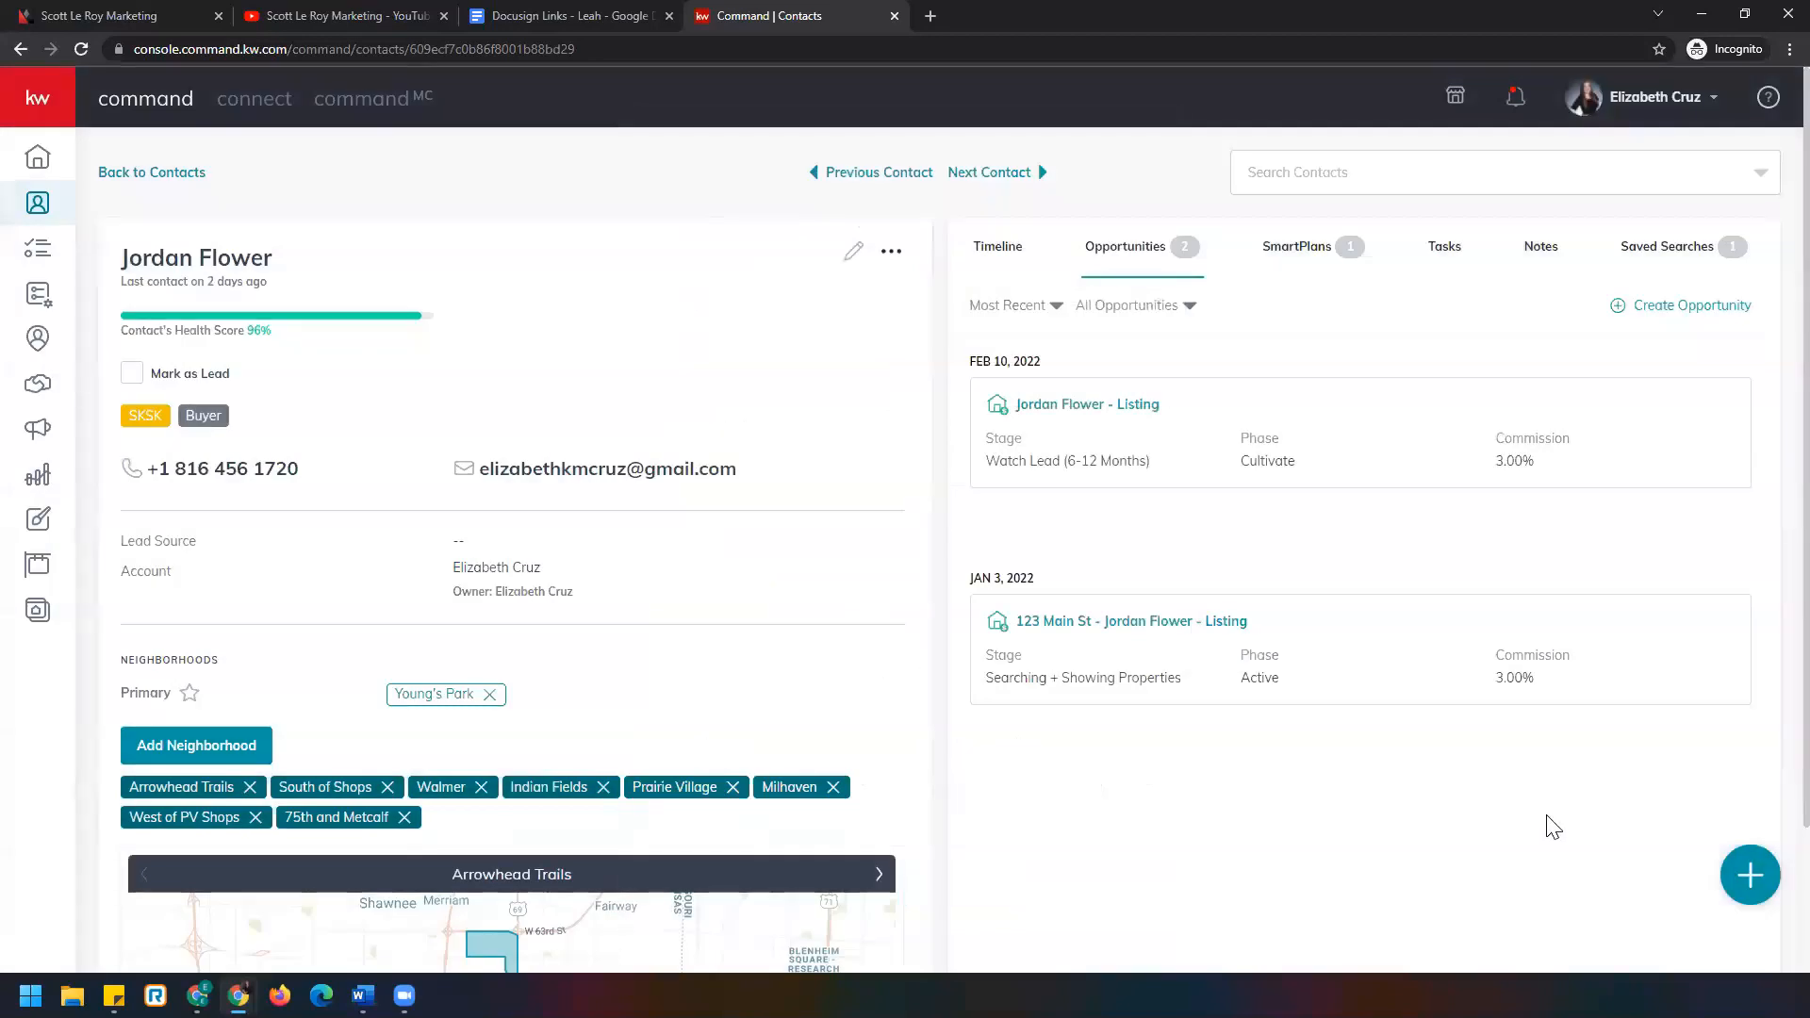
Open the new listing opportunity and show its empty Documents tab.
left_click(1082, 403)
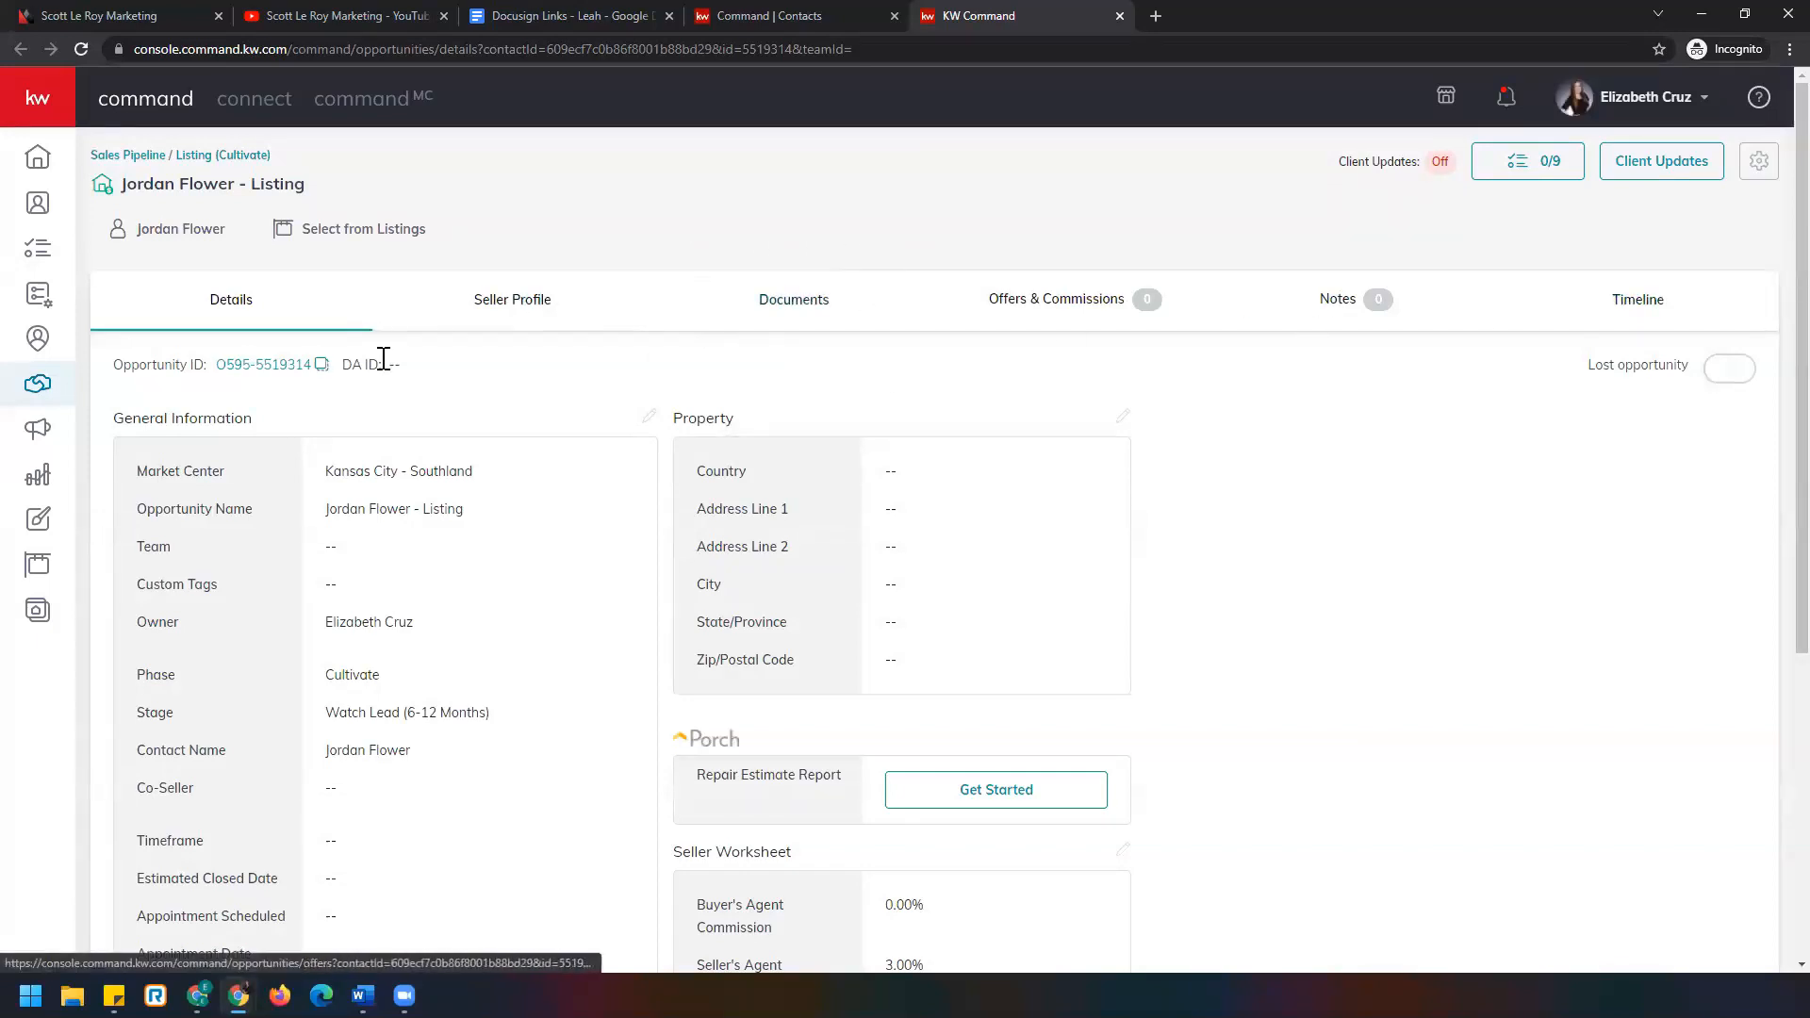
left_click(755, 318)
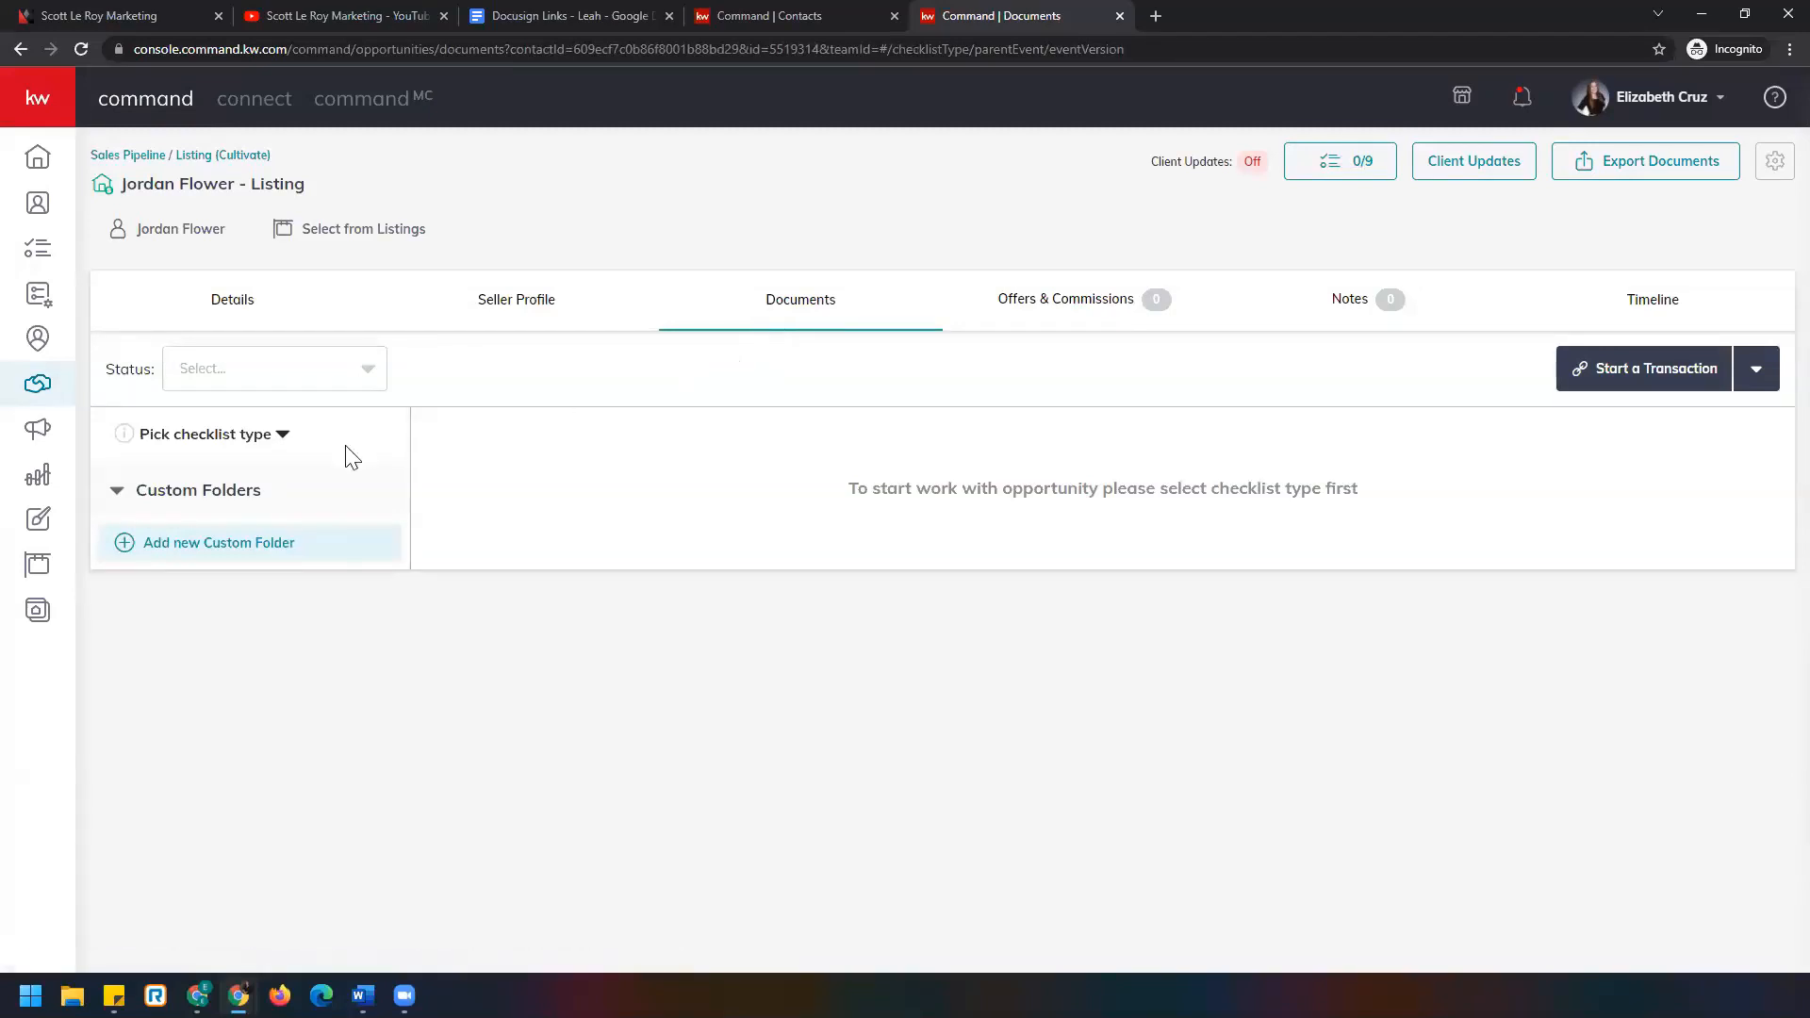
Pick Residential as the checklist type, loading 18 listing documents.
left_click(255, 436)
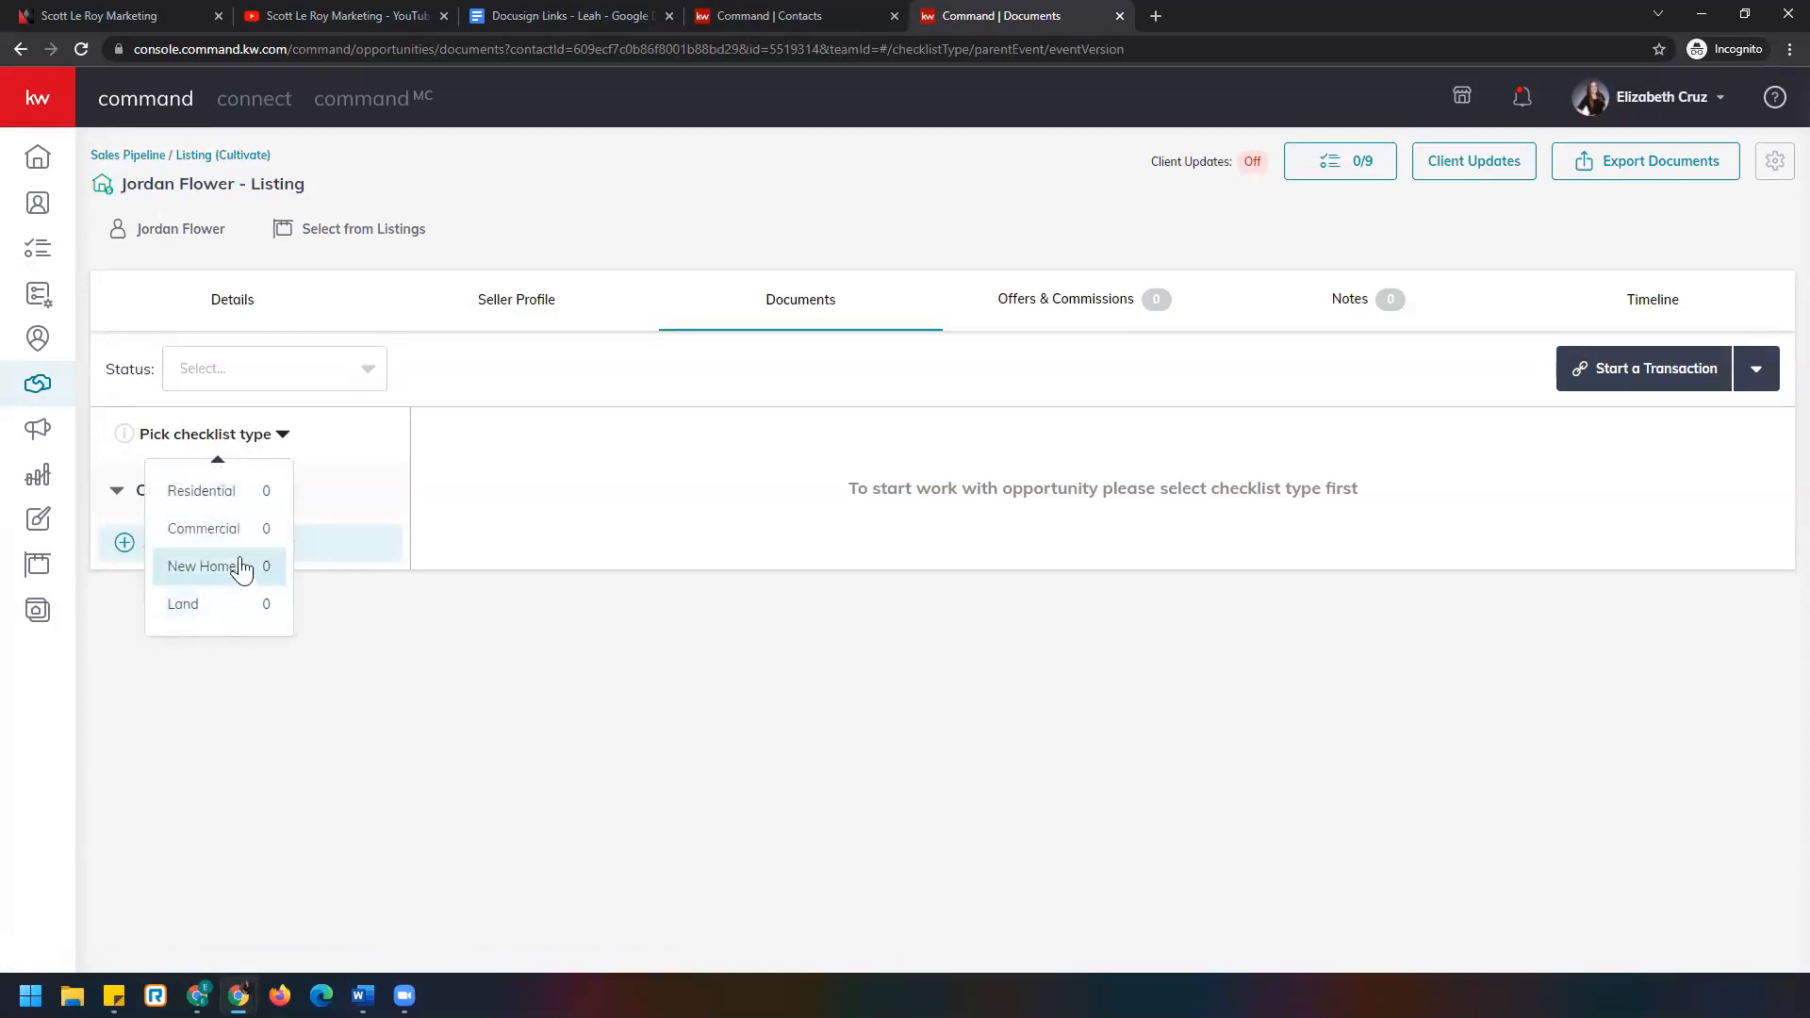
left_click(247, 494)
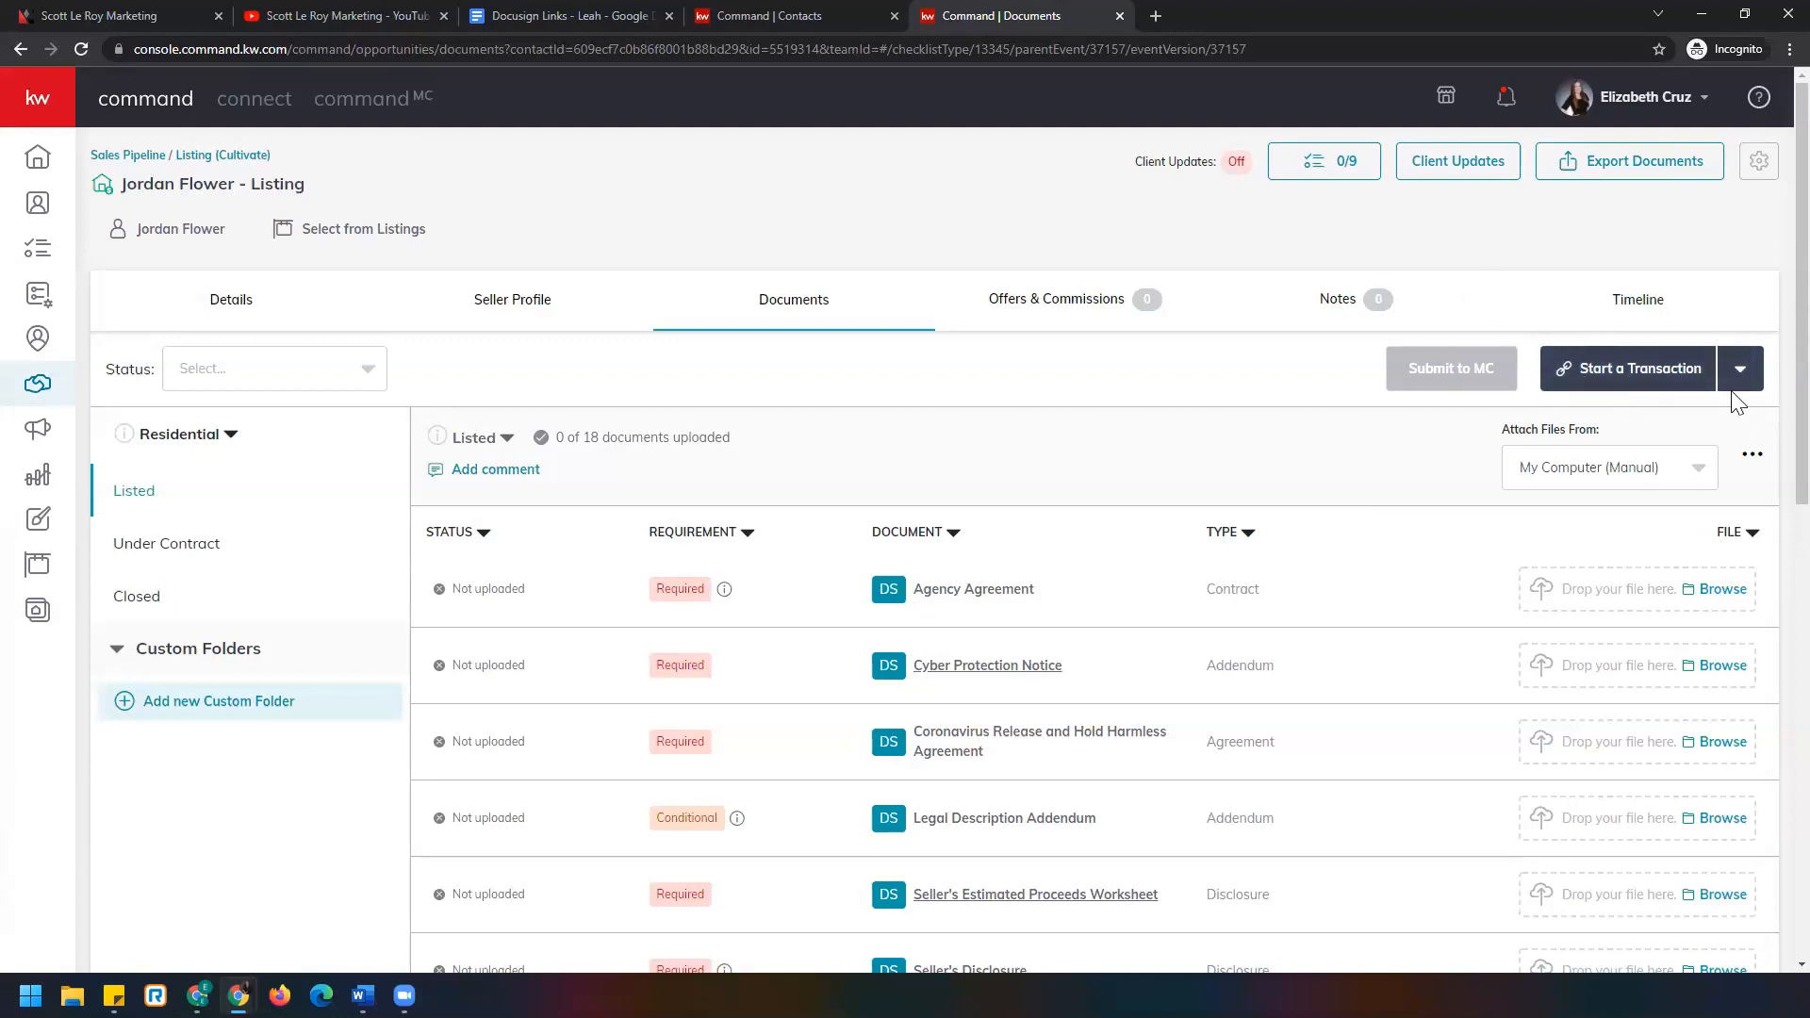
Start a transaction for the listing in DocuSign from the Start a Transaction menu.
left_click(1704, 380)
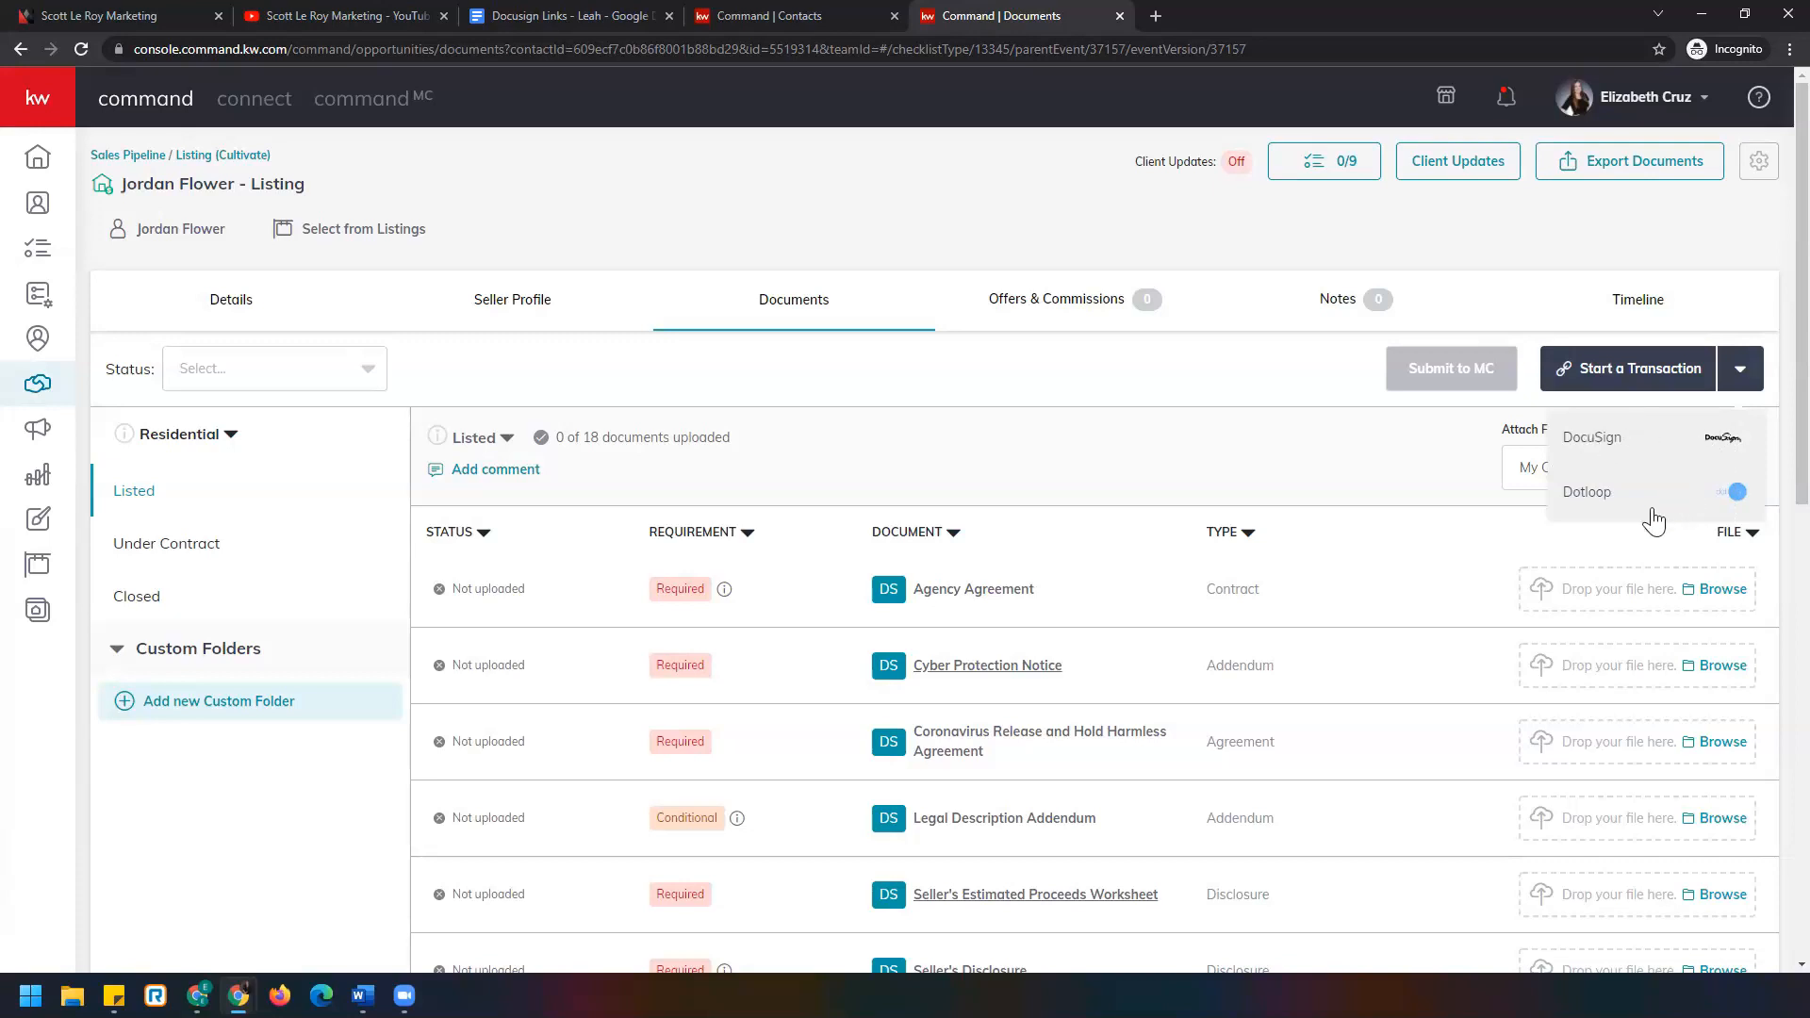
left_click(1644, 441)
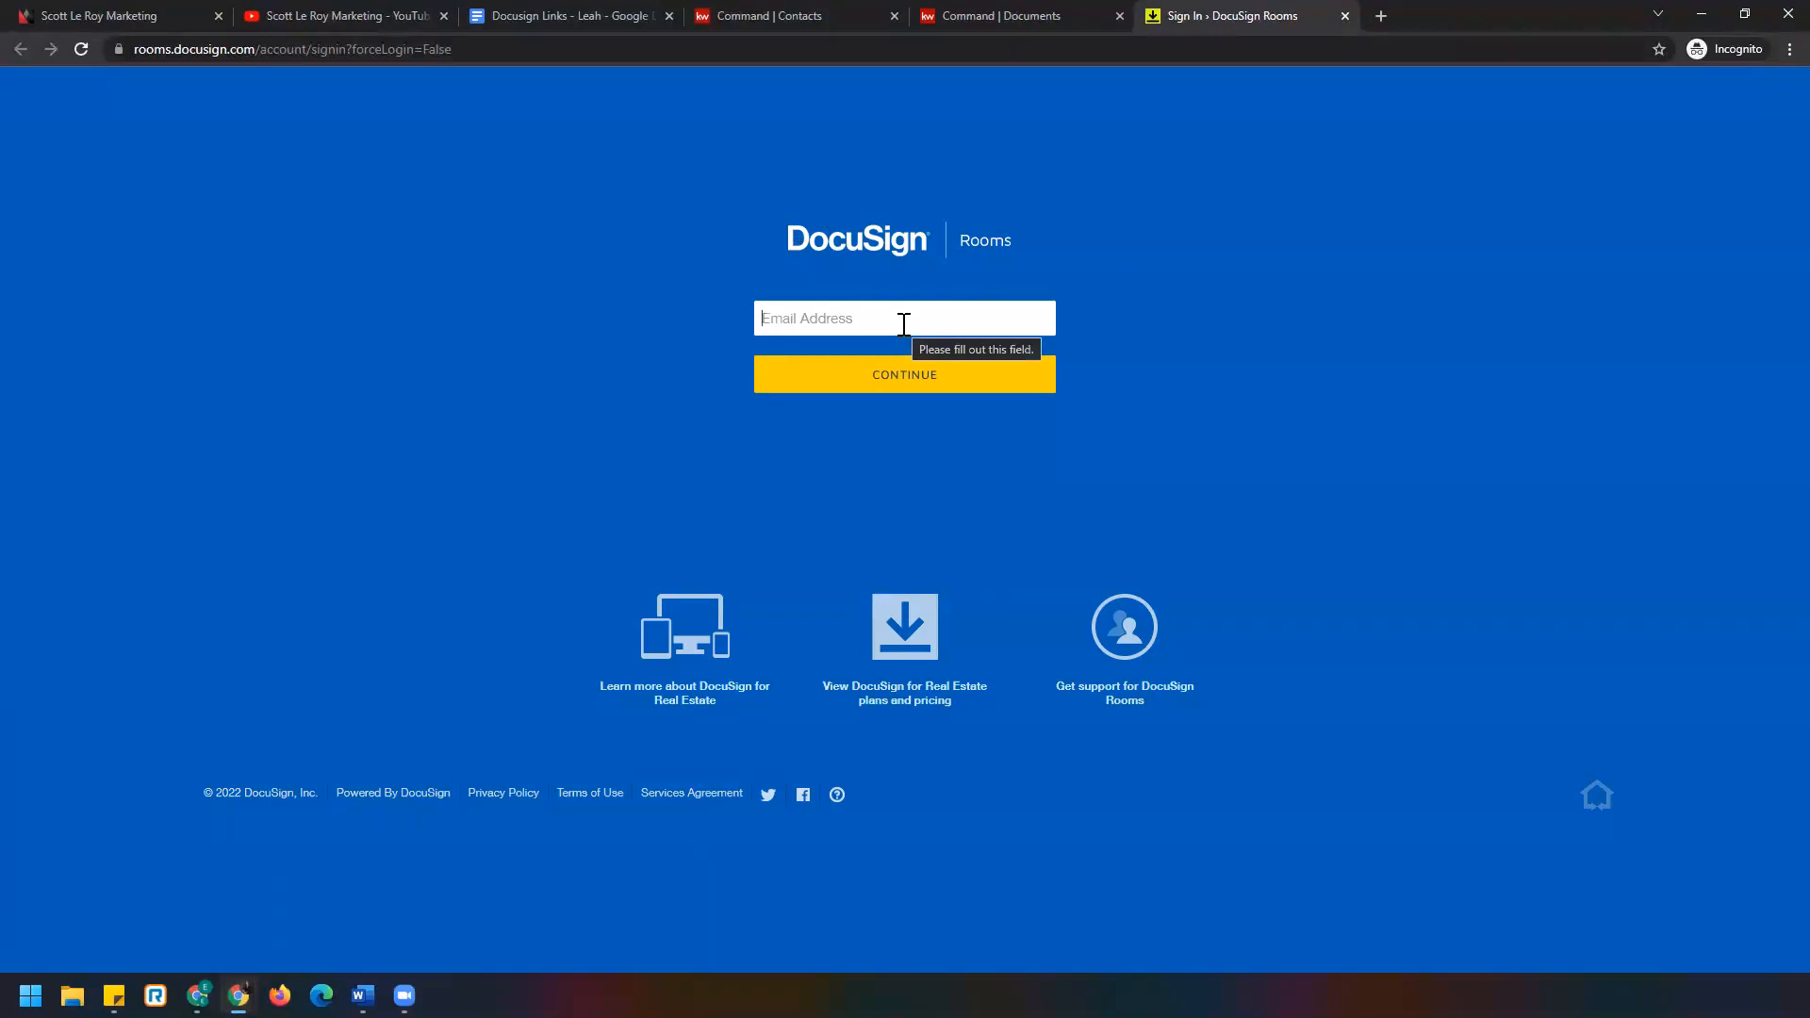
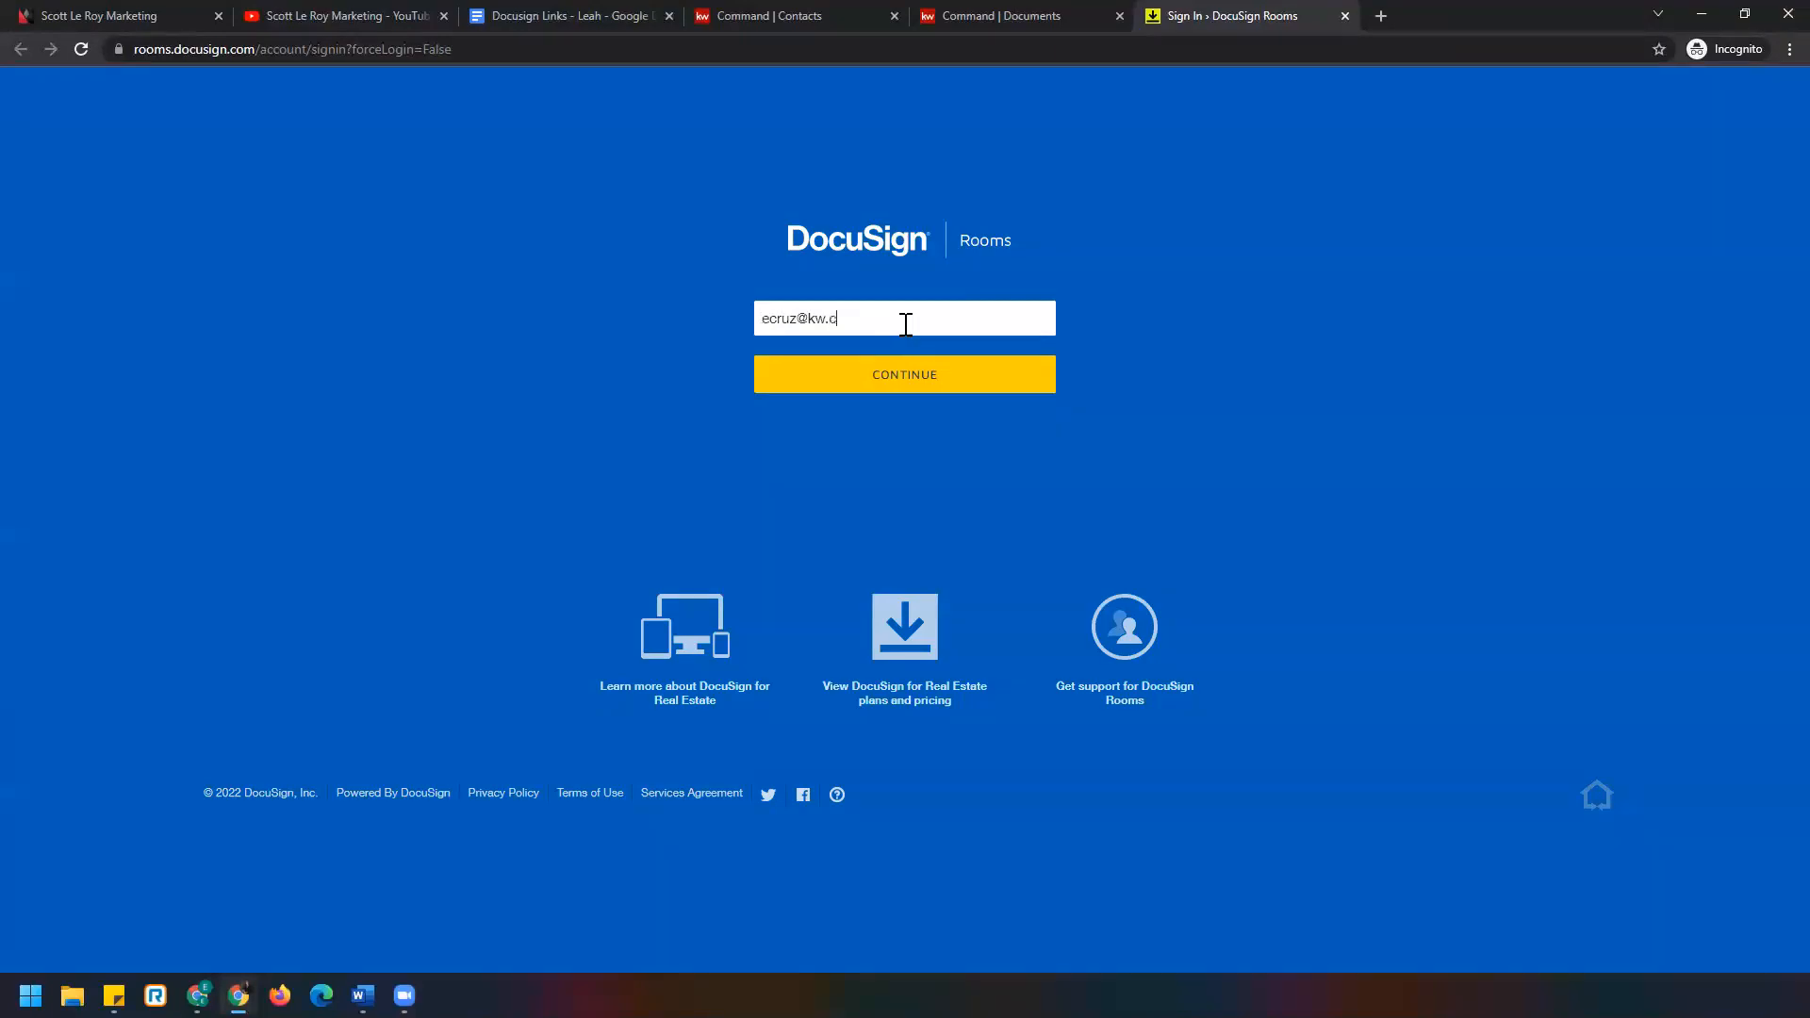
Log in to DocuSign Rooms with the agent's e-mail and password.
left_click(1009, 383)
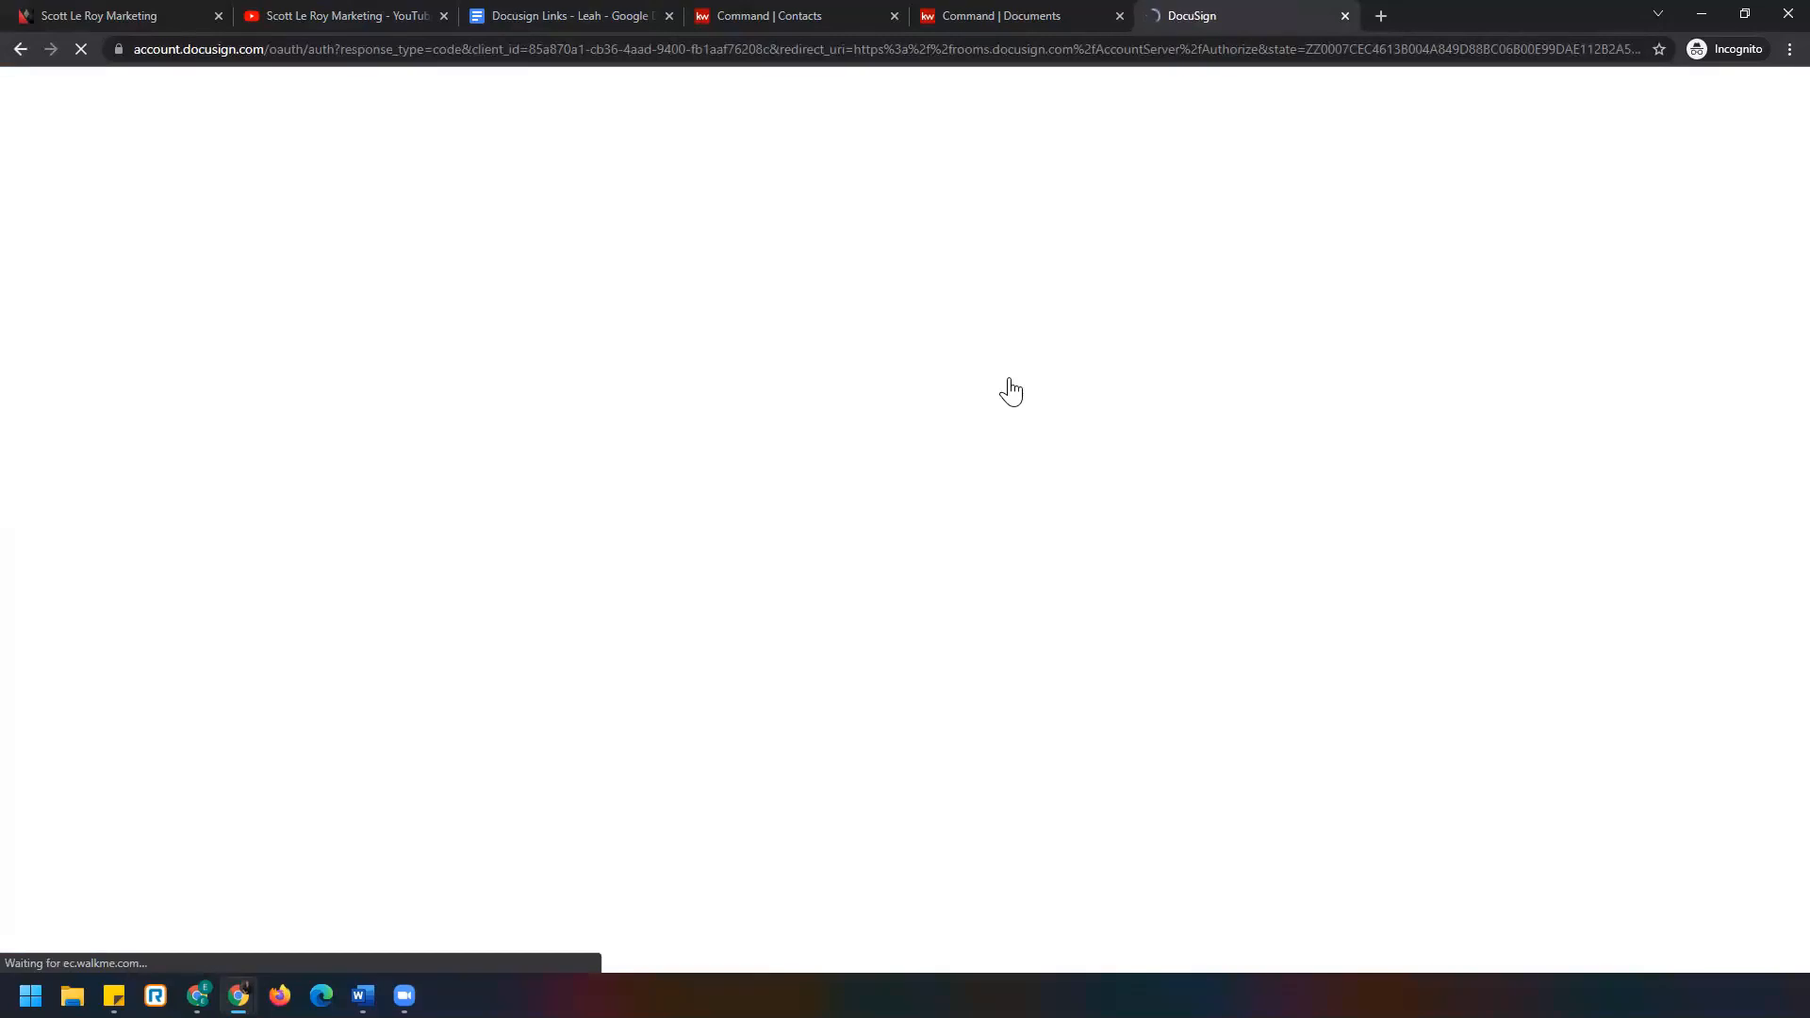
type("•••••••")
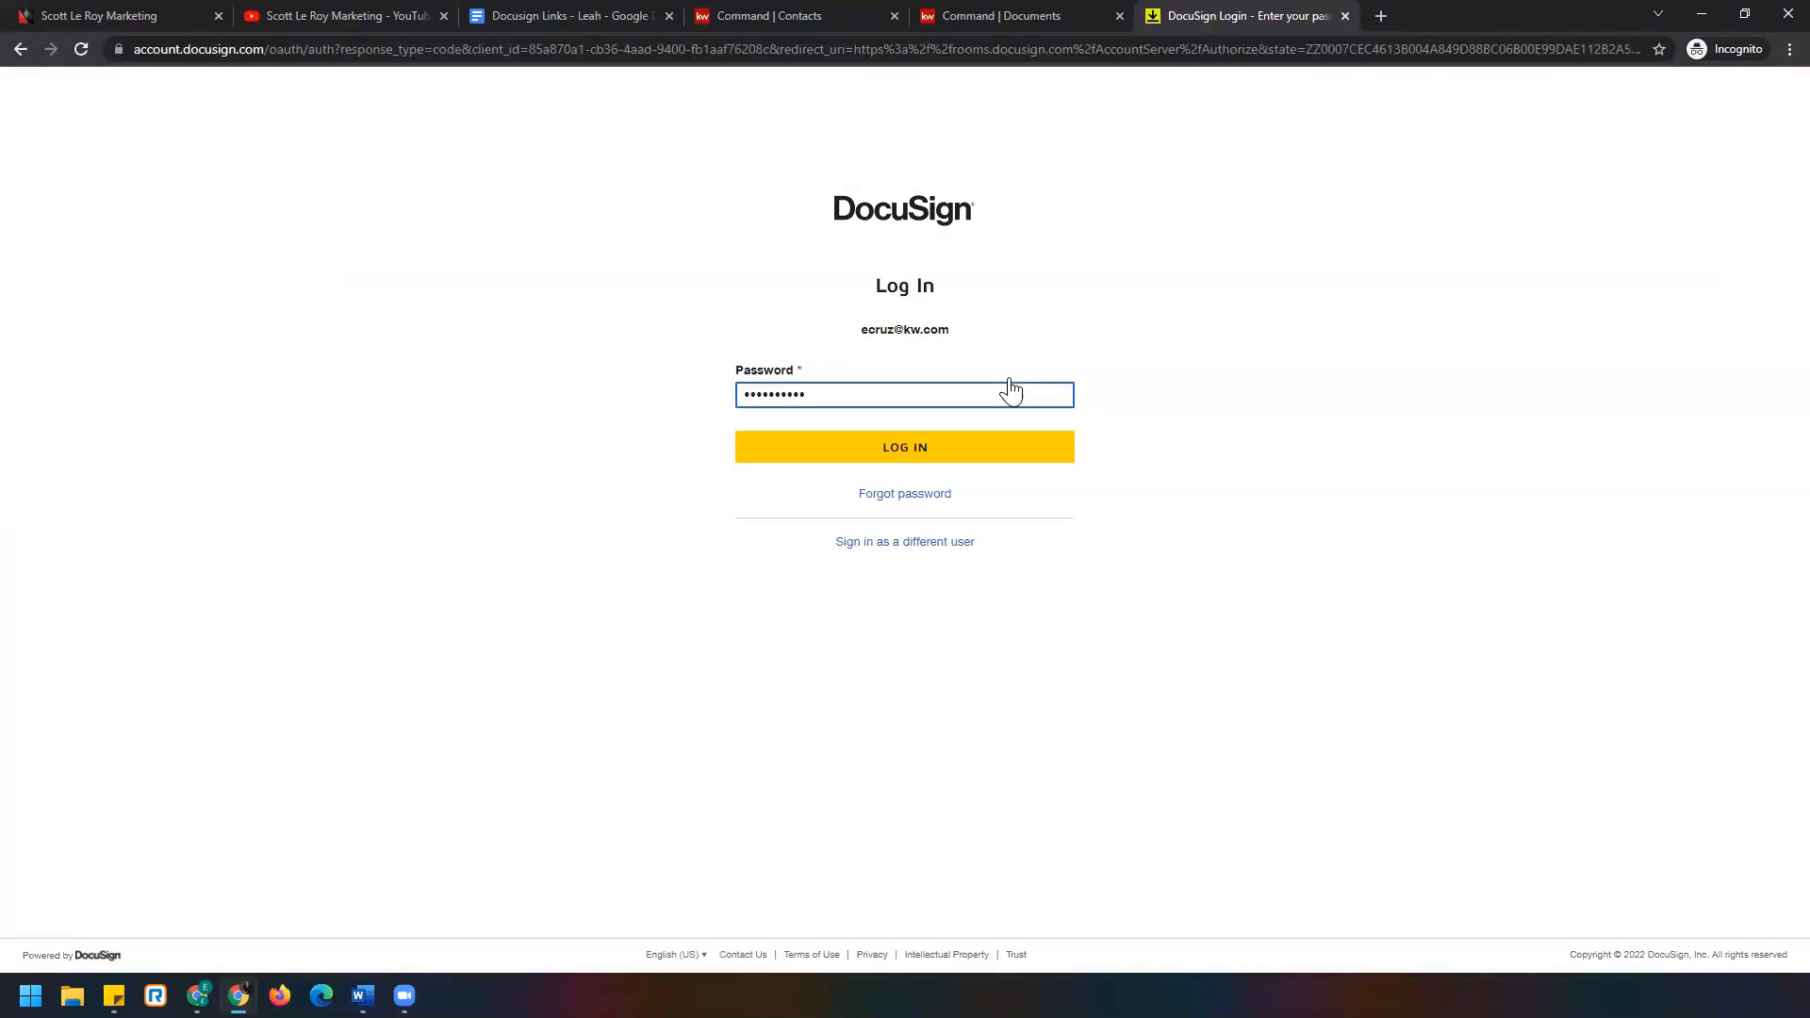
type("•••")
key("ctrl+a")
type("•")
left_click(1009, 441)
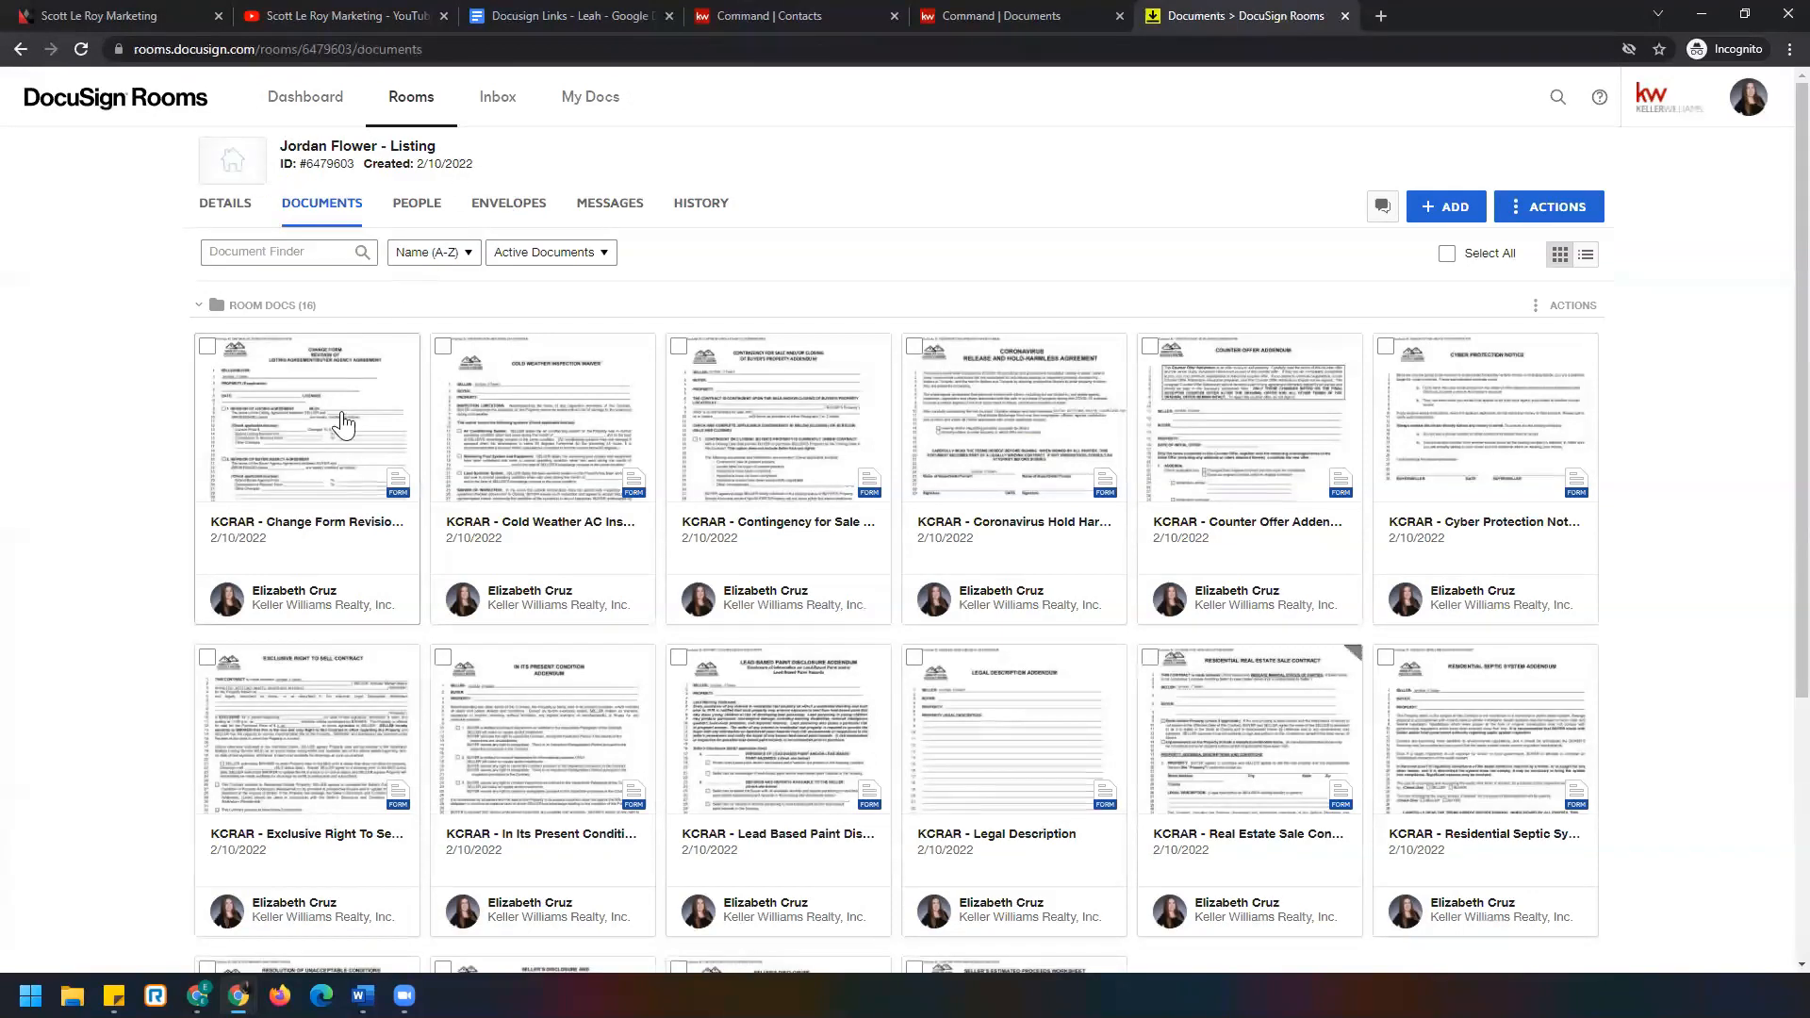
Compare the room's 16 KCRAR forms against the KW Command checklist, then return to DocuSign Rooms.
scroll(1227, 608, "down", 3)
scroll(1225, 606, "down", 2)
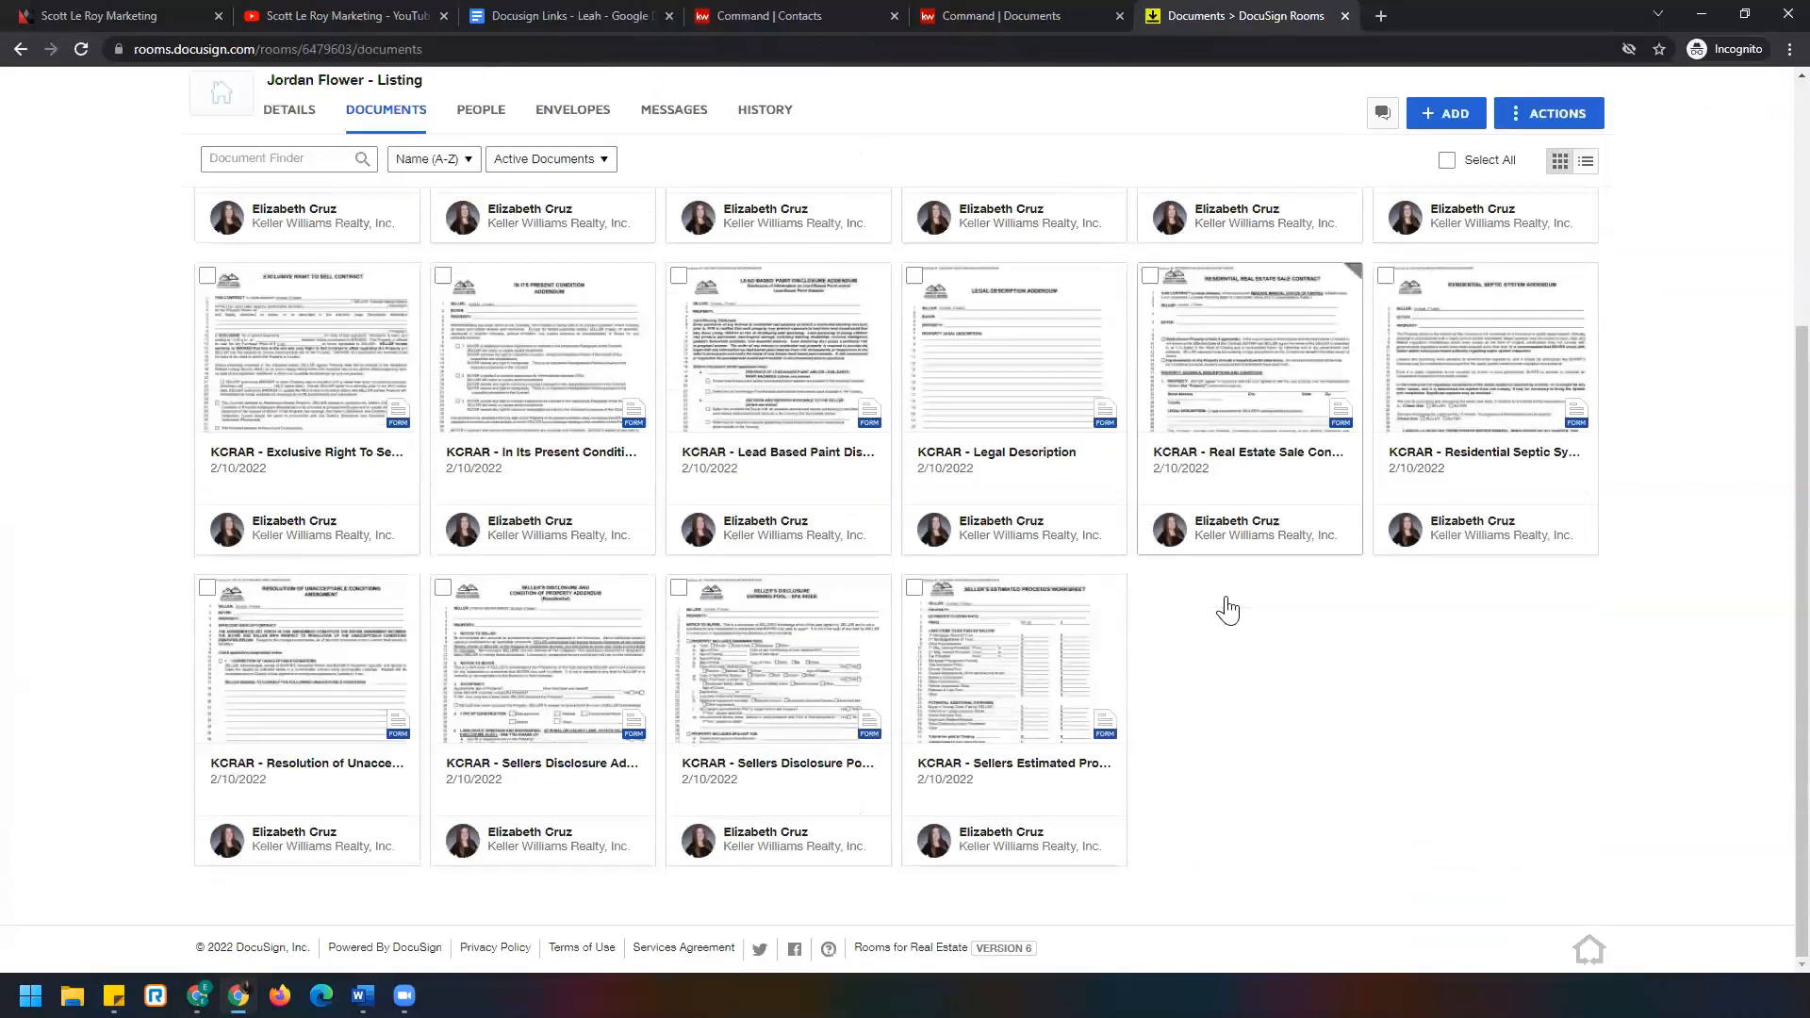
scroll(1225, 471, "up", 6)
left_click(1011, 14)
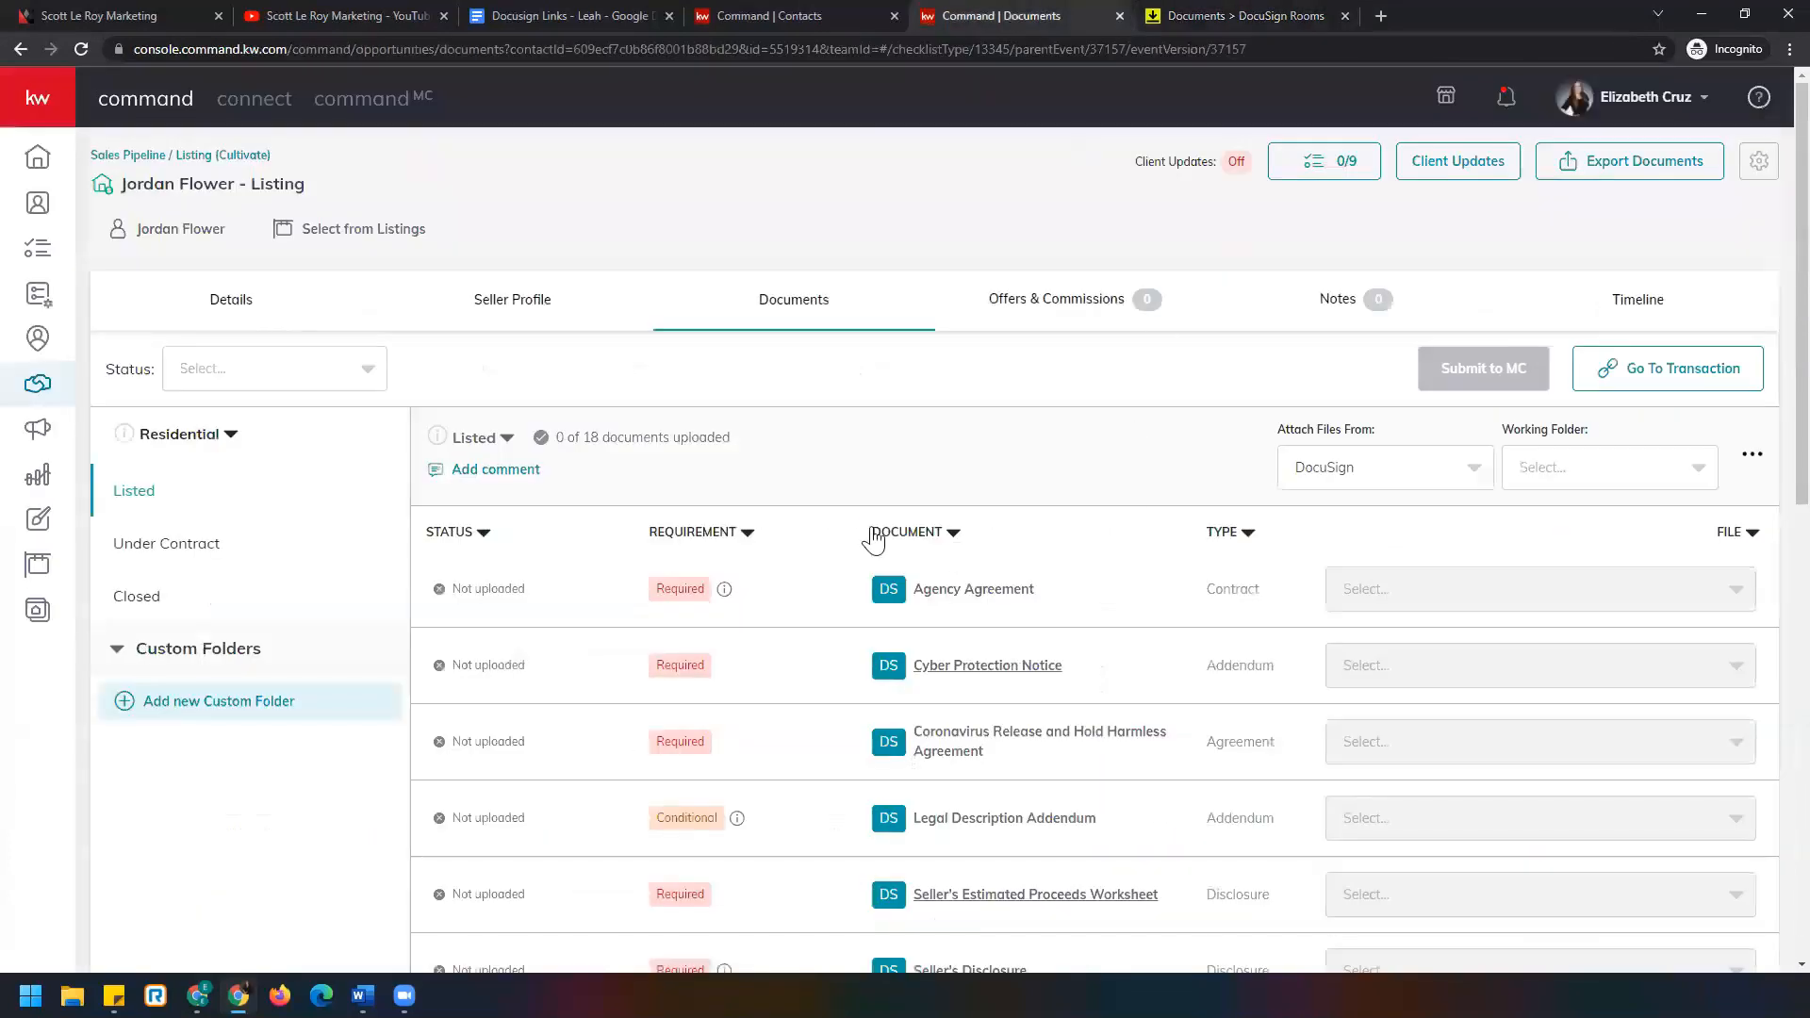
scroll(844, 596, "down", 4)
scroll(858, 640, "down", 6)
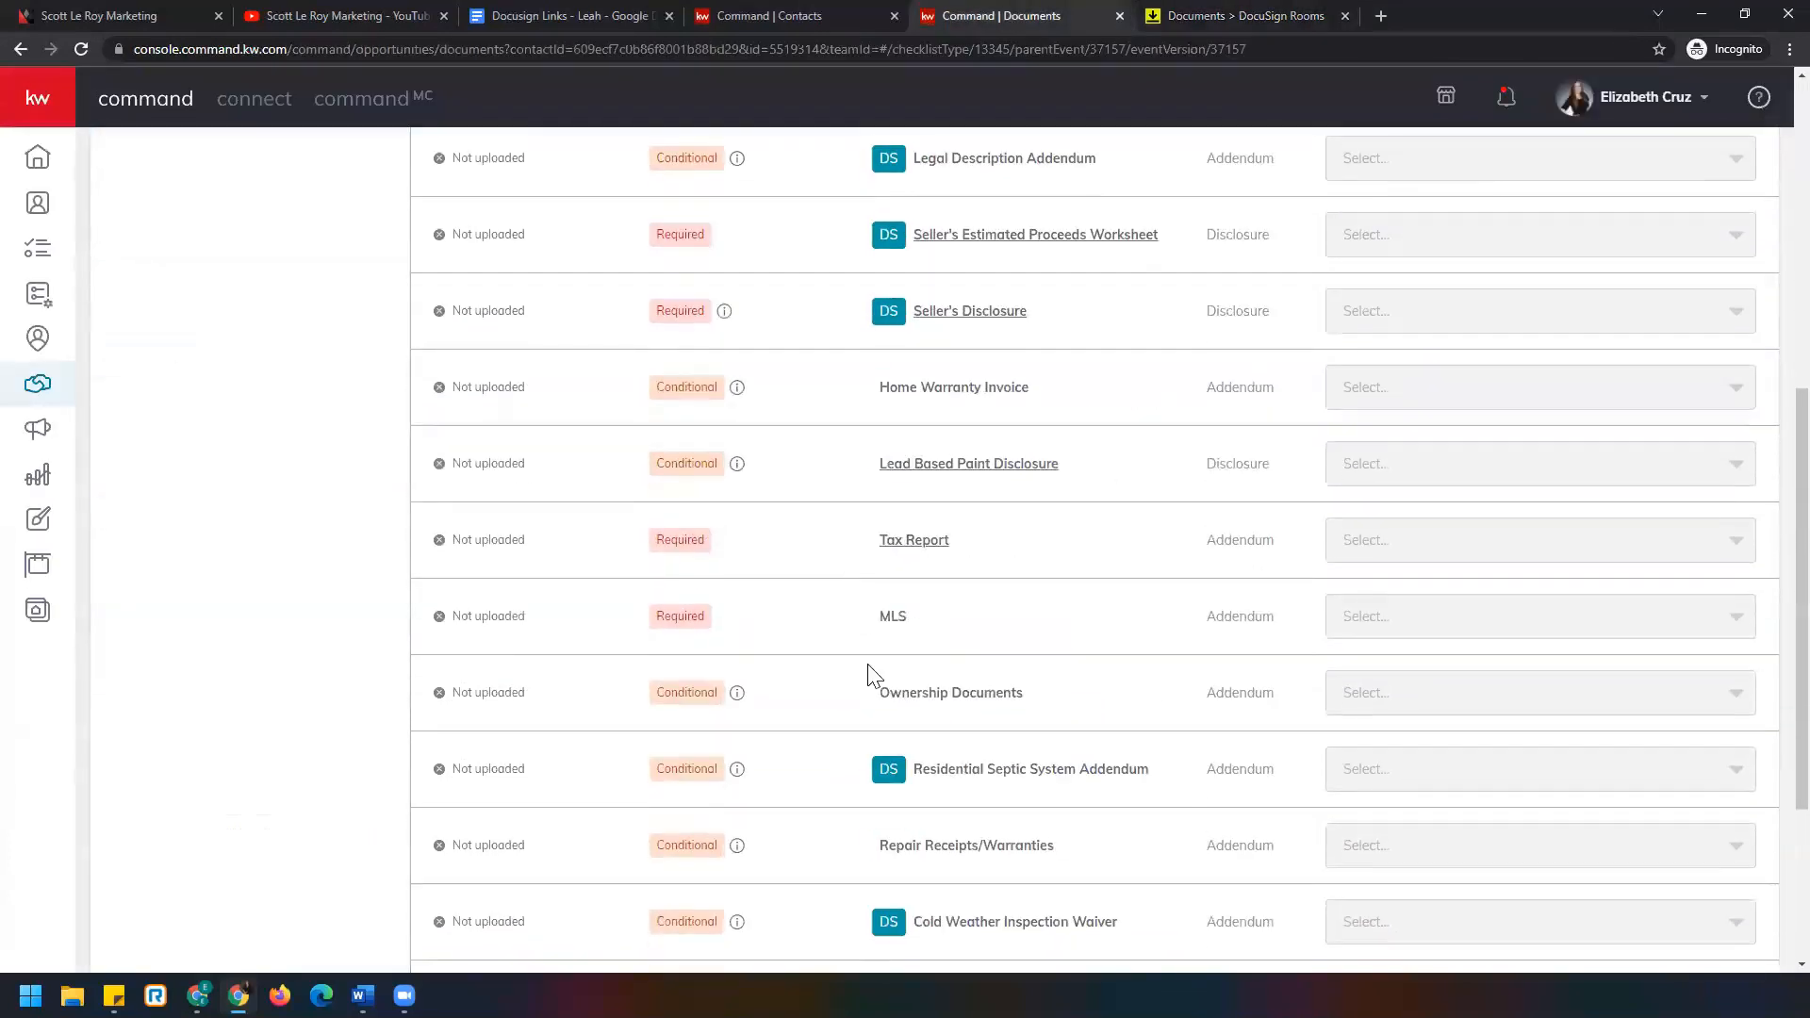
scroll(869, 679, "up", 9)
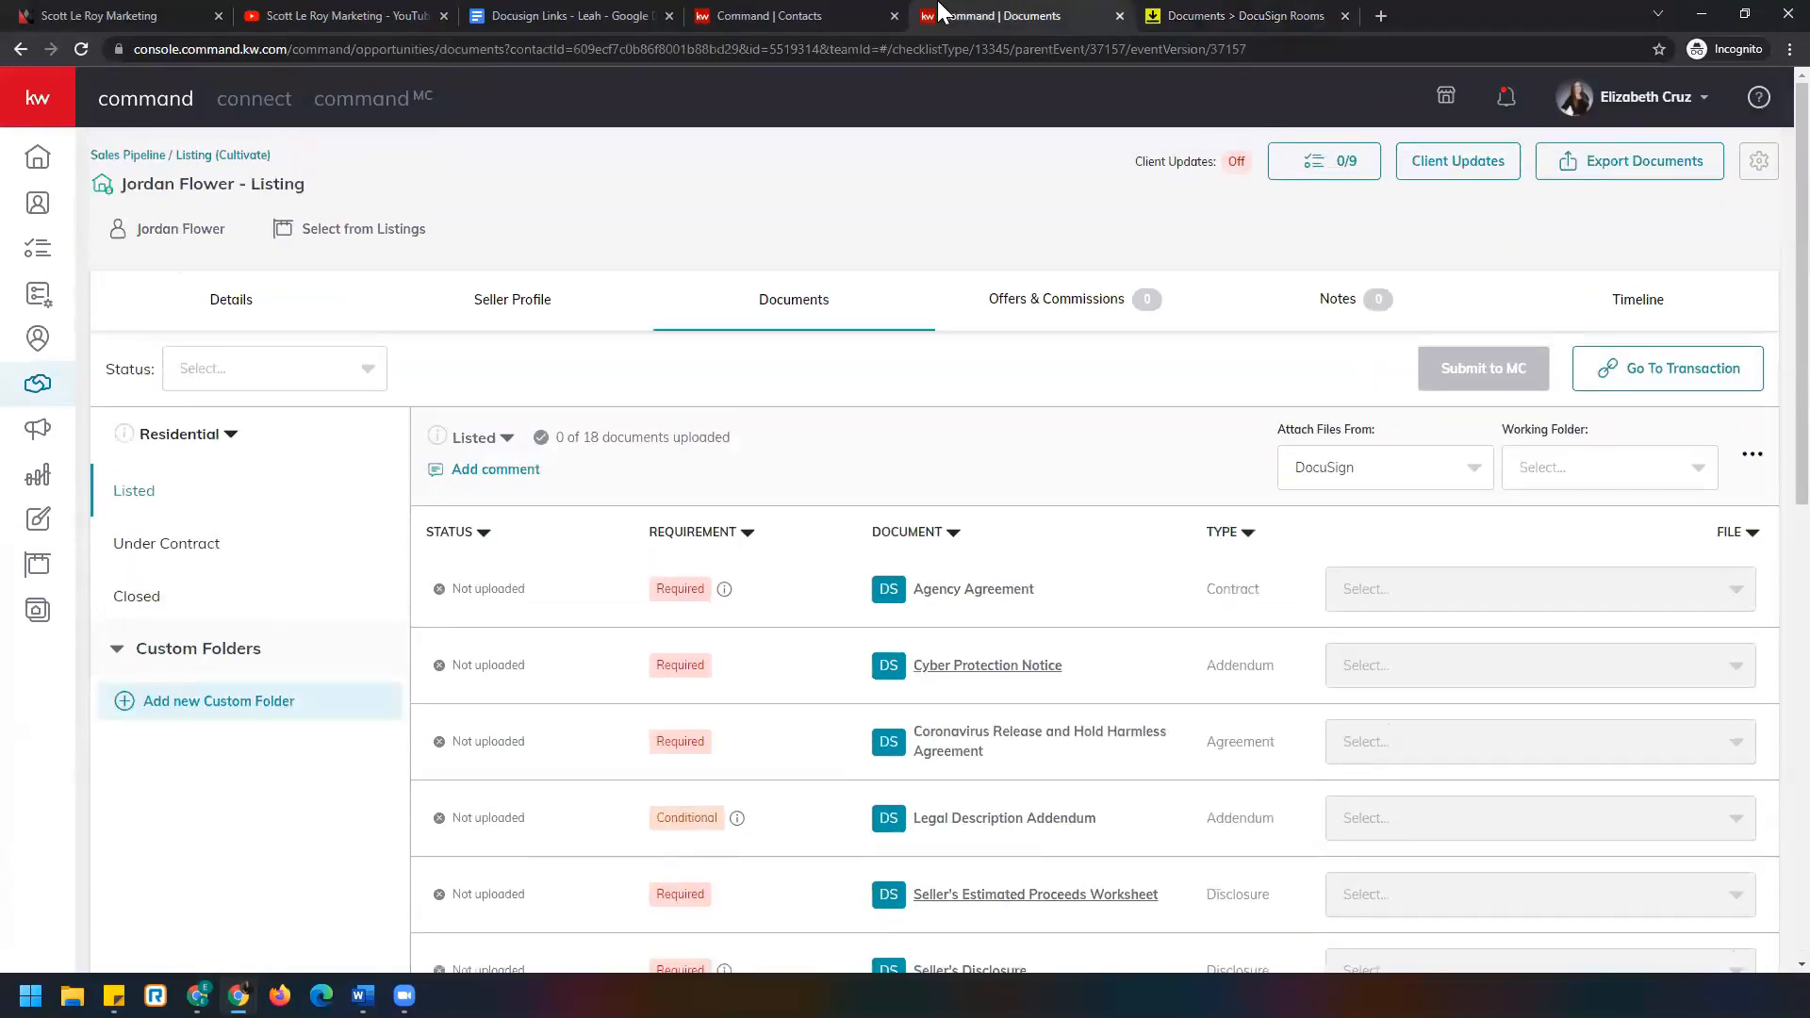
left_click(1180, 14)
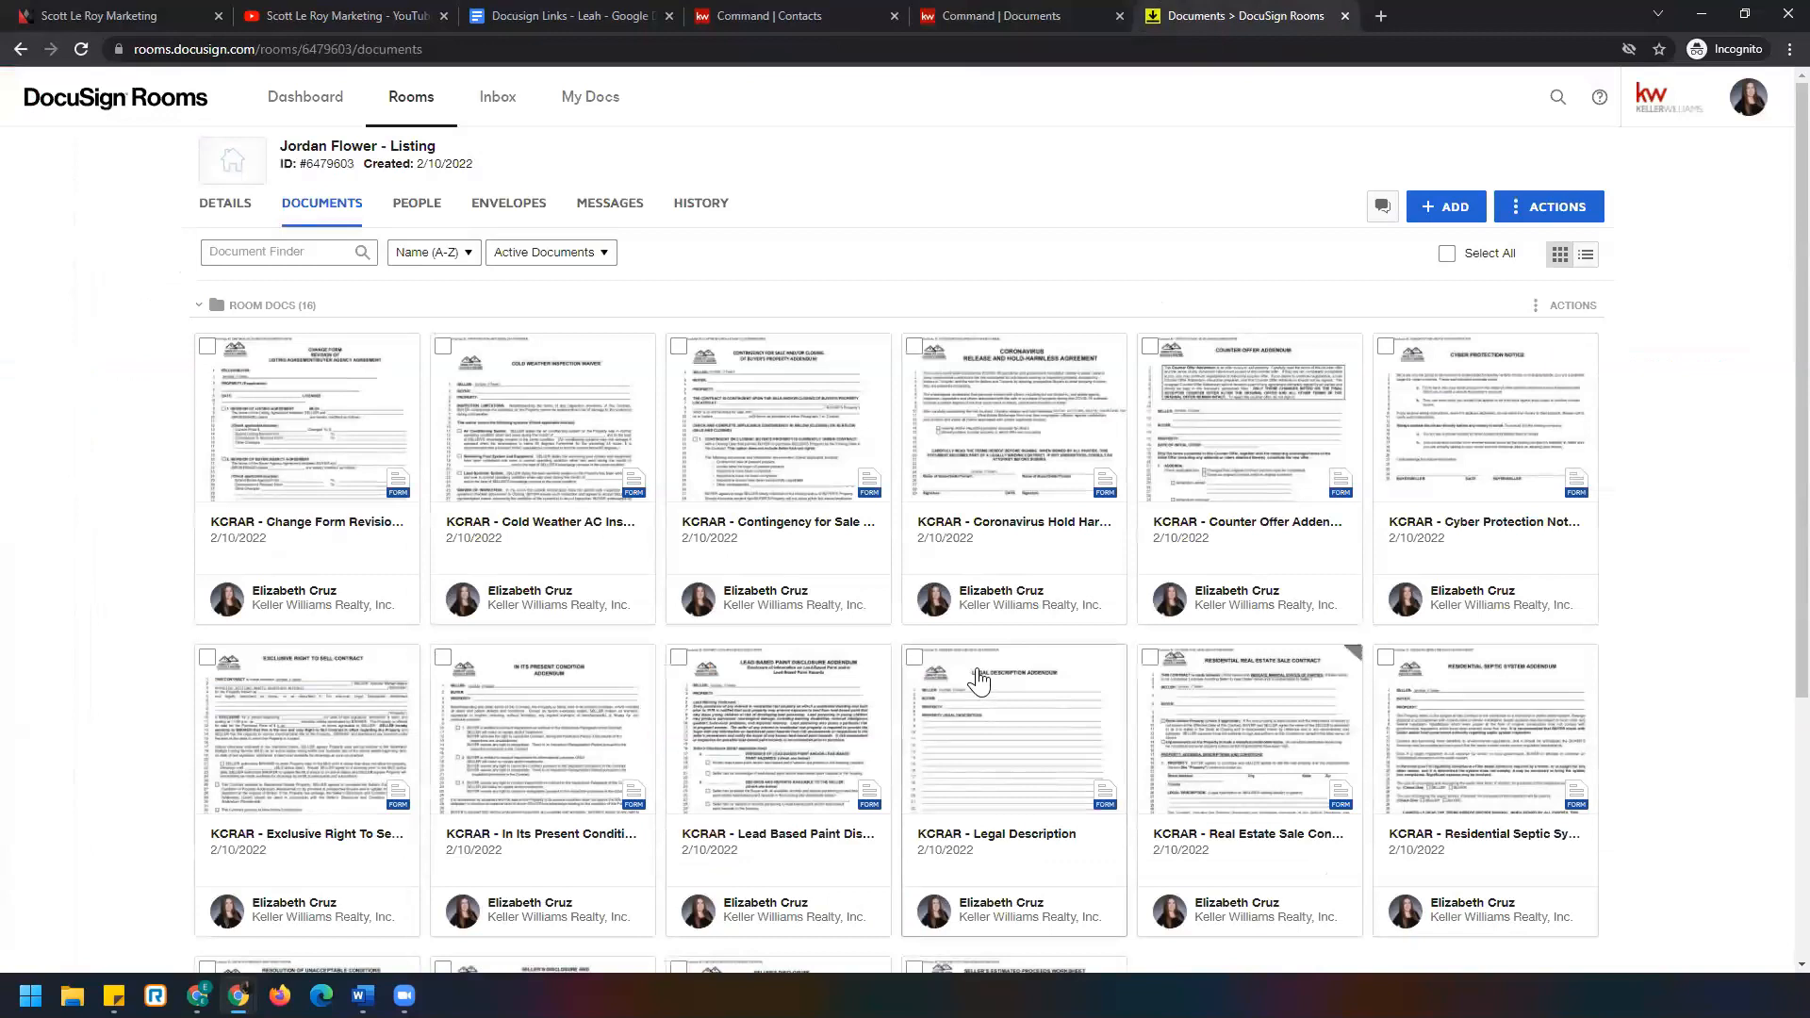
left_click(1452, 211)
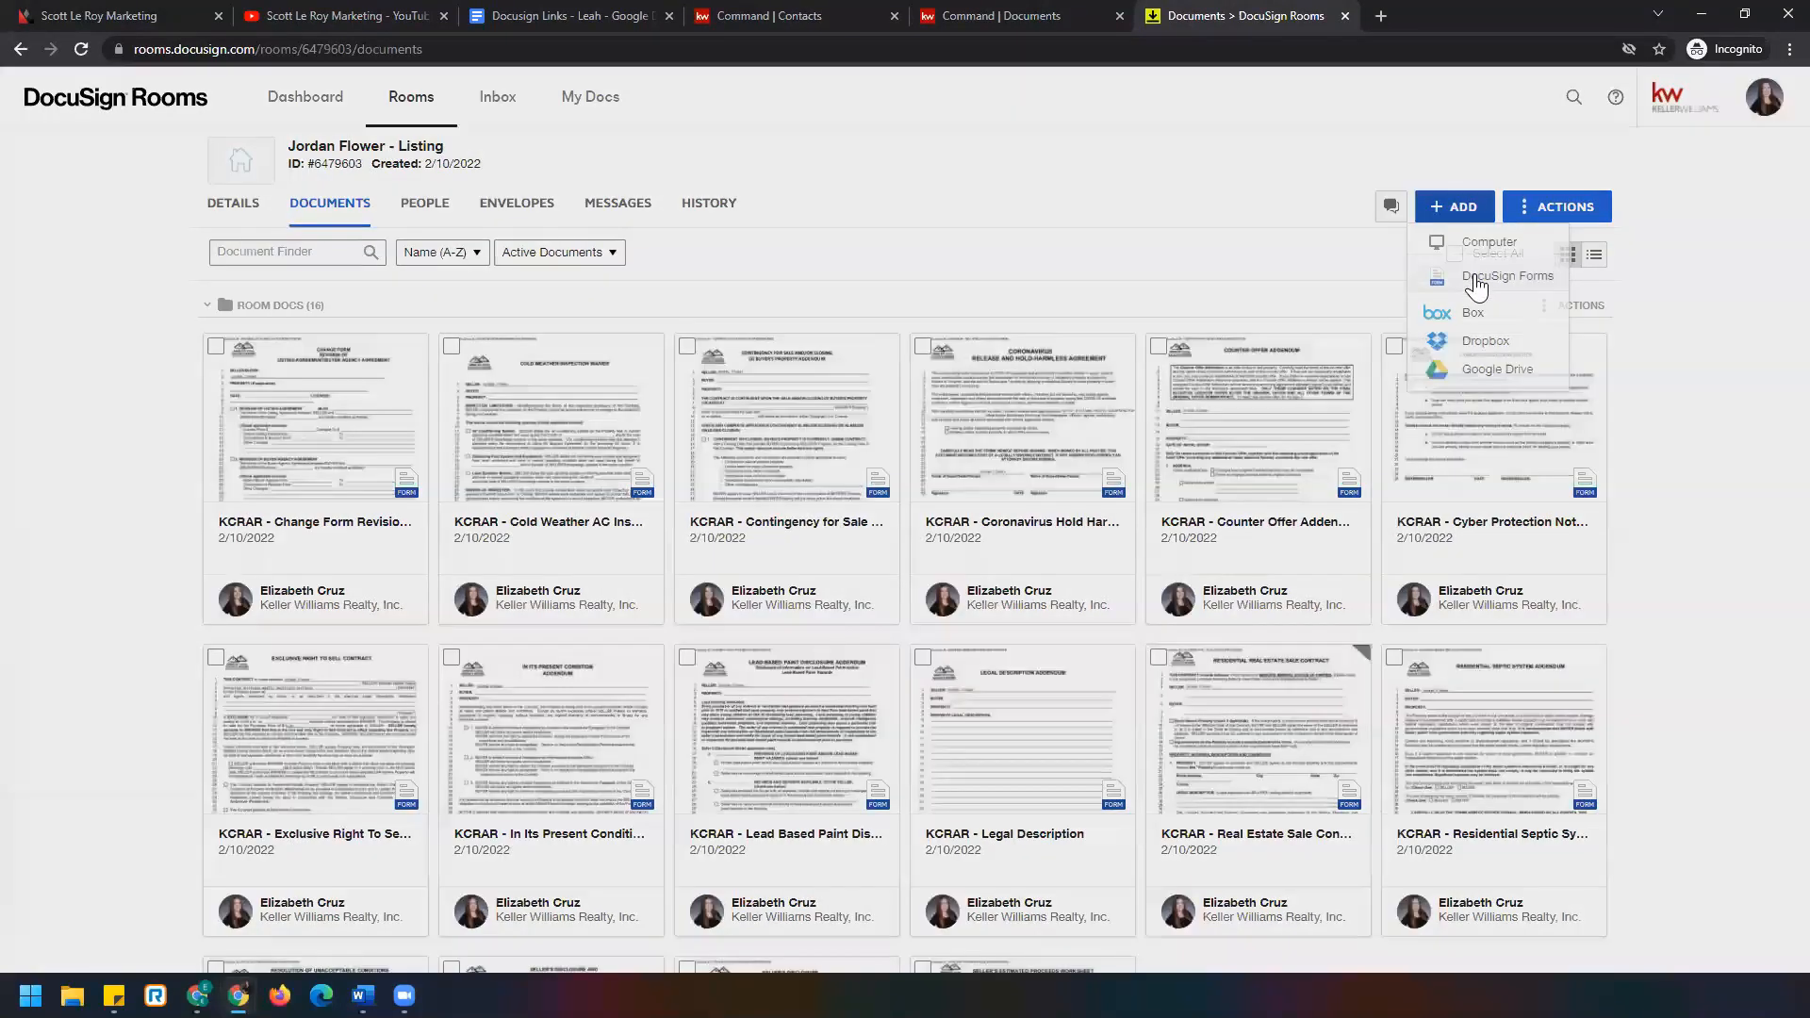
left_click(1476, 282)
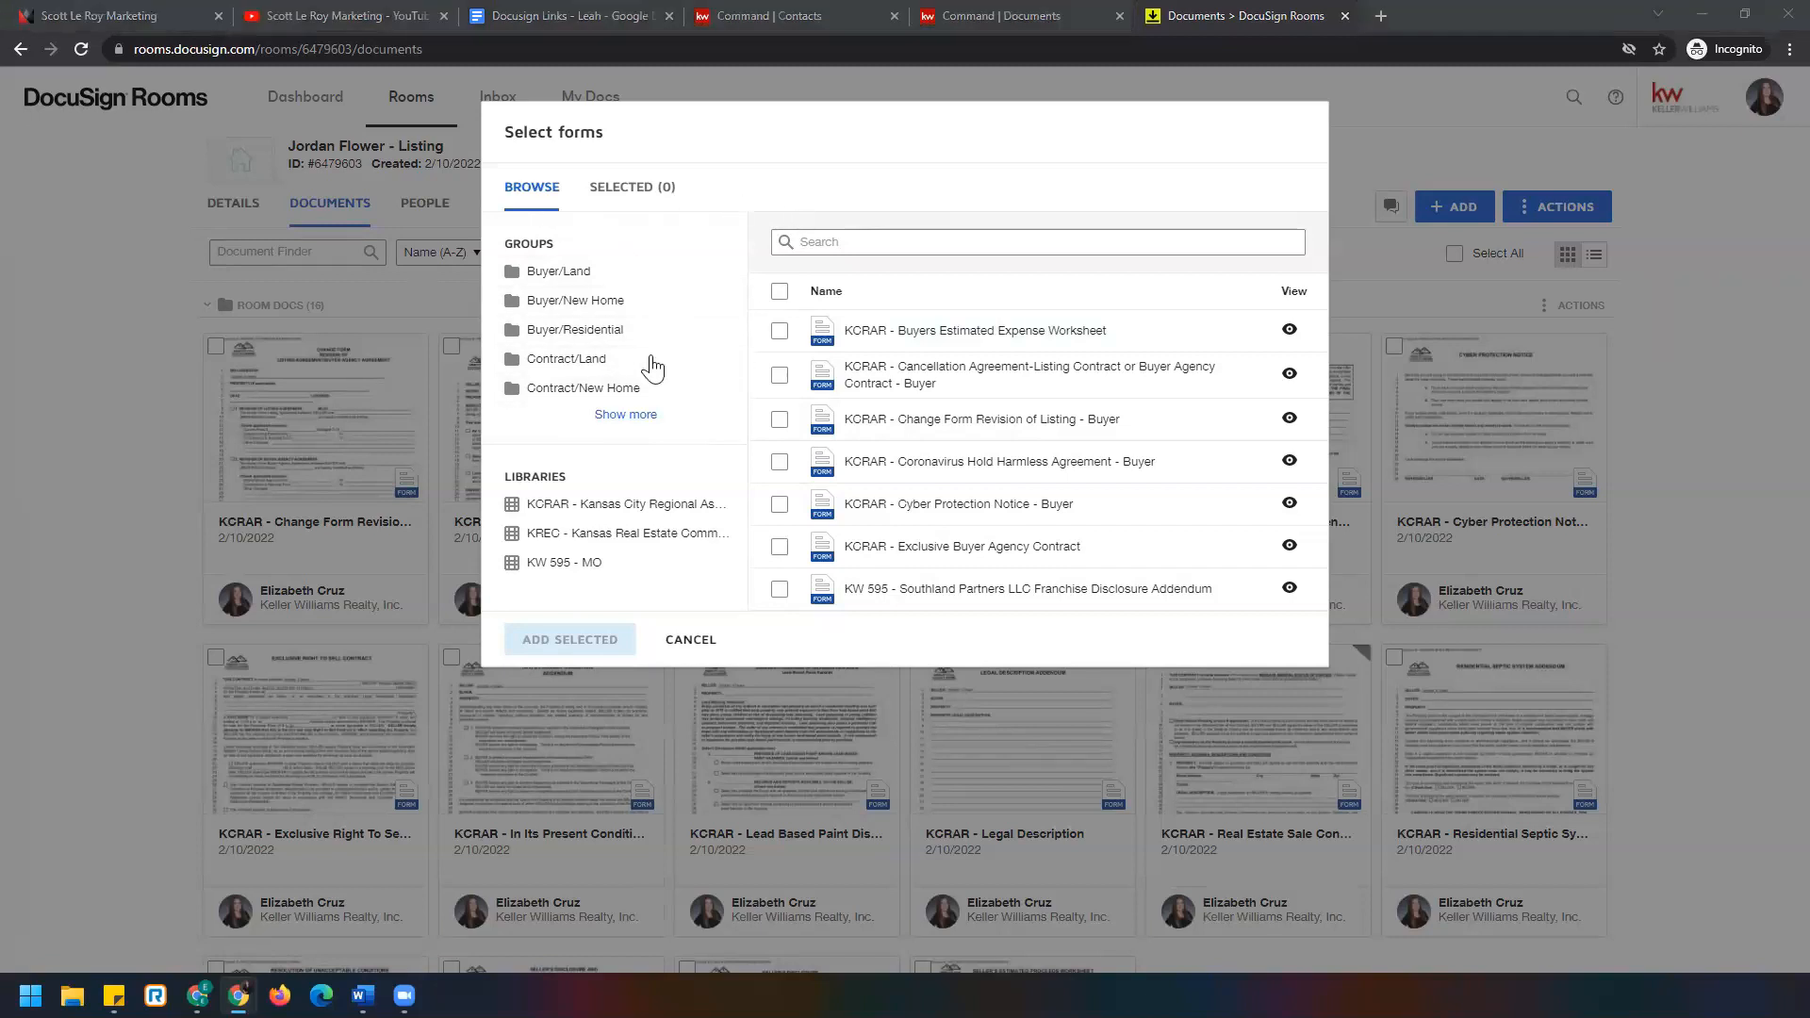
left_click(554, 275)
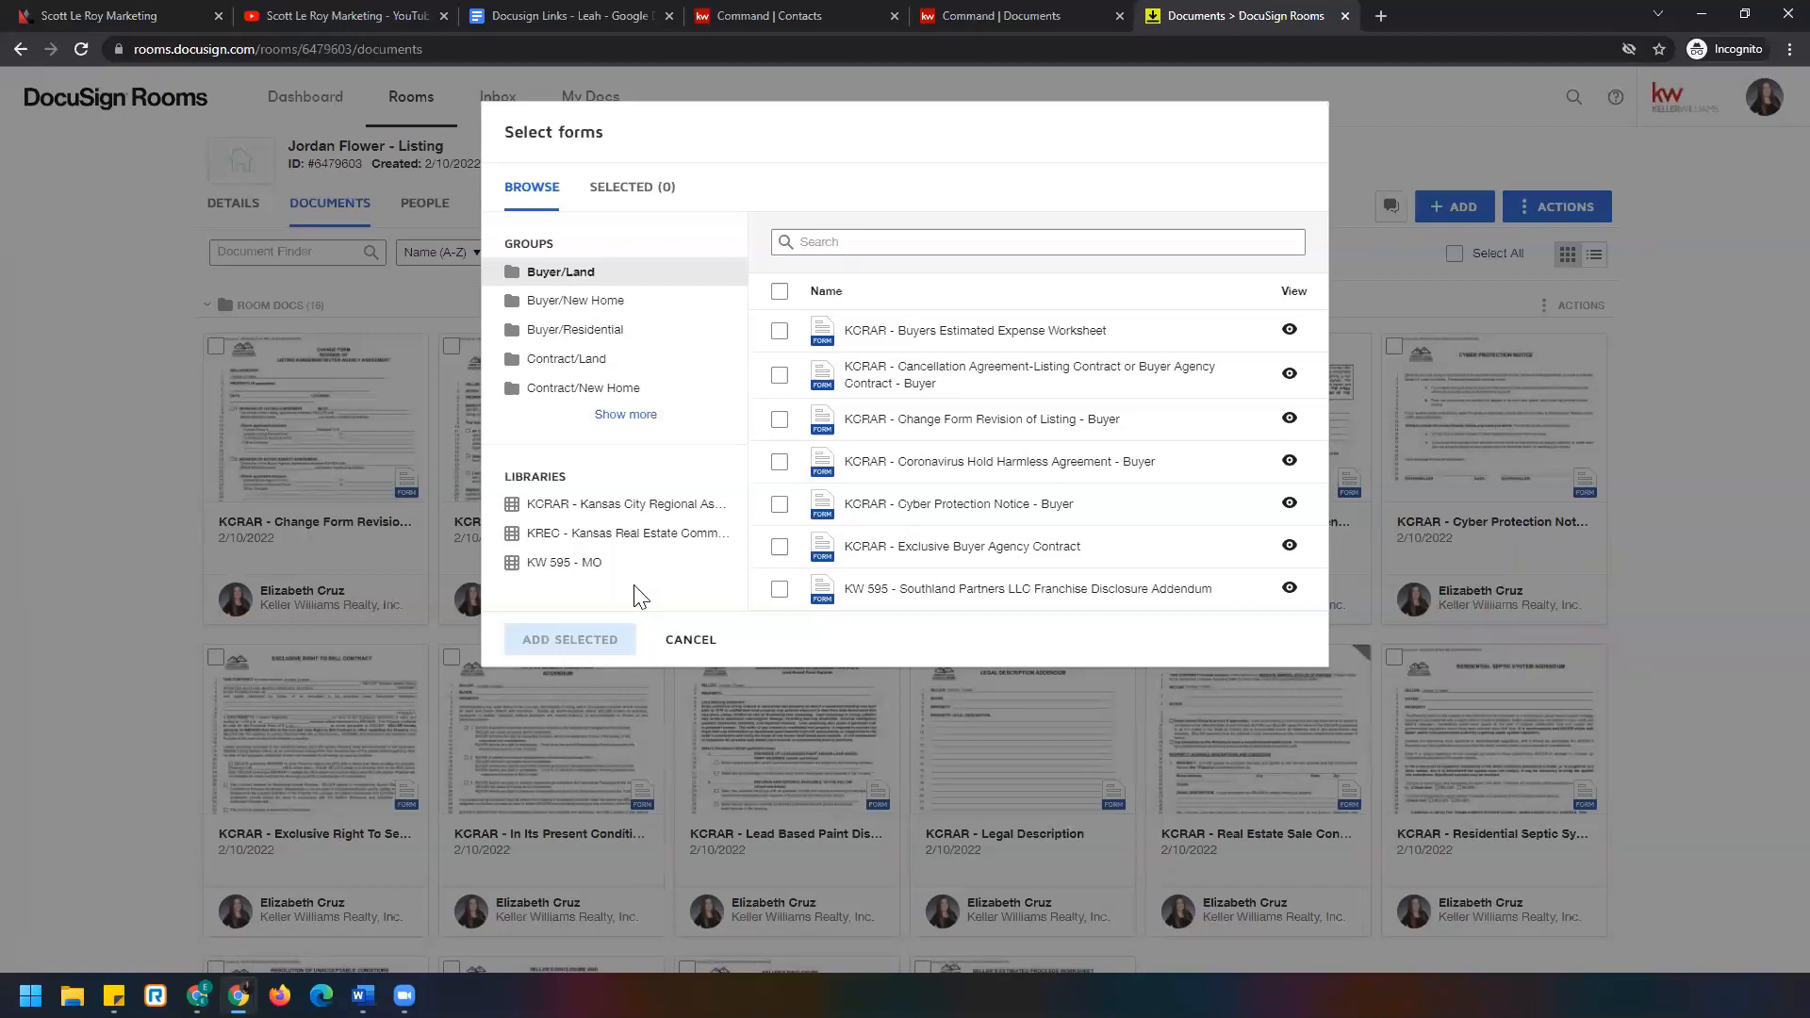
left_click(690, 640)
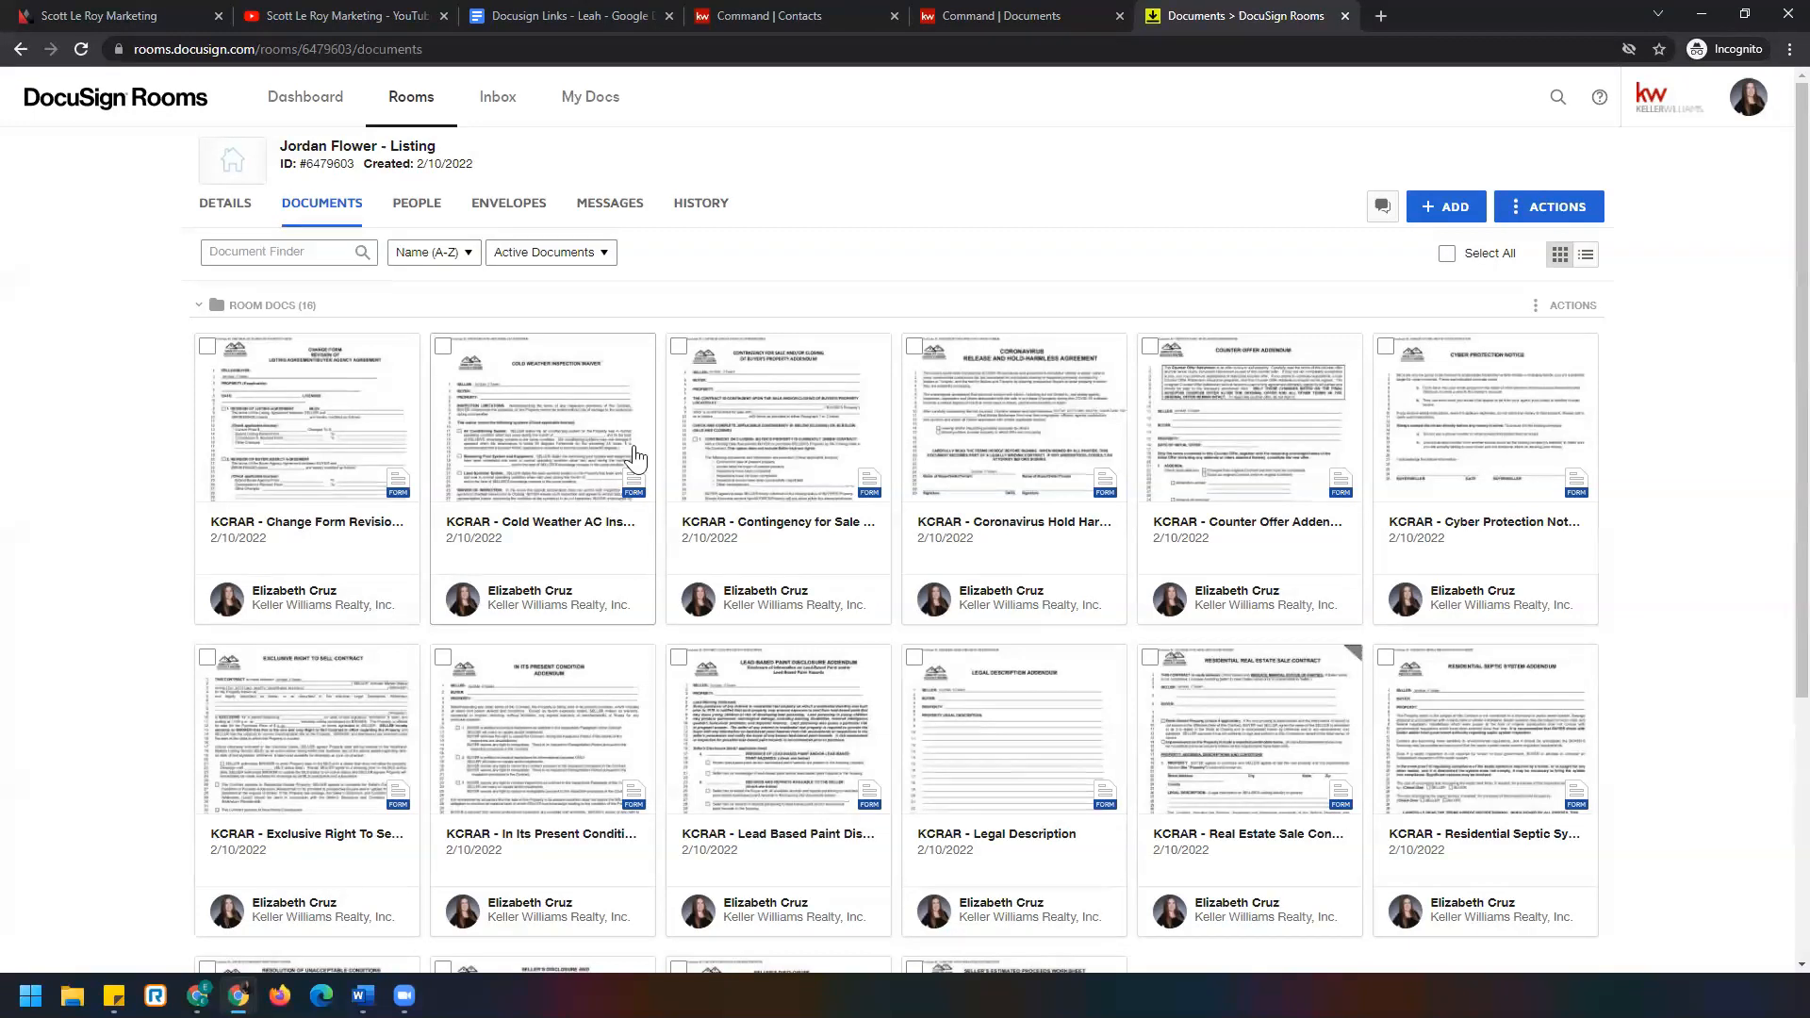
left_click(314, 734)
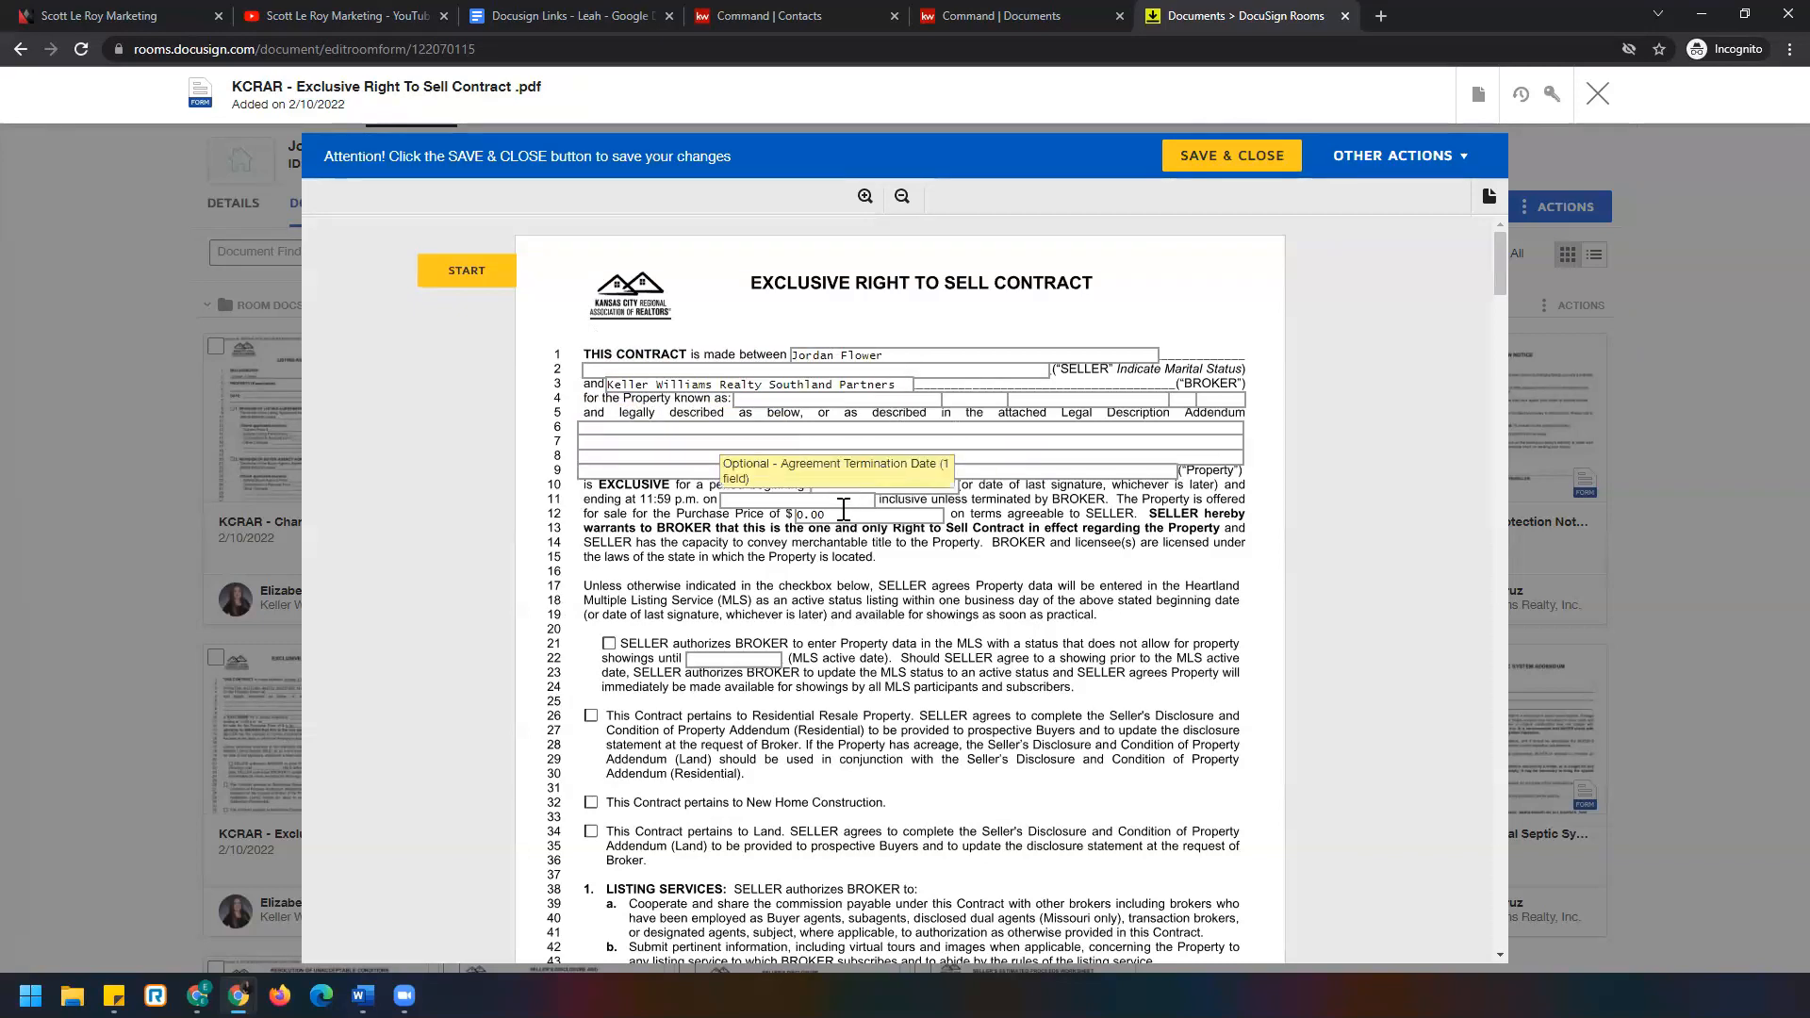
Review the Exclusive Right To Sell Contract pages, then close the viewer.
scroll(845, 500, "down", 4)
scroll(845, 523, "down", 20)
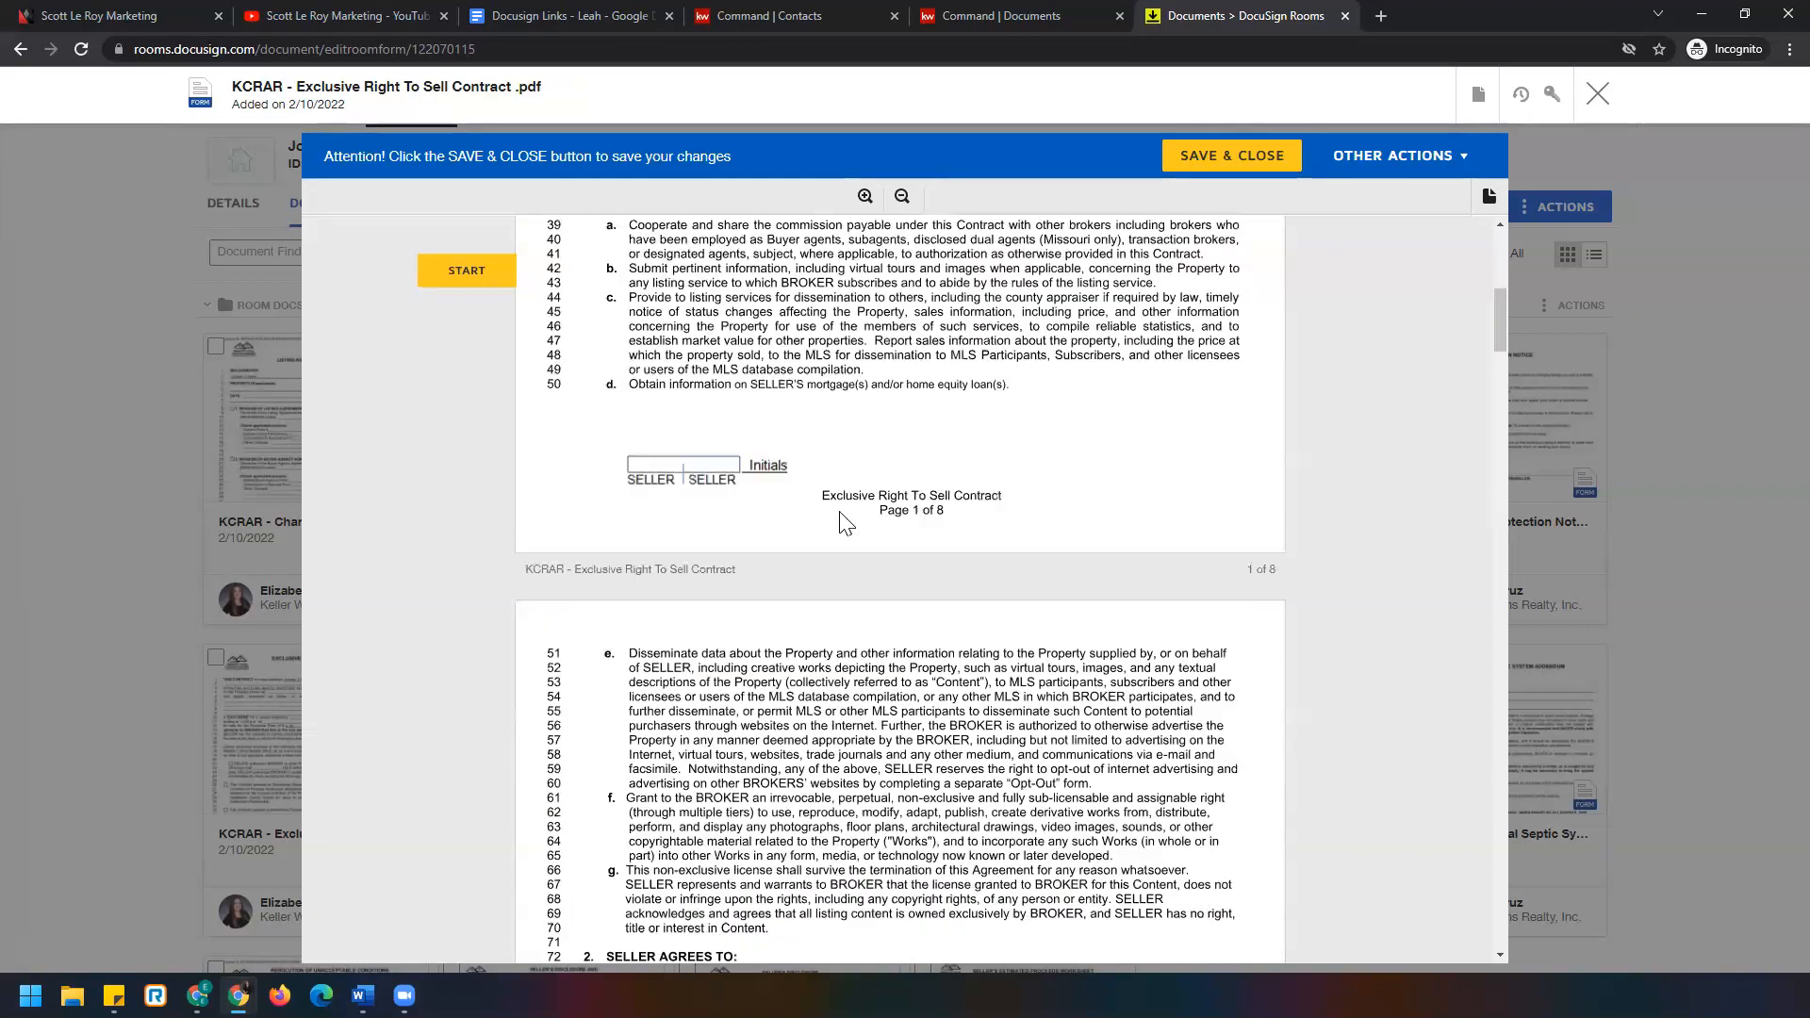
scroll(842, 521, "down", 20)
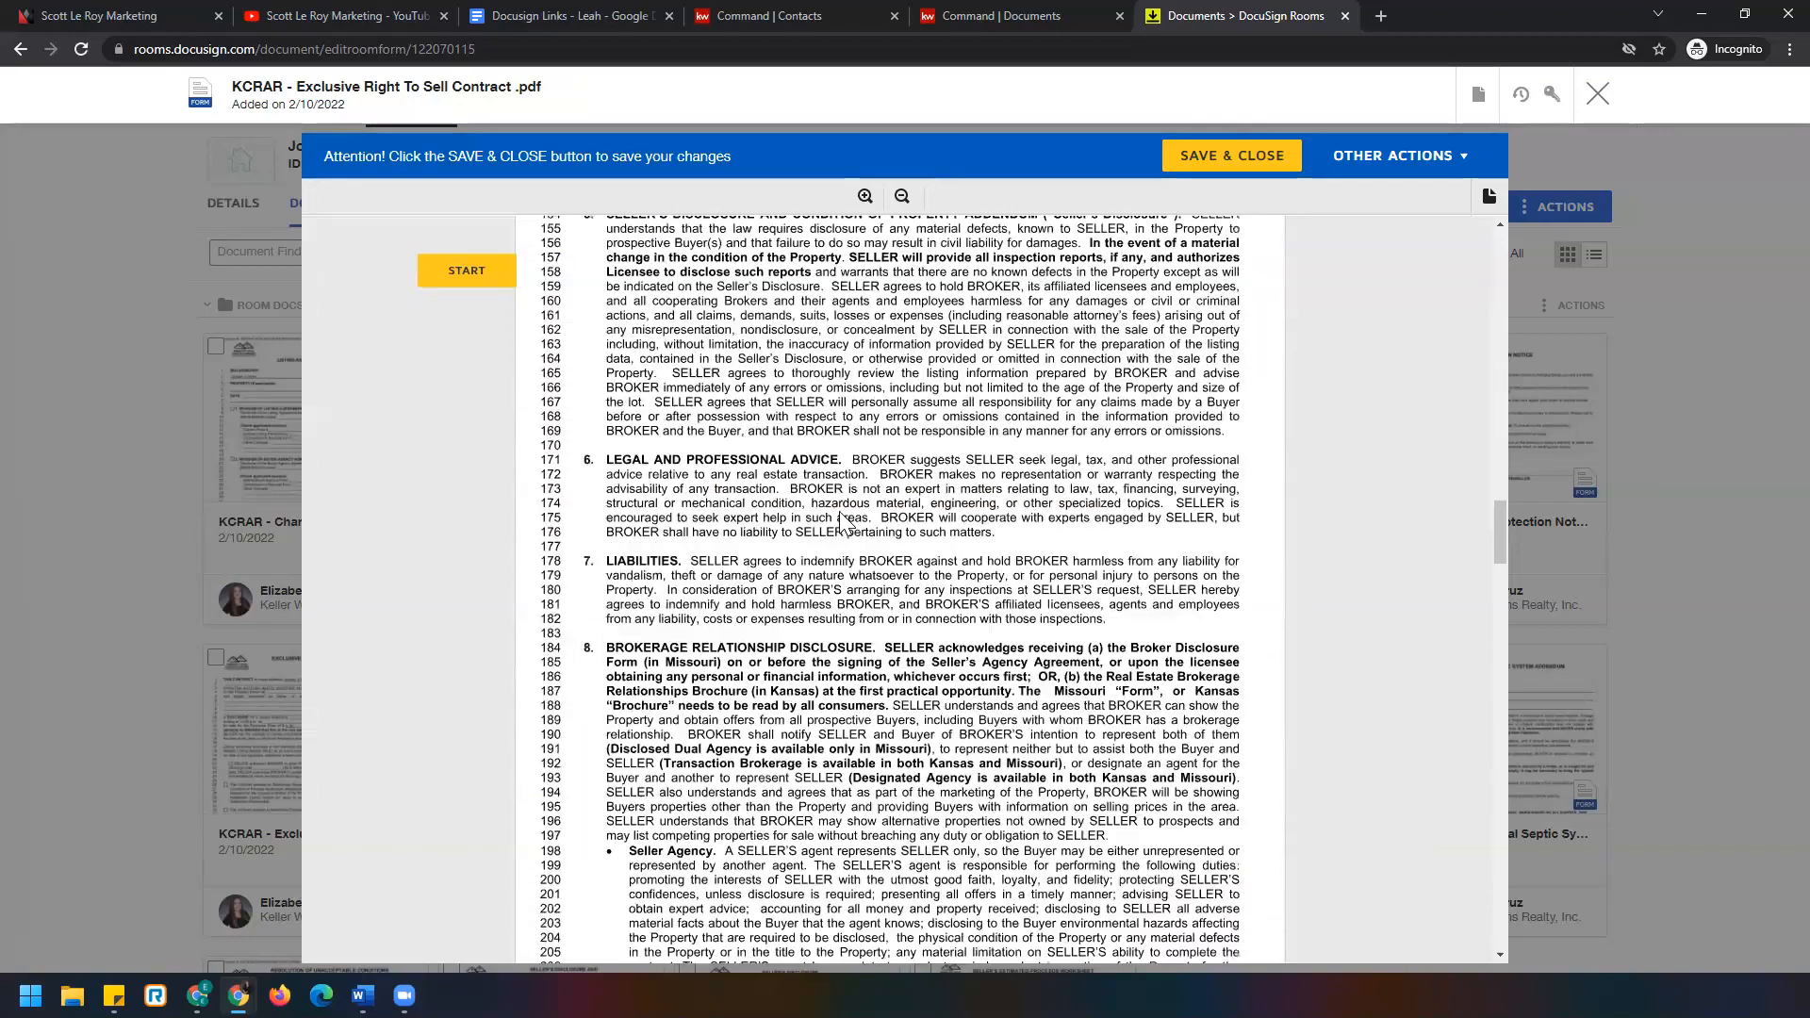
scroll(842, 521, "down", 6)
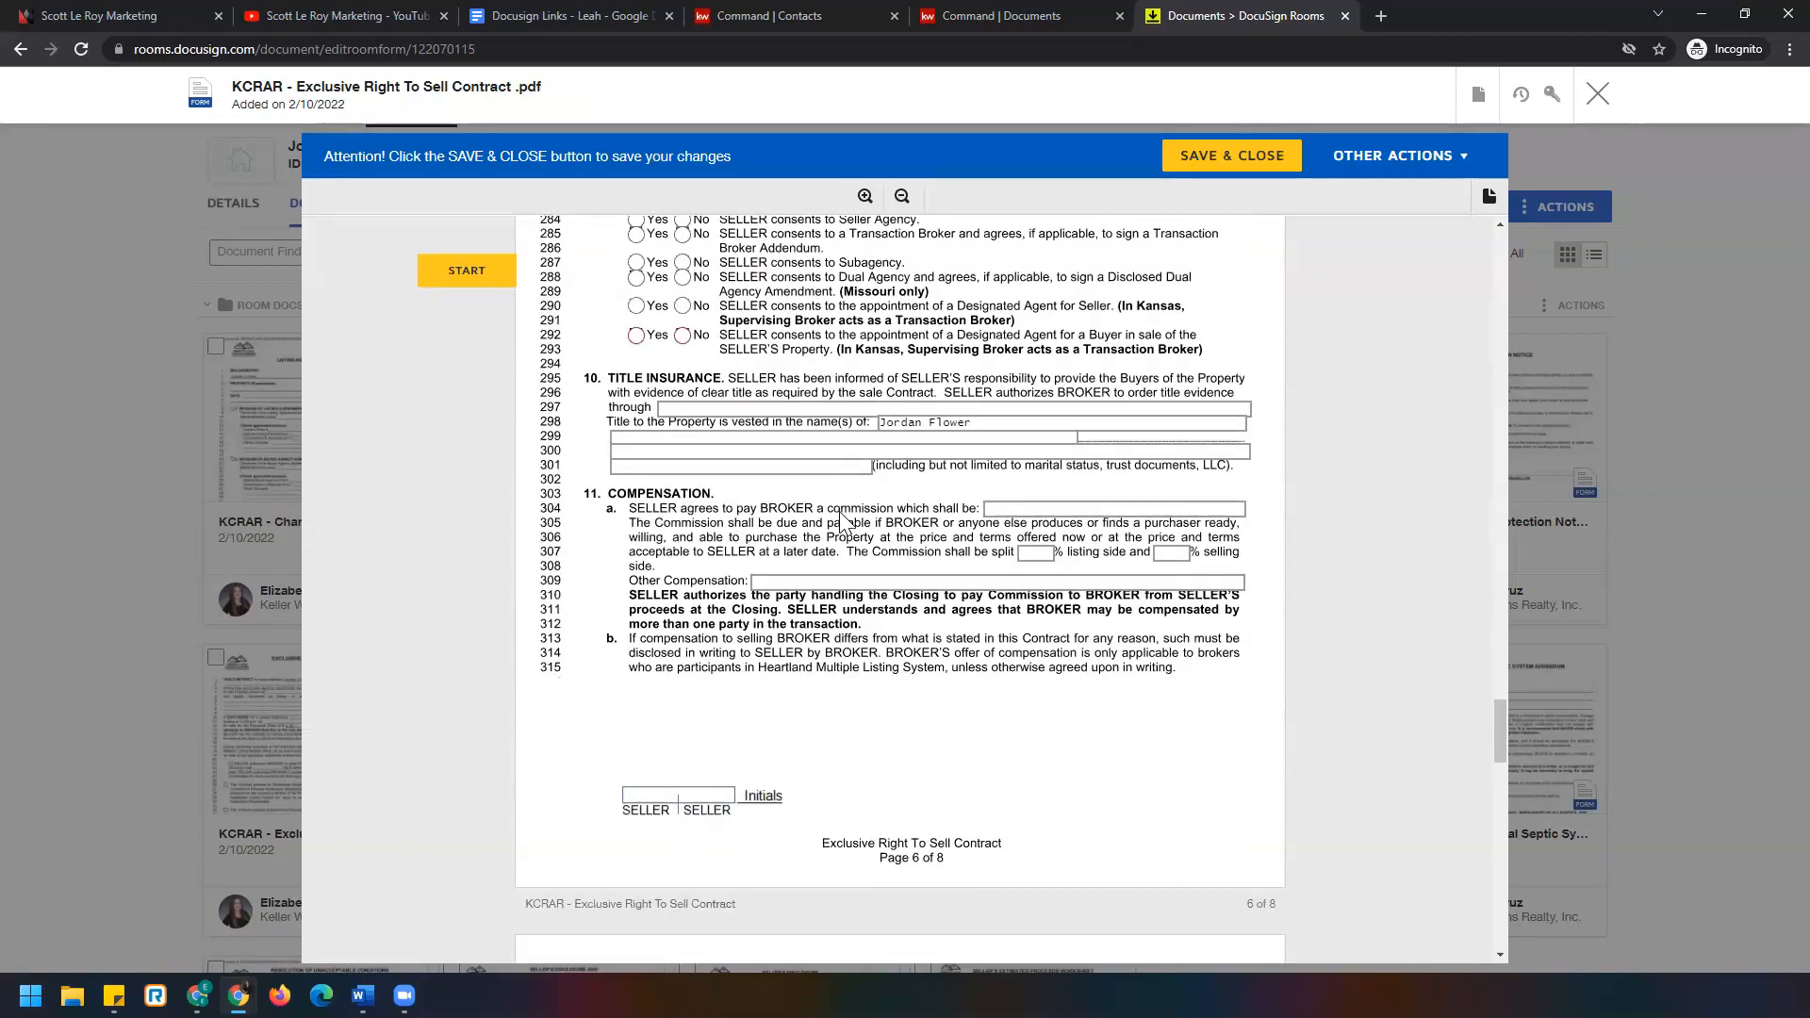
scroll(841, 521, "down", 15)
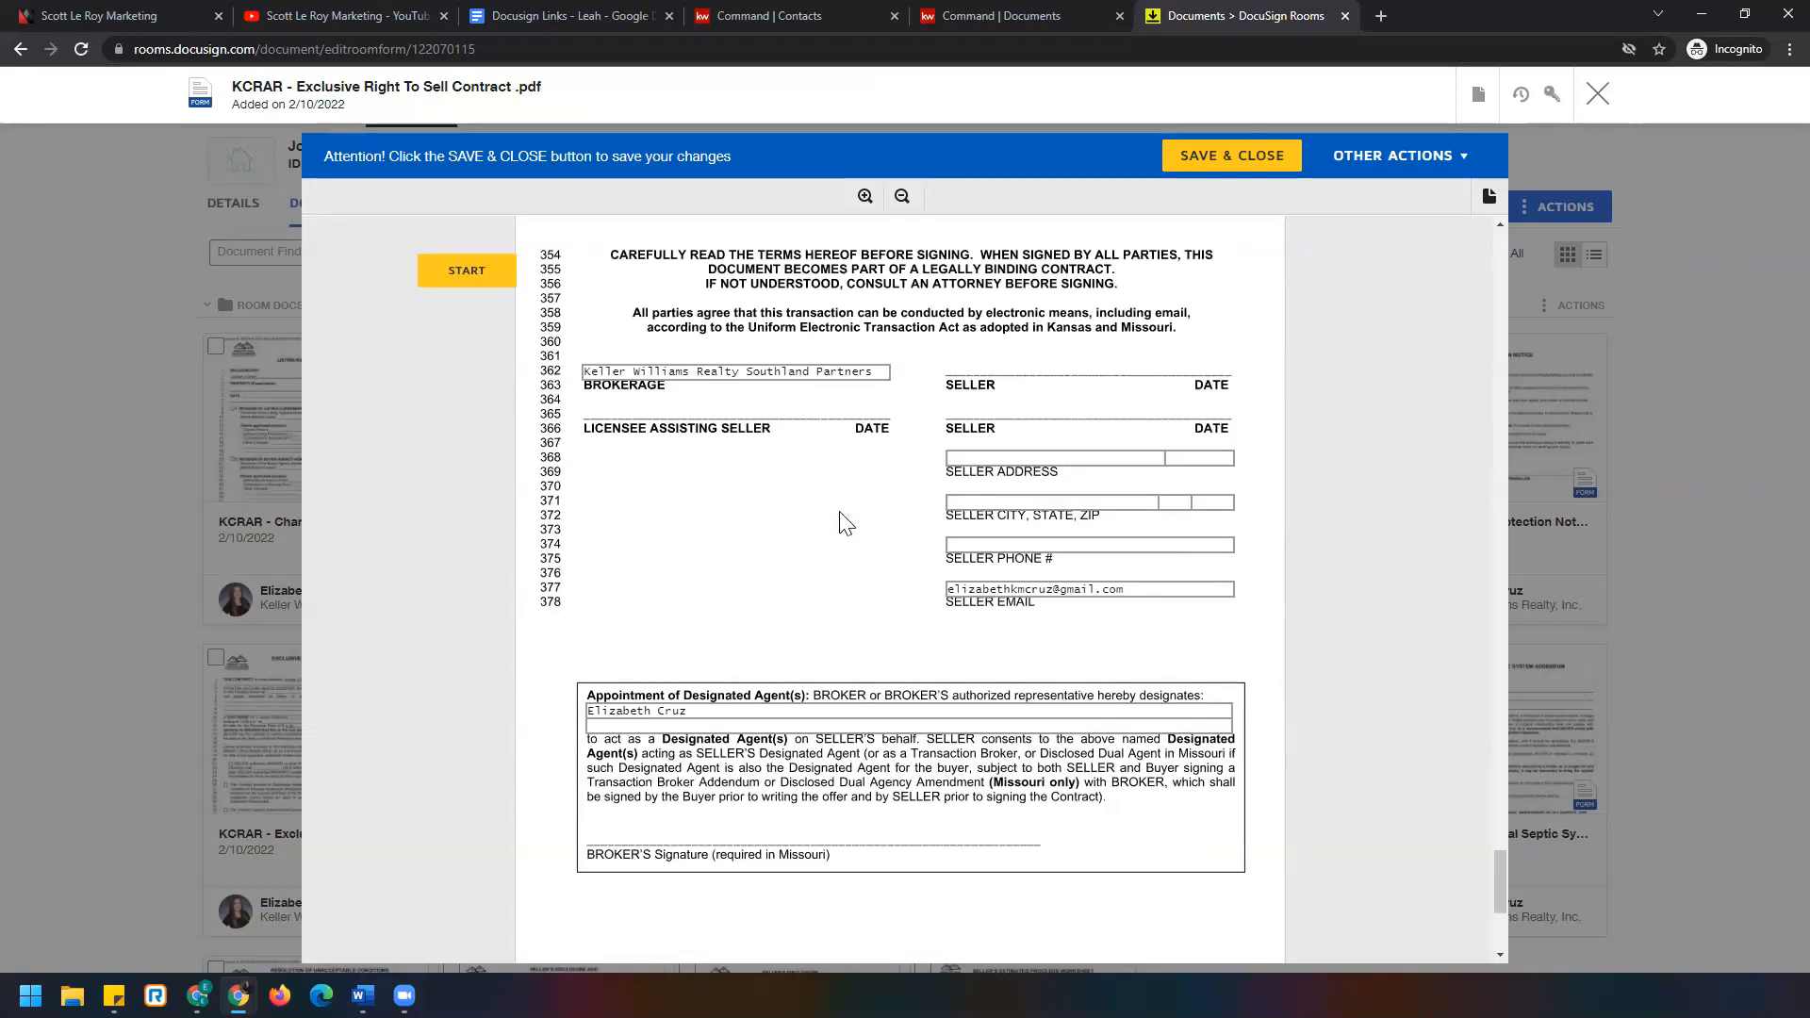
scroll(844, 522, "up", 1)
scroll(845, 522, "up", 20)
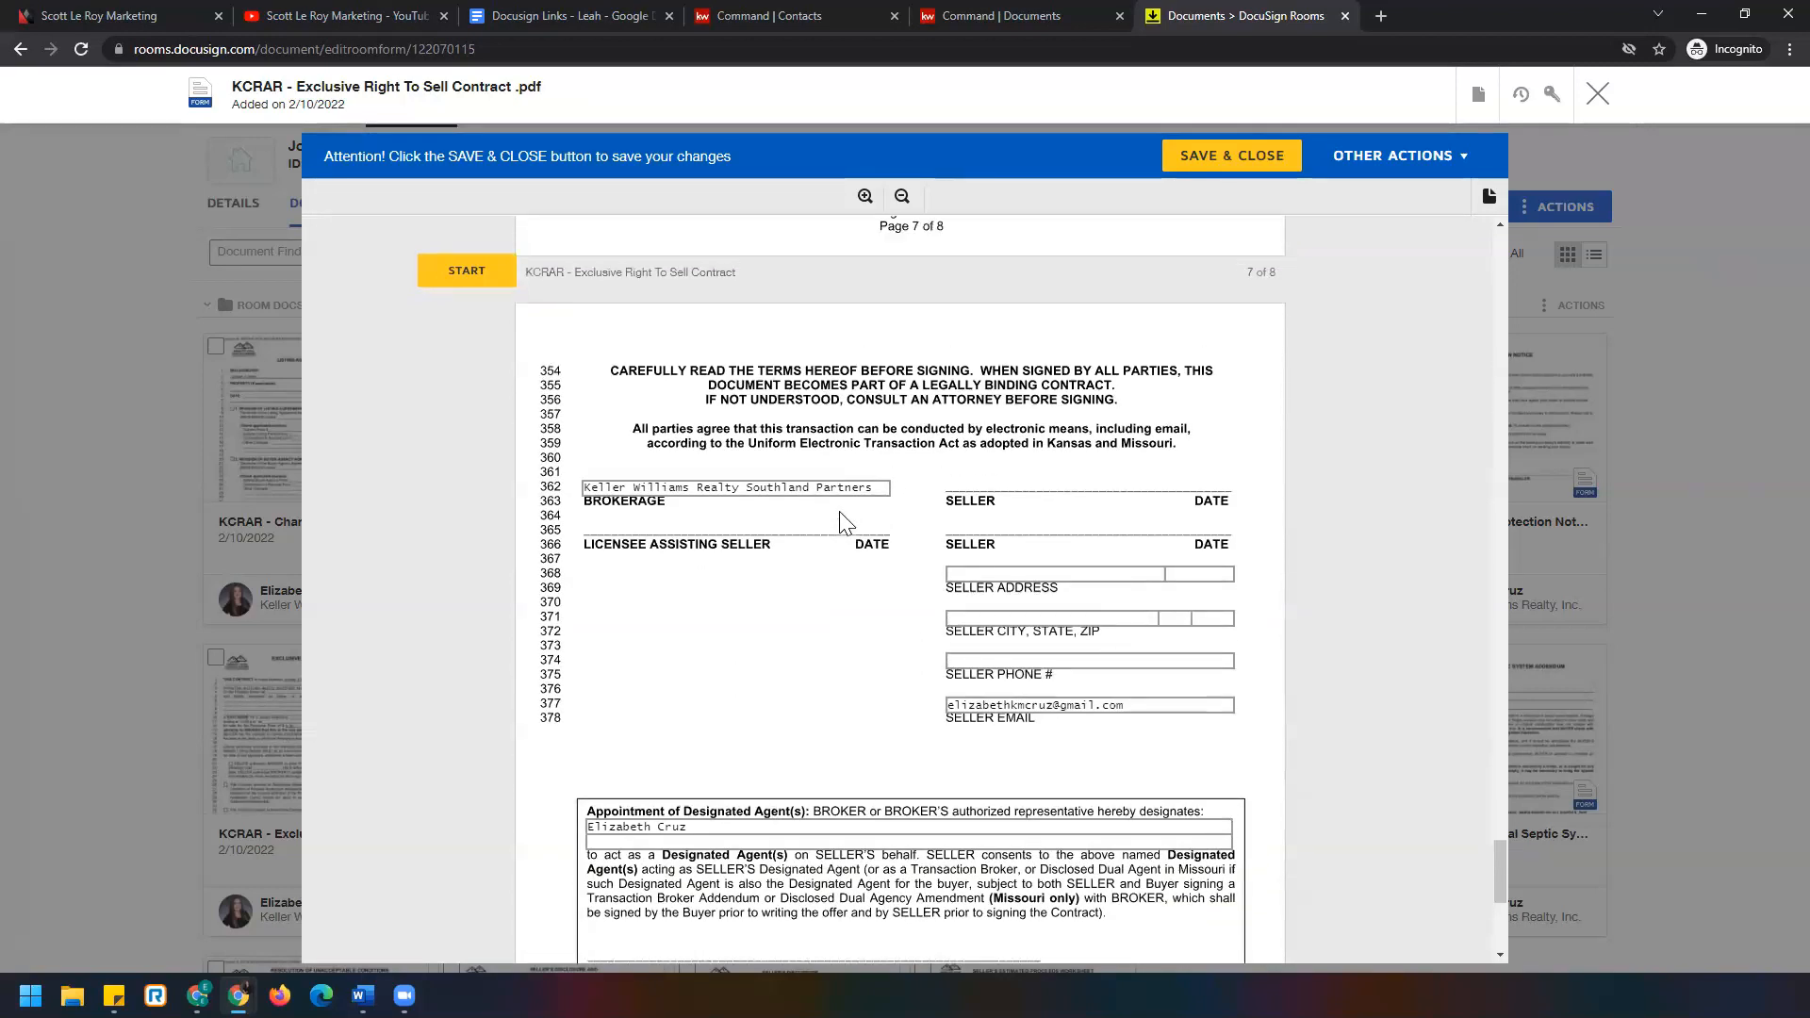
scroll(842, 521, "up", 20)
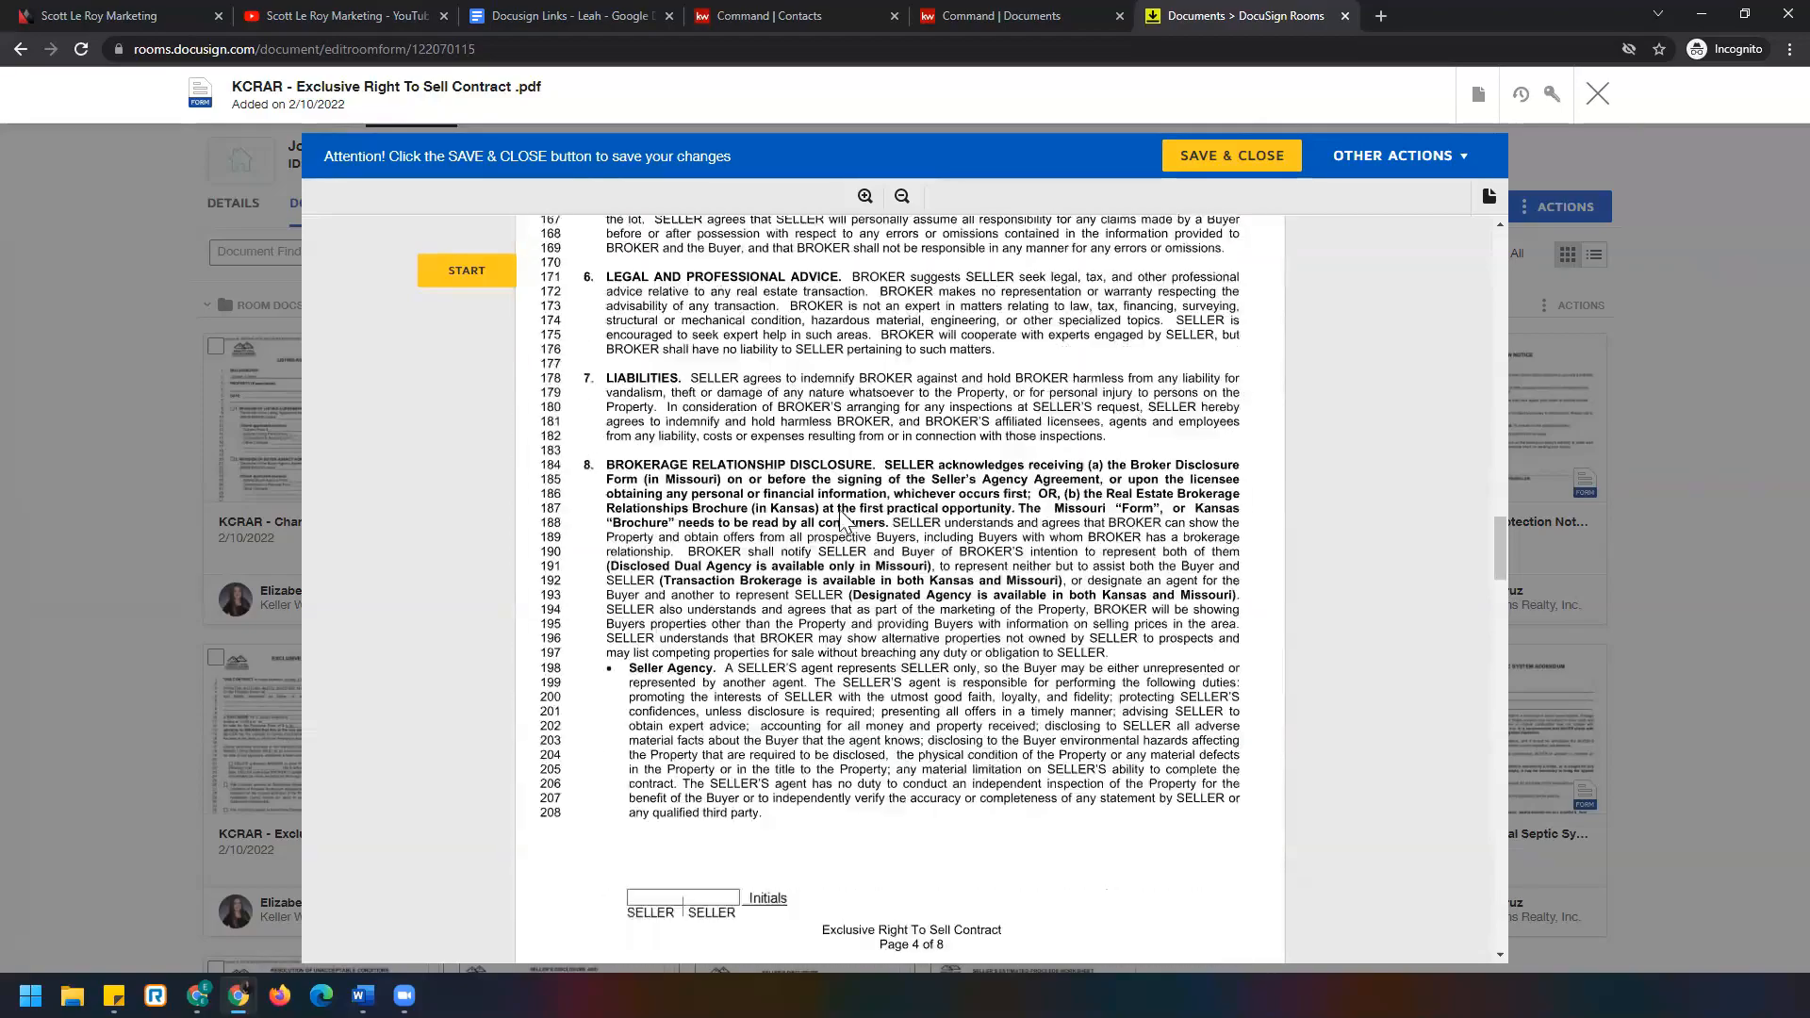
scroll(842, 521, "down", 20)
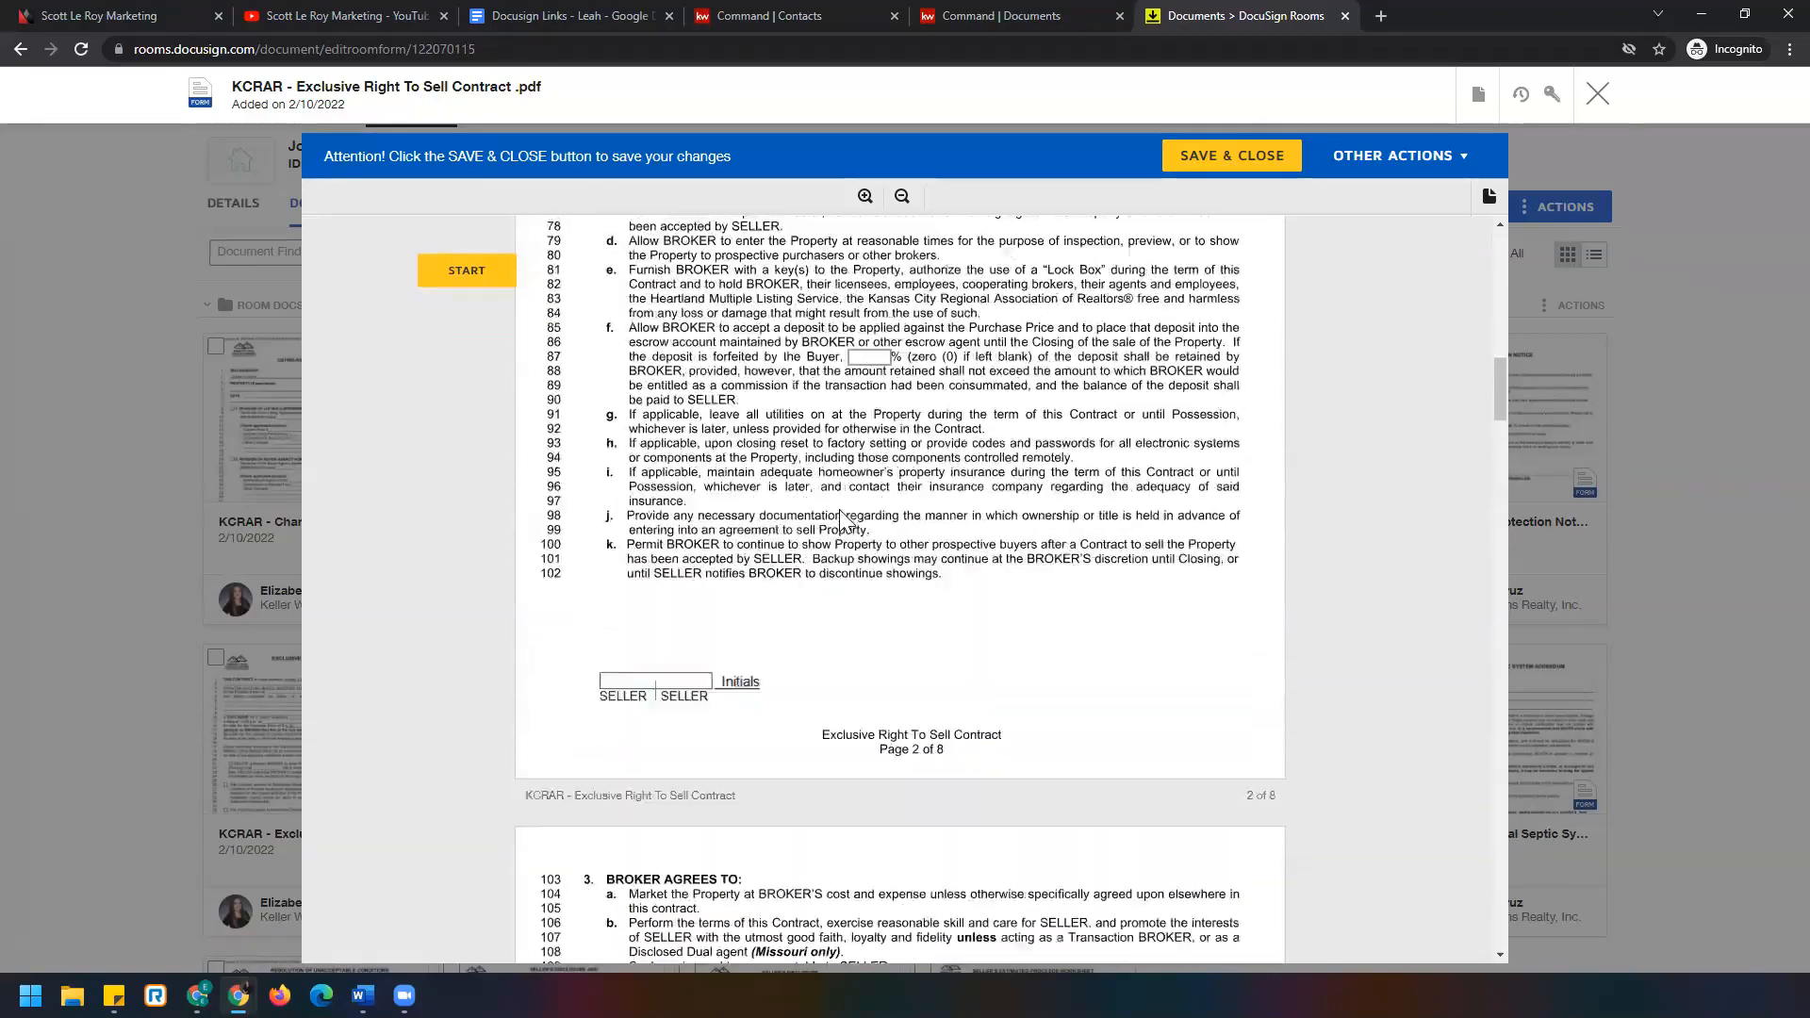
scroll(596, 441, "down", 13)
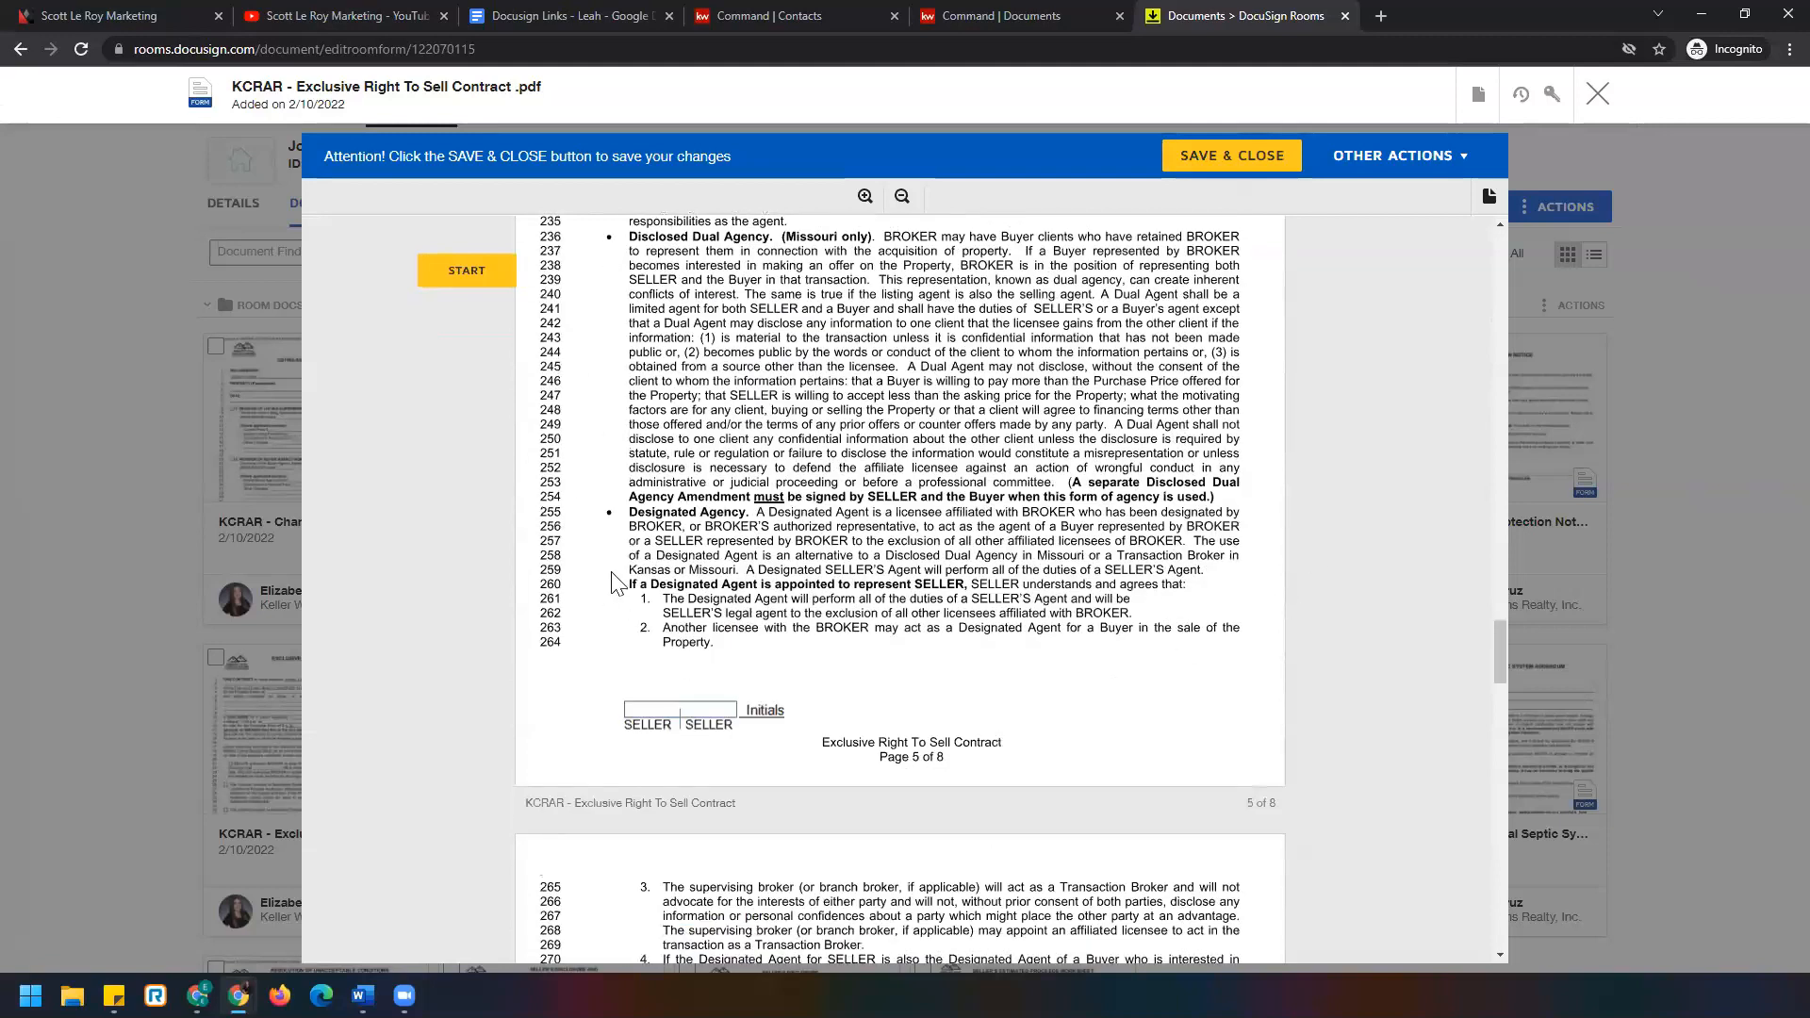
scroll(719, 462, "up", 6)
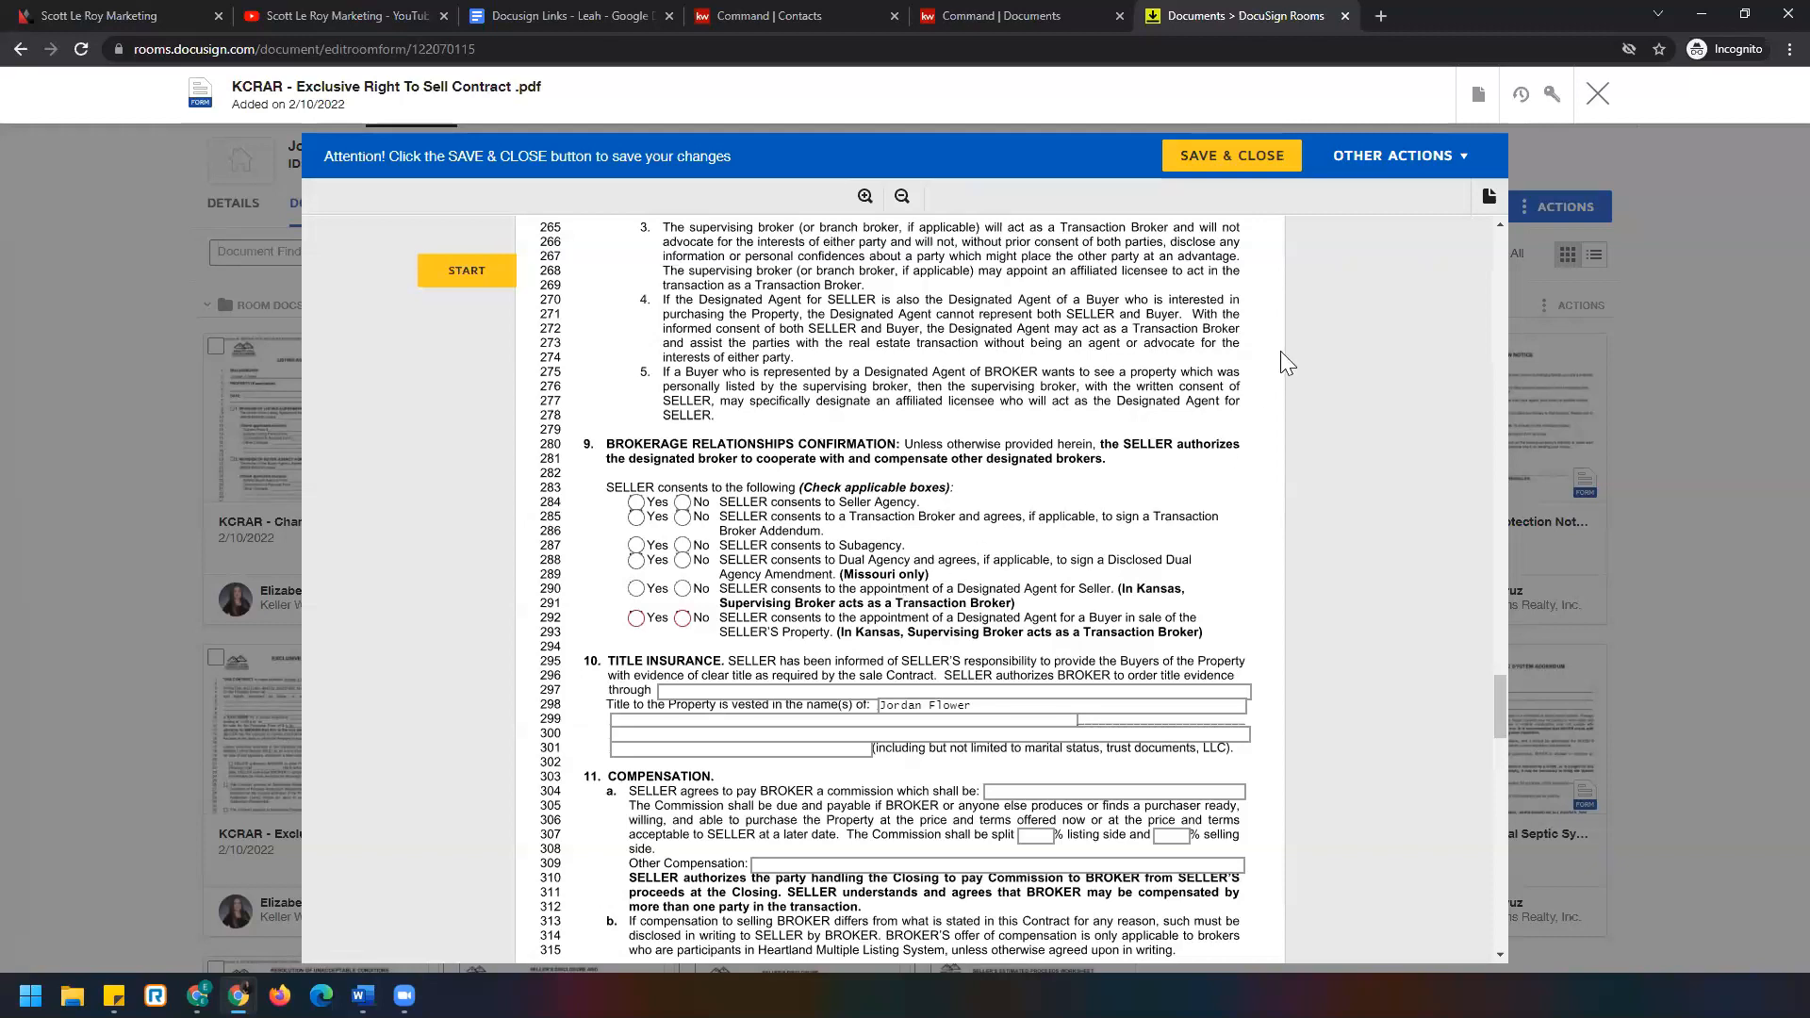
left_click(1595, 102)
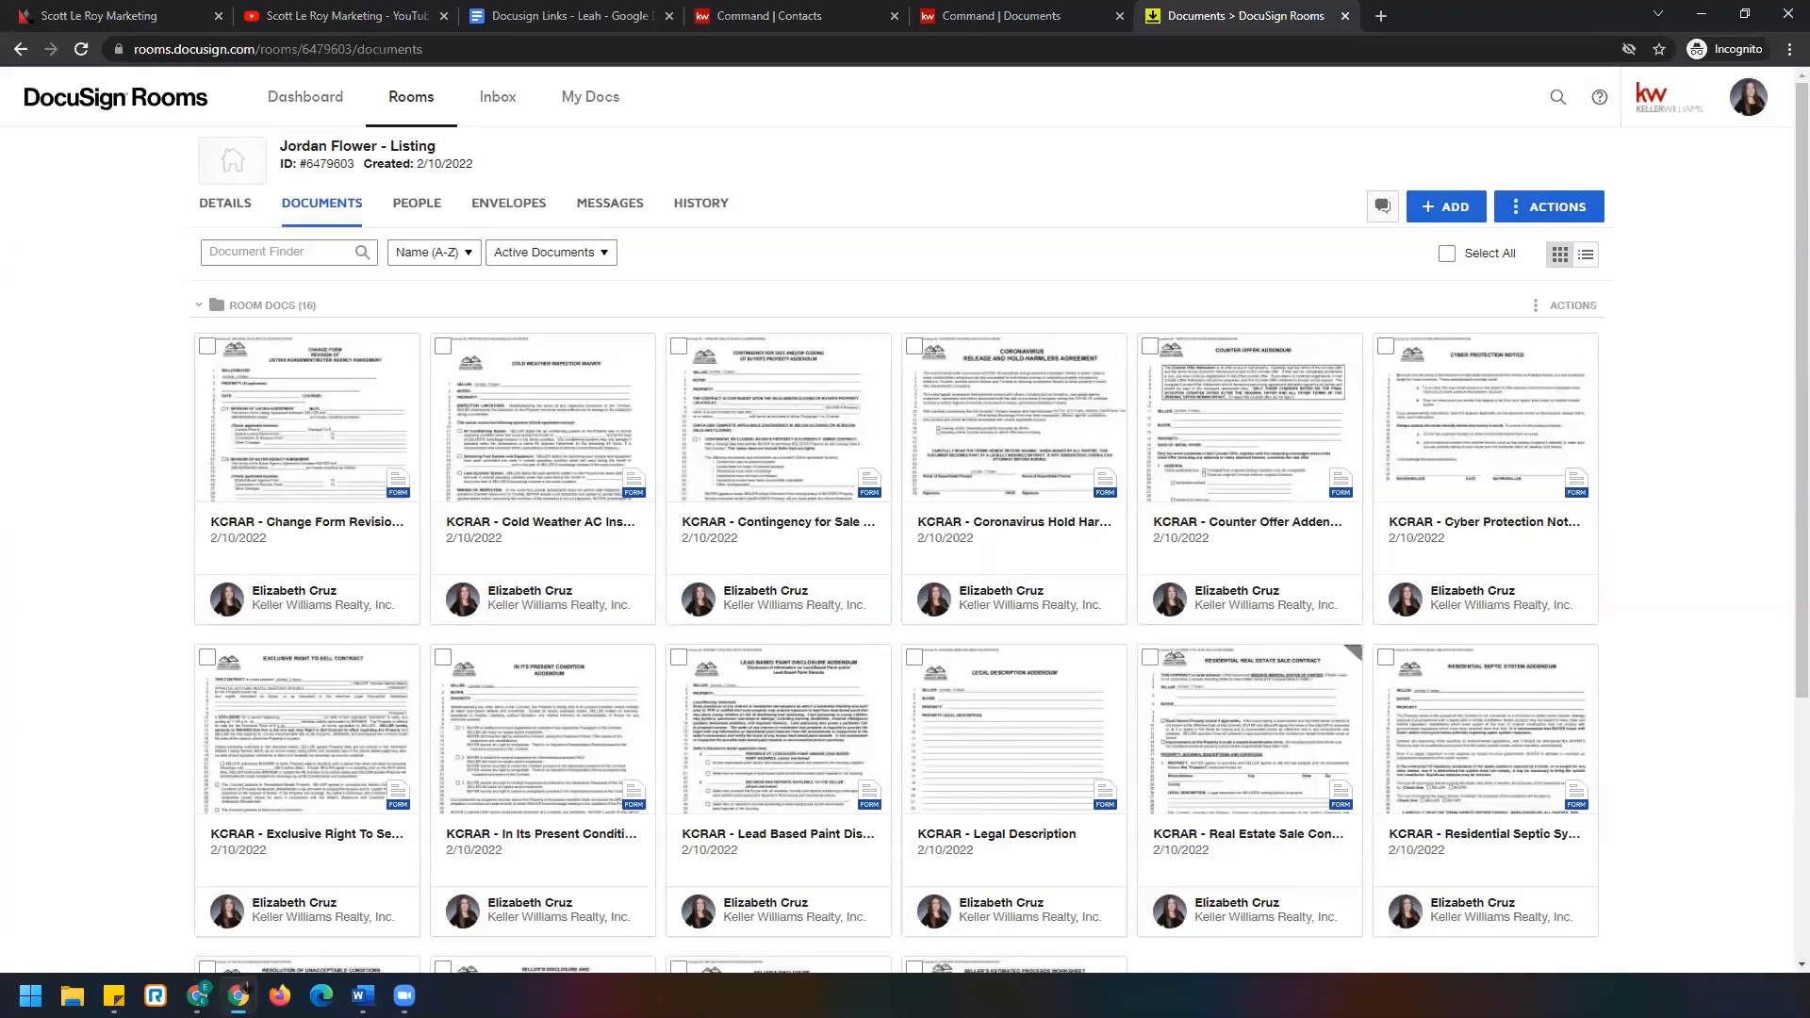
Go to My Docs' Form Templates, which lists the Cash KCRAR template, and start a new template.
left_click(587, 100)
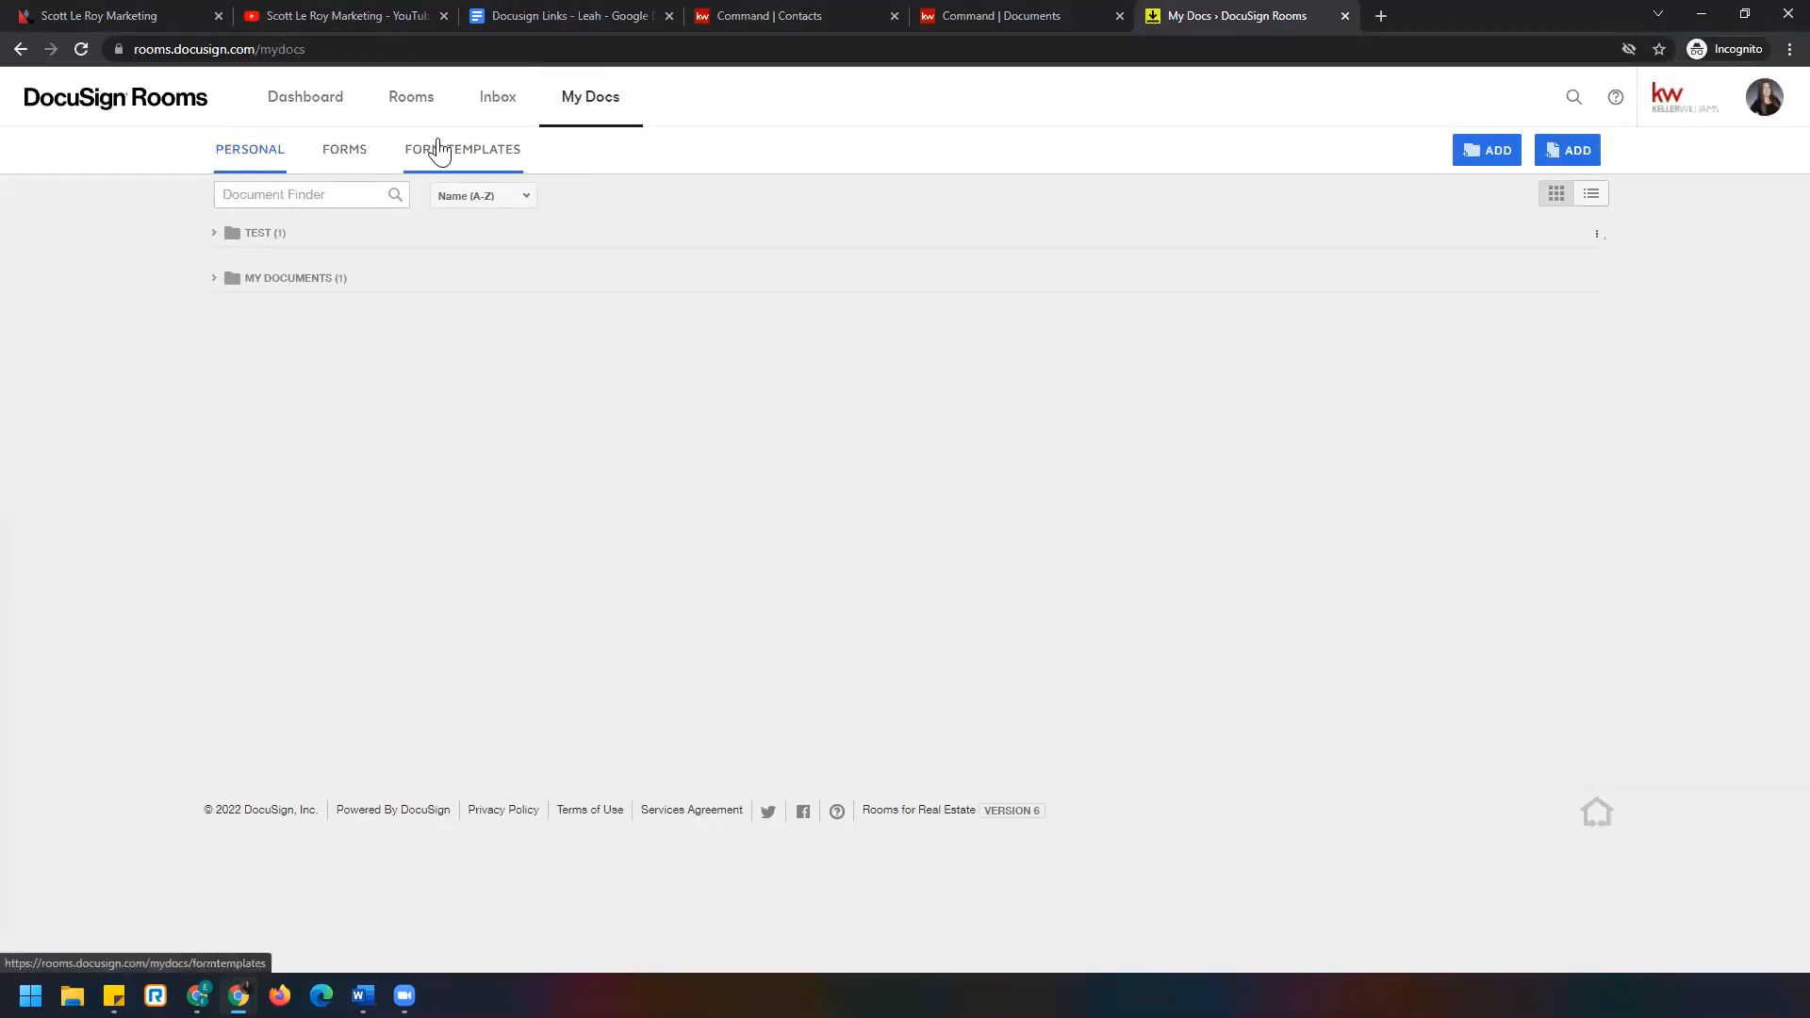
left_click(509, 164)
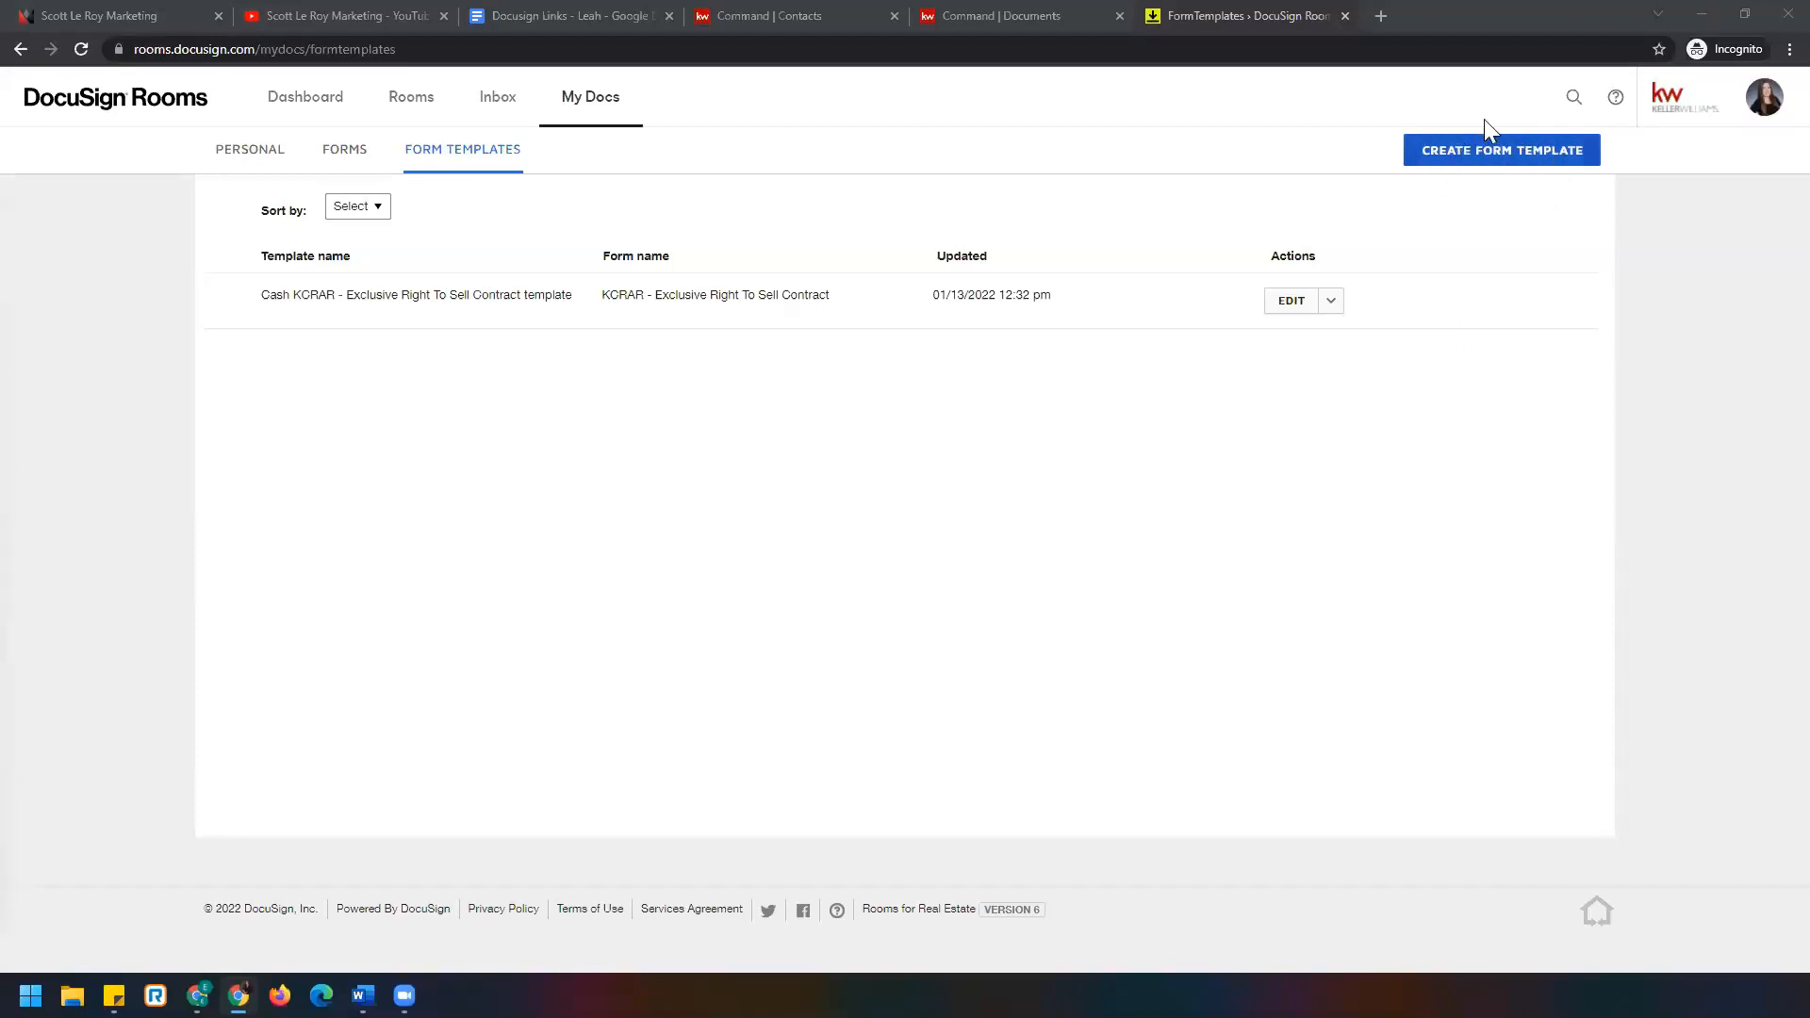
left_click(1509, 160)
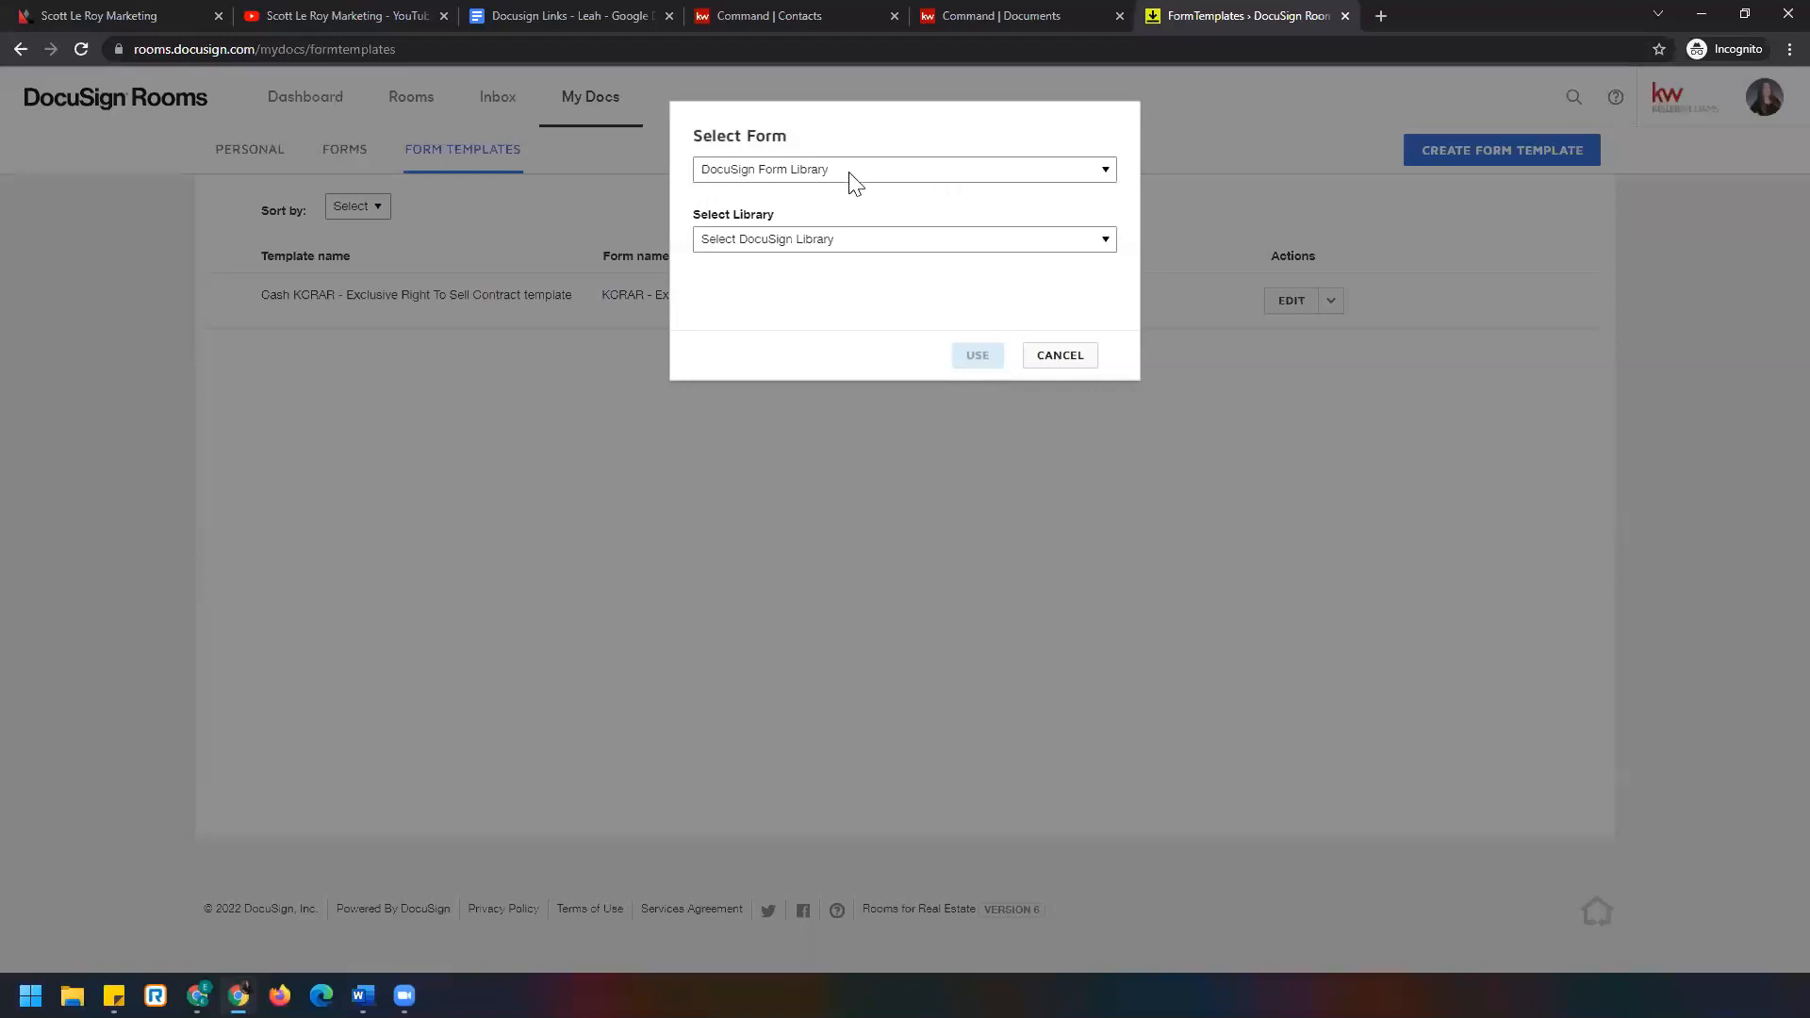
Keep DocuSign Form Library as the source and choose the KCRAR (KS) library.
left_click(951, 176)
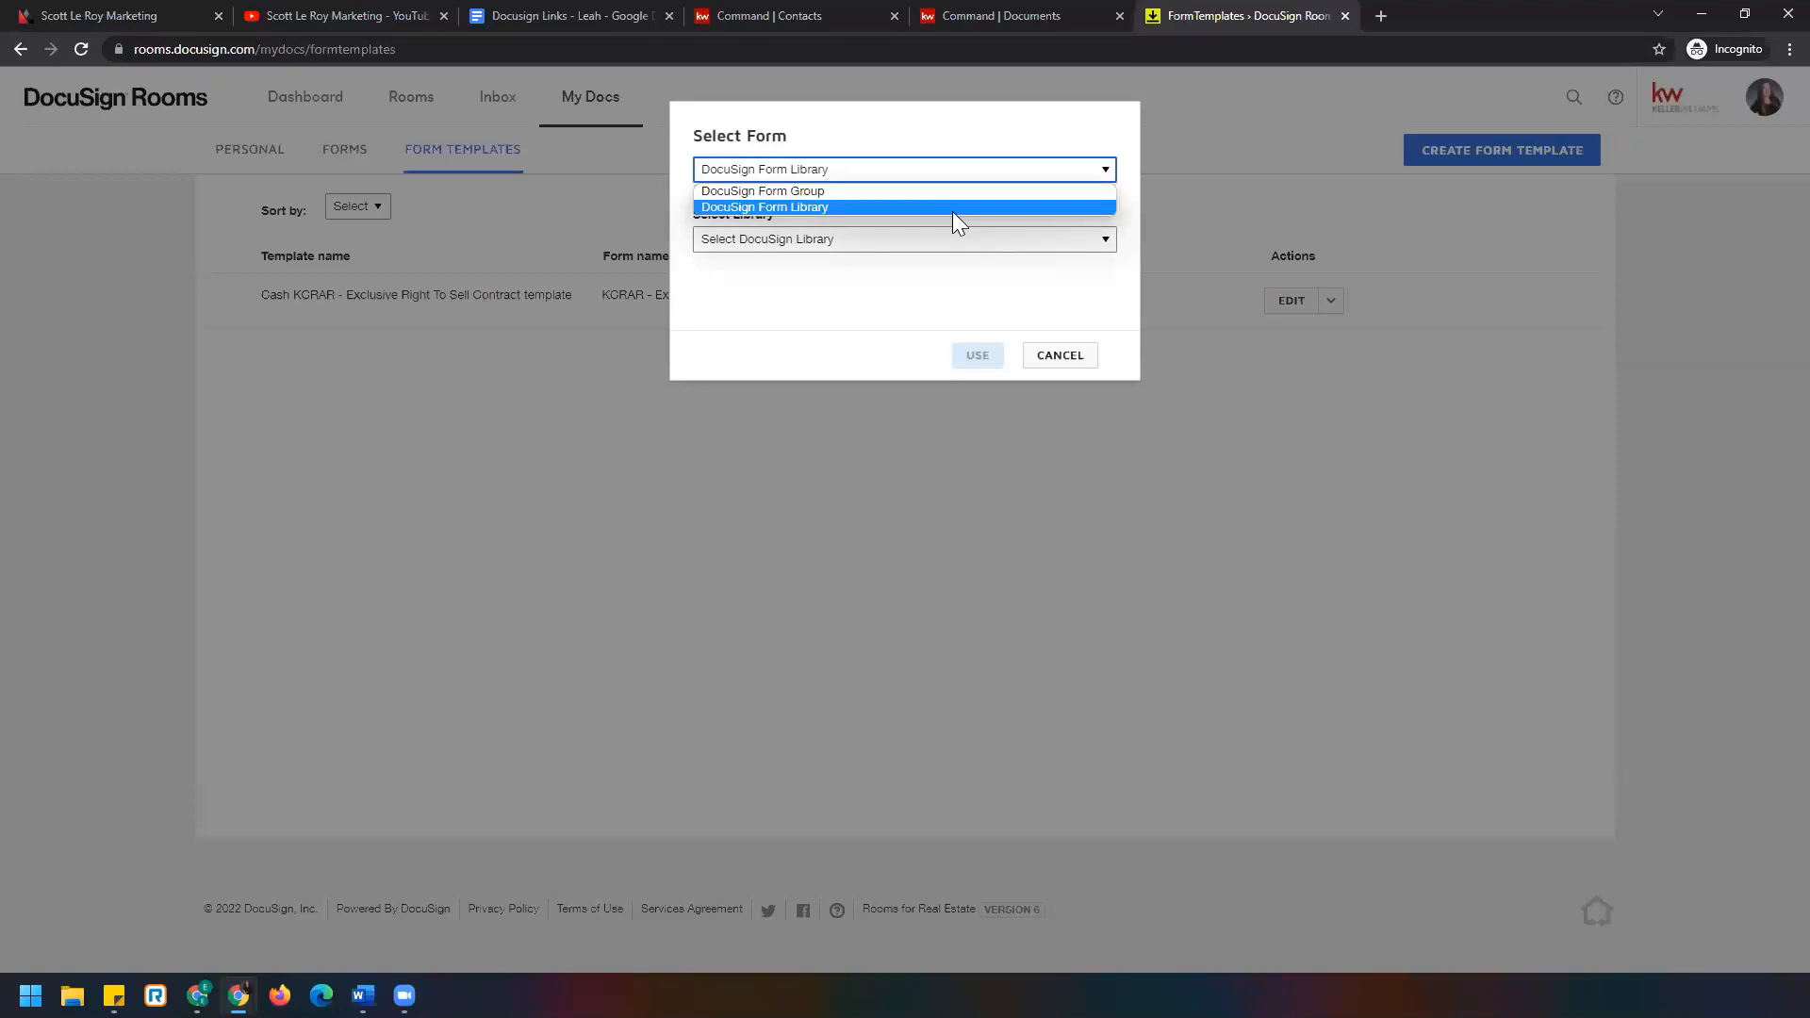
left_click(952, 207)
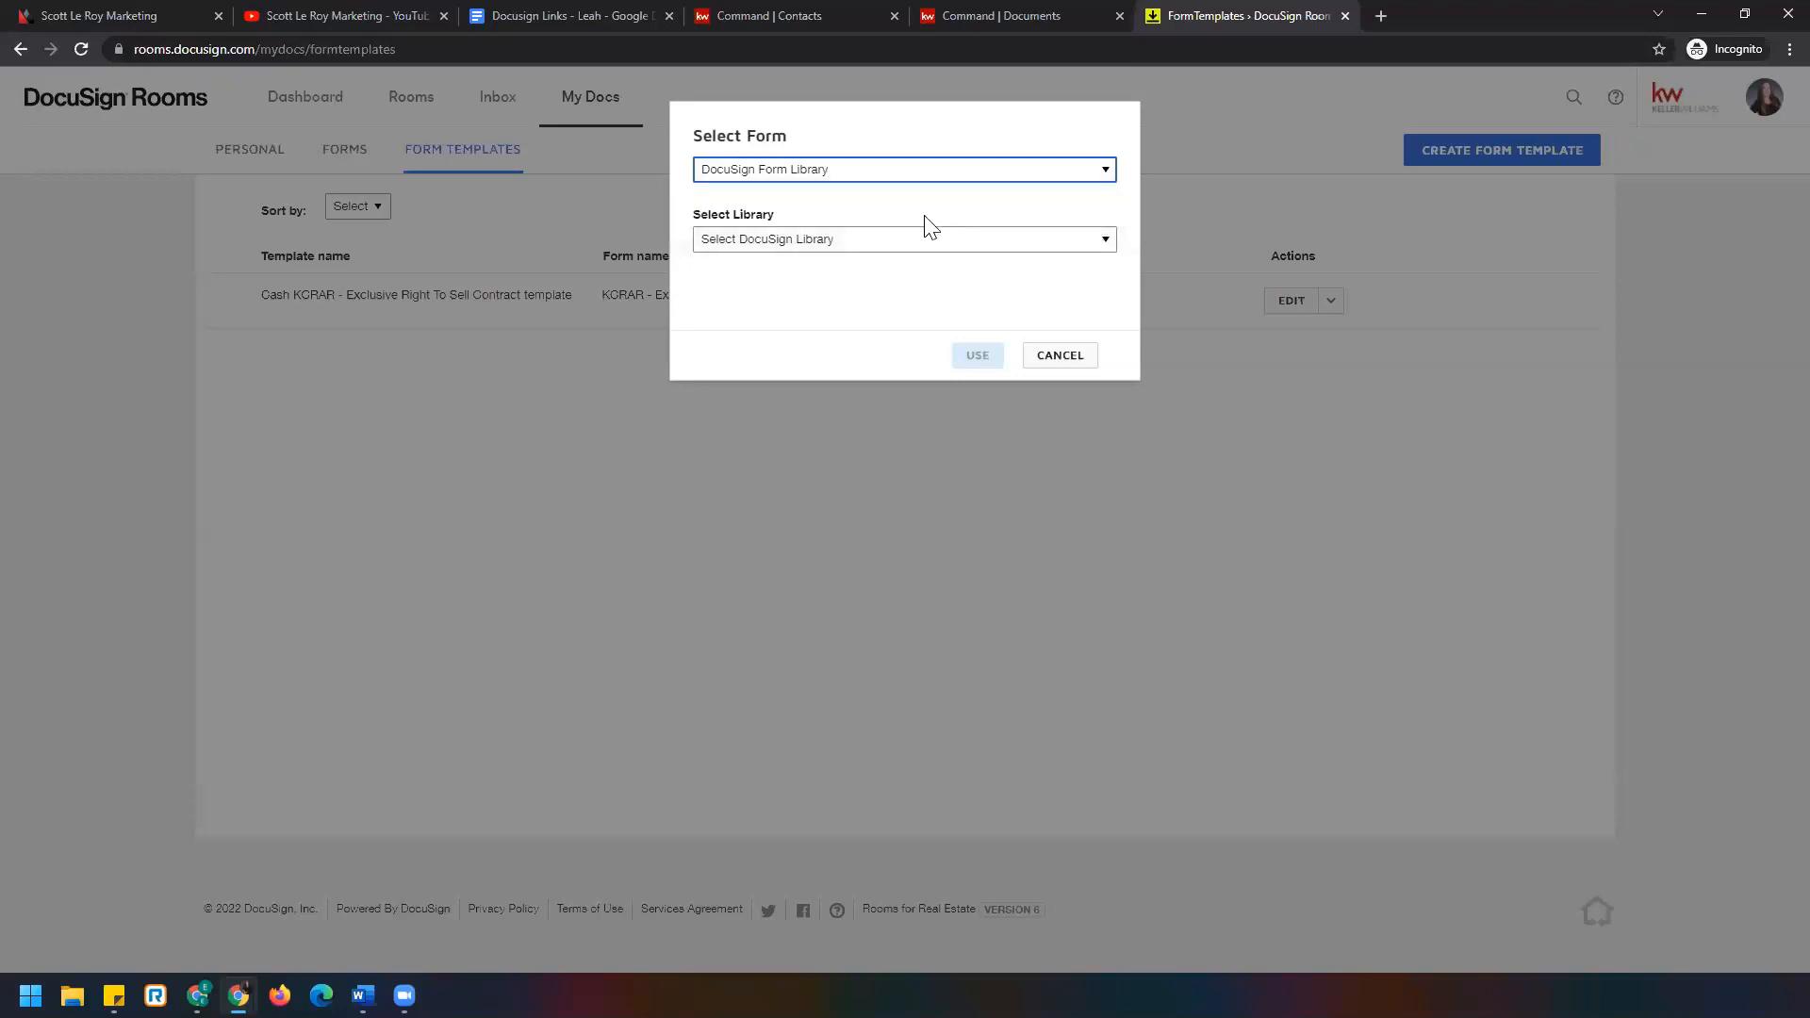
left_click(816, 243)
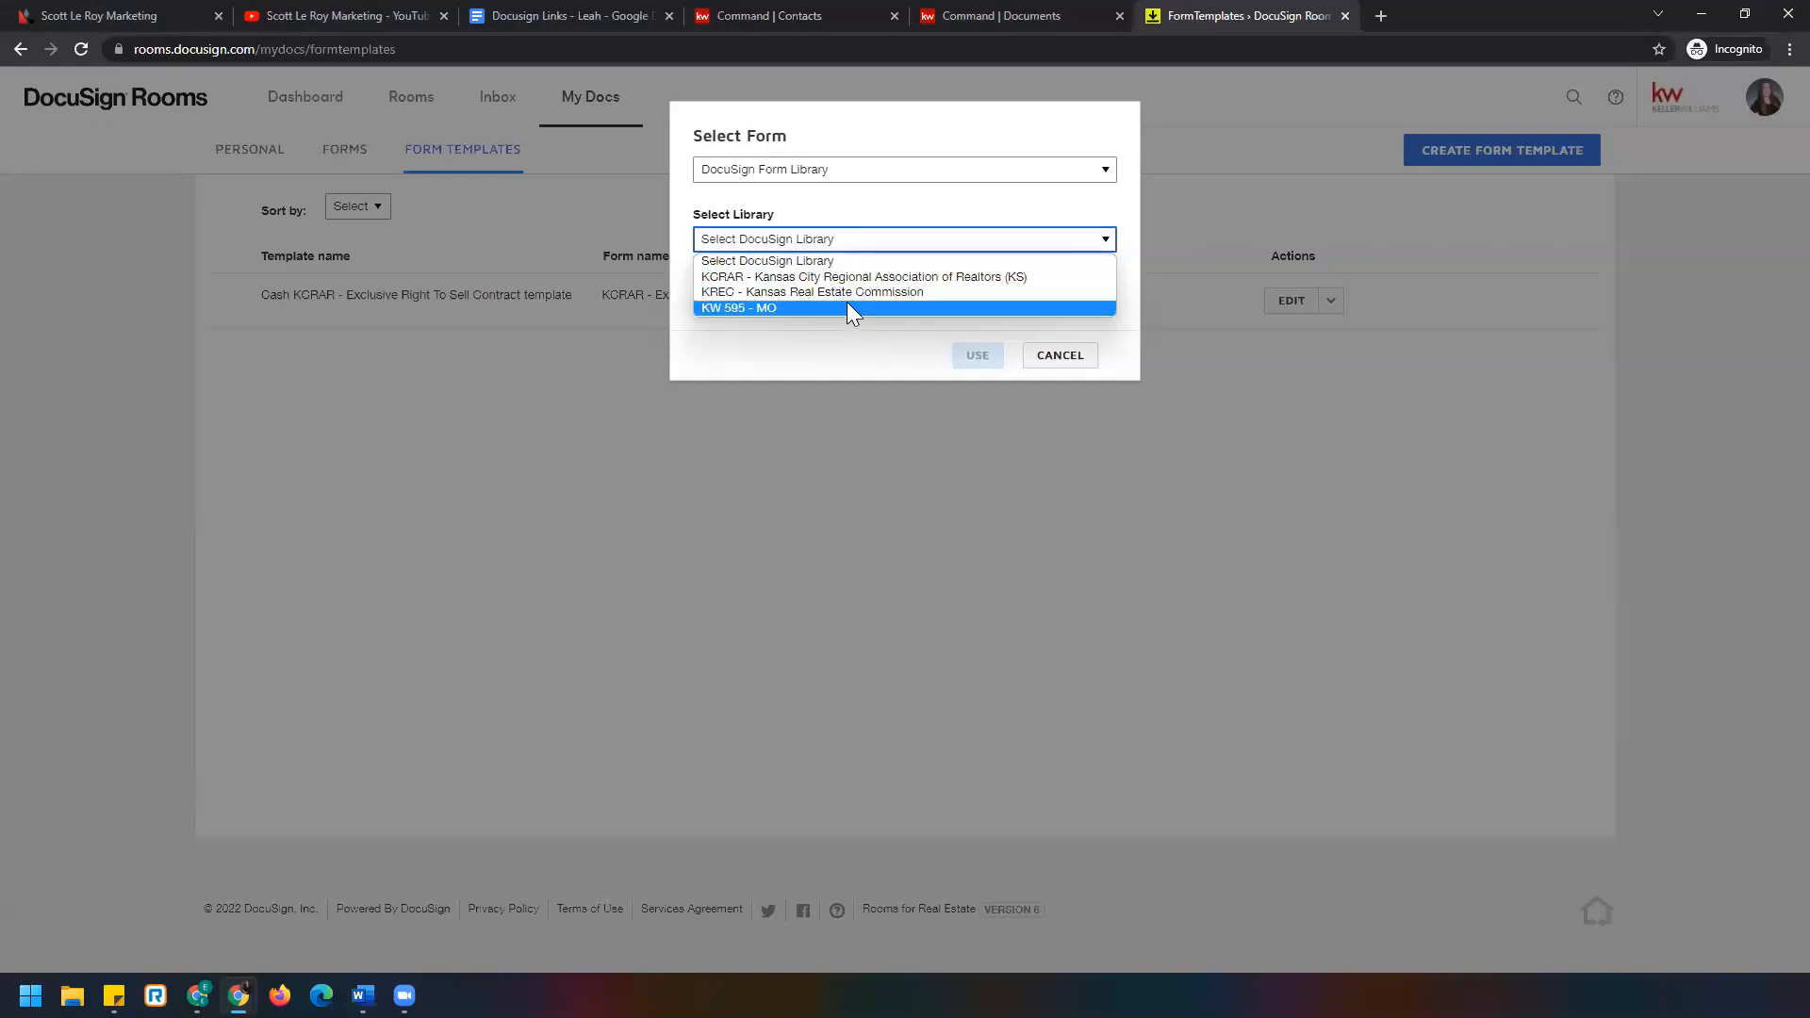
left_click(849, 277)
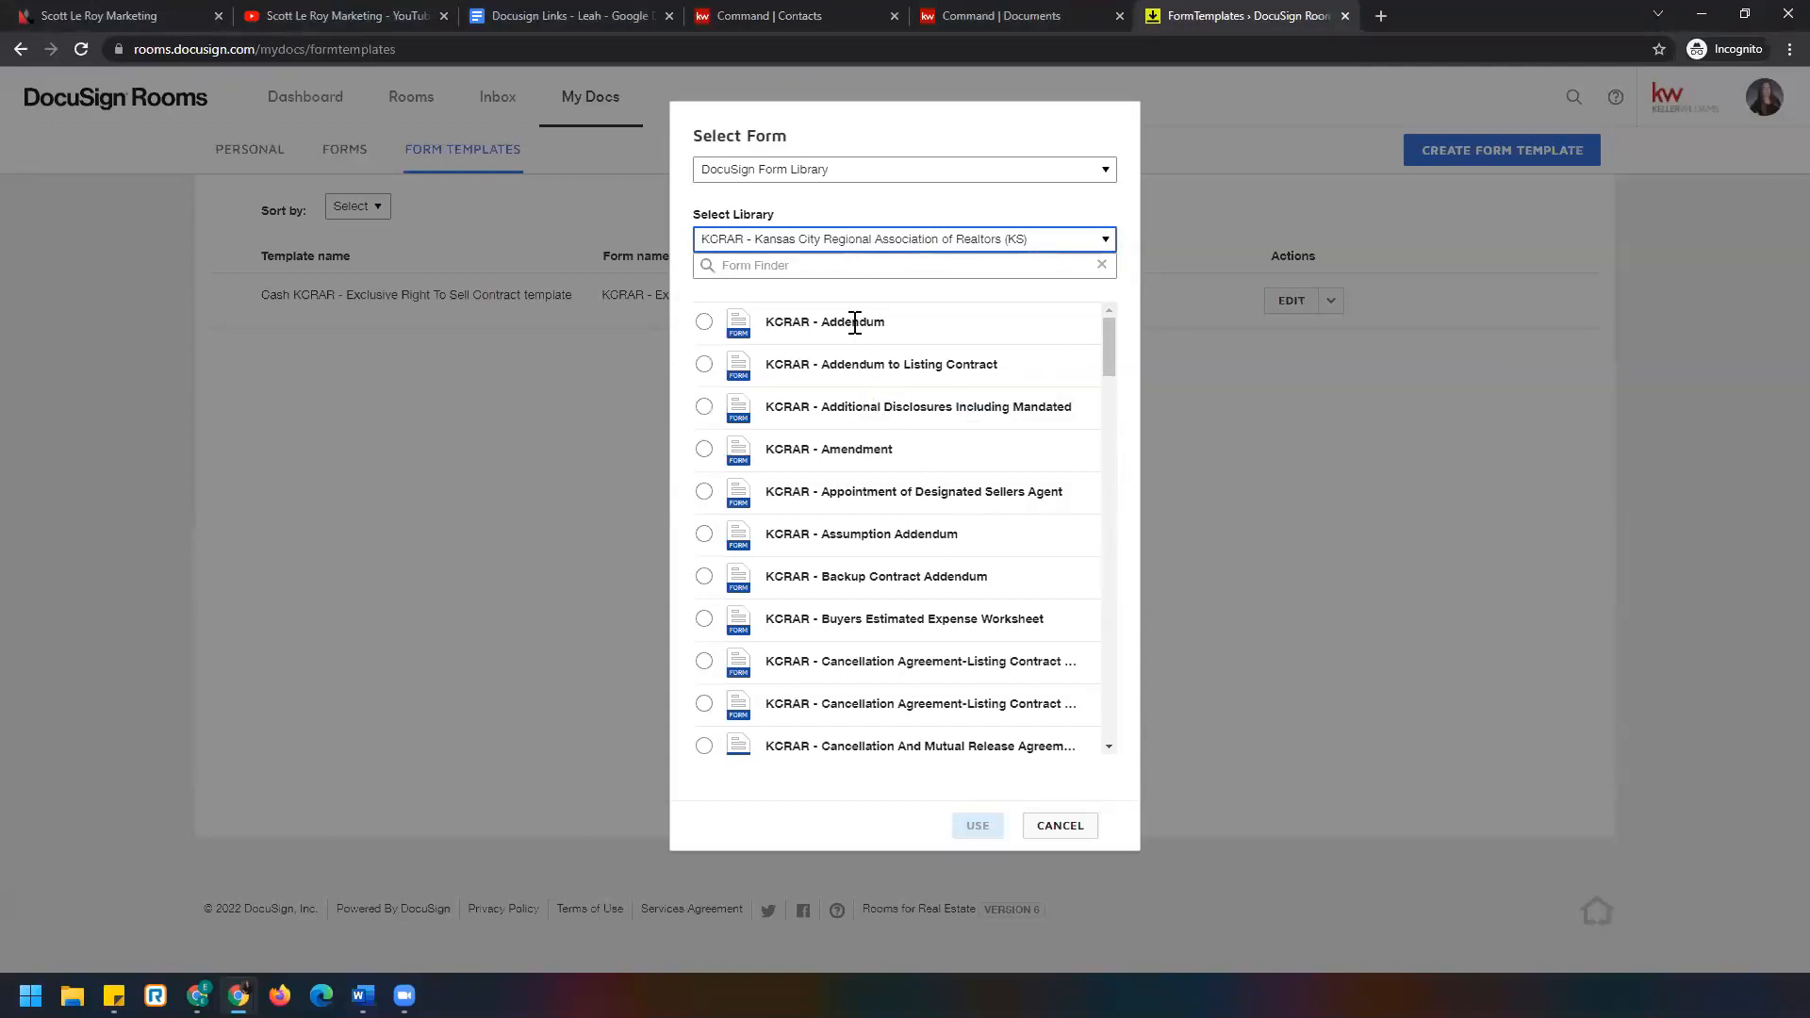
Pick the Exclusive Right To Sell Contract form and start a template from it.
left_click(833, 265)
type("exclu")
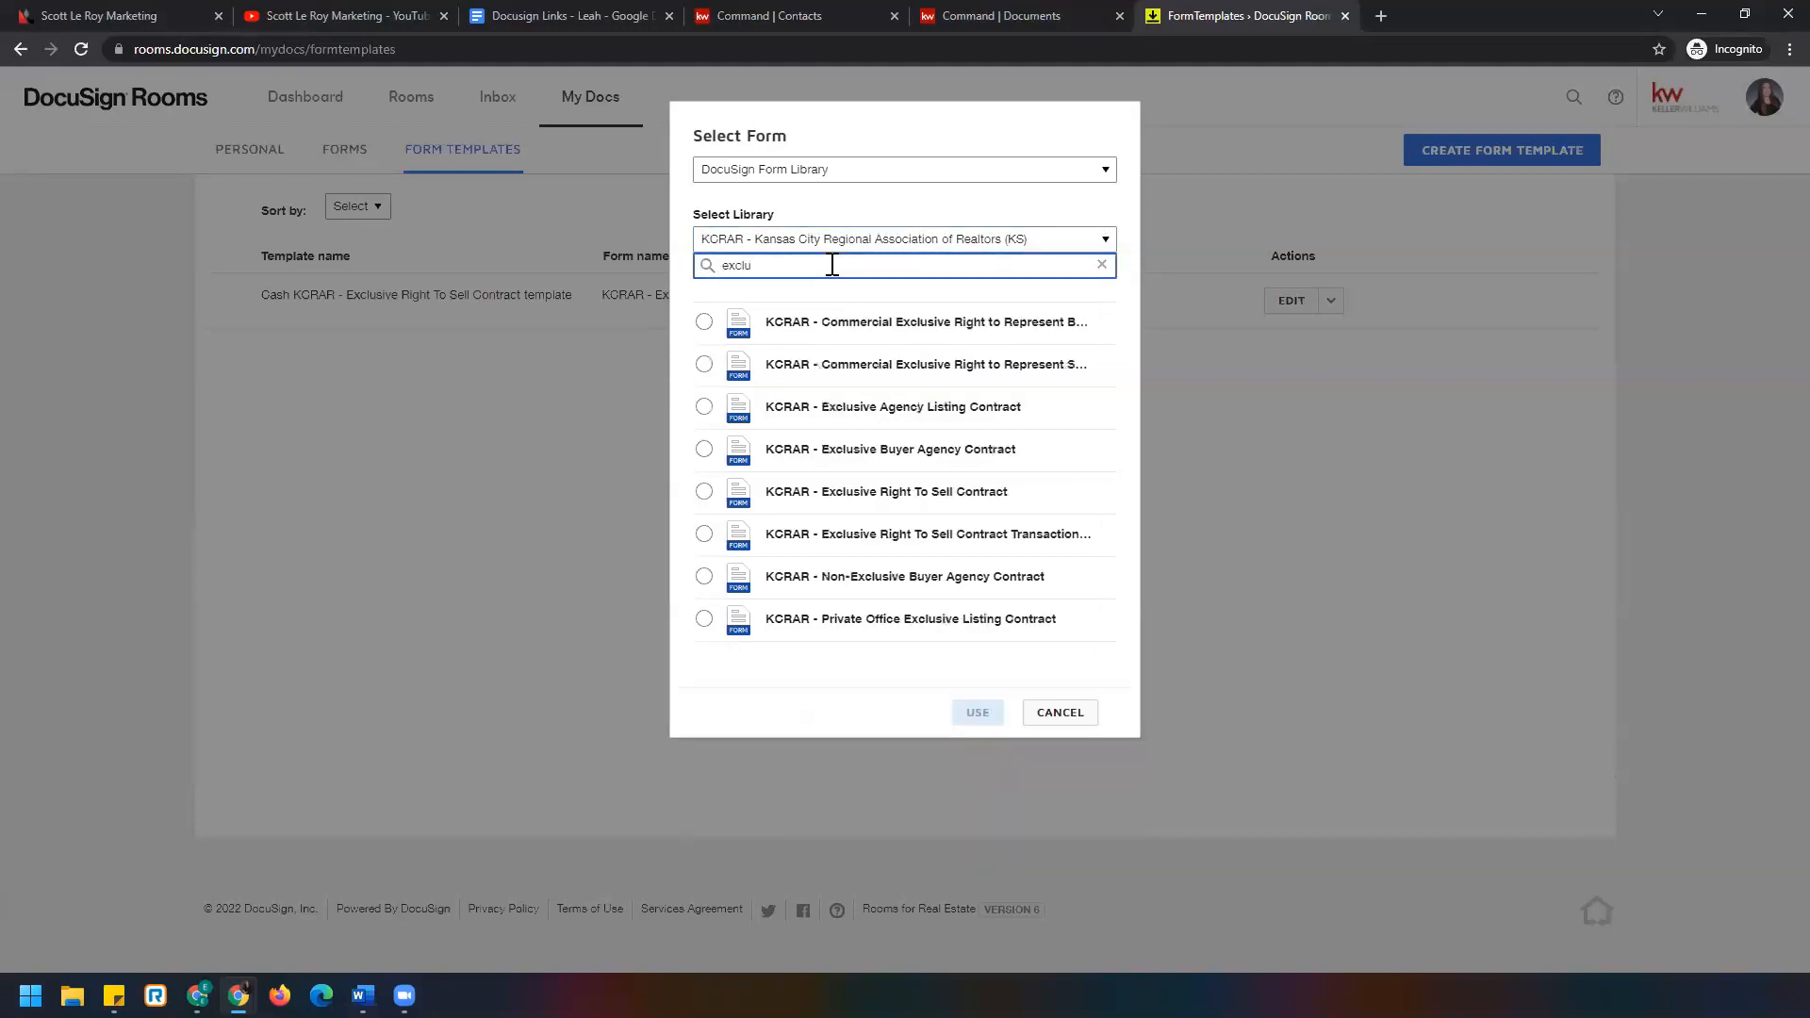
type("sive")
left_click(1101, 270)
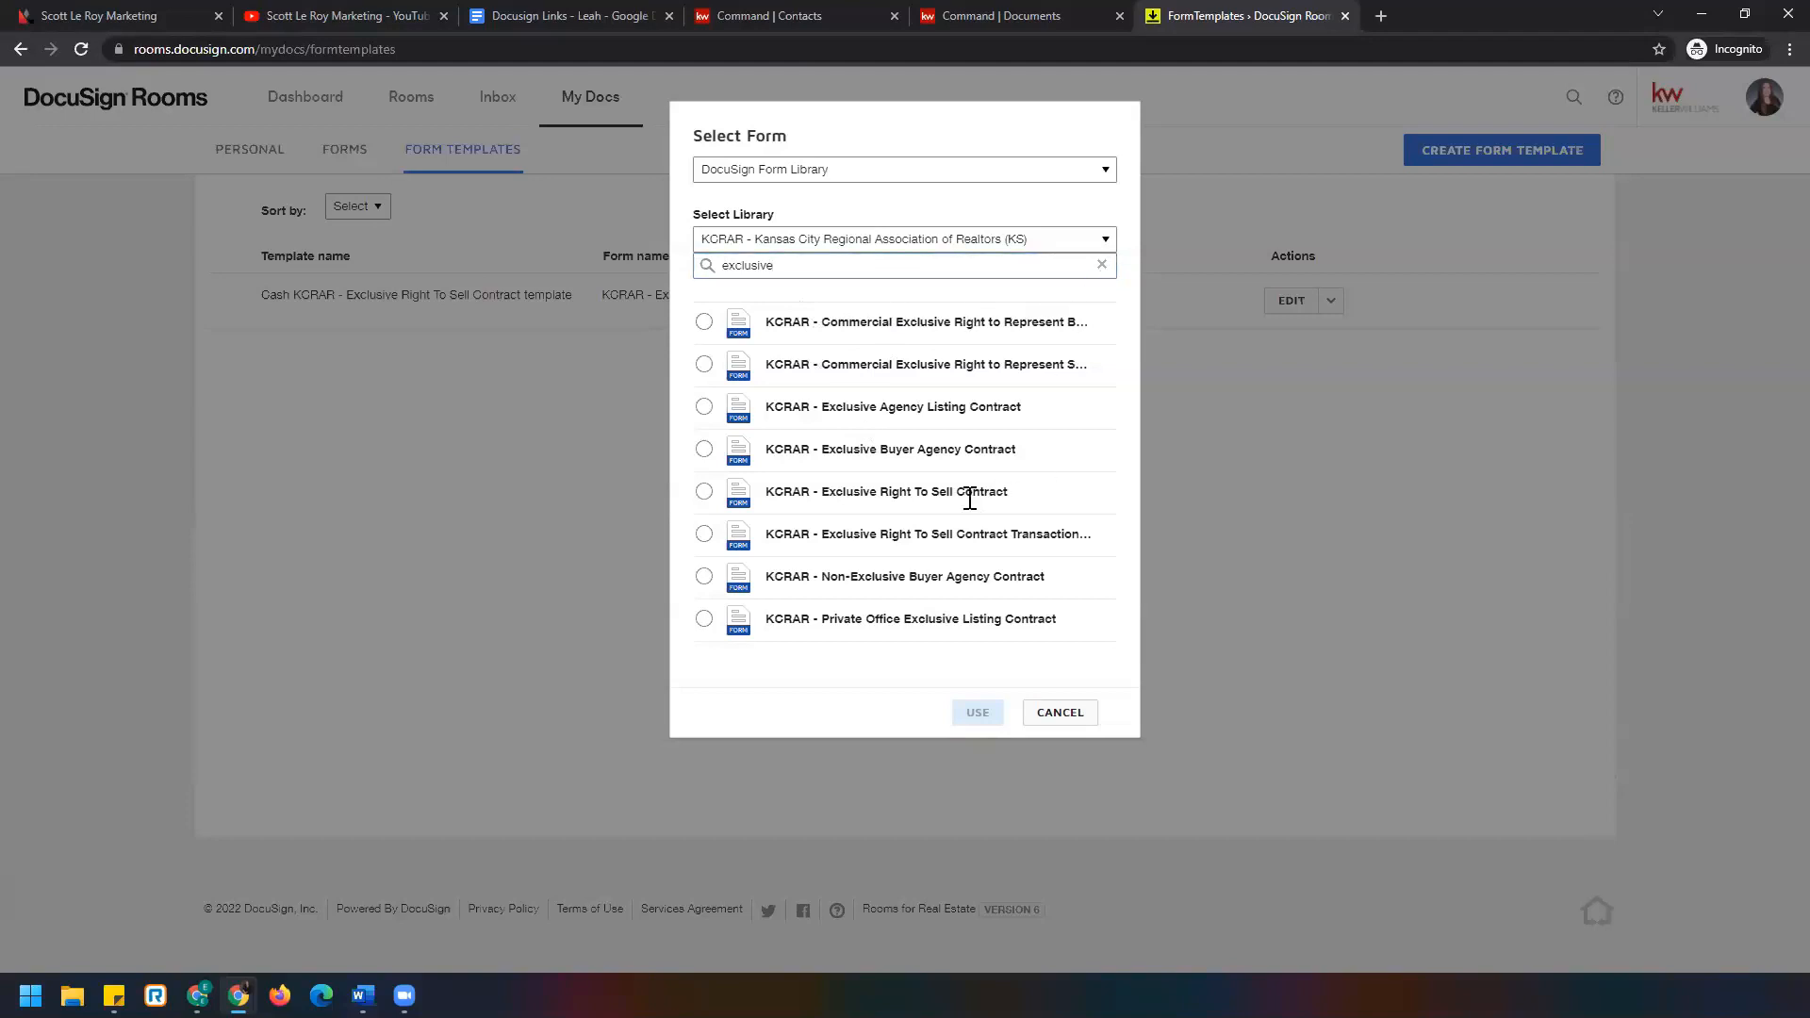
left_click(1101, 266)
scroll(949, 443, "down", 15)
scroll(817, 542, "up", 4)
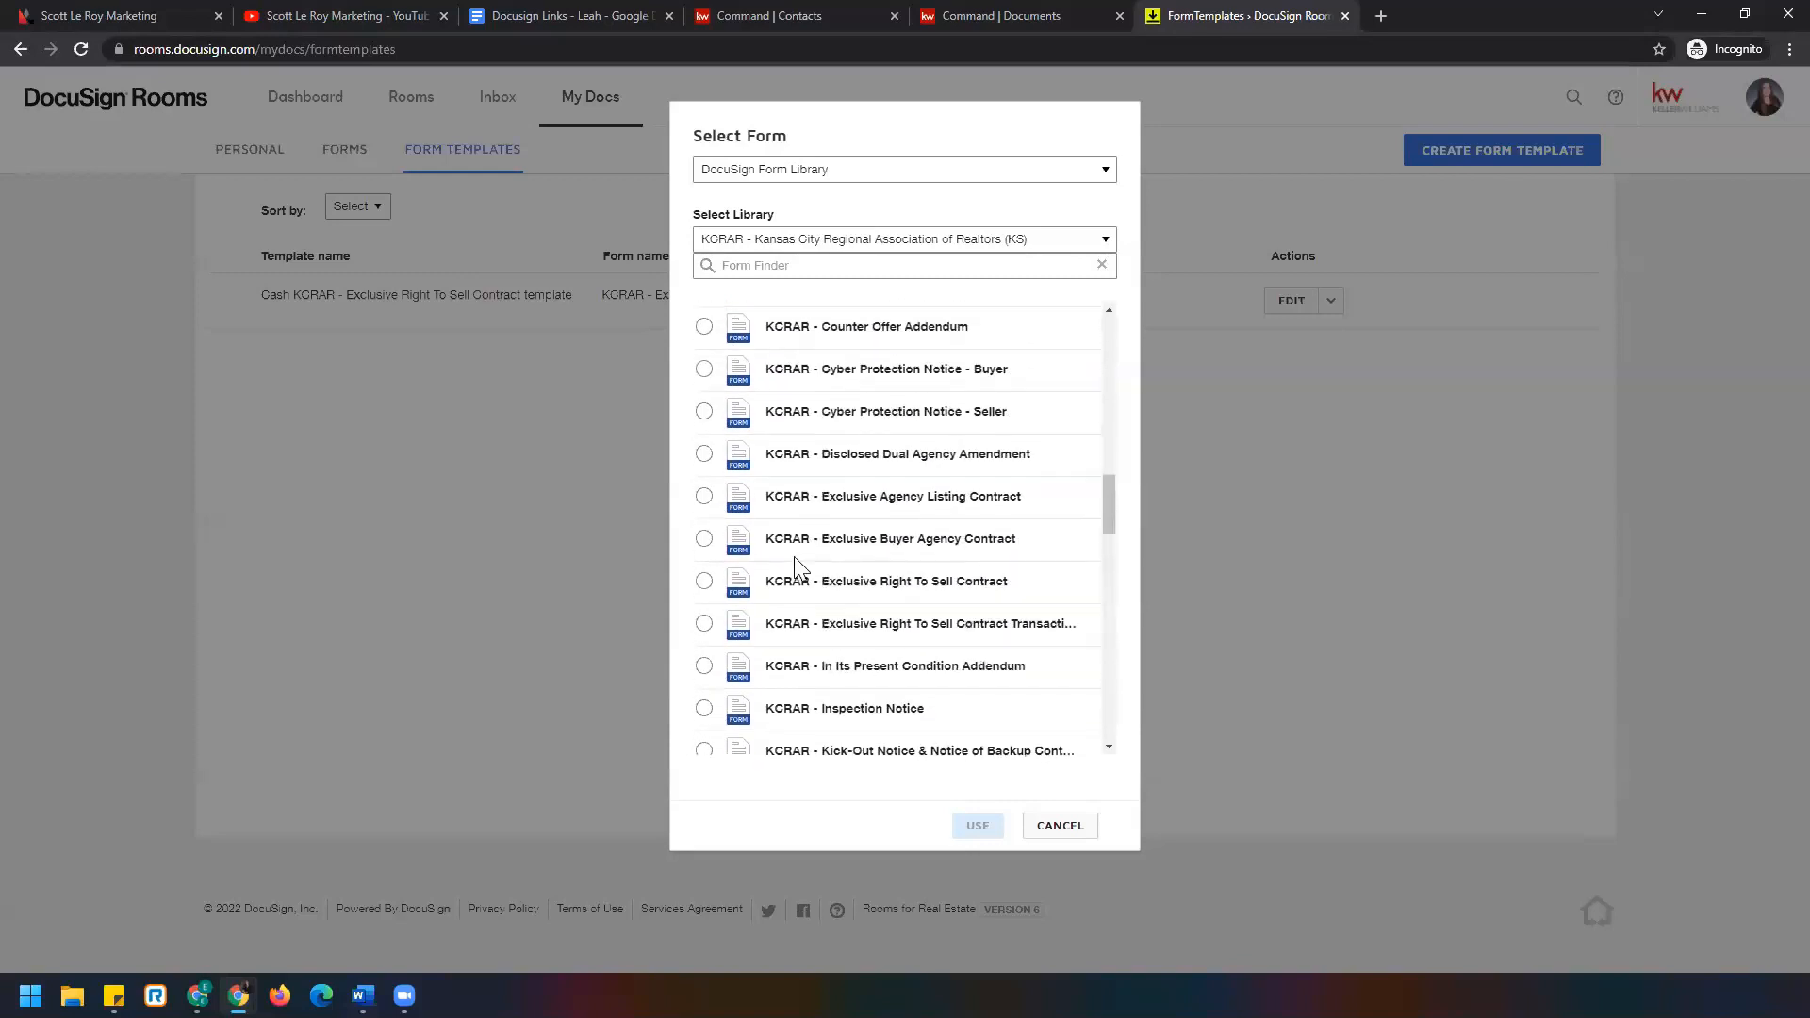
left_click(703, 583)
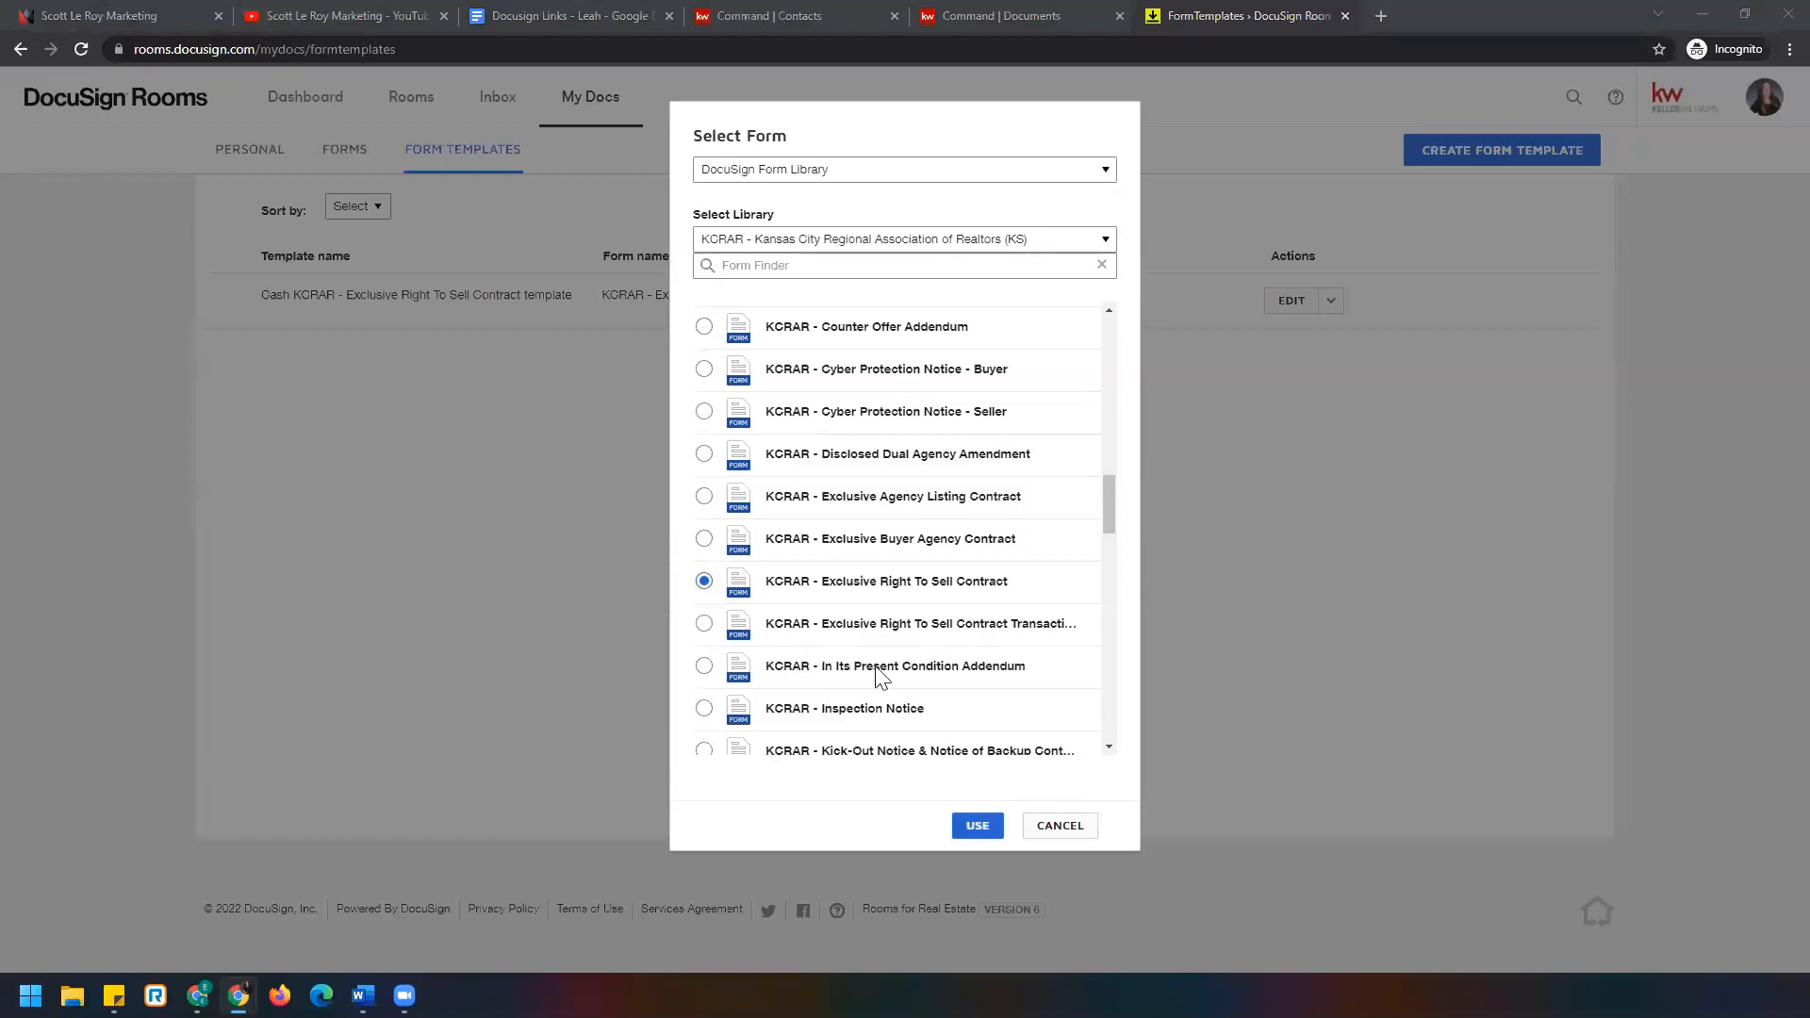
left_click(979, 827)
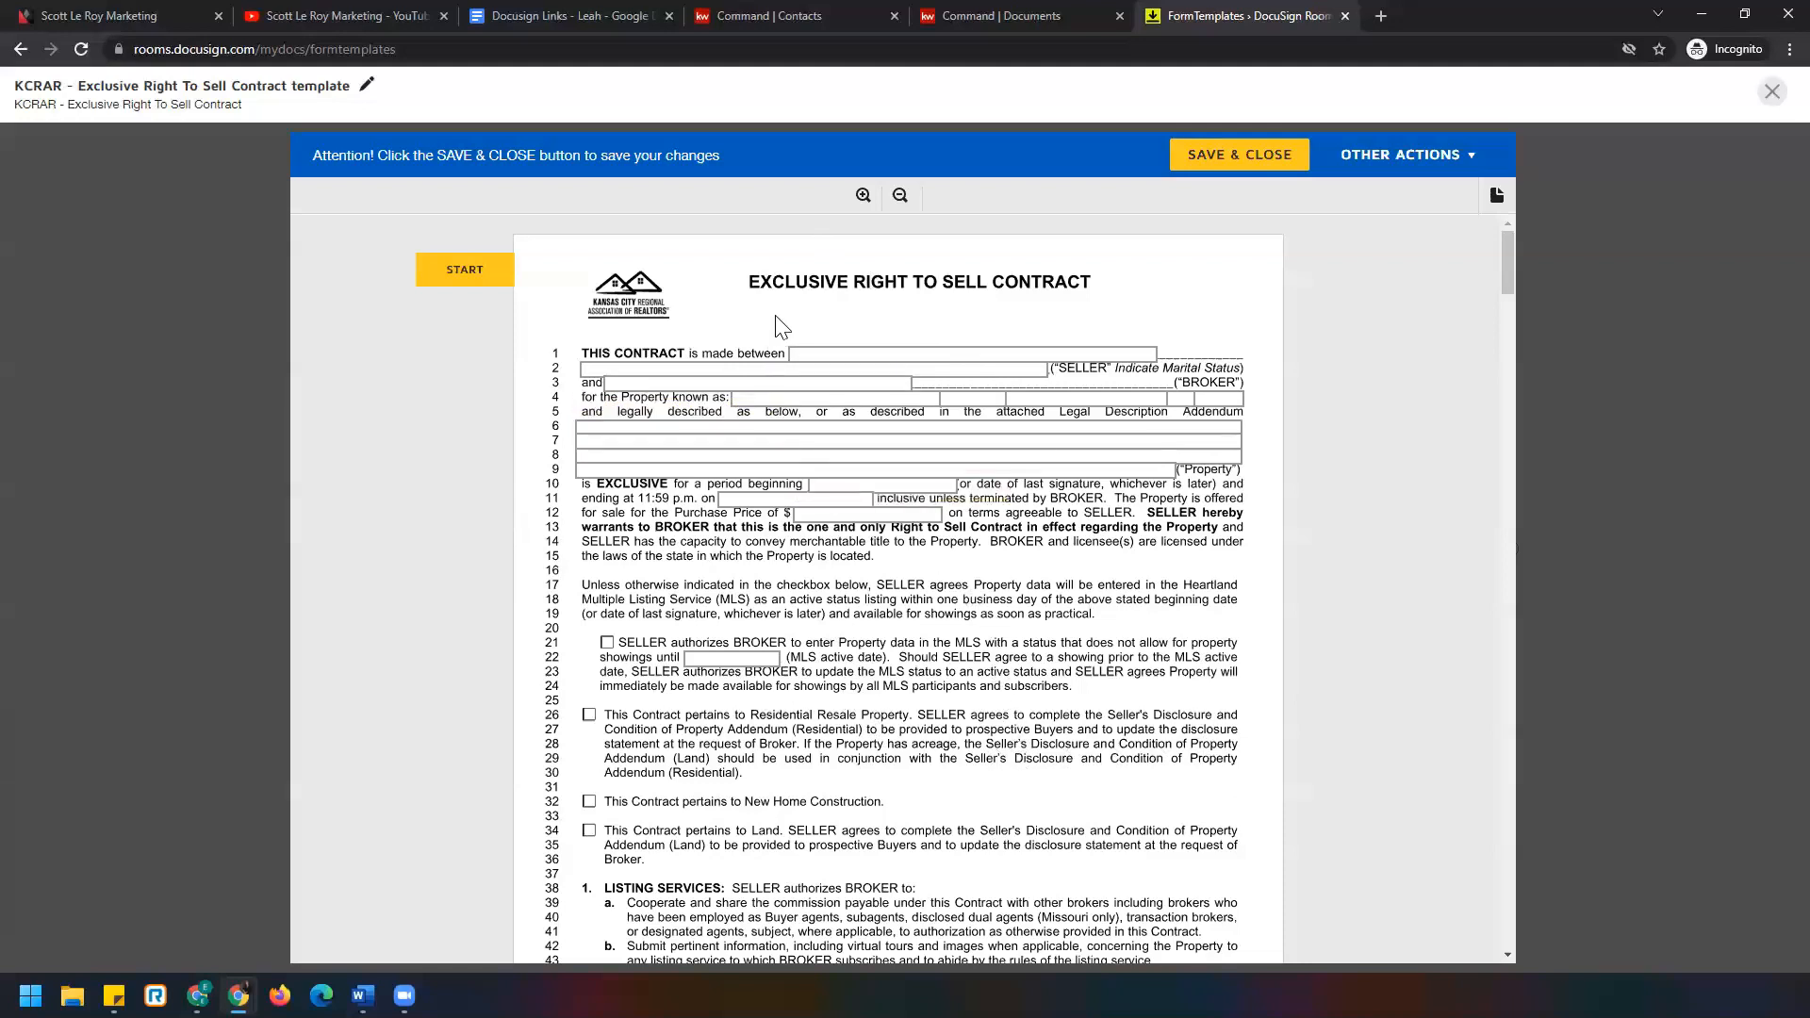
Enter 'KWR Southland Partners, LLC' as the brokerage on line 3.
left_click(893, 383)
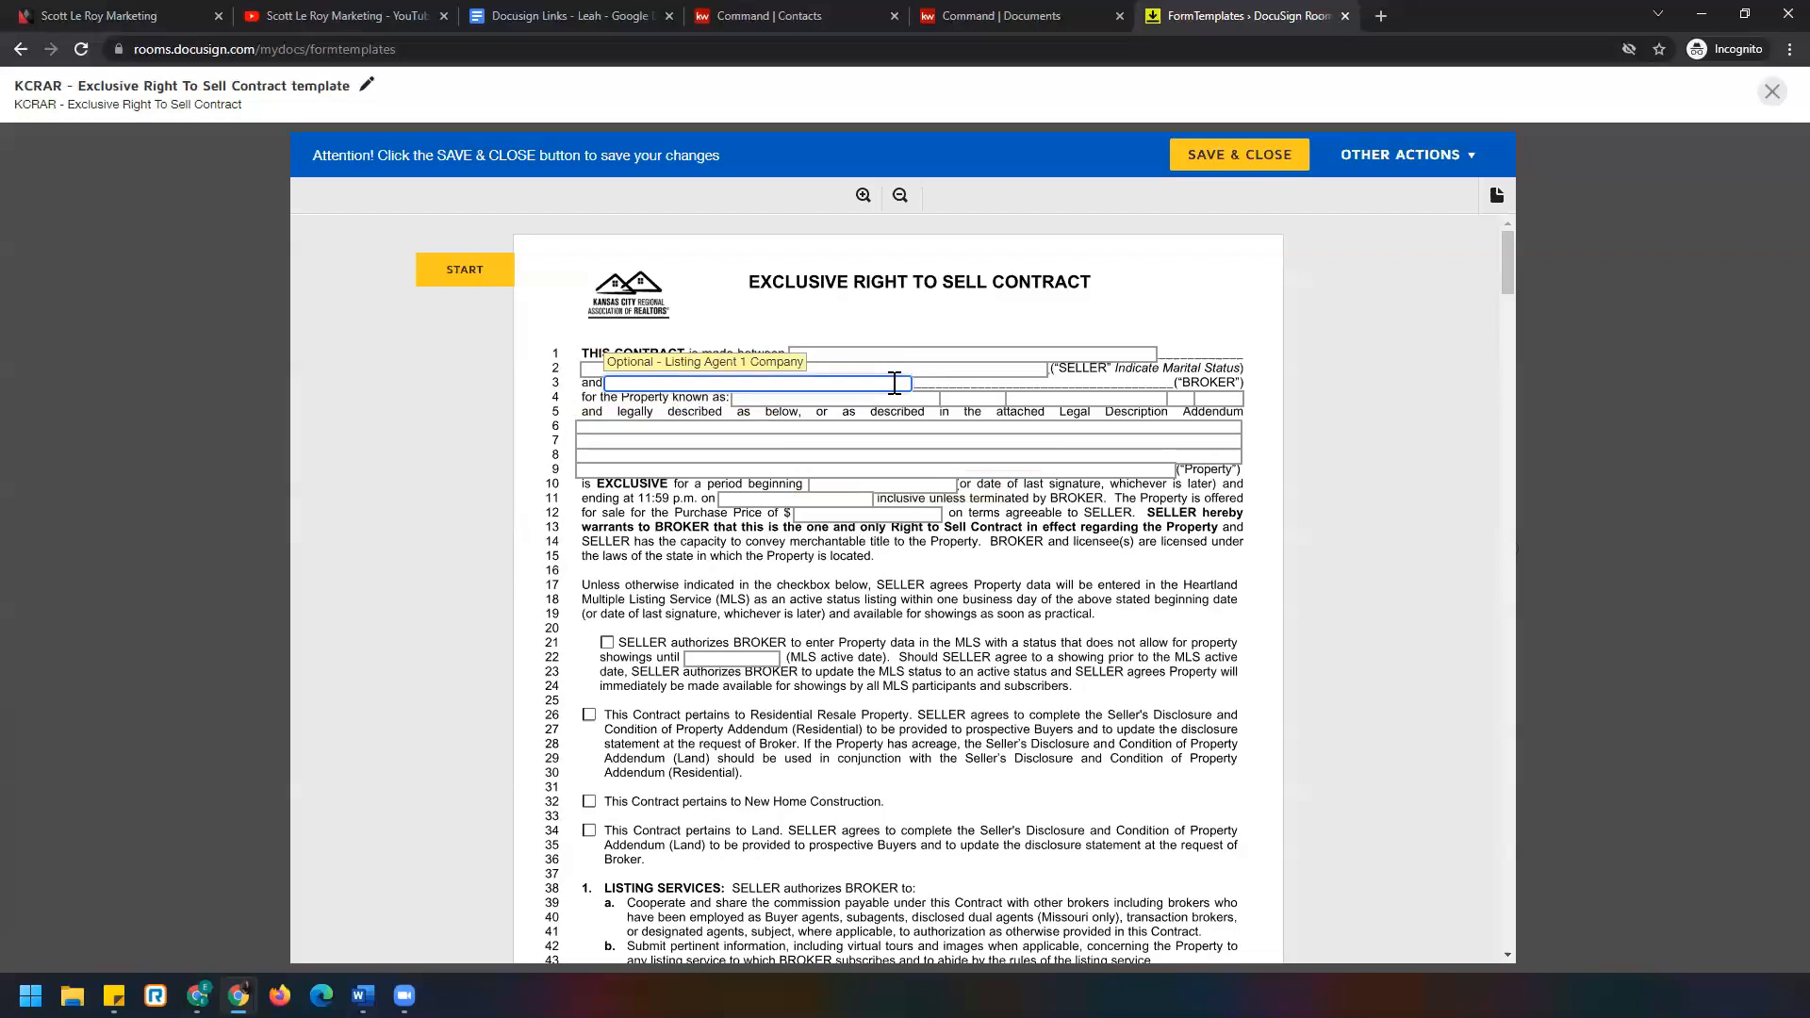
type("KWR Southland Partners, LLC")
scroll(892, 380, "down", 1)
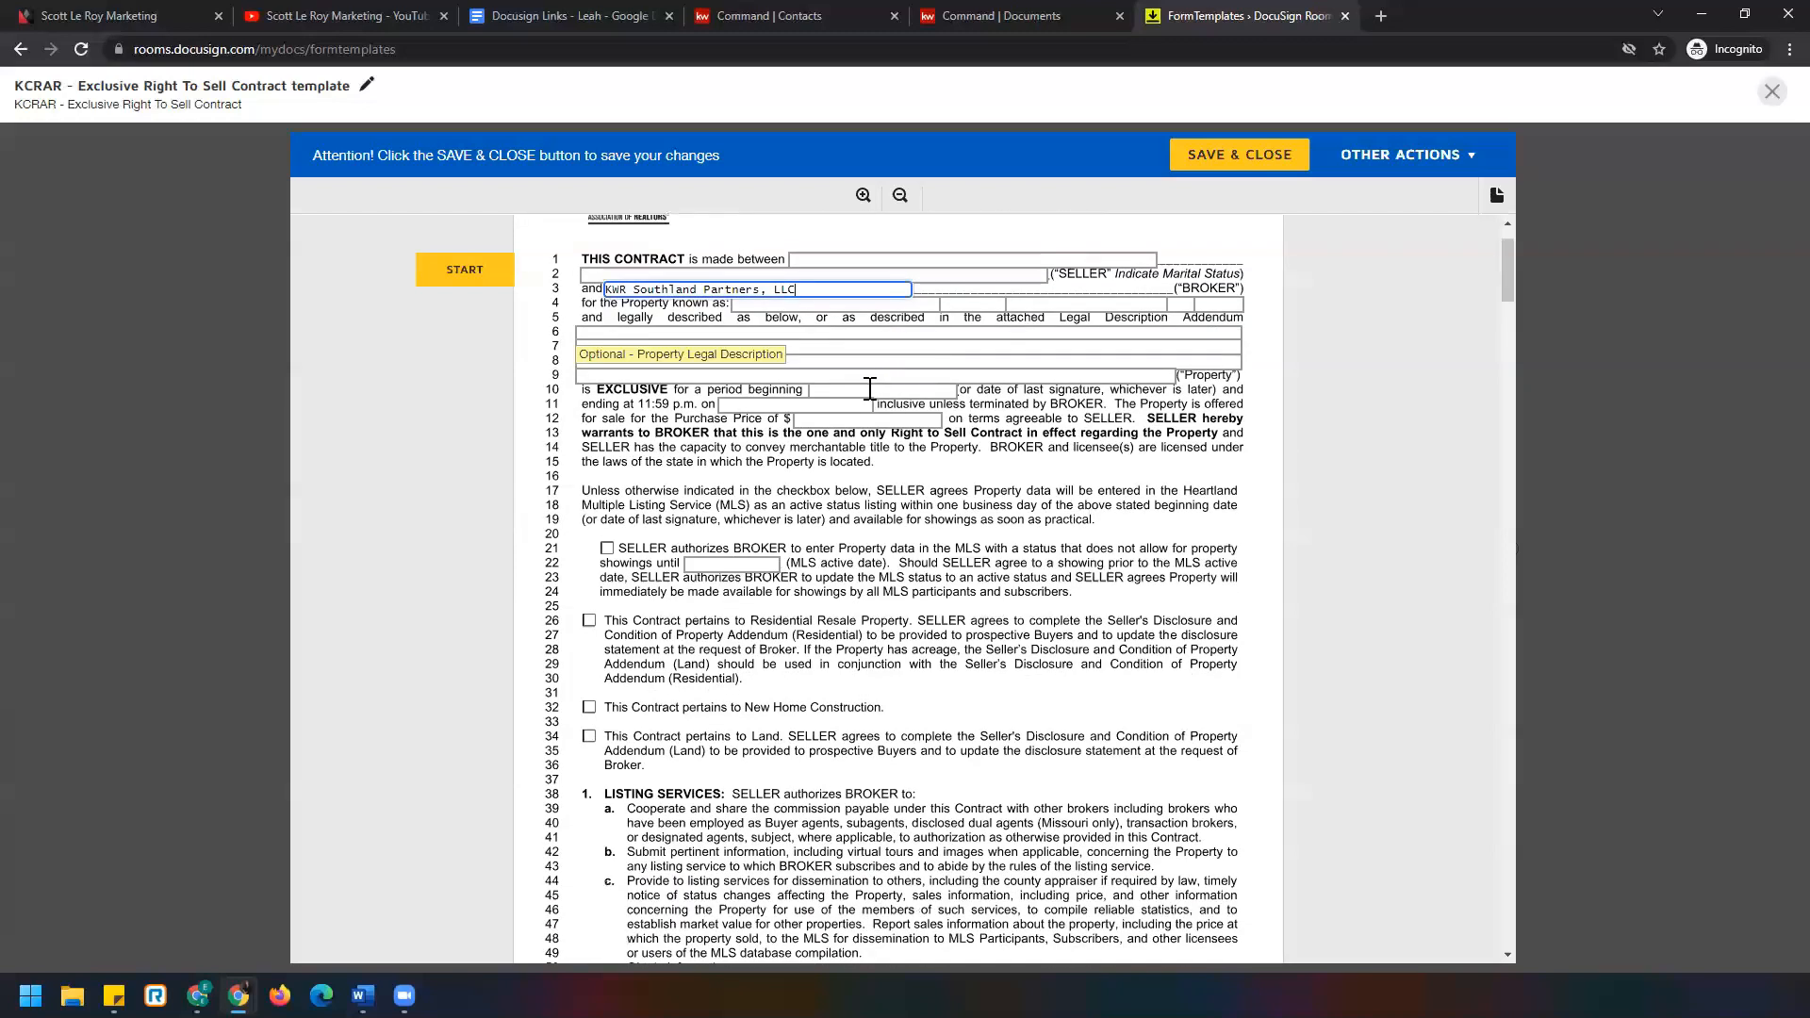
scroll(796, 491, "down", 1)
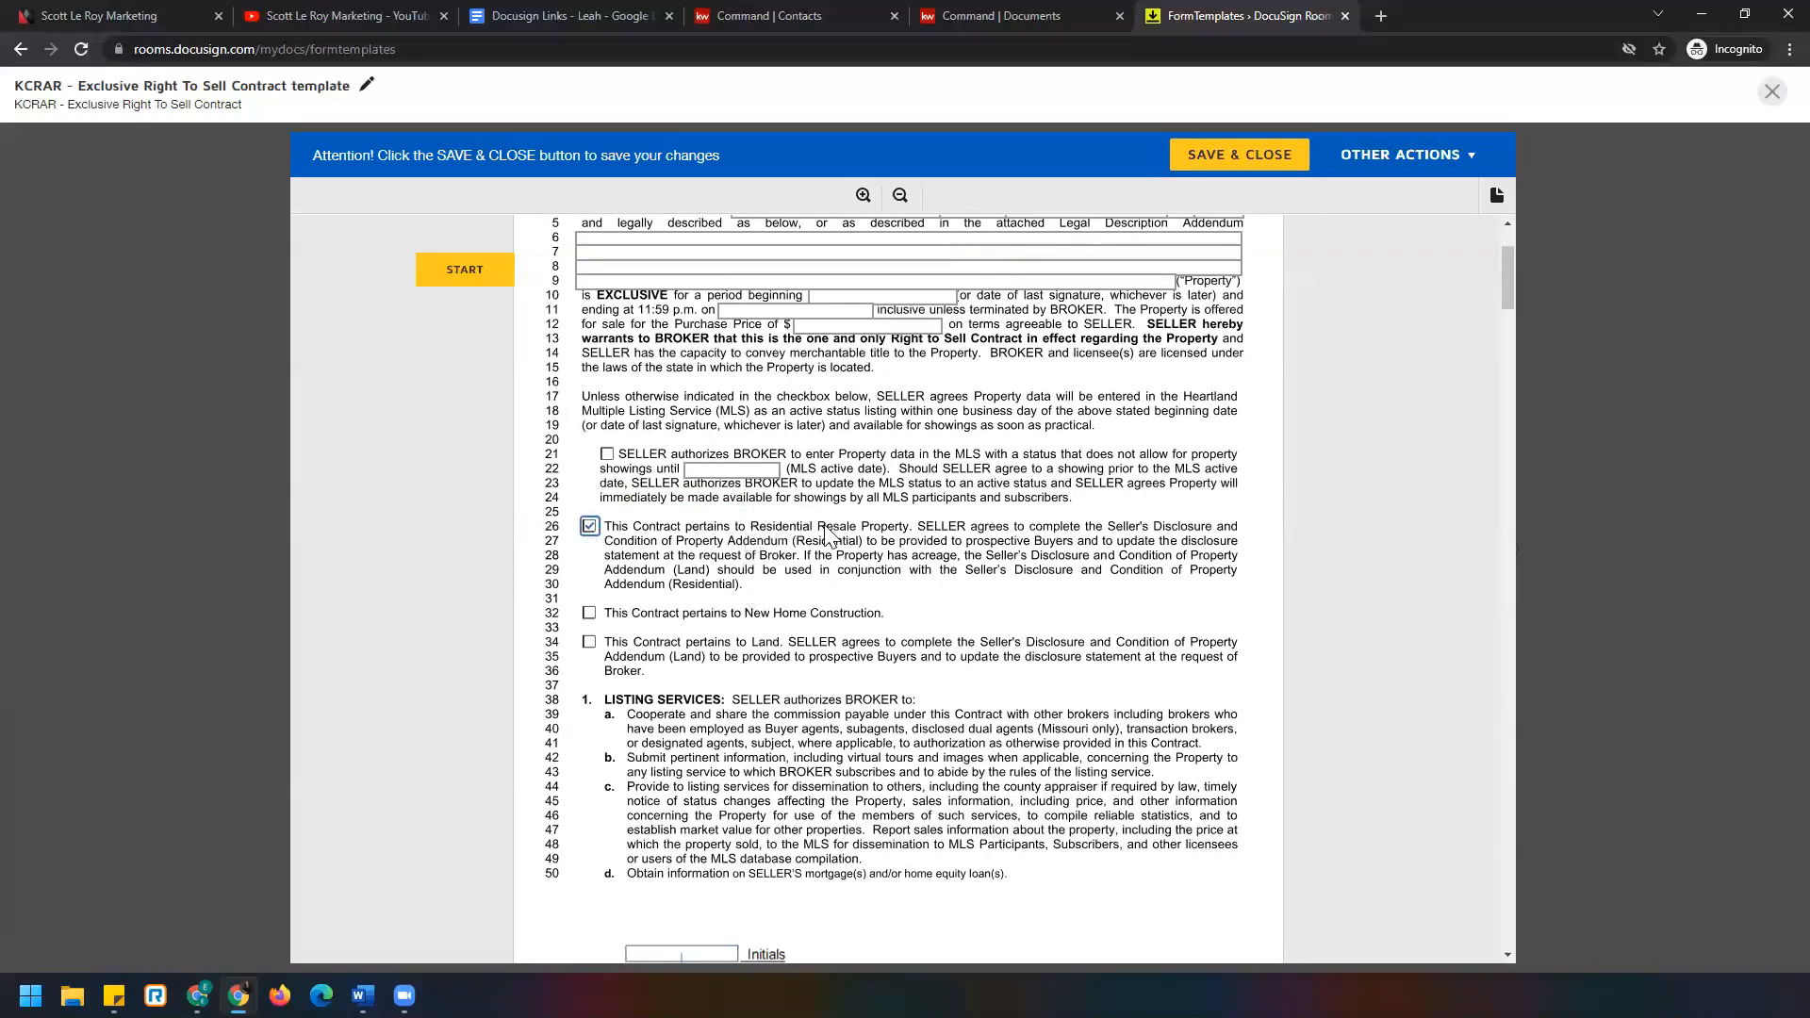
scroll(829, 526, "down", 2)
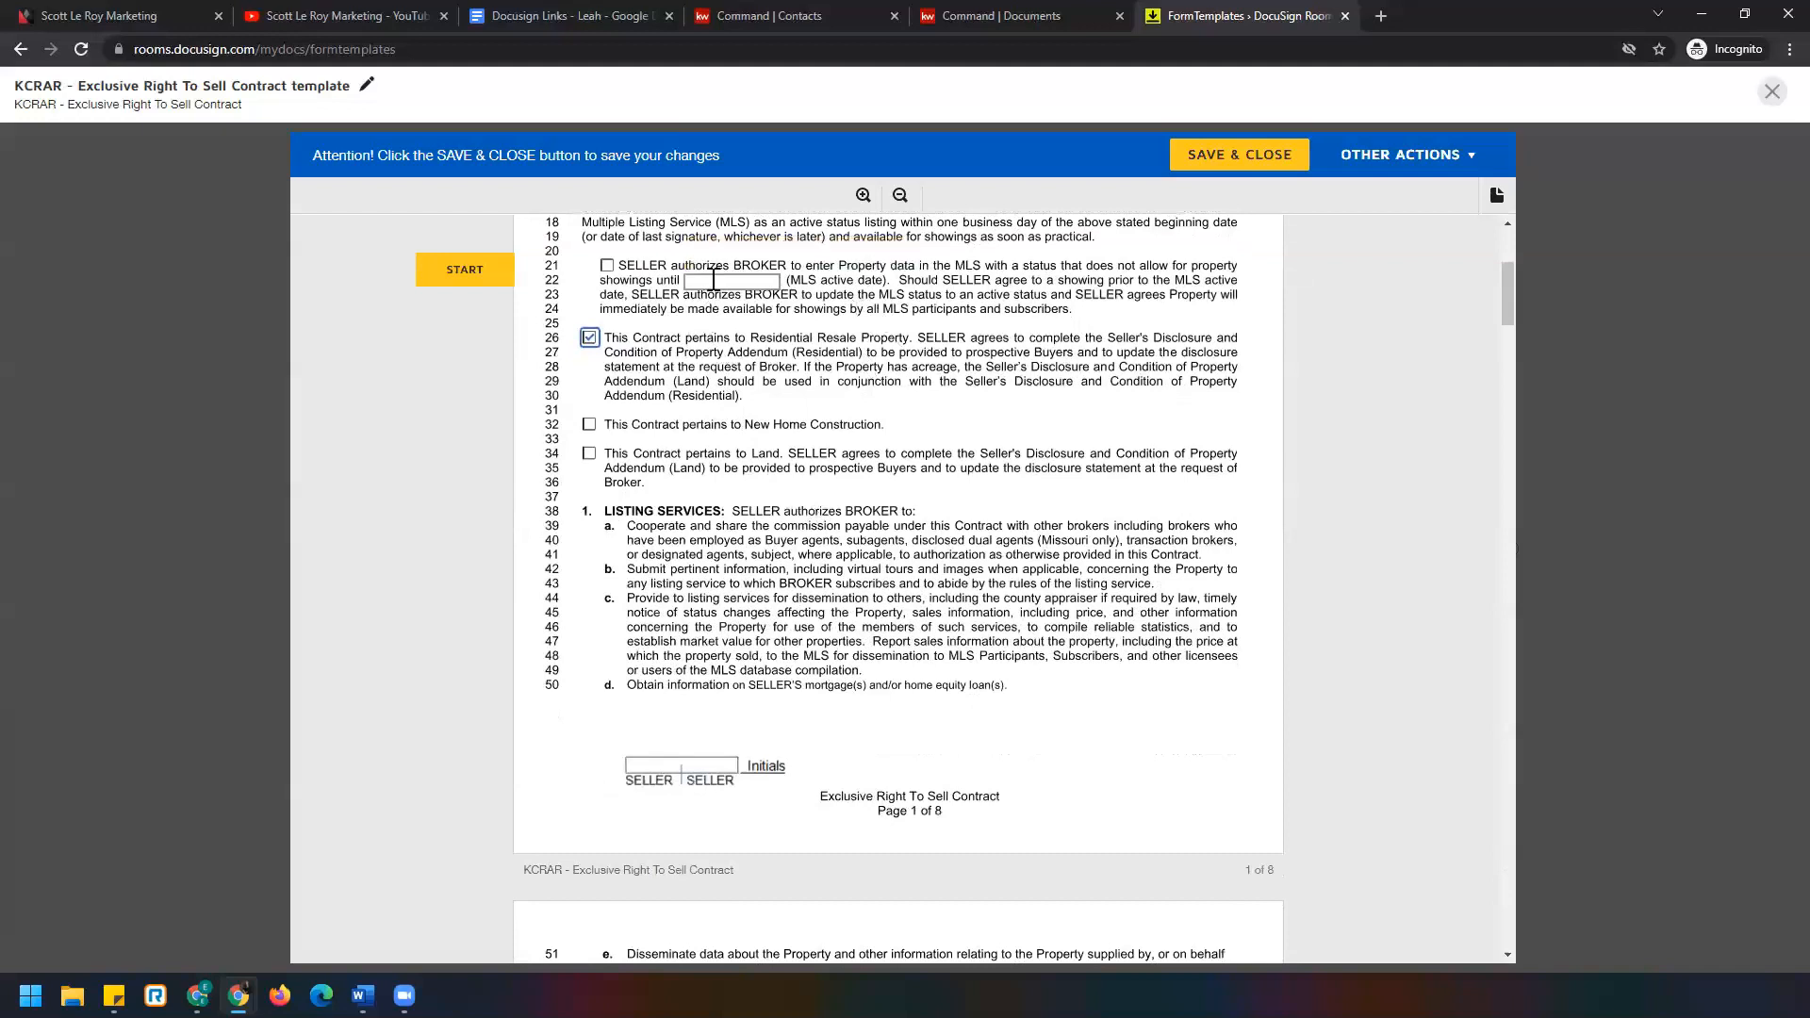
scroll(705, 372, "down", 7)
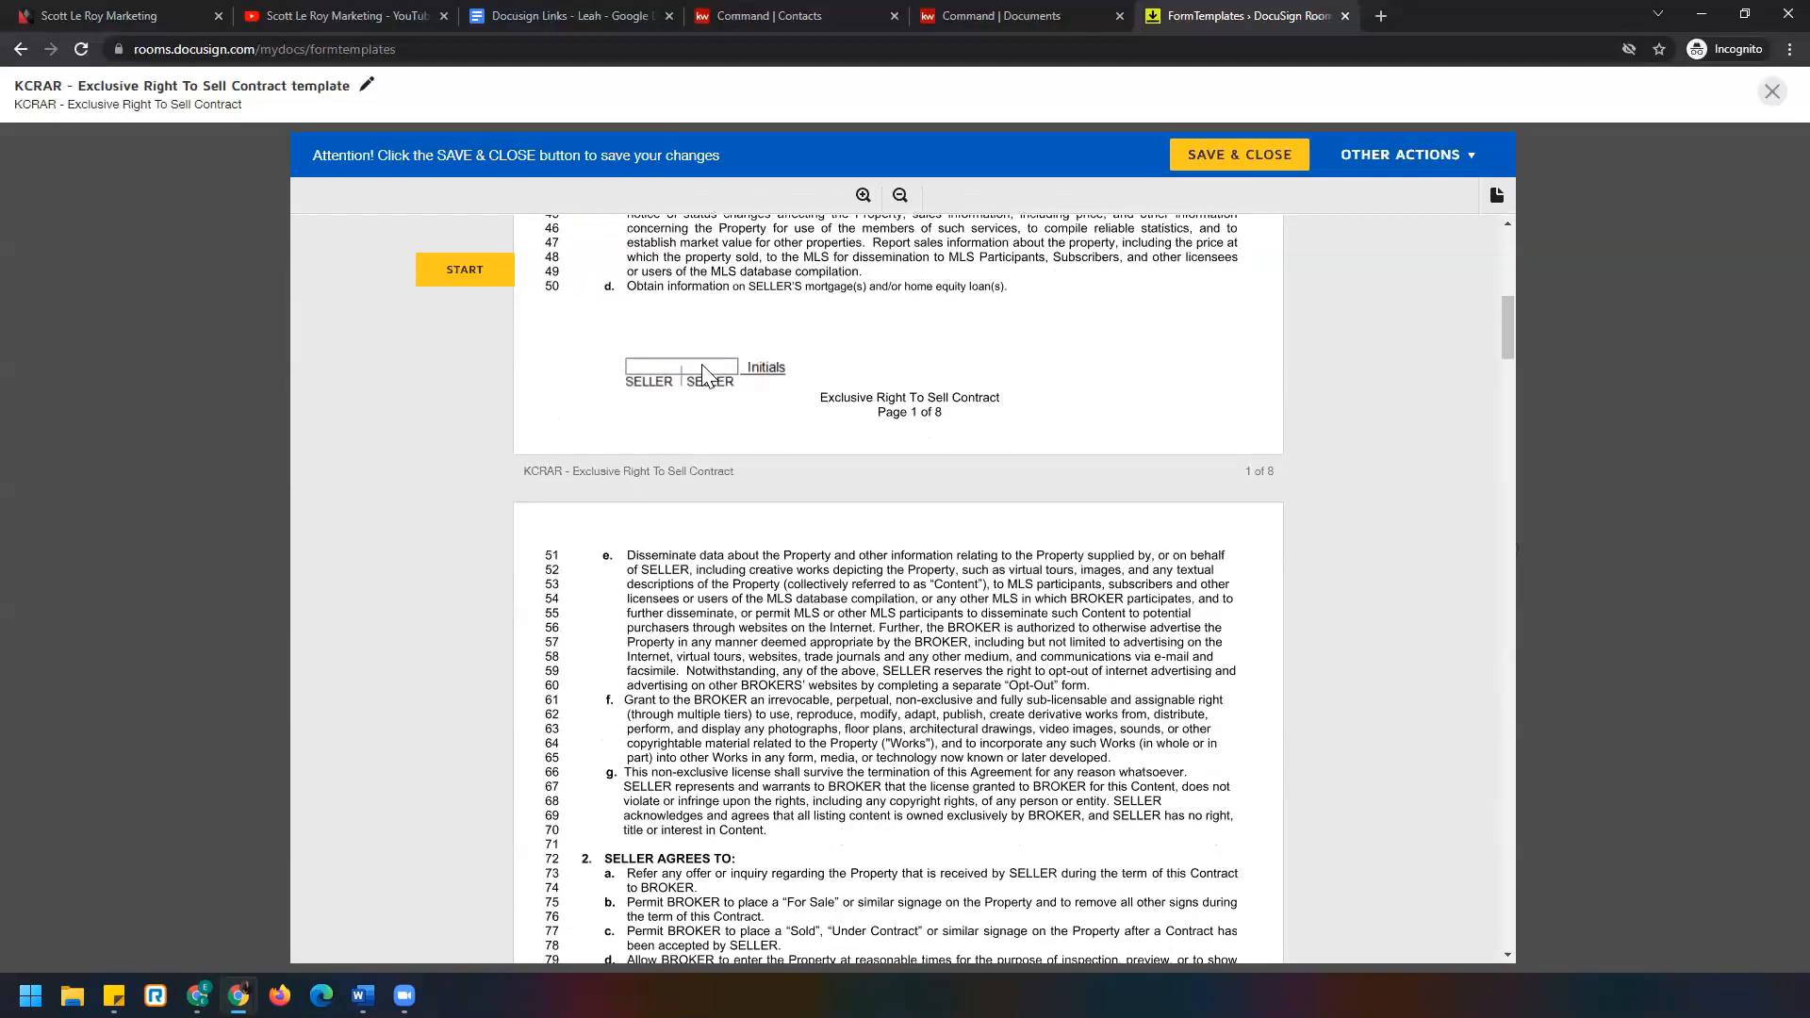
scroll(705, 372, "down", 5)
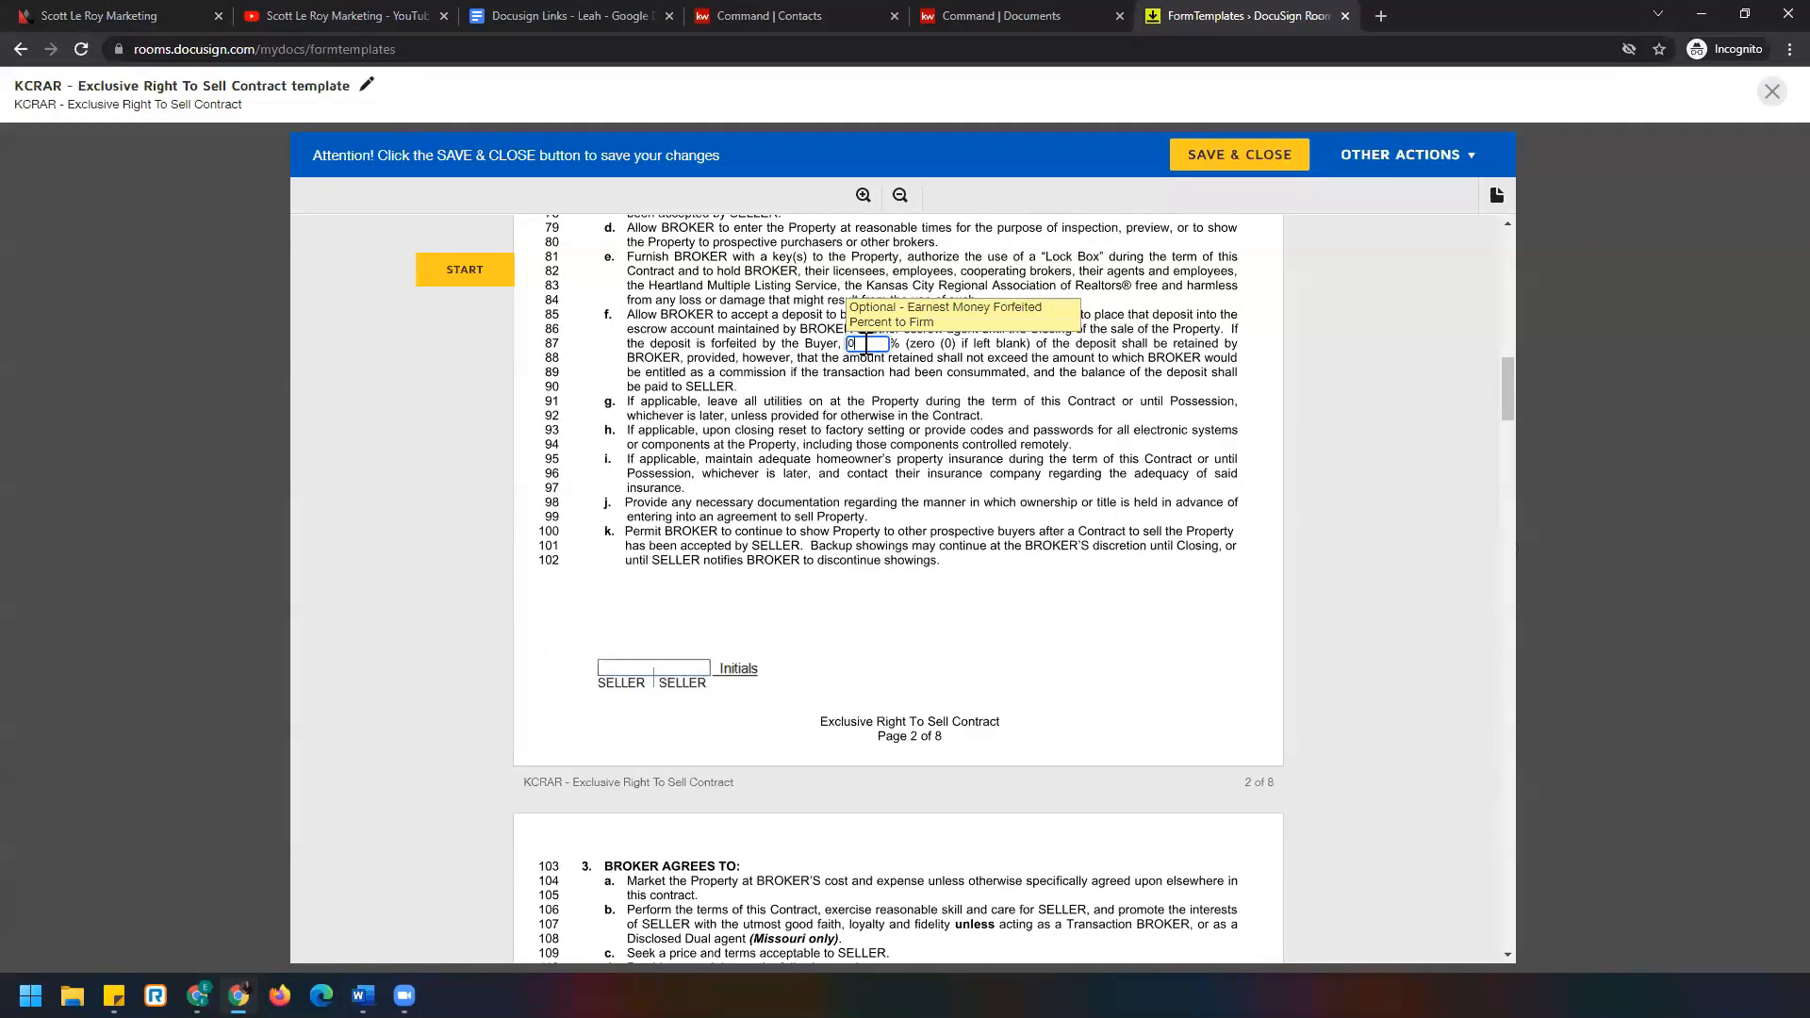
scroll(713, 474, "down", 12)
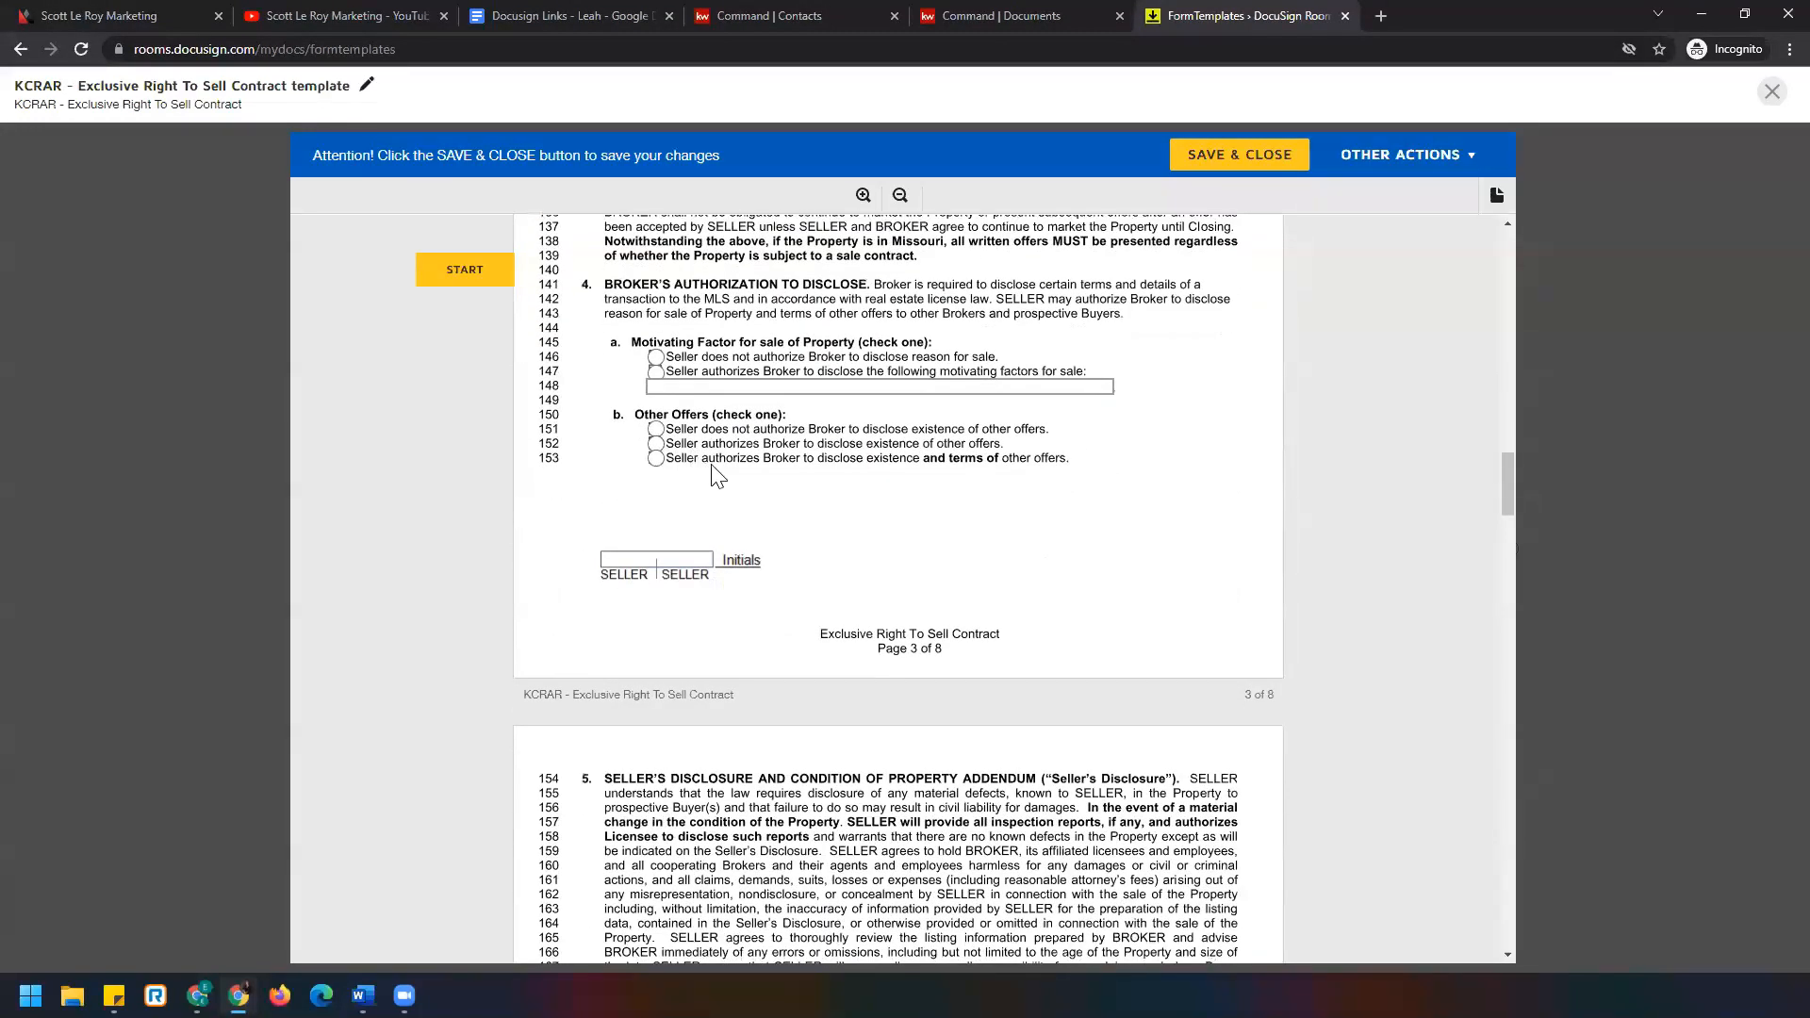
scroll(610, 505, "down", 10)
scroll(534, 506, "down", 15)
scroll(531, 500, "down", 1)
Answer consents: Seller Agency, Subagency and Dual Agency No; Transaction Broker and Designated Agent Yes.
left_click(680, 410)
left_click(634, 421)
left_click(681, 449)
left_click(681, 464)
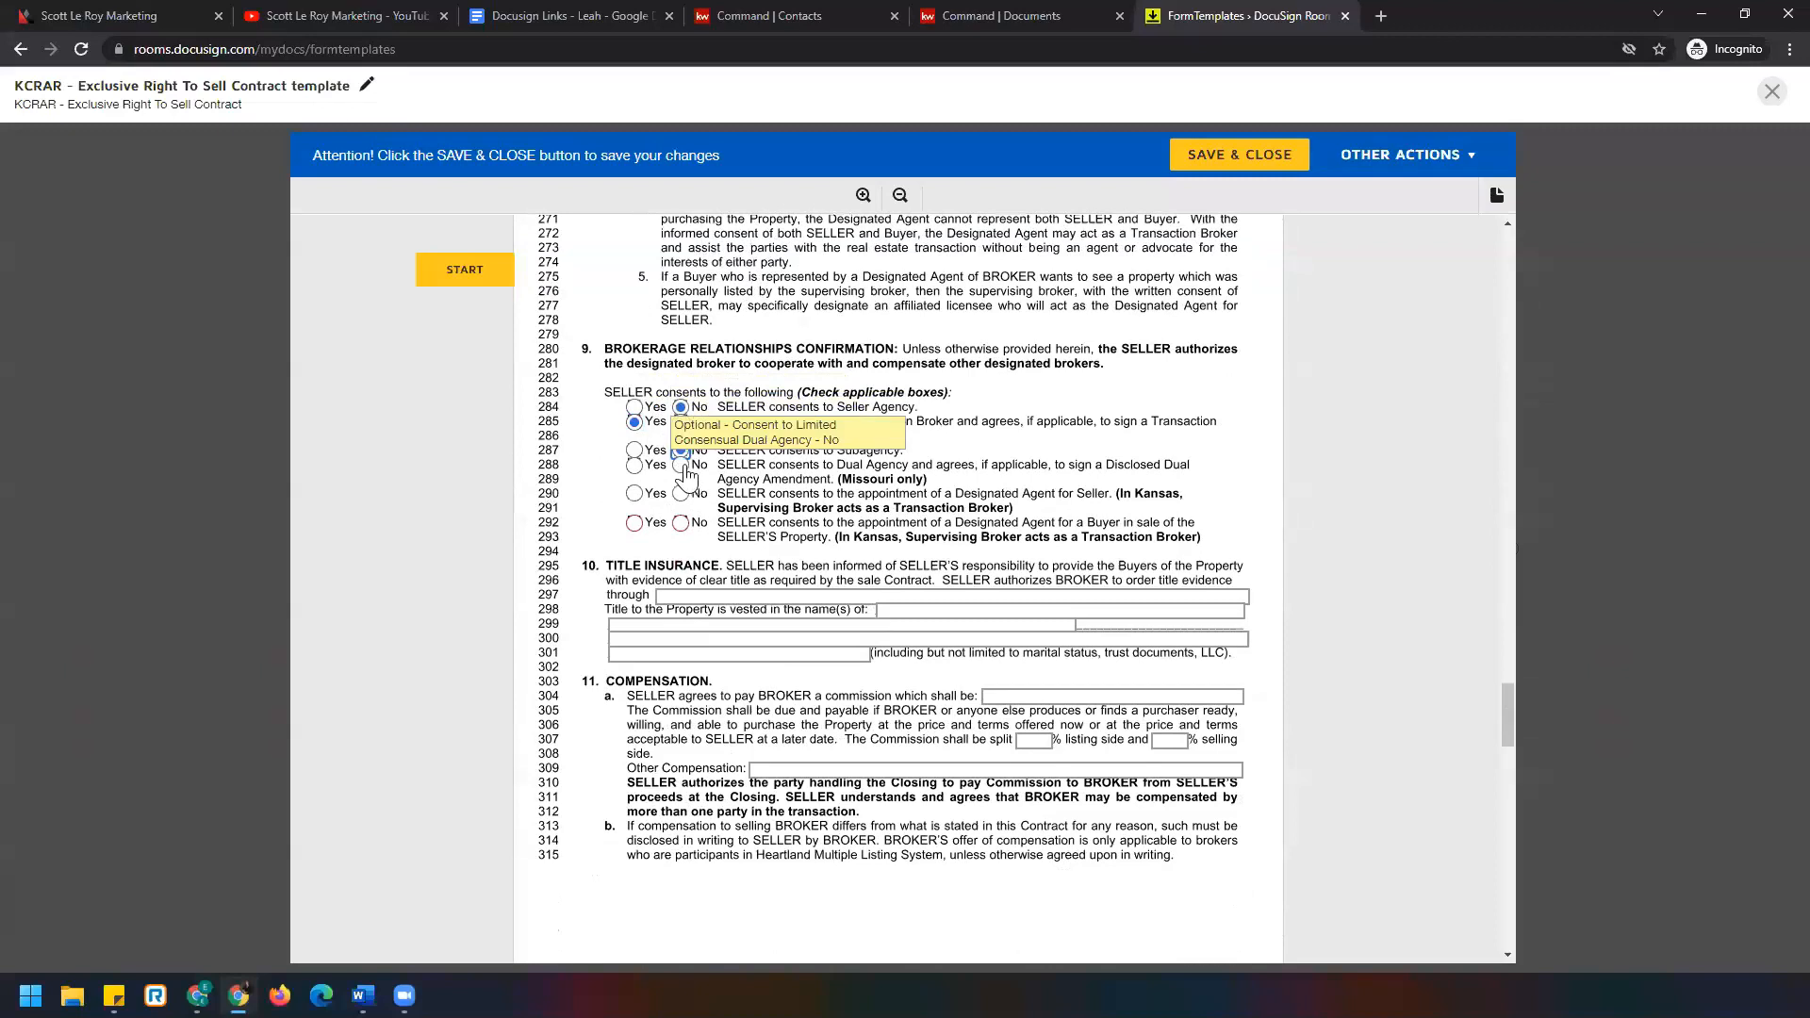
left_click(635, 524)
scroll(1003, 438, "down", 3)
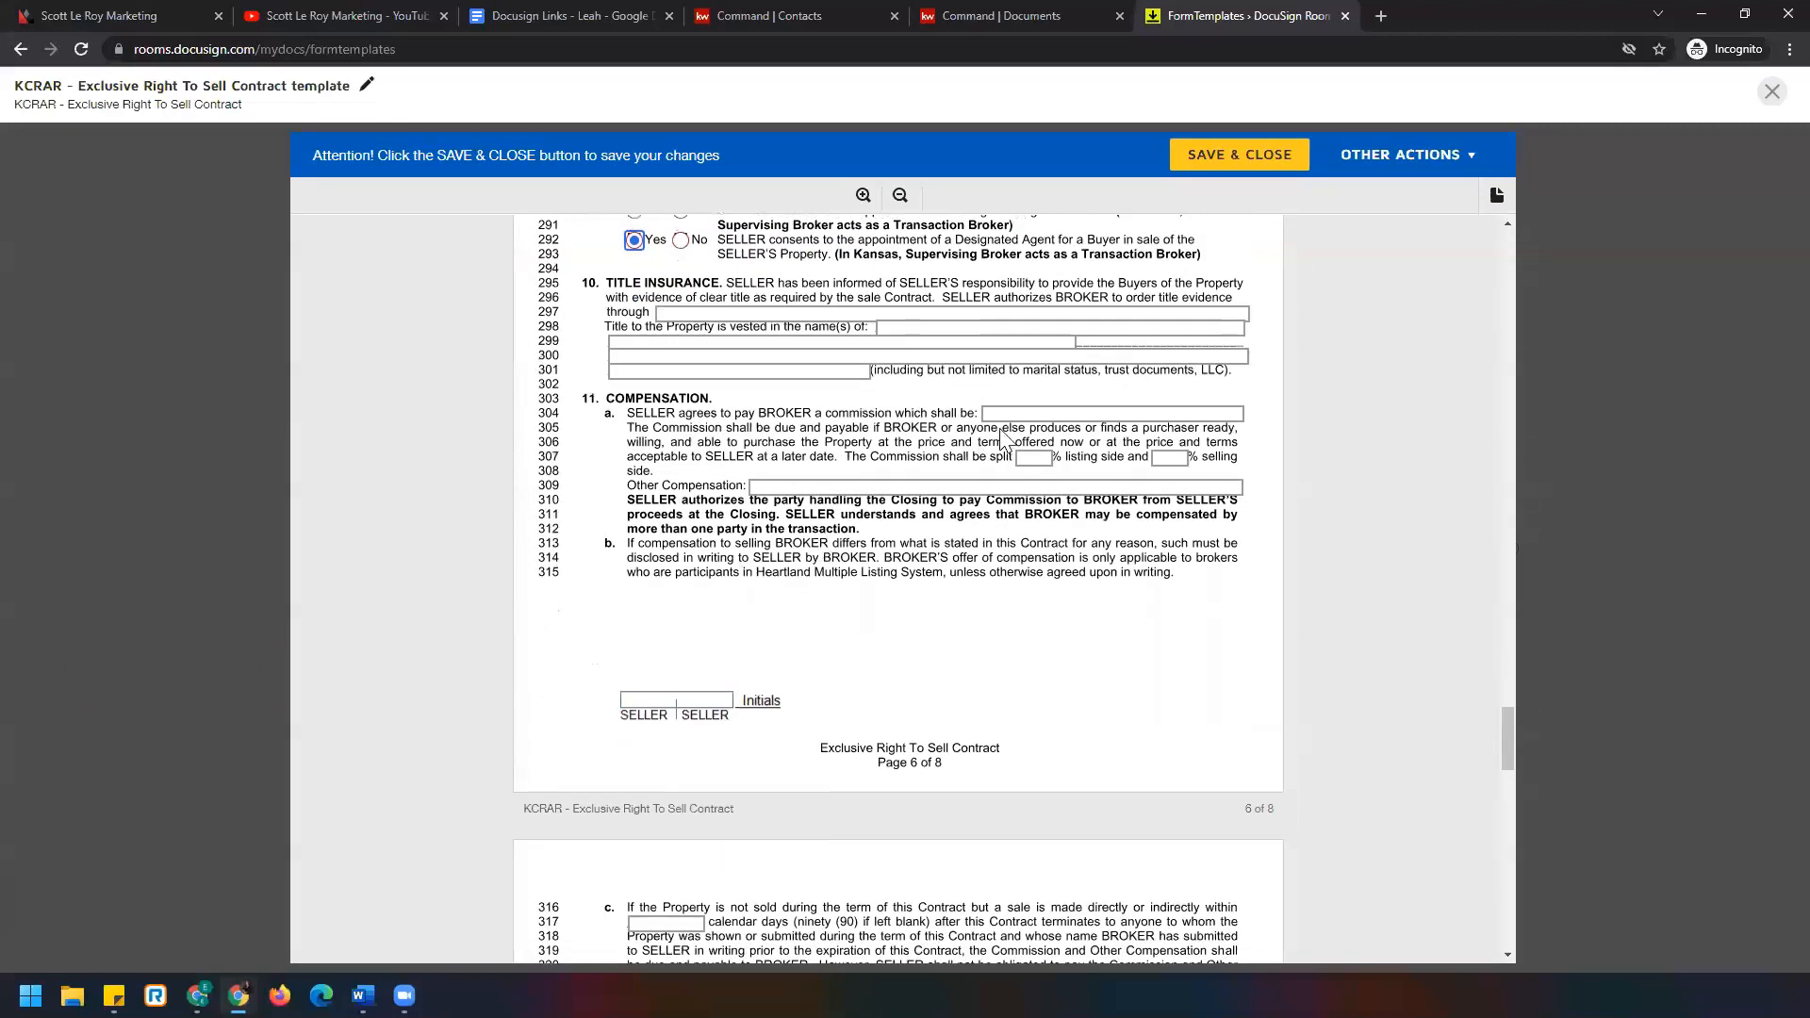
Set commission 6, a 3/3 listing/selling split, and $250.00 other compensation.
left_click(1003, 415)
type("6")
left_click(1032, 459)
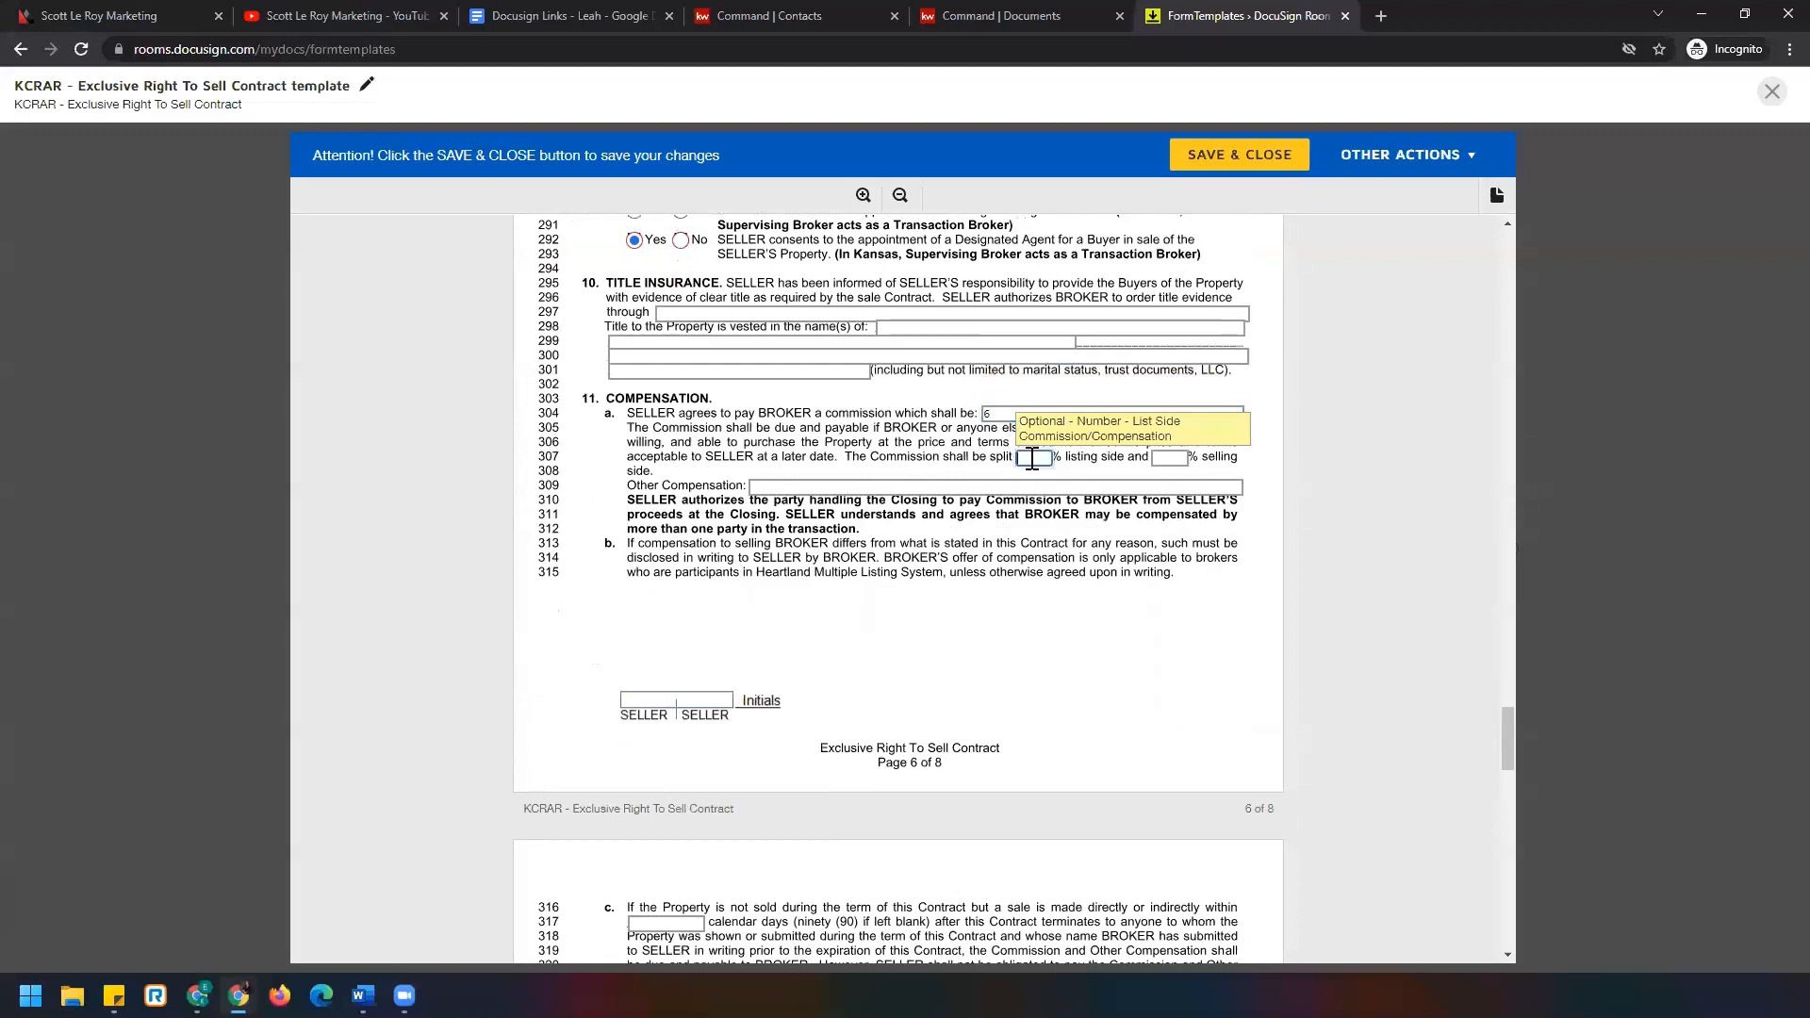
type("3")
left_click(1168, 459)
type("3")
left_click(1152, 485)
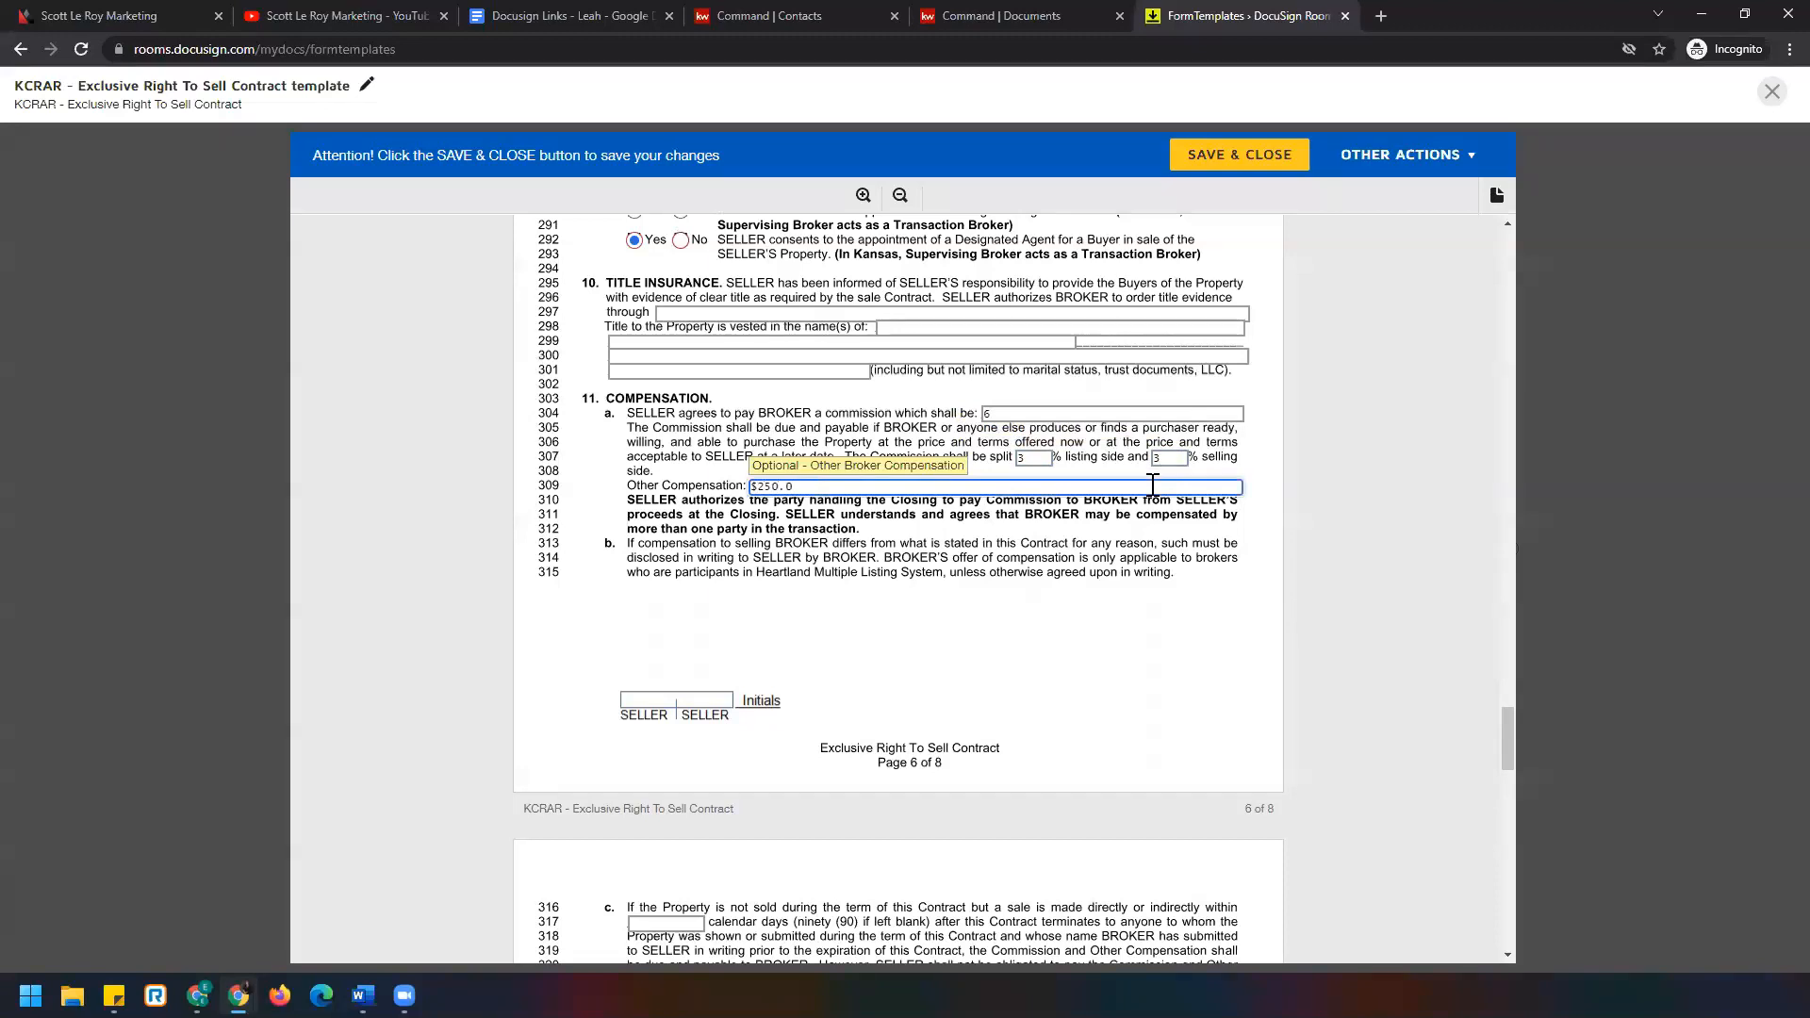
type("$250.00")
scroll(487, 554, "down", 6)
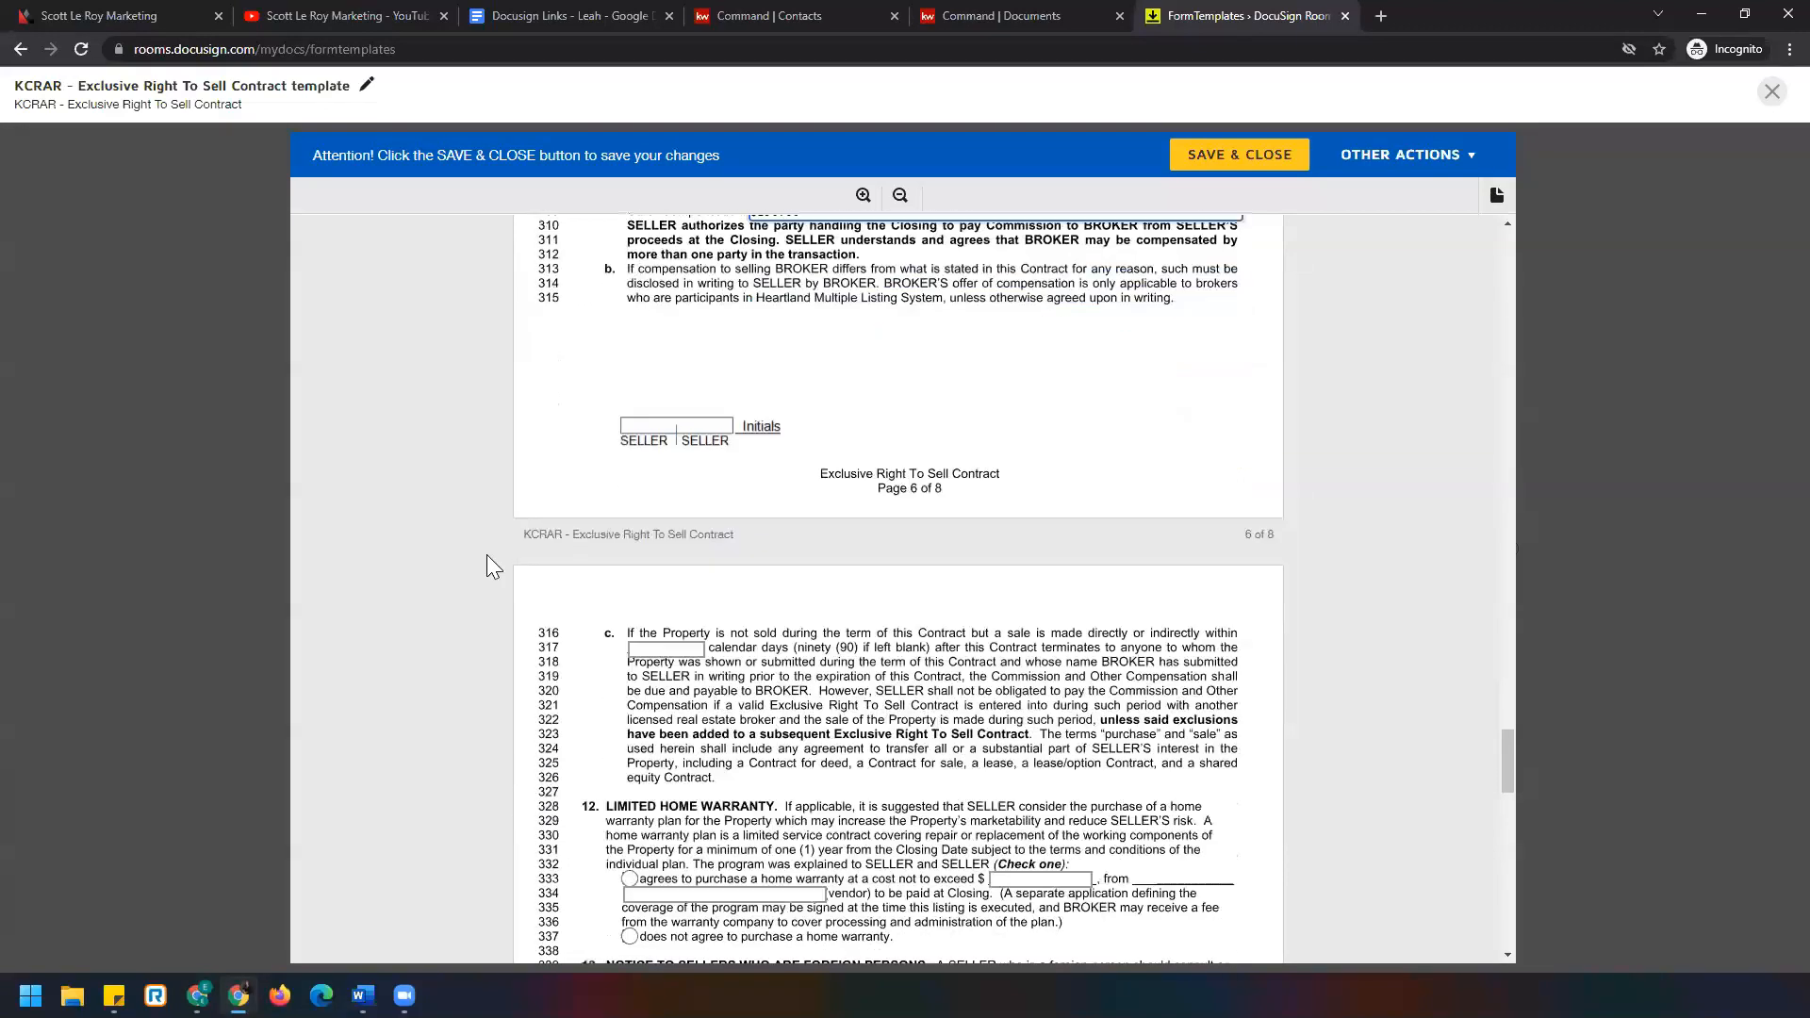
Set the line-317 protection period to 180 days.
left_click(666, 356)
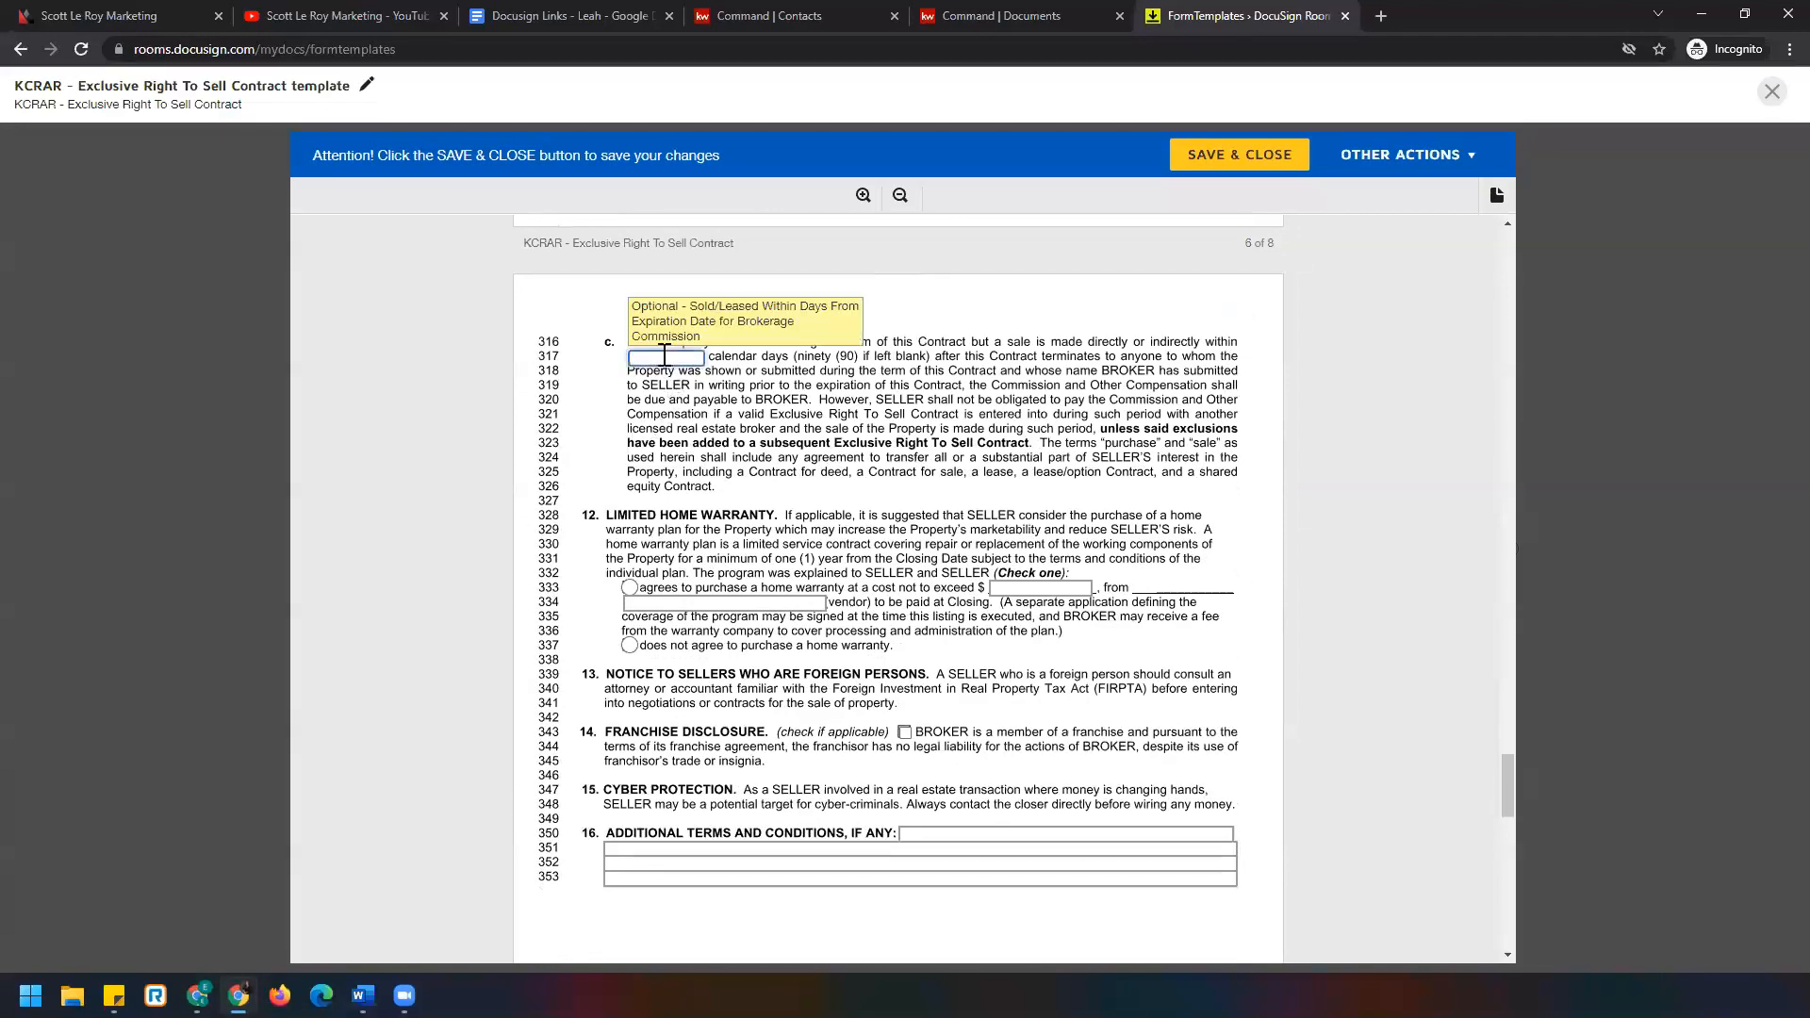
type("180")
scroll(667, 403, "down", 2)
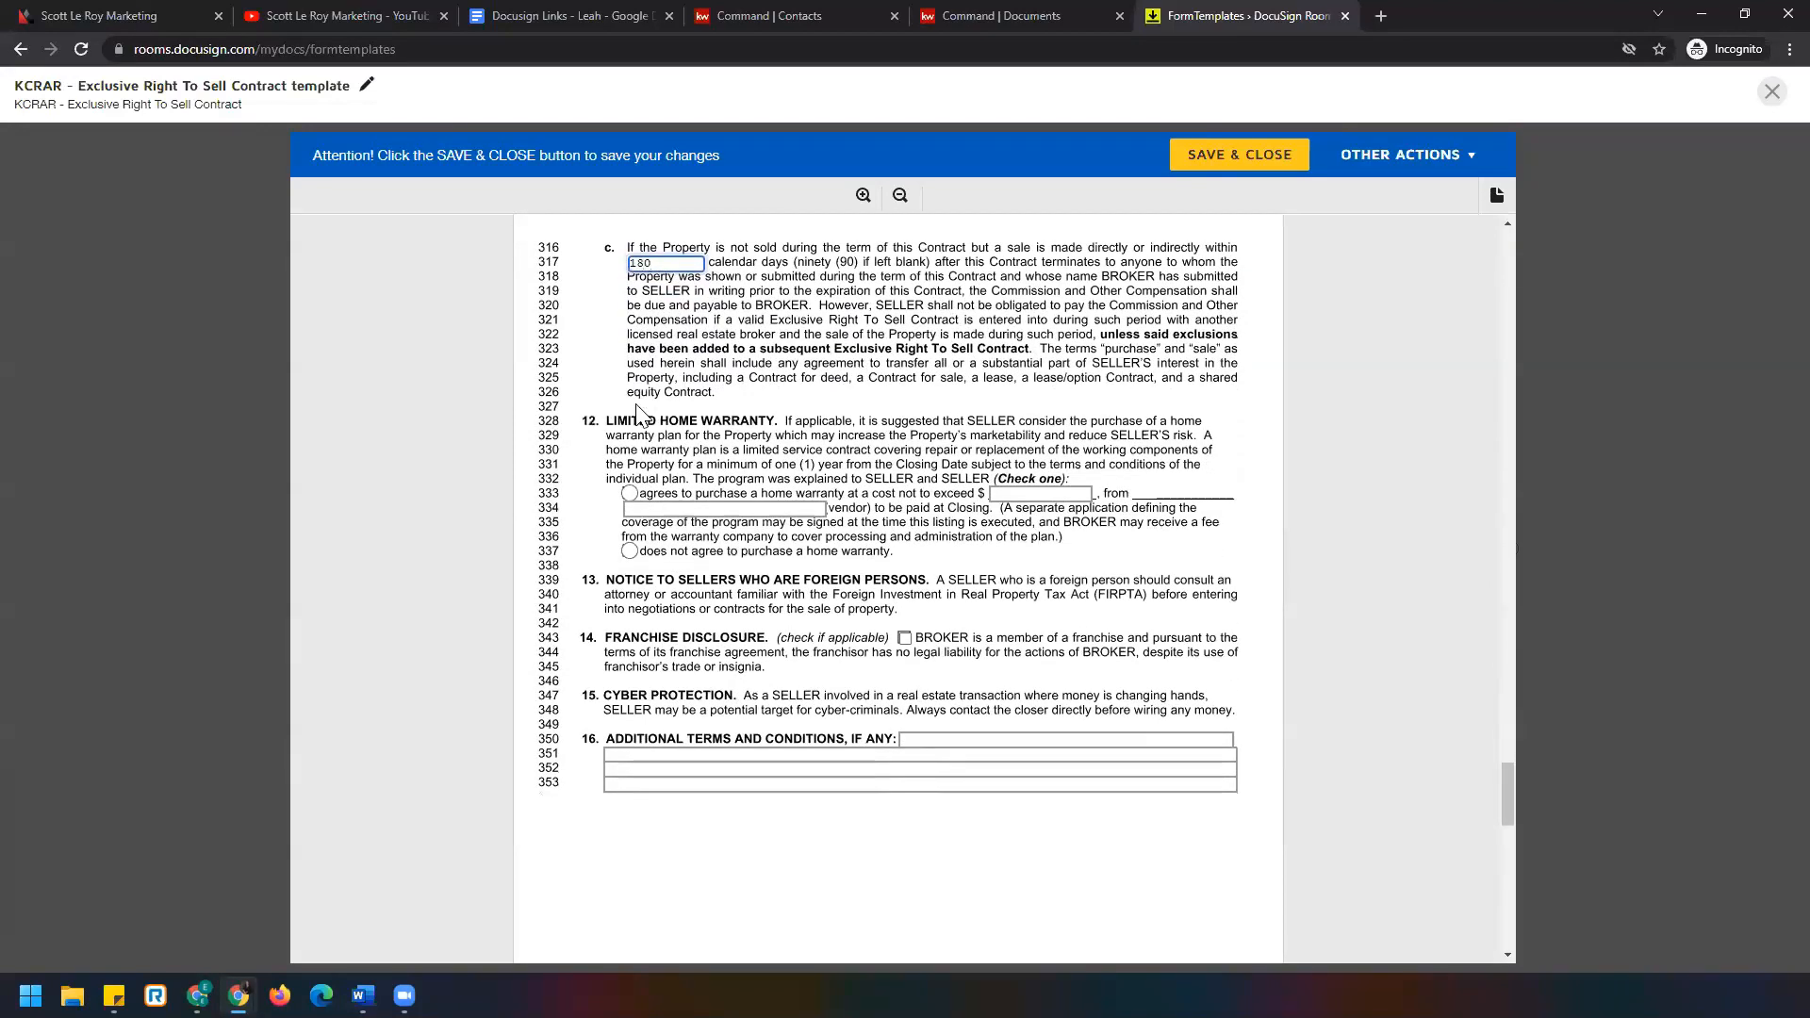
scroll(572, 453, "down", 9)
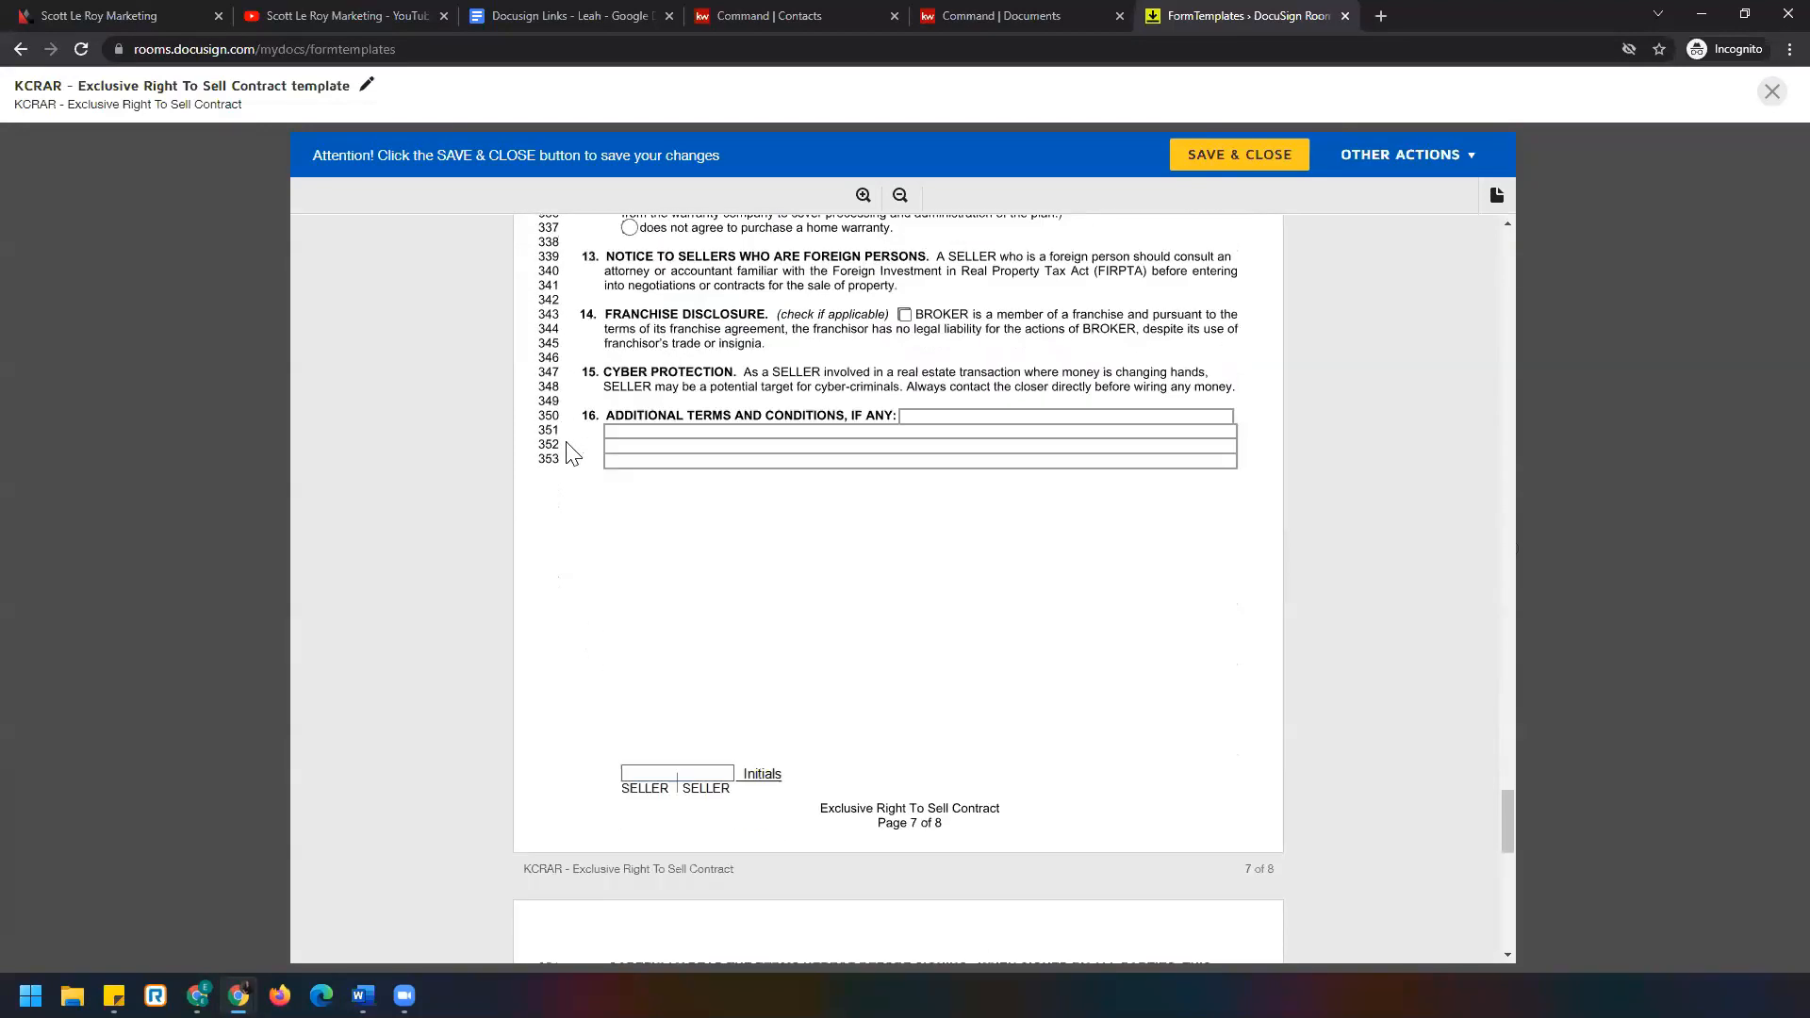
scroll(572, 452, "down", 2)
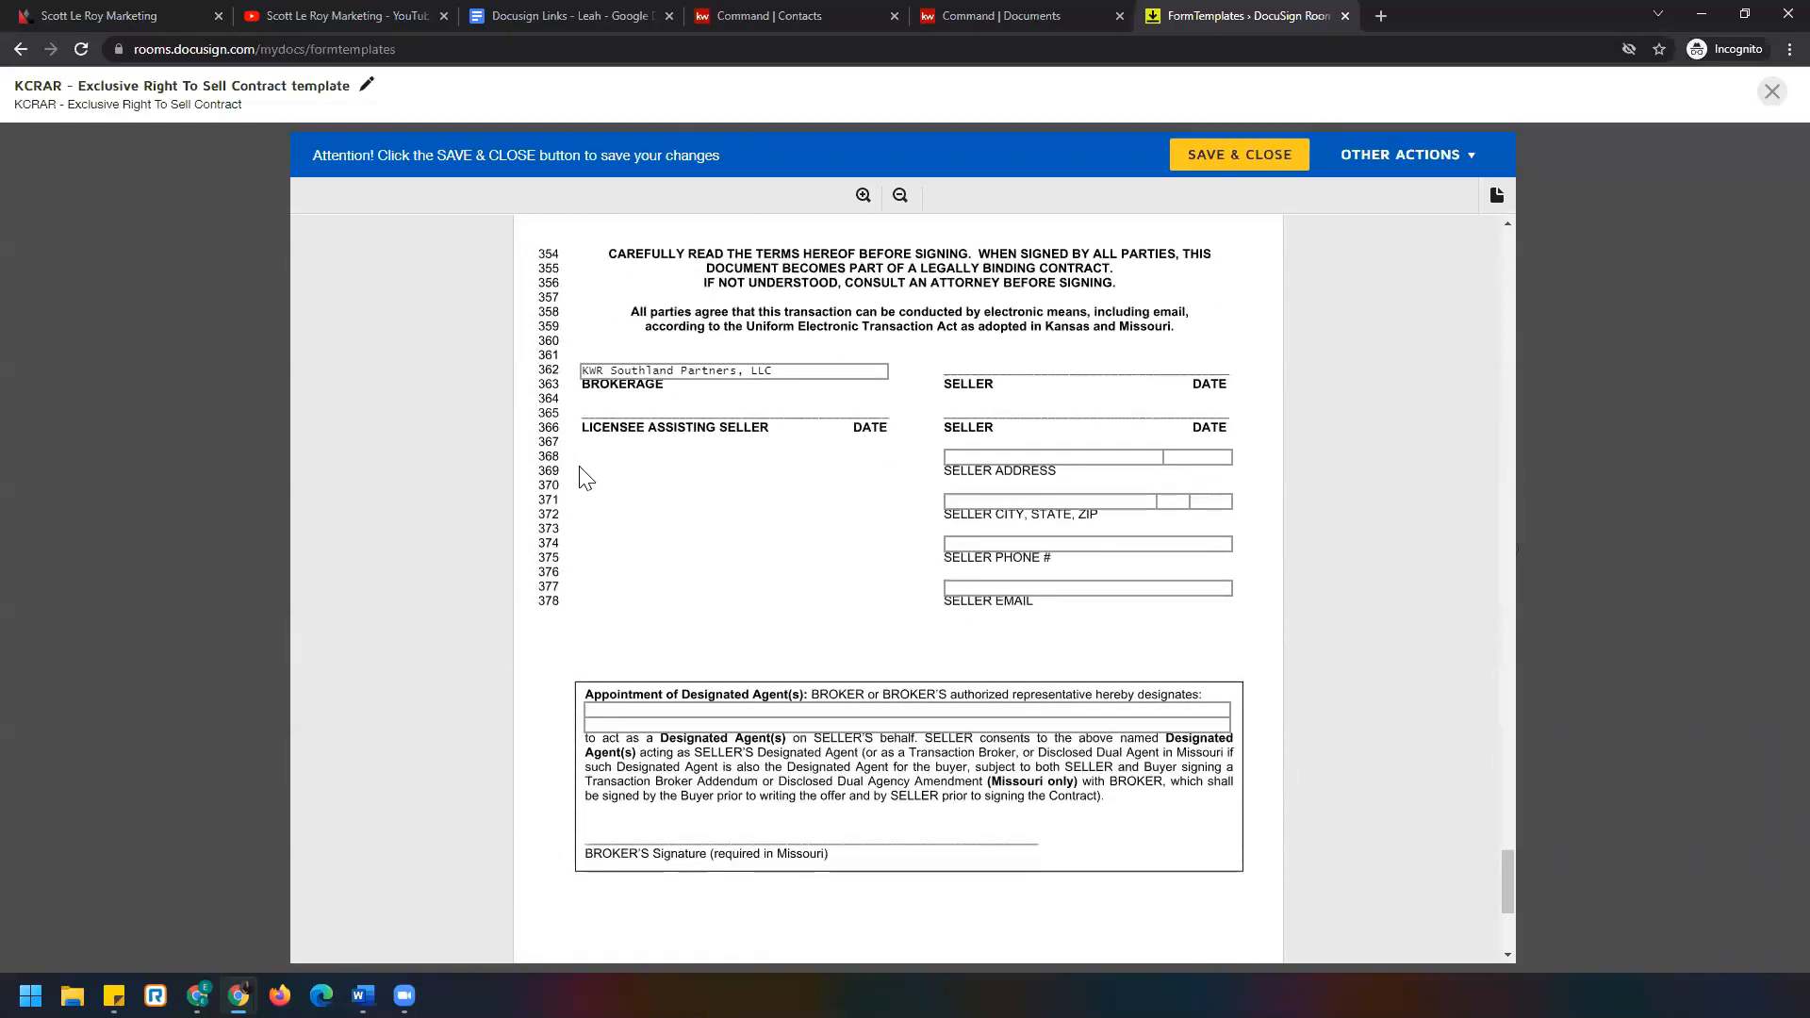
left_click(825, 710)
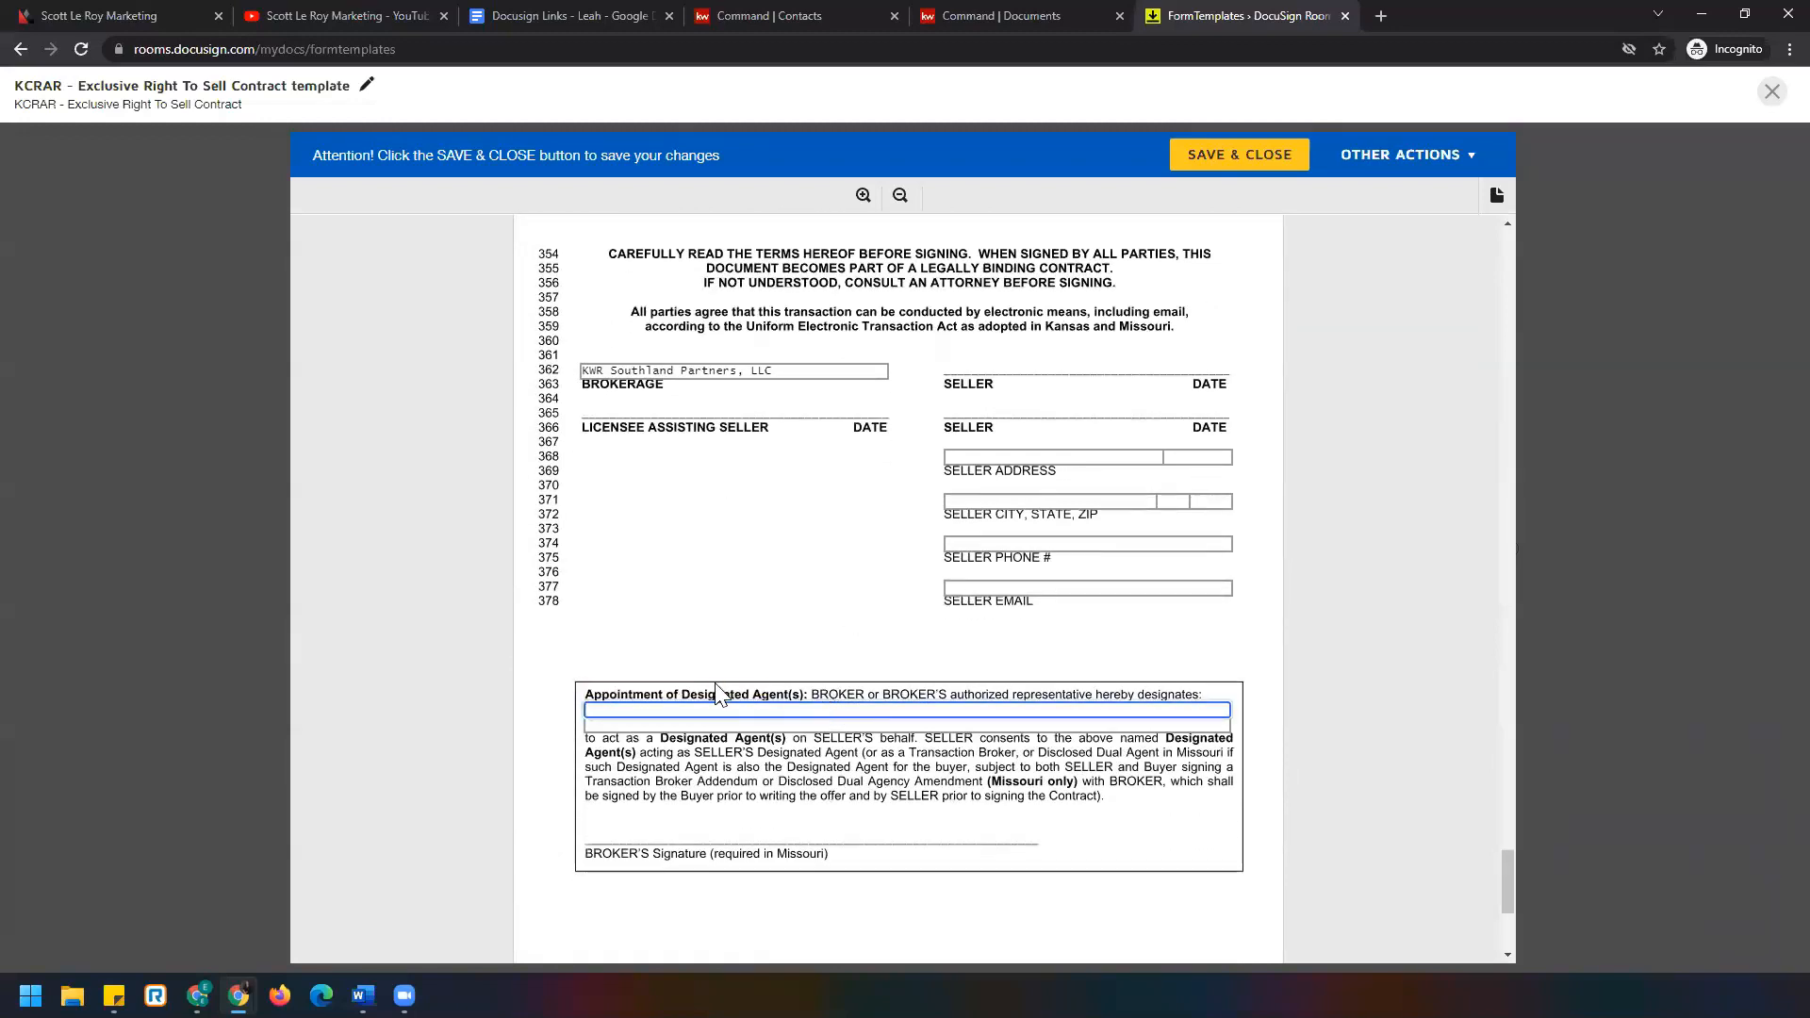
scroll(544, 648, "down", 4)
scroll(565, 650, "up", 15)
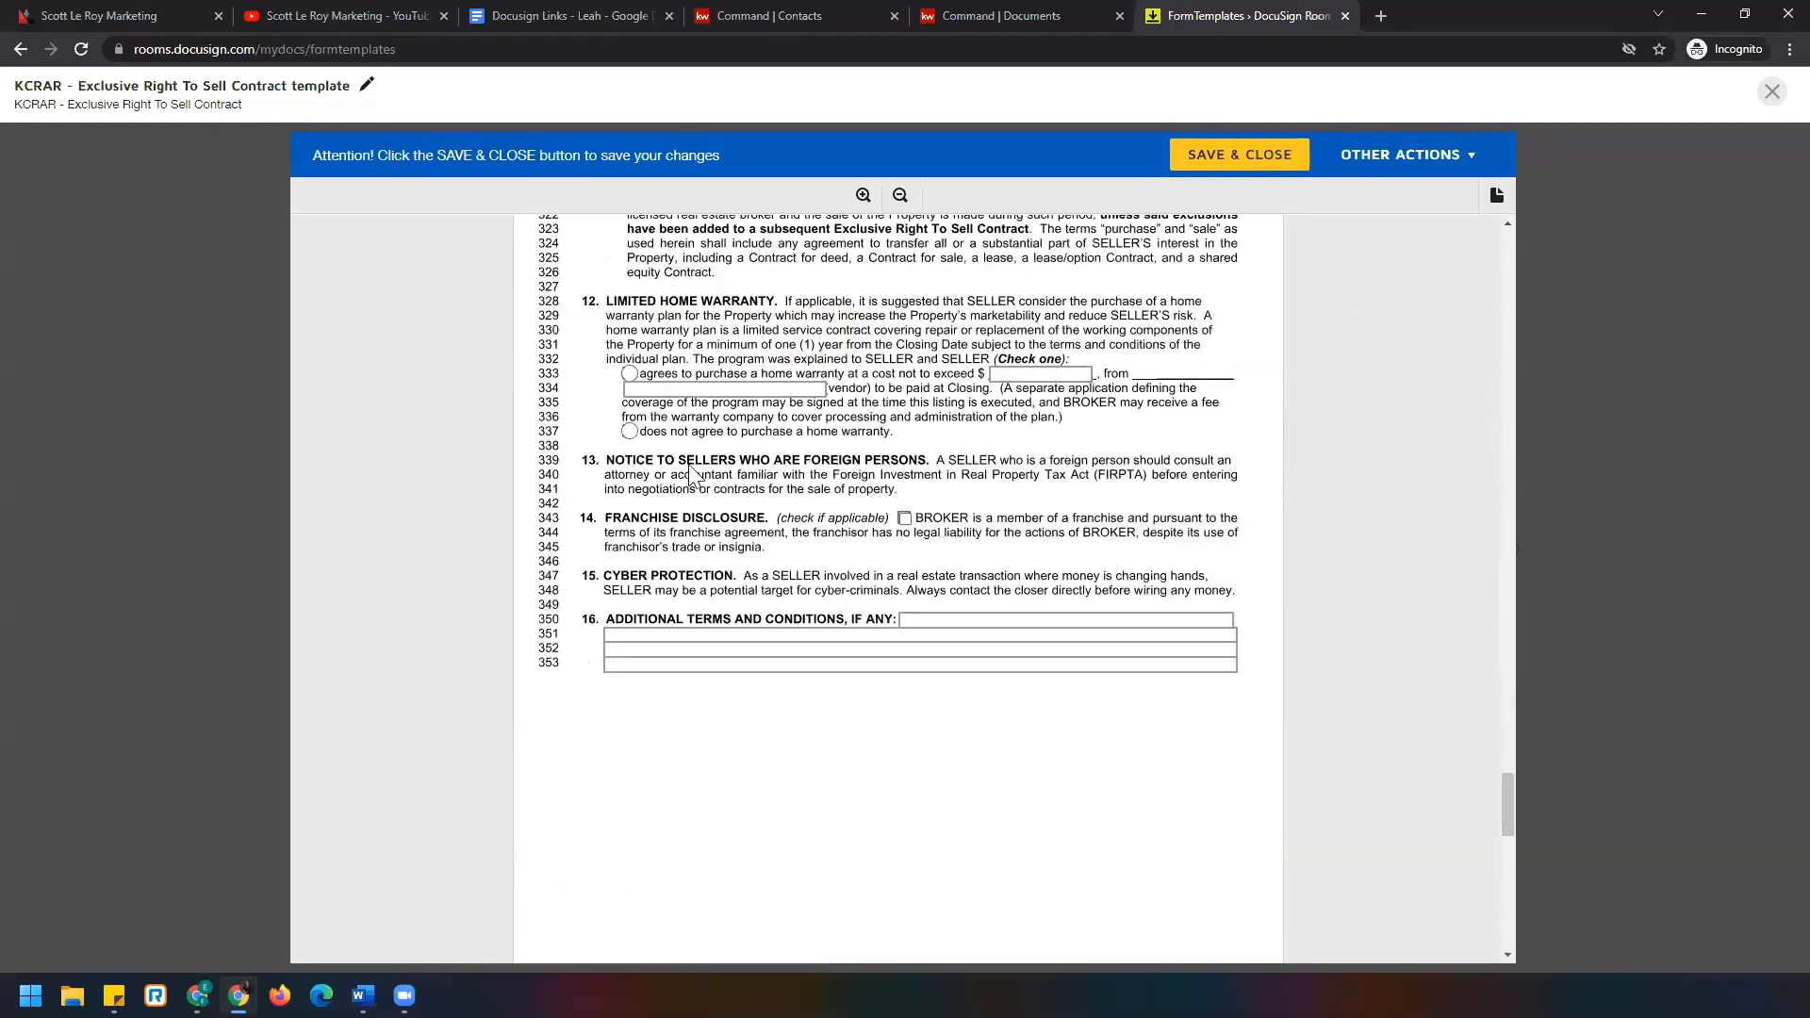
scroll(736, 349, "up", 8)
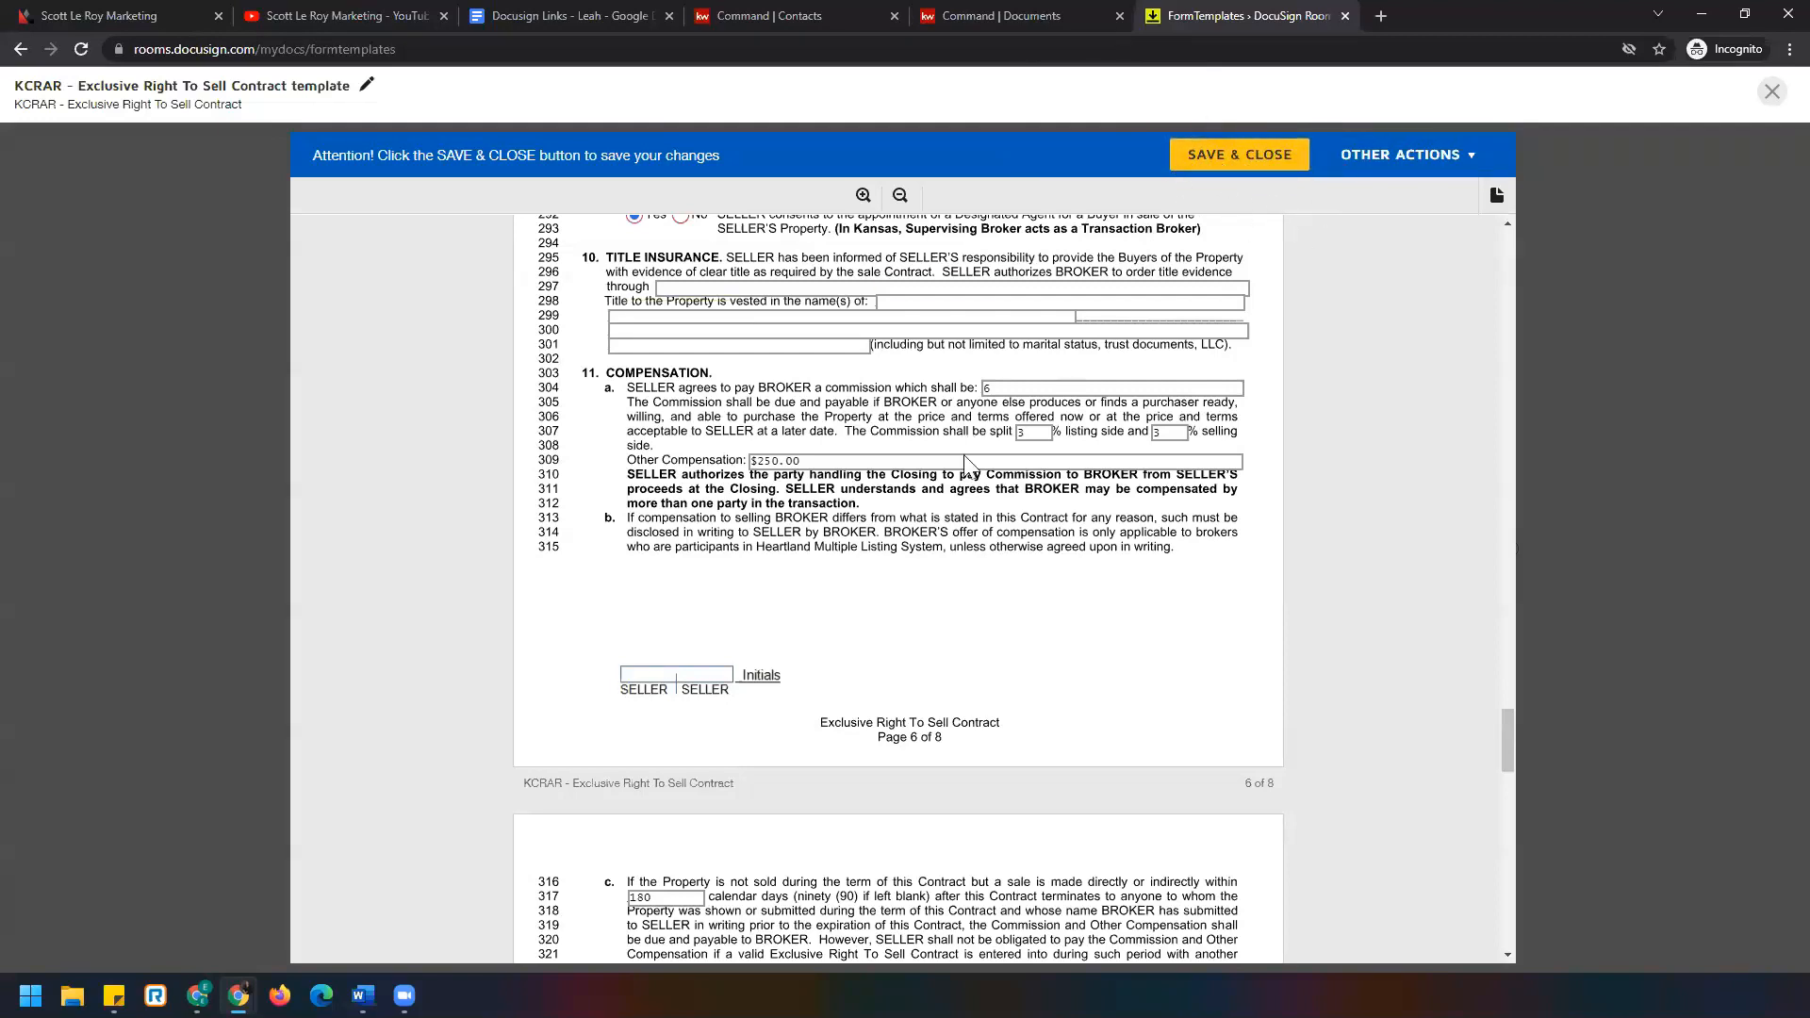
scroll(1007, 547, "up", 2)
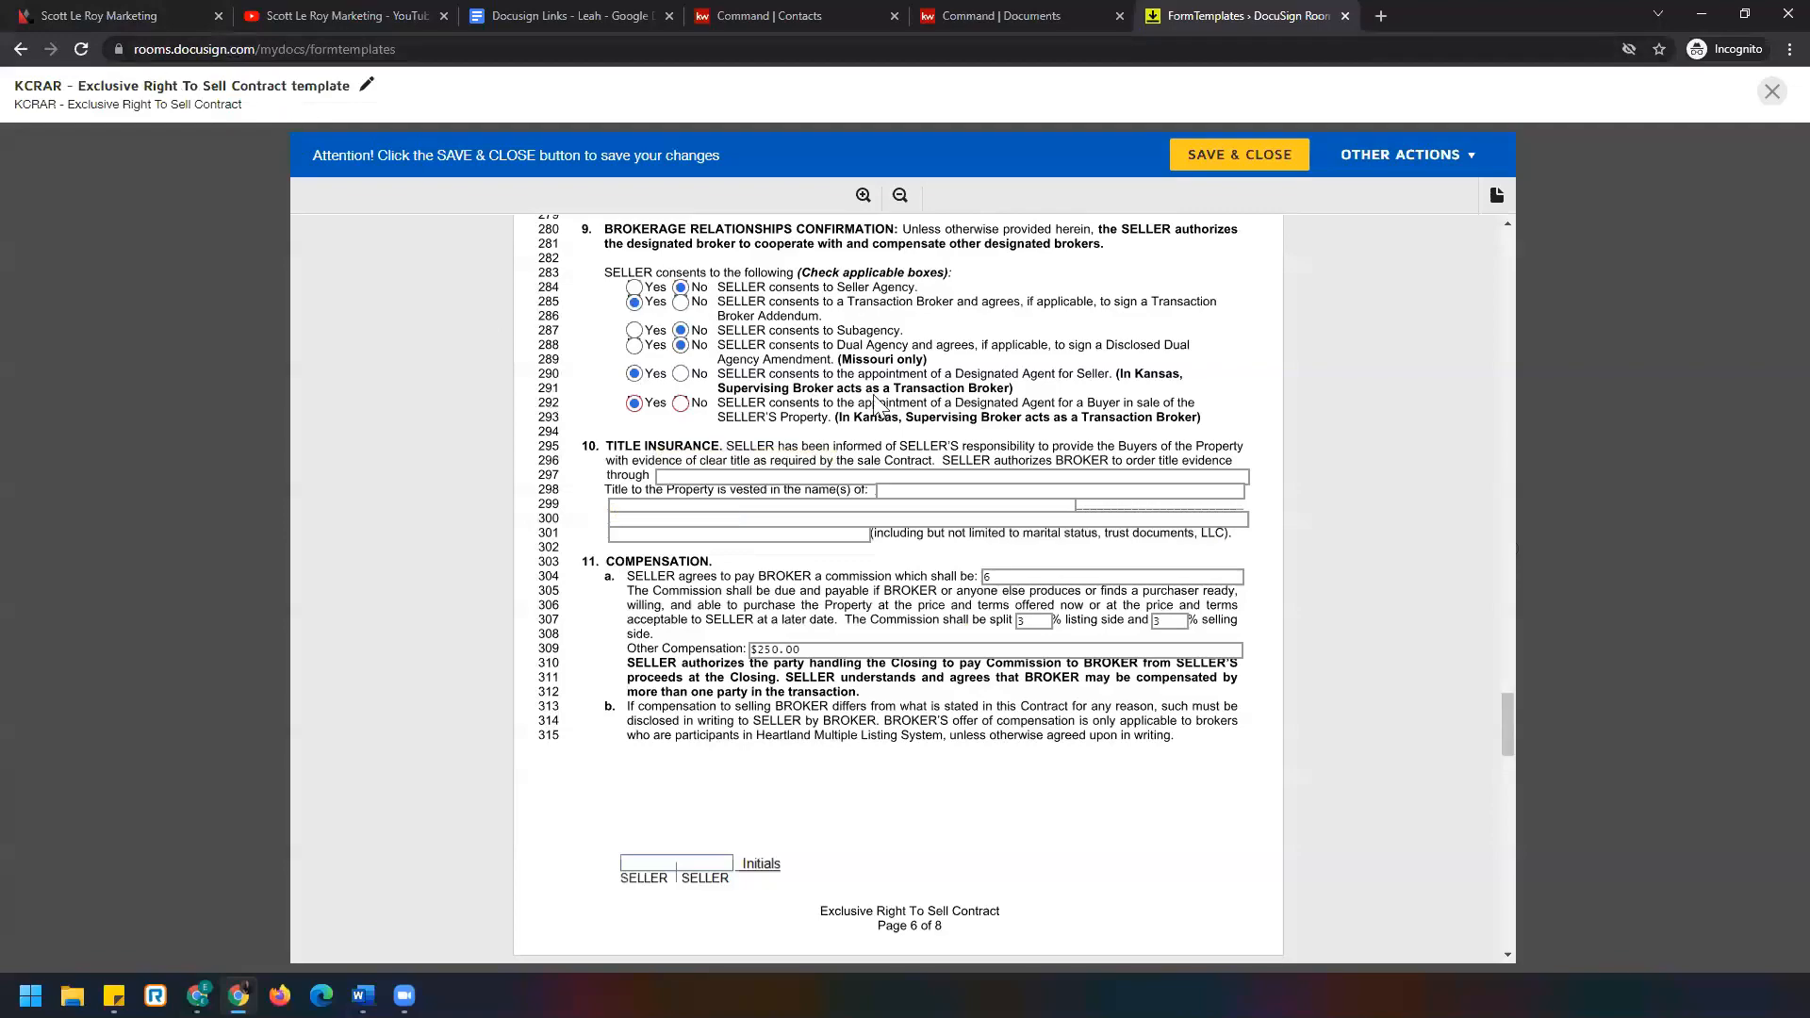
scroll(877, 406, "up", 15)
scroll(639, 485, "up", 20)
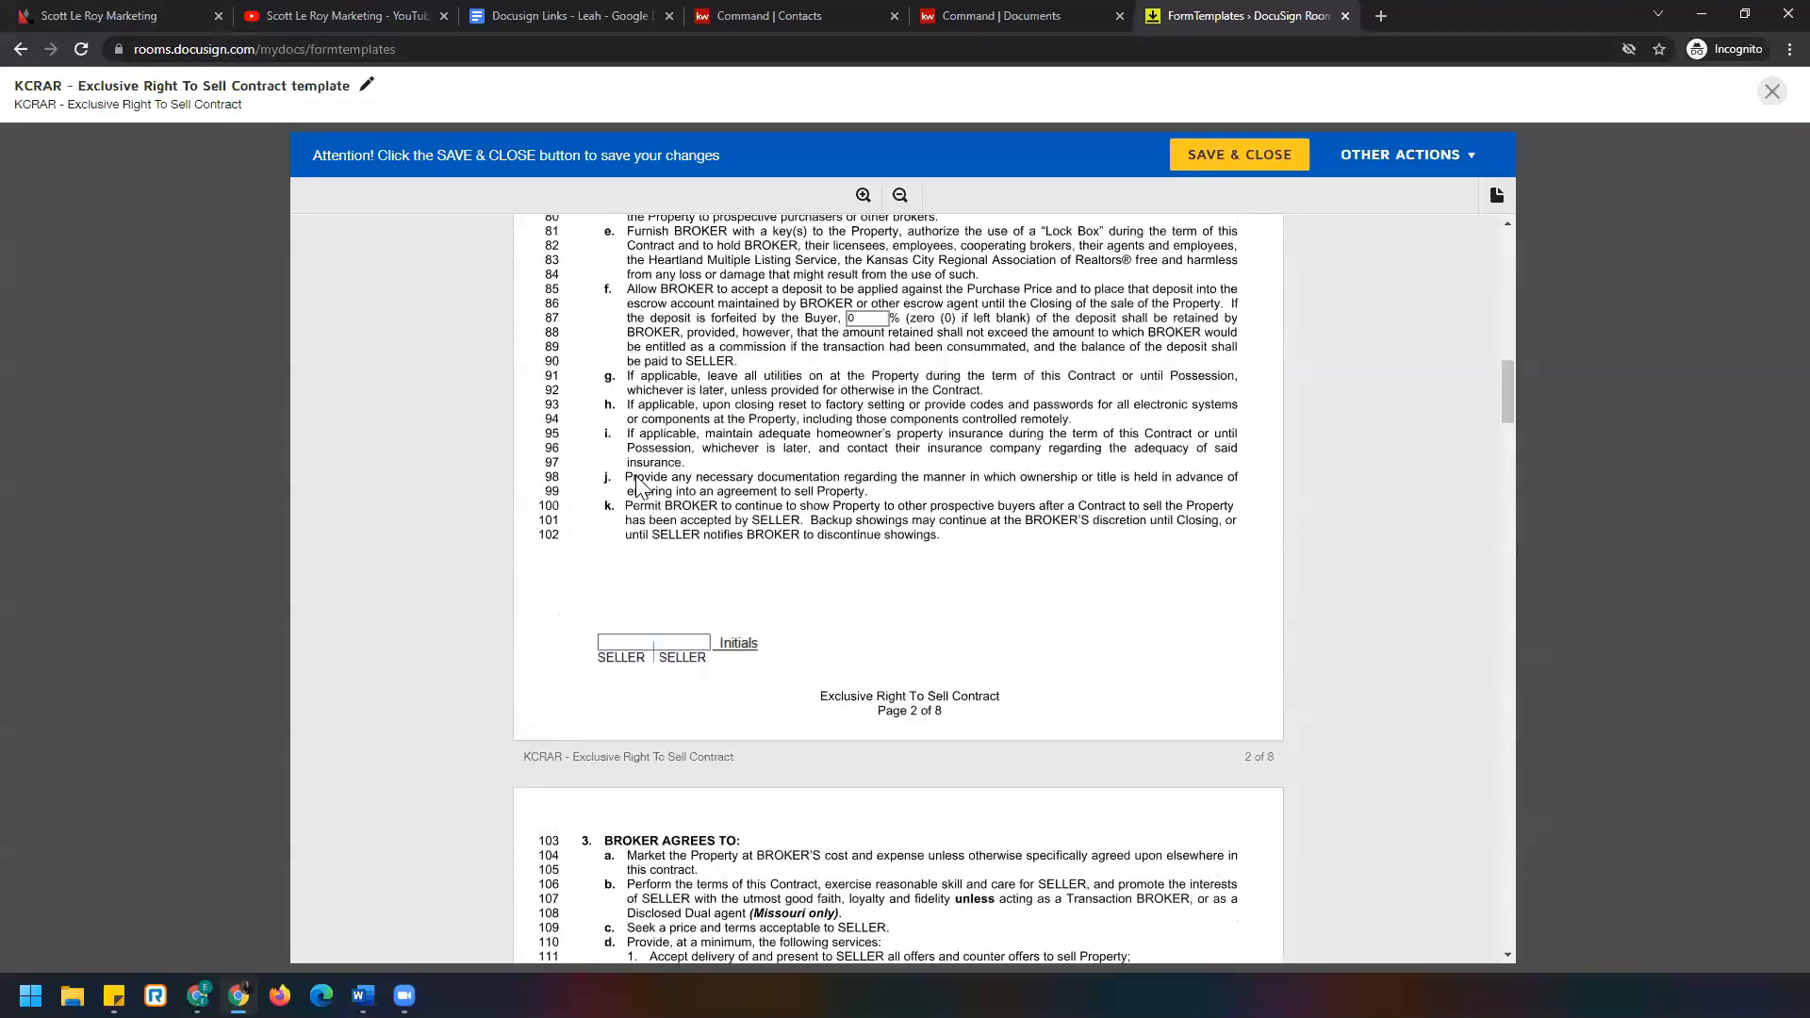
scroll(683, 542, "down", 4)
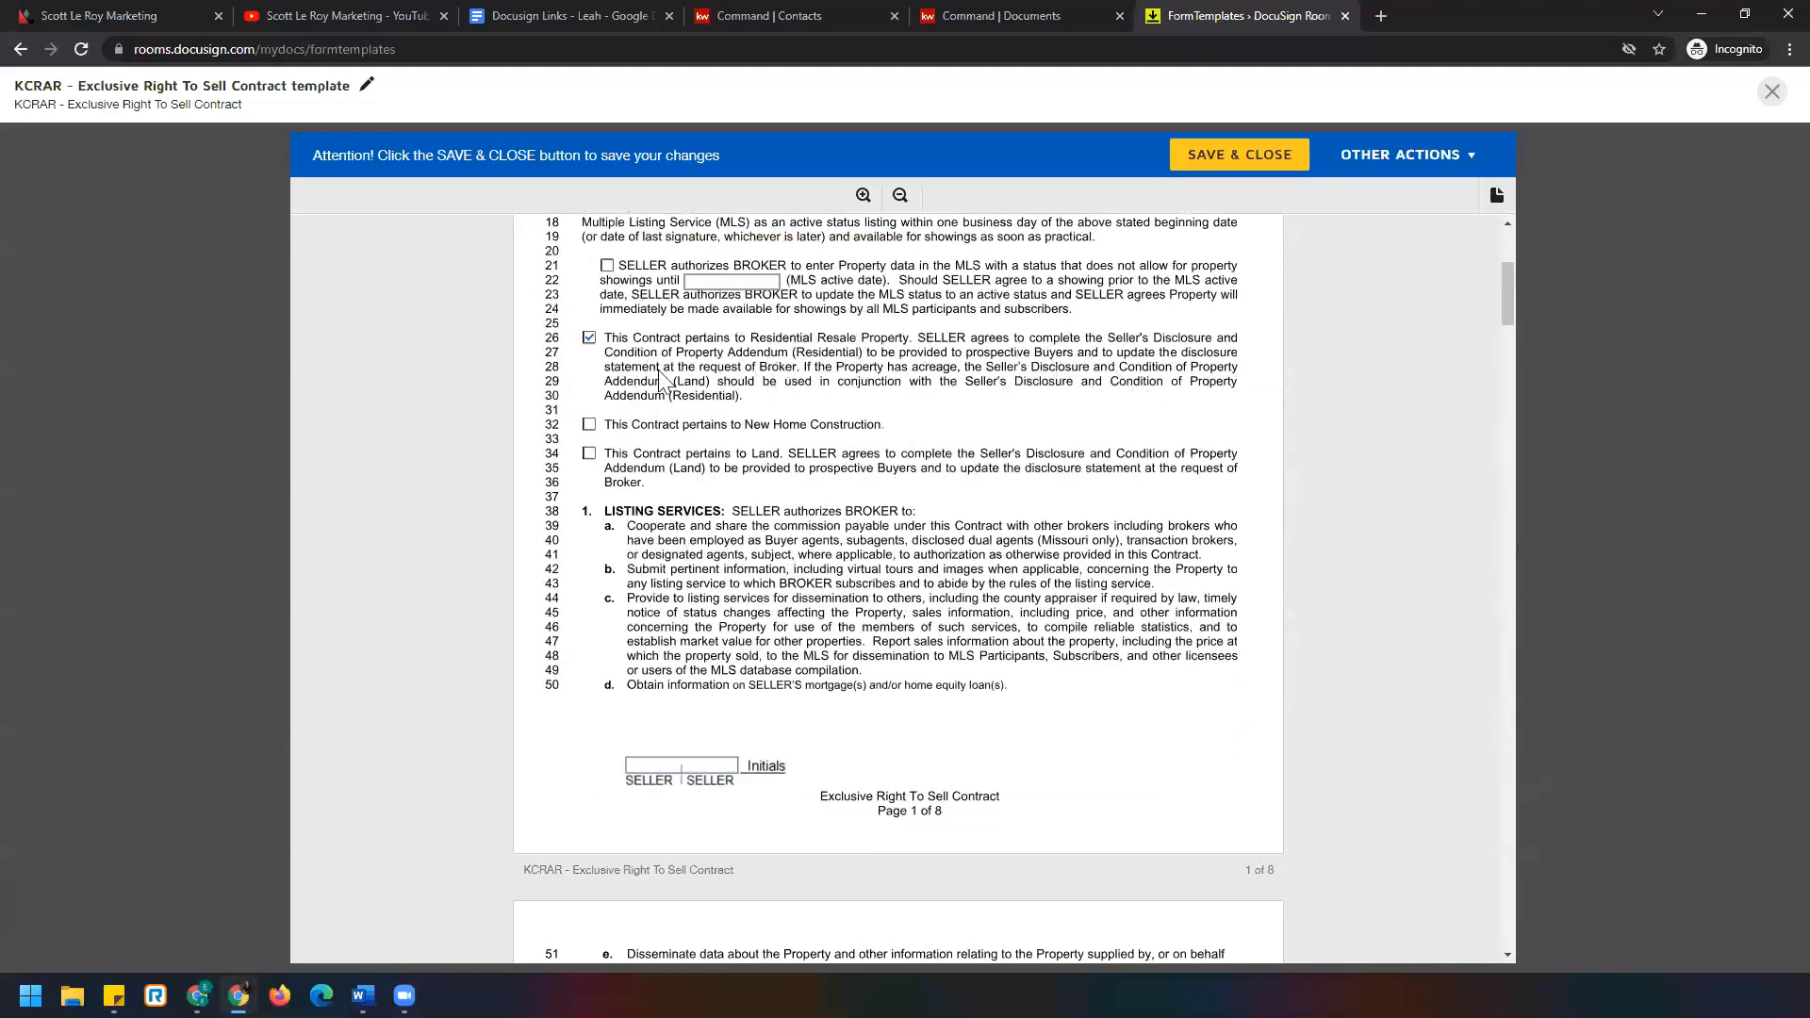
Retitle the template 'KCRAR - Exclusive Right To Sell Contract RES template' and save and close it.
left_click(366, 90)
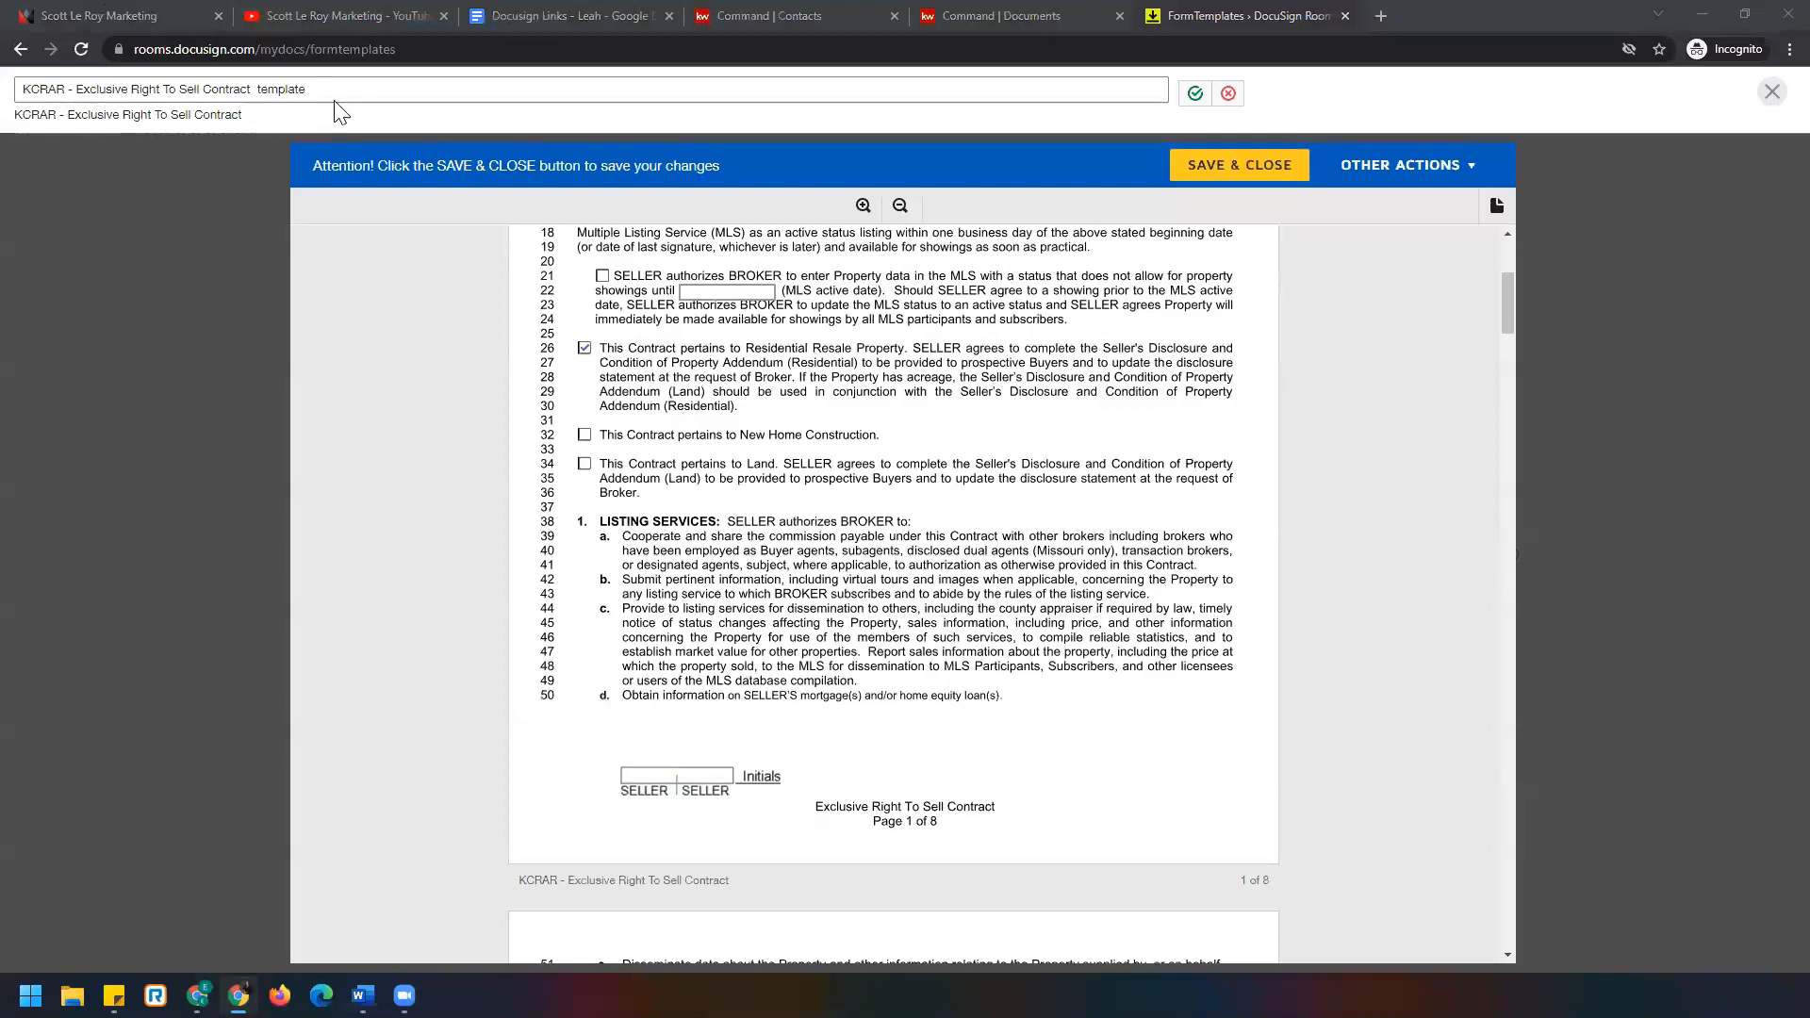
left_click(251, 90)
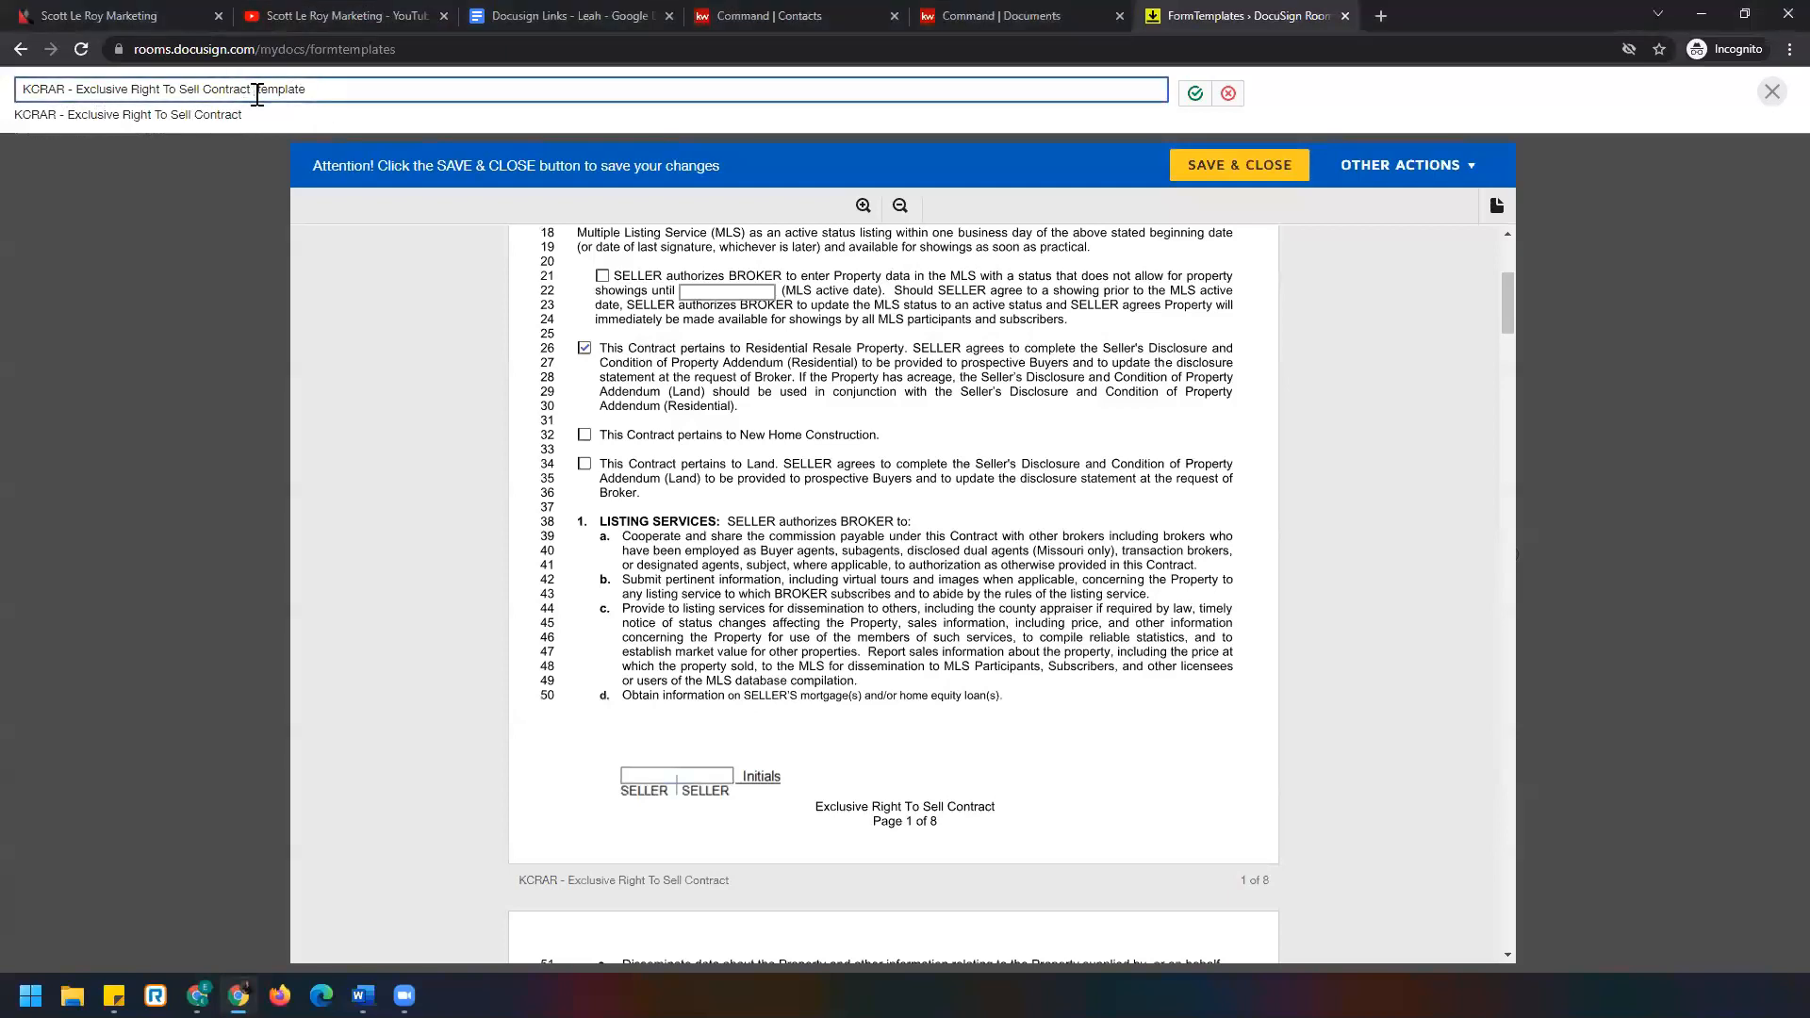
type("RES")
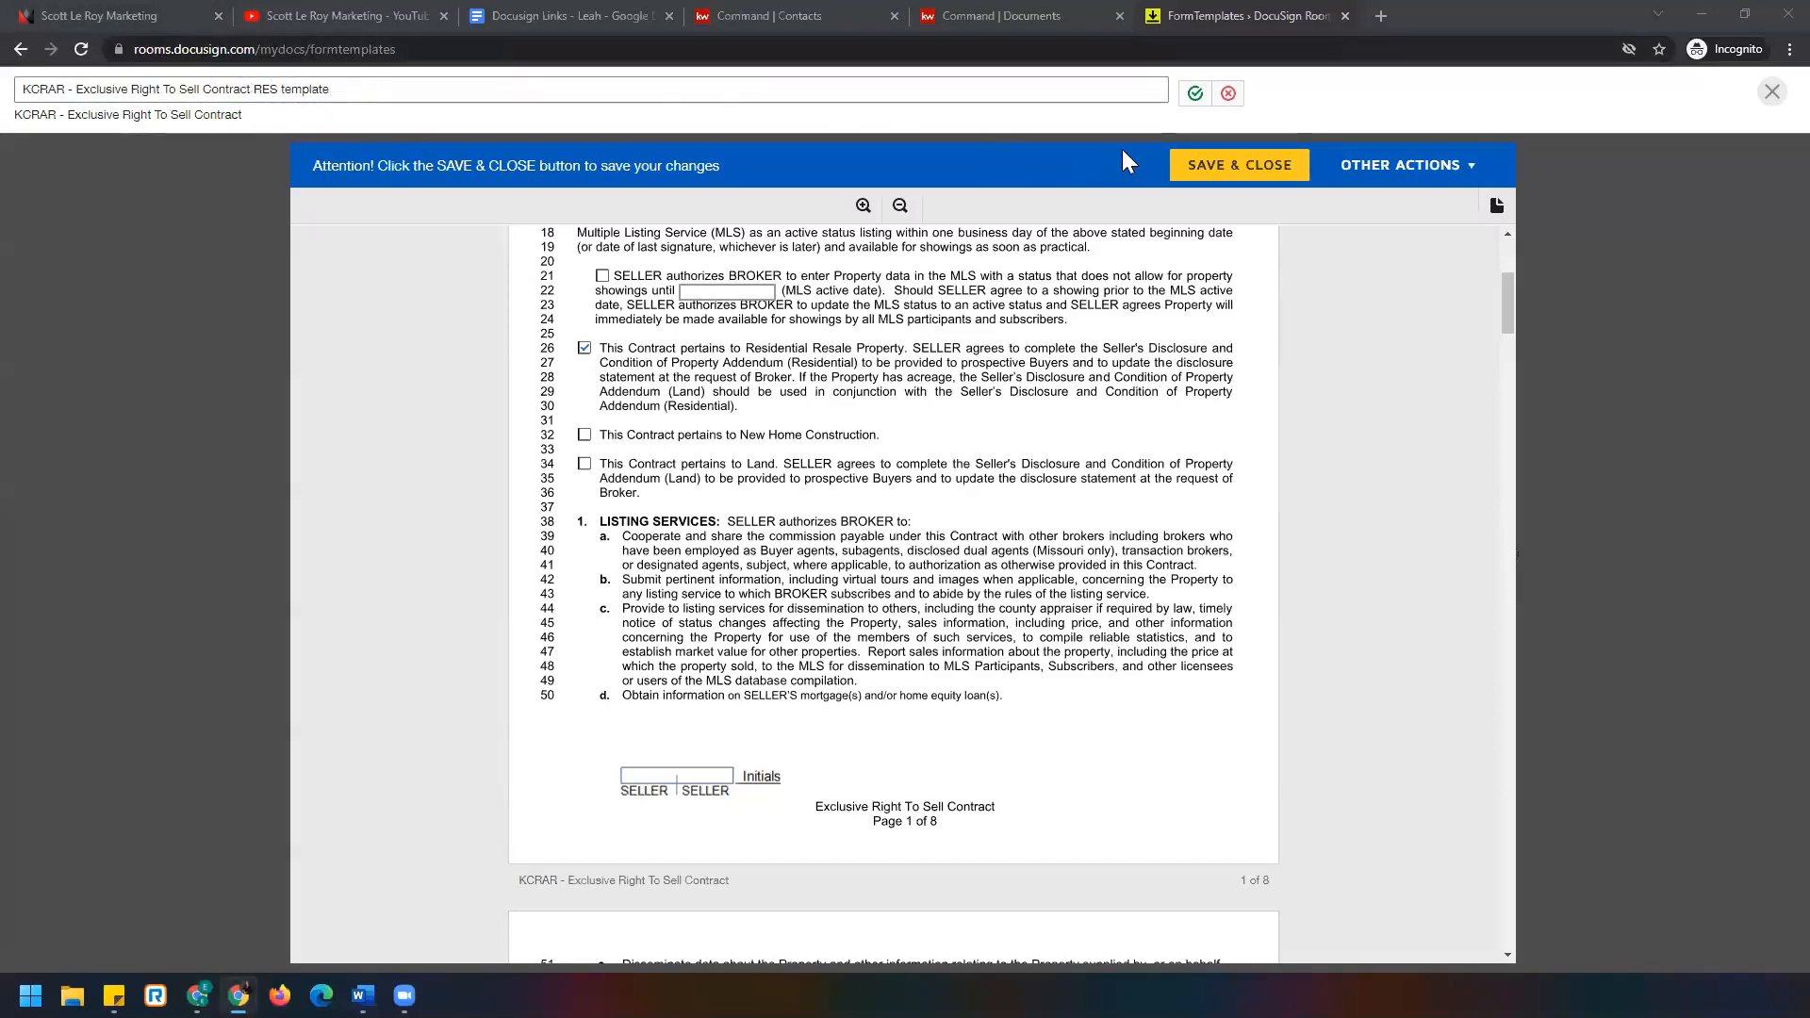
left_click(1196, 94)
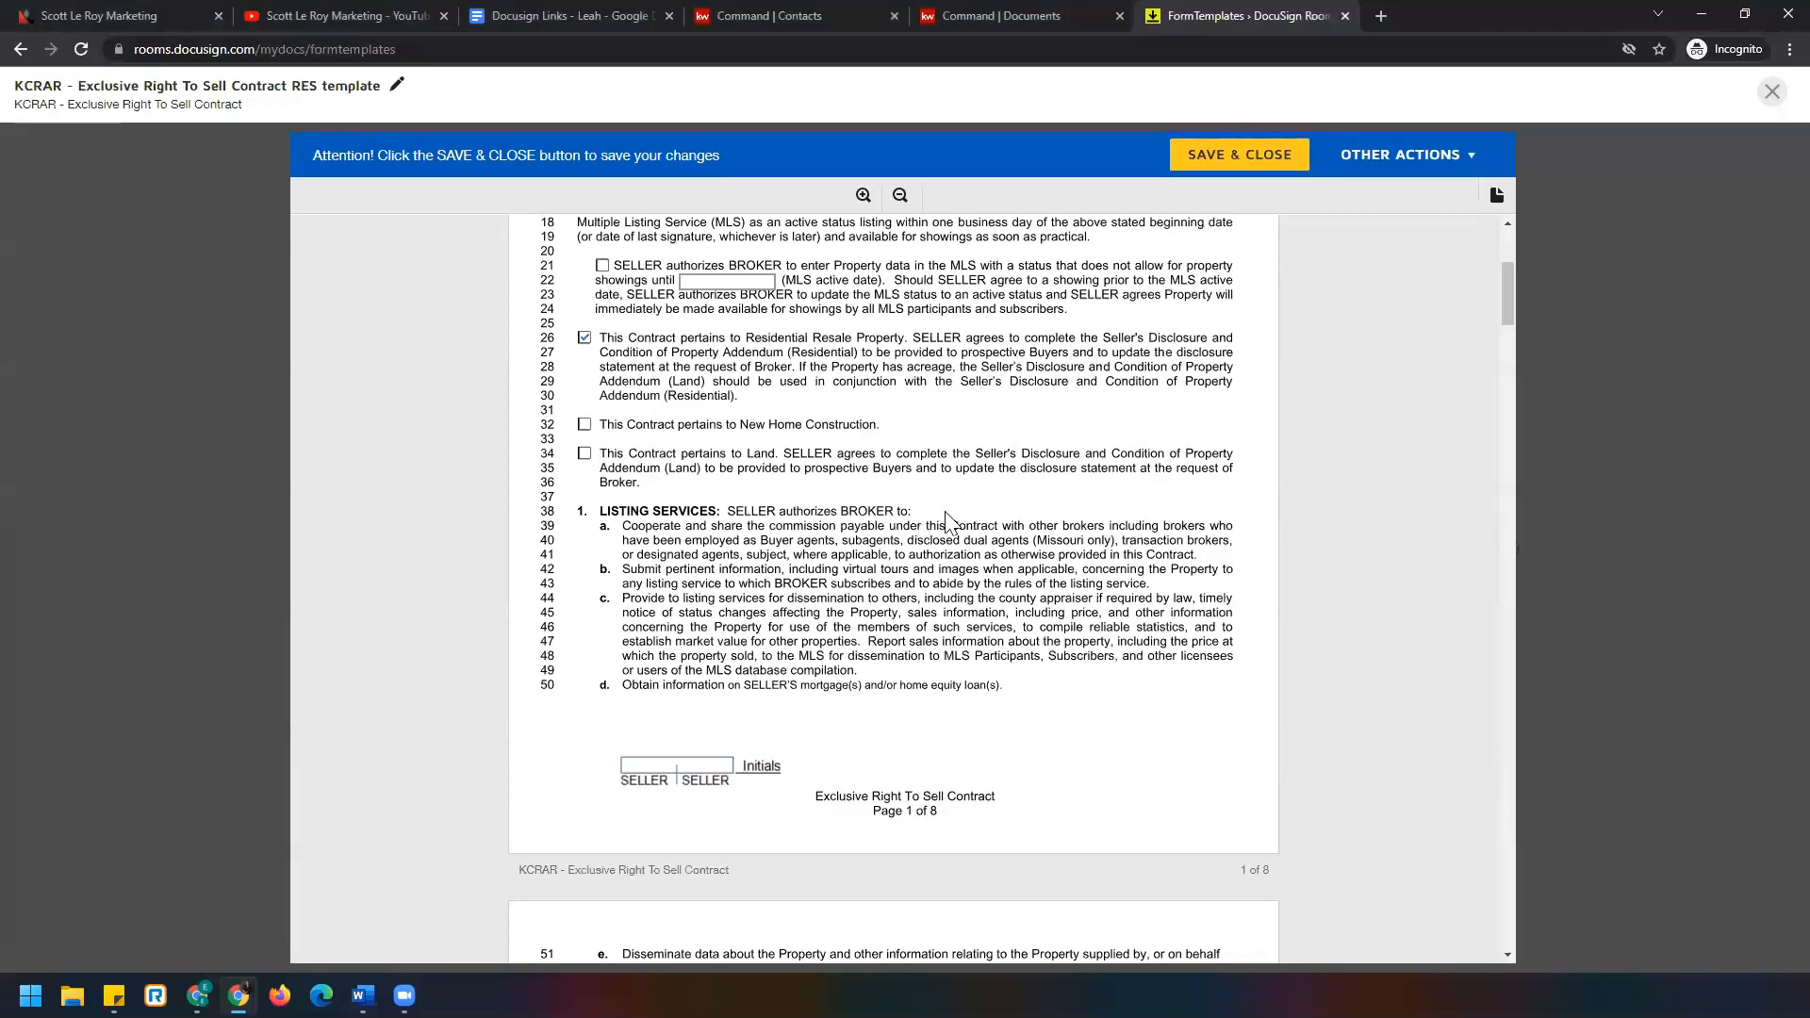
left_click(1240, 166)
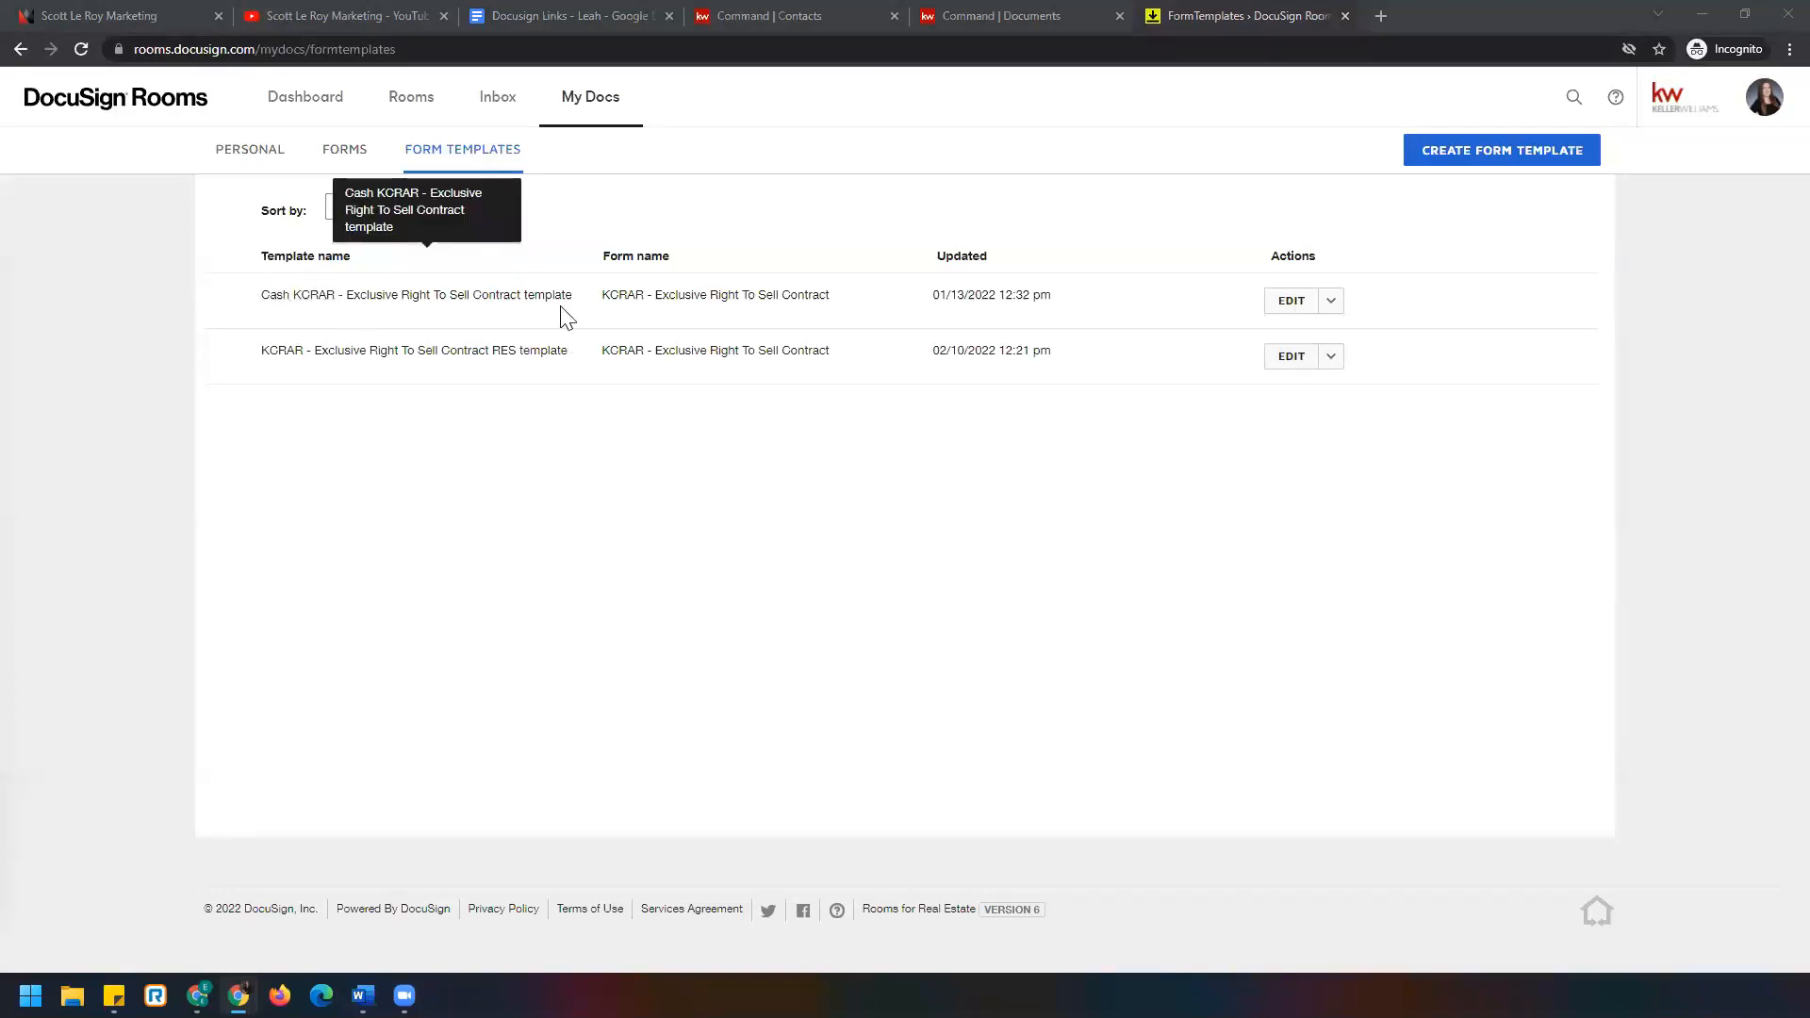
Copy the RES template from its EDIT dropdown, opening the COPY version for editing.
left_click(1331, 358)
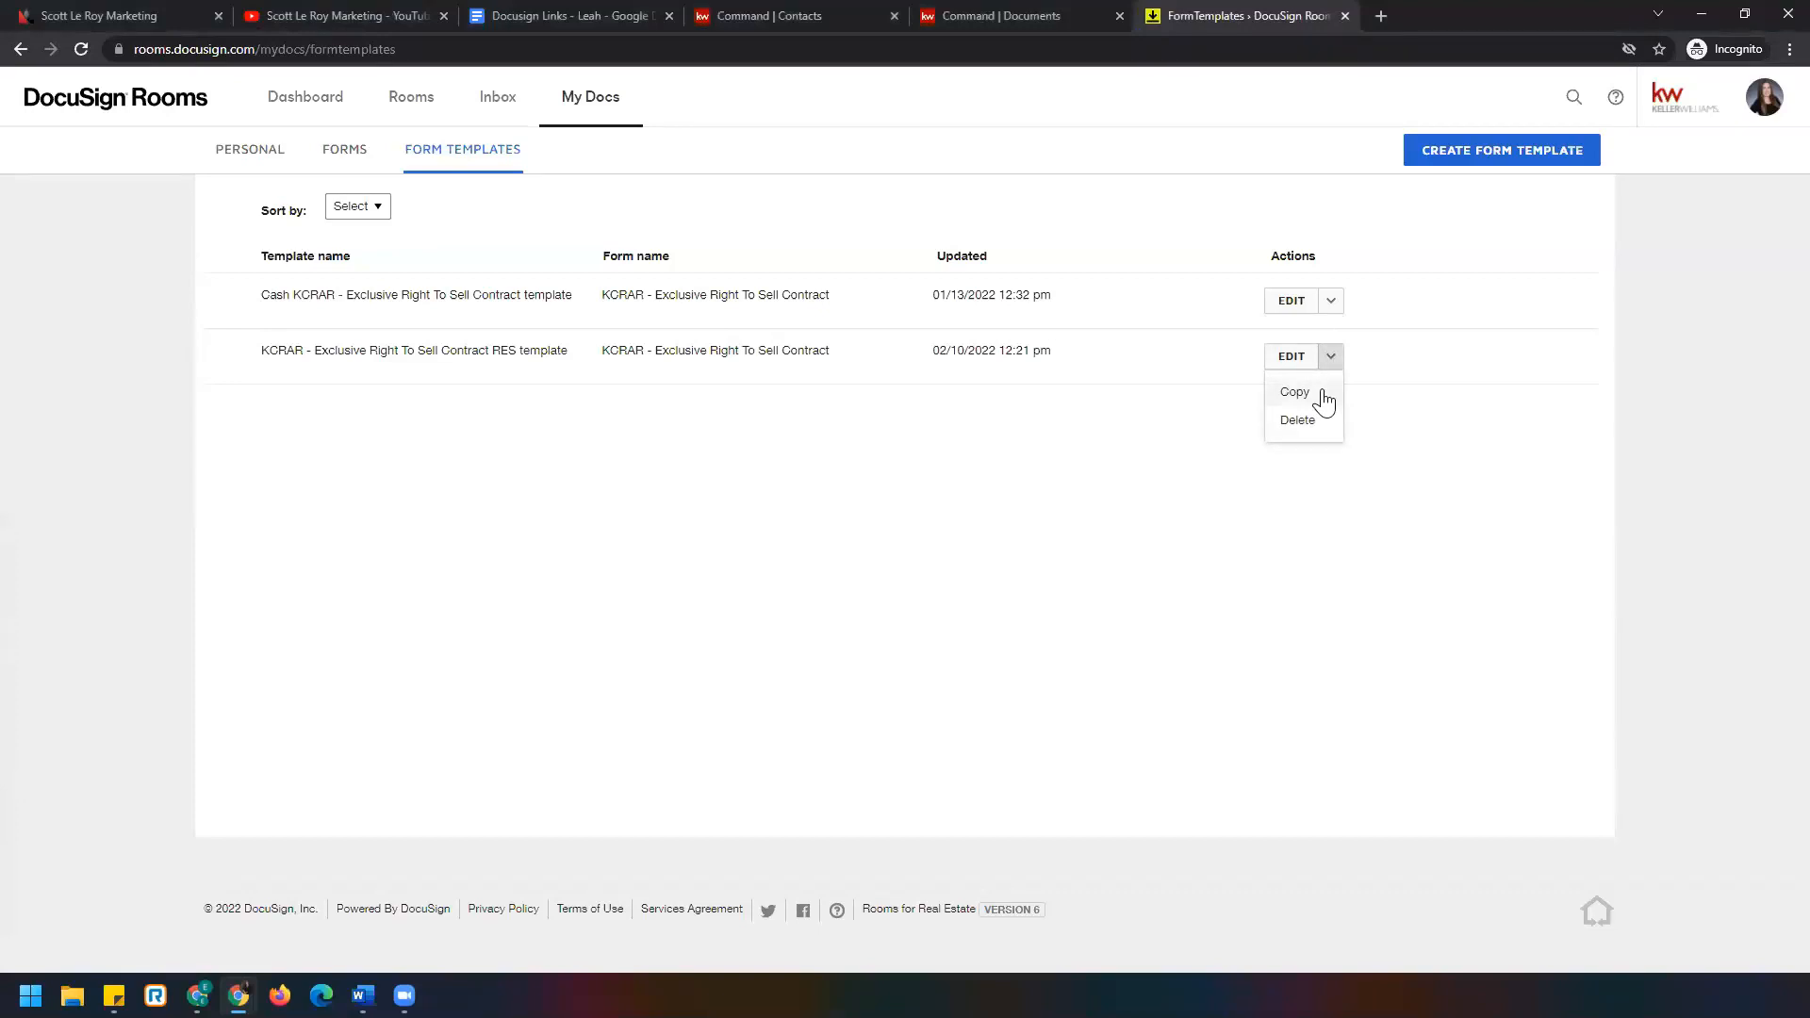
double_click(495, 350)
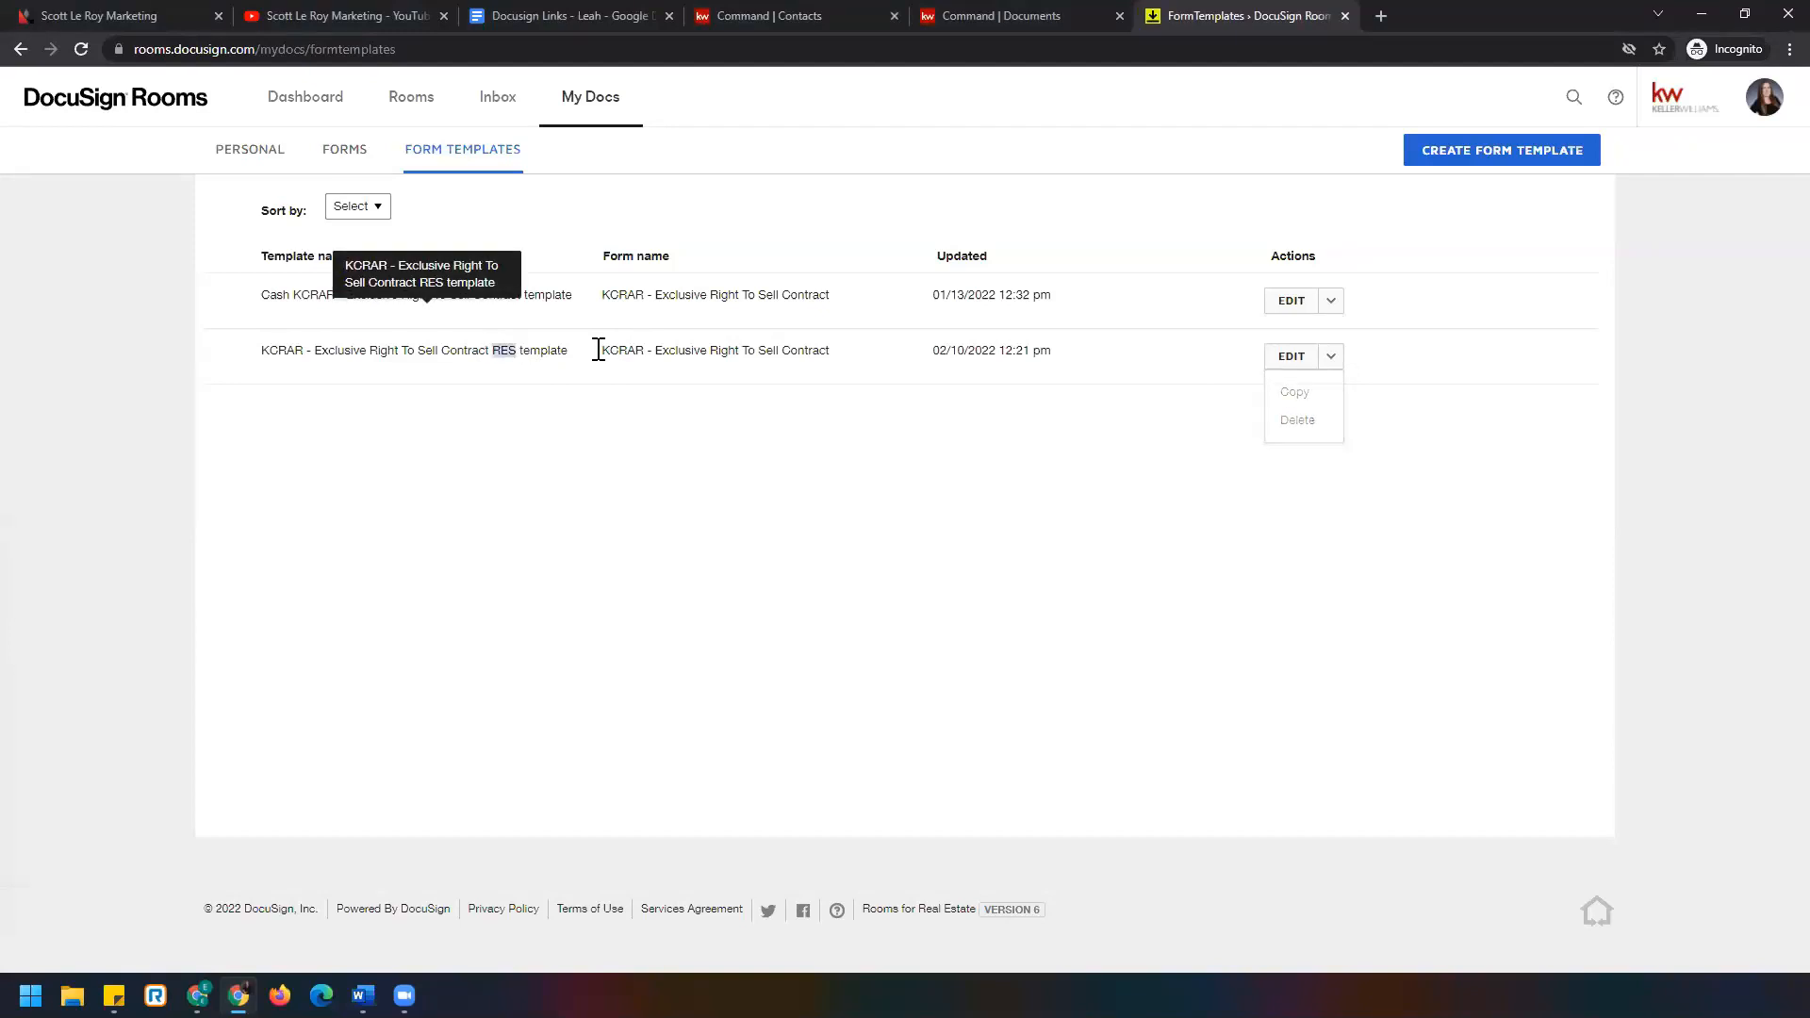
left_click(1330, 361)
left_click(1323, 394)
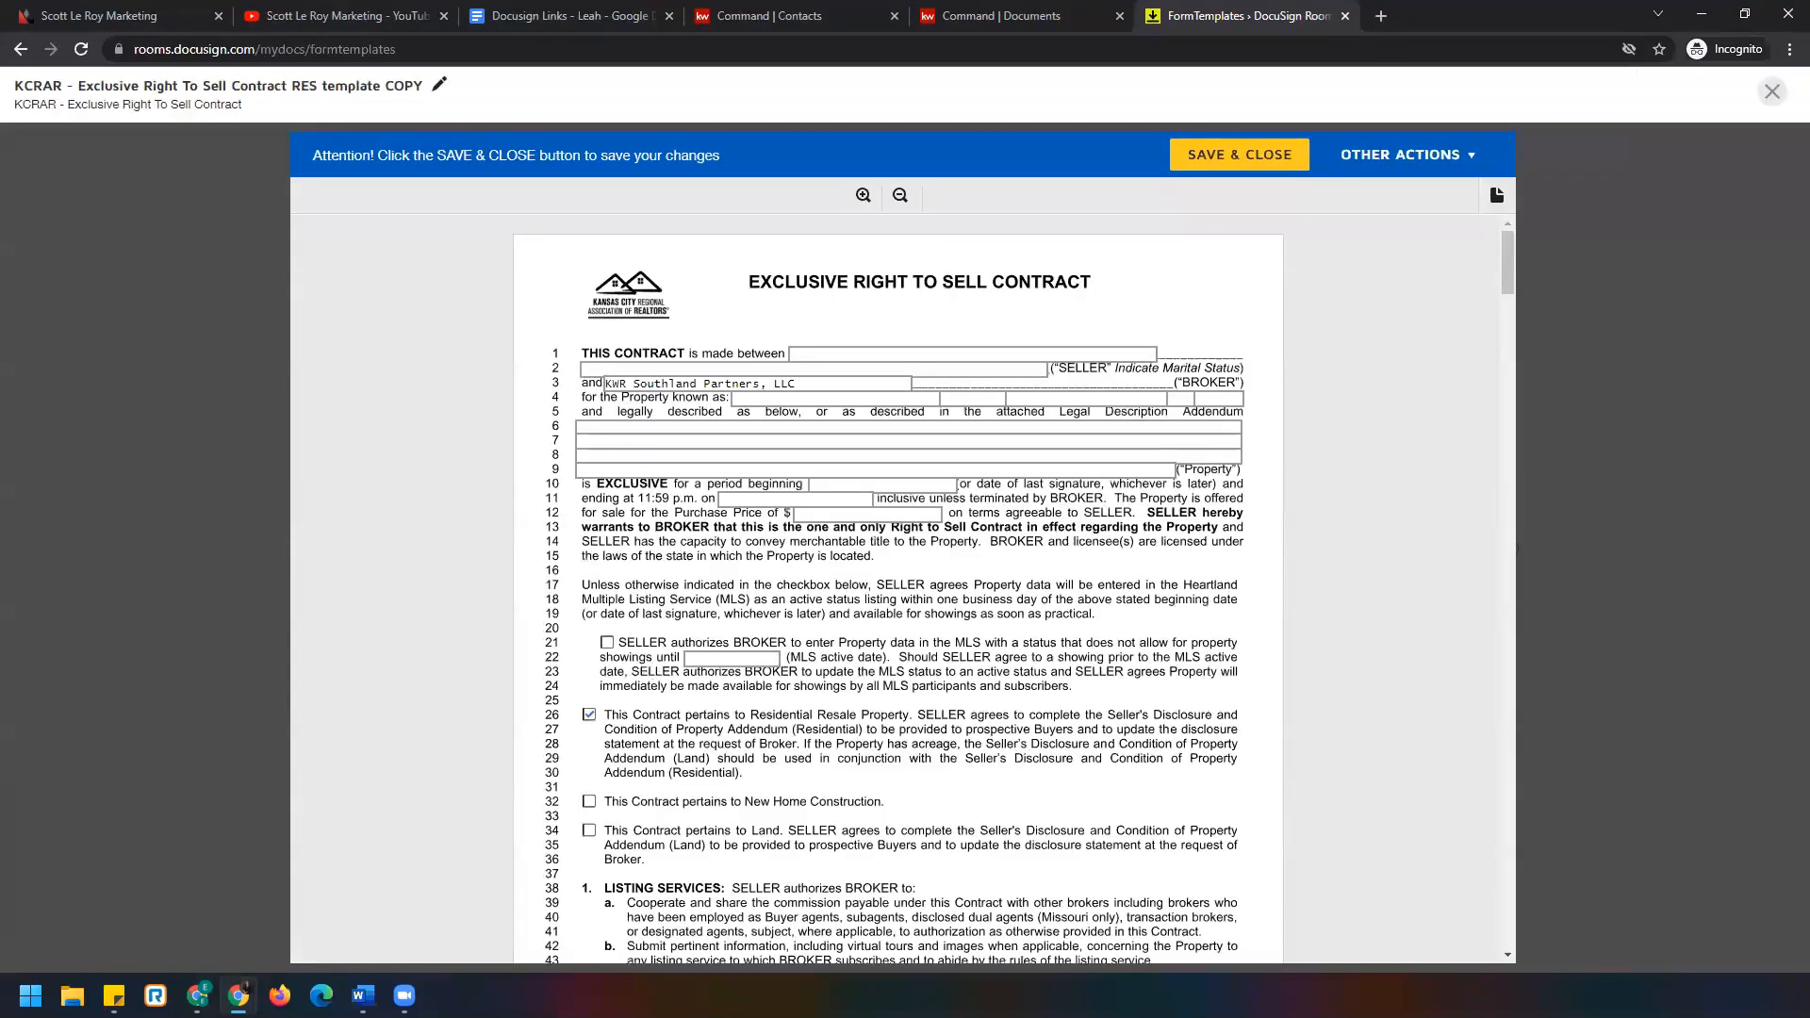
Swap Residential Resale for New Home Construction, retitle as the NEW template, and save.
left_click(589, 714)
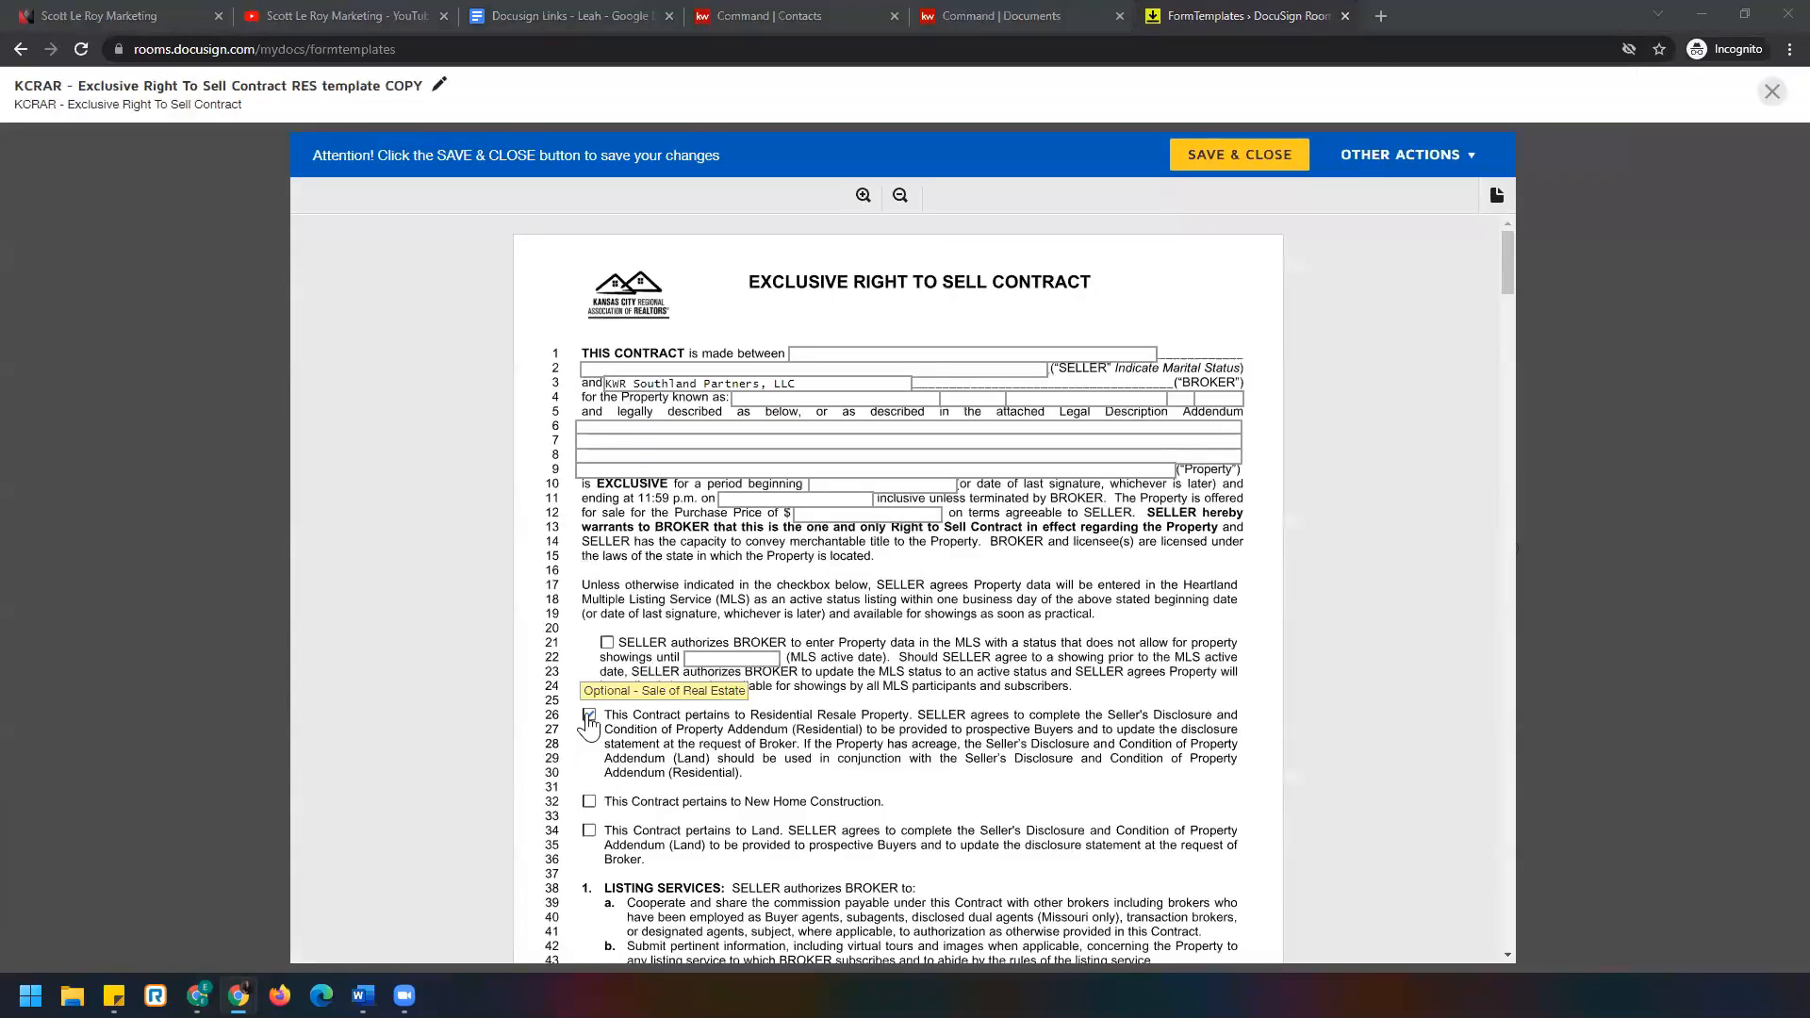
left_click(591, 802)
left_click(440, 86)
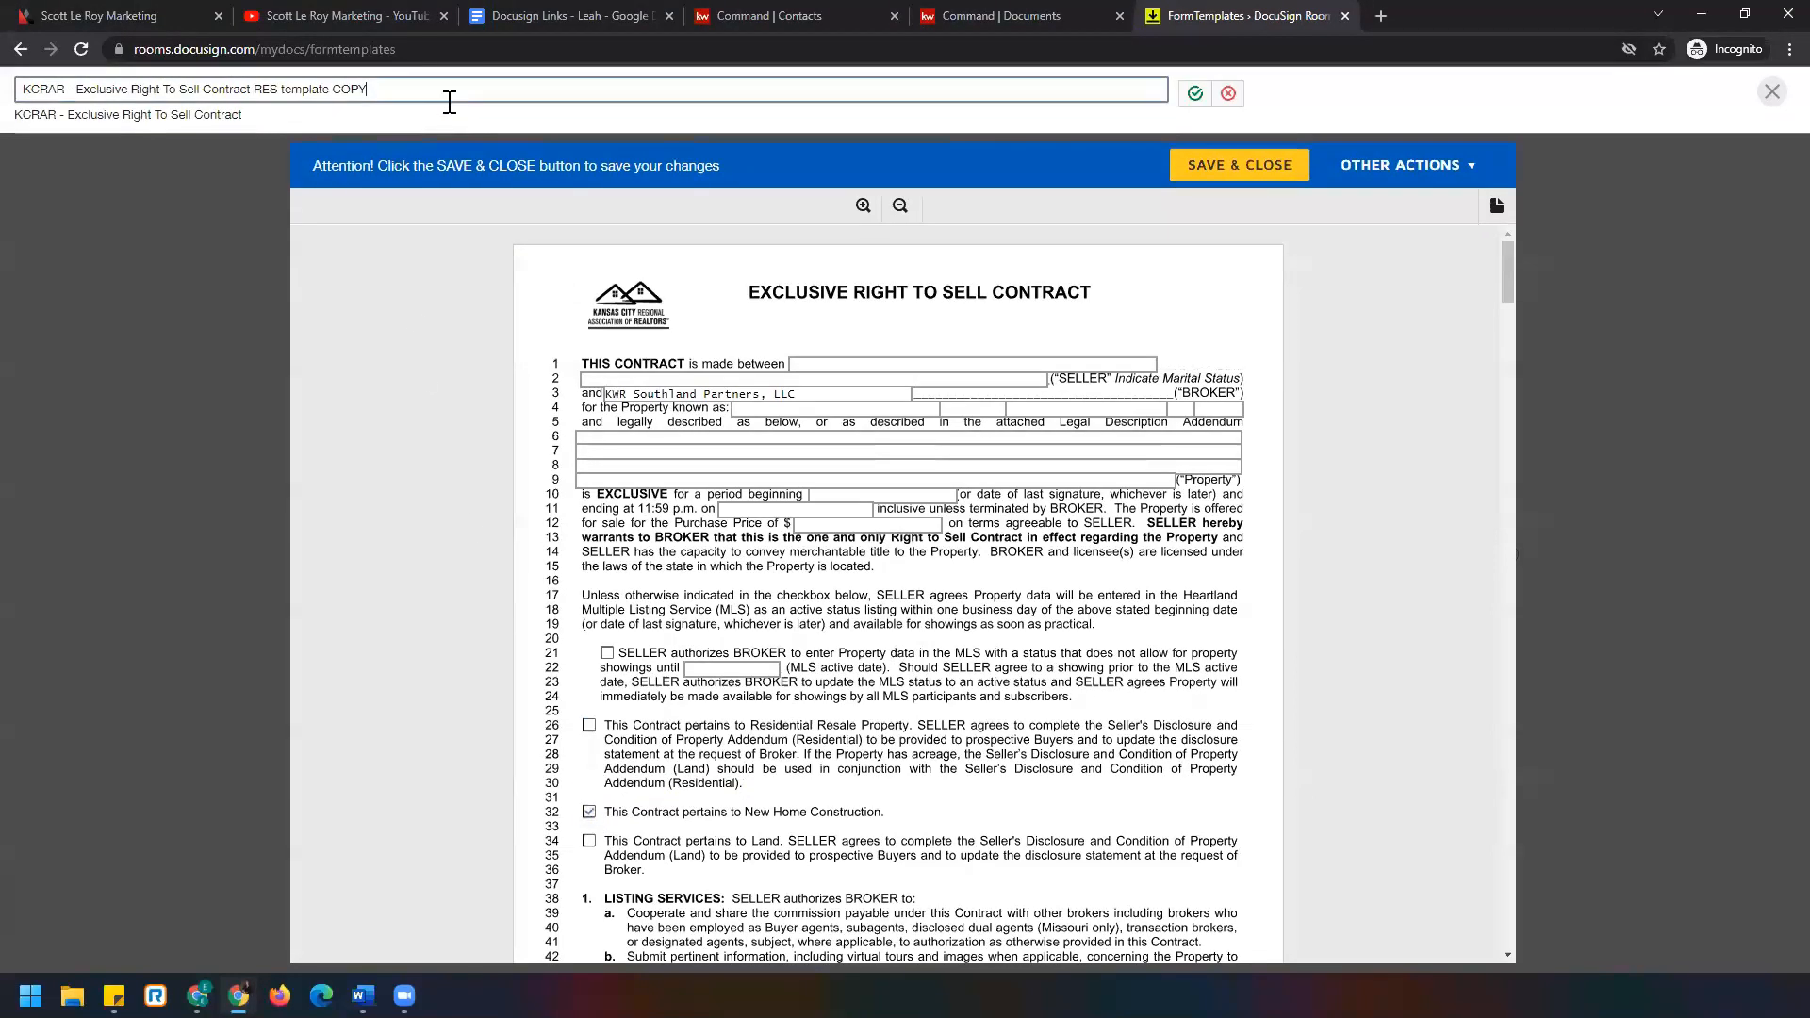
left_click_drag(377, 90, 338, 90)
key("BackSpace")
double_click(267, 91)
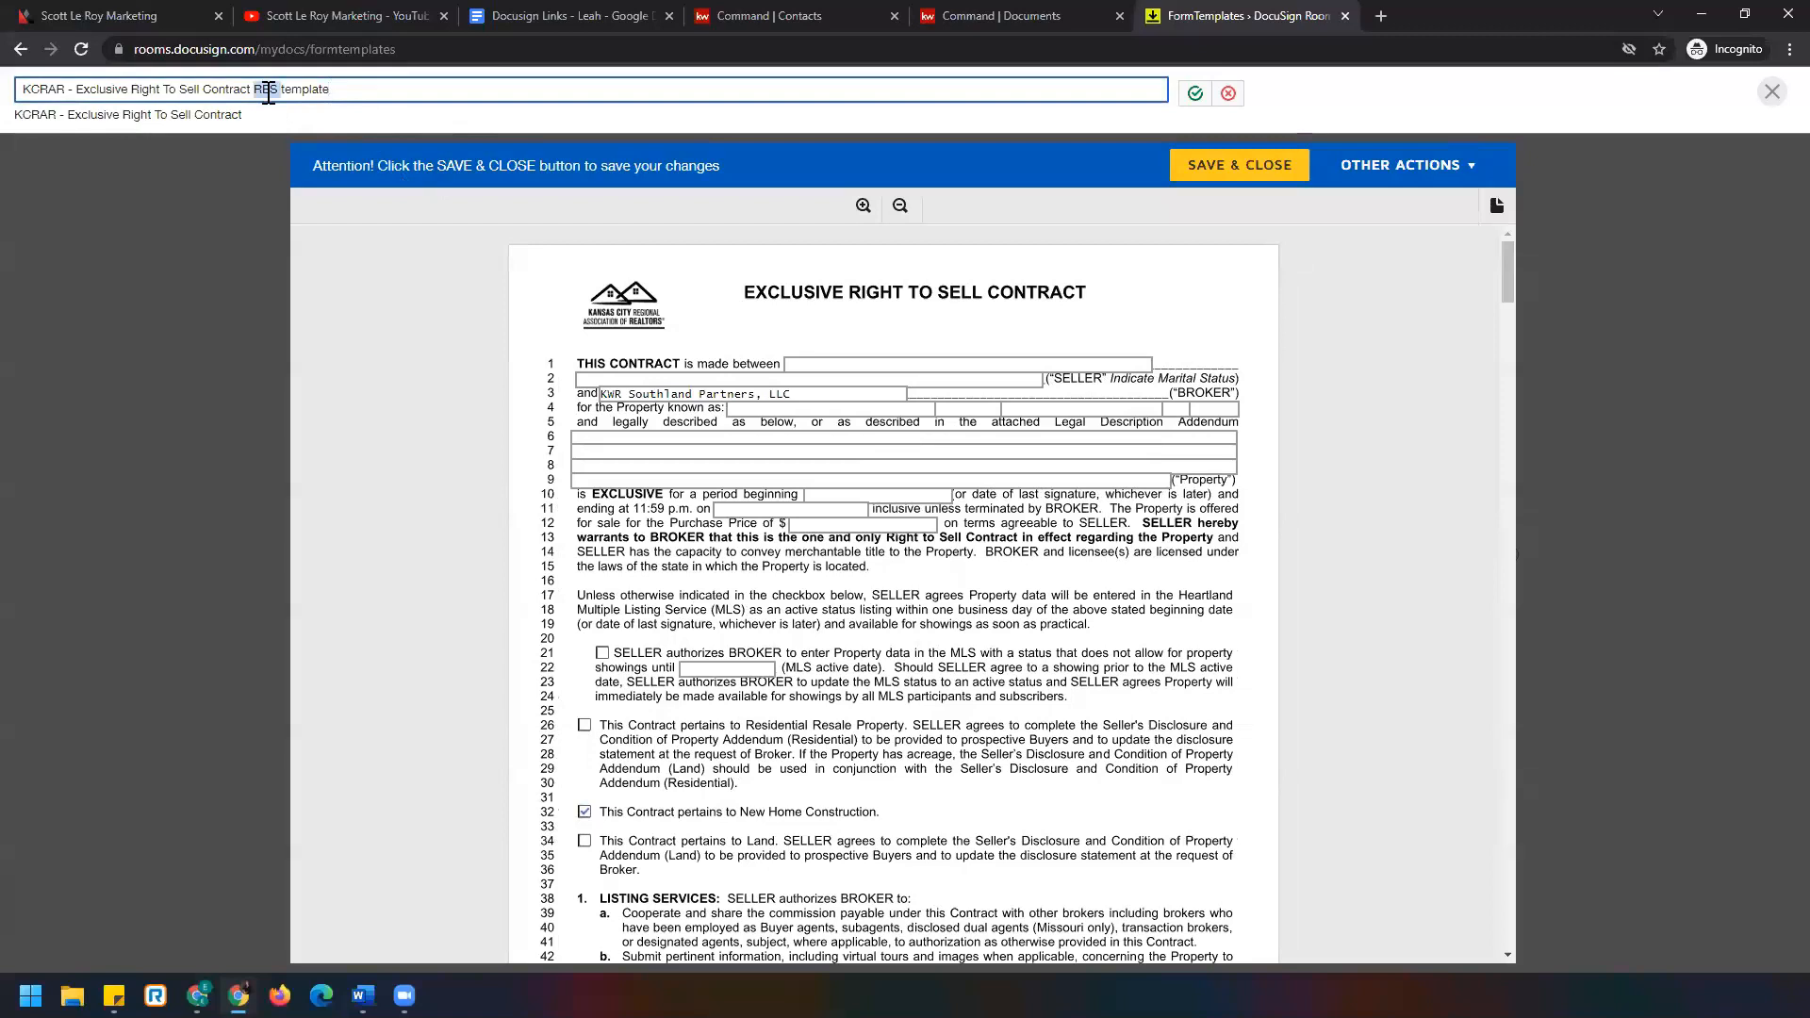
type("NEW")
left_click(1193, 93)
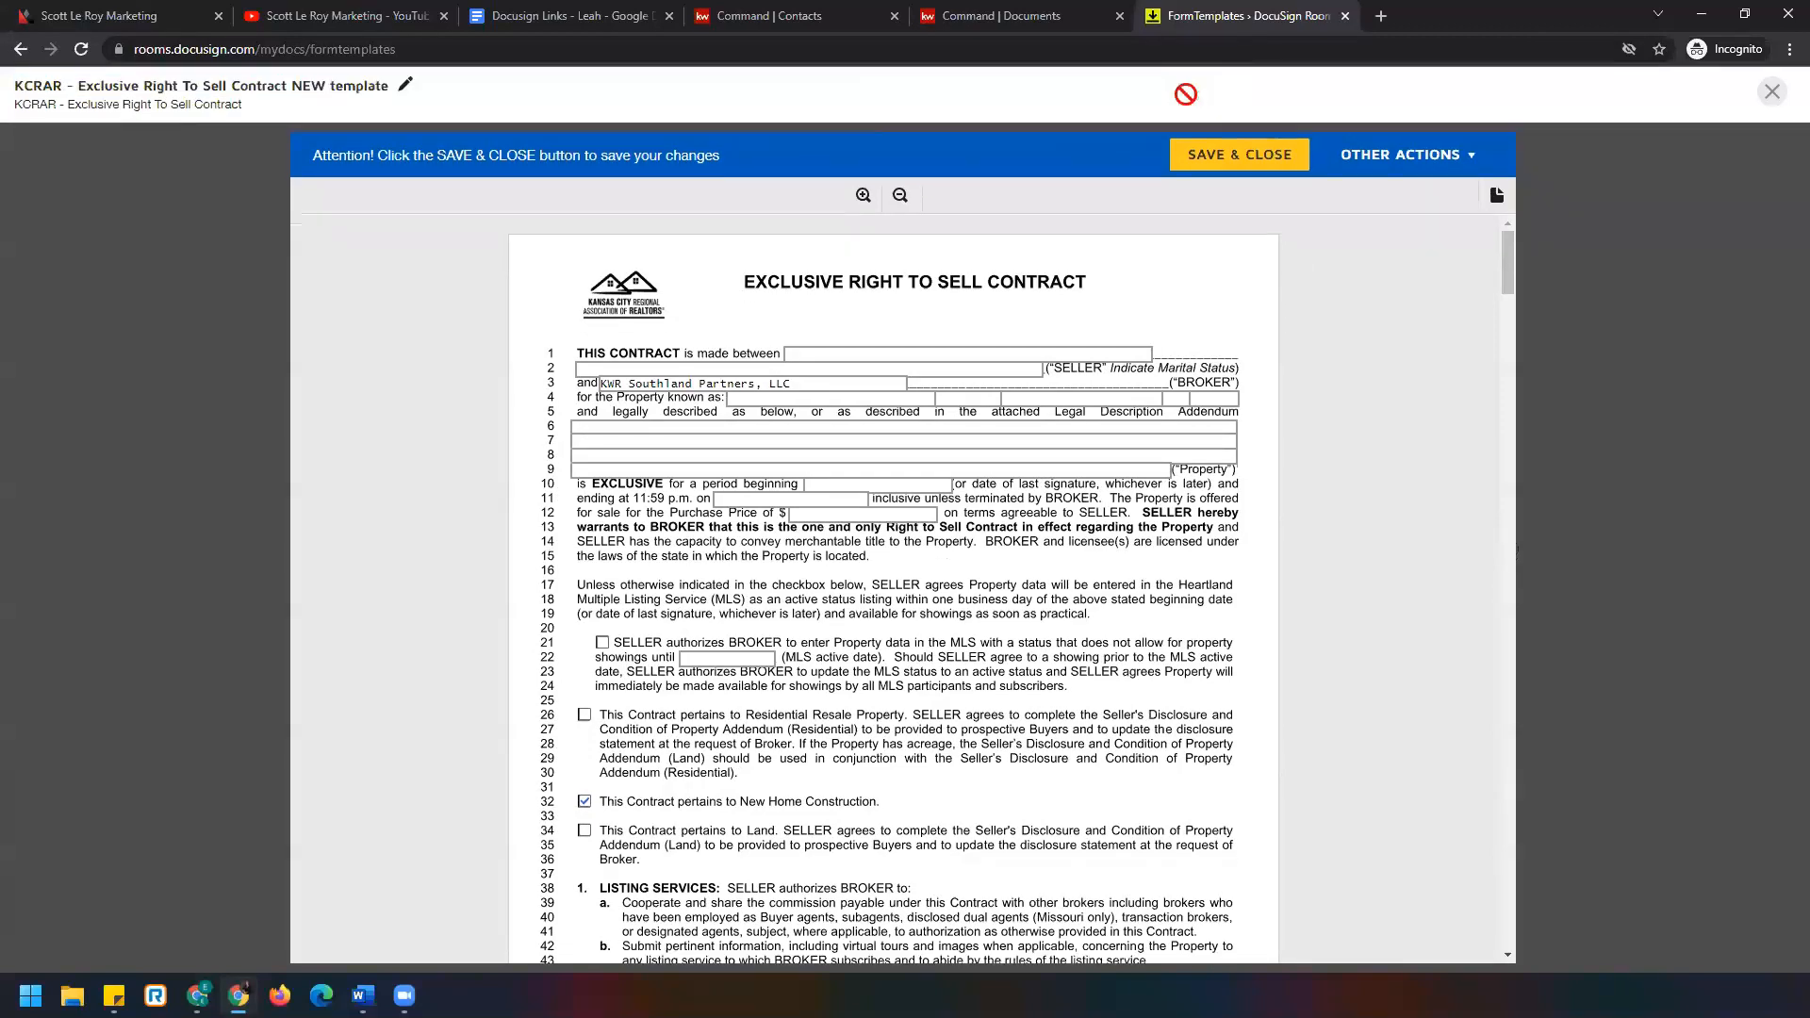
left_click(1210, 168)
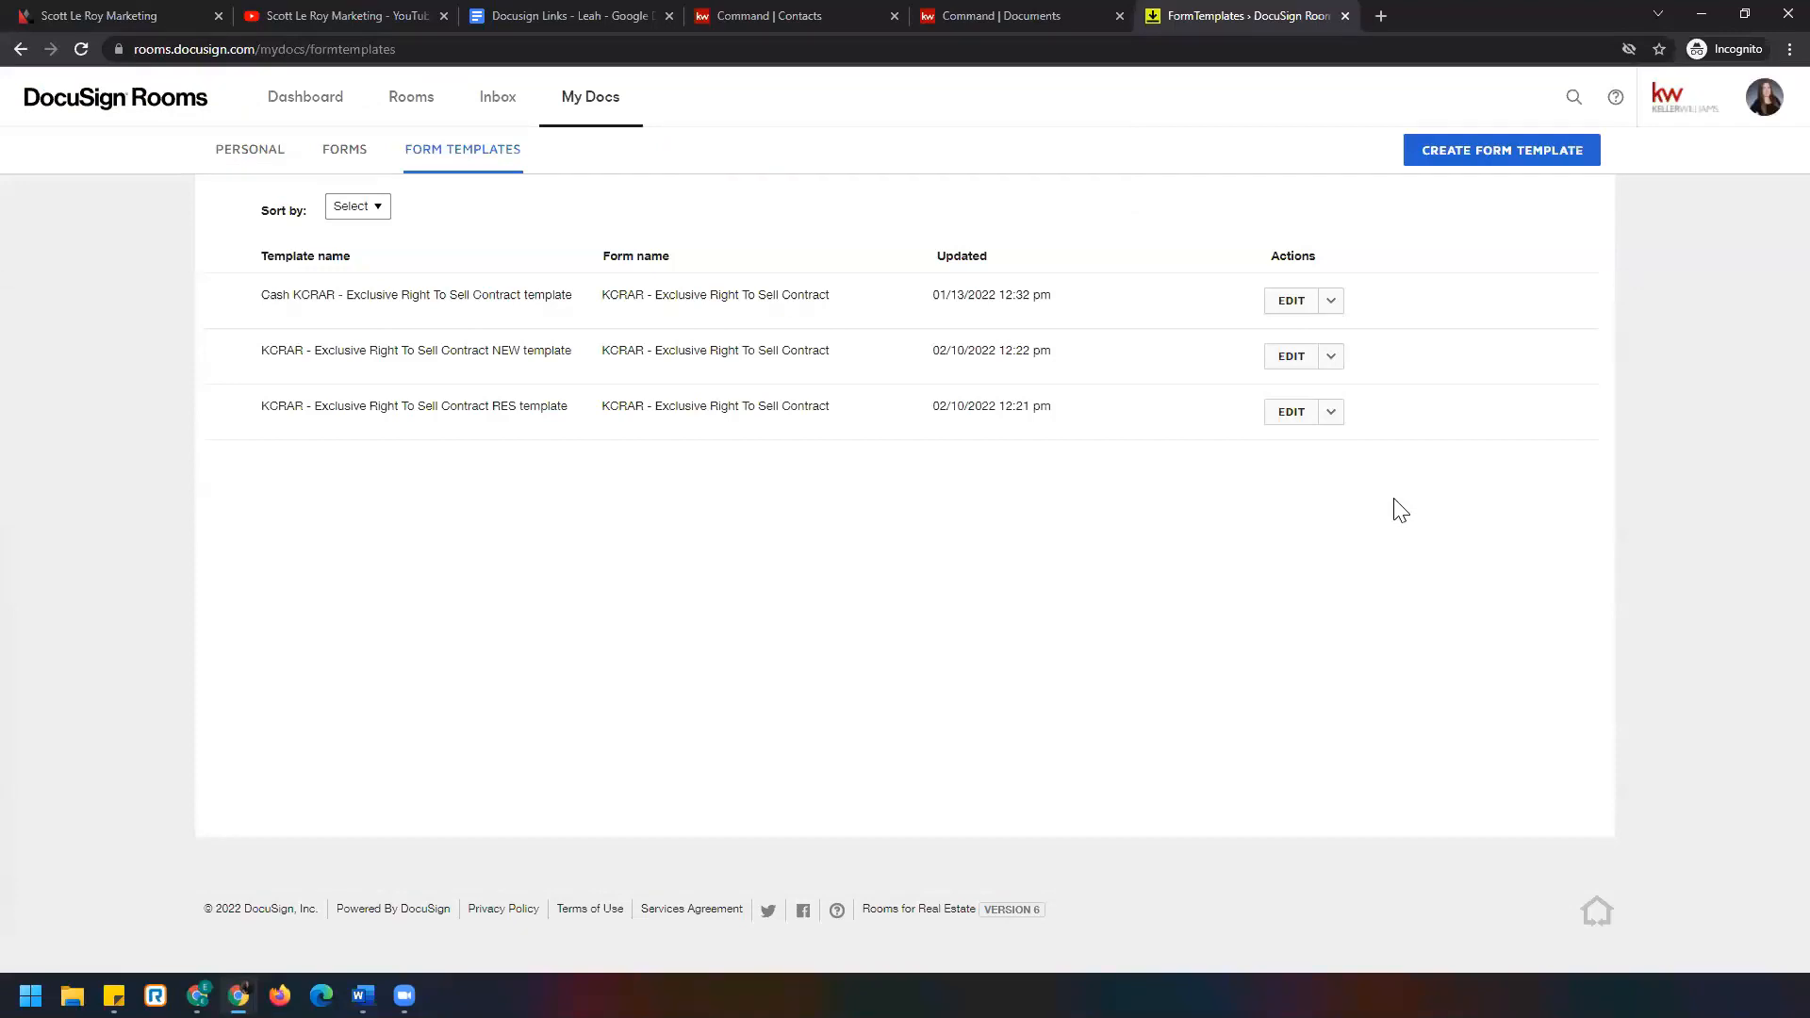
Open and dismiss the RES template's actions menu, then return to the Dashboard.
left_click(1332, 419)
left_click(1382, 408)
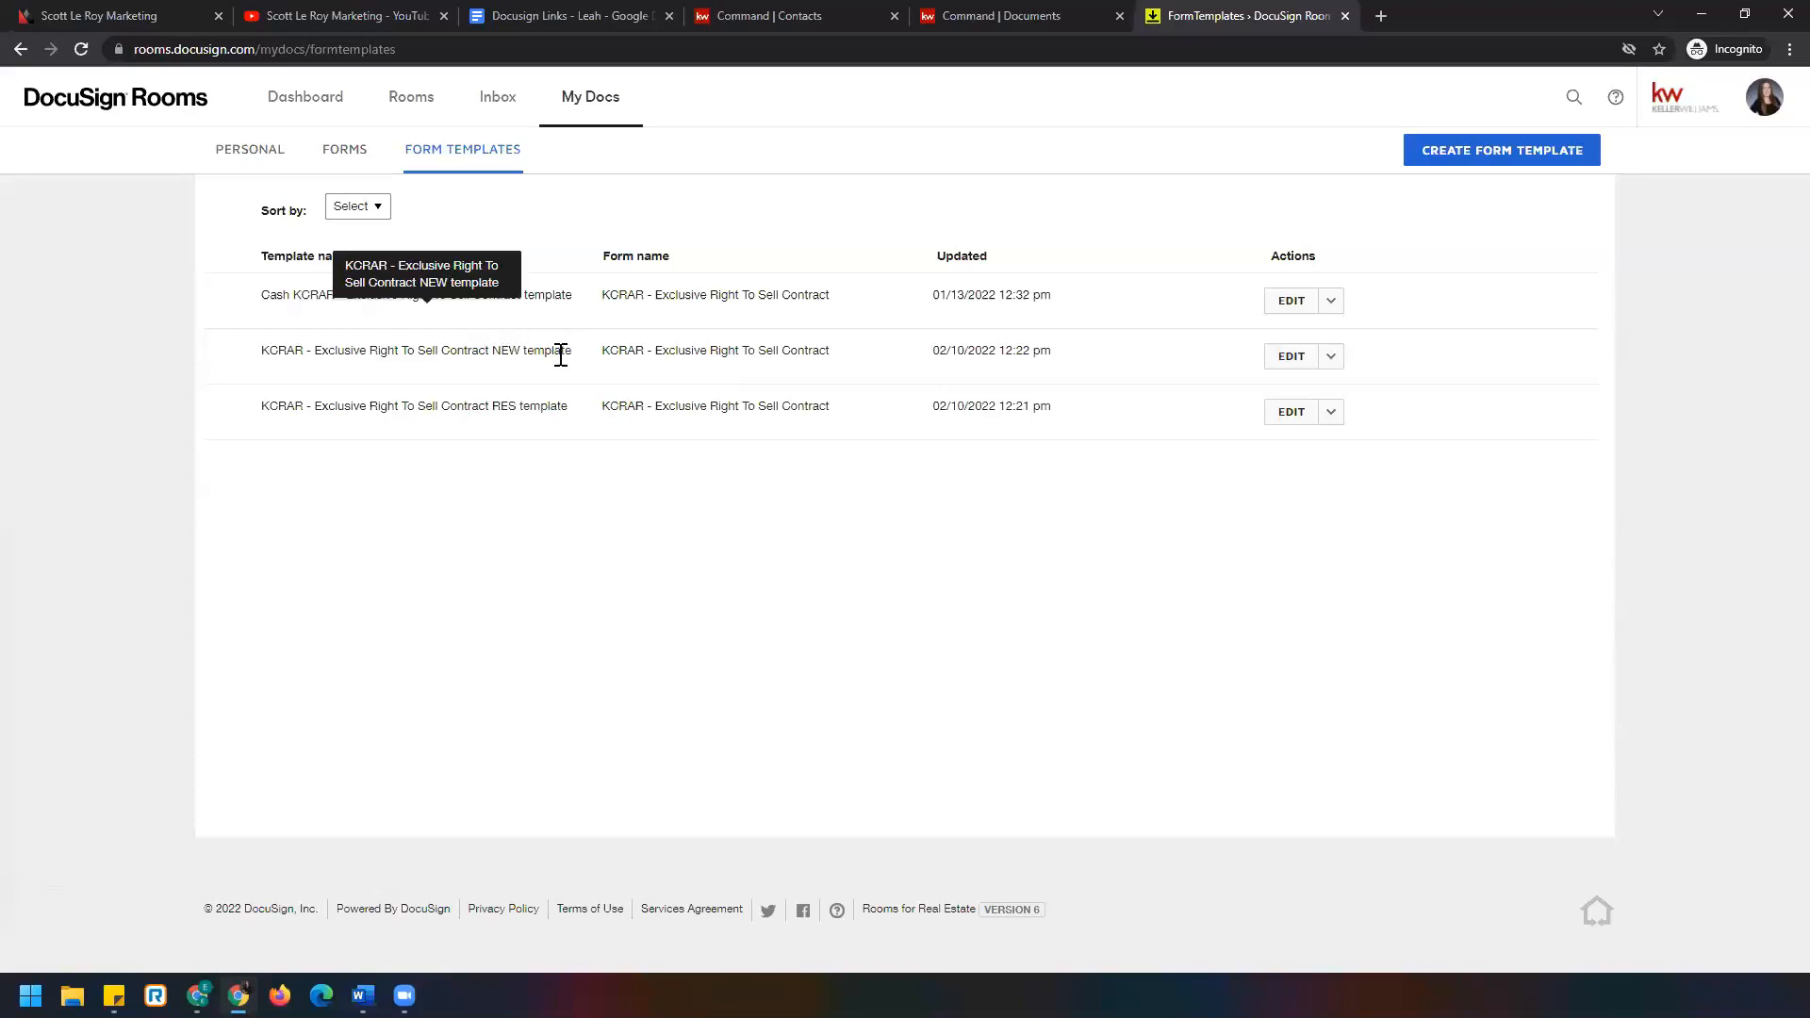
left_click(292, 105)
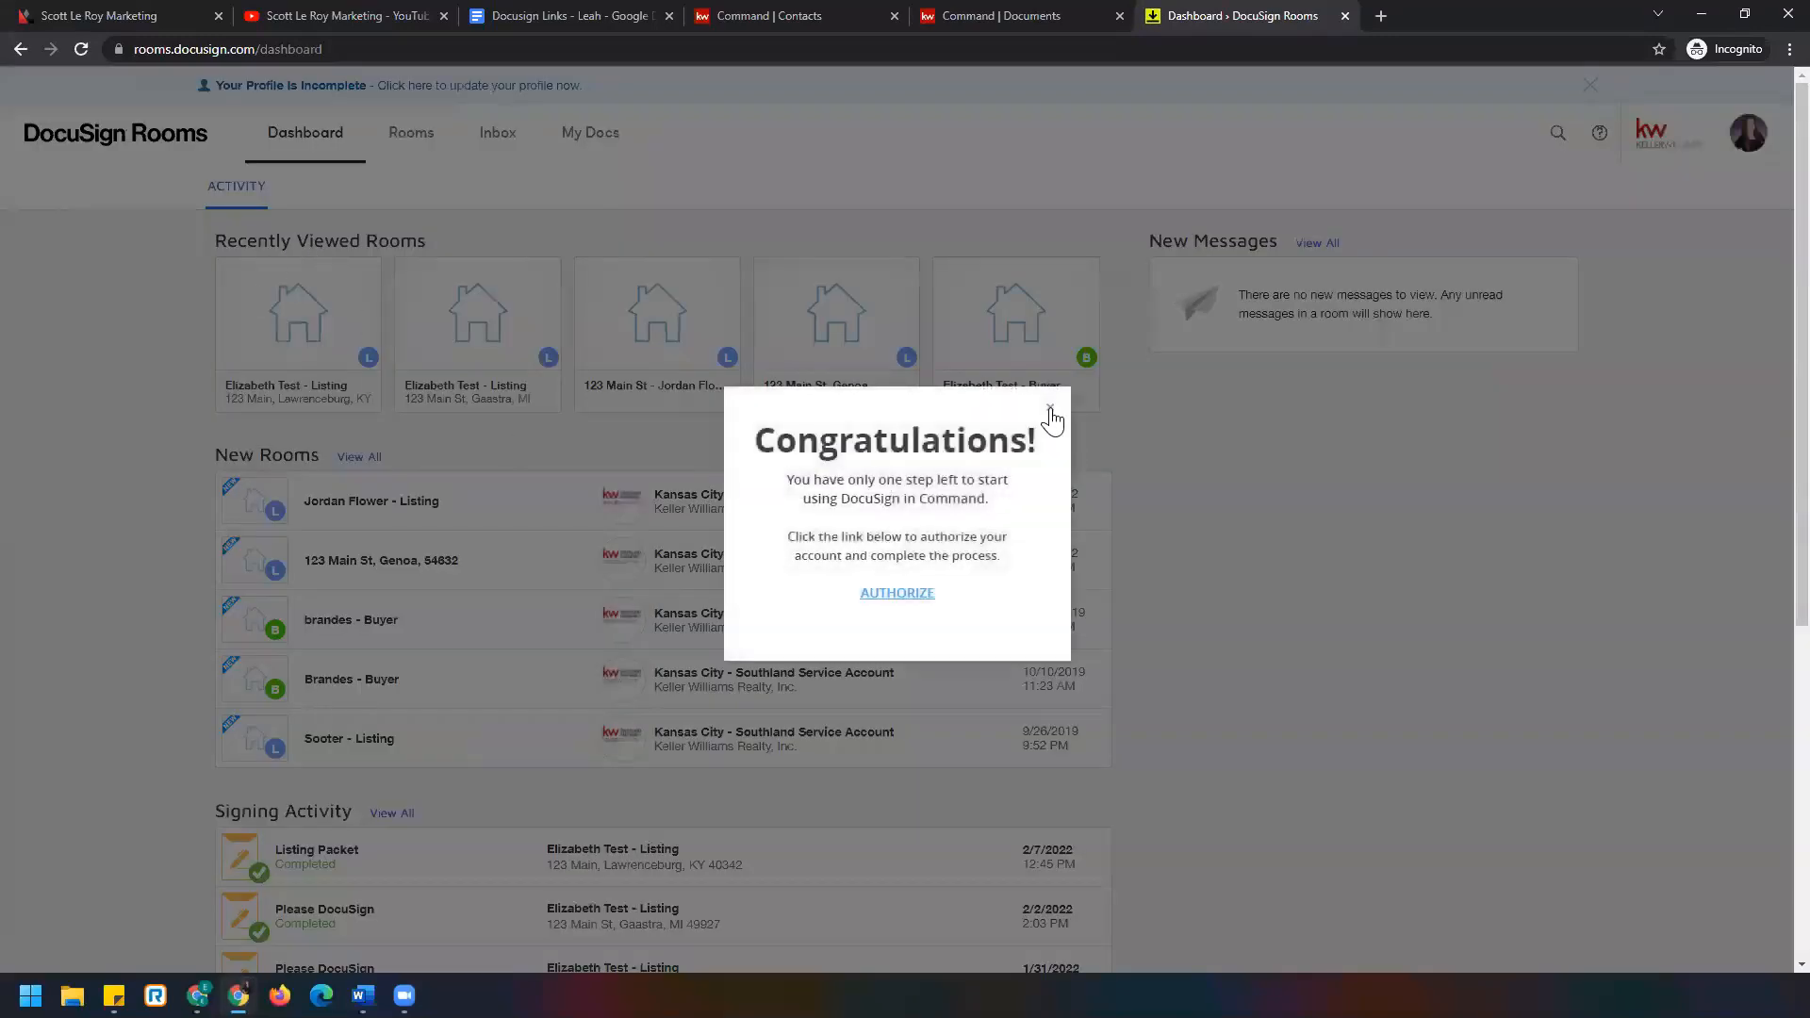
Dismiss the Congratulations popup, open the listing room's Documents, and bring up the + ADD sources.
left_click(1050, 409)
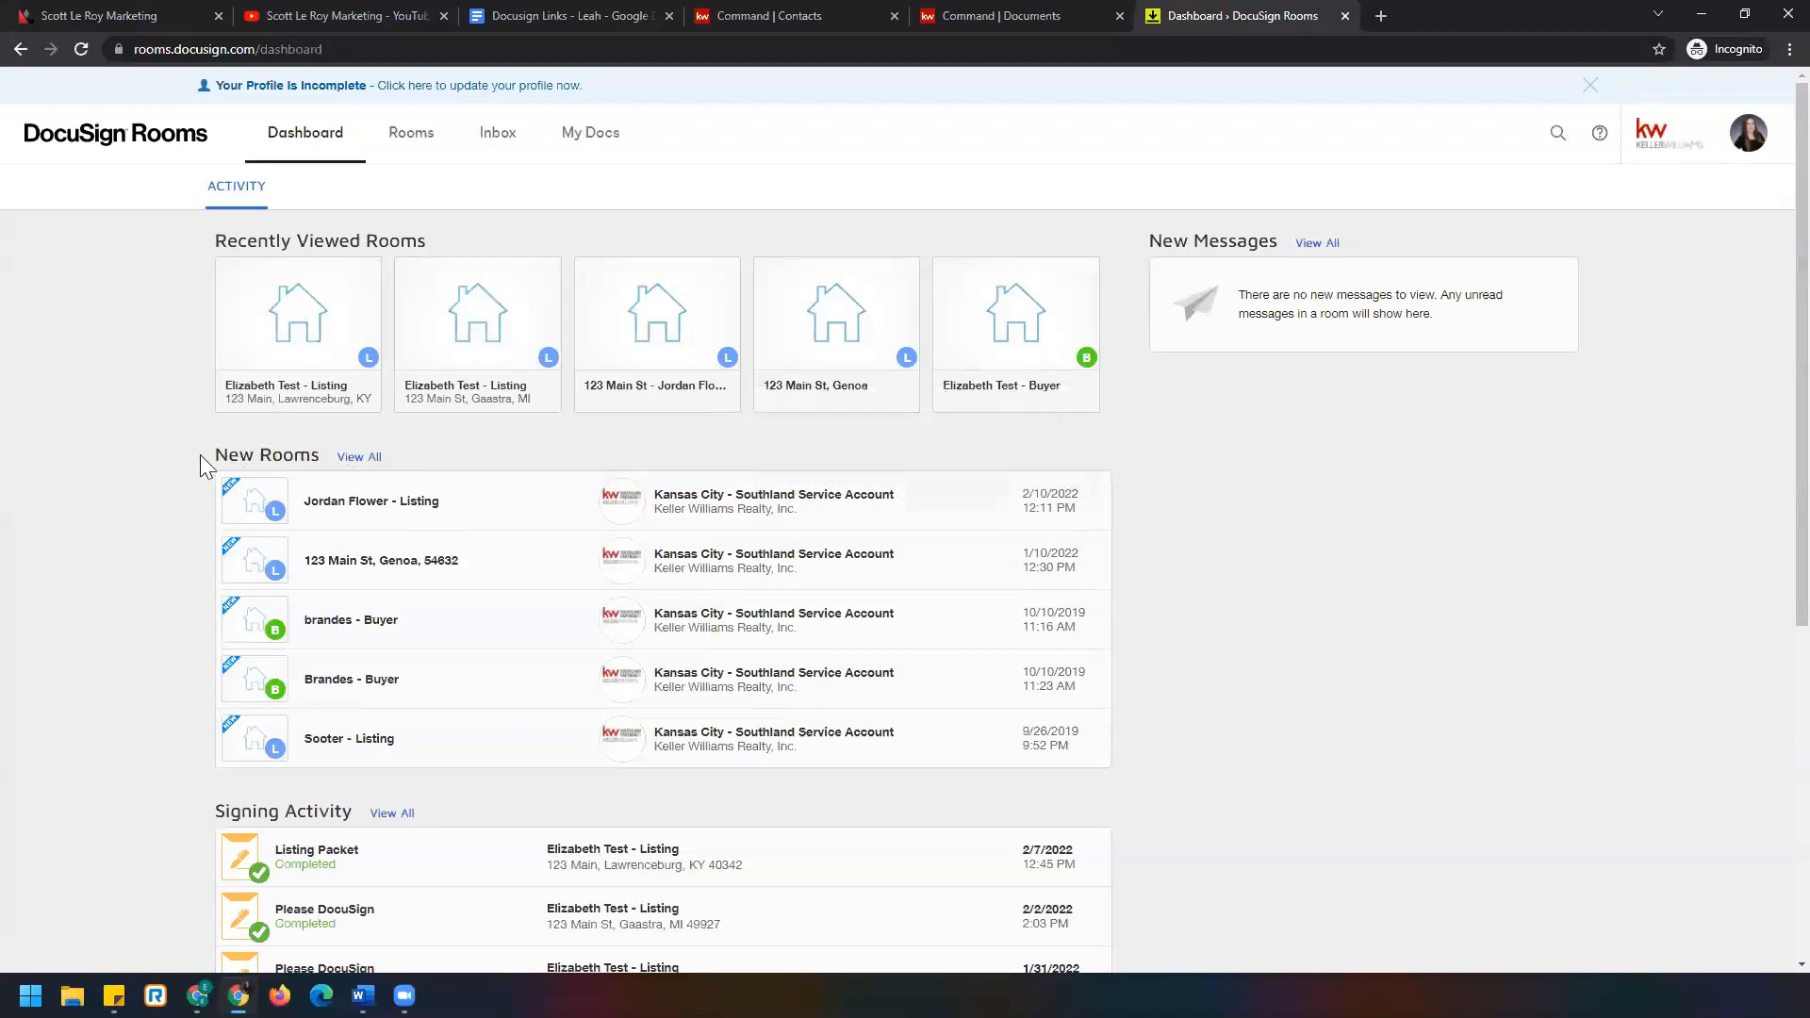
left_click(469, 506)
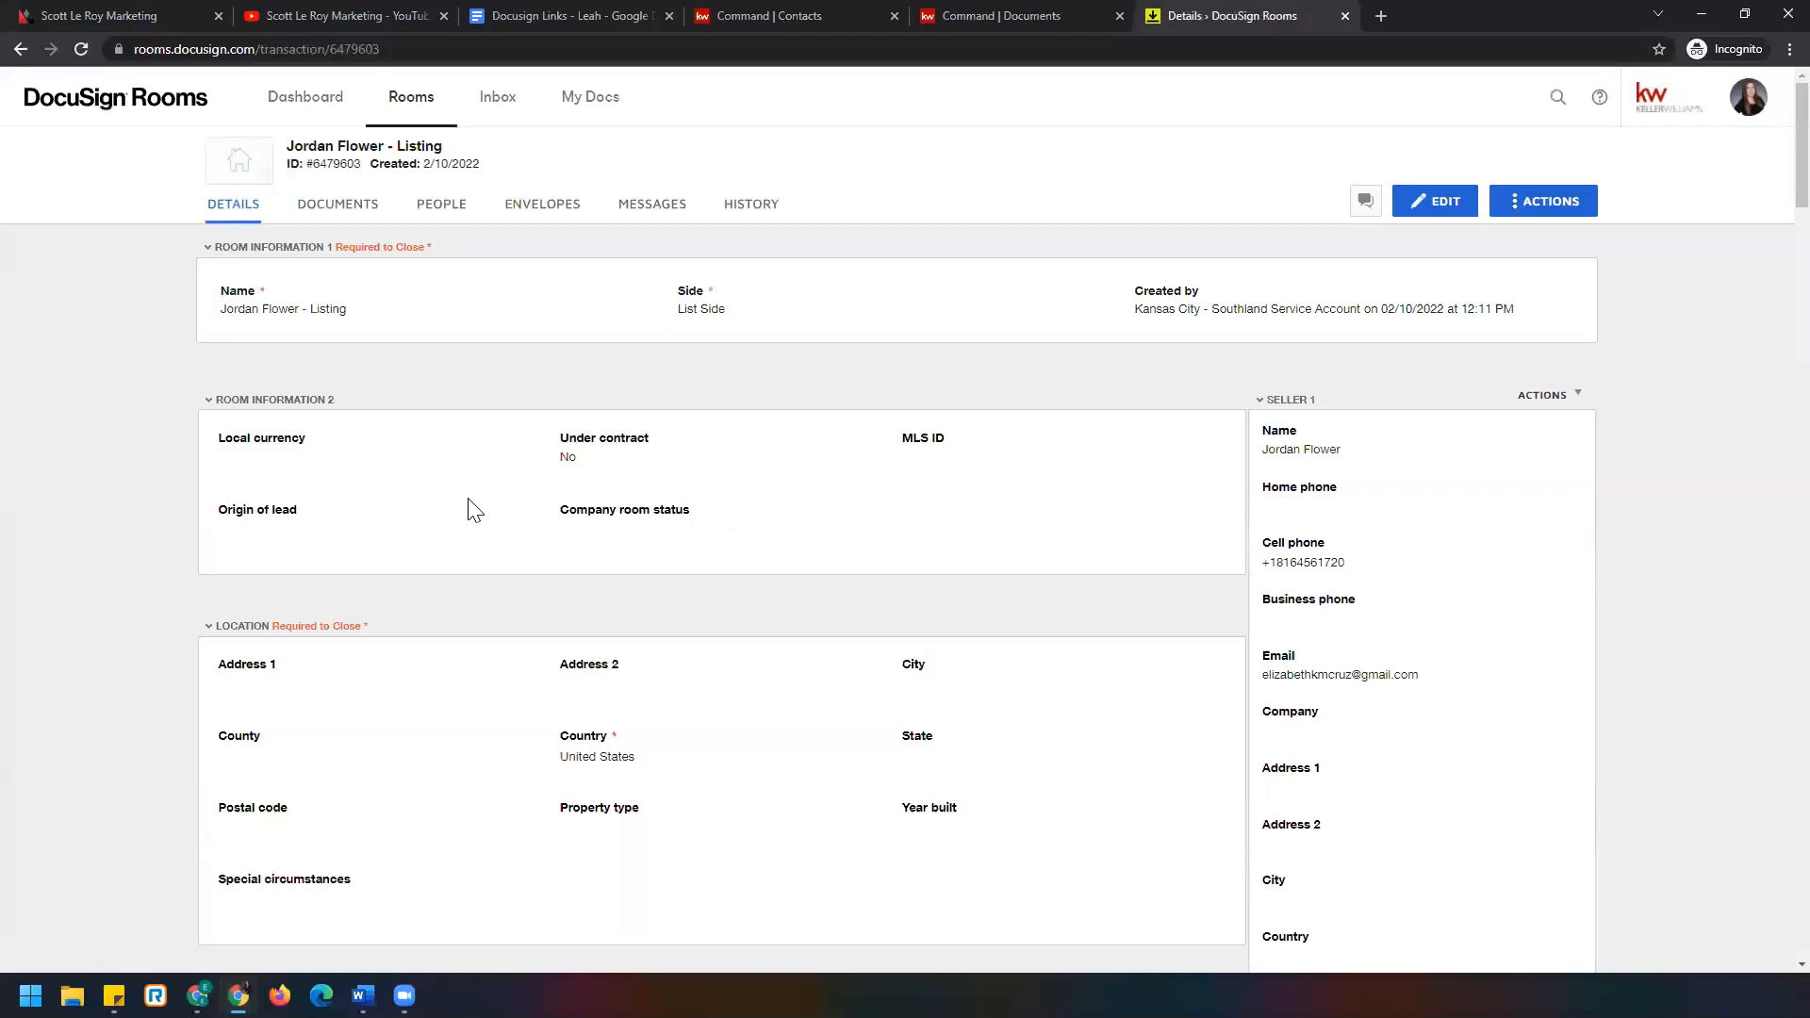
left_click(354, 213)
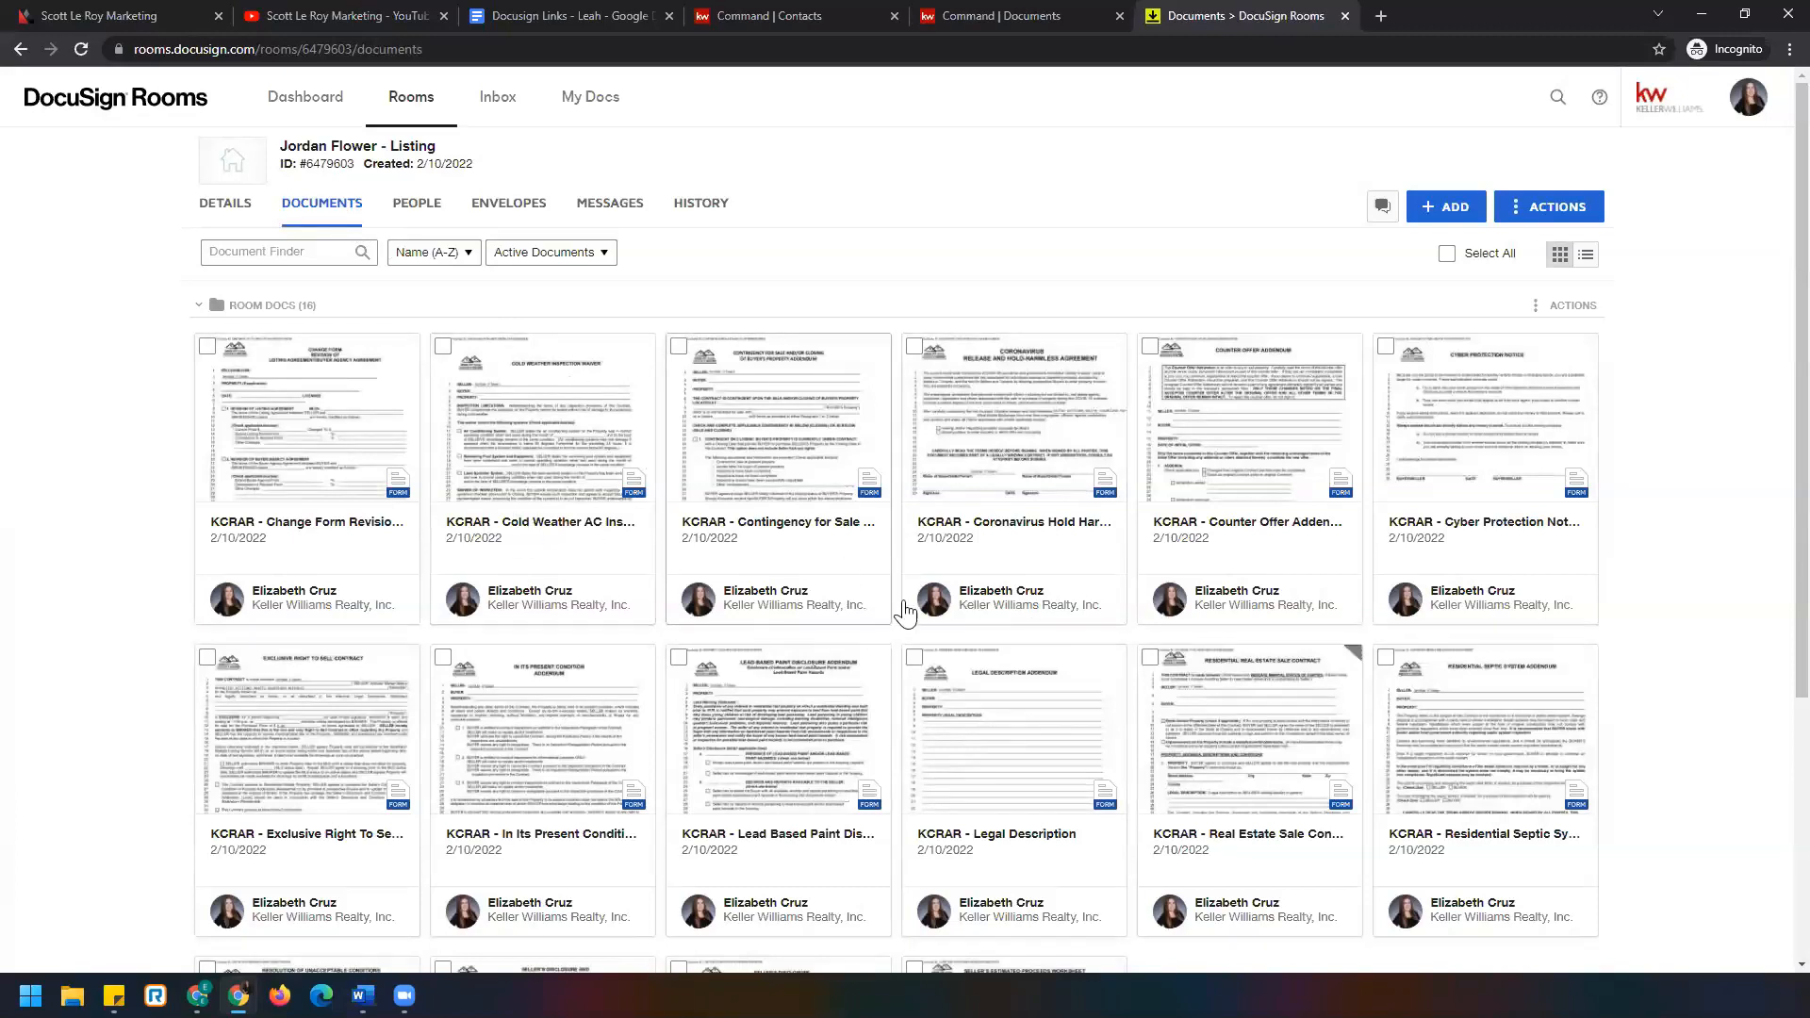
left_click(1428, 216)
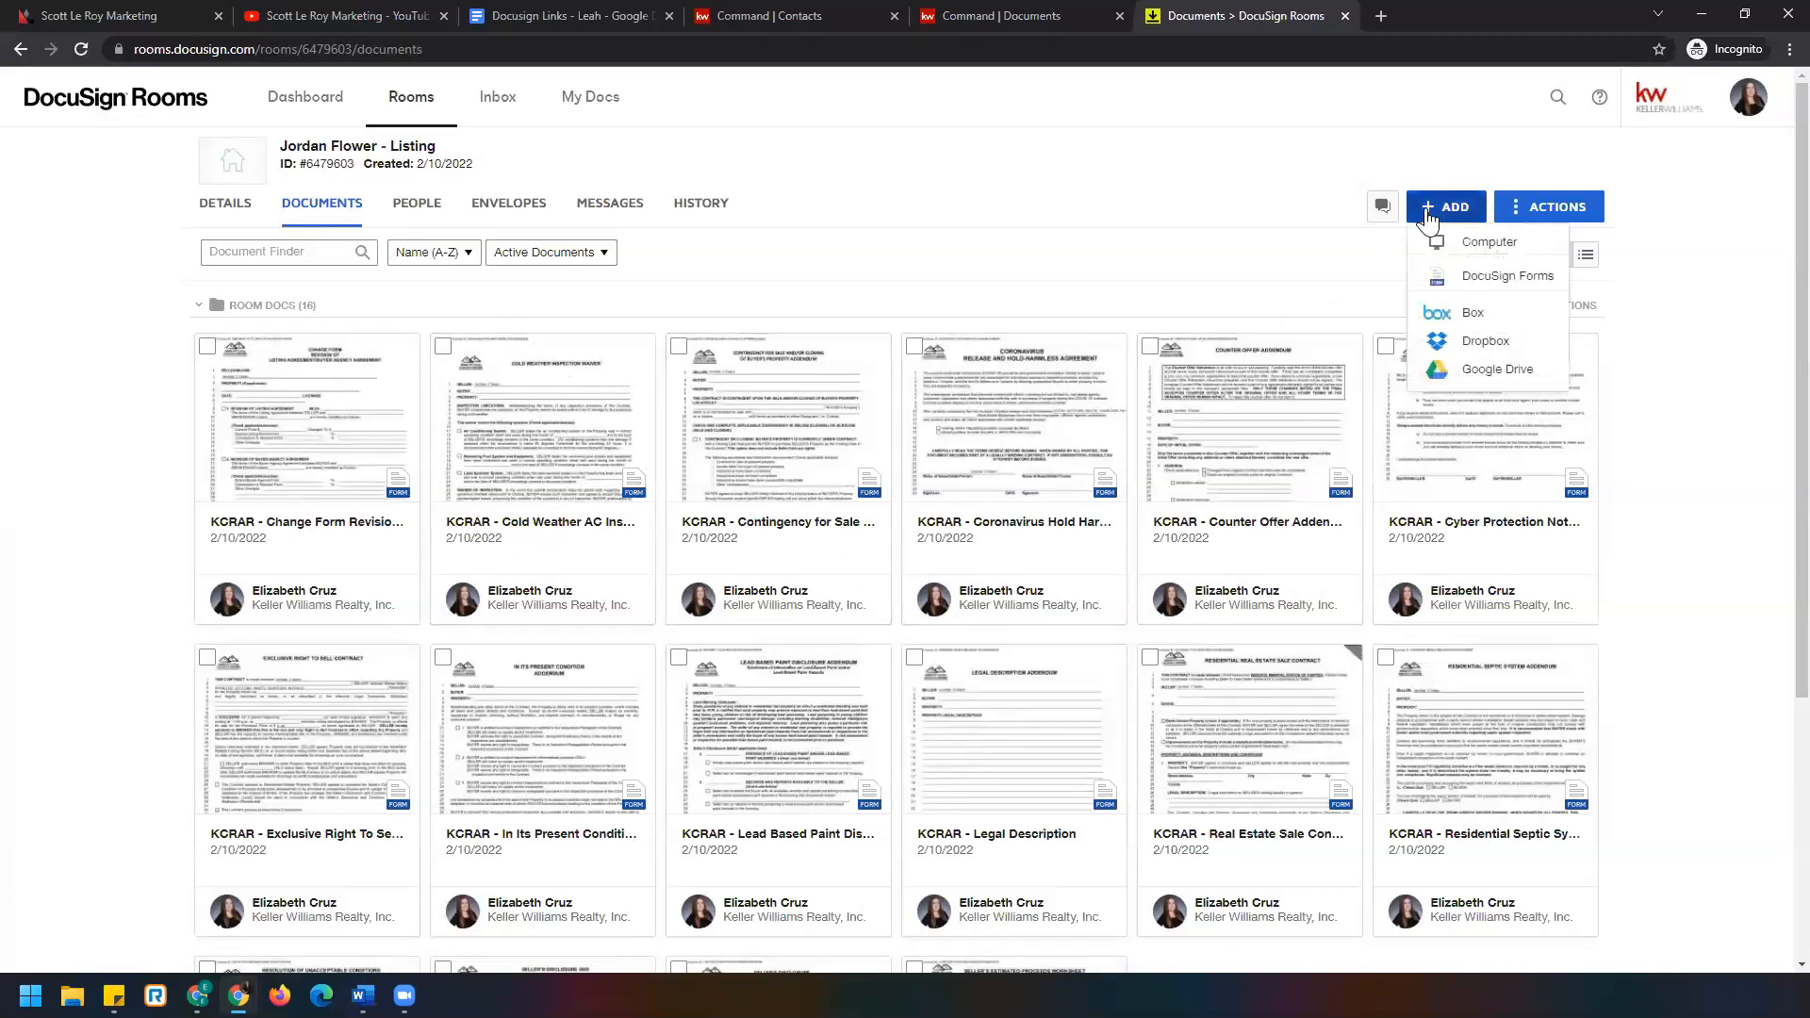
left_click(1544, 281)
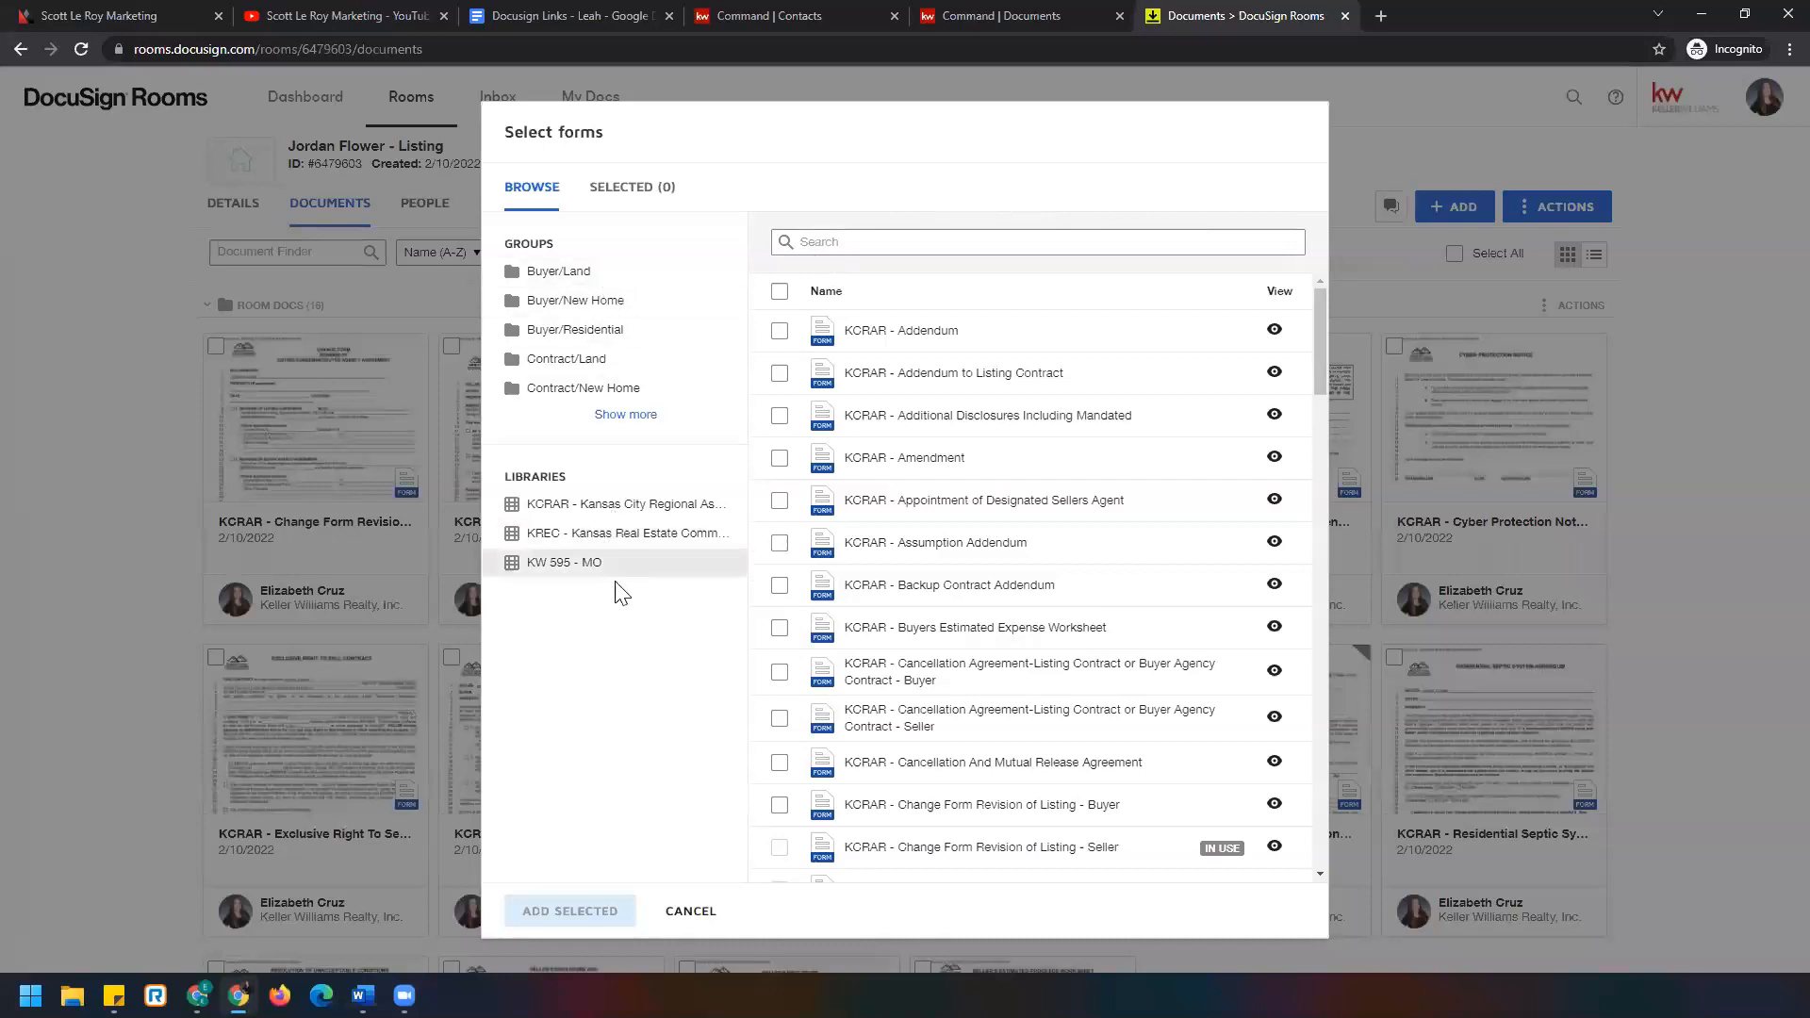
left_click(643, 514)
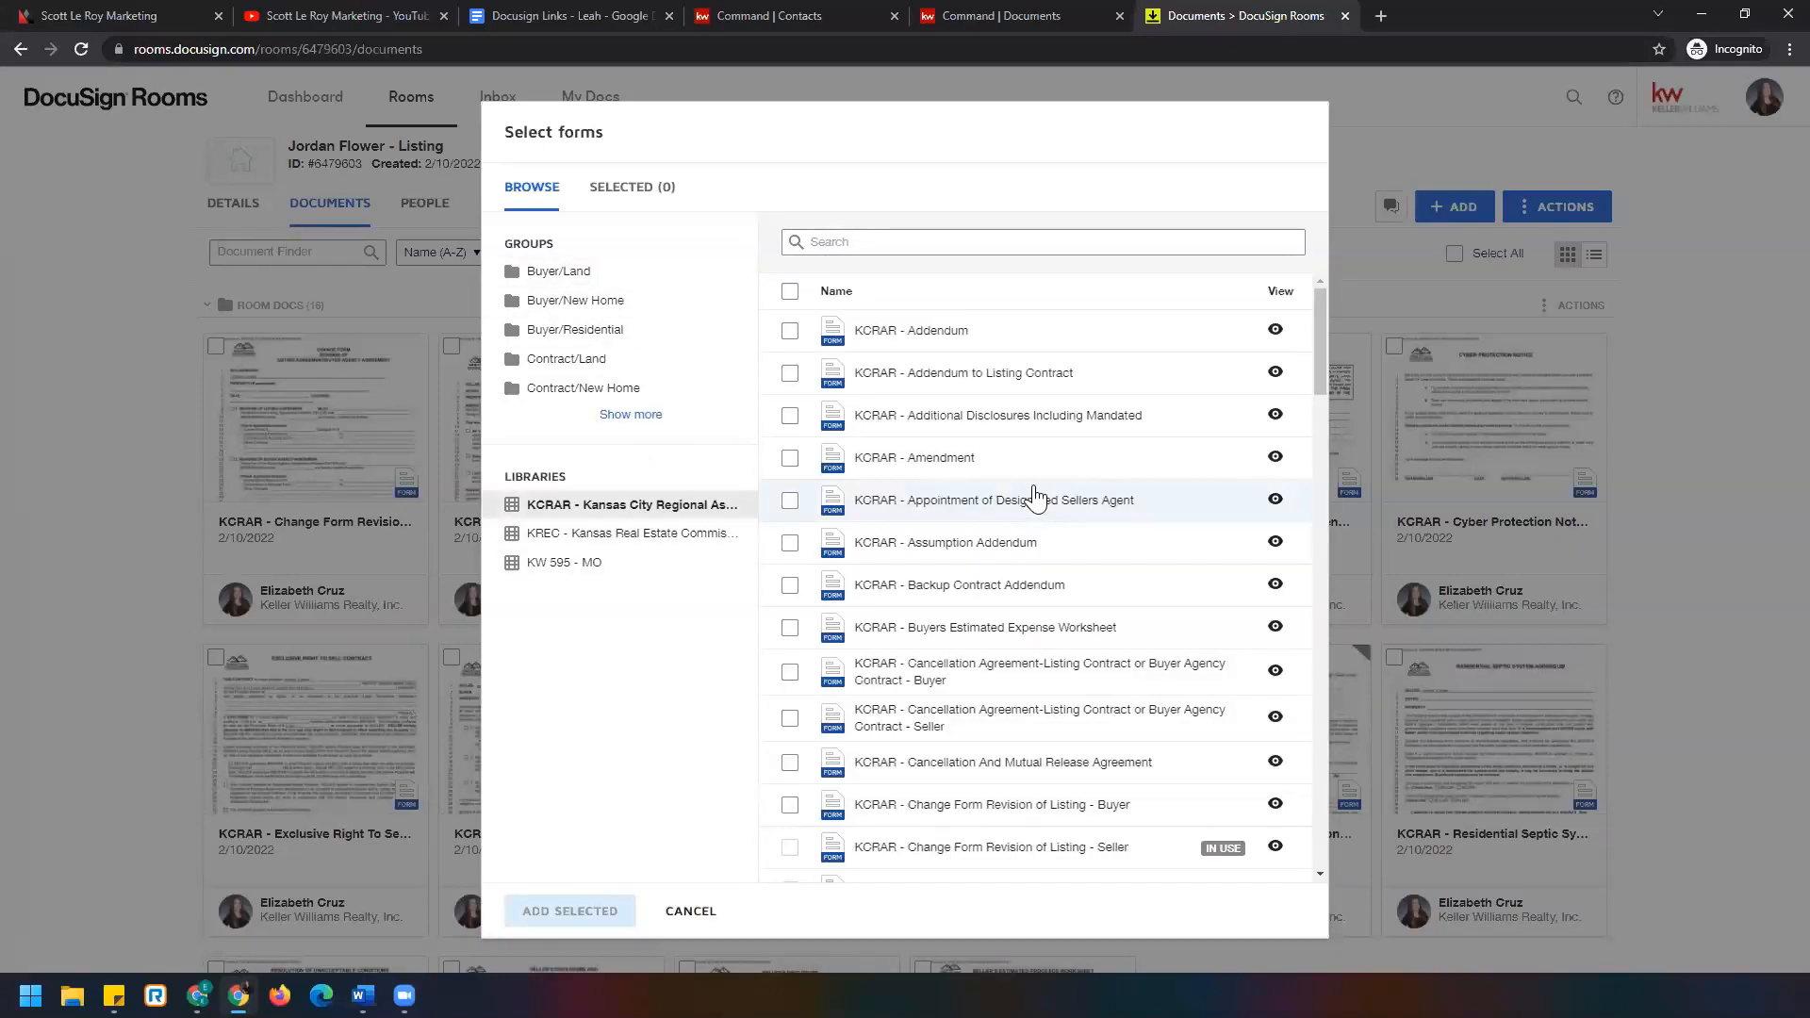
scroll(1034, 495, "down", 15)
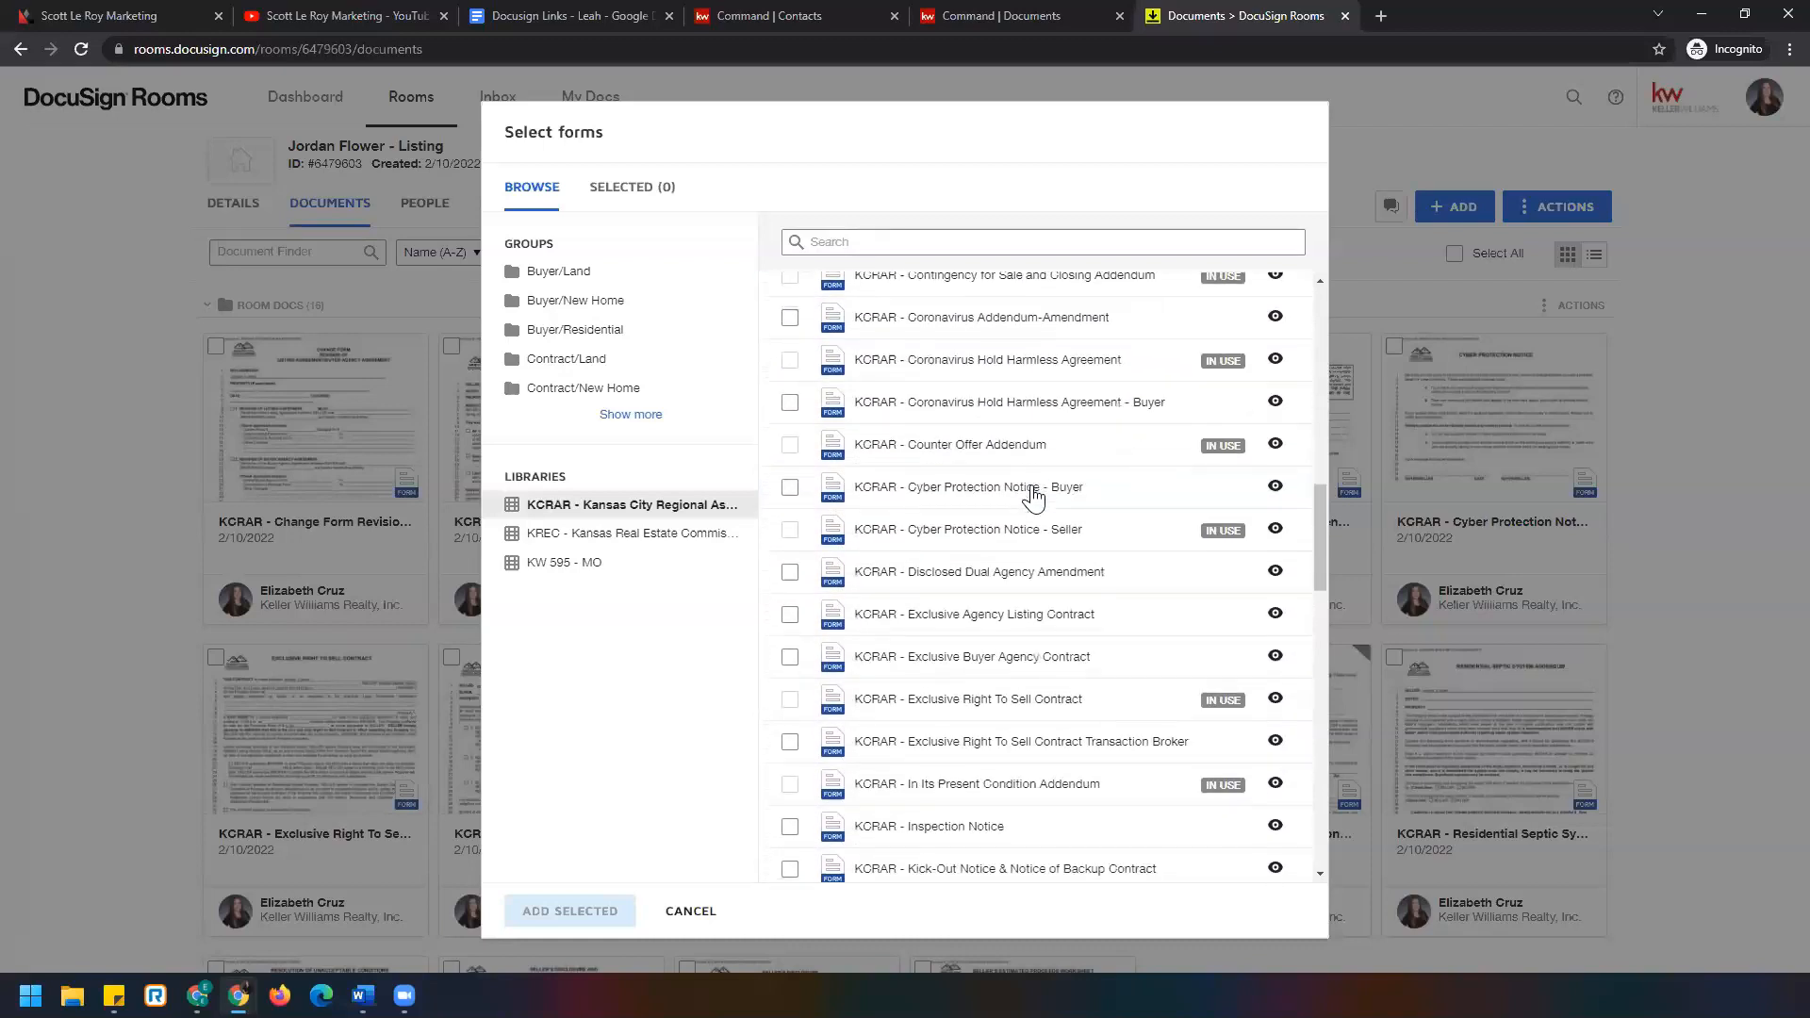
scroll(1034, 495, "down", 2)
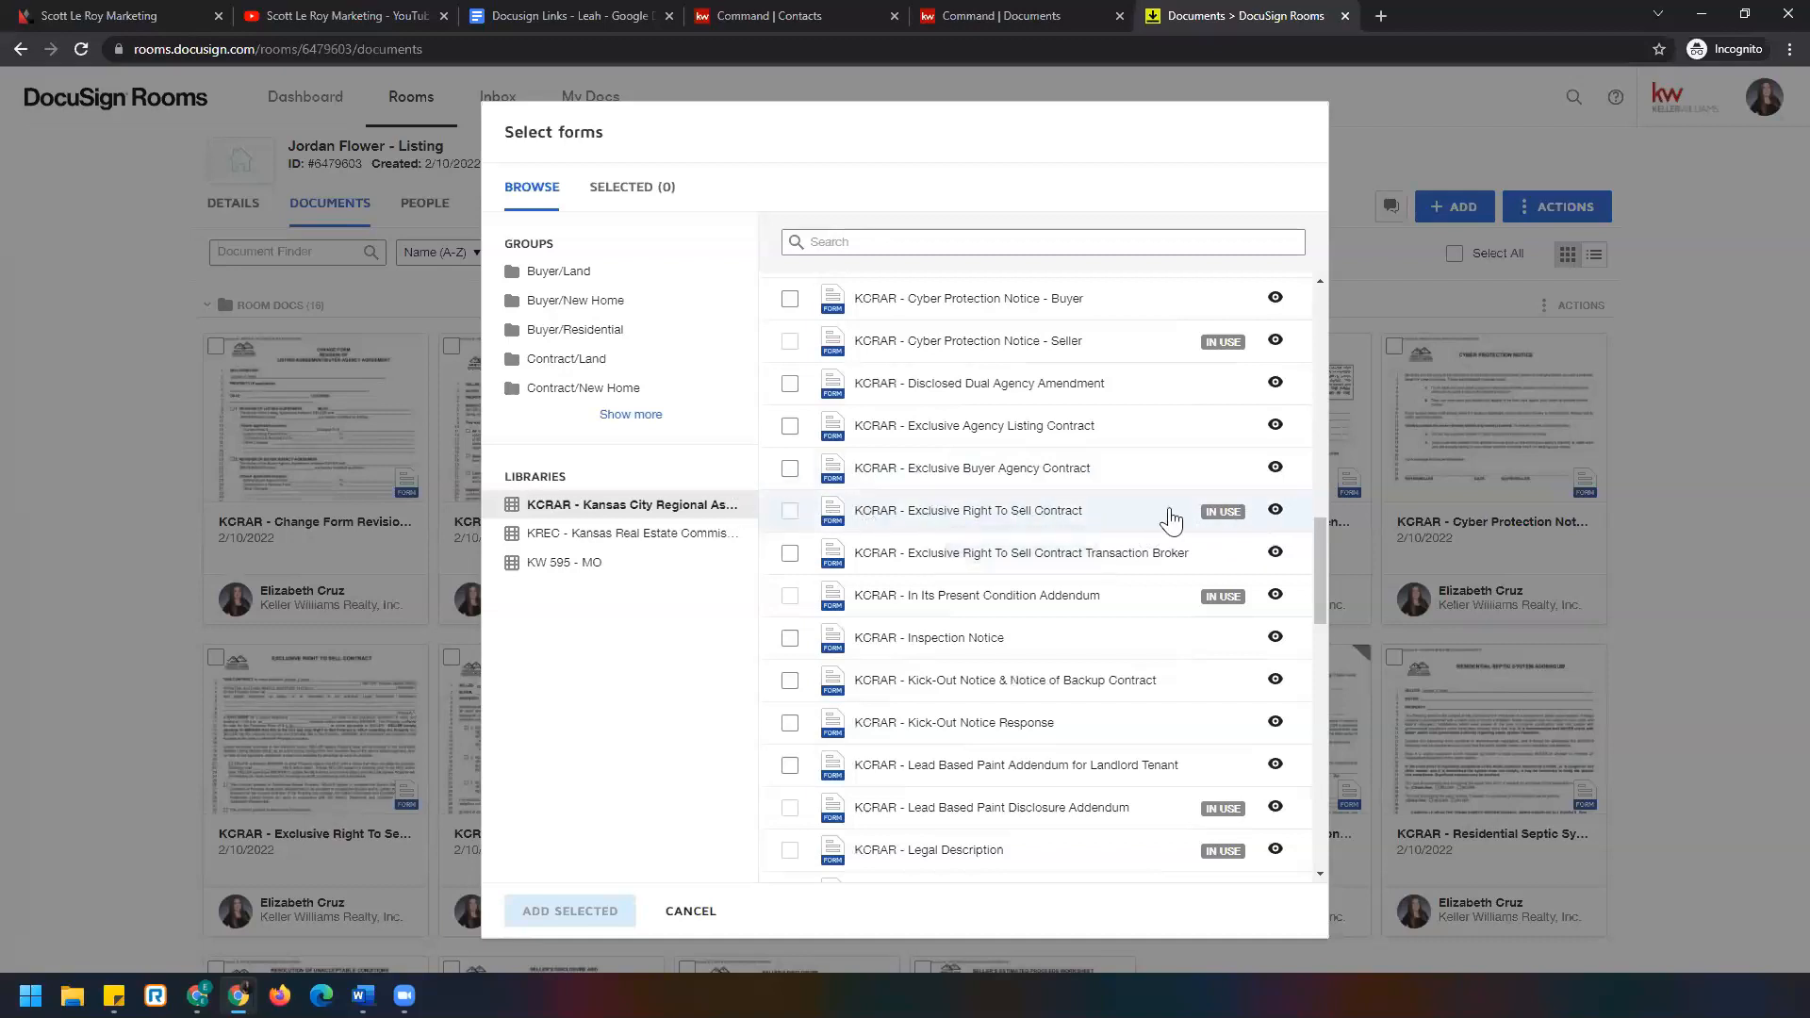
left_click(789, 556)
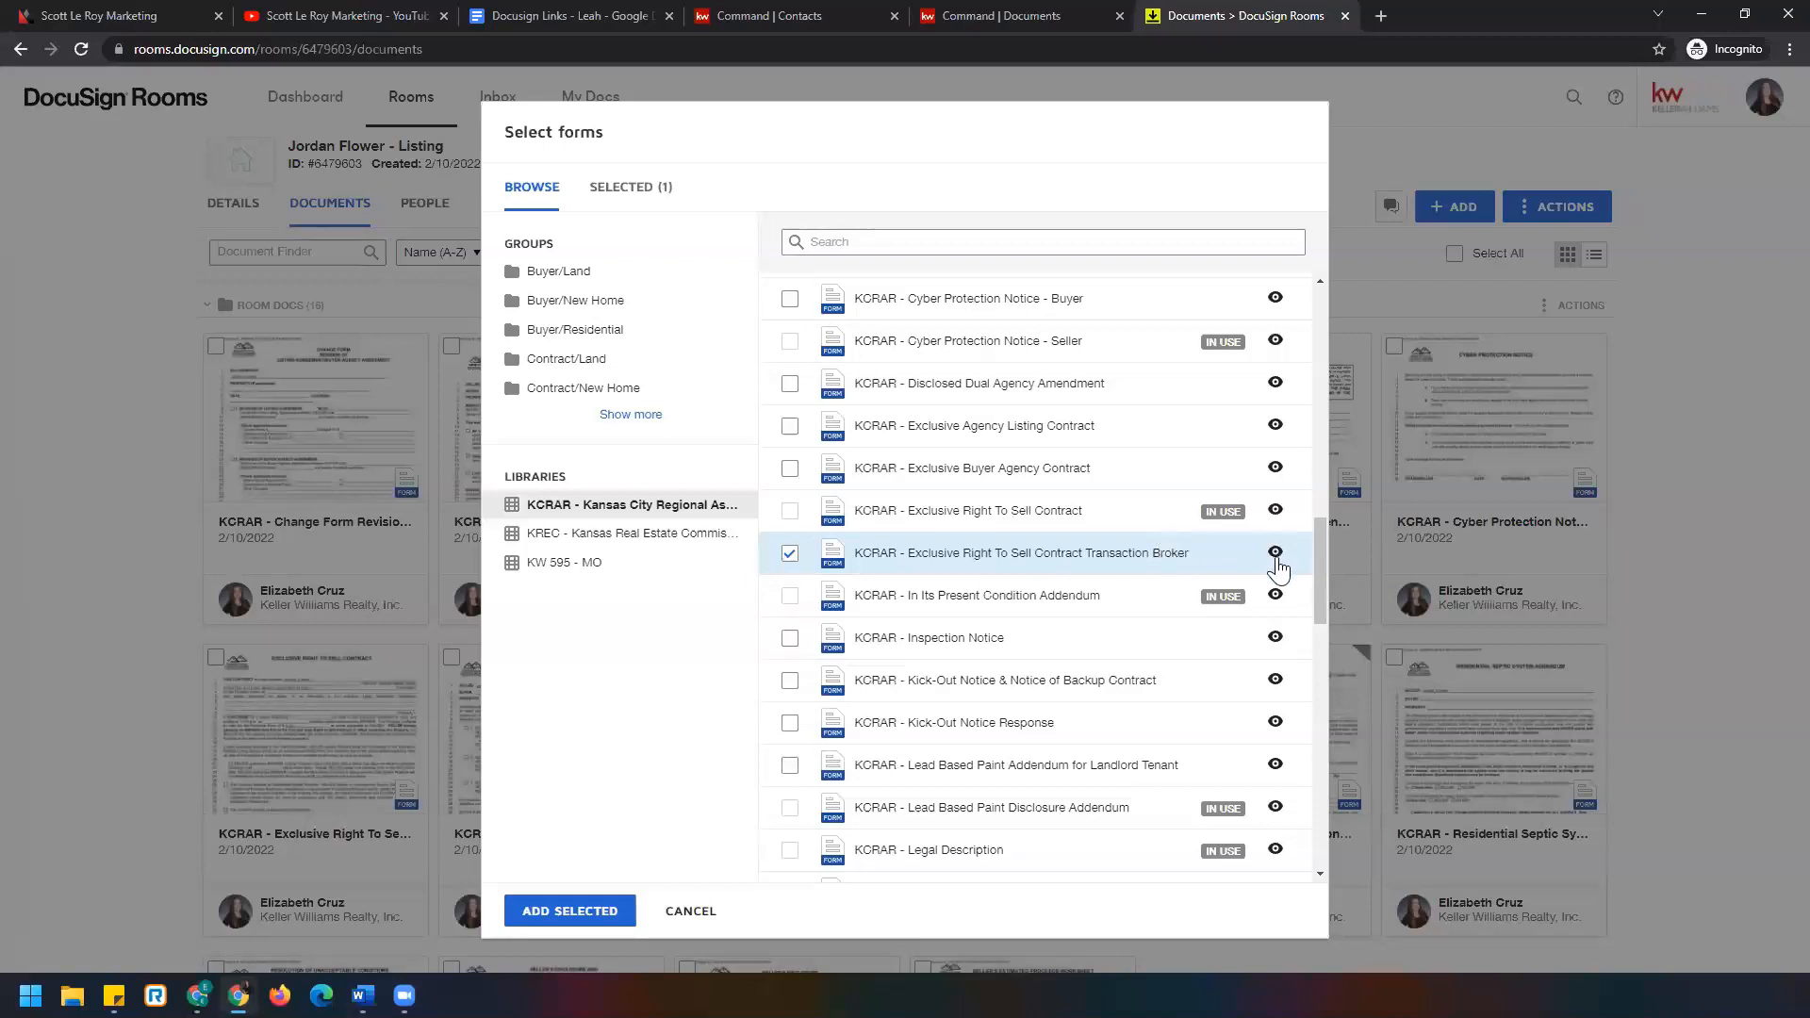
left_click(712, 912)
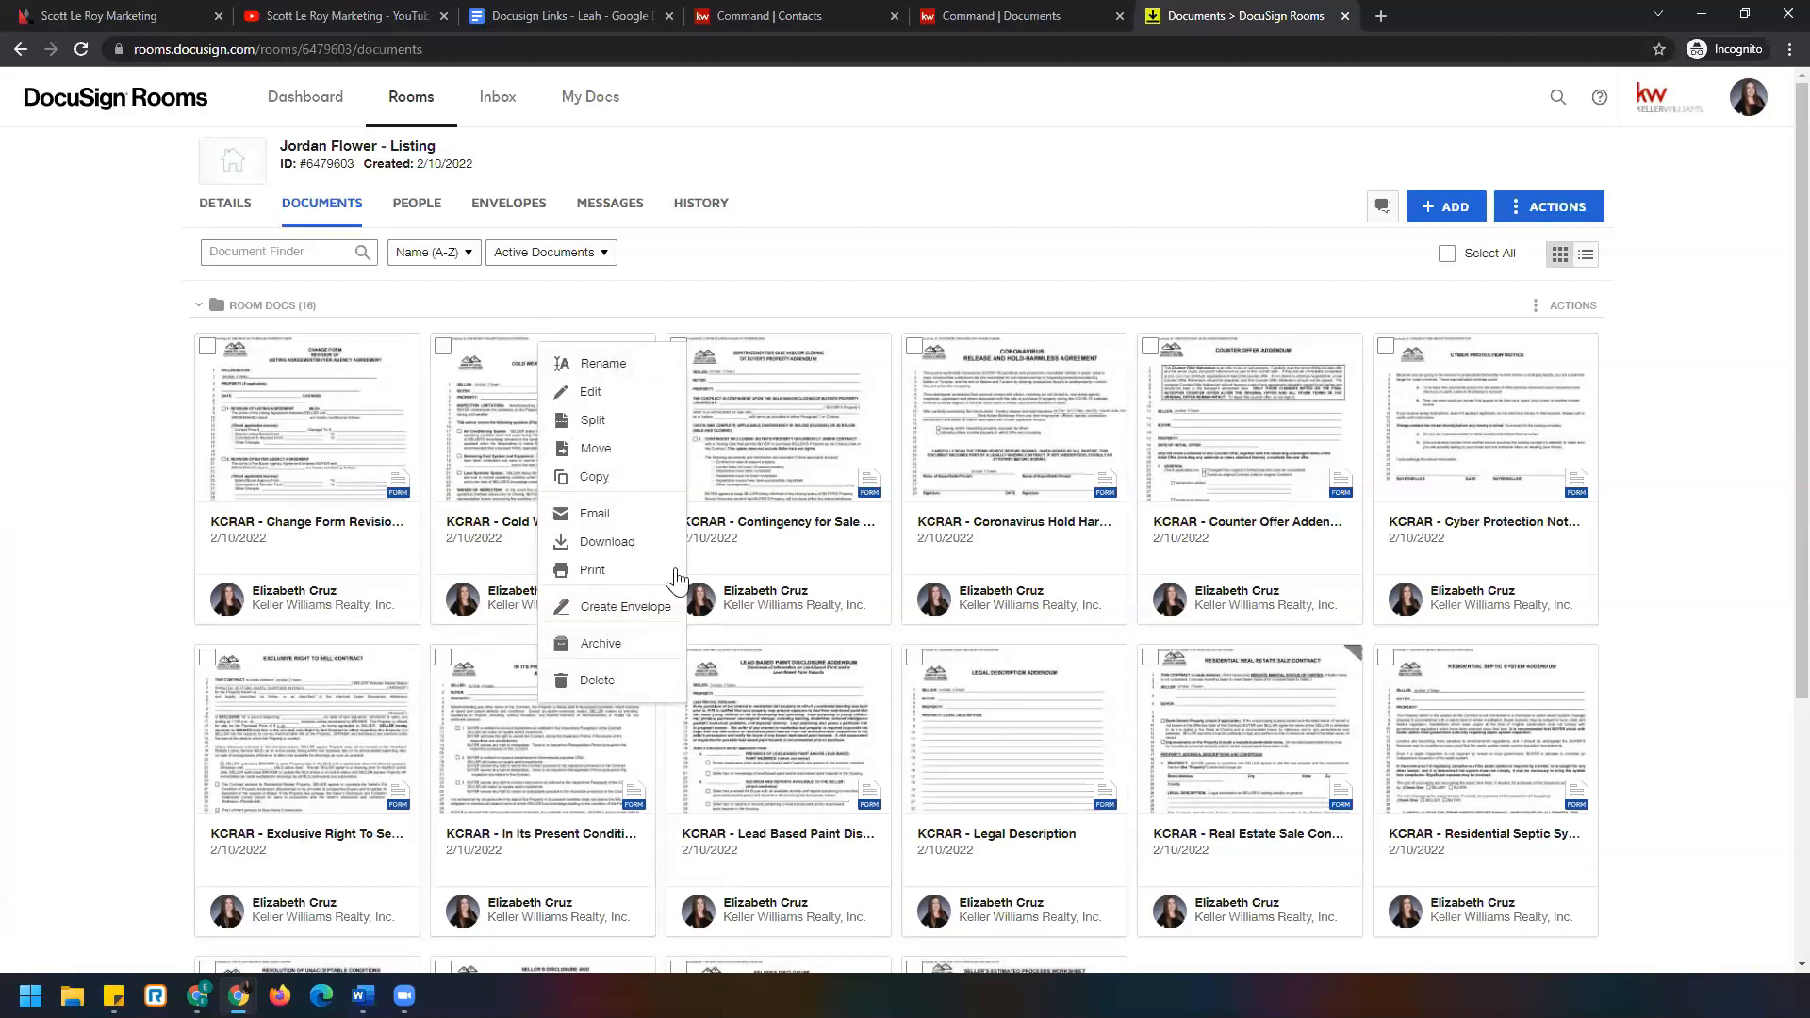
Apply the KCRAR Exclusive Right To Sell Contract RES template to the room's contract document.
right_click(265, 693)
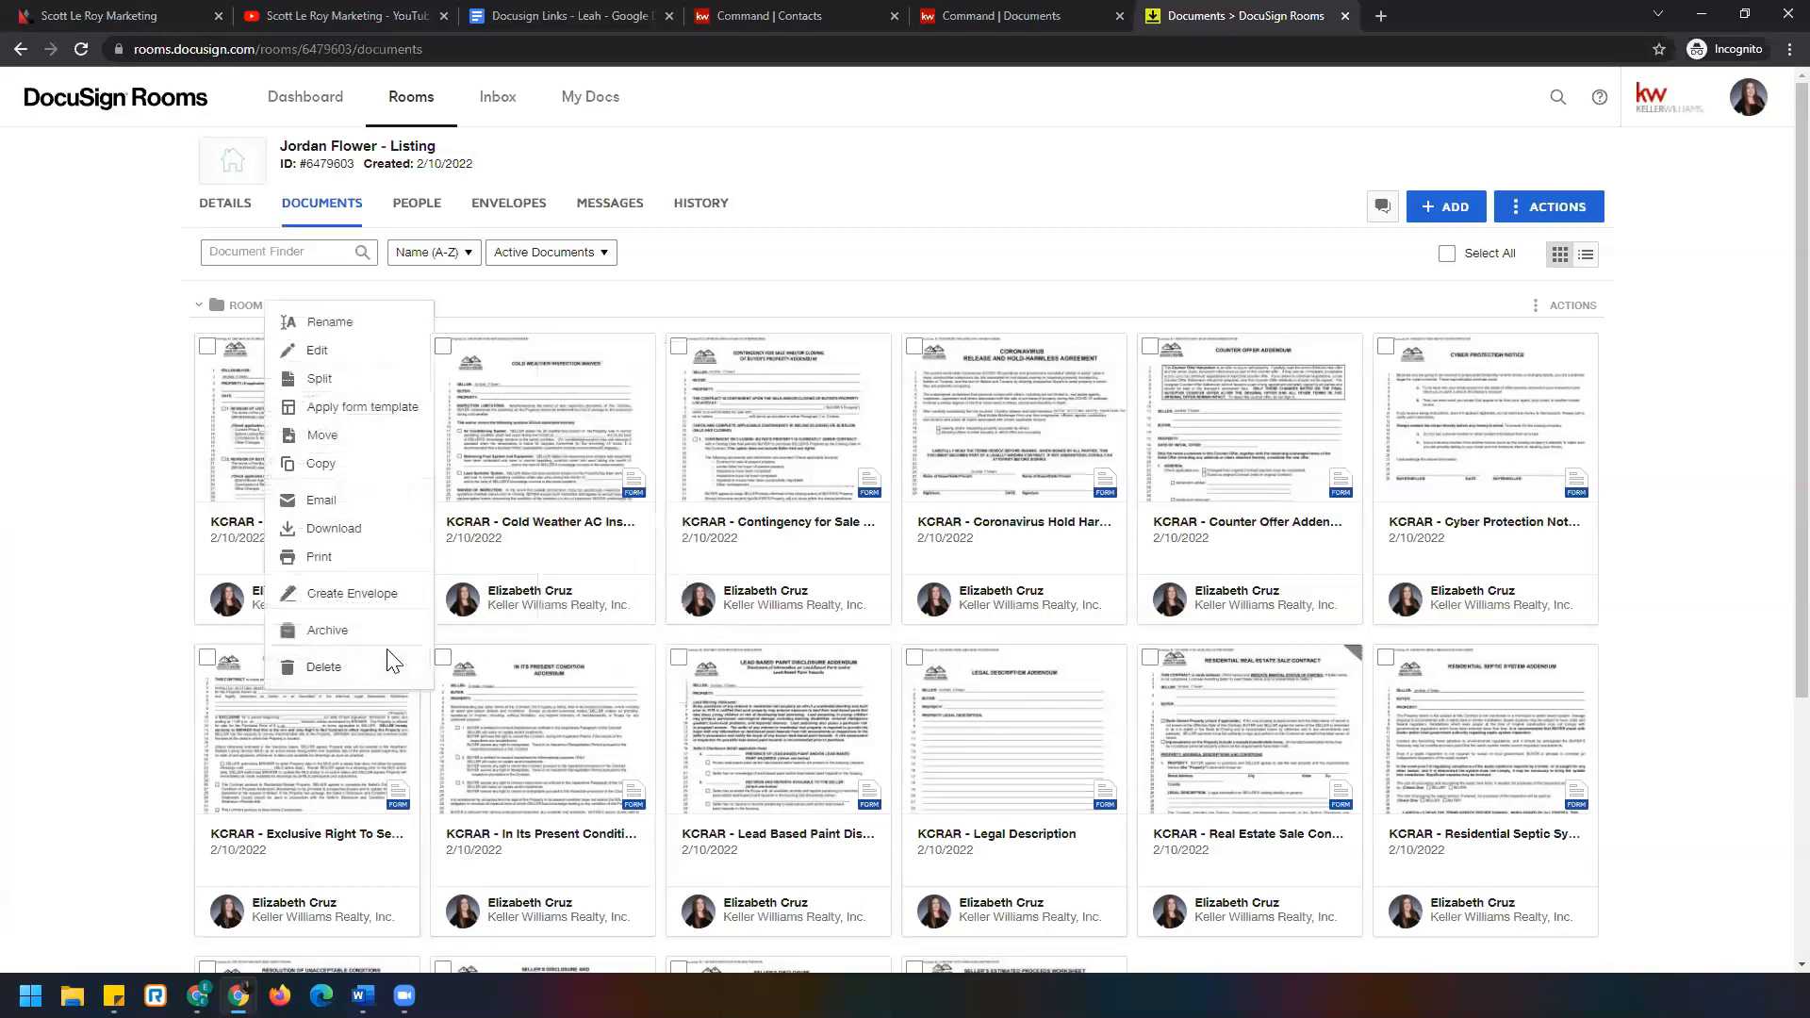
left_click(389, 408)
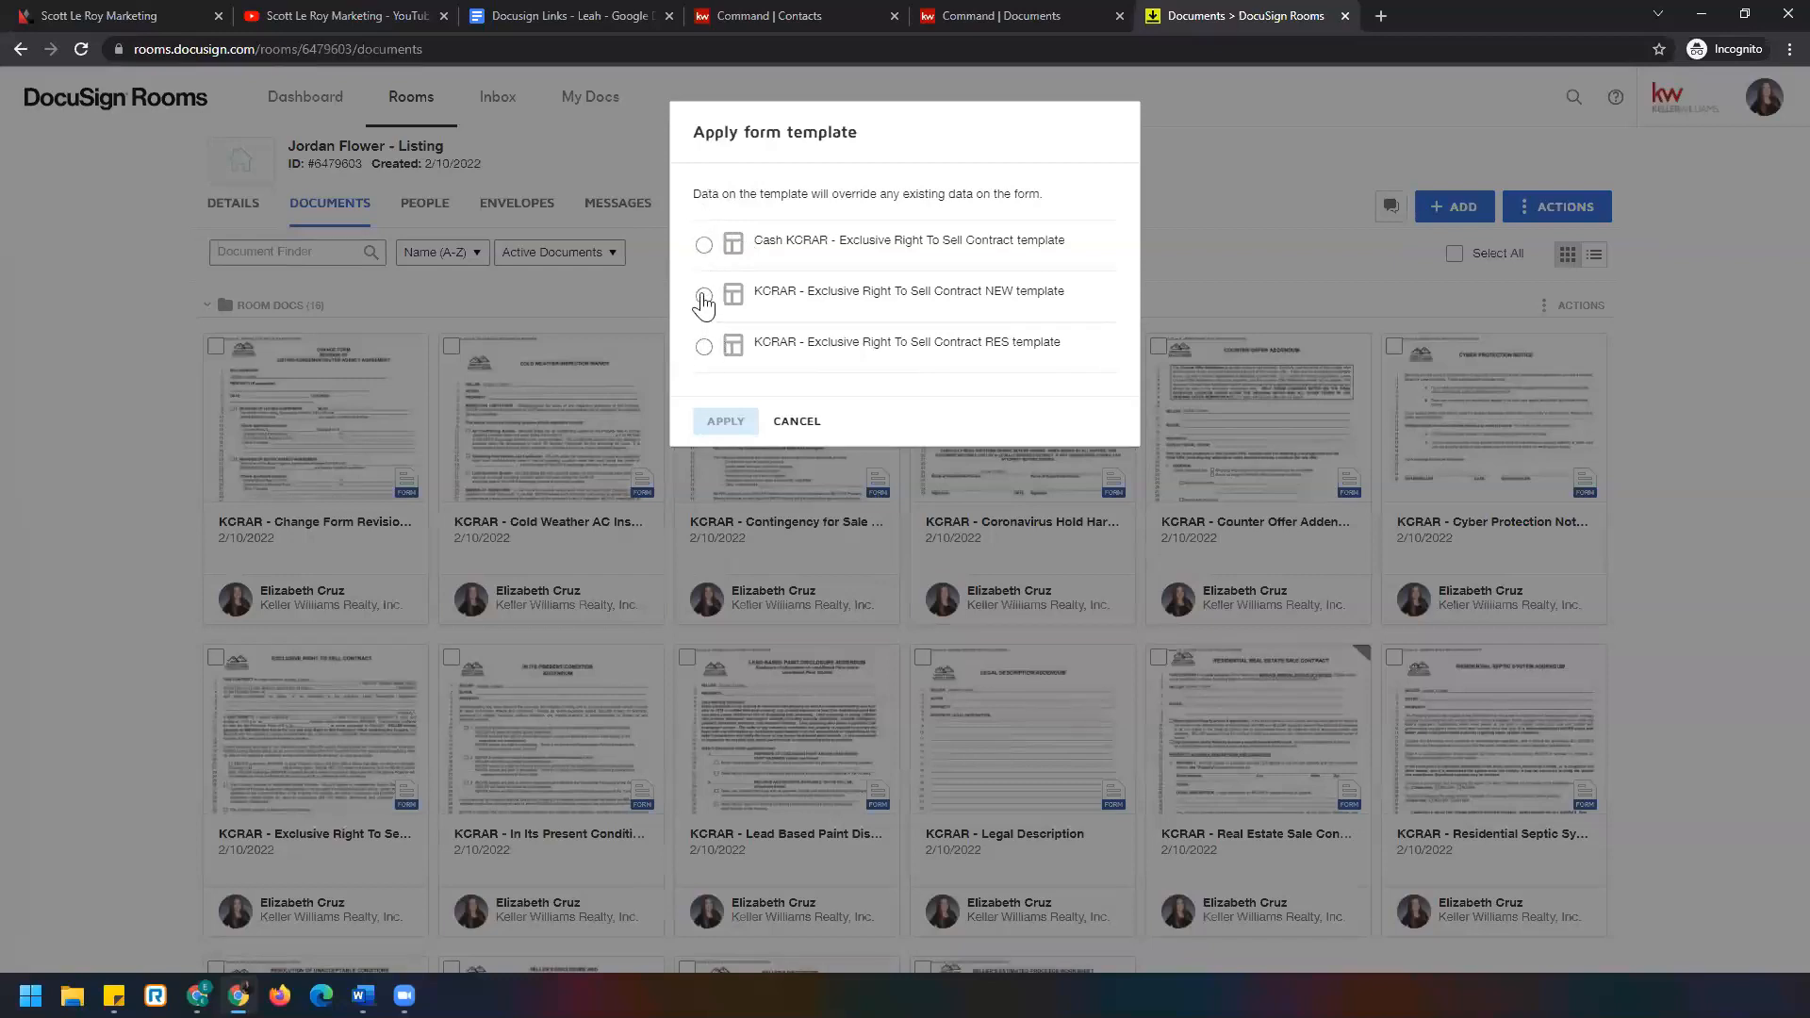
left_click(703, 347)
left_click_drag(692, 193, 1050, 209)
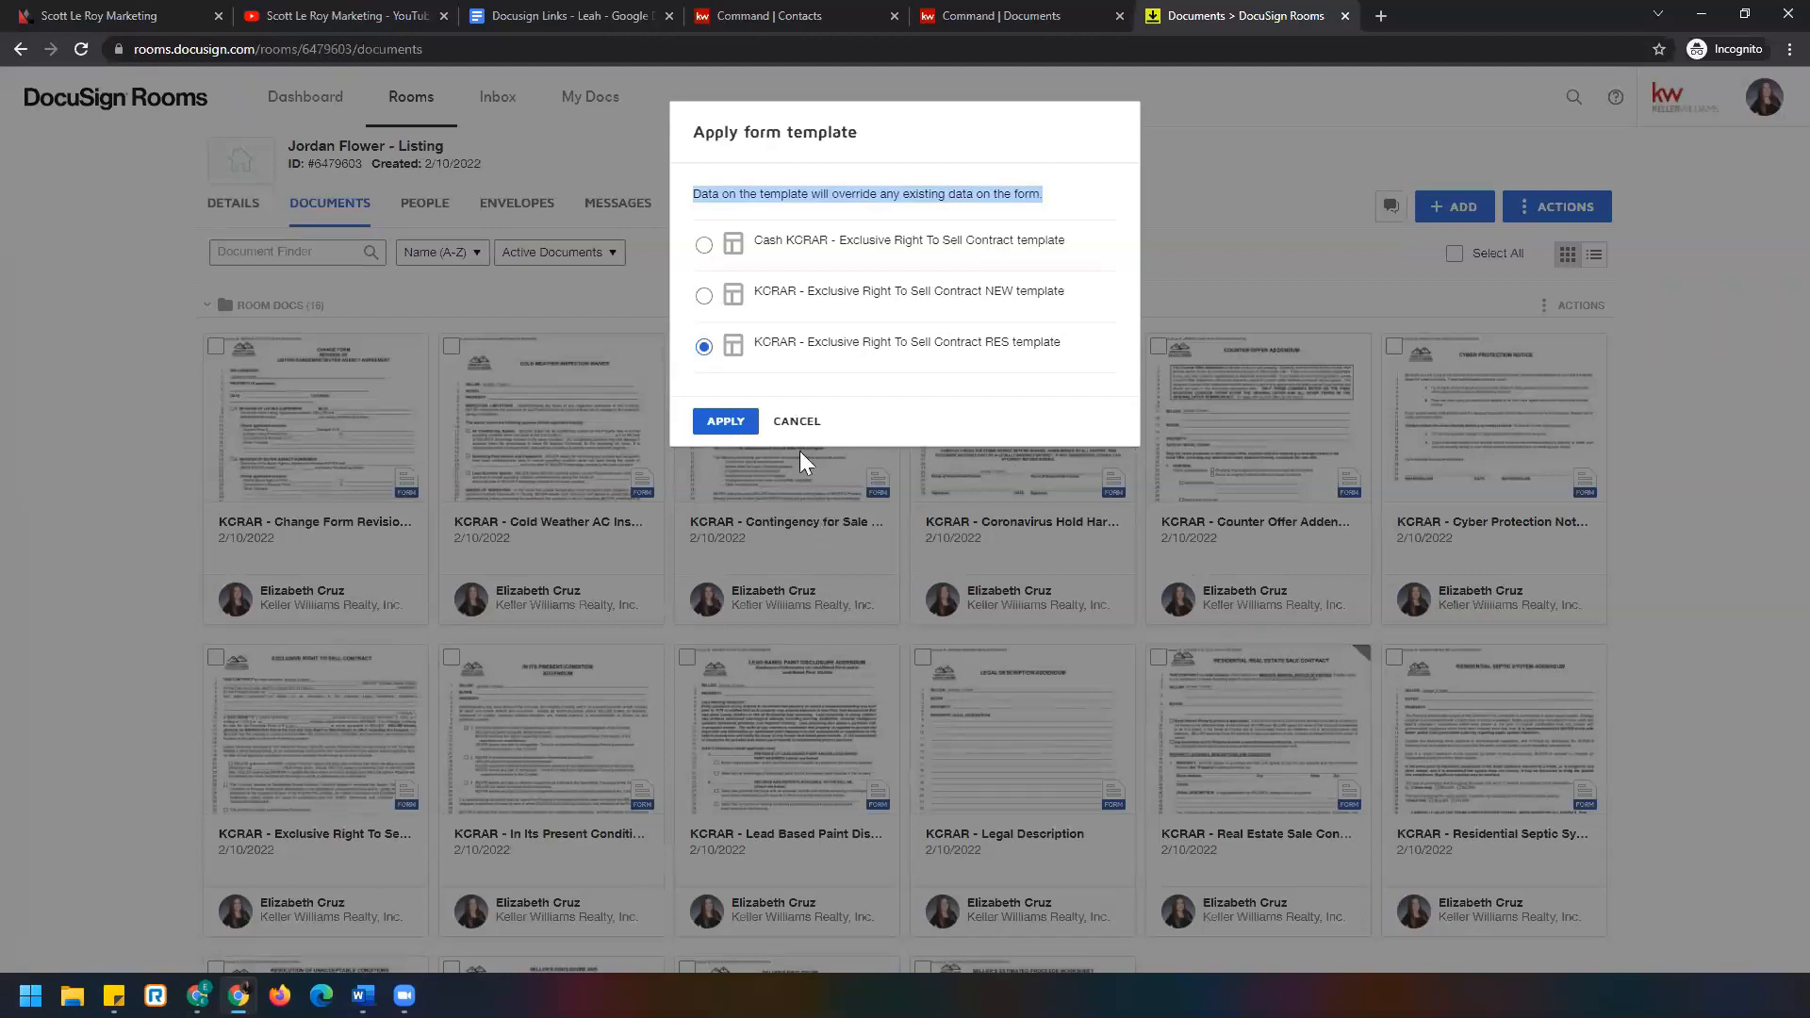
left_click(731, 421)
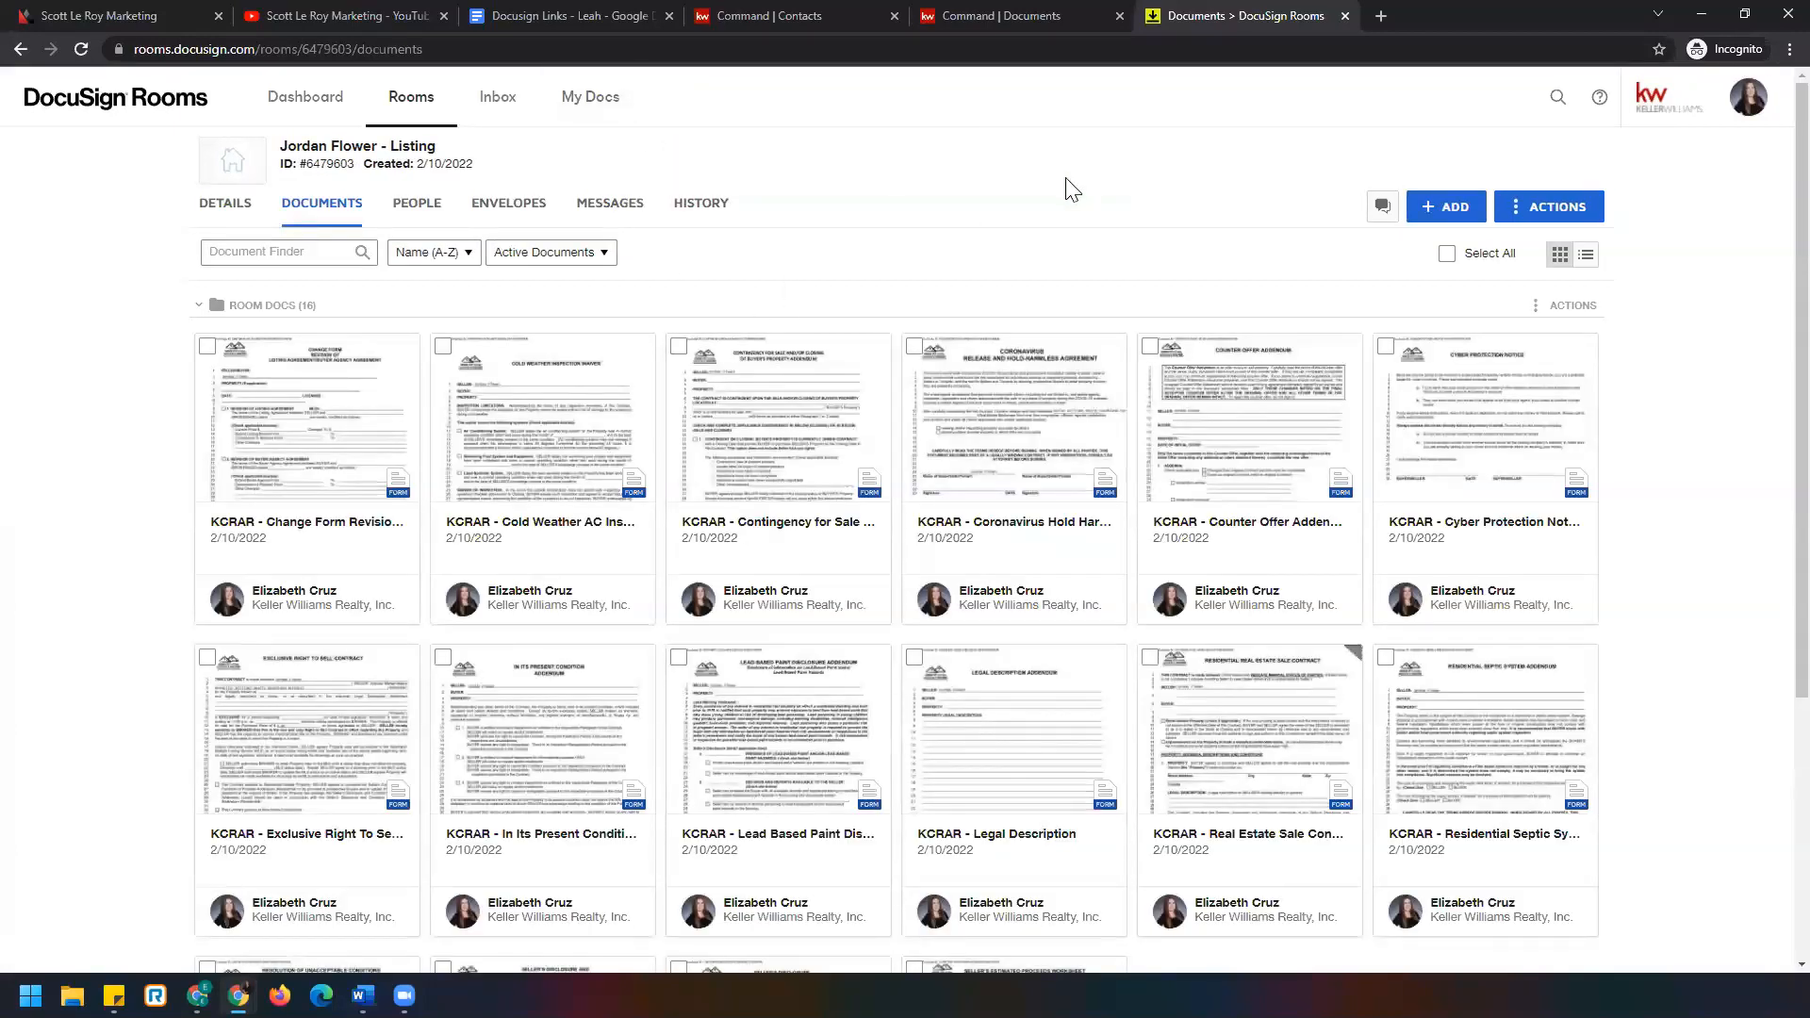
Preview the Exclusive Right To Sell Contract, then return to the 16 room documents and list upload sources.
left_click(279, 757)
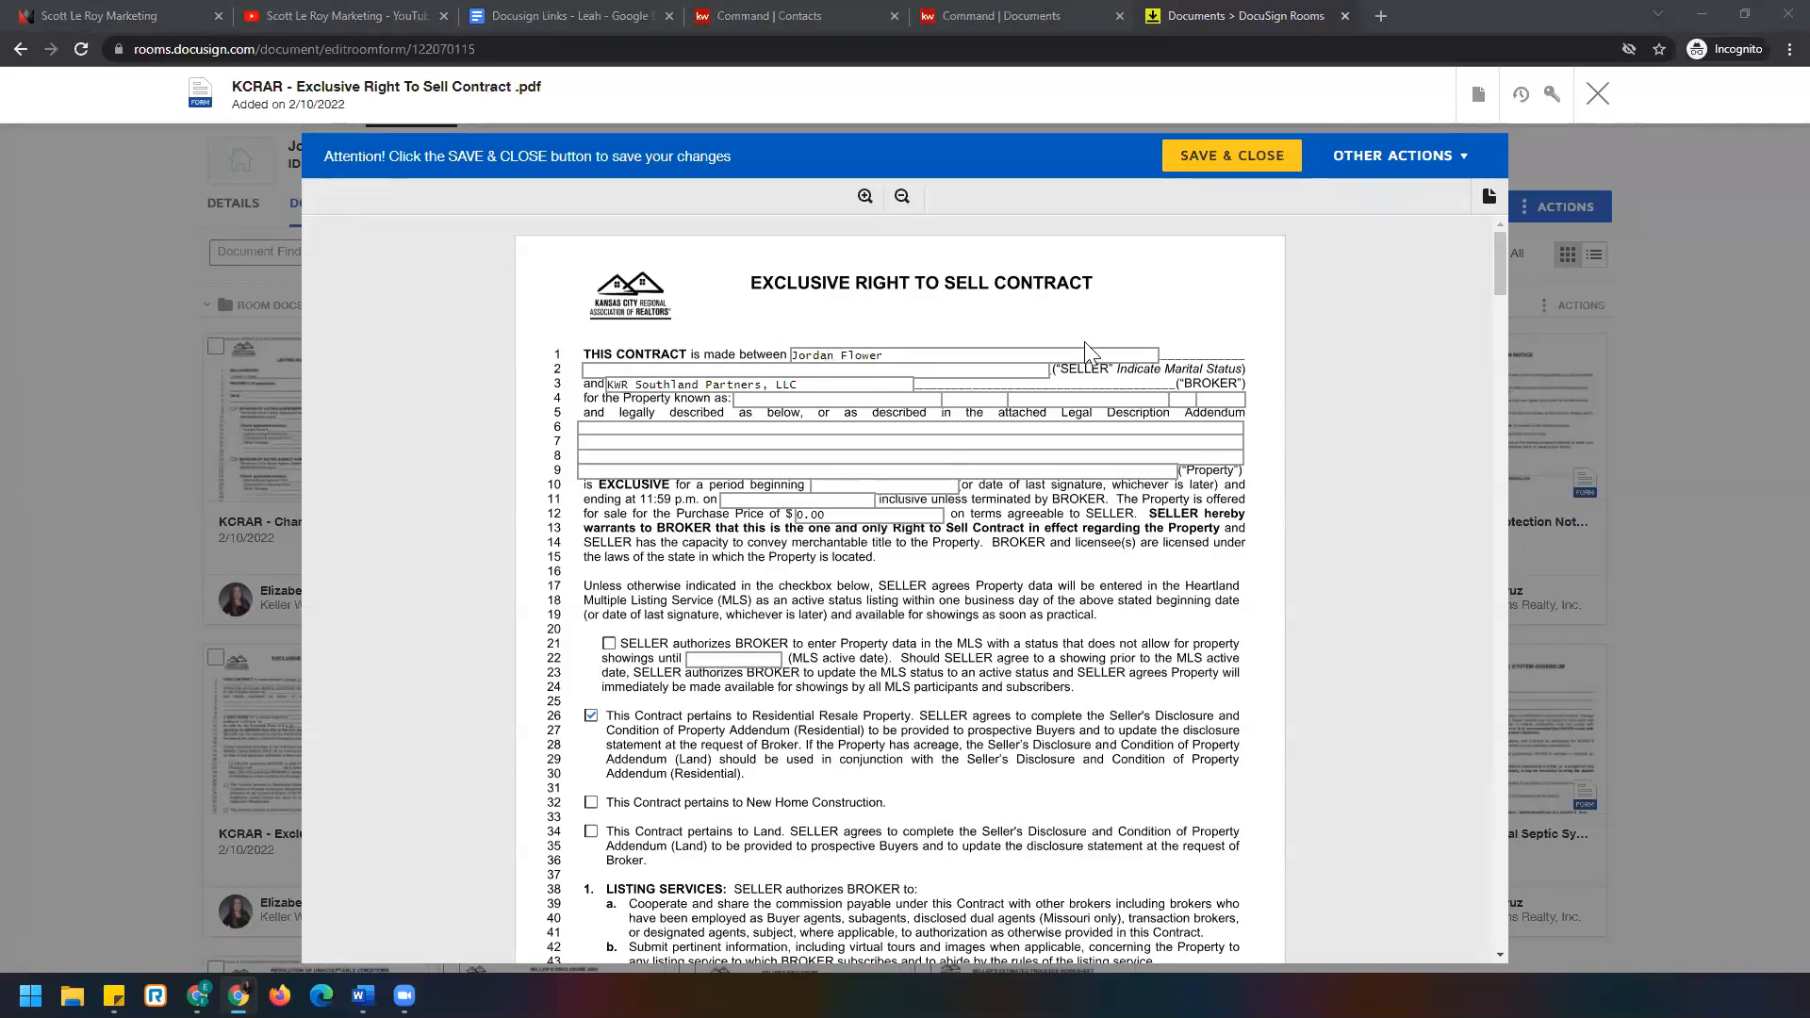
left_click(1596, 95)
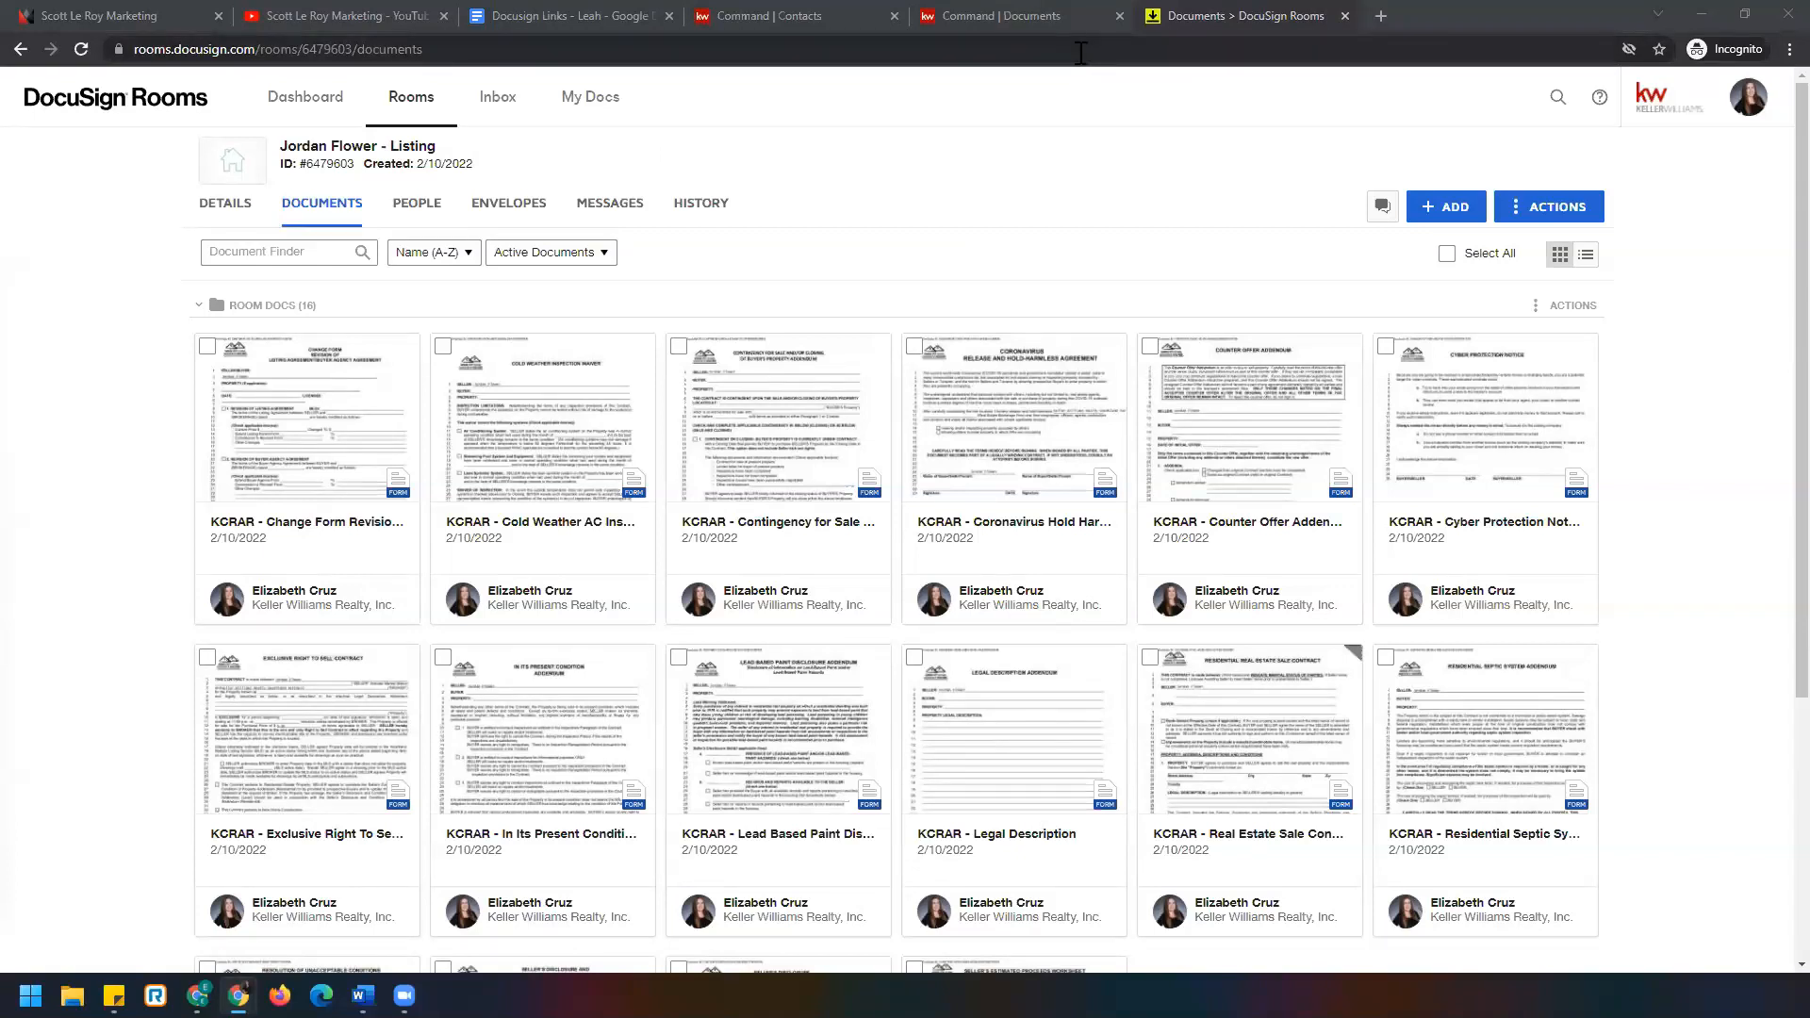
left_click(1445, 210)
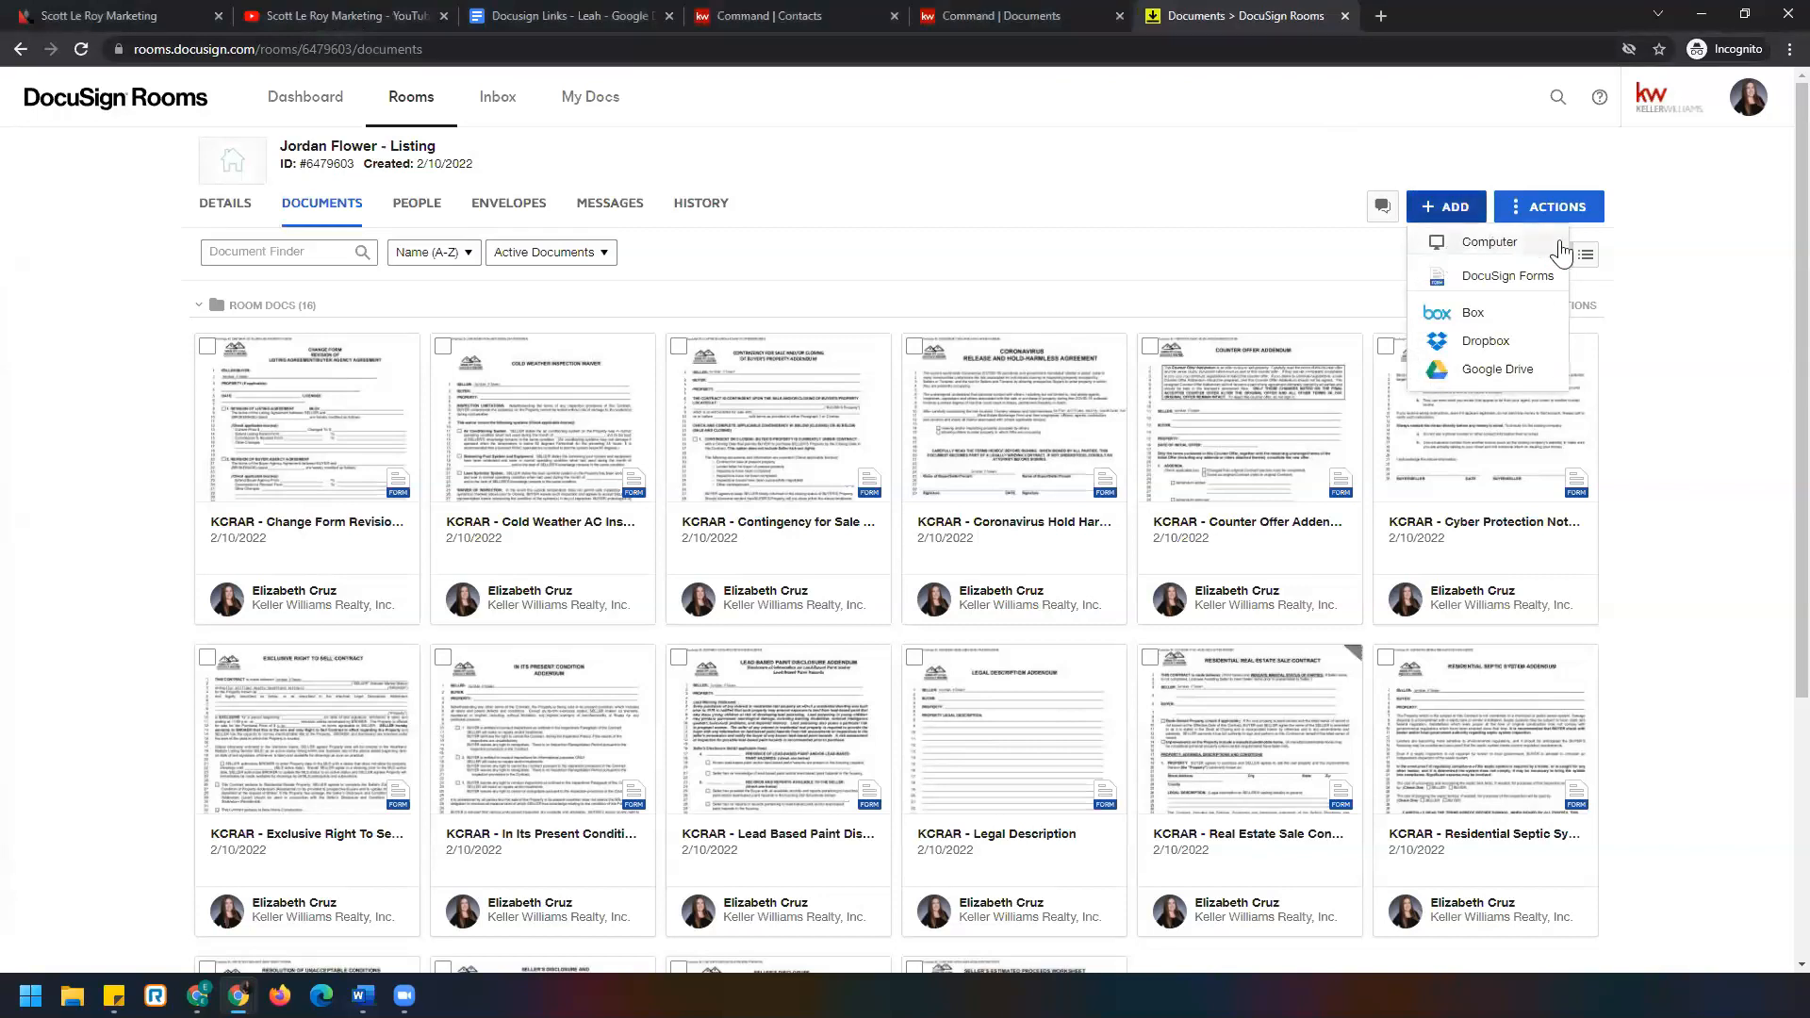
Upload DTD2 NER handout from the computer's SLM G Drive folder into the listing room.
left_click(1473, 249)
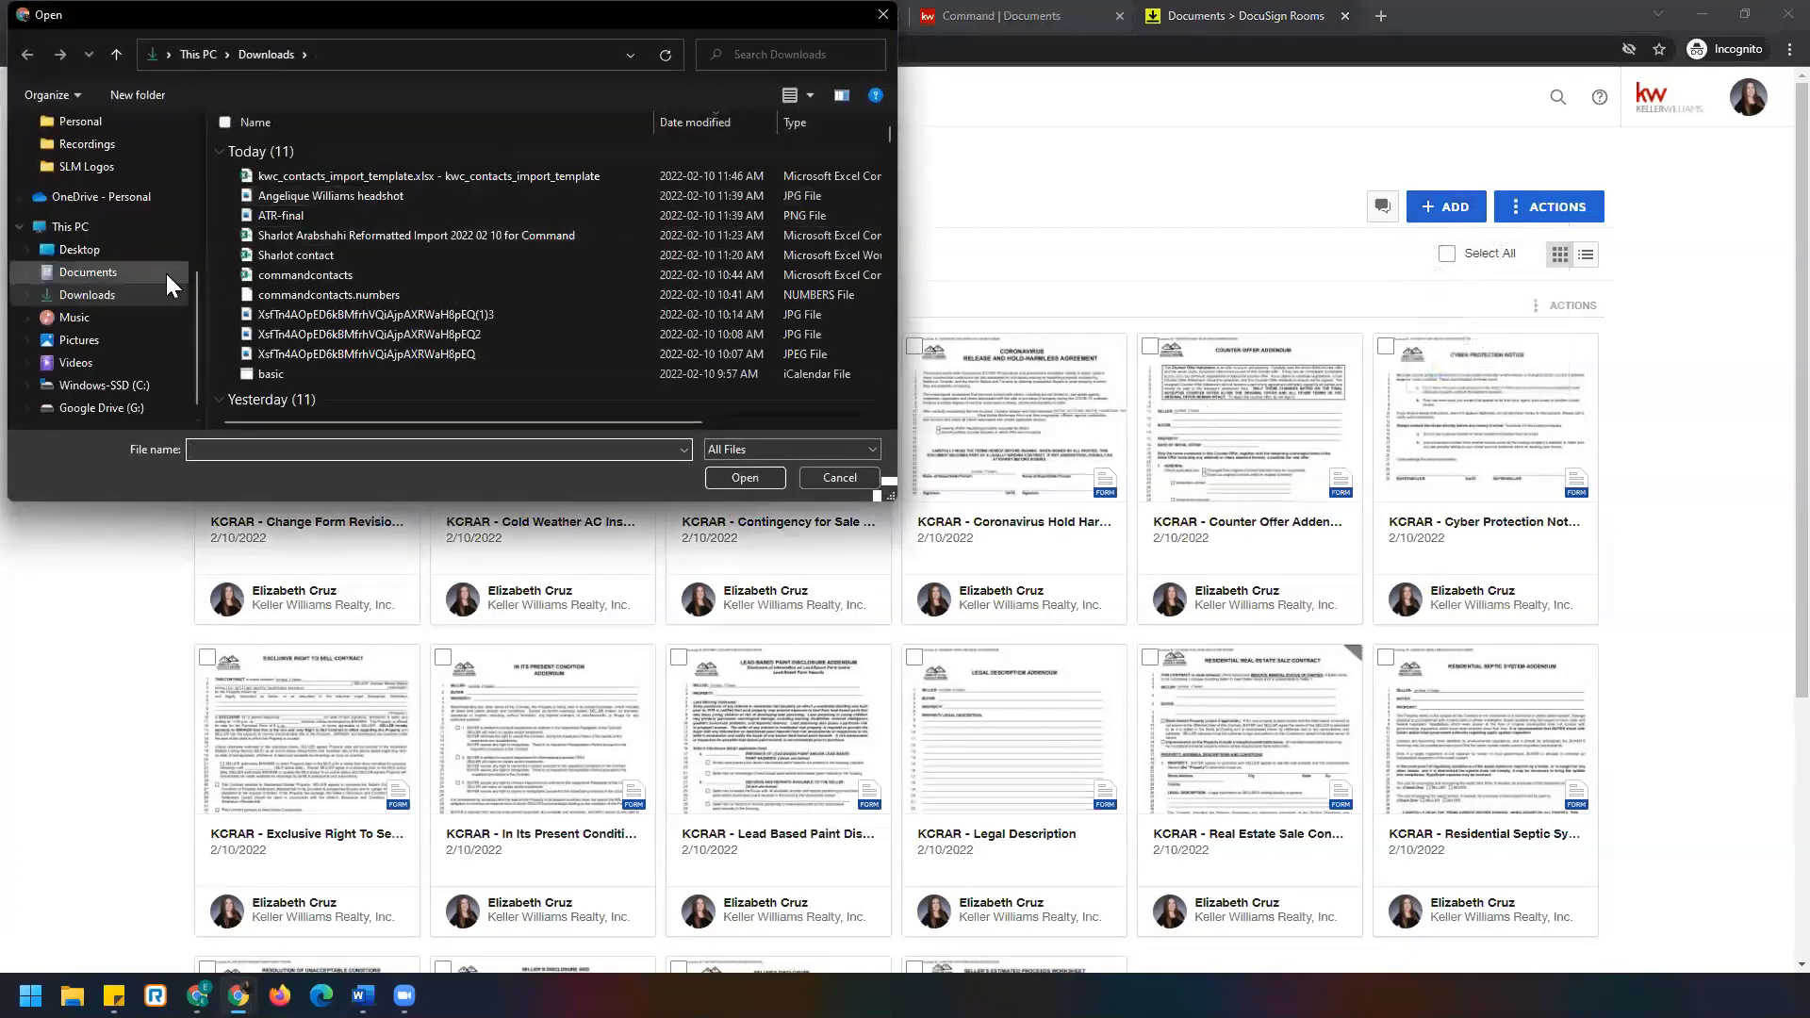
scroll(106, 254, "up", 3)
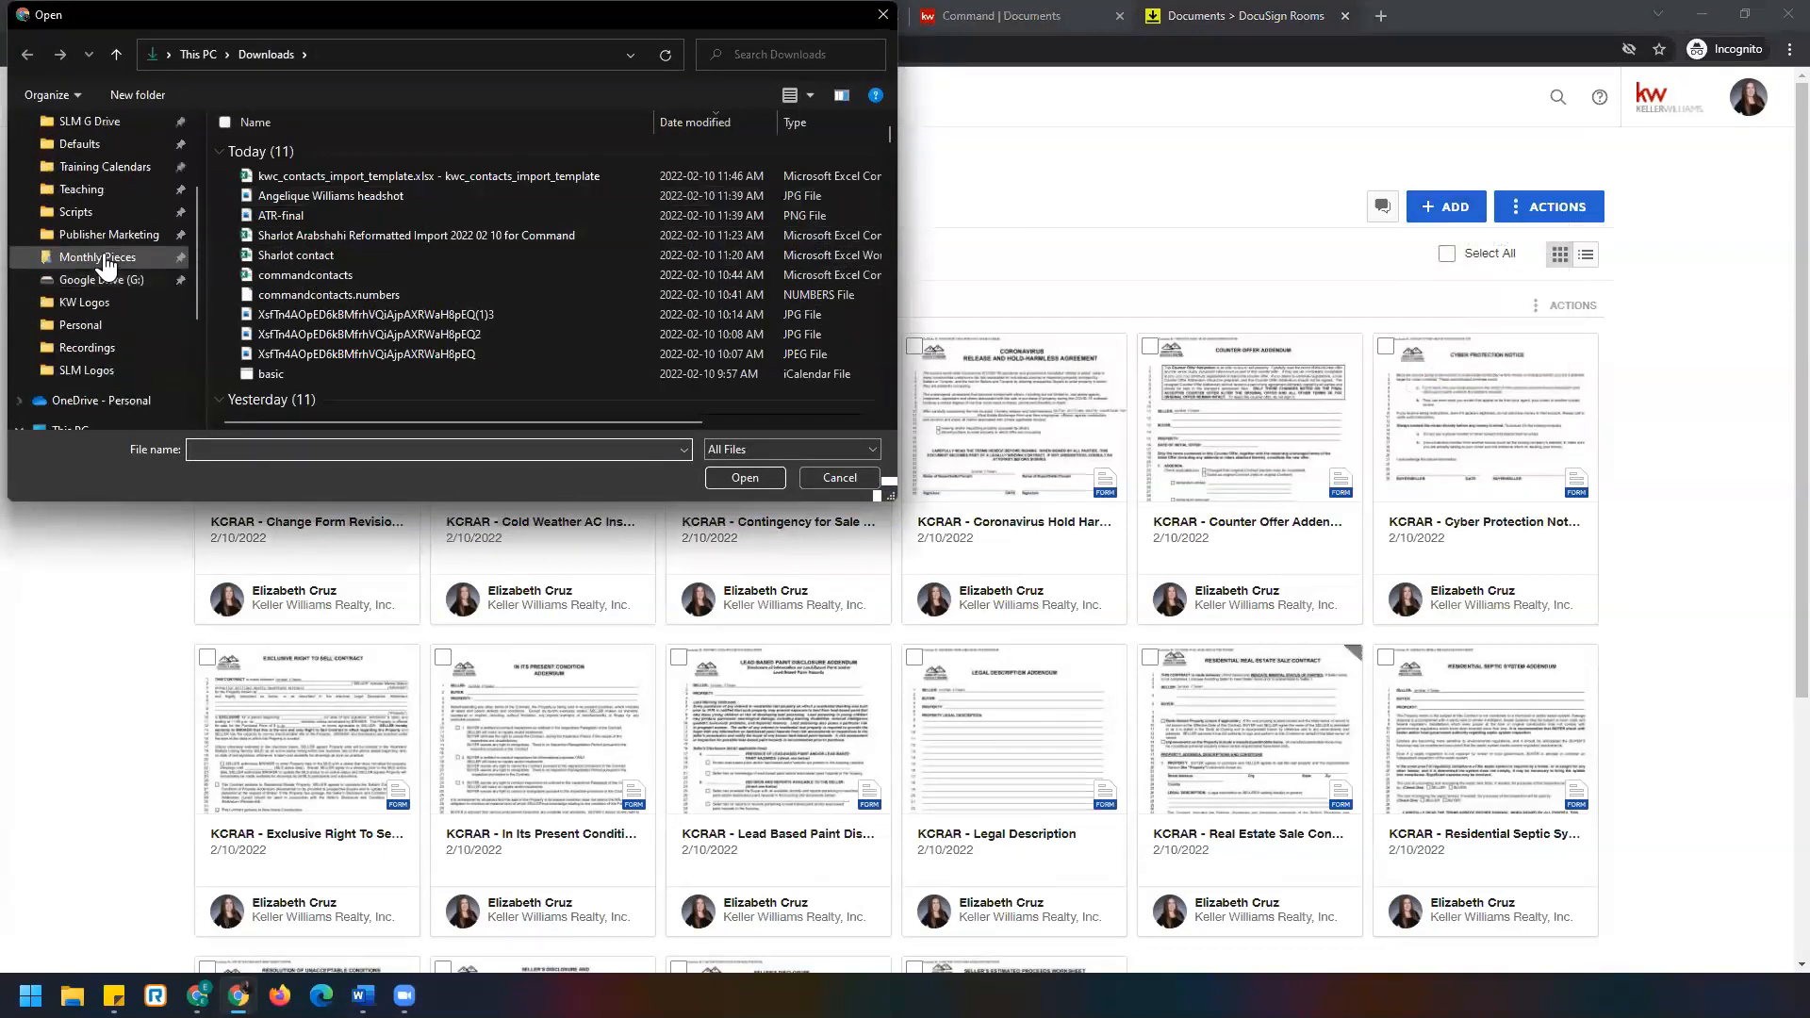
left_click(99, 123)
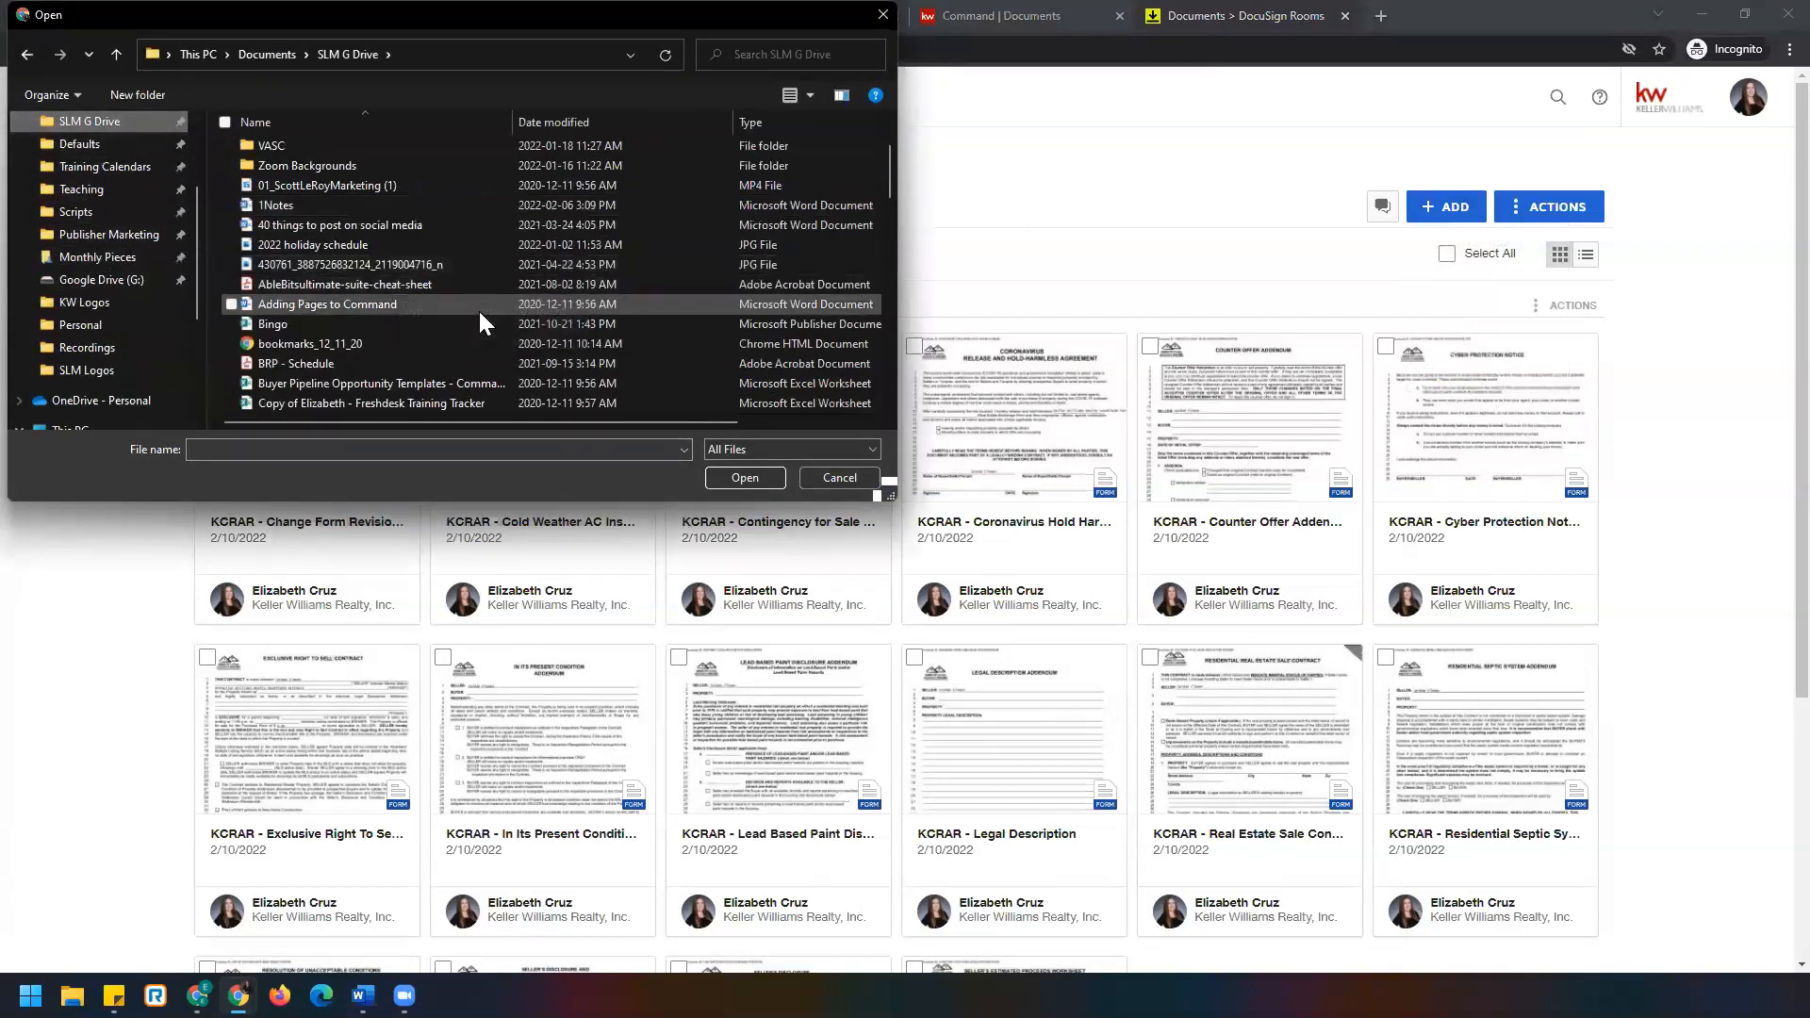
scroll(479, 311, "down", 3)
scroll(478, 311, "down", 1)
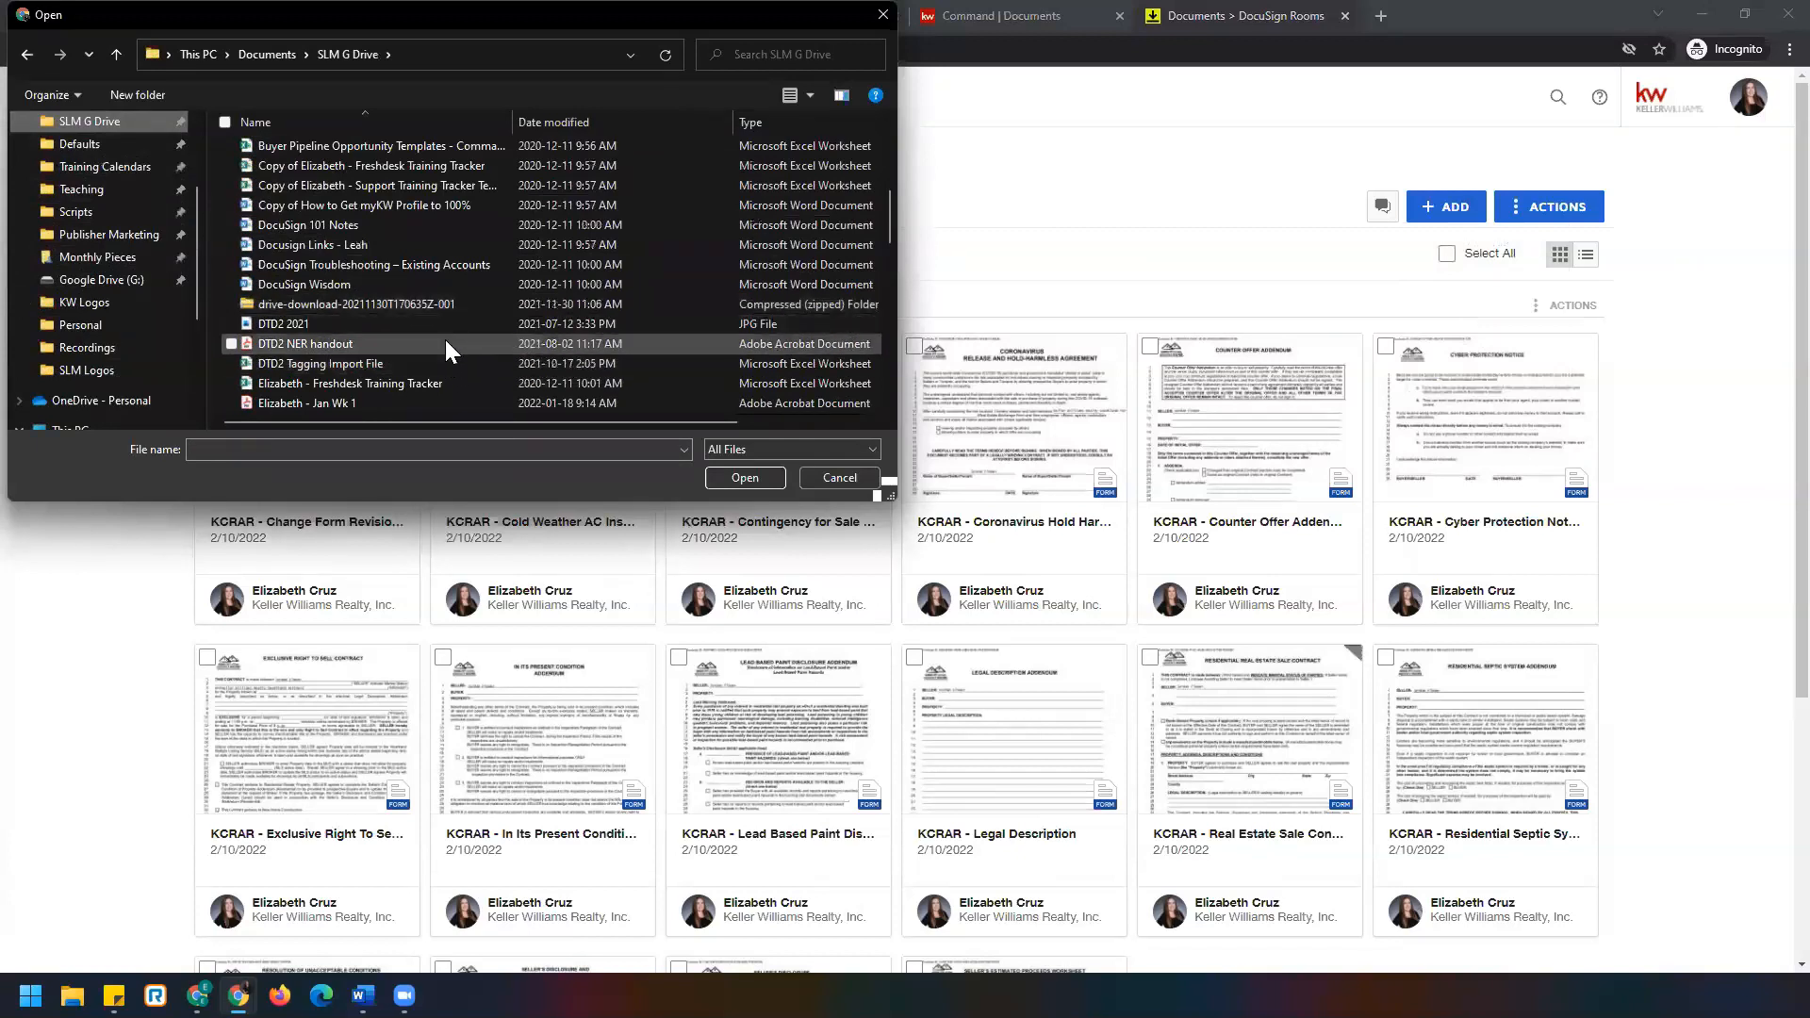
double_click(445, 339)
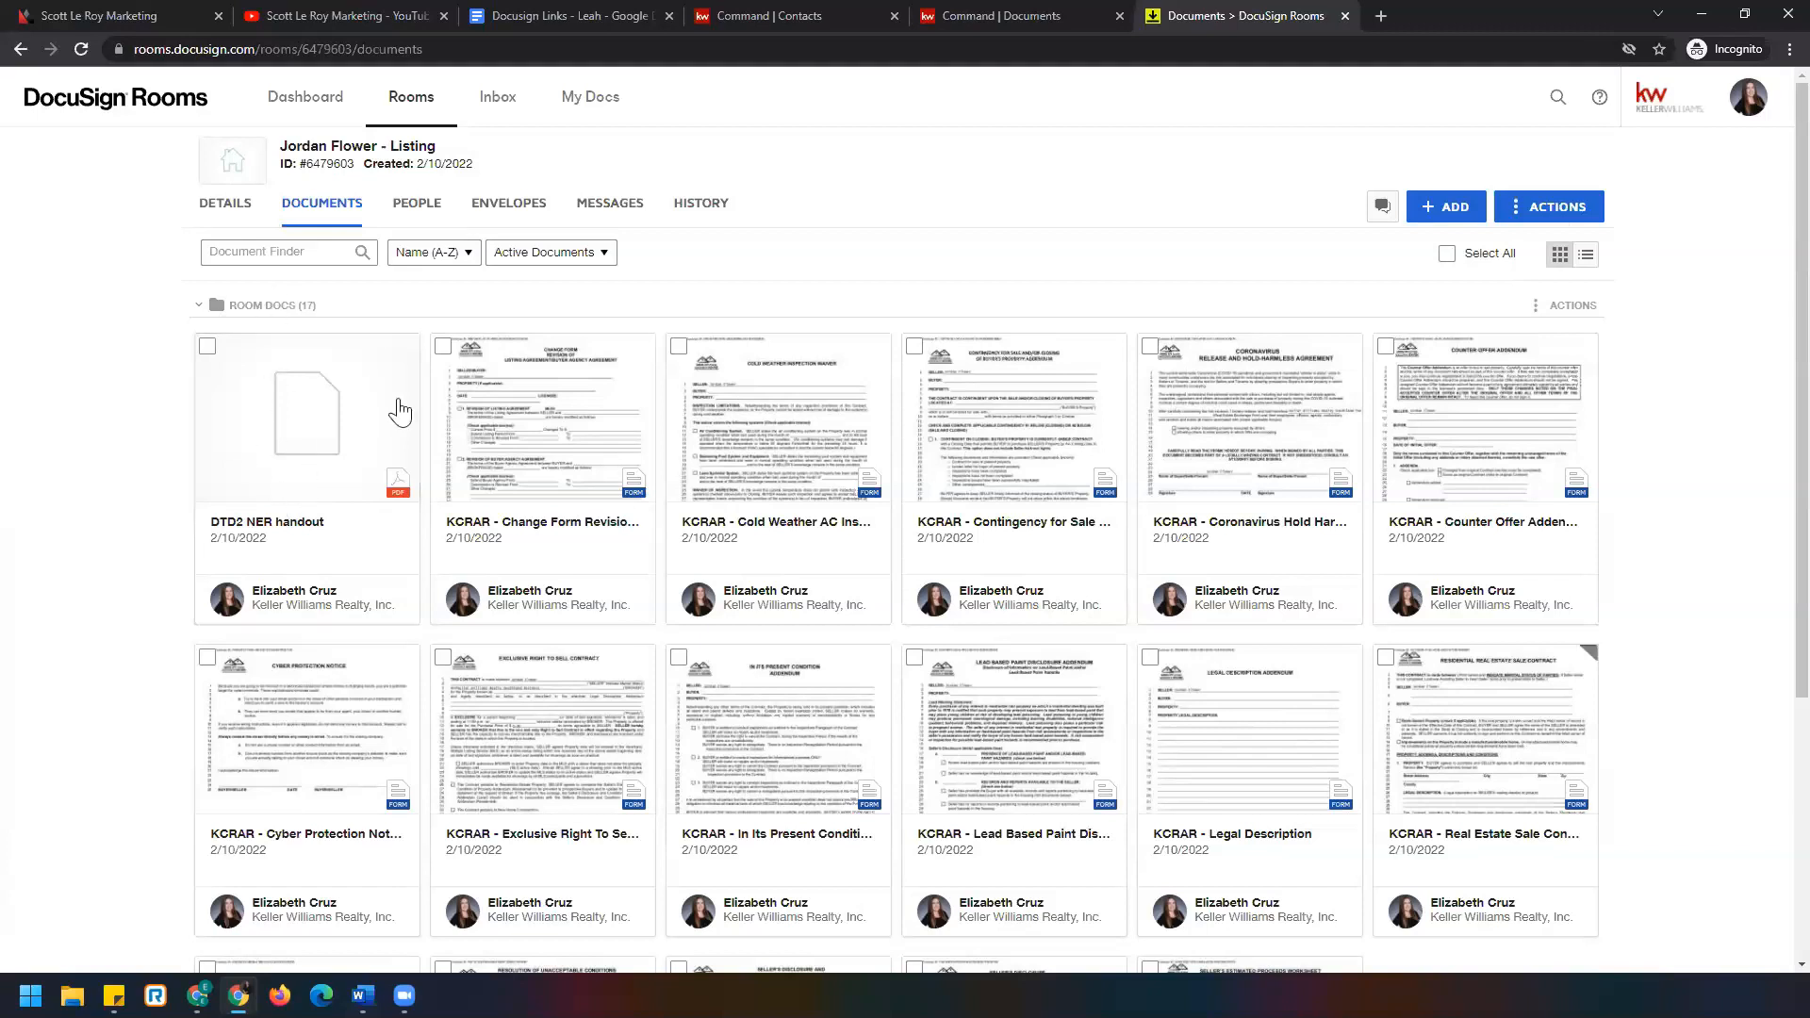
right_click(302, 412)
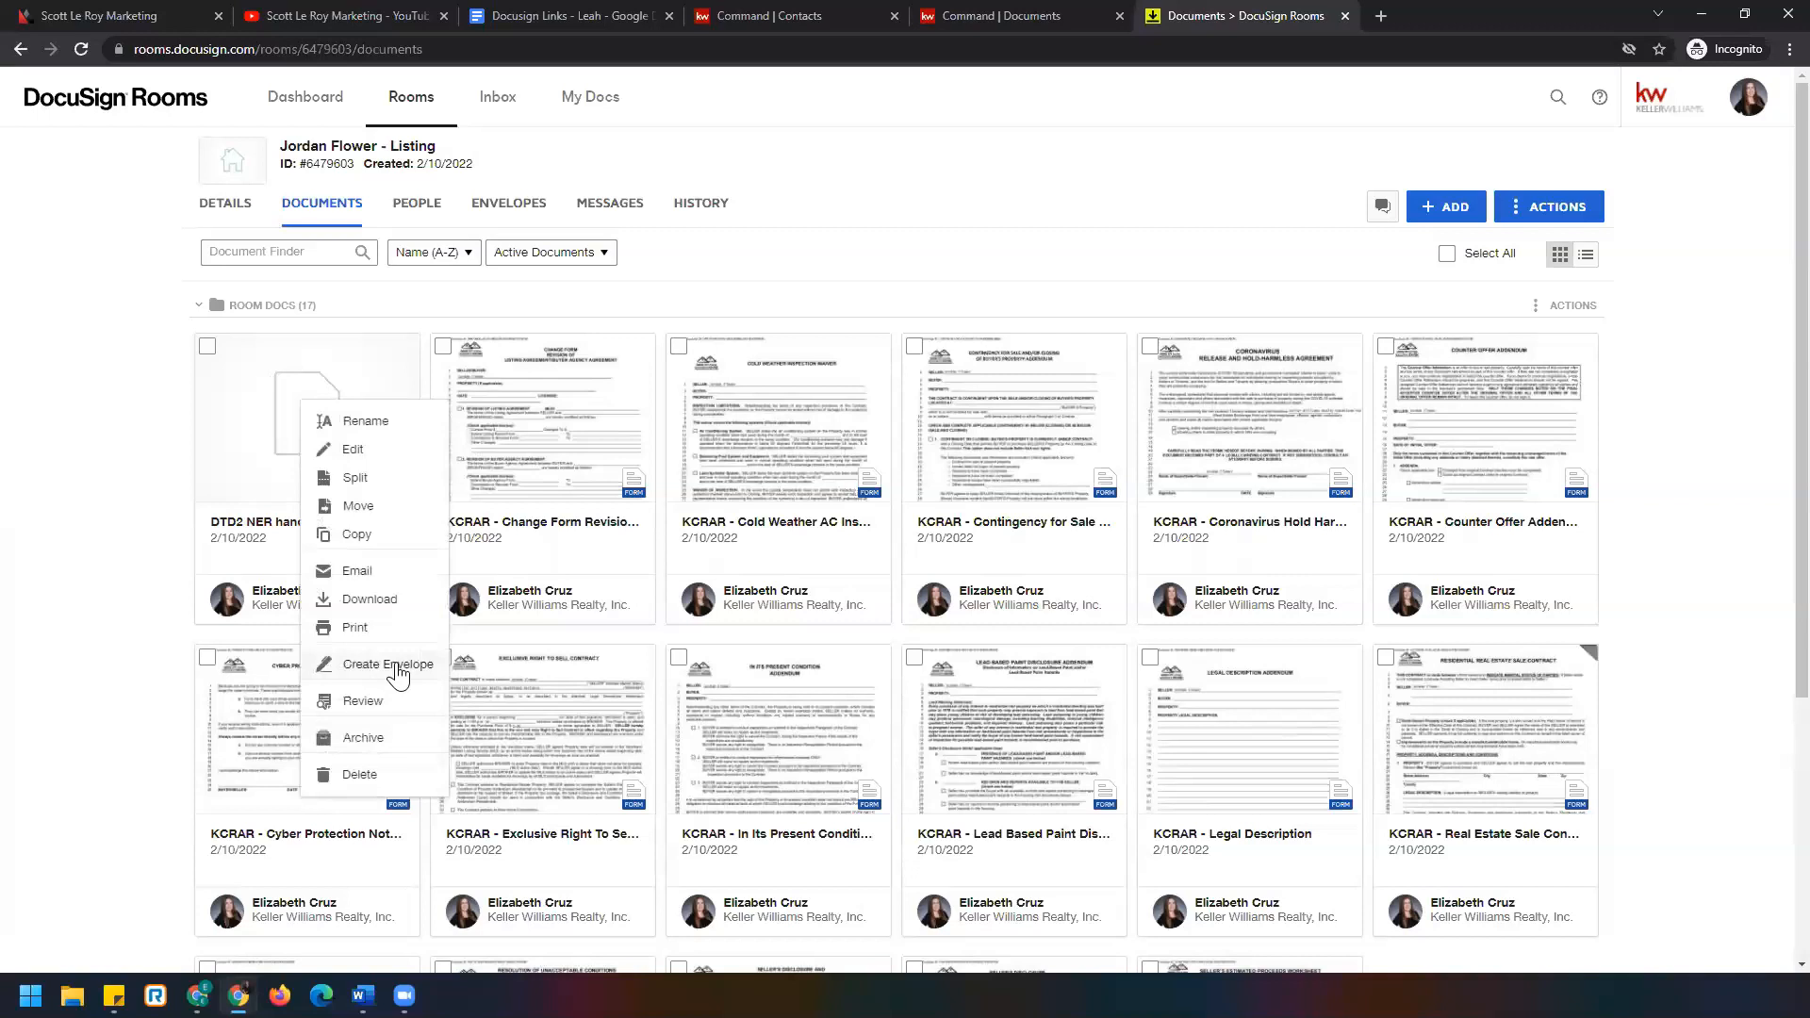
left_click(103, 542)
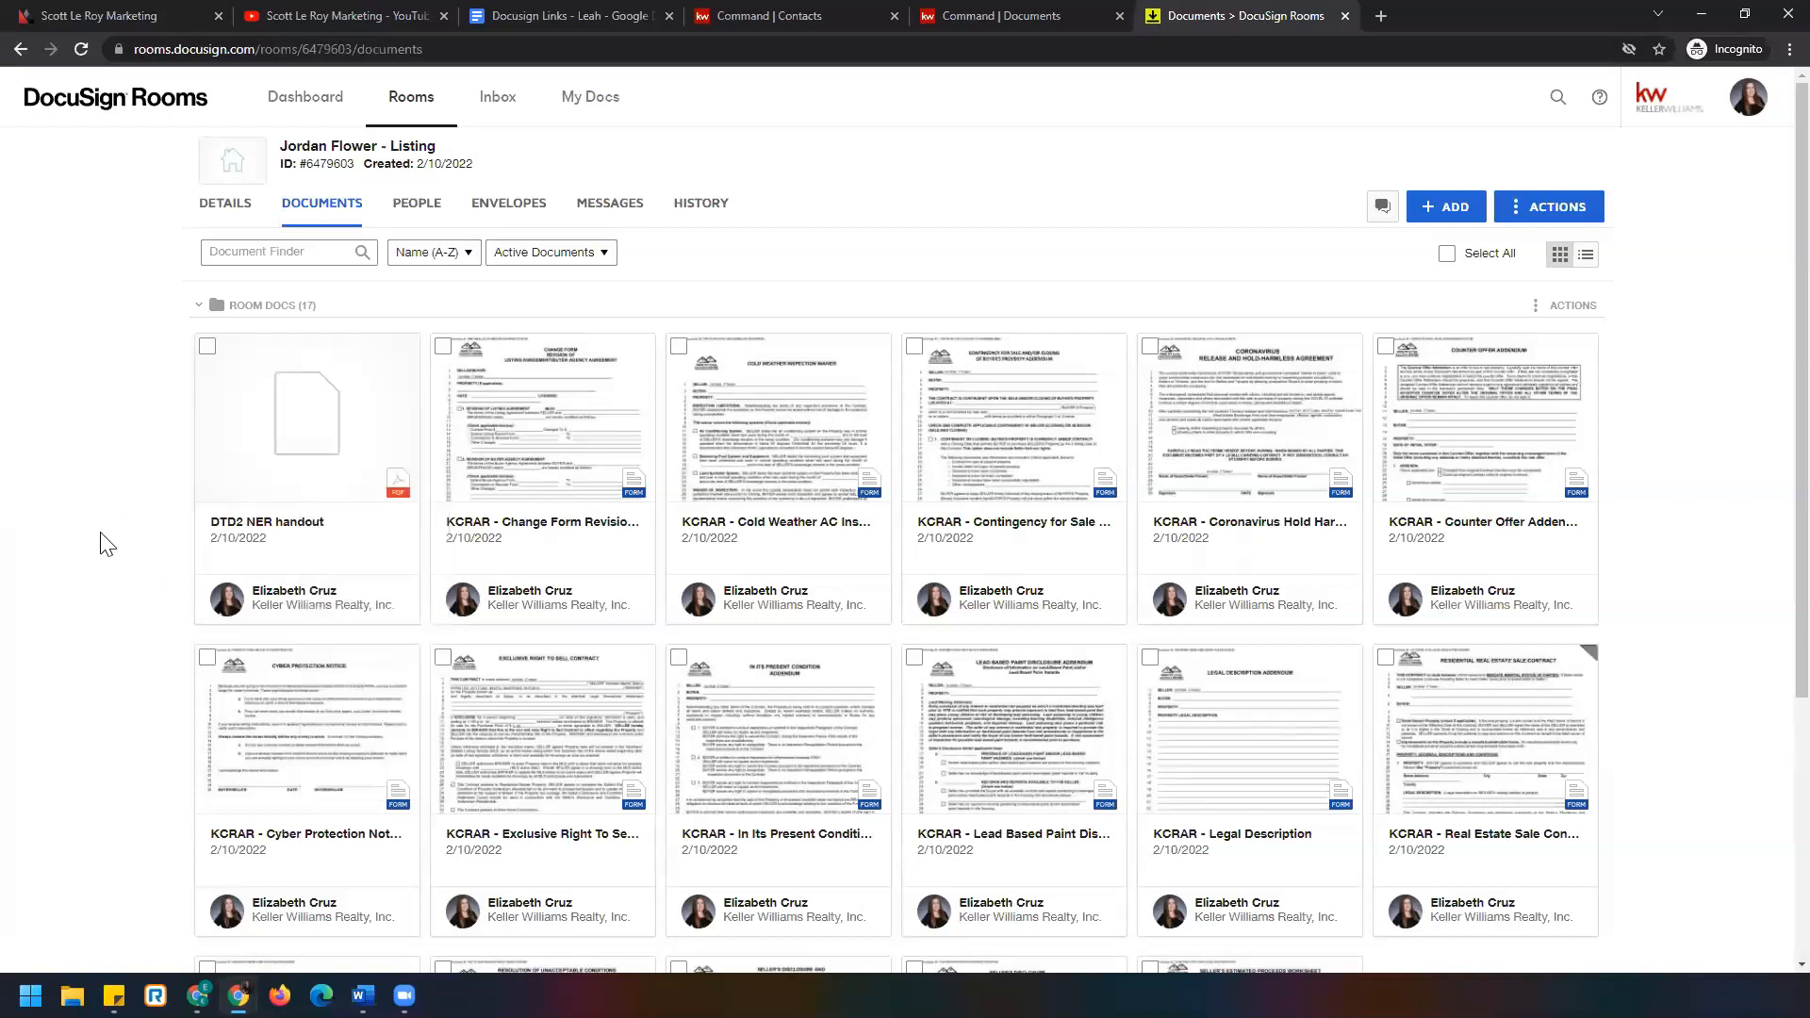
left_click(207, 346)
left_click(442, 346)
left_click(677, 346)
left_click(914, 347)
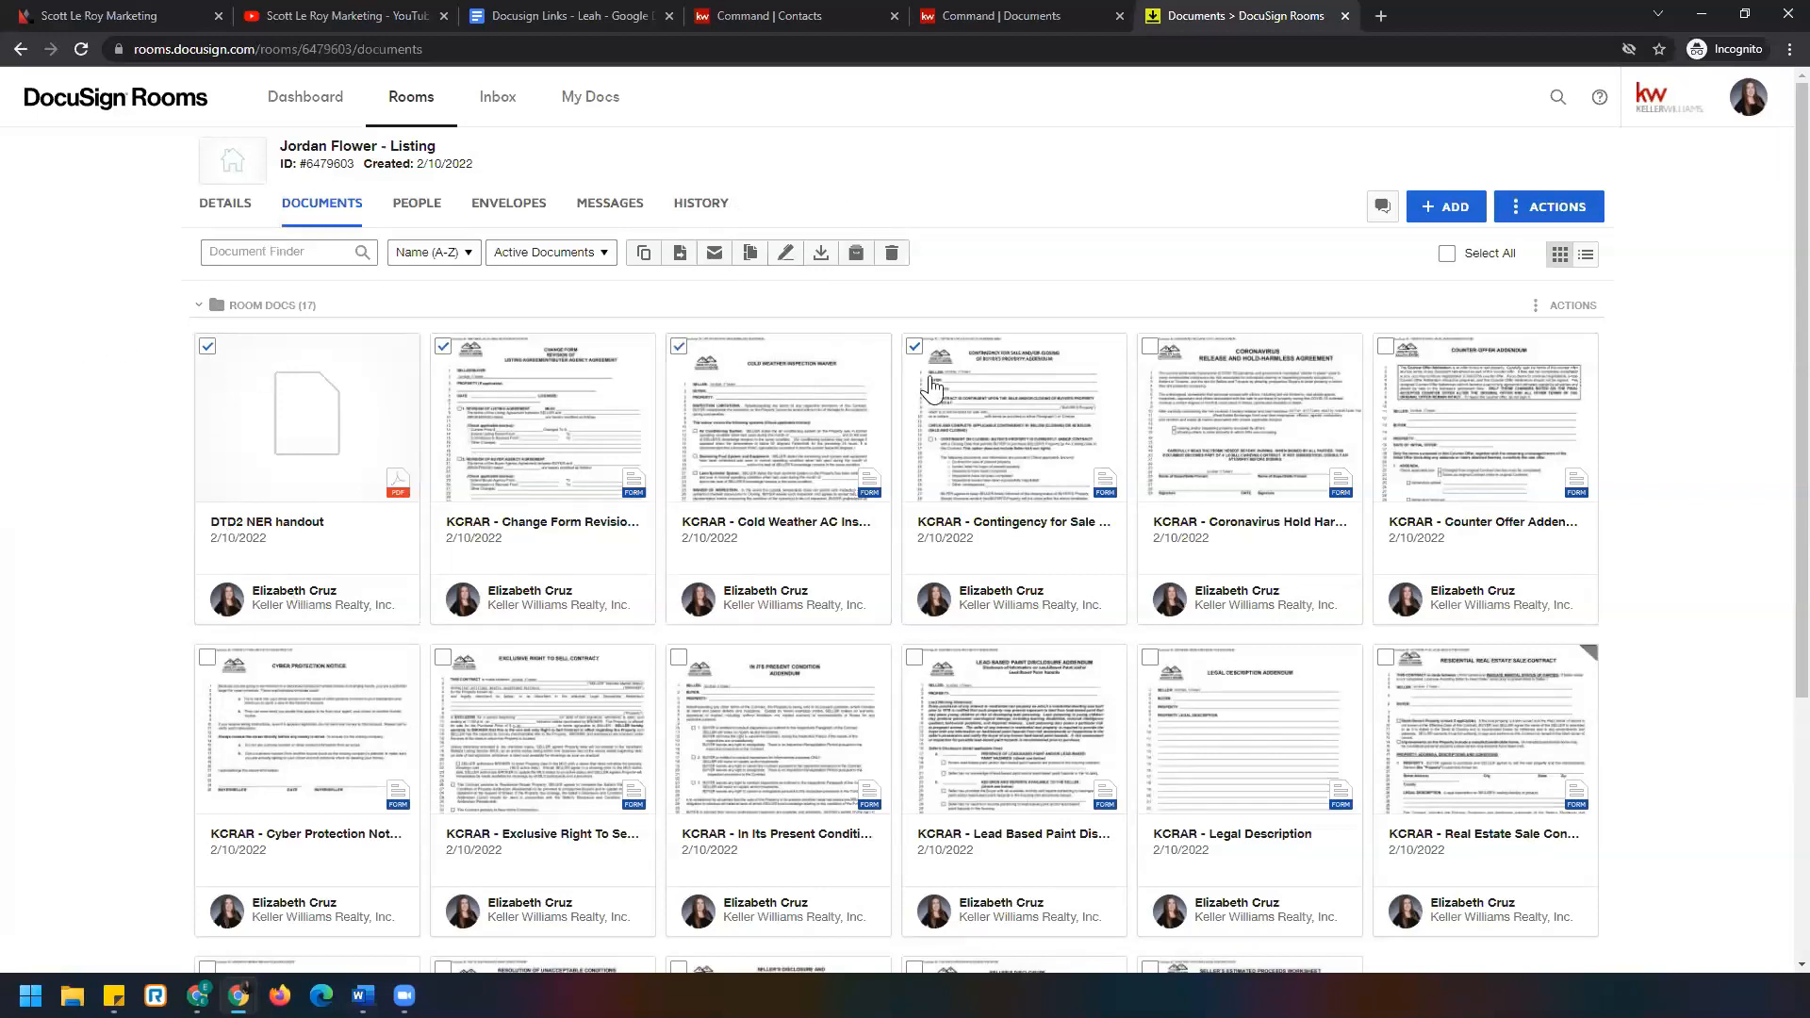
left_click(913, 346)
left_click(681, 348)
left_click(444, 347)
Open the DTD2 NER handout and create a new envelope from it via Document Actions.
left_click(206, 349)
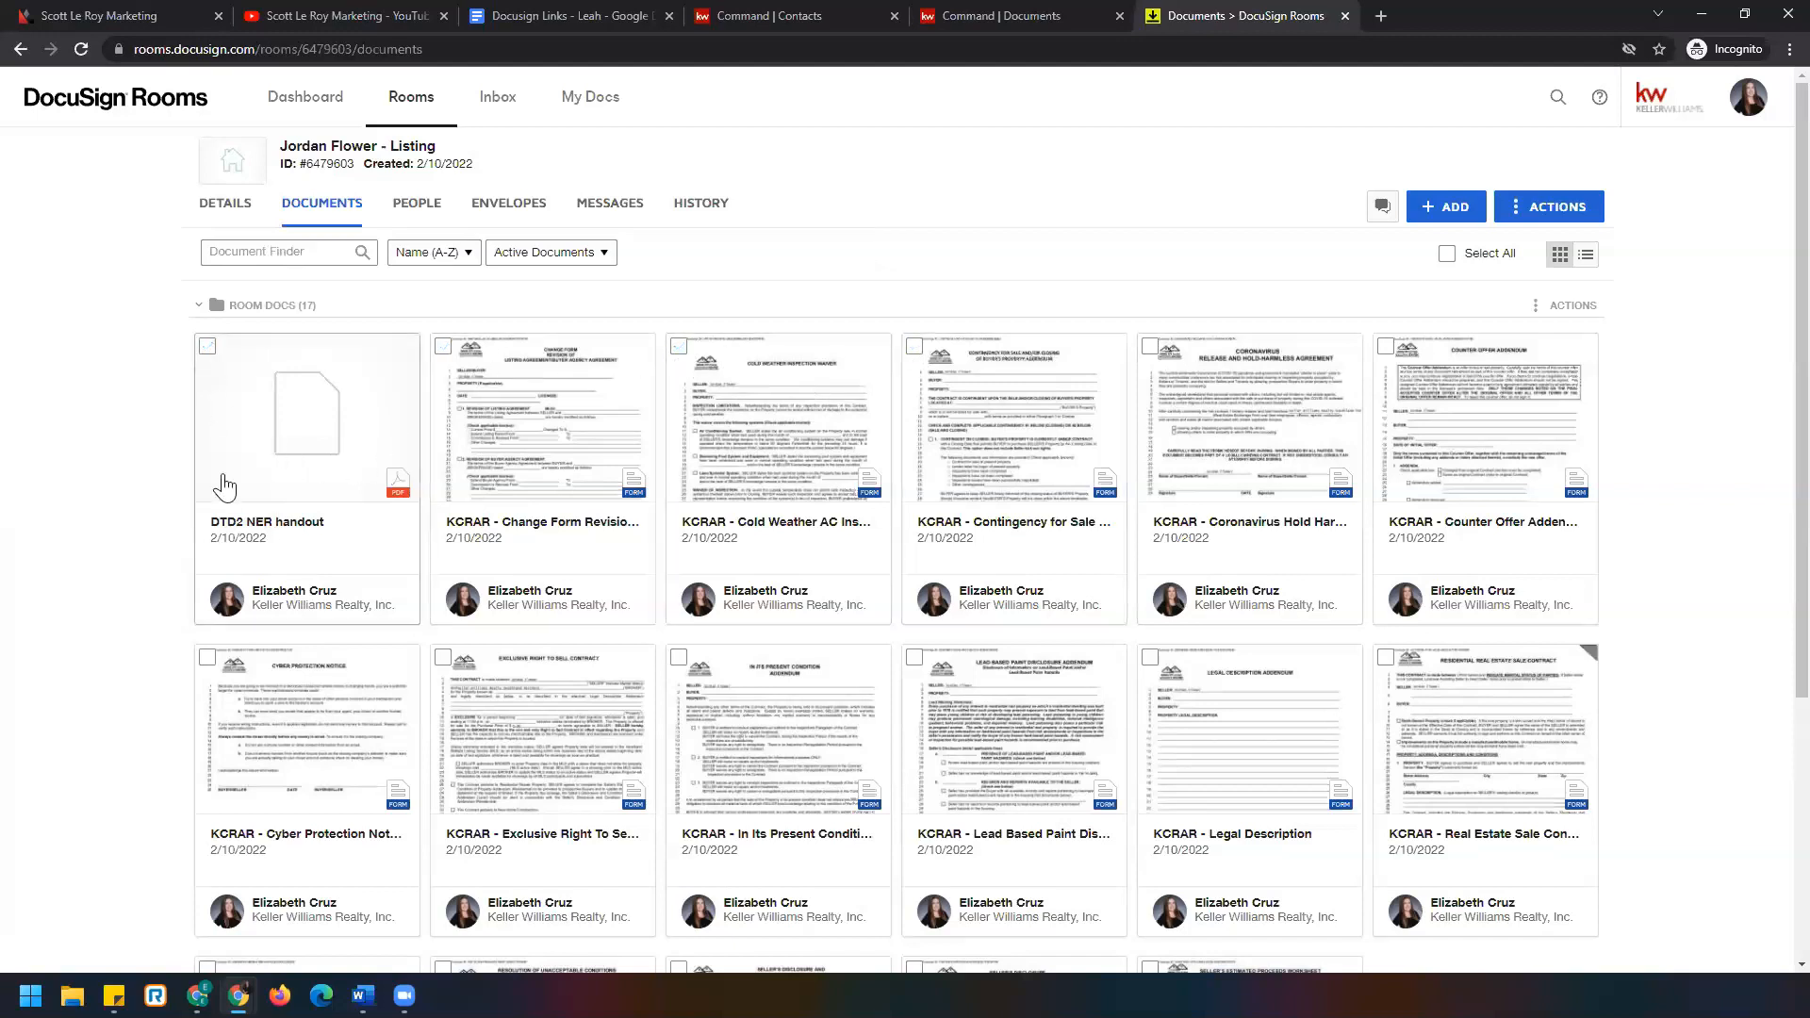
left_click(326, 427)
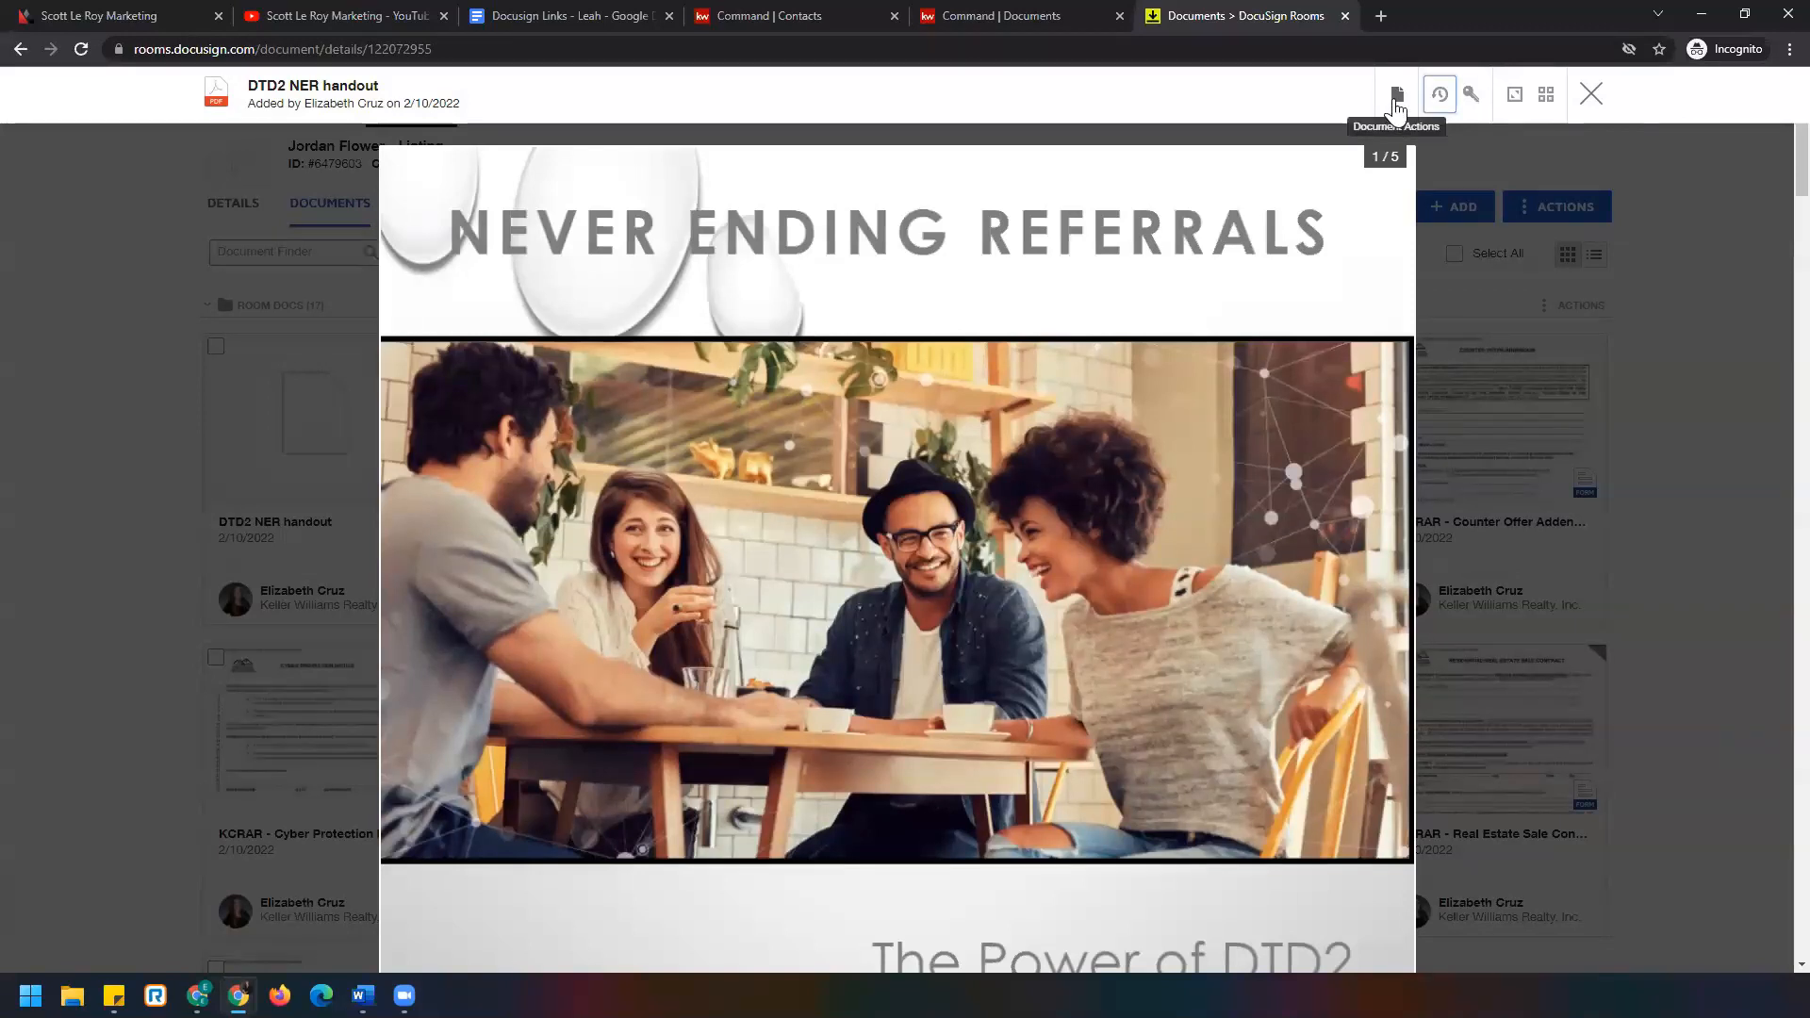
left_click(1396, 104)
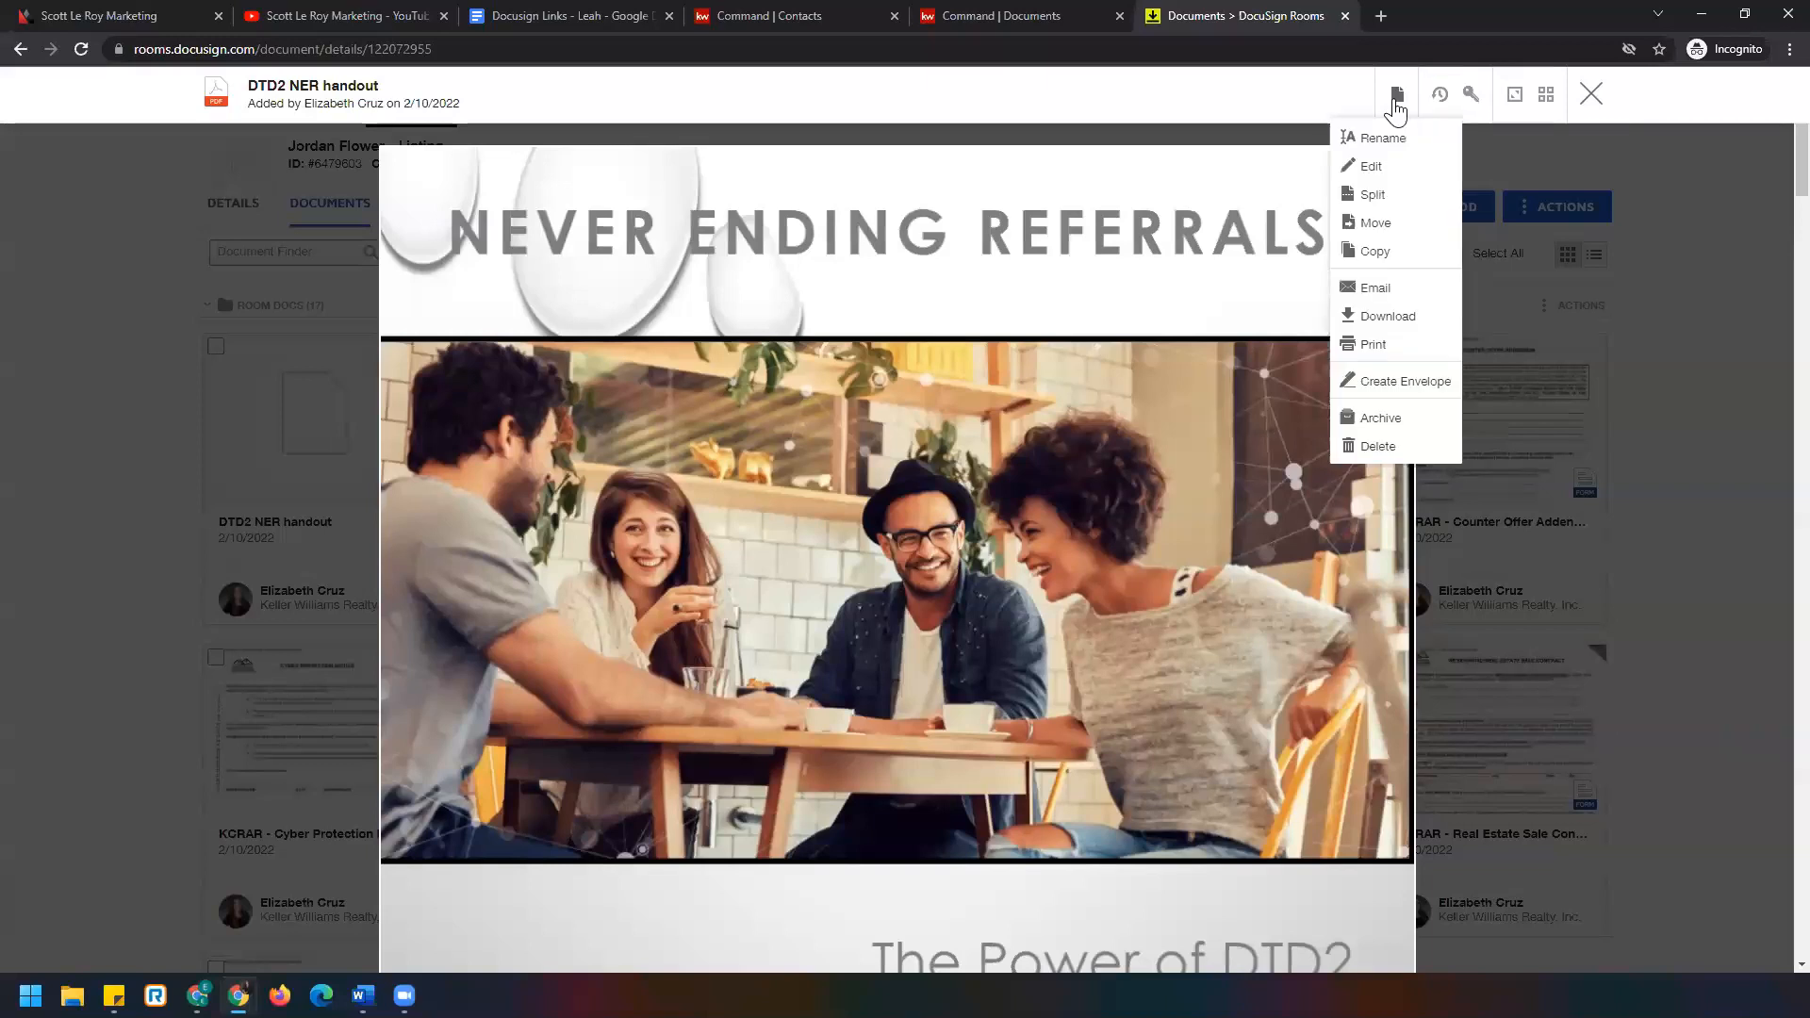
left_click(1406, 383)
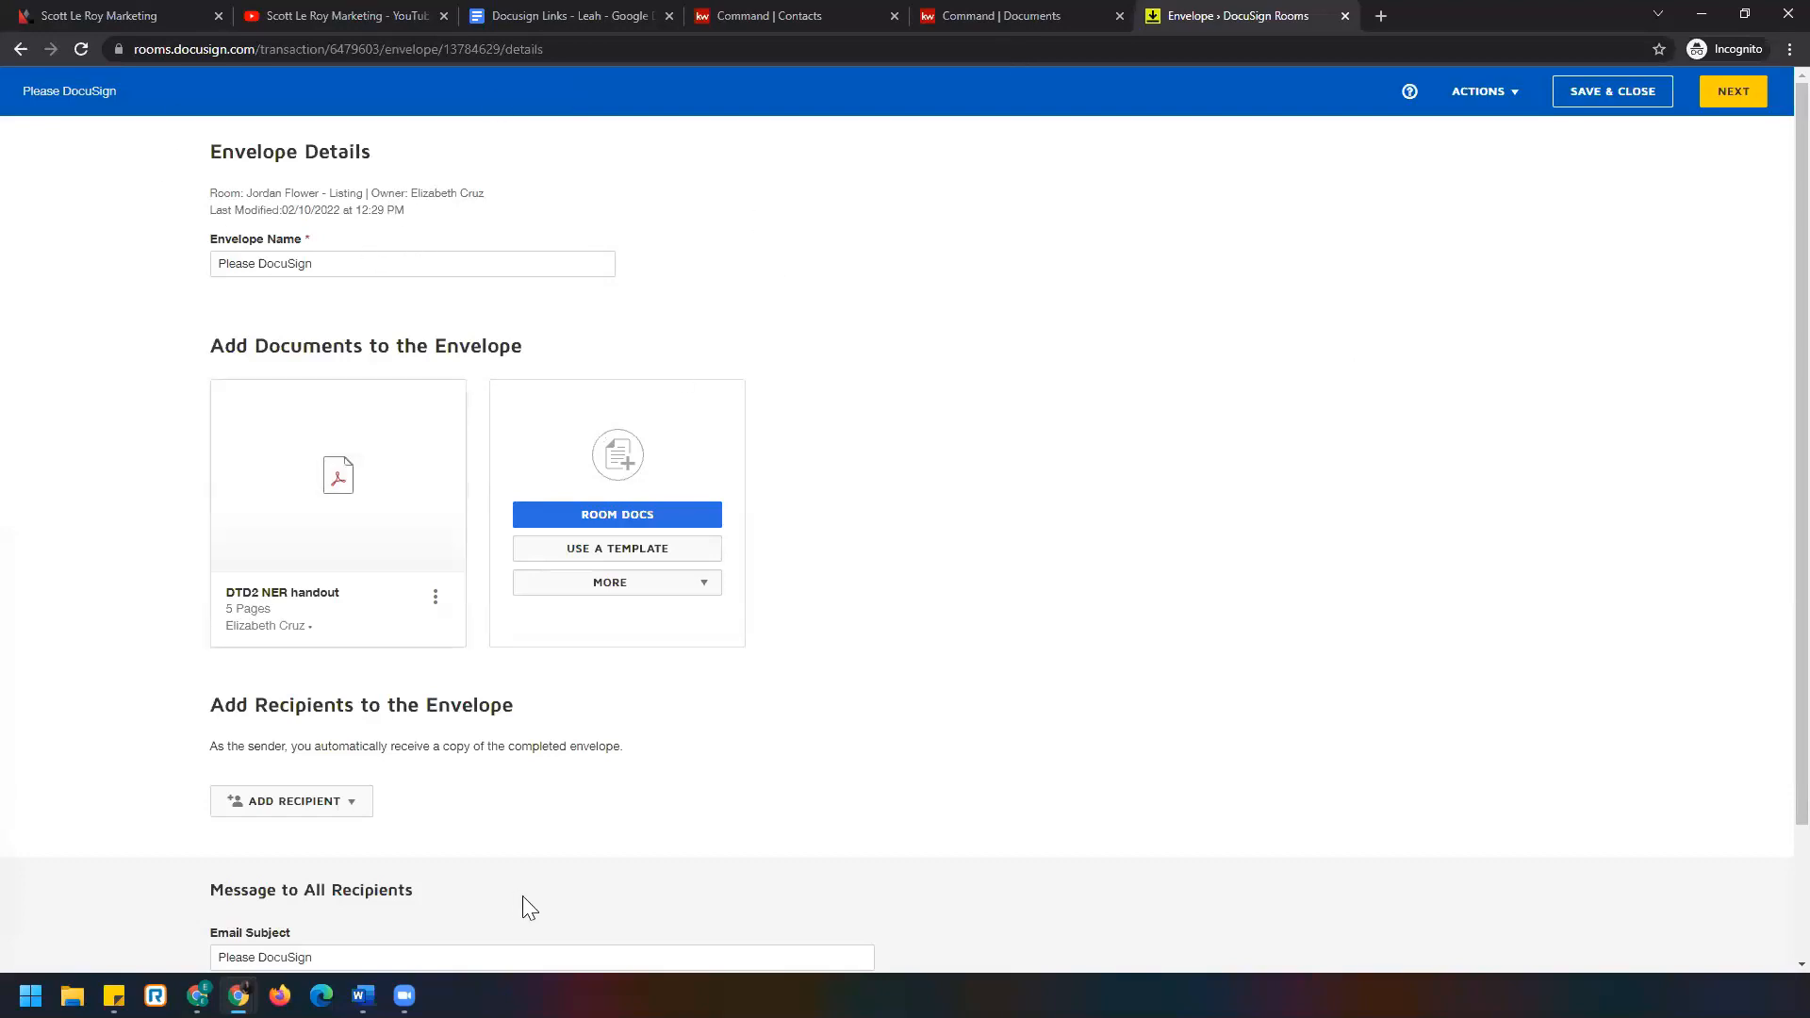
Check the Please DocuSign envelope name, then show the ADD RECIPIENT options below.
mouse_move(314, 542)
left_click_drag(357, 264, 84, 254)
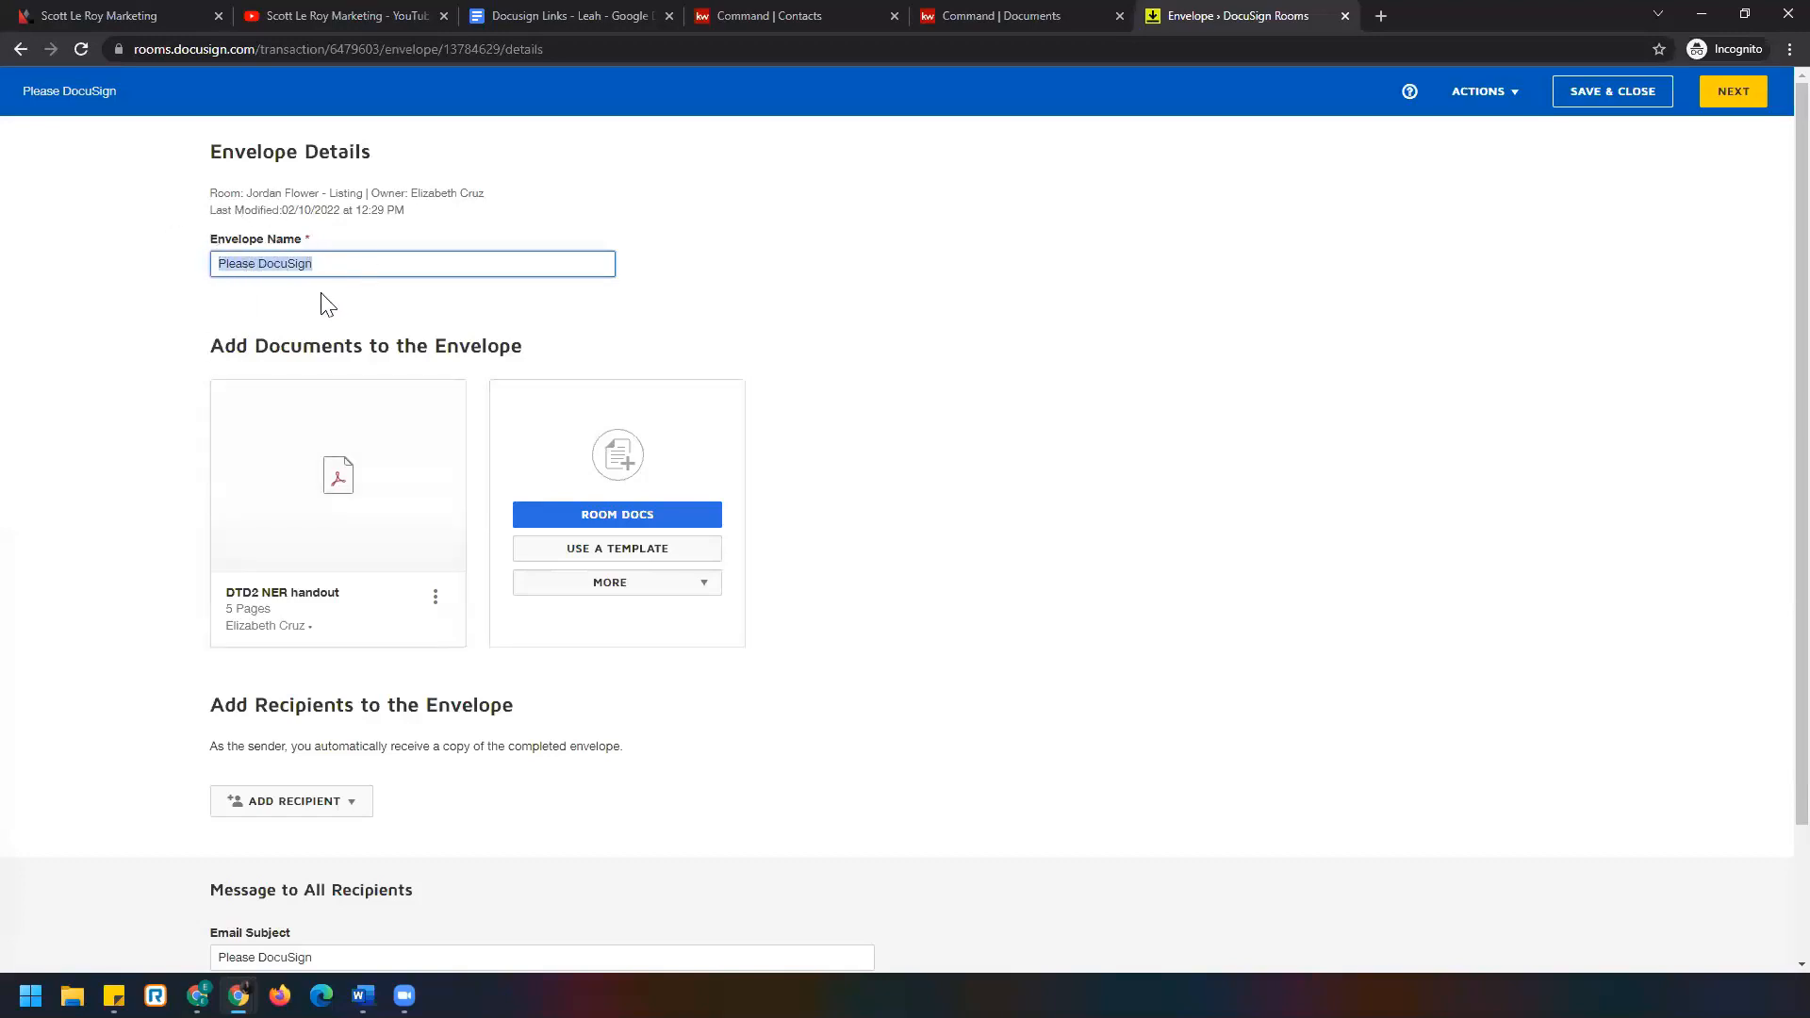
scroll(151, 311, "down", 1)
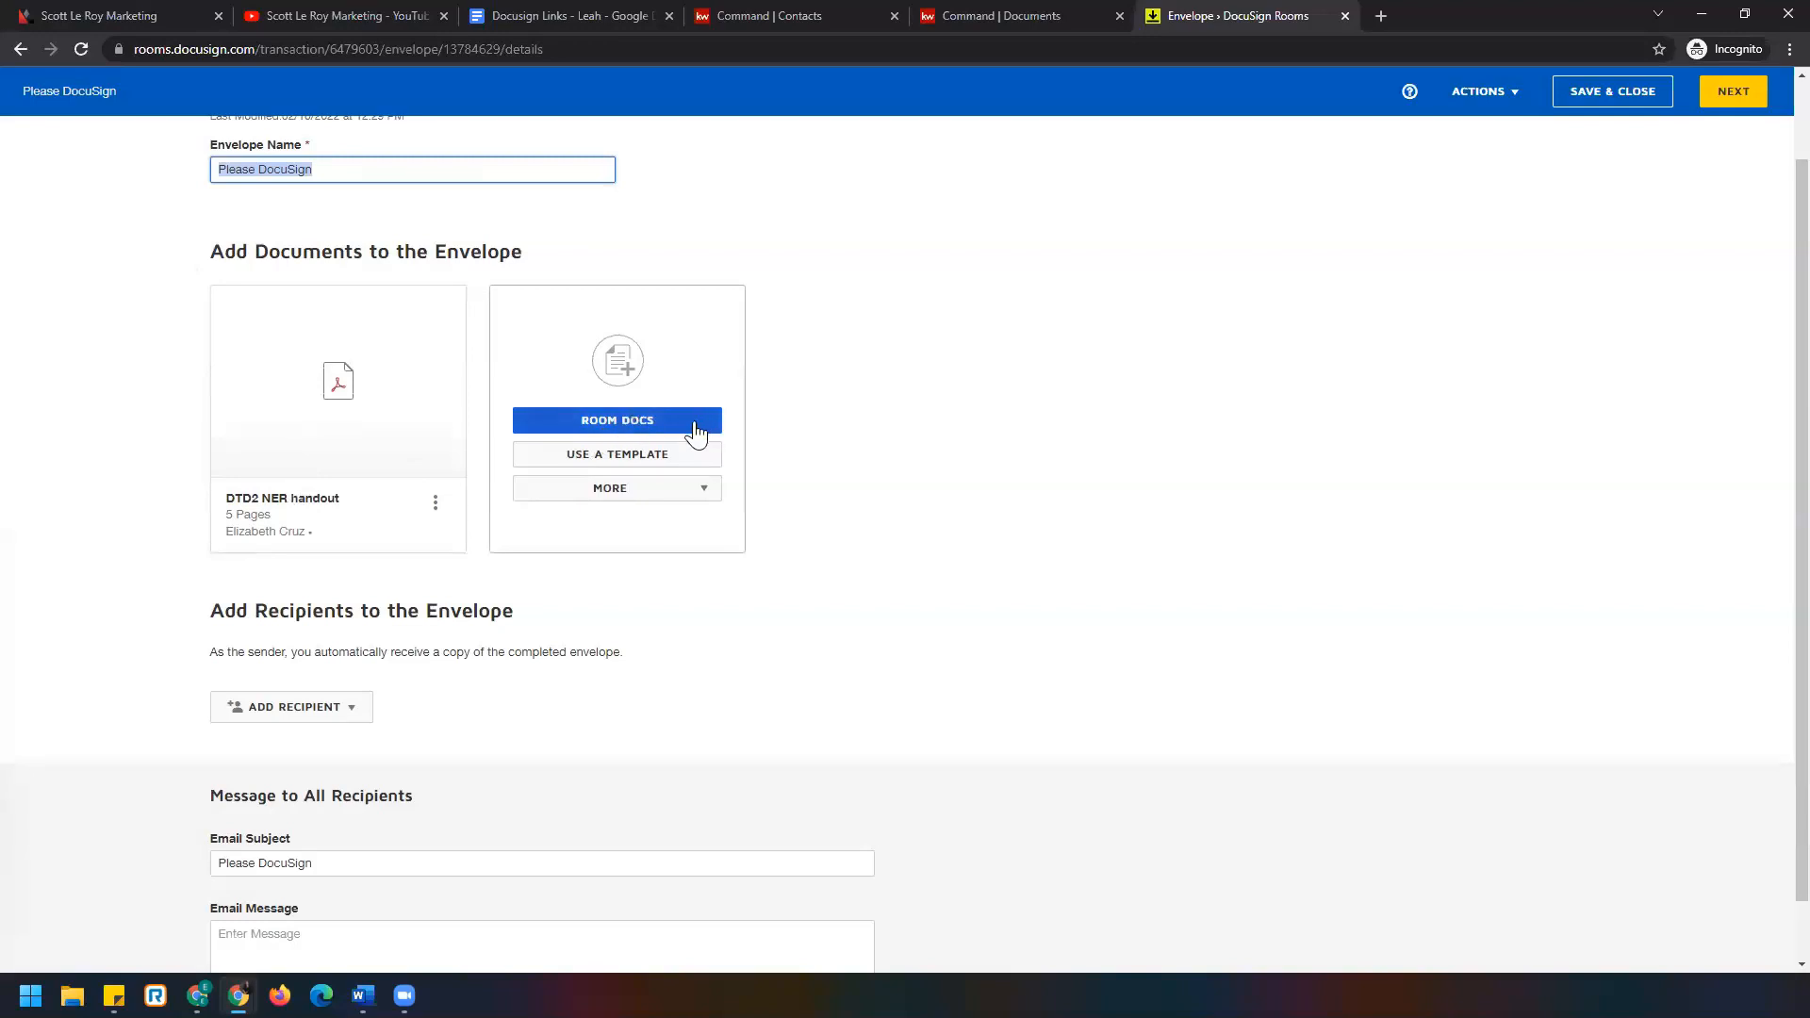
scroll(689, 492, "down", 1)
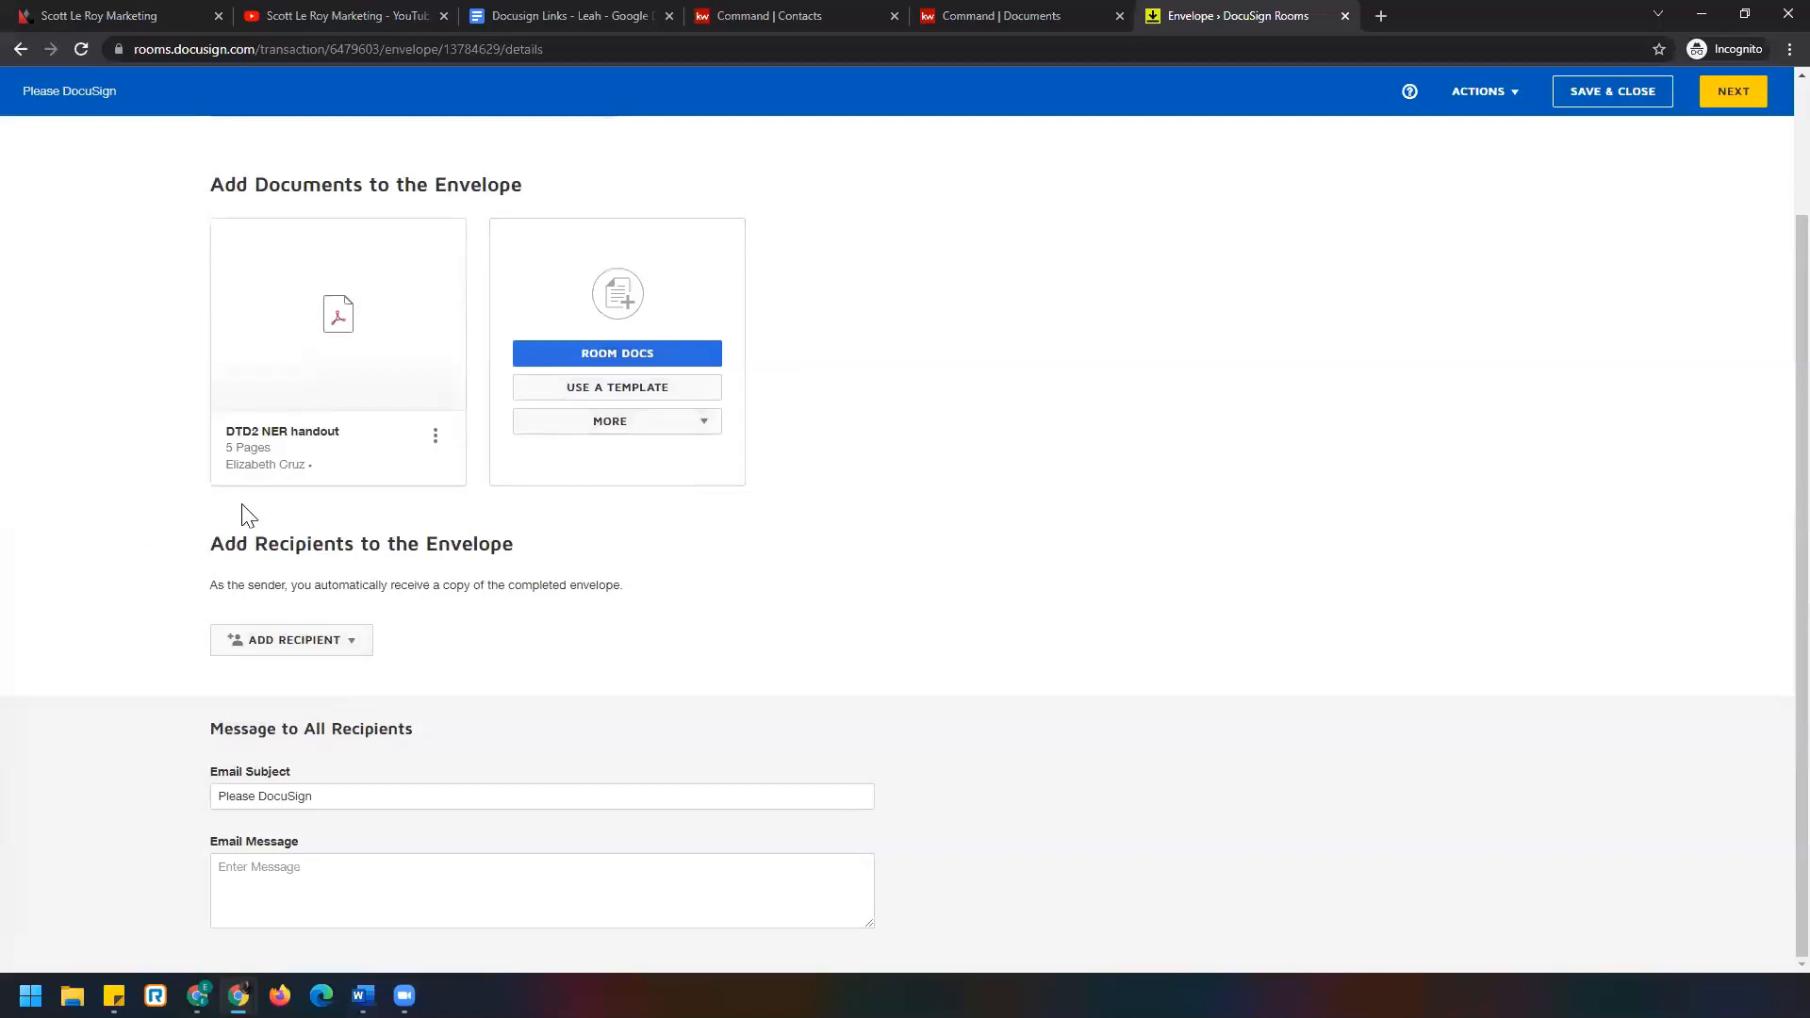
left_click(353, 653)
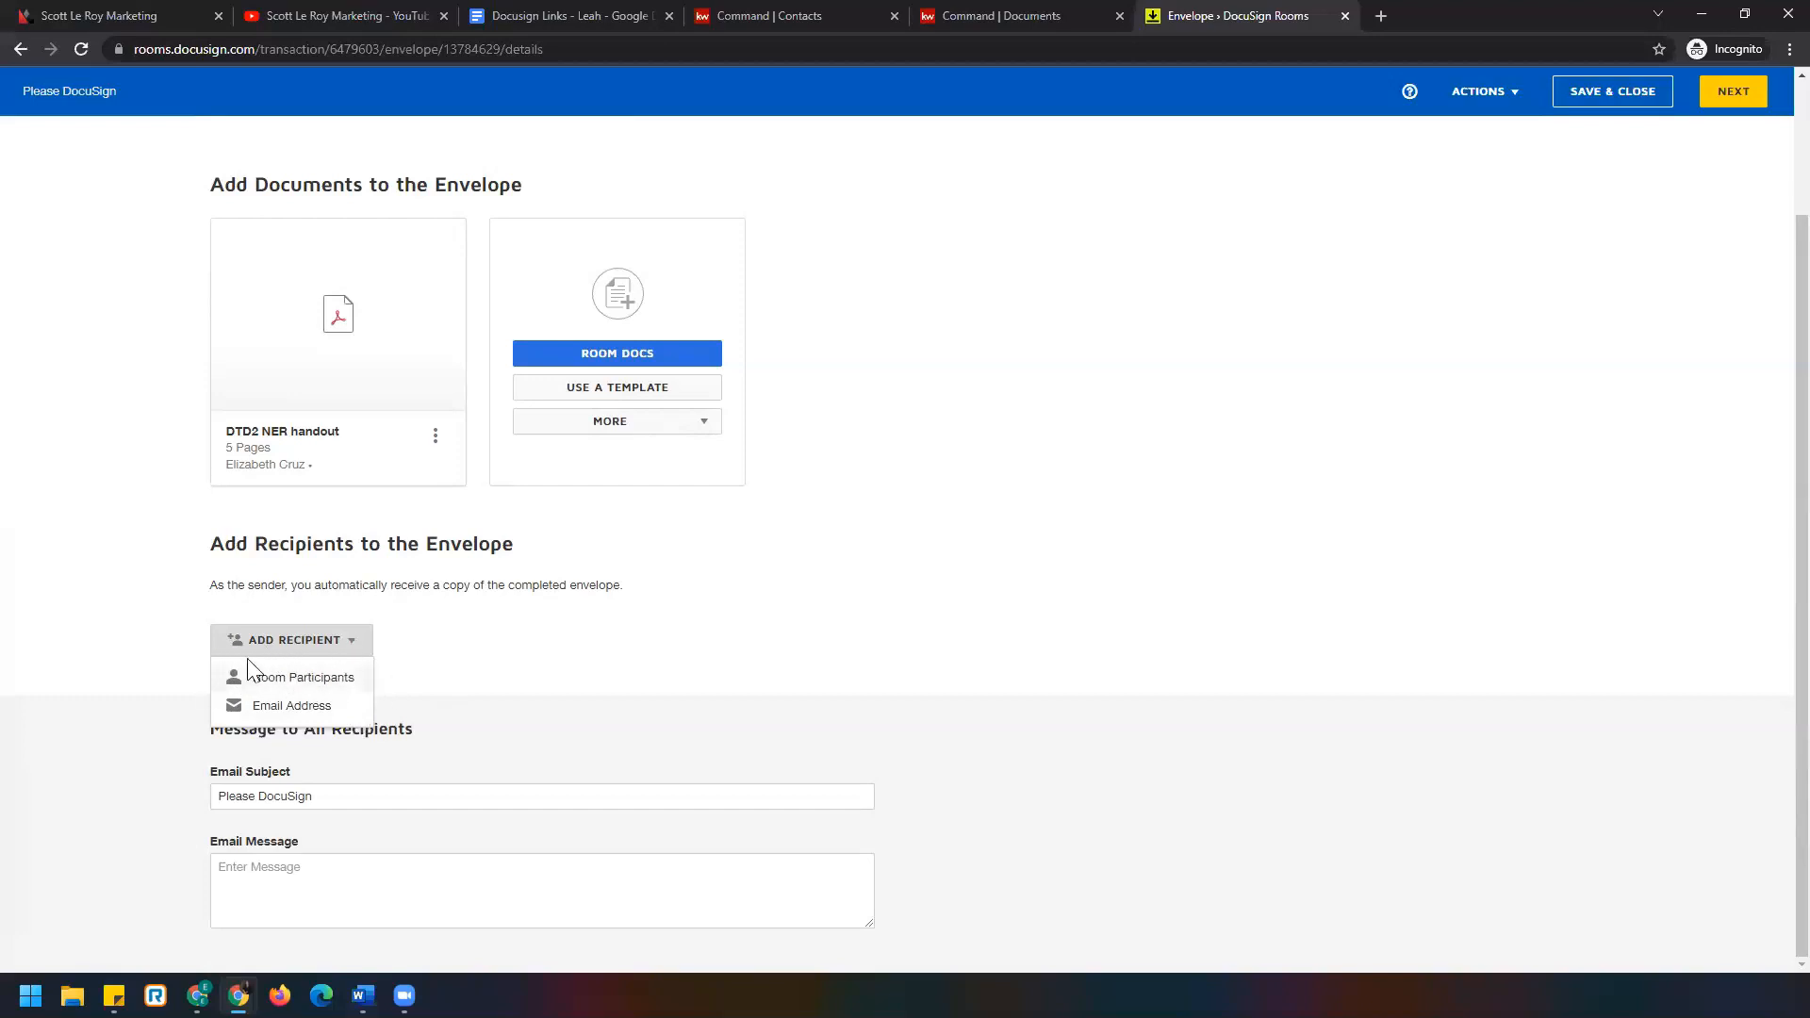
Add the seller and Listing Agent 1 from Room Participants as Needs to Sign recipients.
left_click(361, 690)
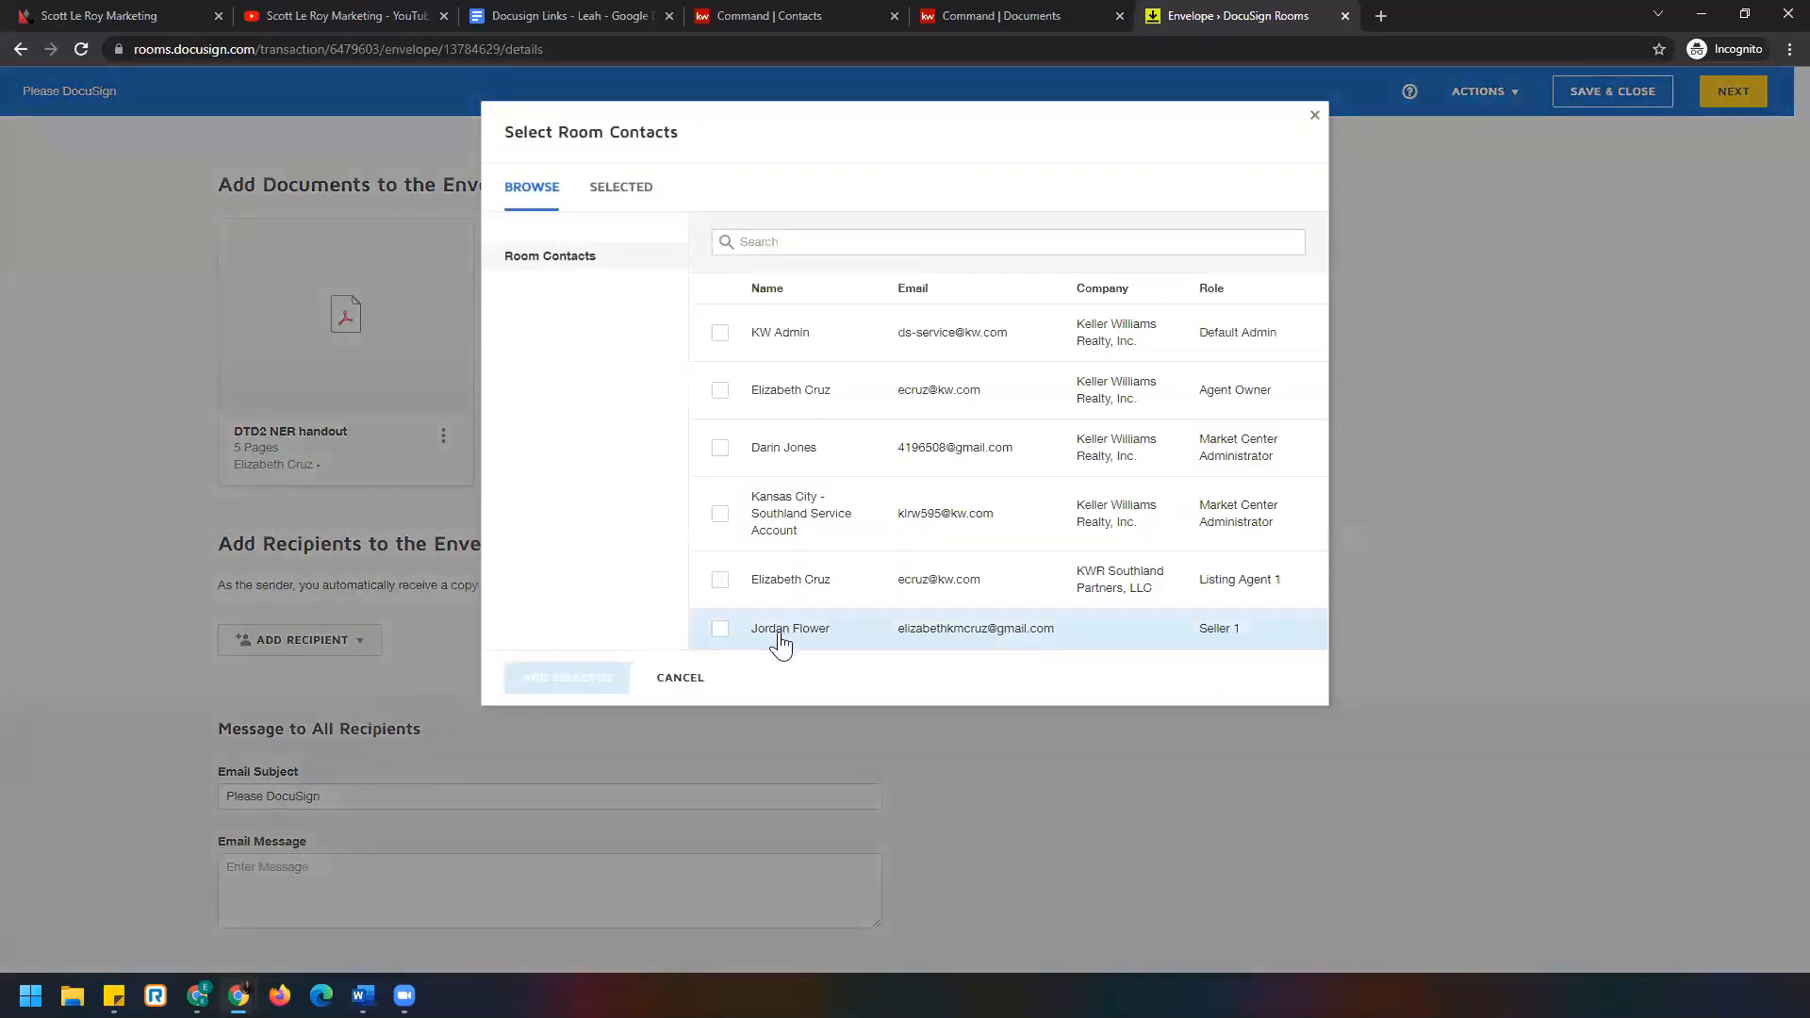
left_click(719, 630)
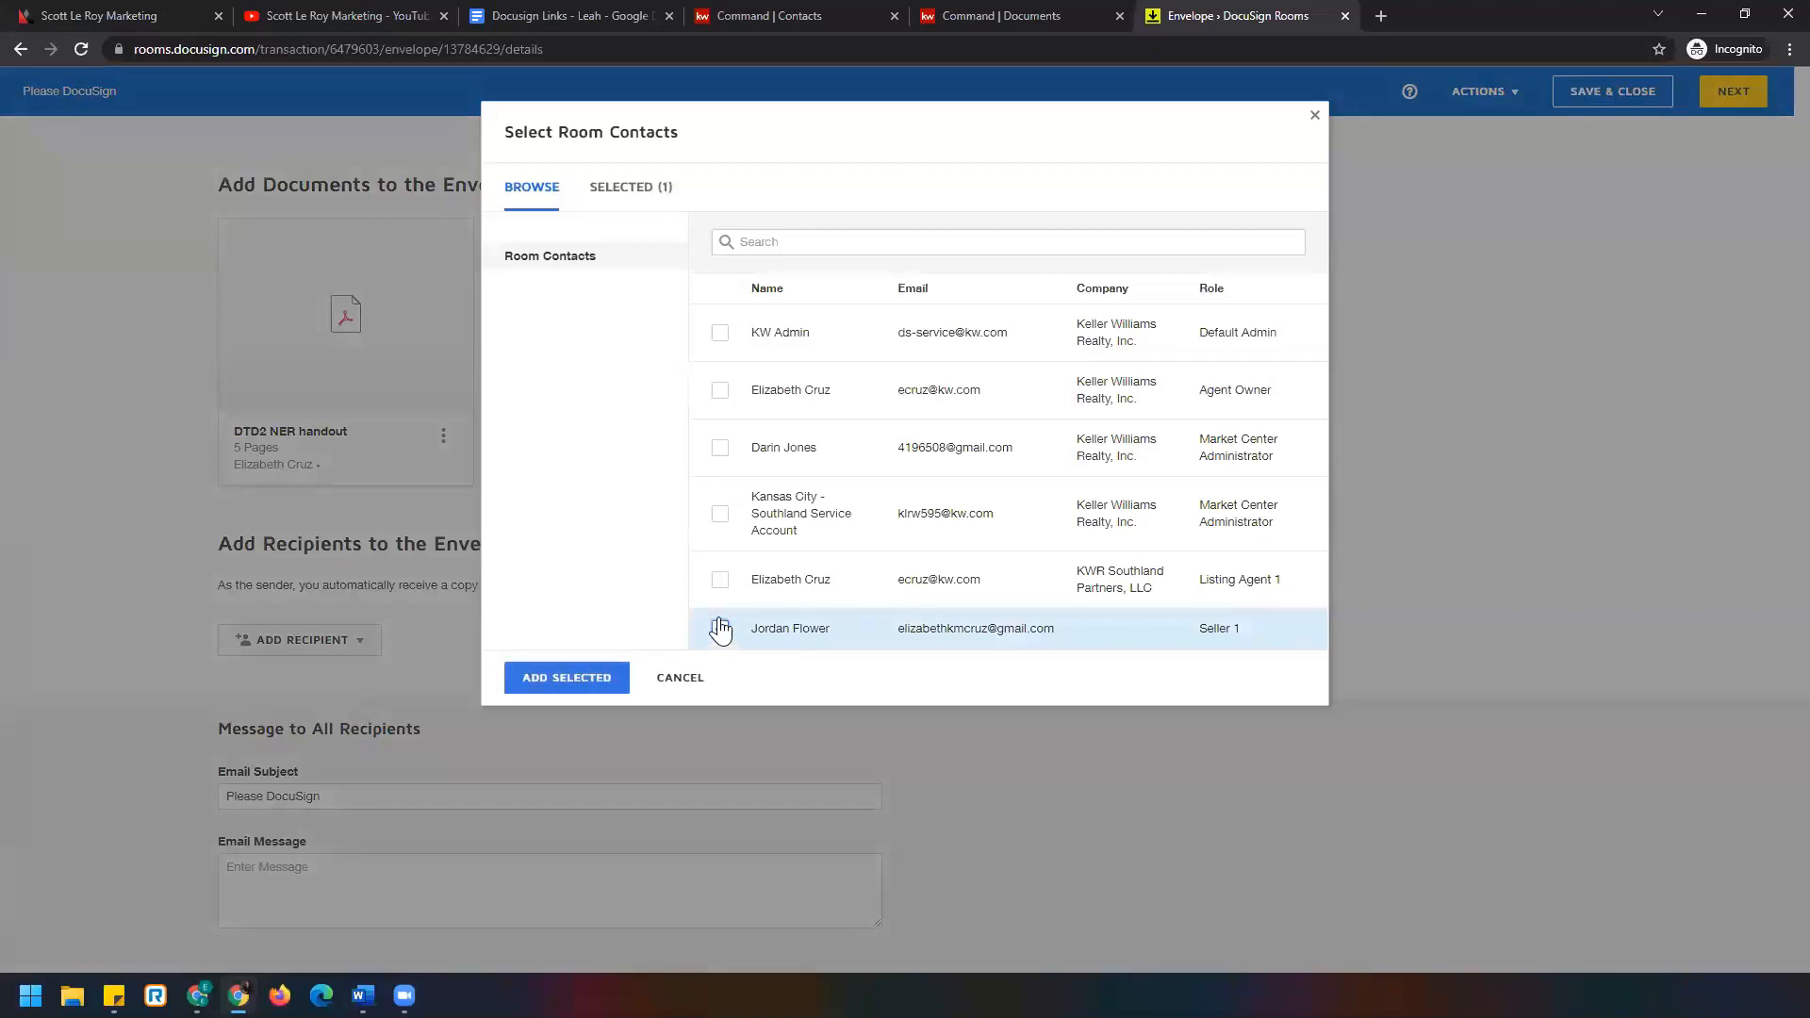
left_click(720, 581)
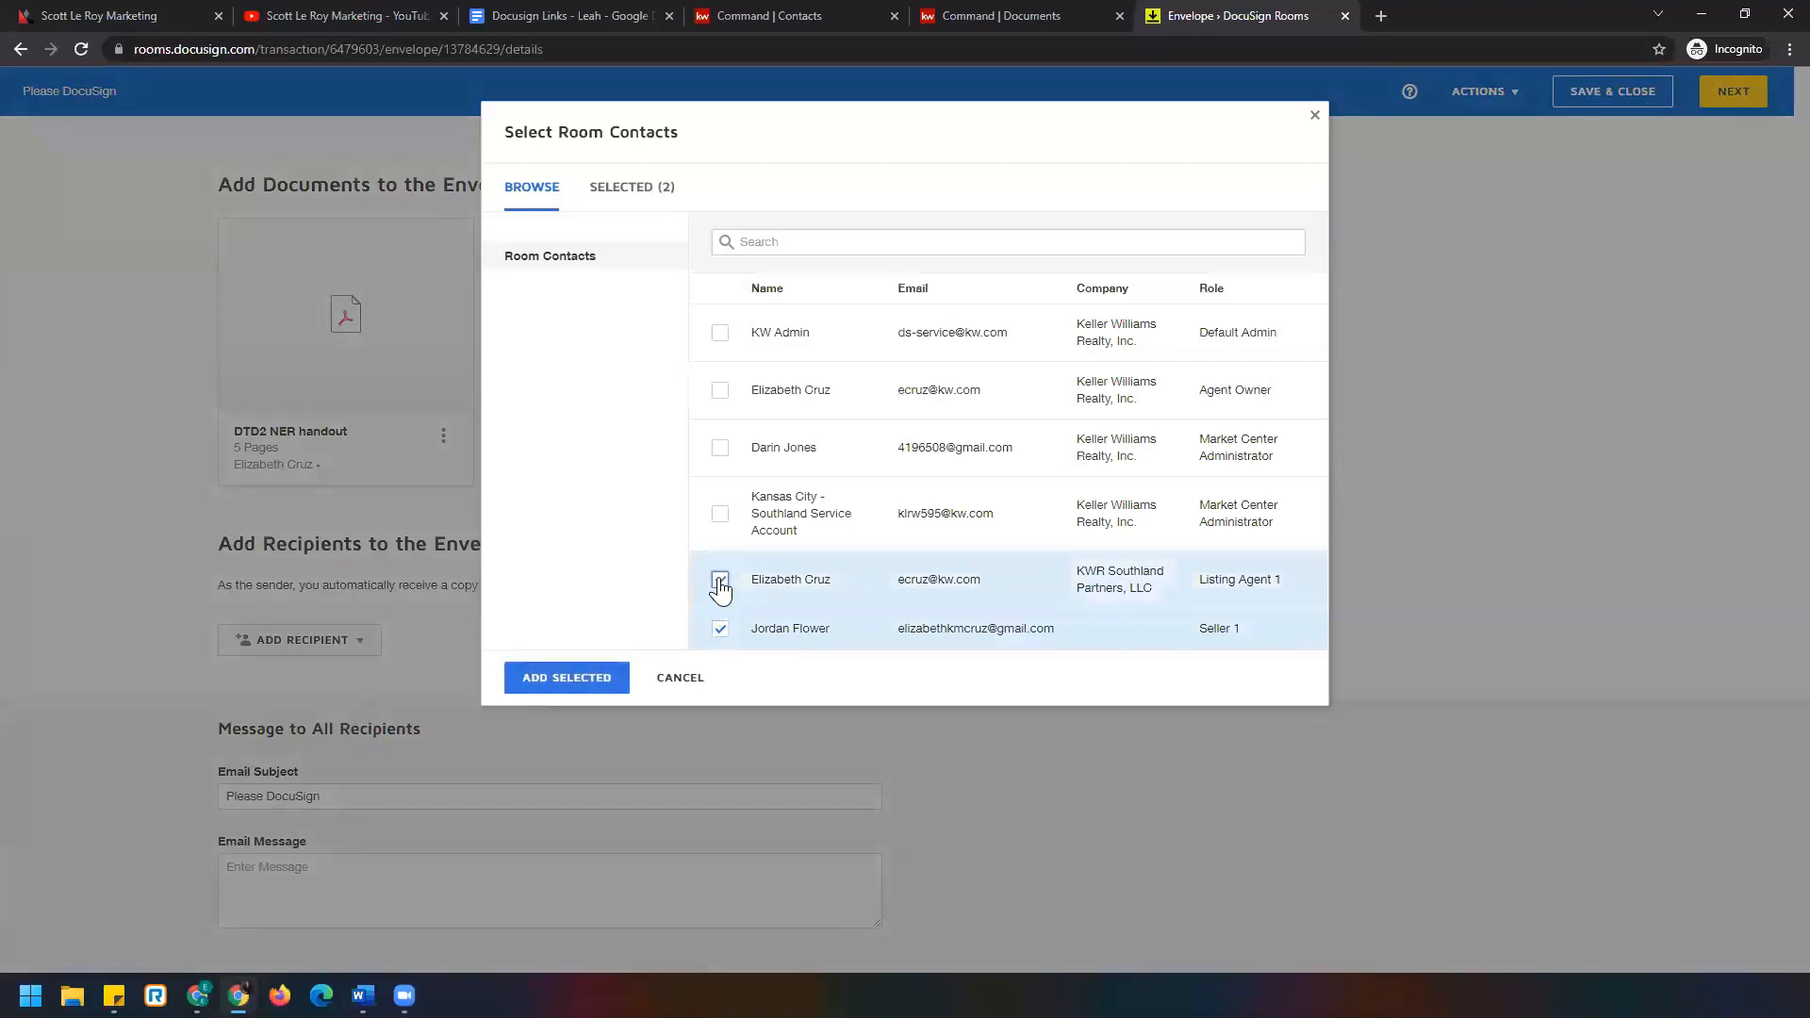
left_click(586, 674)
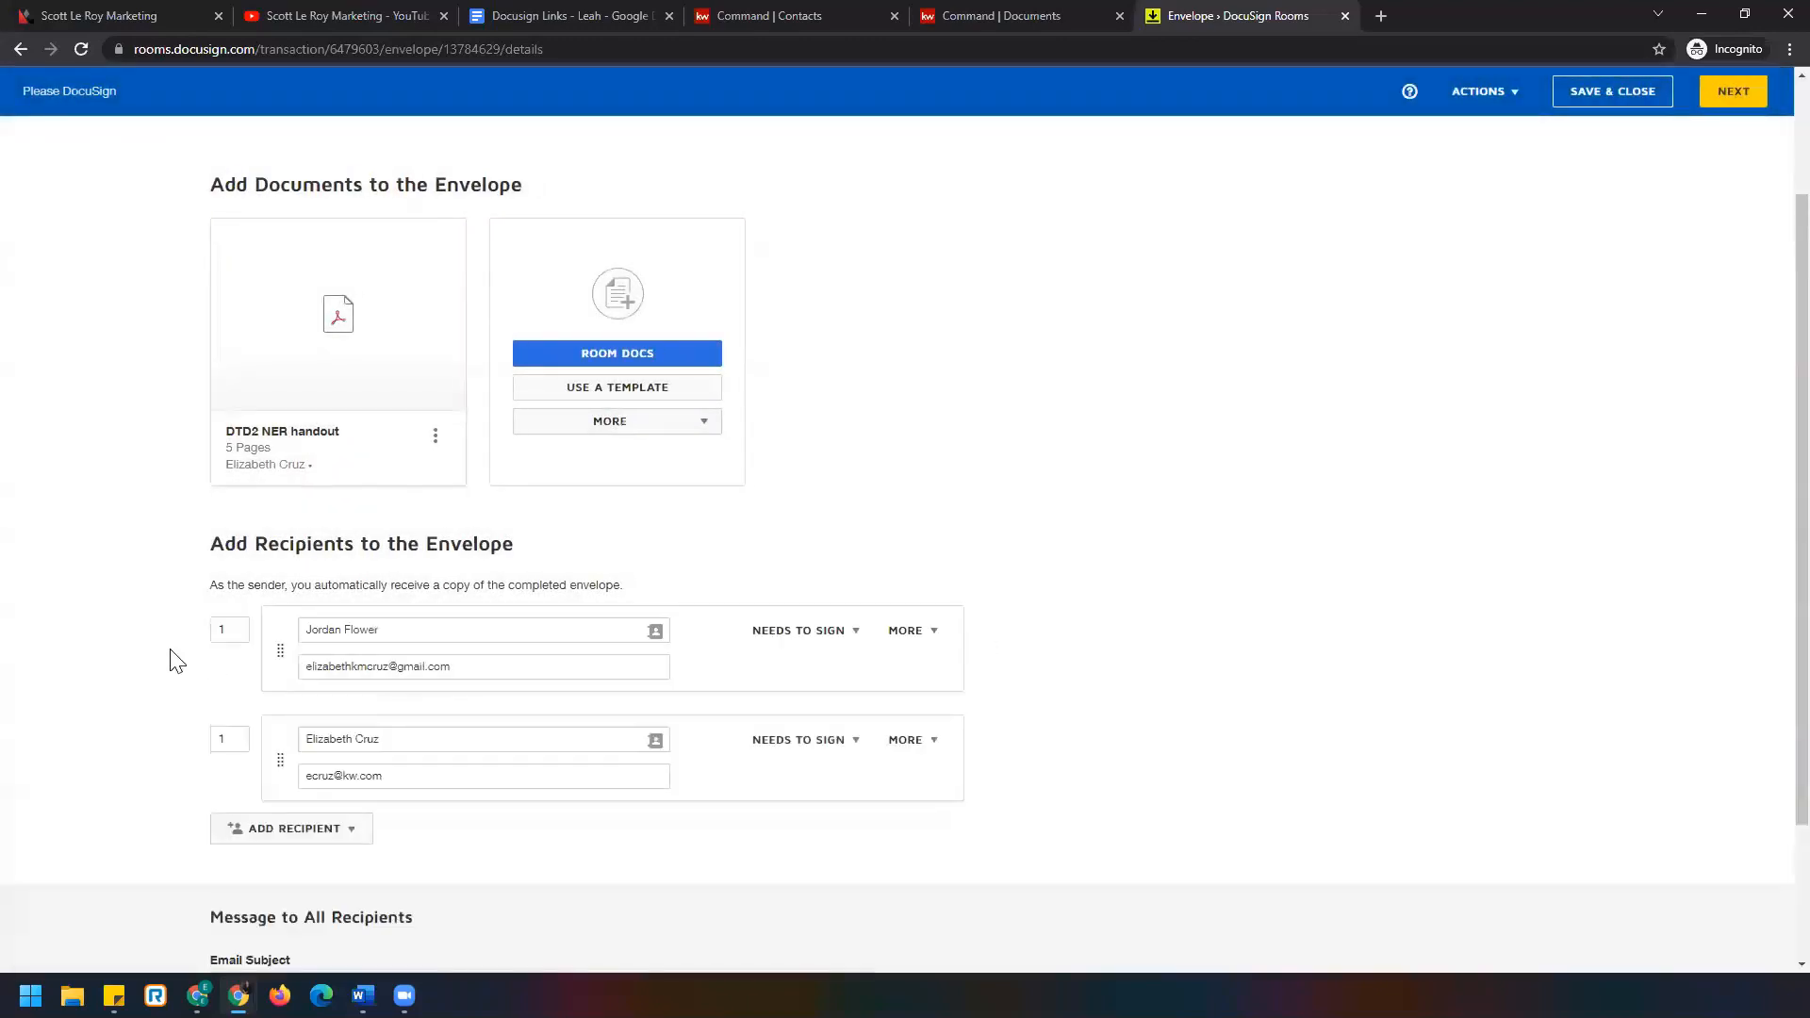
scroll(177, 660, "down", 2)
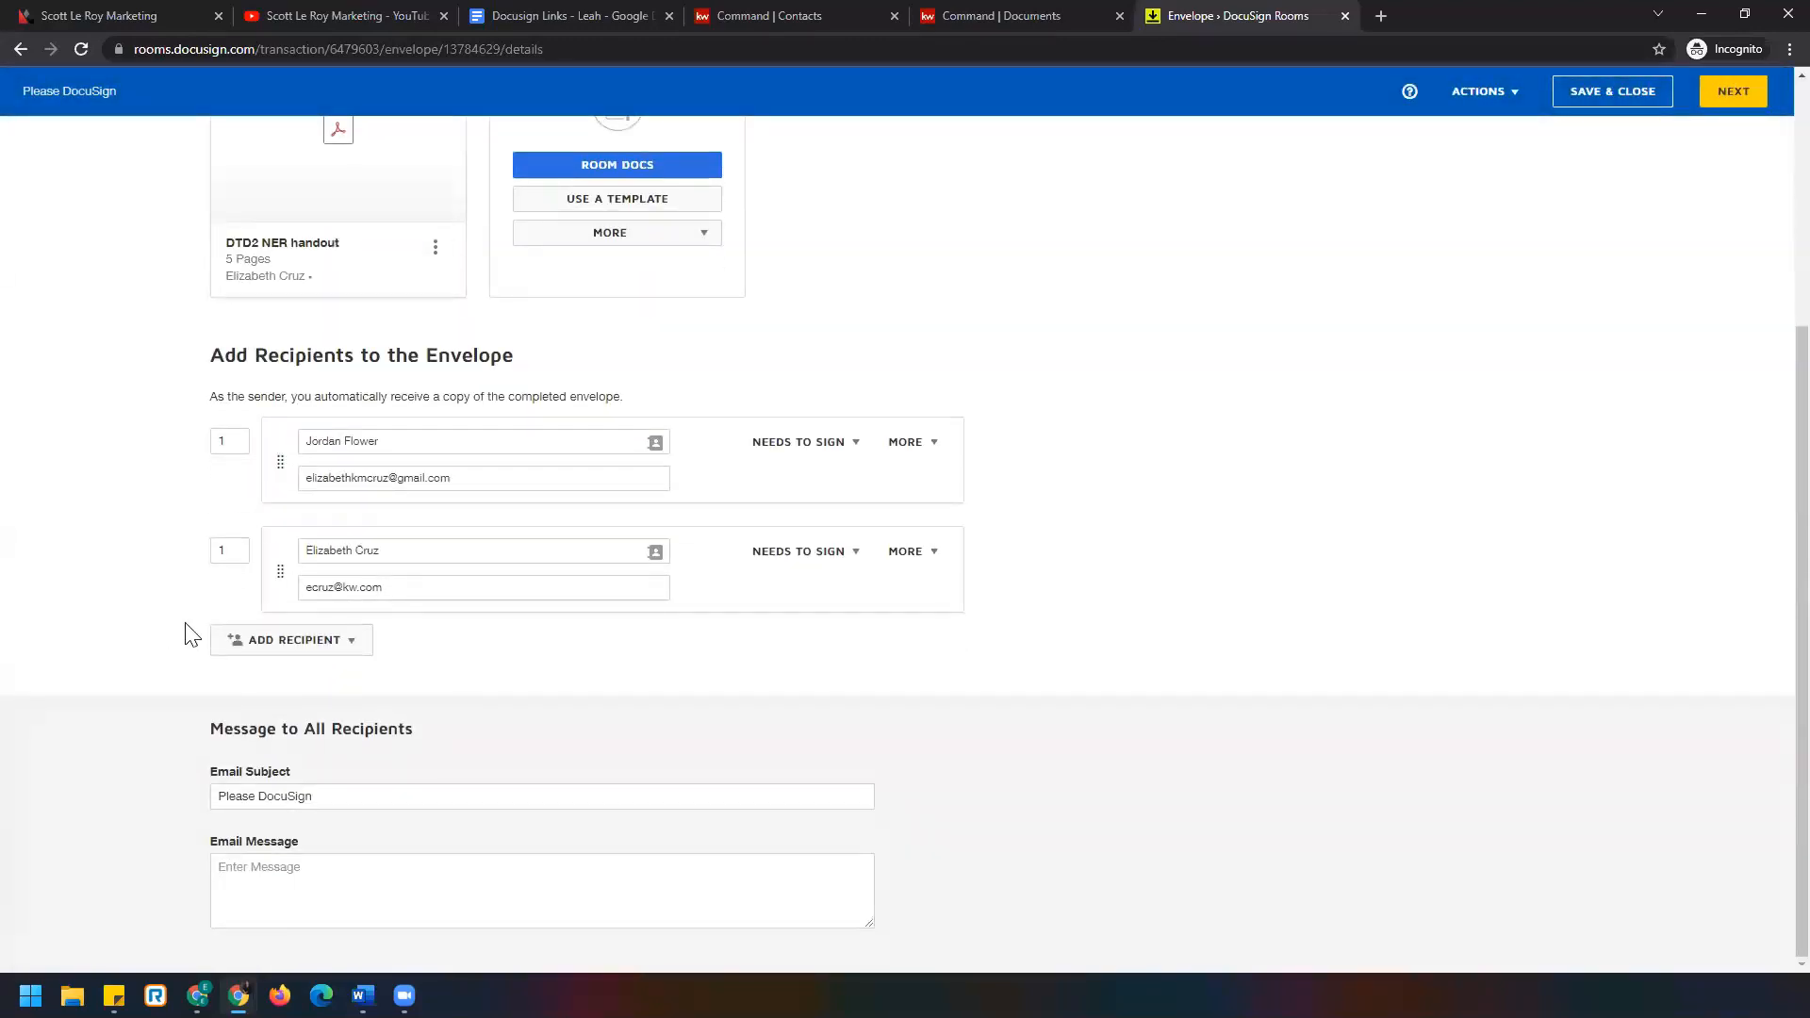
left_click(352, 645)
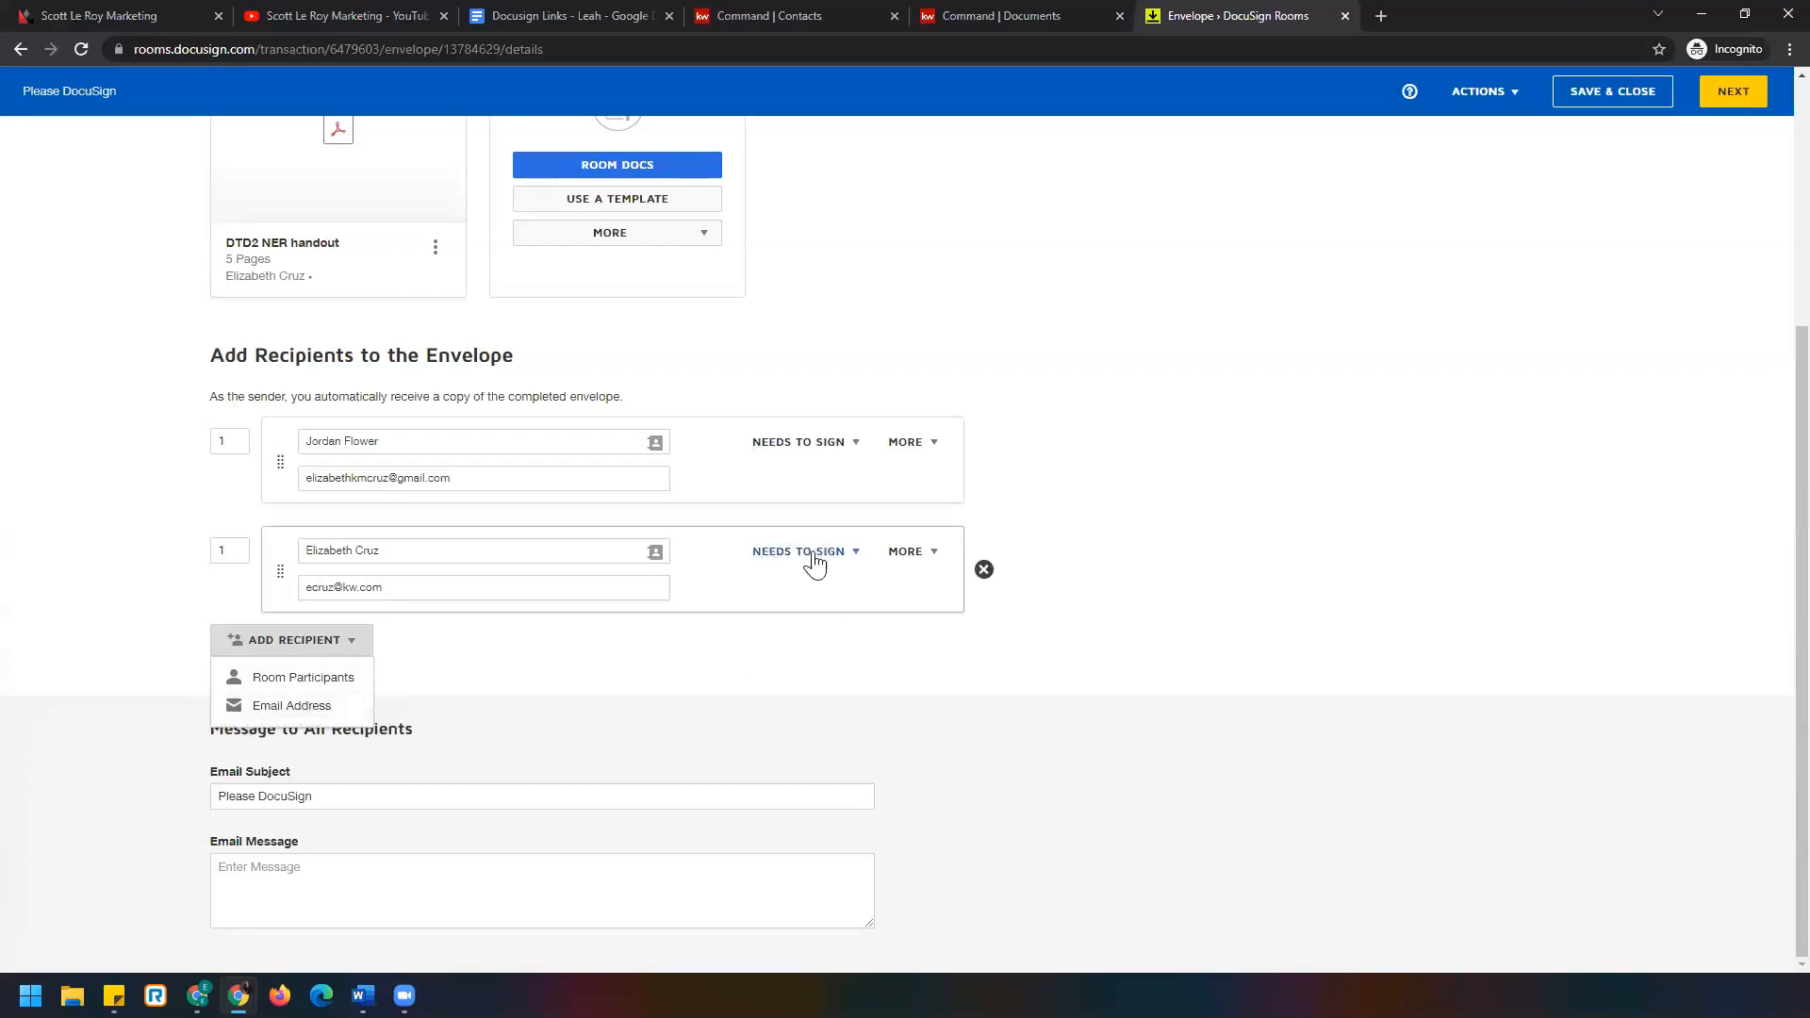
Set the routing order so the seller signs first (1) and the listing agent second (2).
left_click(556, 669)
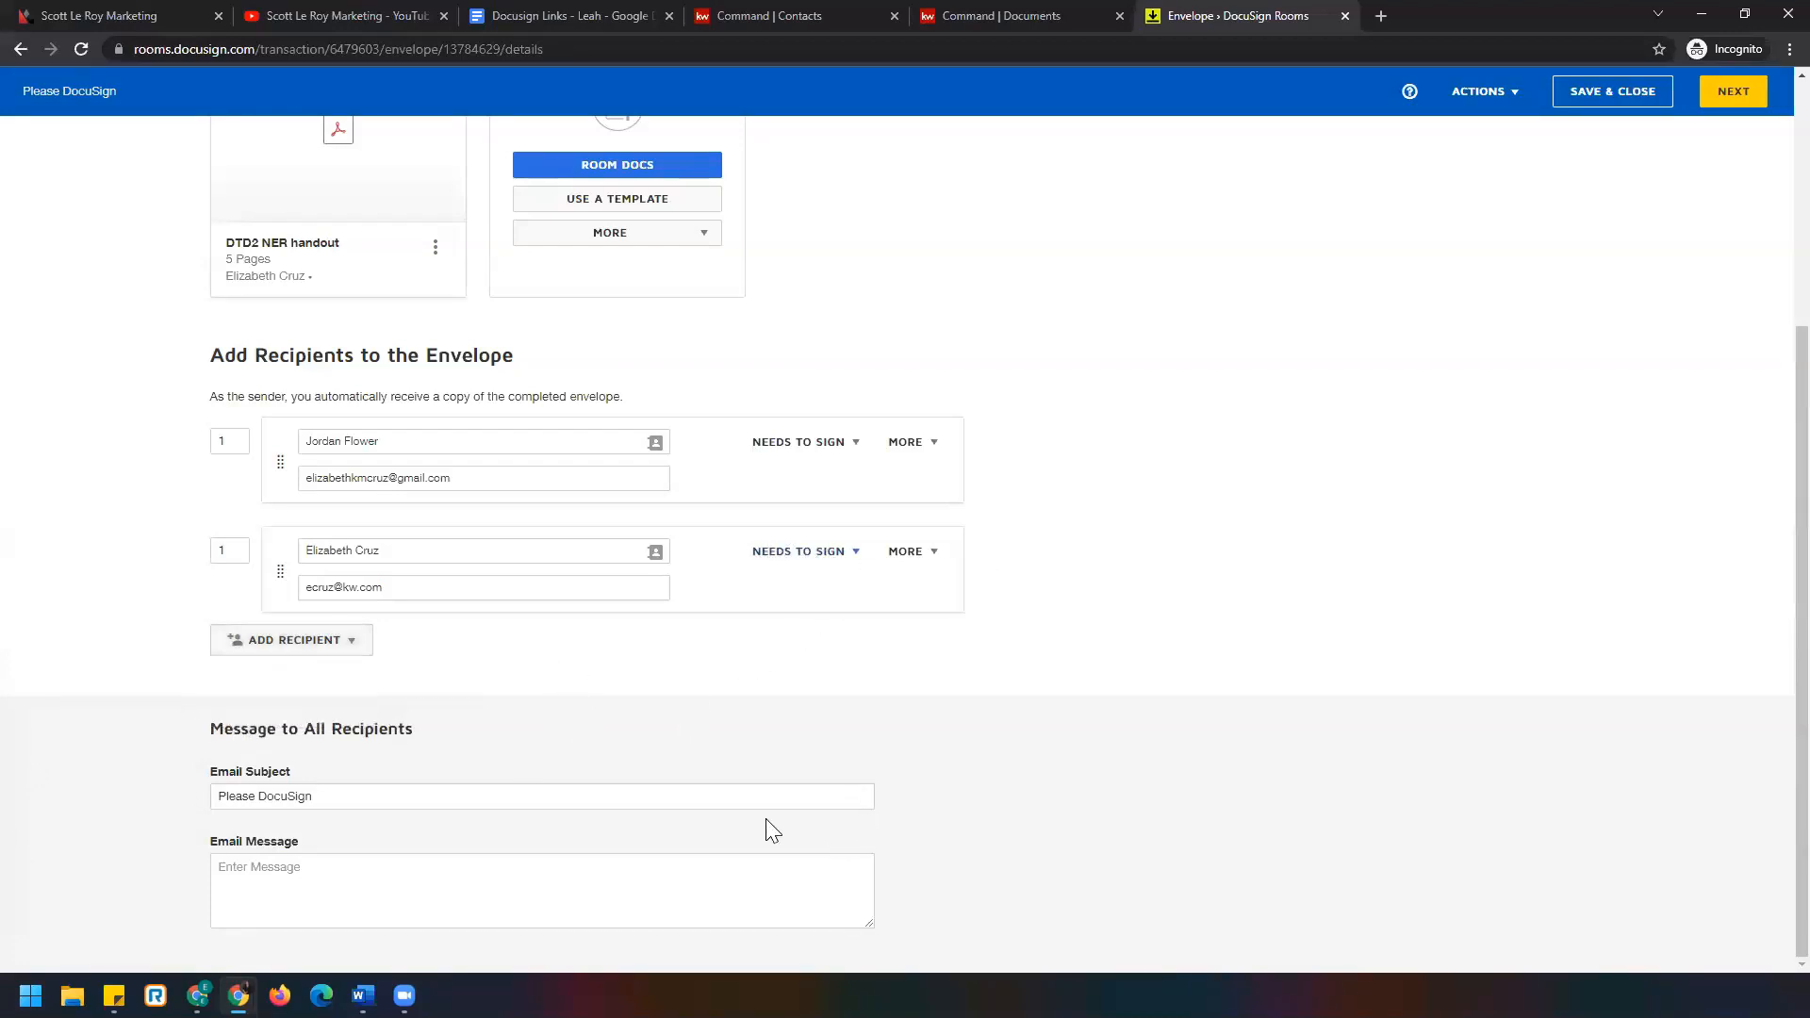
left_click(229, 440)
double_click(213, 551)
double_click(229, 440)
double_click(237, 551)
triple_click(255, 396)
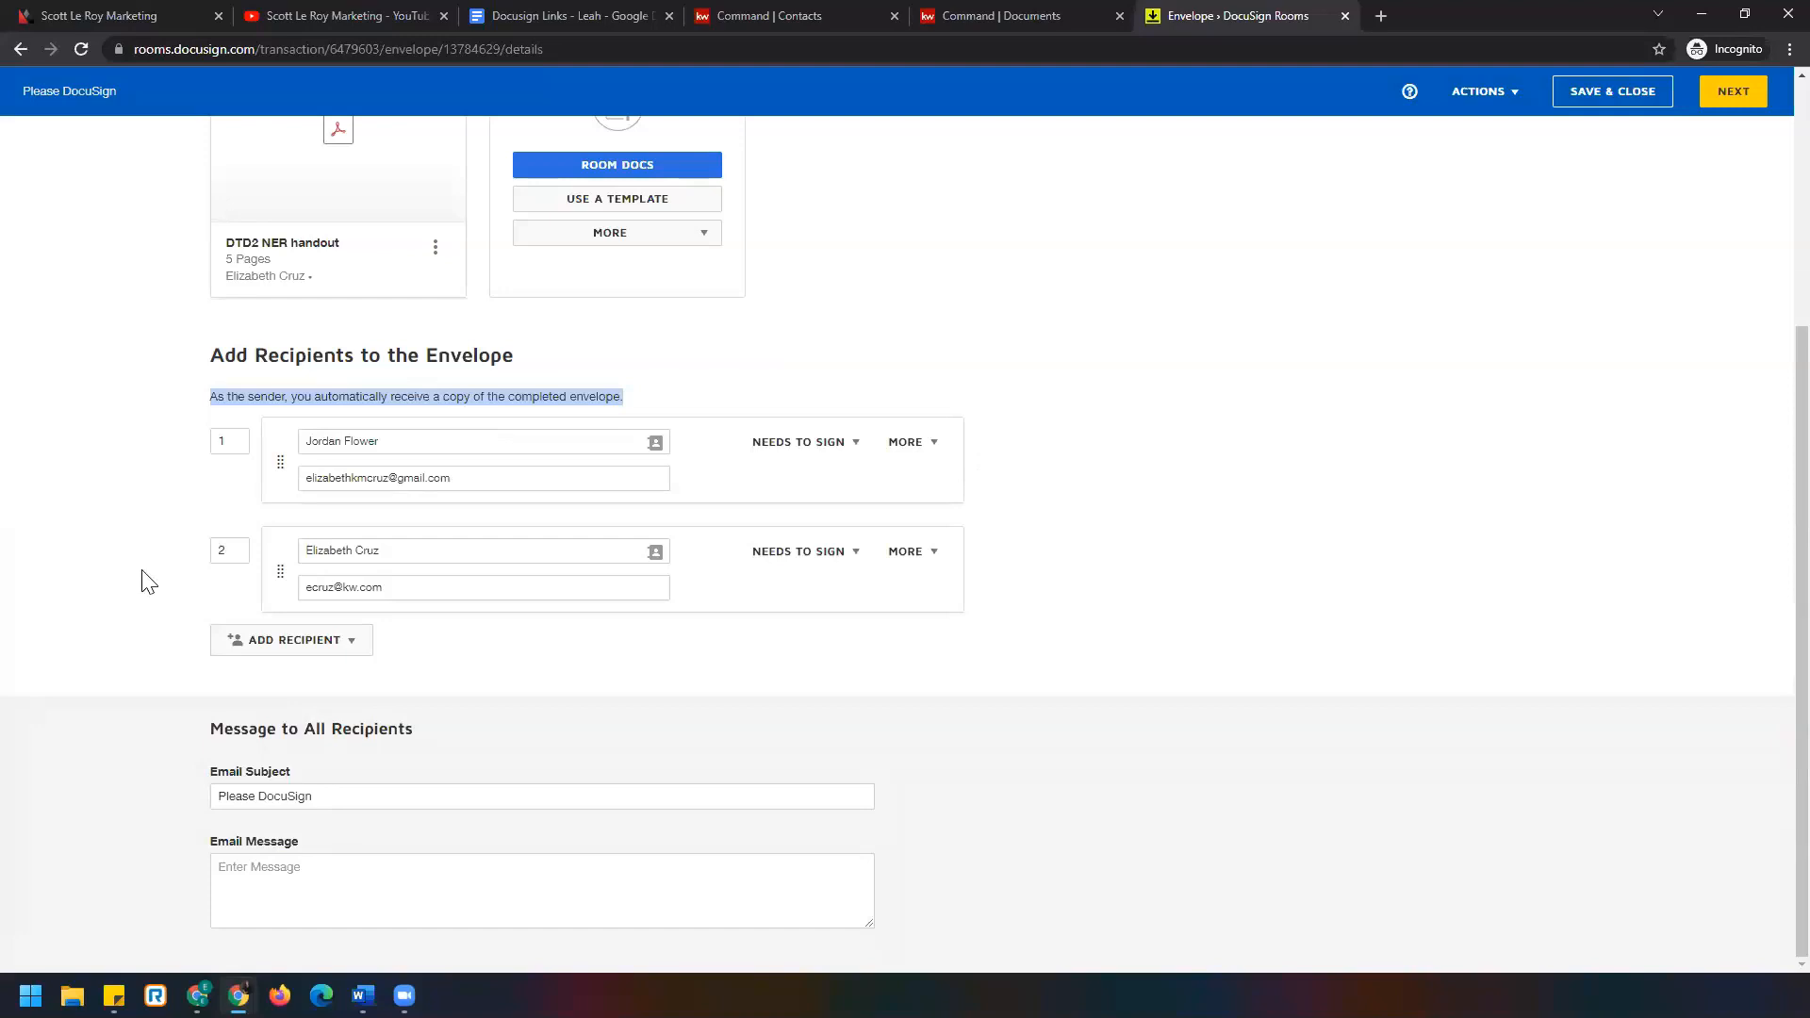
Review the Please DocuSign subject, message and seller's e-mail, then continue to adding fields.
left_click(162, 695)
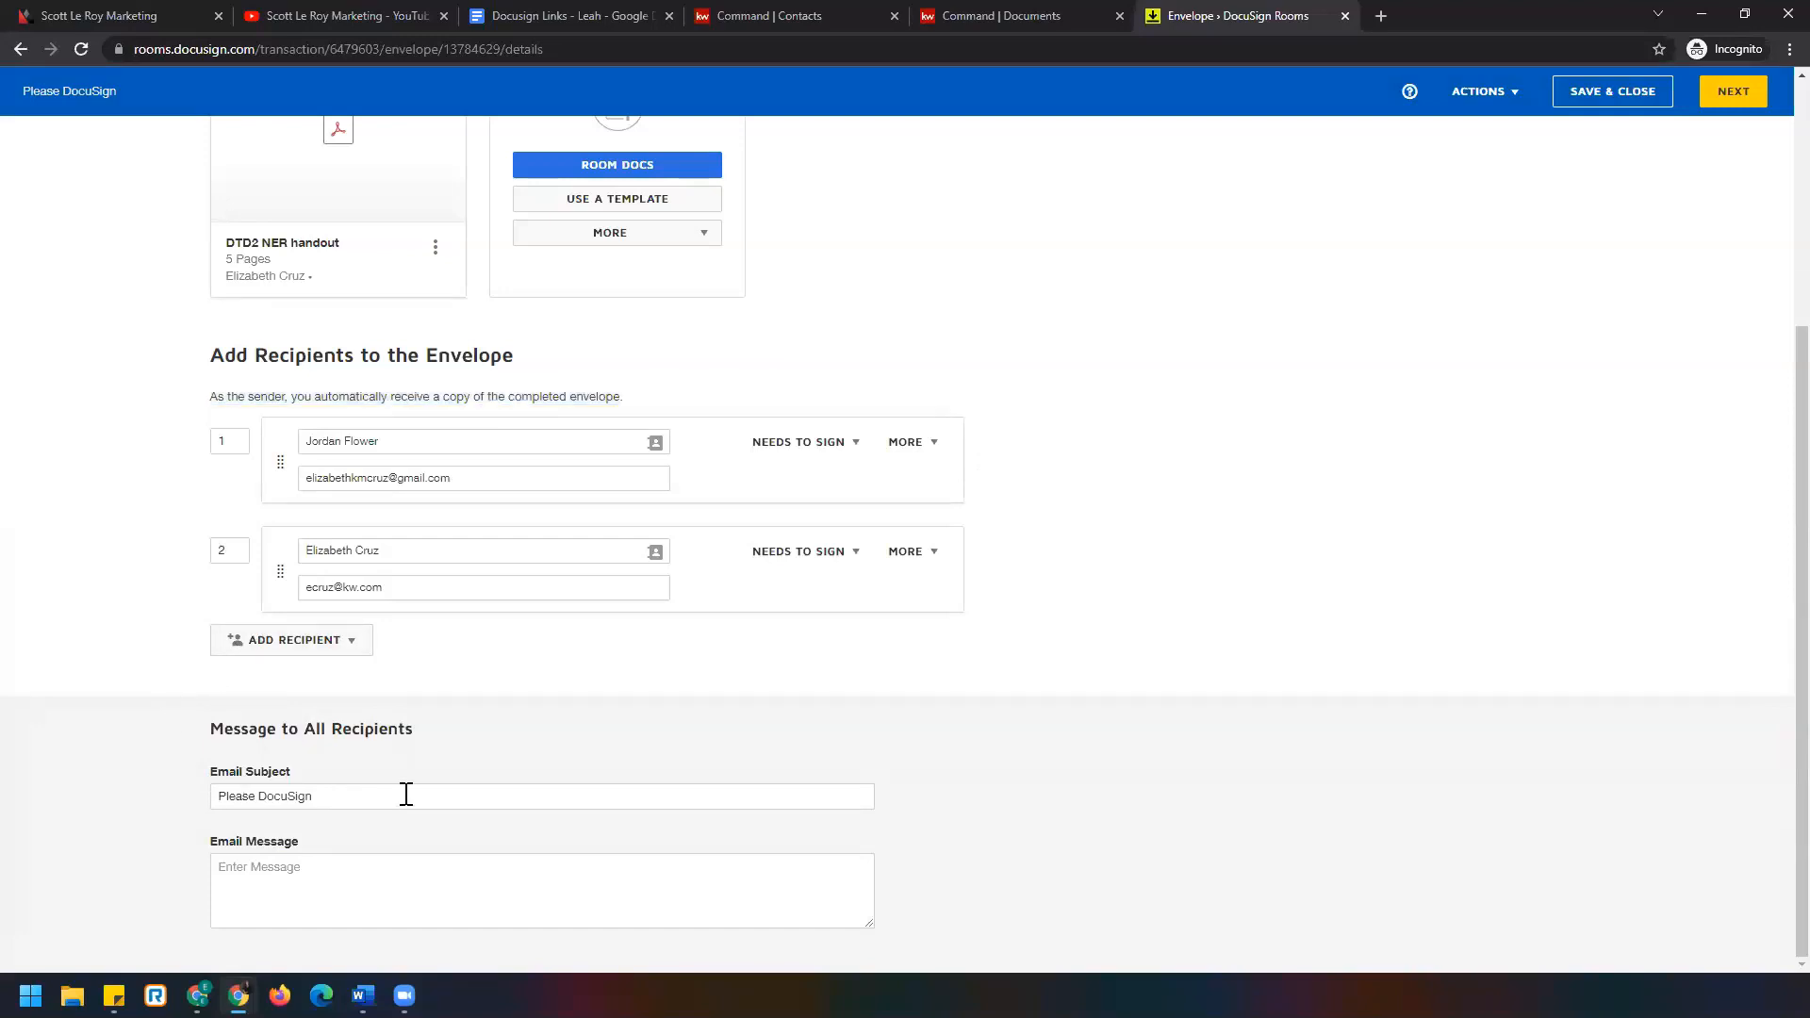
left_click_drag(433, 793, 153, 788)
left_click(499, 887)
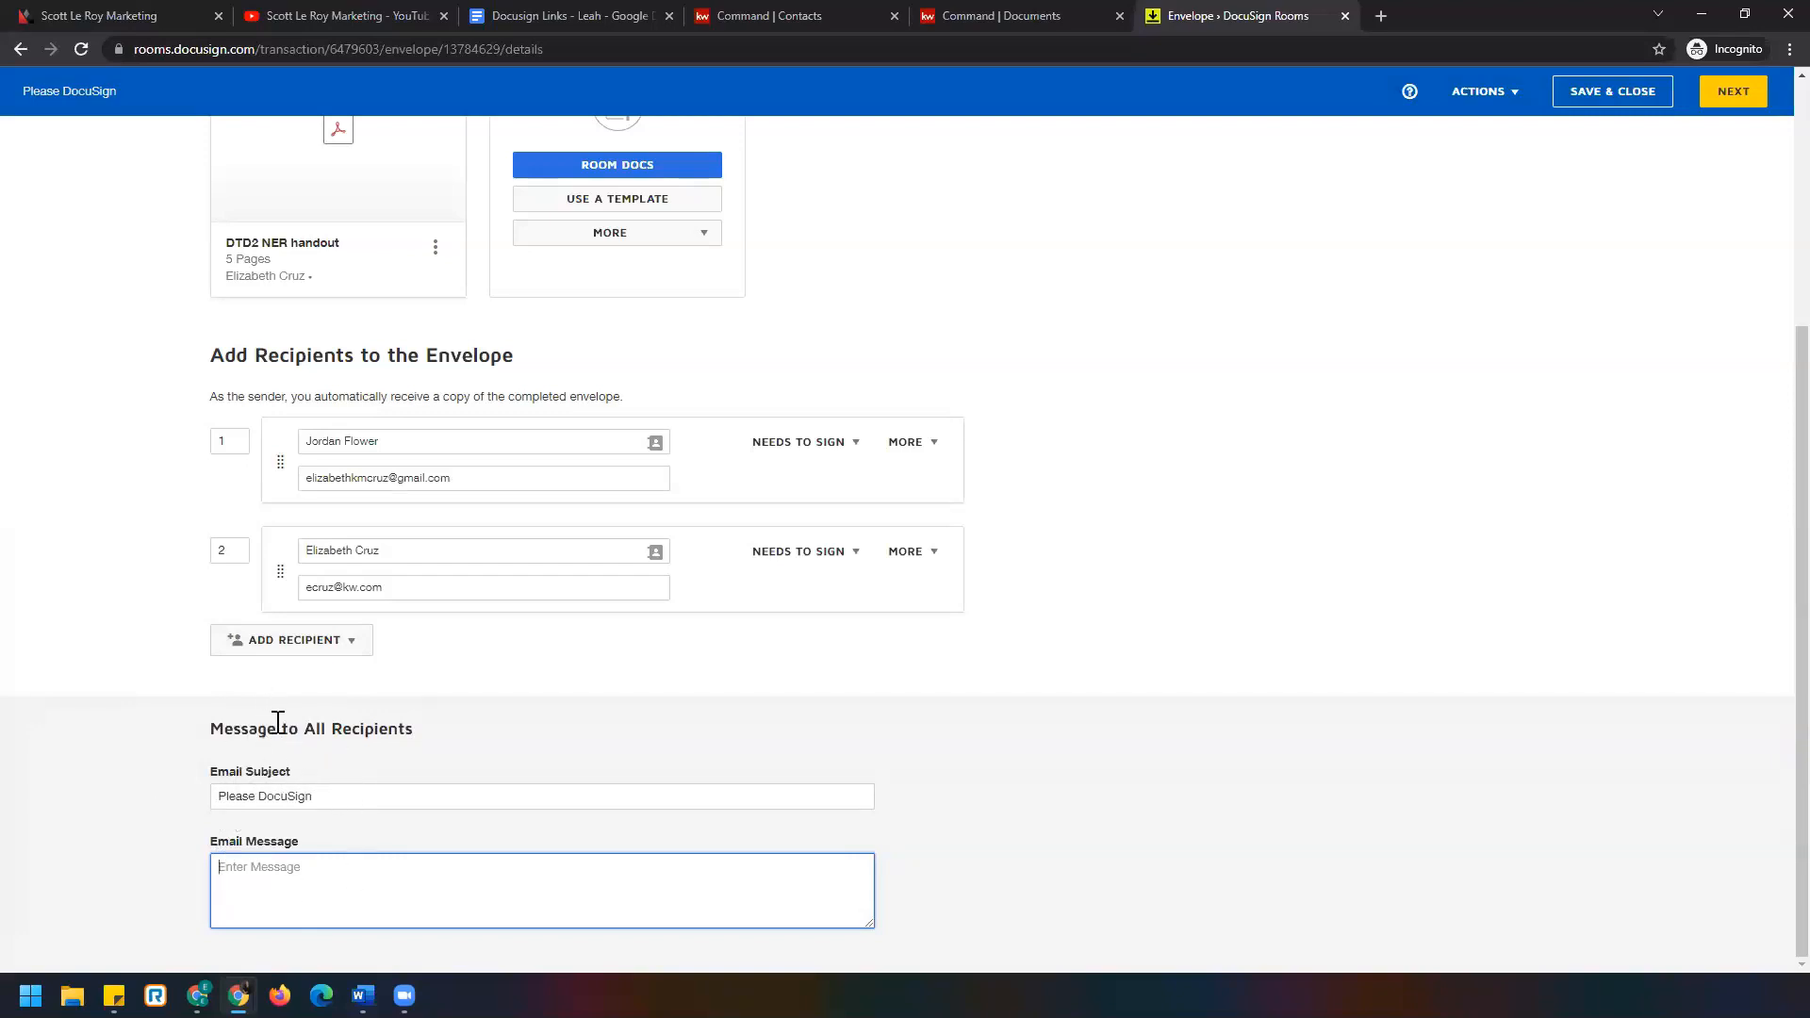
mouse_move(980, 462)
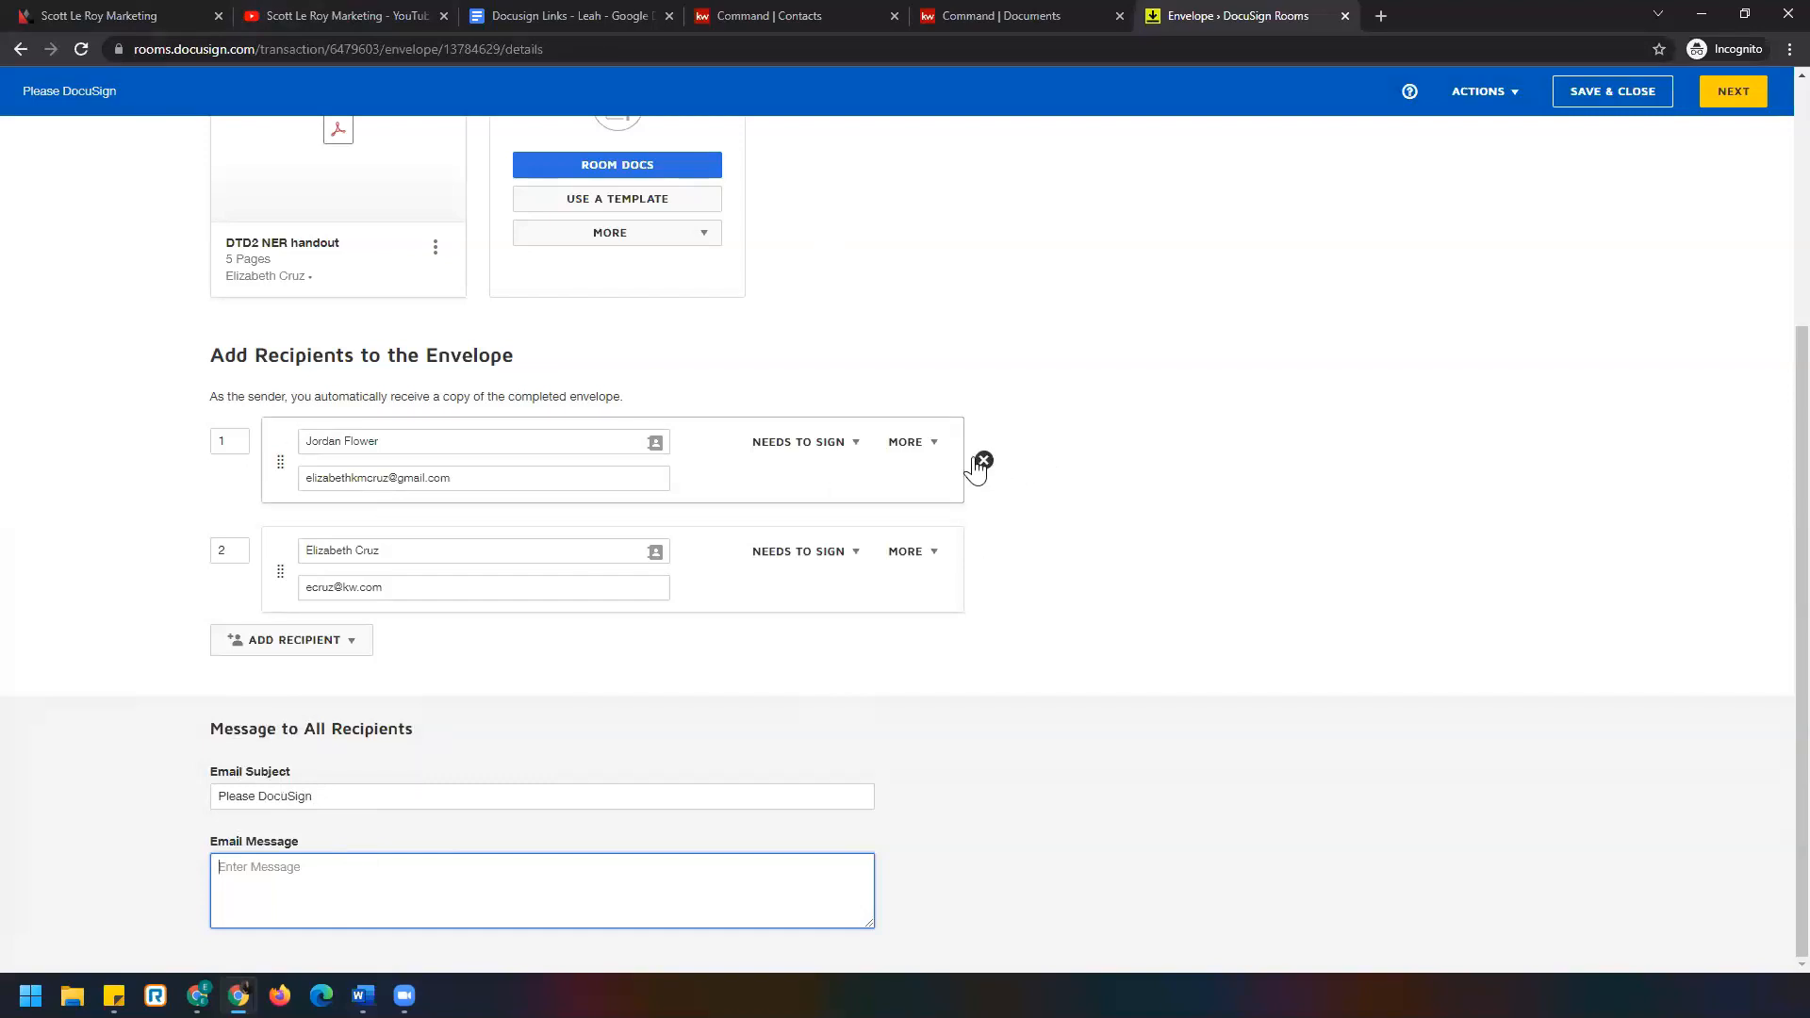
left_click_drag(556, 477, 171, 459)
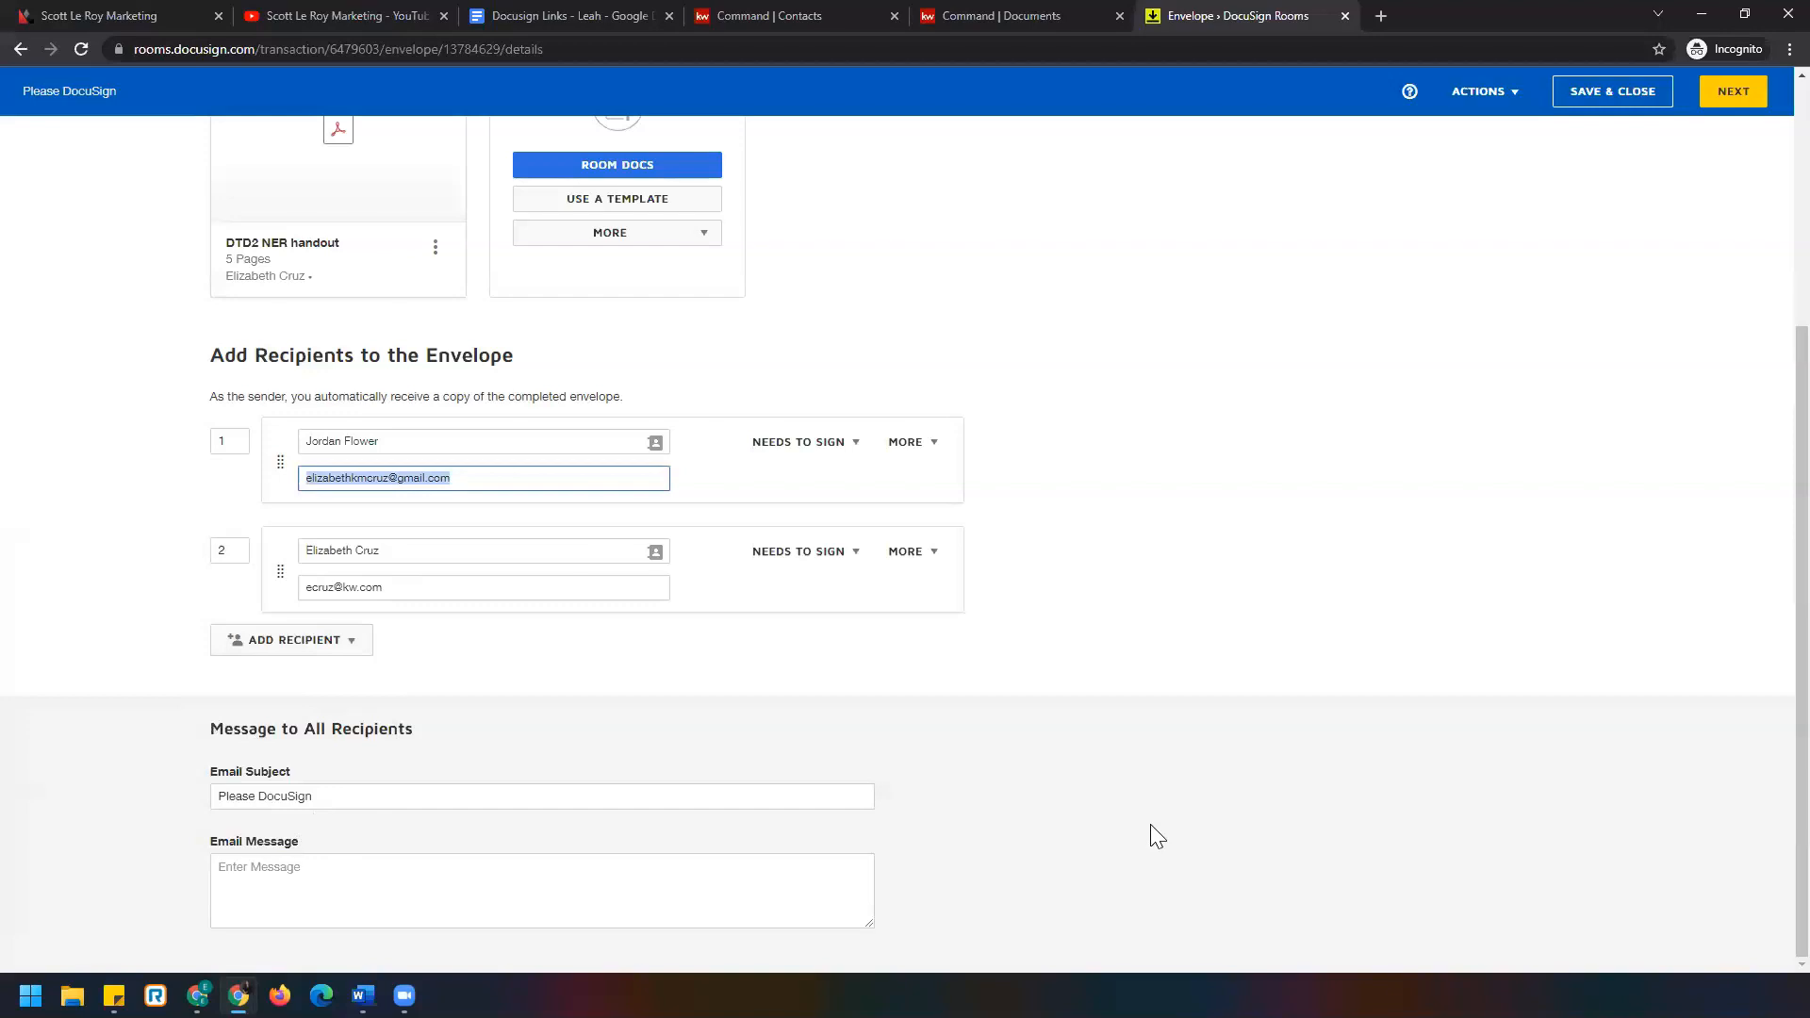
left_click(1735, 91)
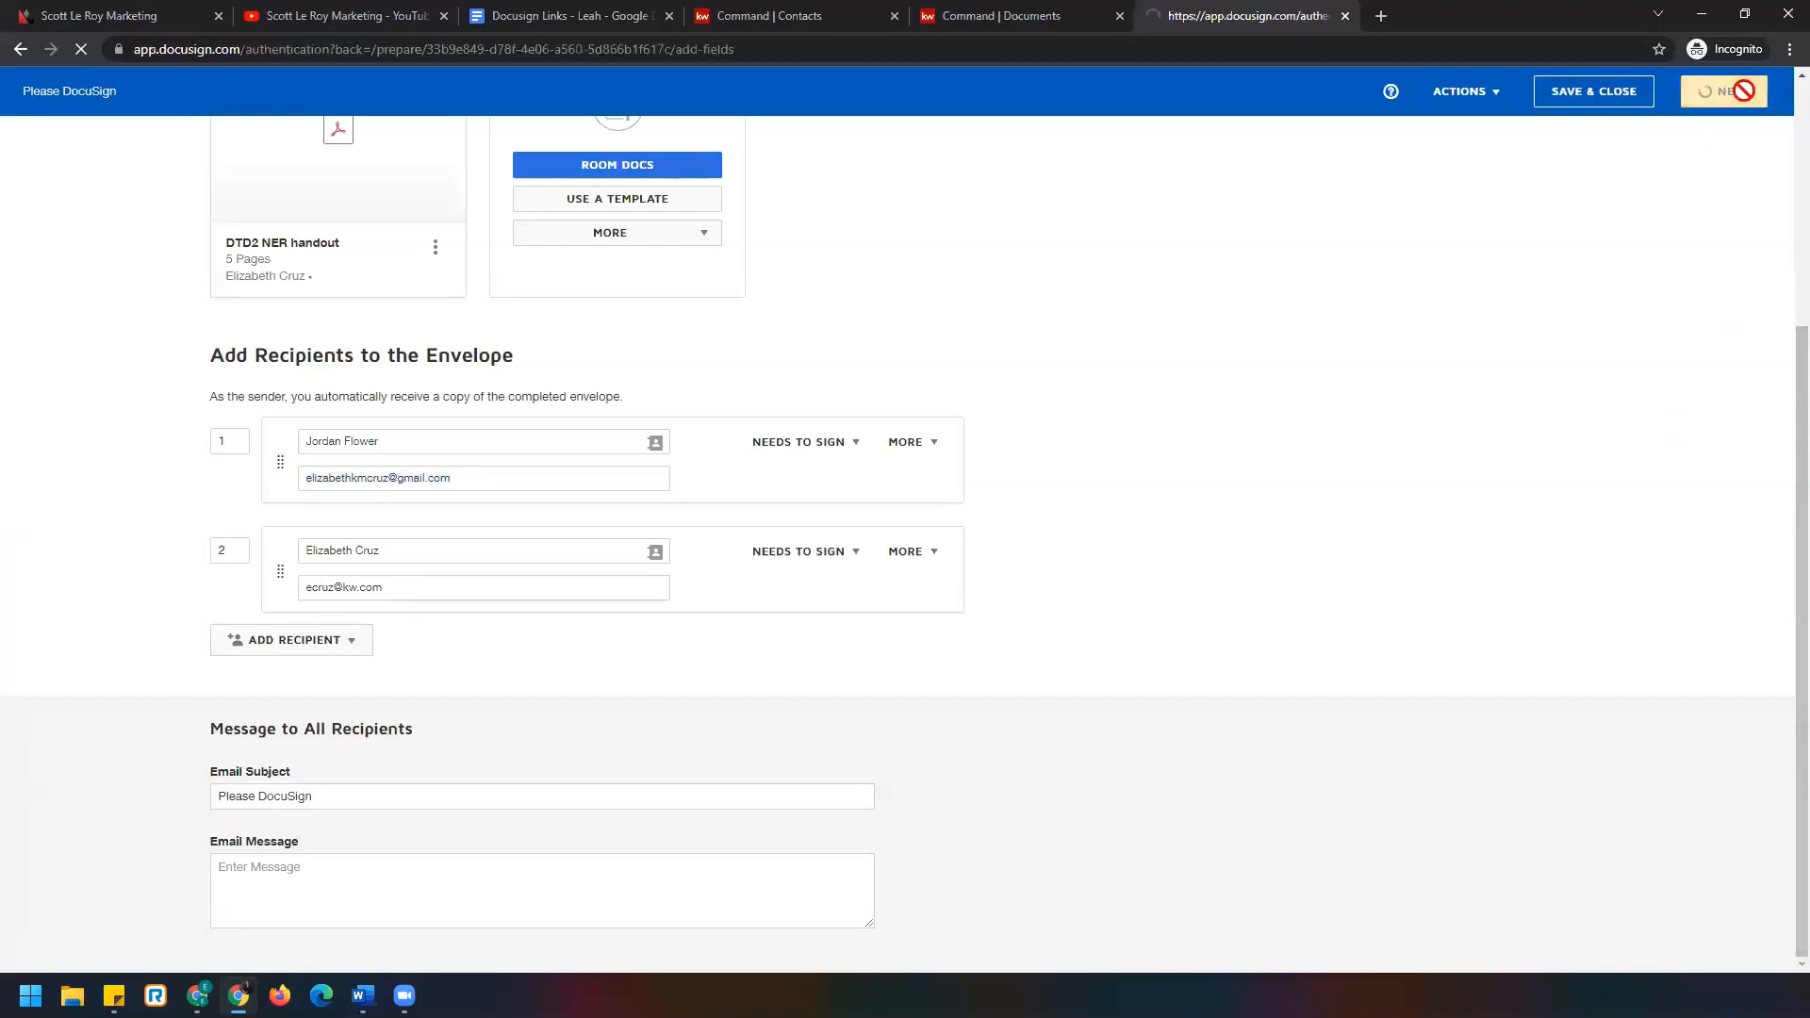
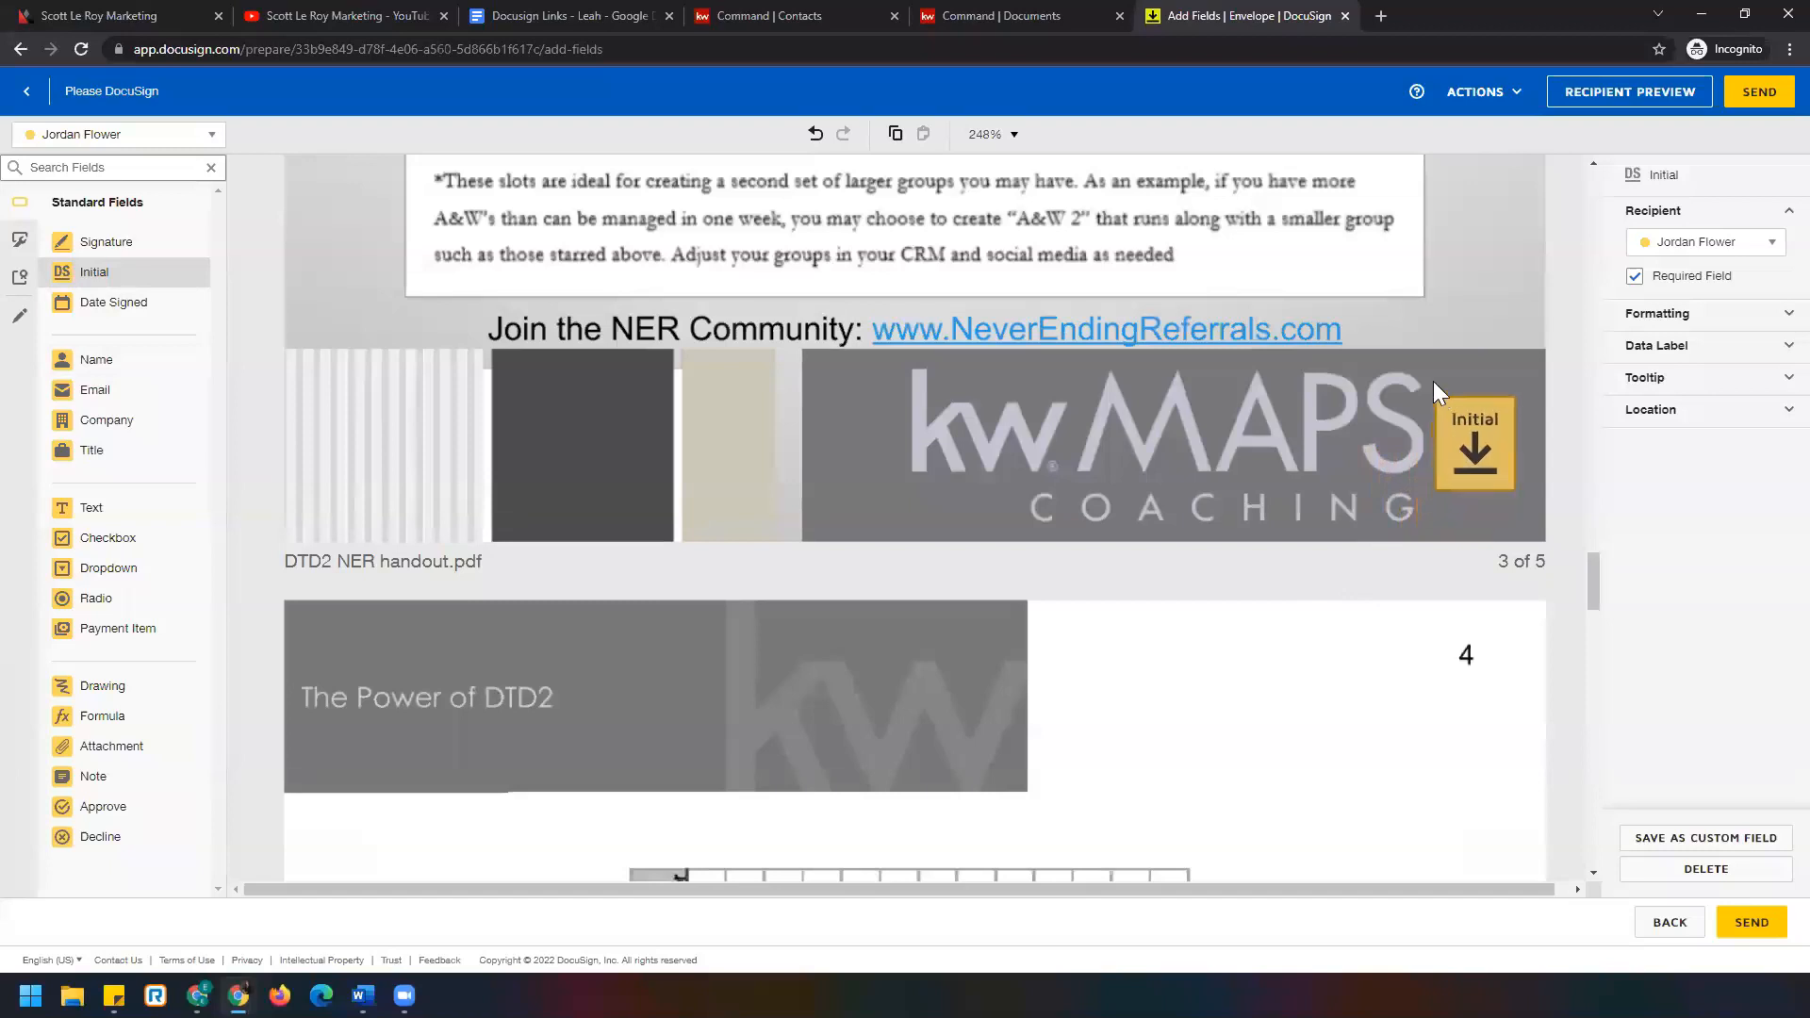
Place the first signer's Initial fields at the bottom right of pages 3 and 4.
left_click(1376, 394)
scroll(761, 573, "down", 15)
scroll(761, 573, "down", 1)
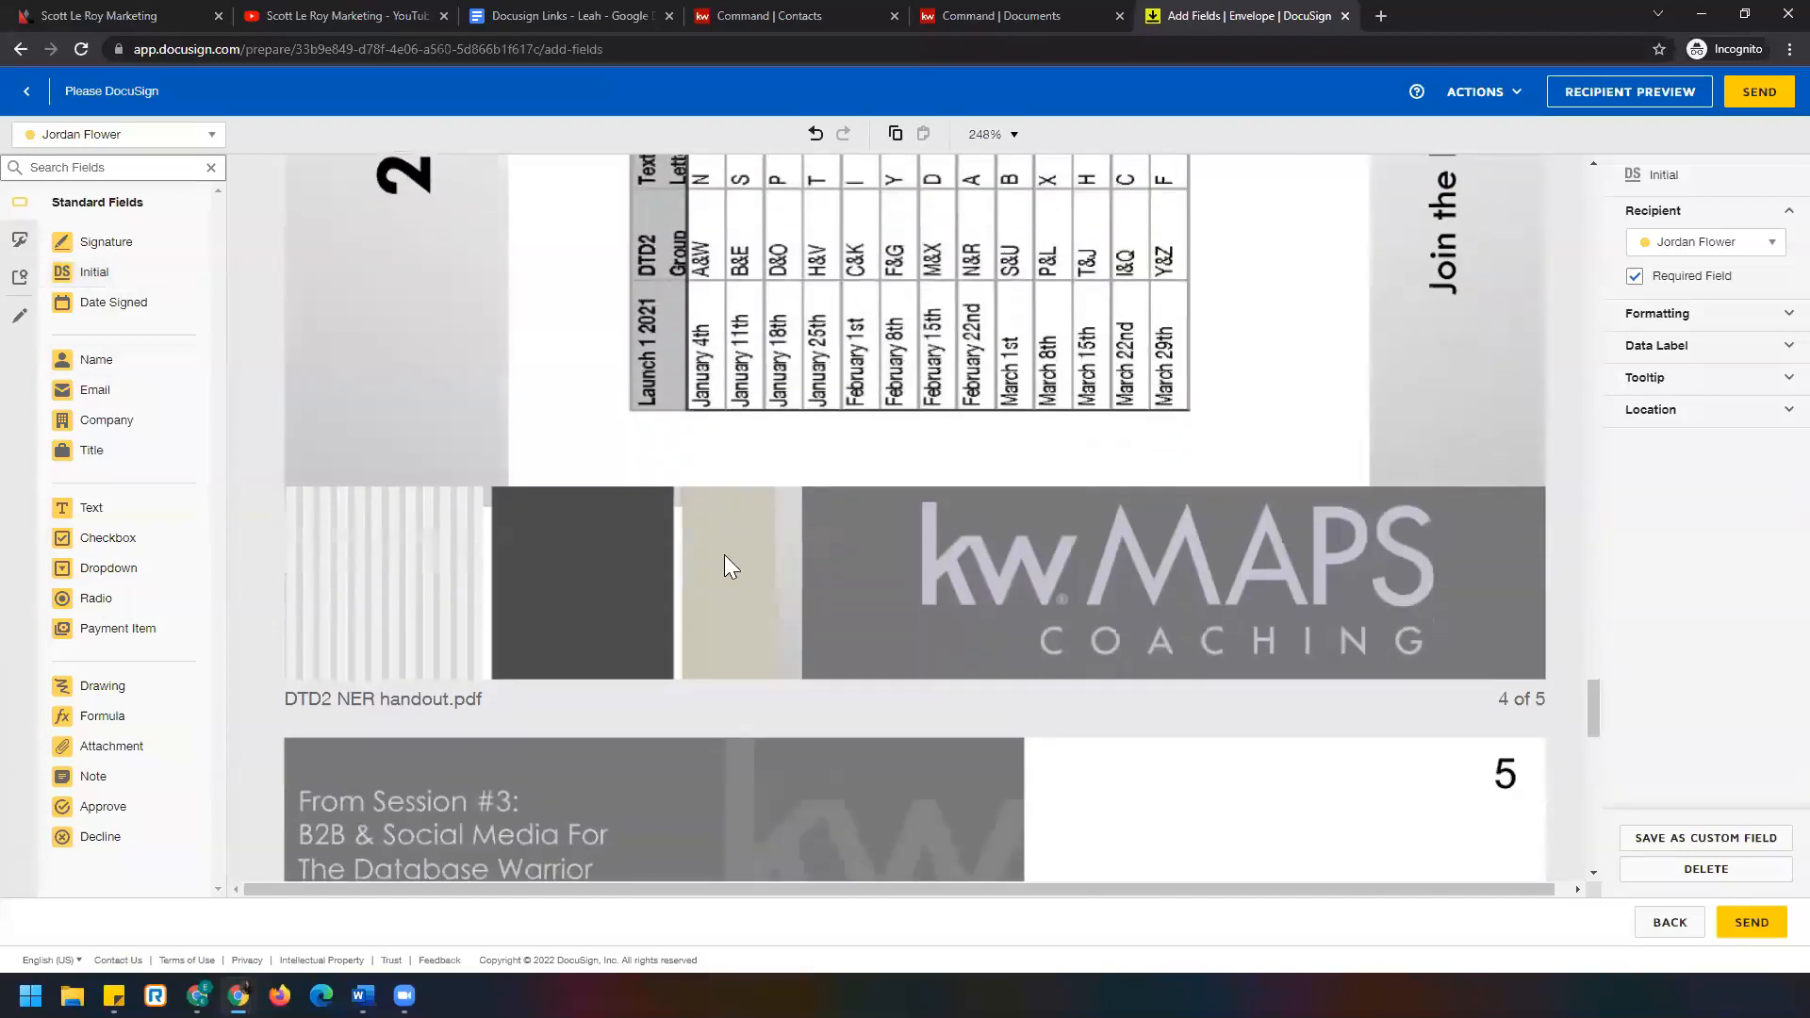
left_click(94, 271)
left_click(1449, 565)
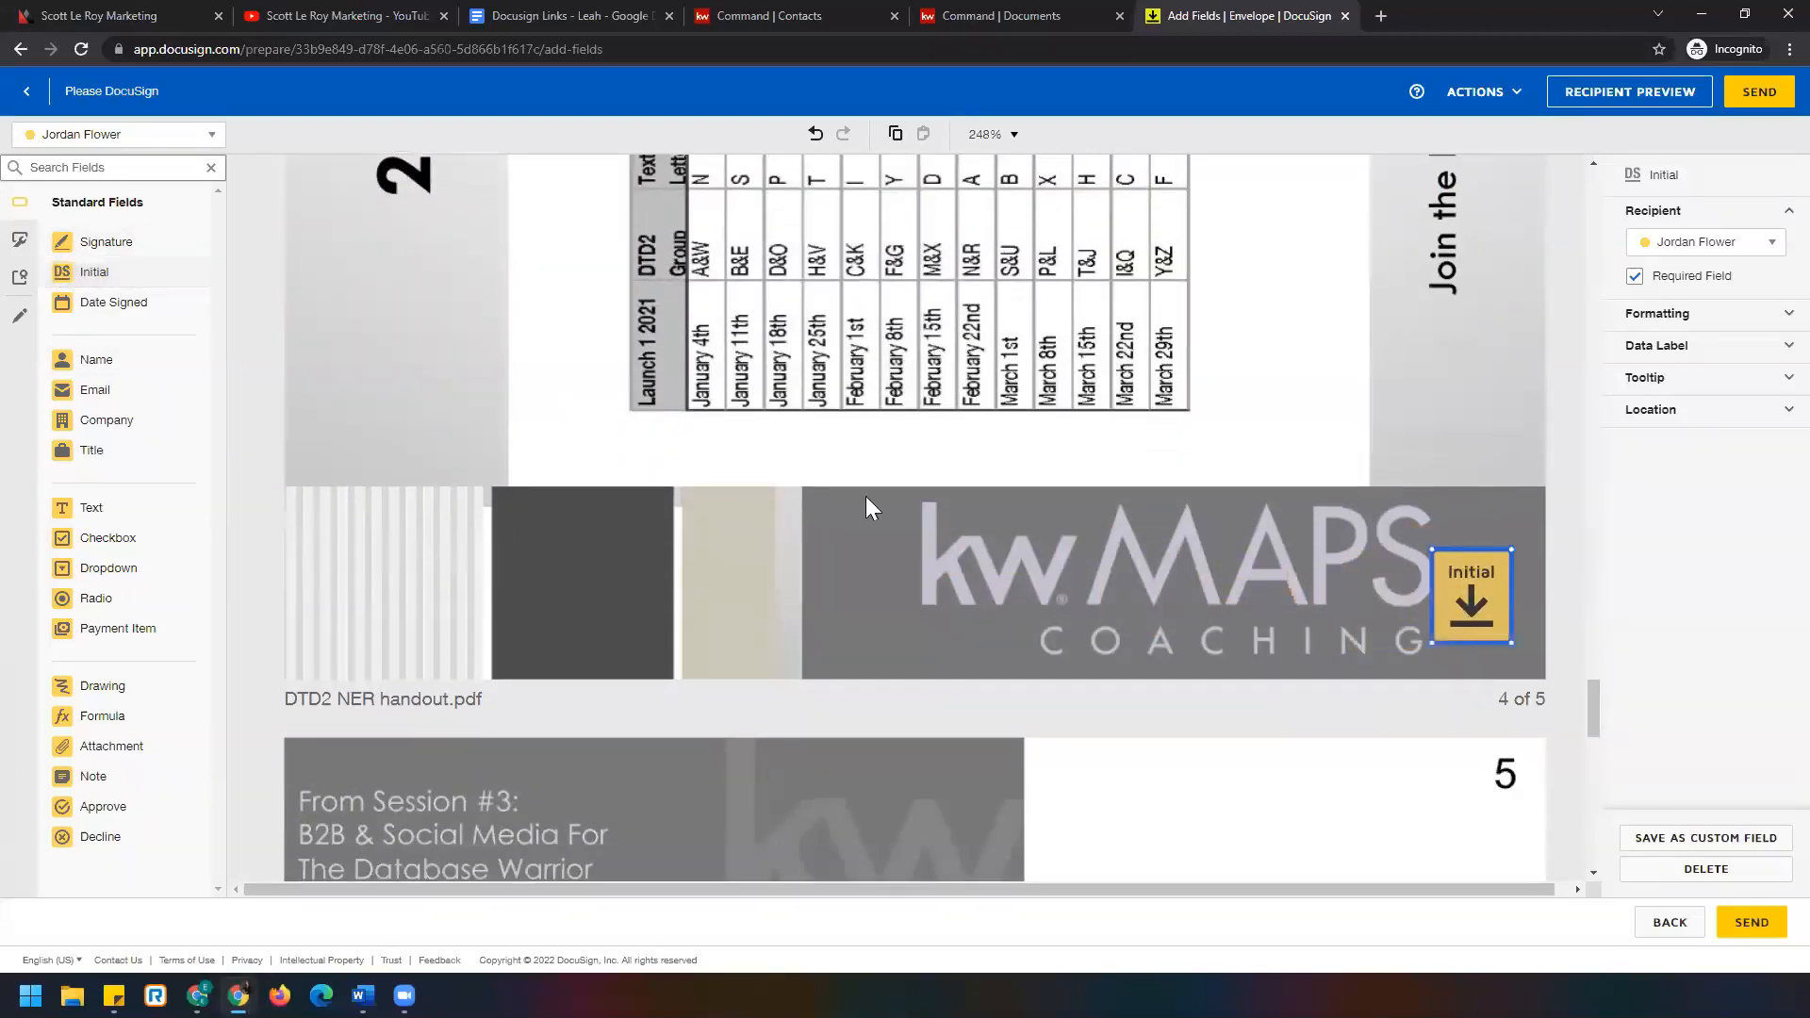
Place a Signature field on page 5 below the NER Community link.
scroll(497, 405, "down", 10)
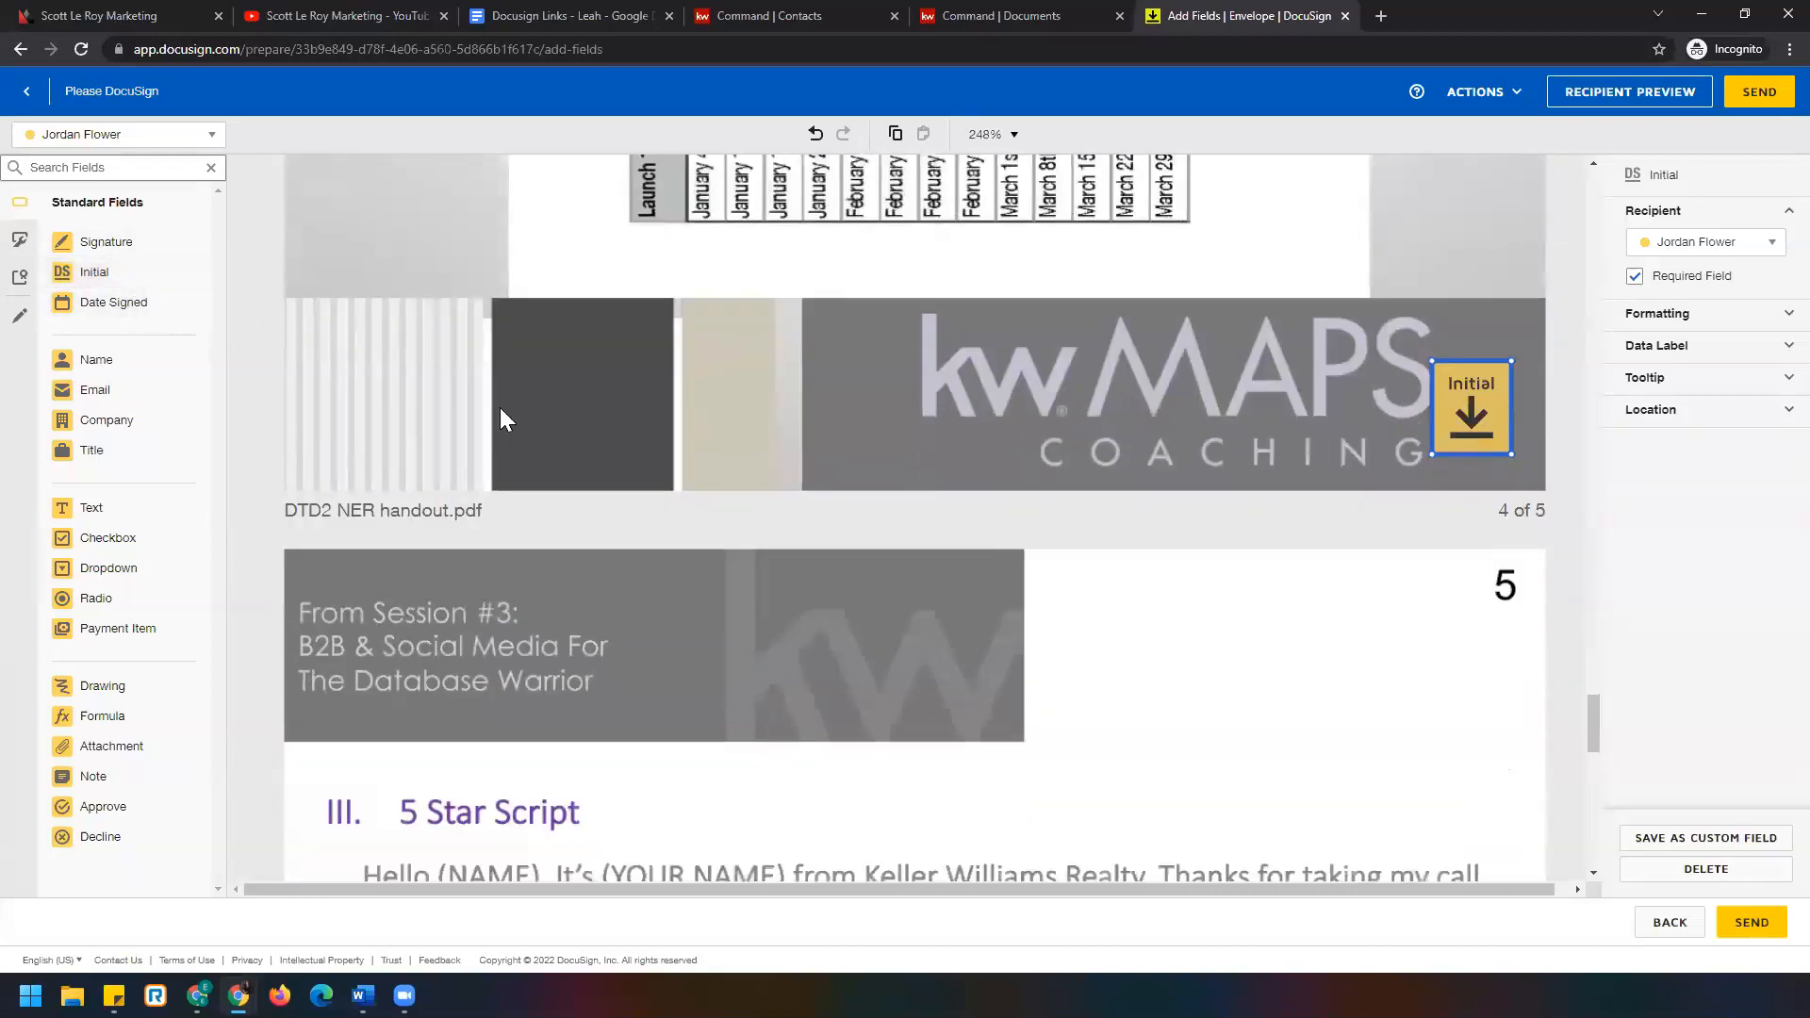
left_click(94, 244)
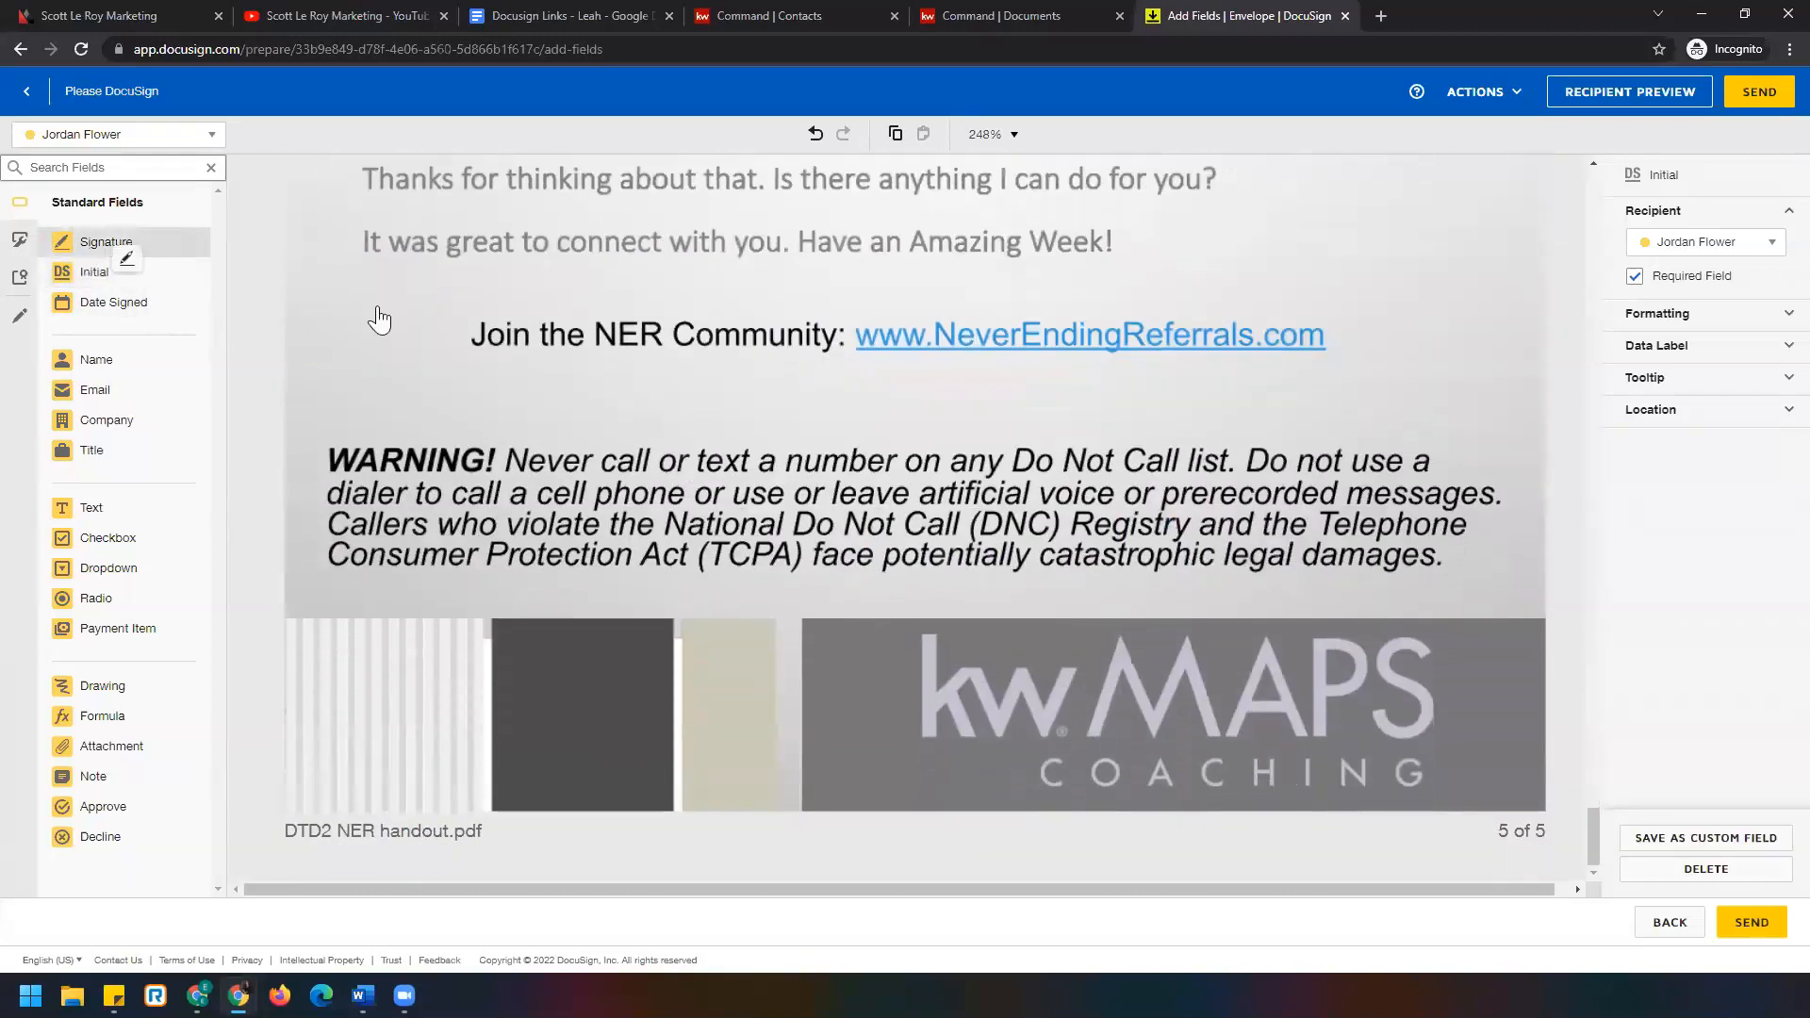
left_click(1086, 410)
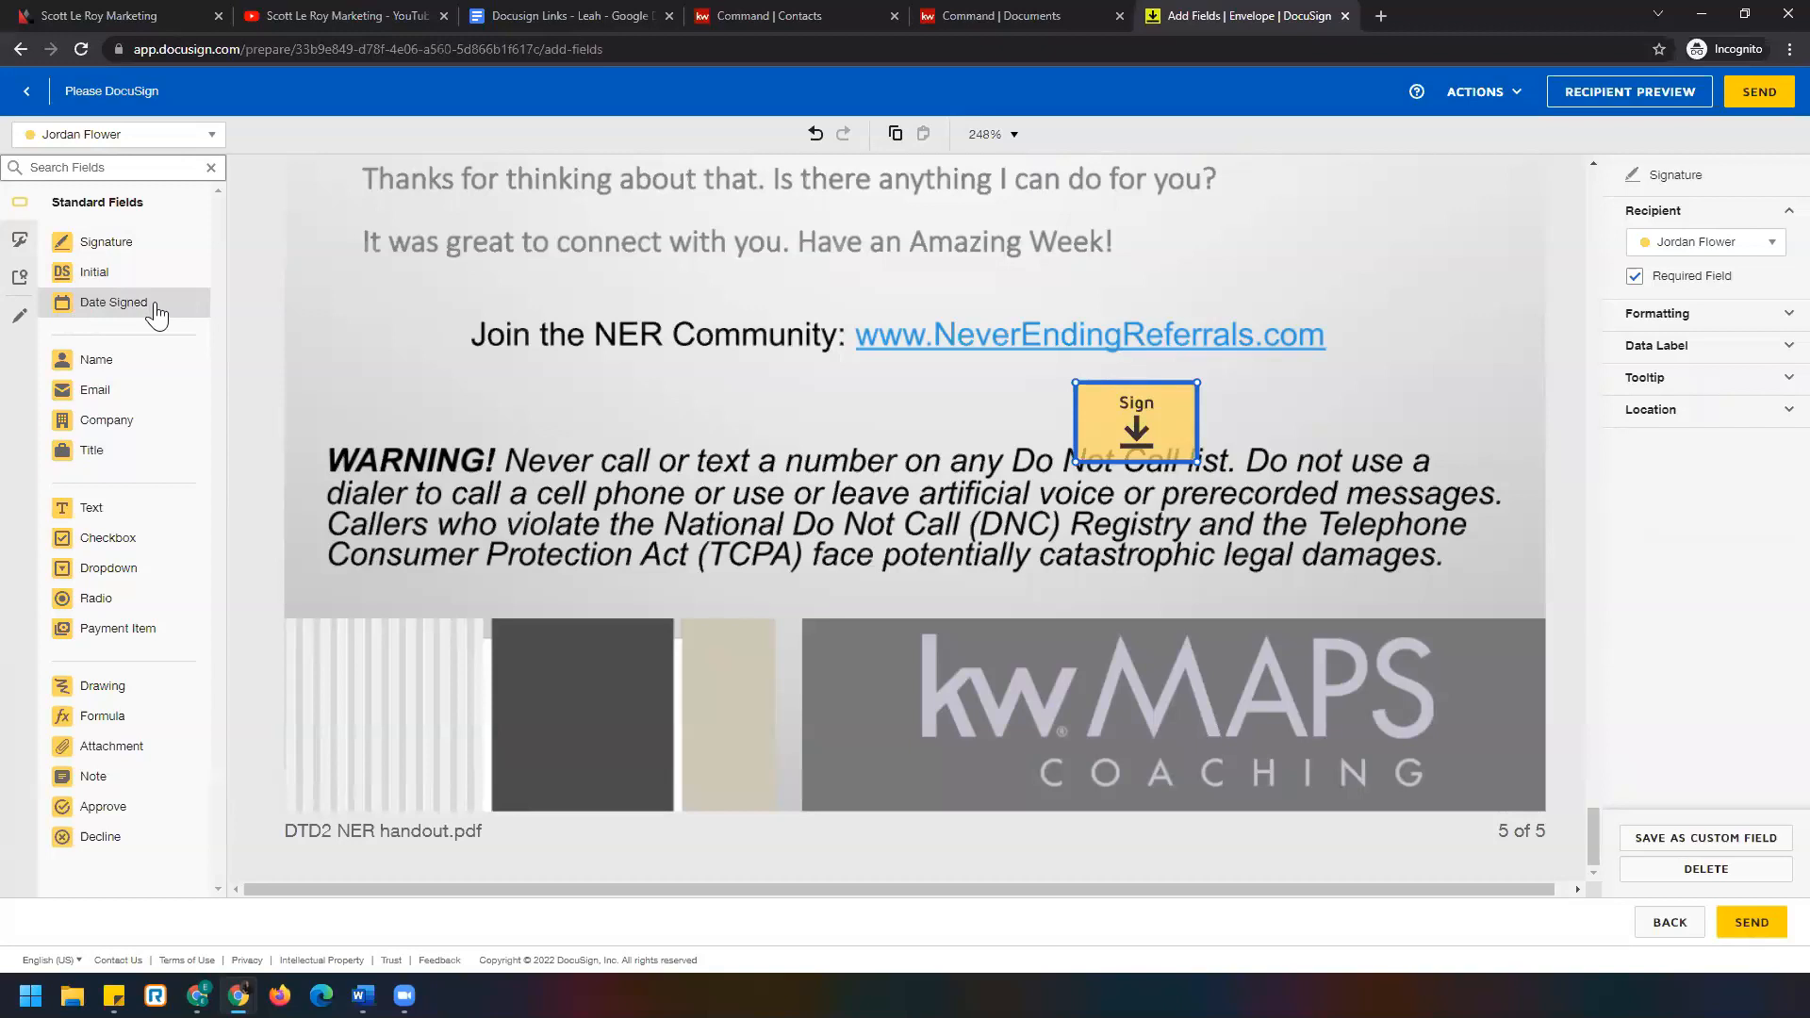
Put a Date Signed field directly beneath the page 5 Signature field.
left_click_drag(123, 302, 1089, 492)
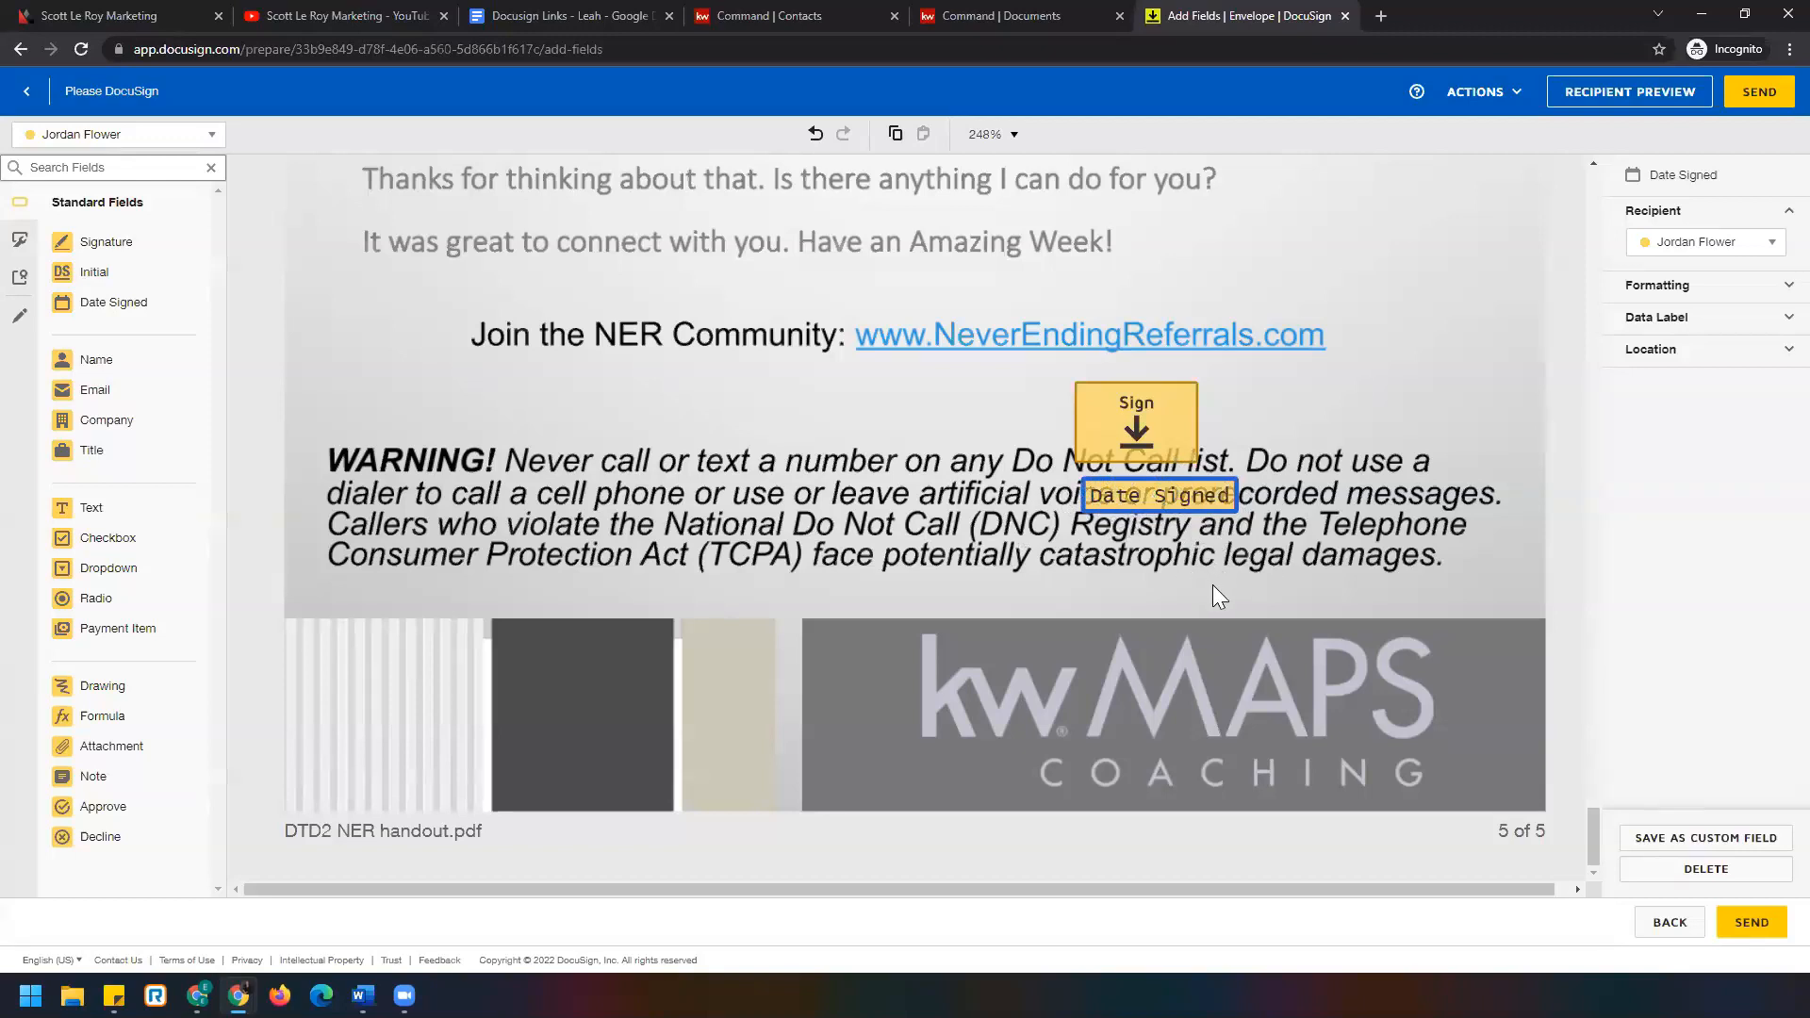
left_click_drag(1587, 838, 1559, 215)
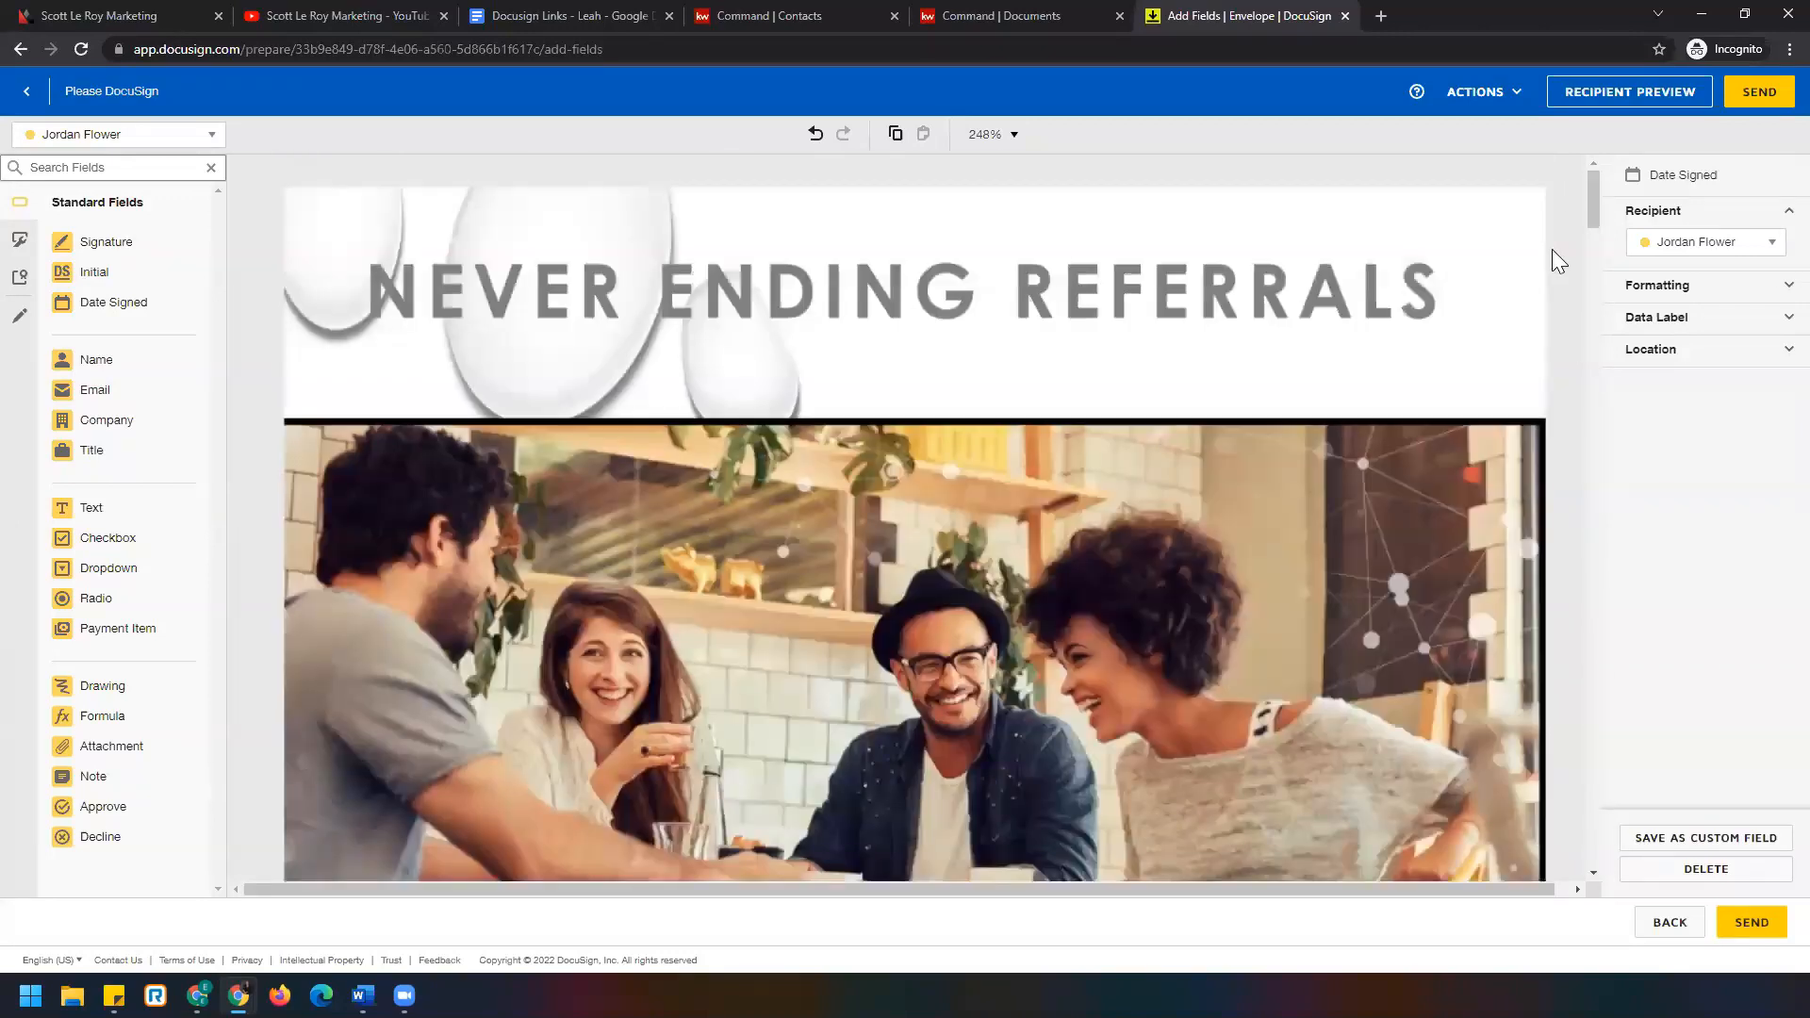
scroll(1372, 605, "down", 10)
Change the field recipient dropdown to the second signer.
scroll(1378, 622, "down", 3)
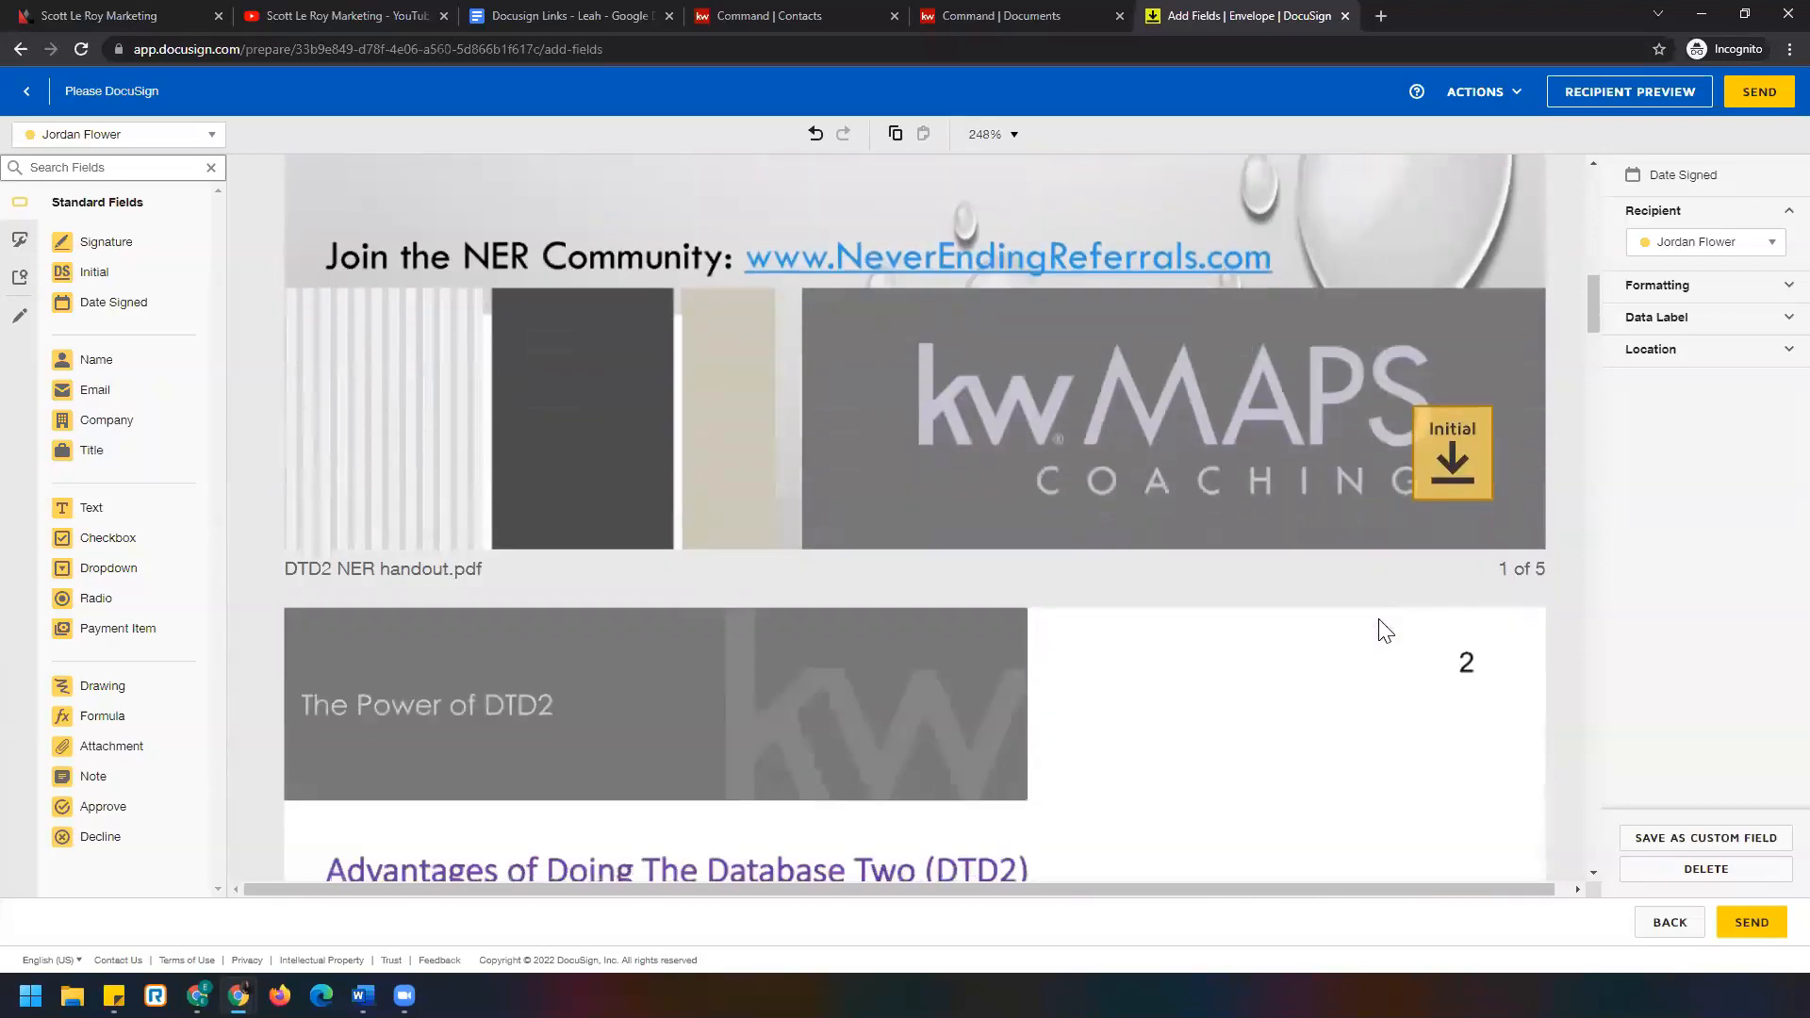
left_click(146, 141)
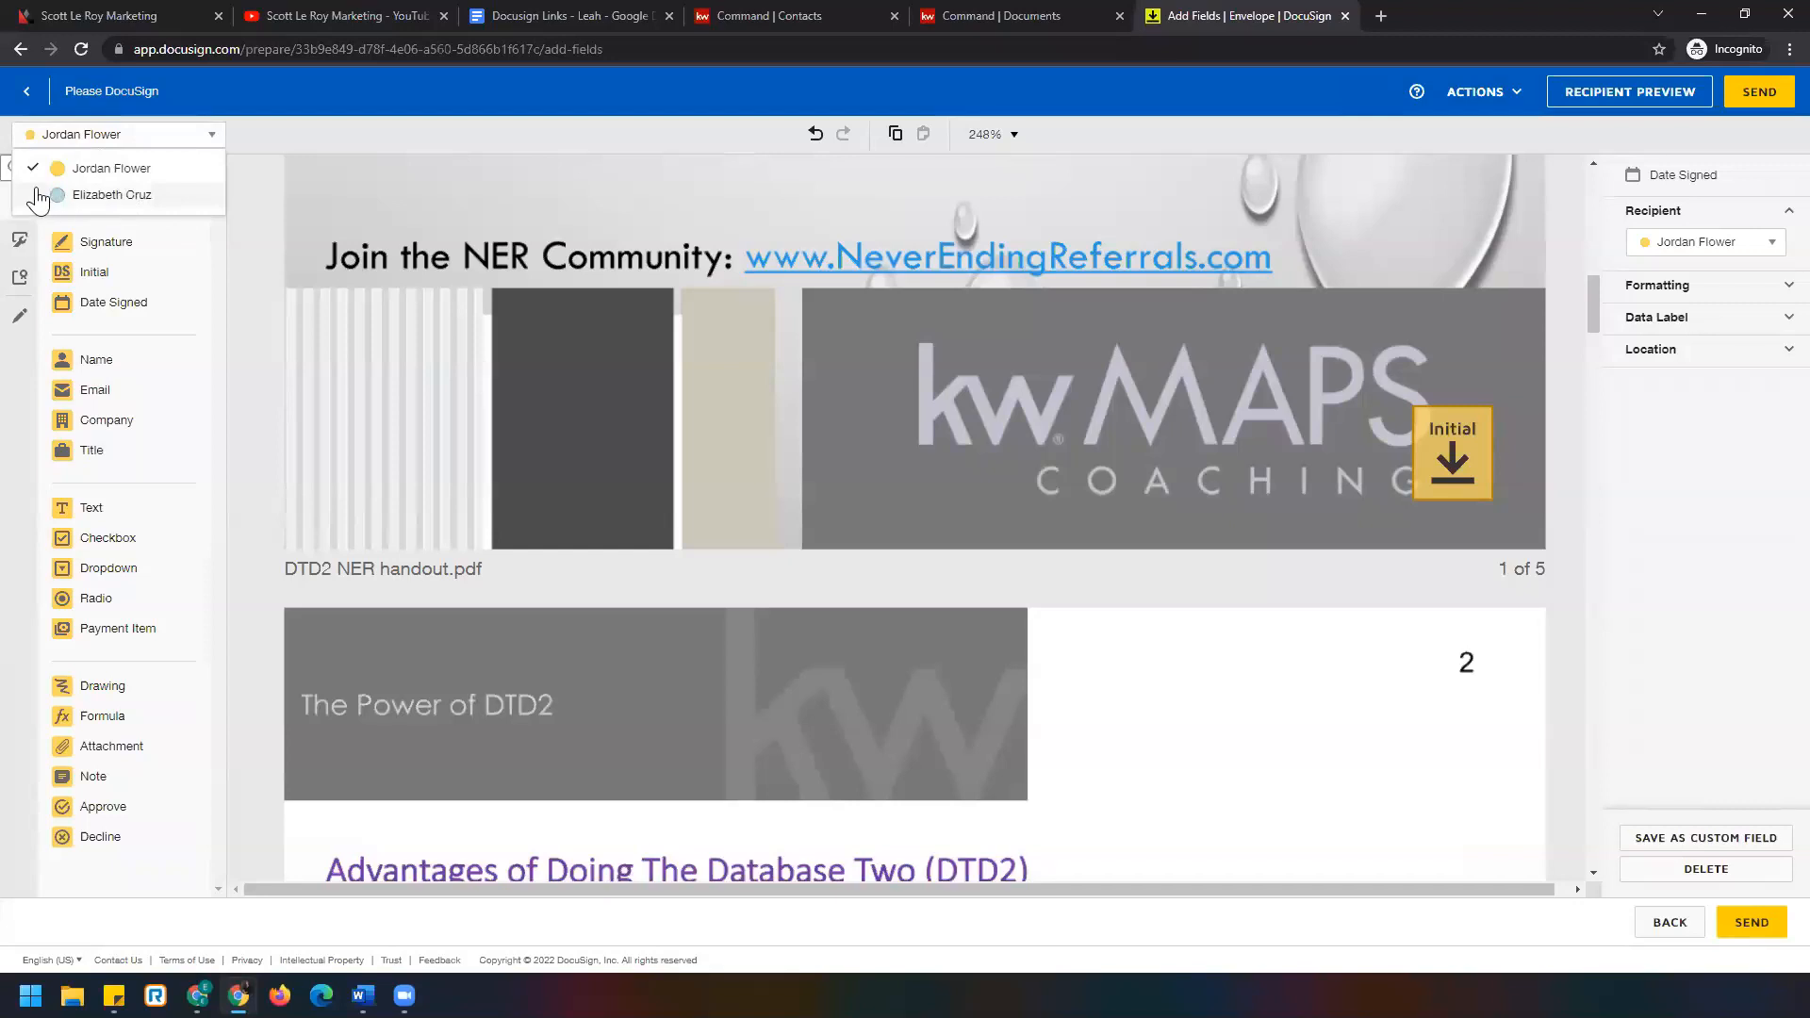
left_click(137, 198)
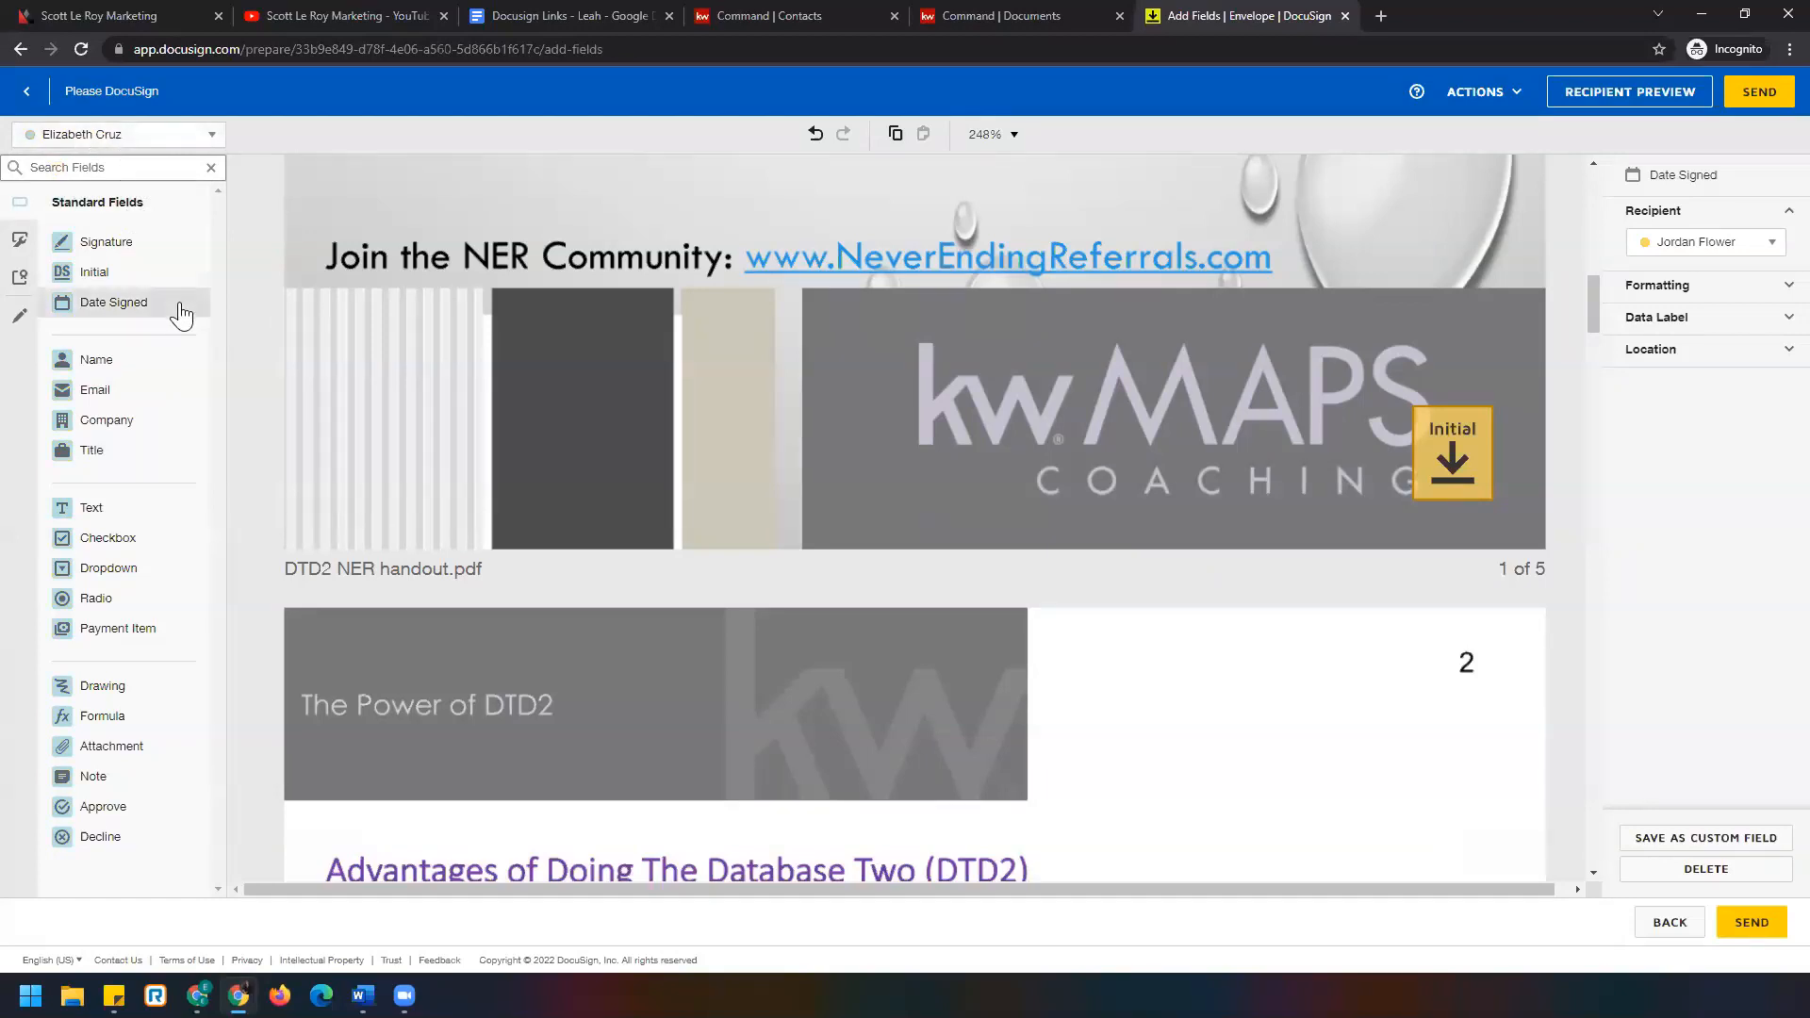
Add the second signer's Initial field next to the existing one on page 1, then select both.
left_click_drag(111, 273, 1310, 457)
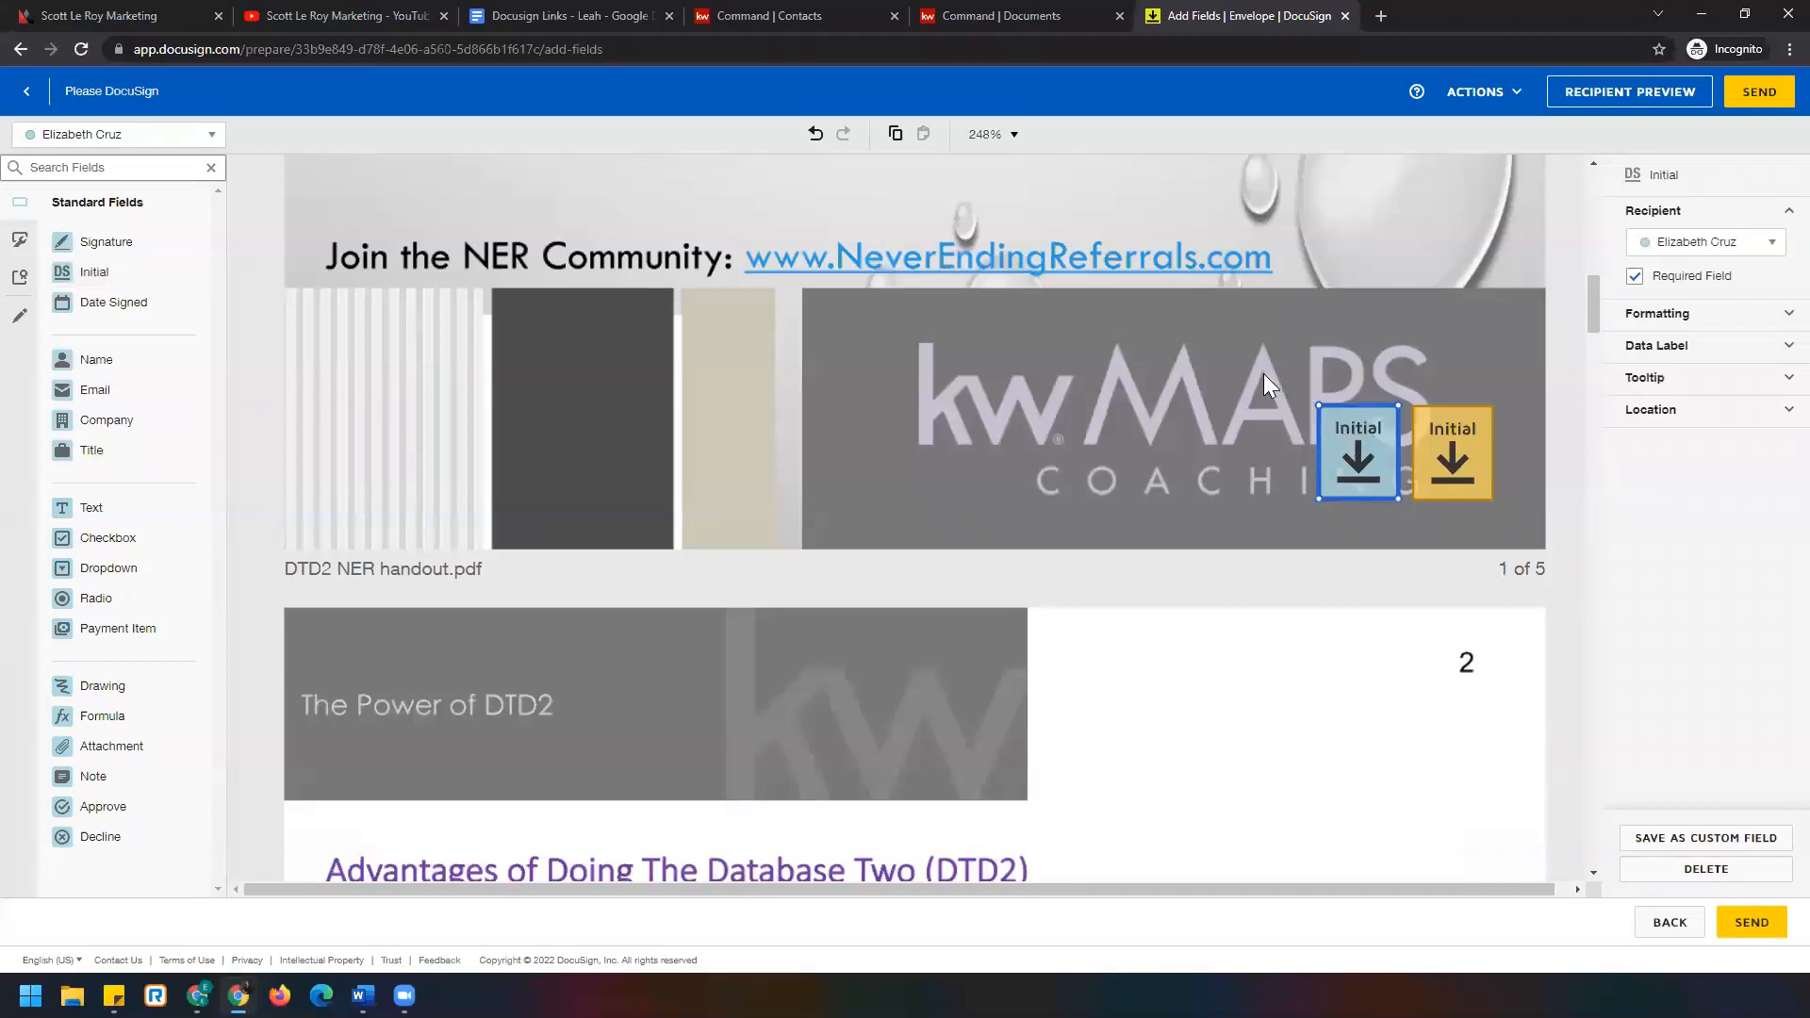
left_click_drag(1265, 373, 1521, 519)
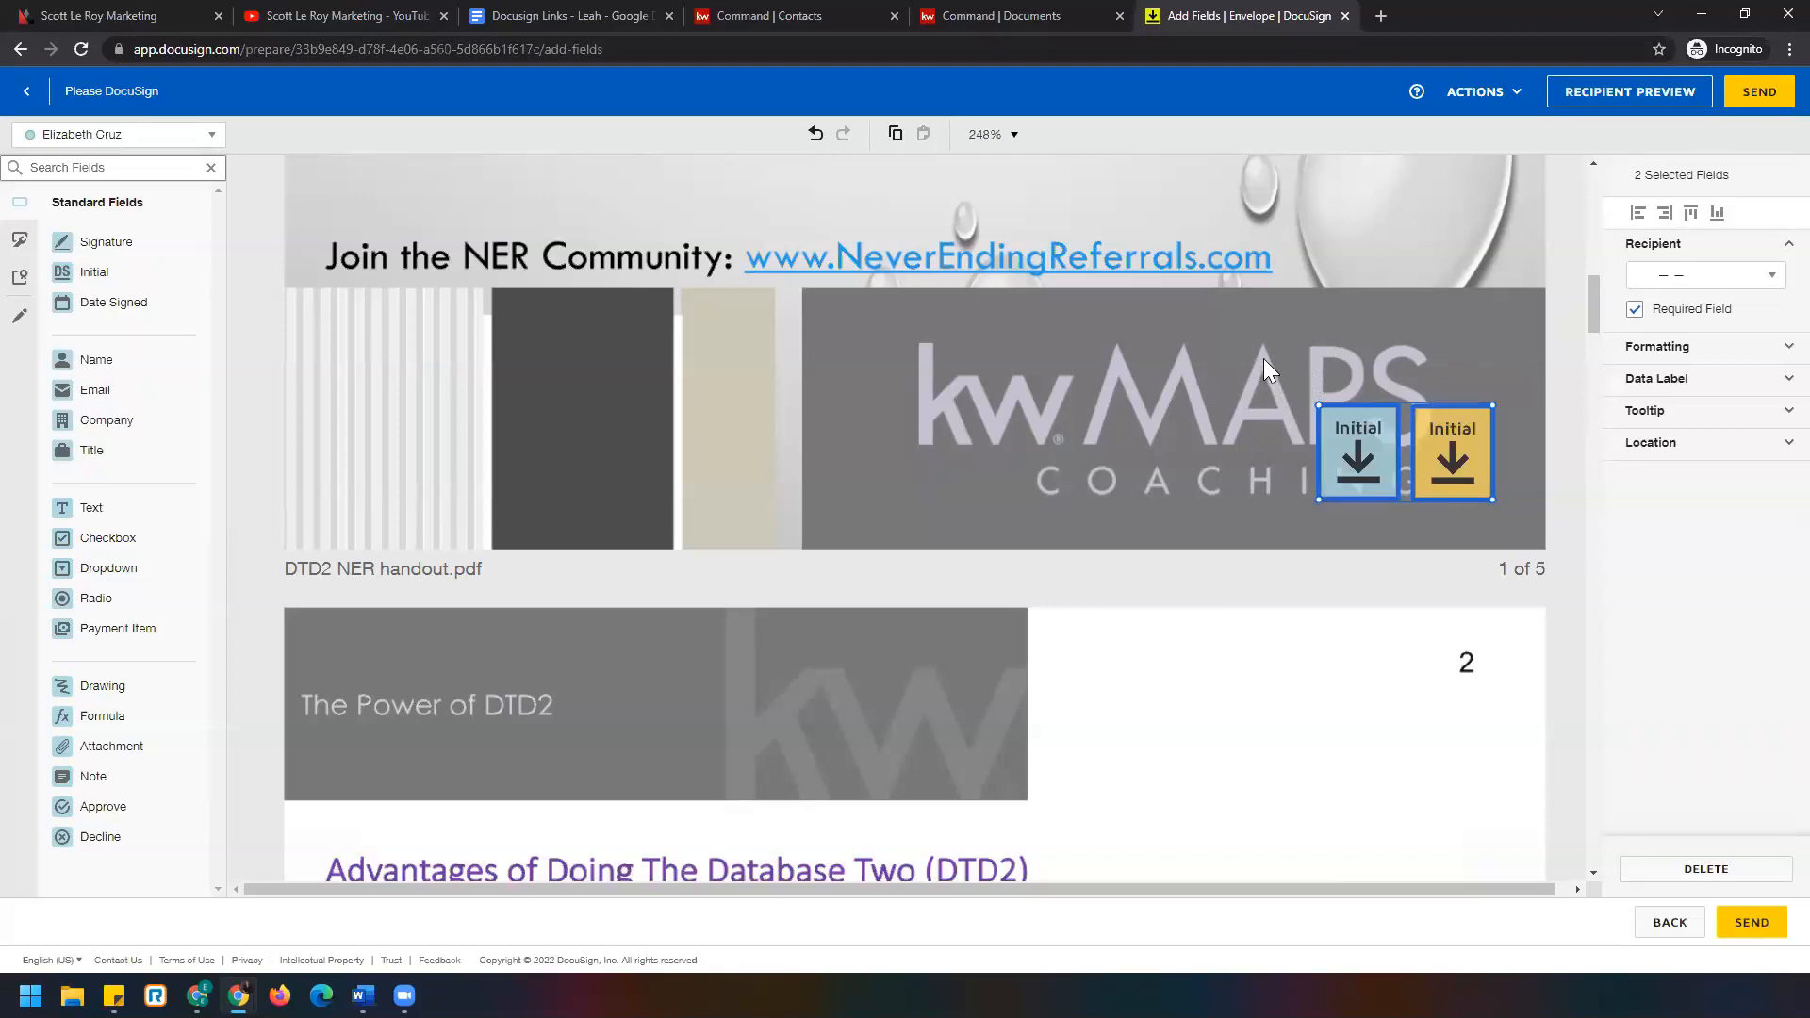
Copy both Initial fields from page 1's banner and paste them onto page 2.
left_click_drag(1262, 362, 1528, 532)
key("ctrl+c")
left_click(896, 141)
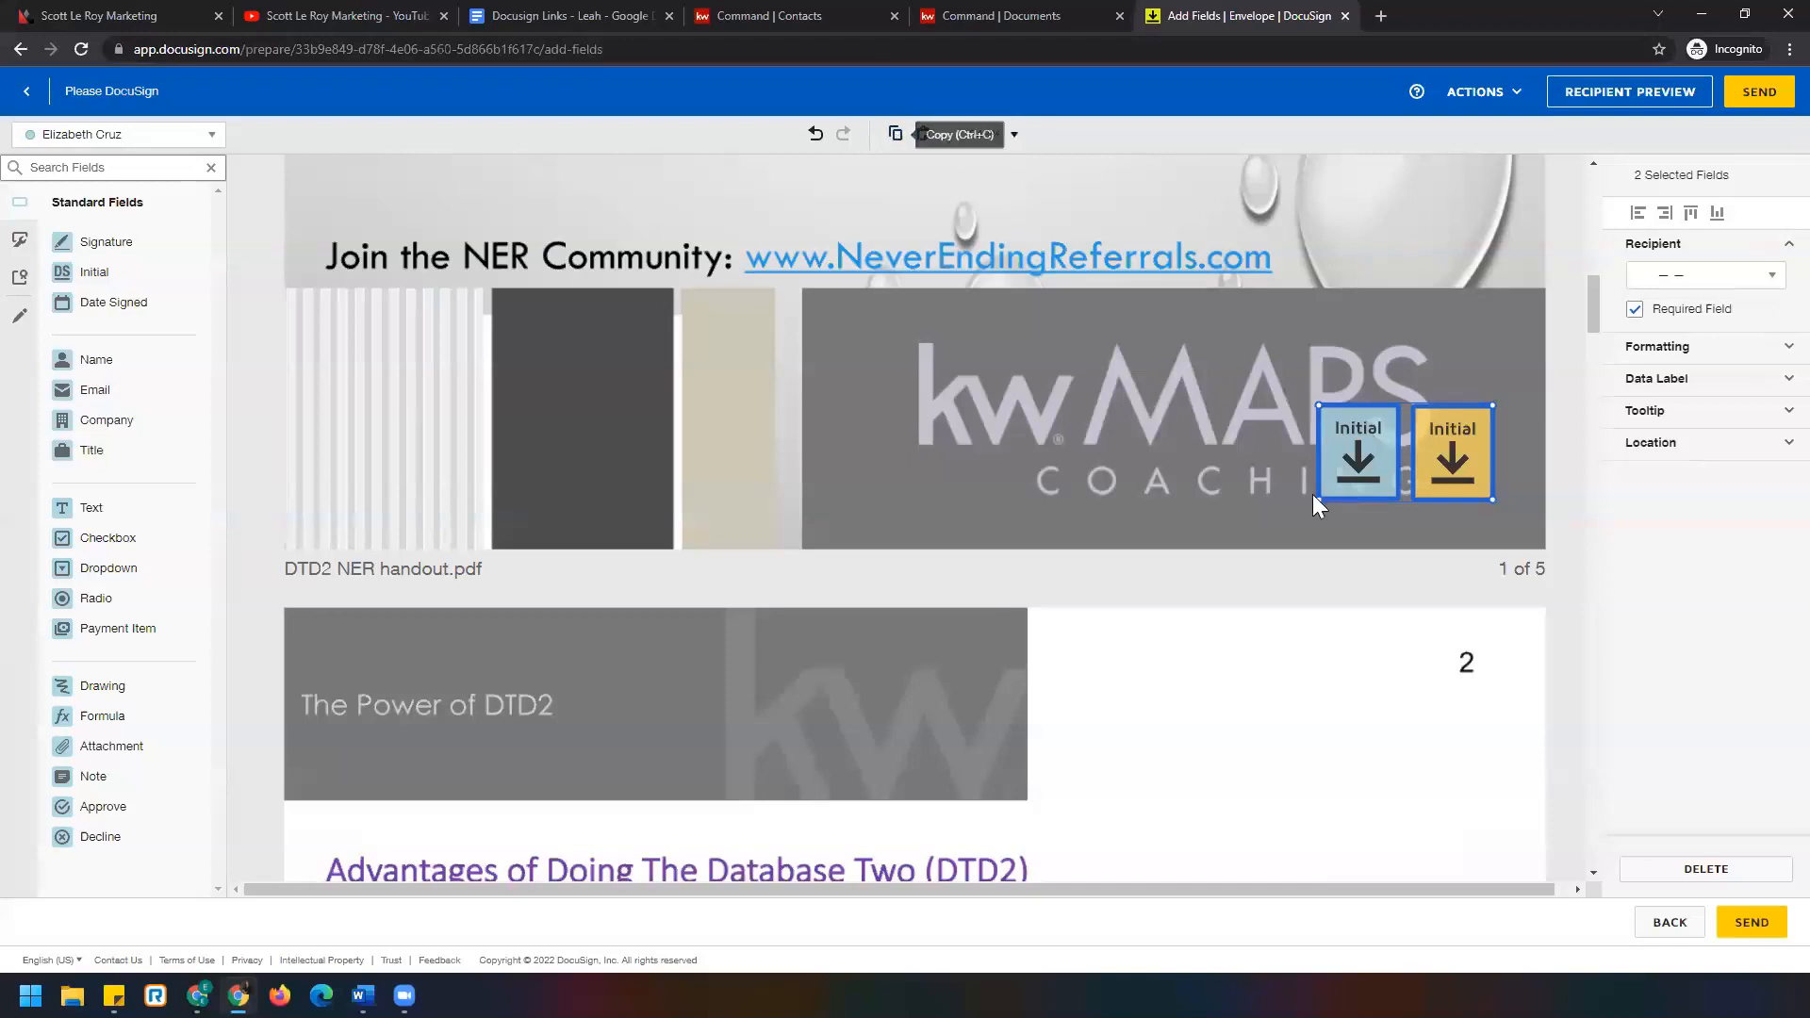
scroll(1308, 488, "down", 12)
scroll(1303, 482, "down", 5)
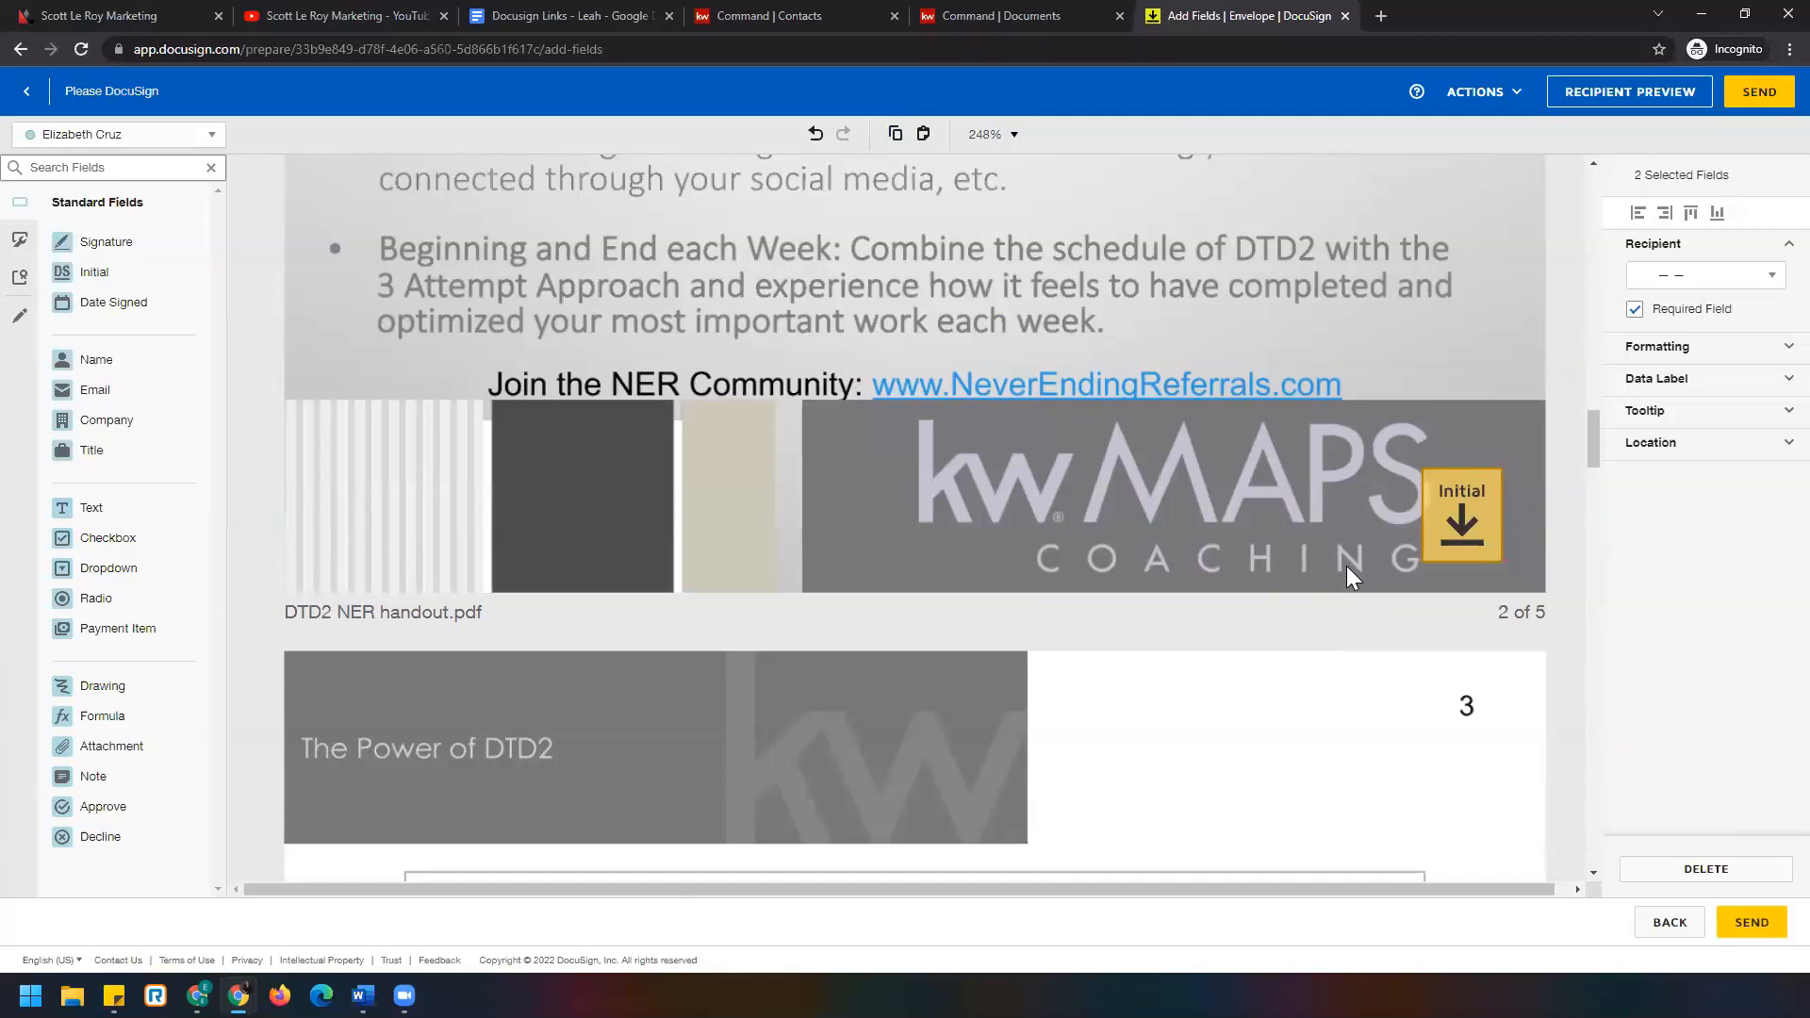
key("ctrl+v")
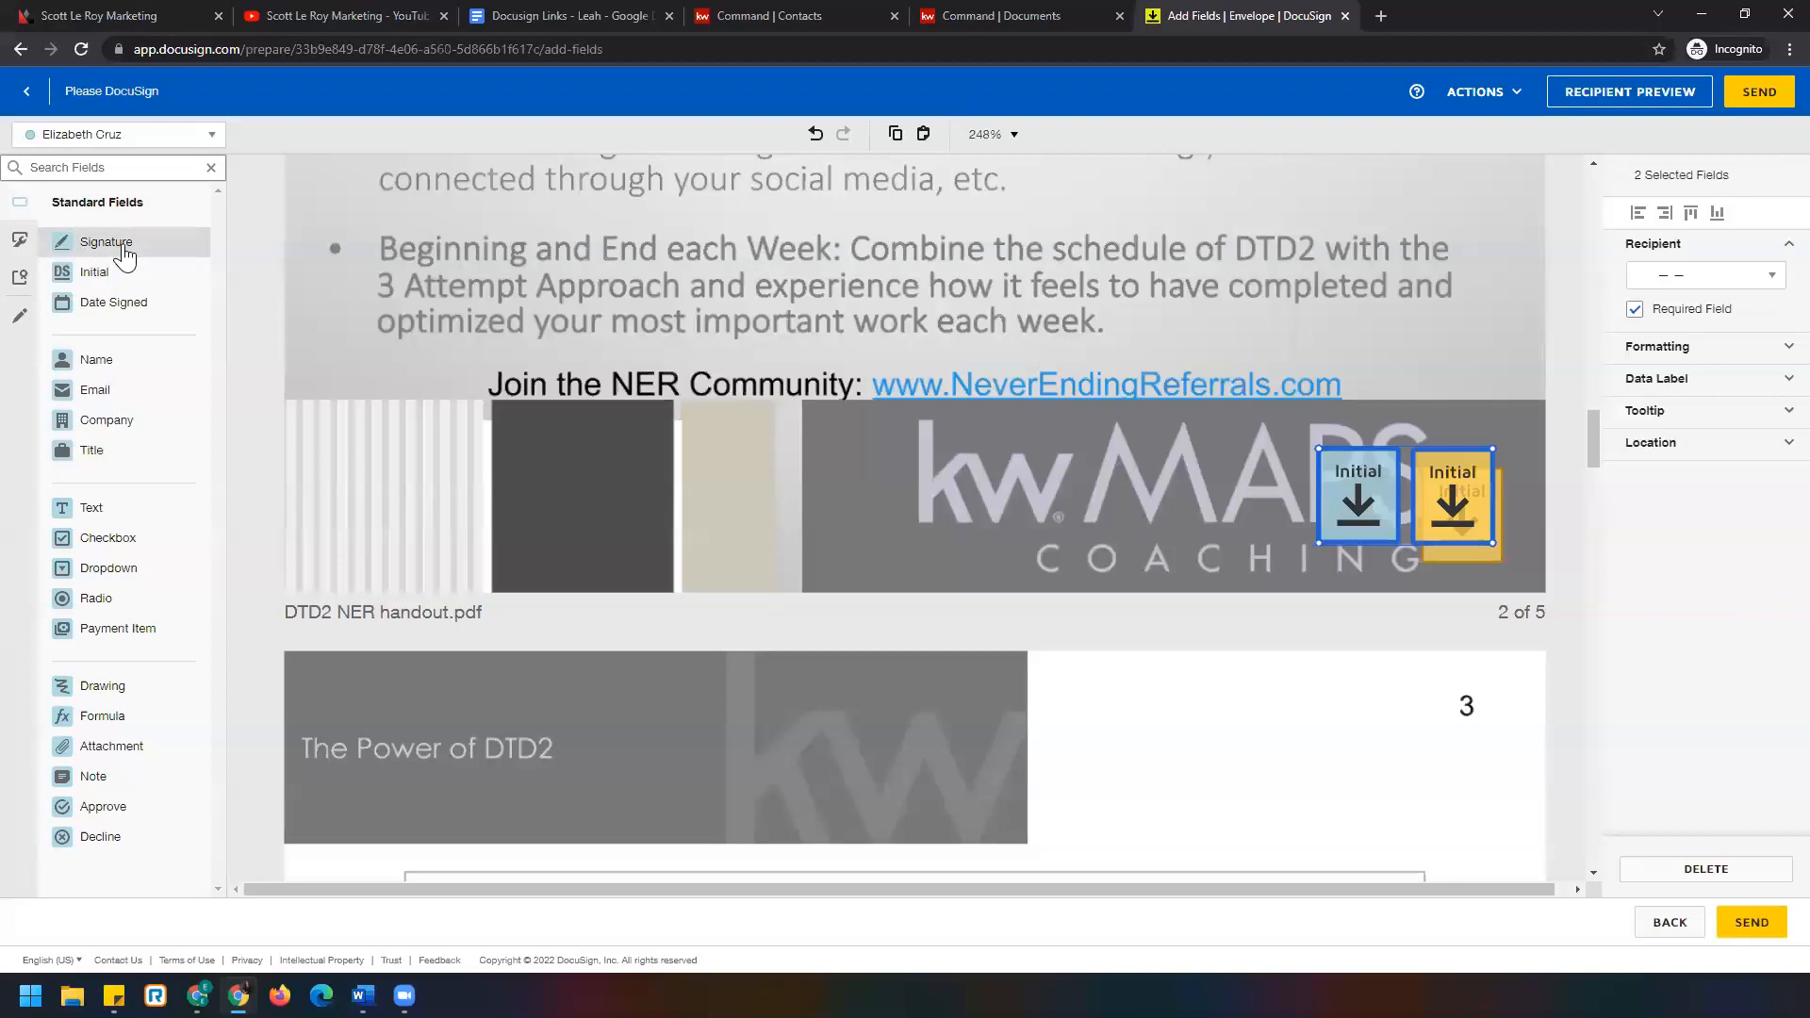
left_click(1789, 49)
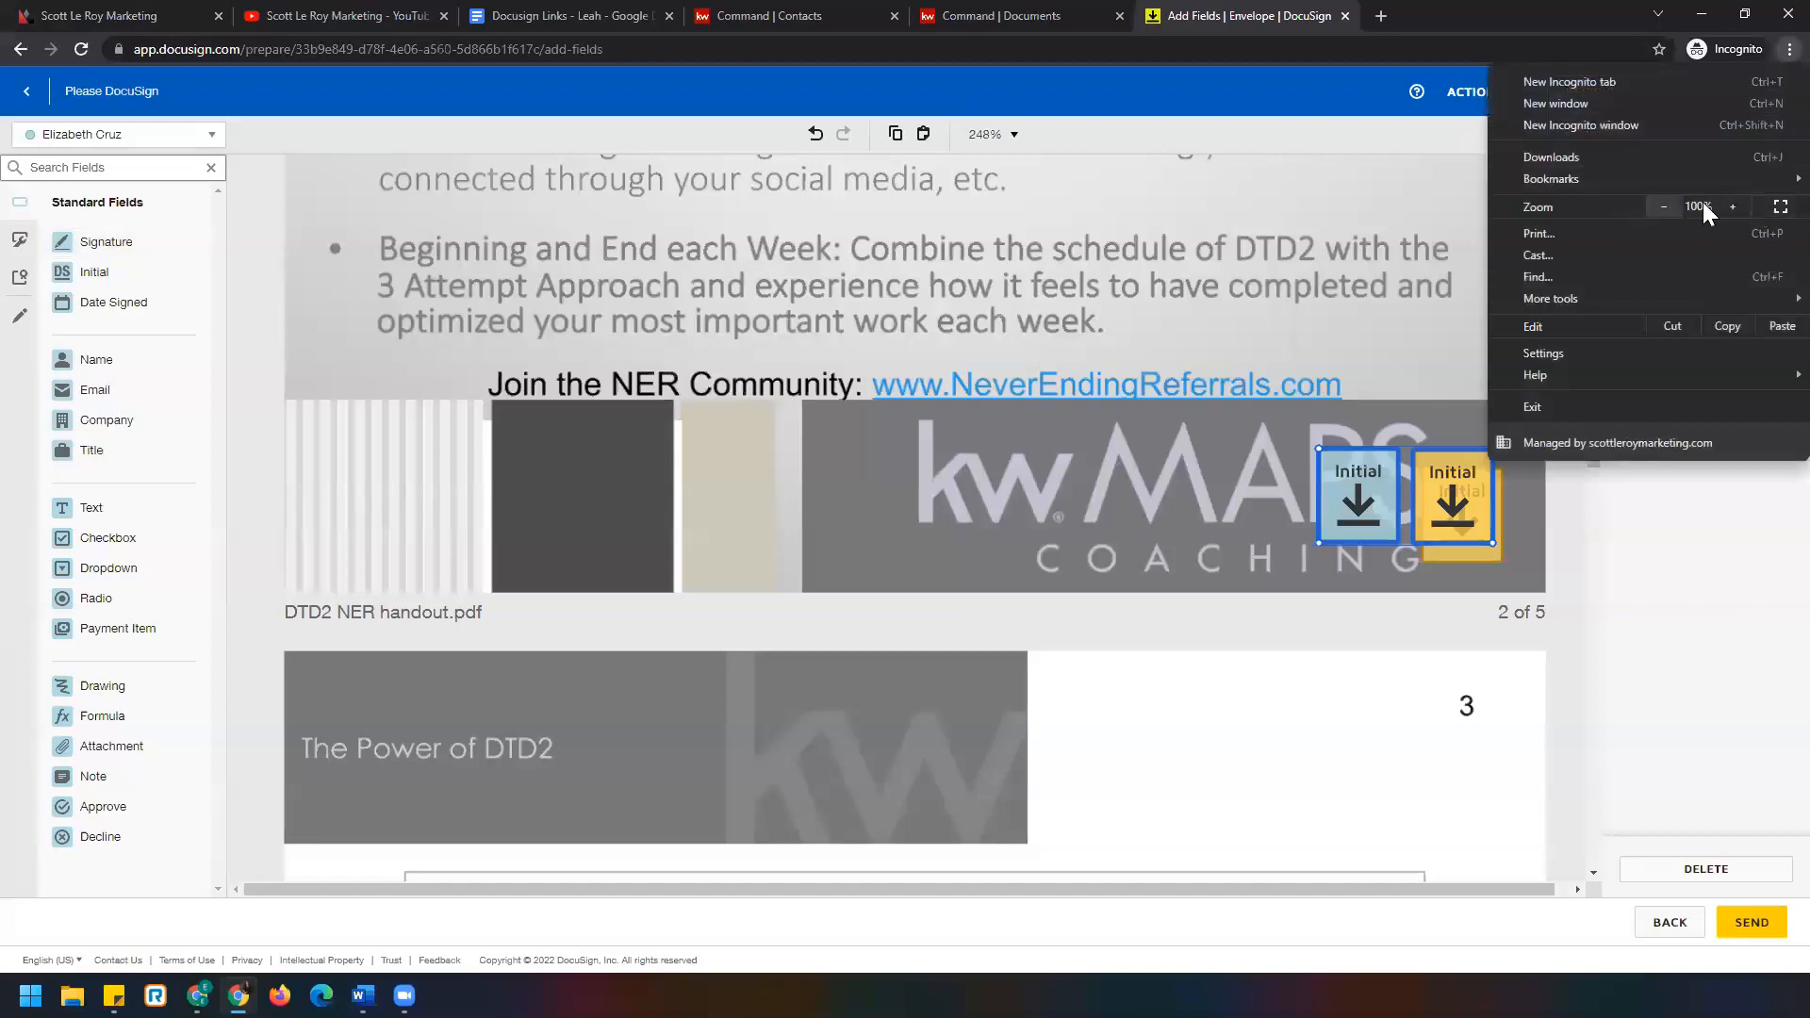
left_click(1241, 424)
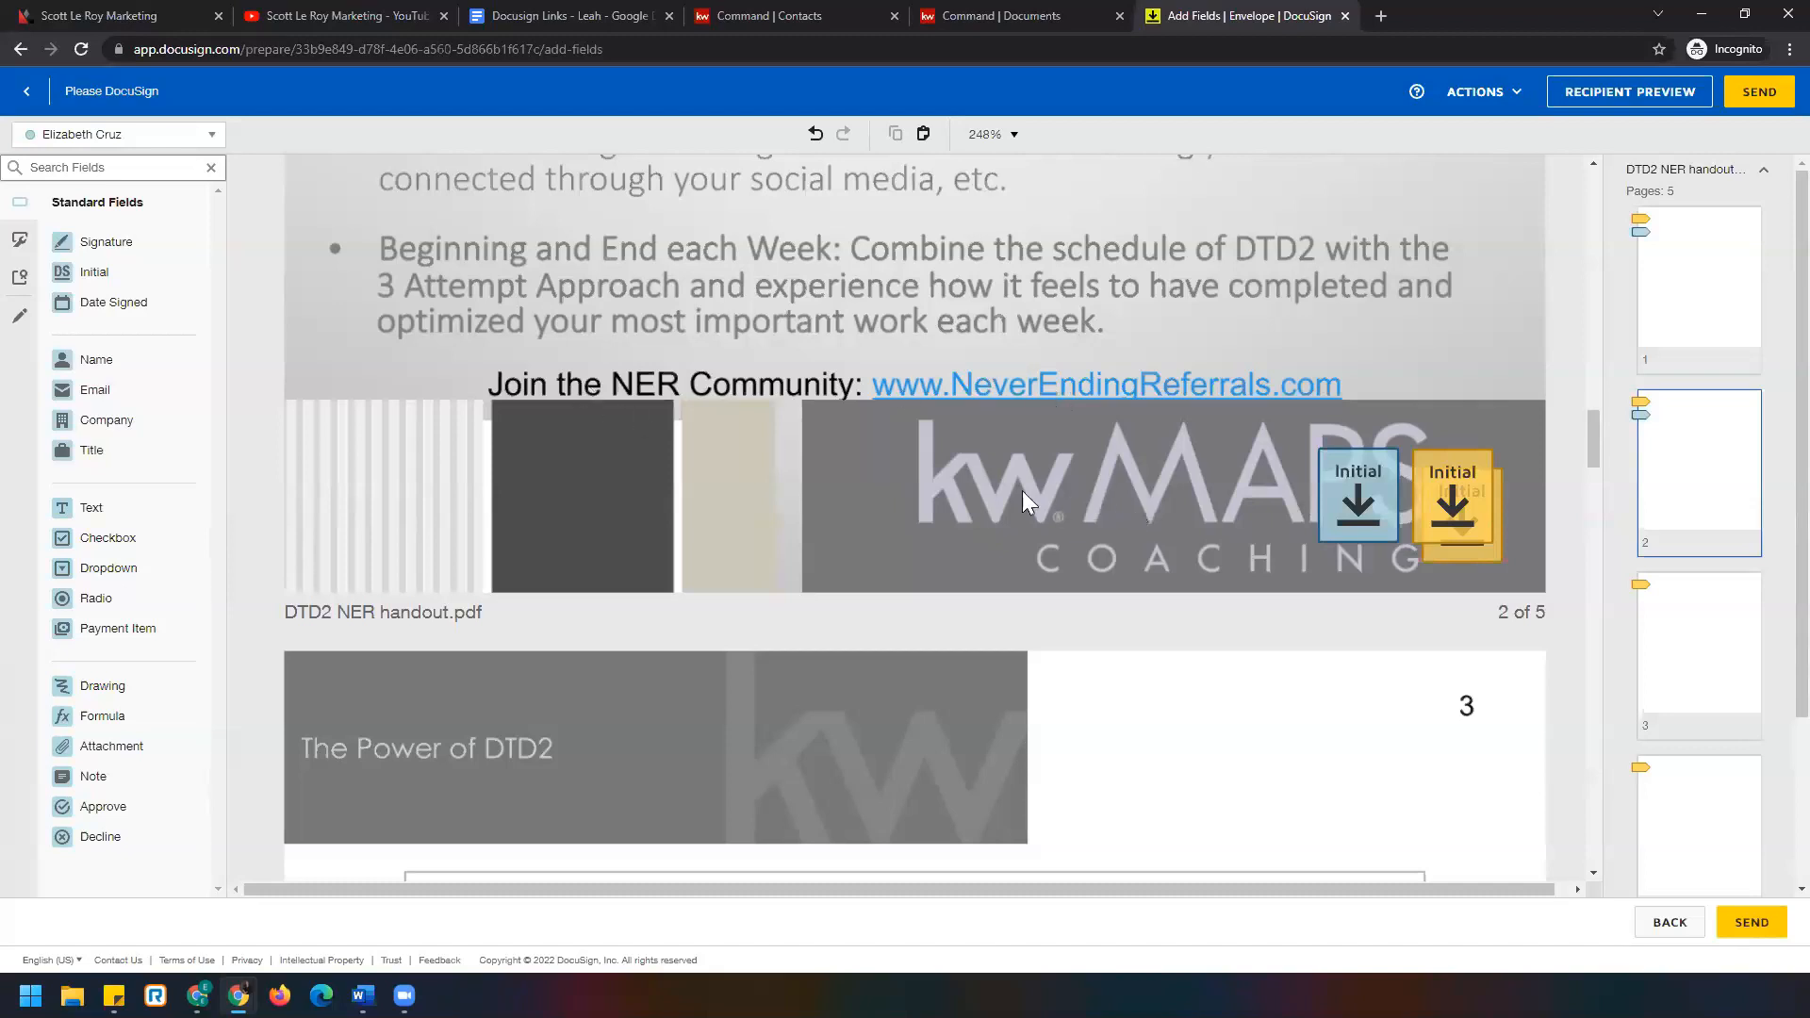
key("ctrl+minus")
key("ctrl+minus")
key("ctrl+minus")
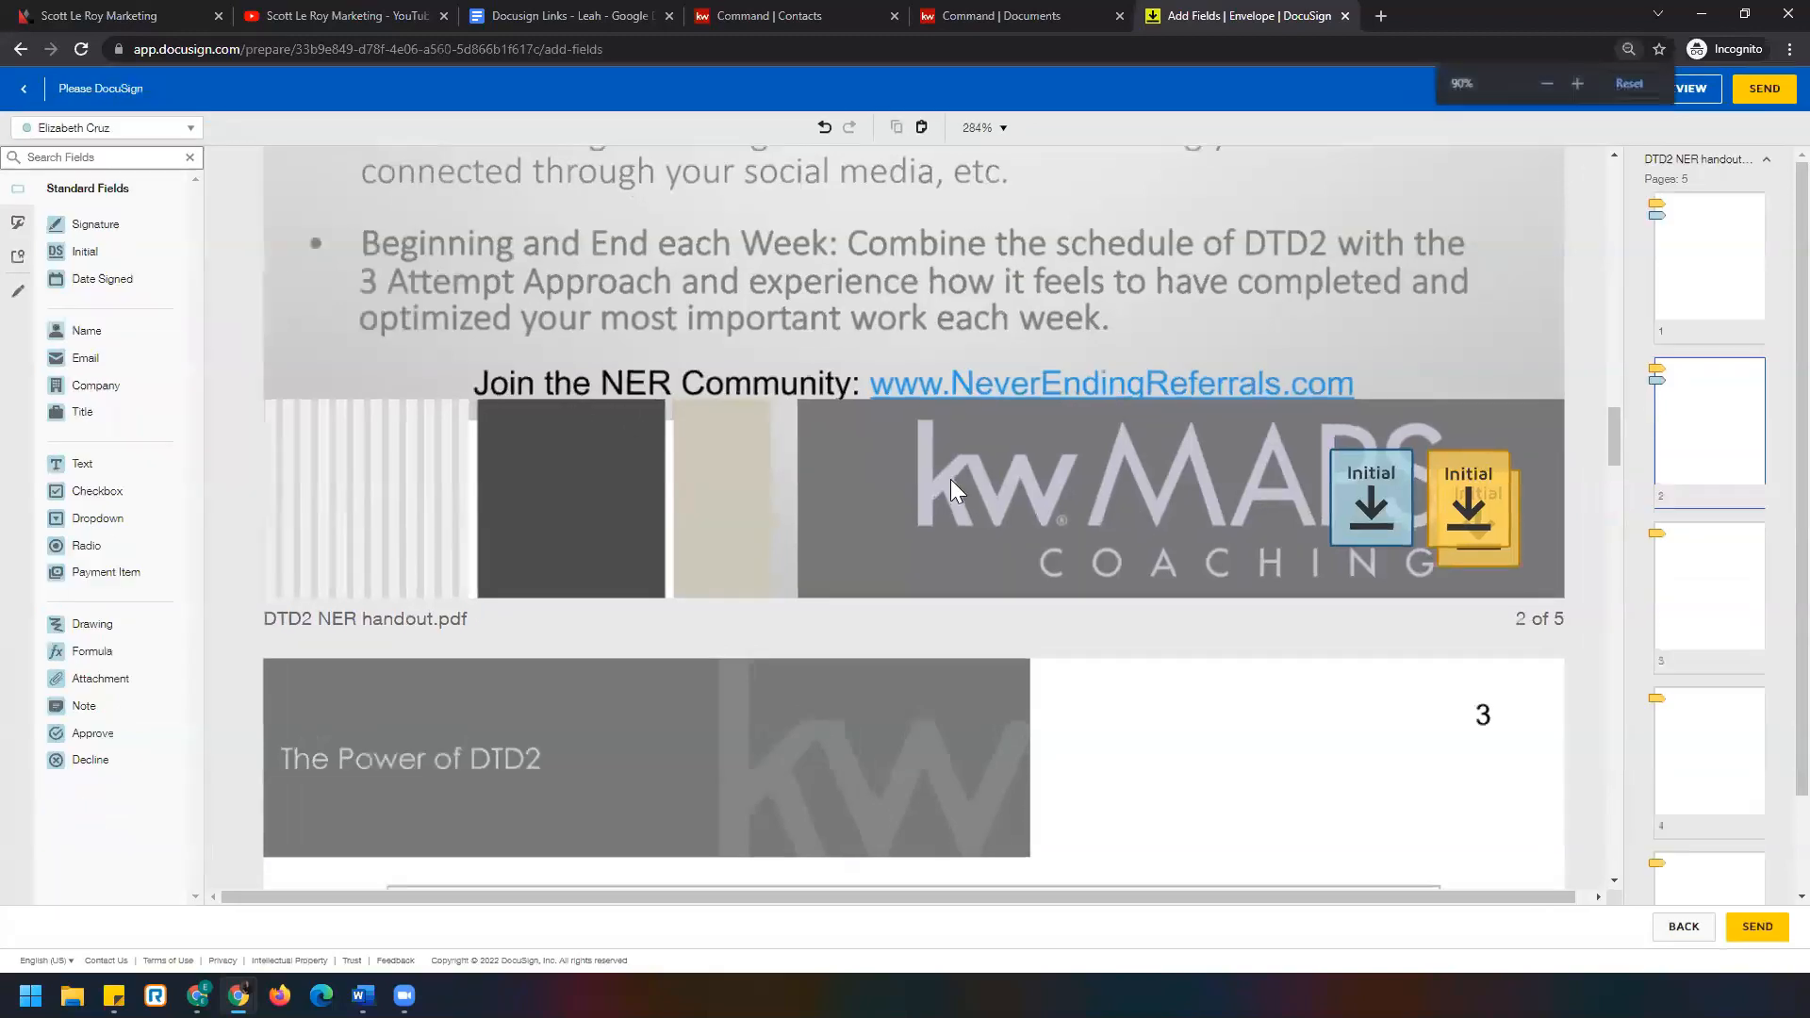
key("ctrl+plus")
key("ctrl+plus")
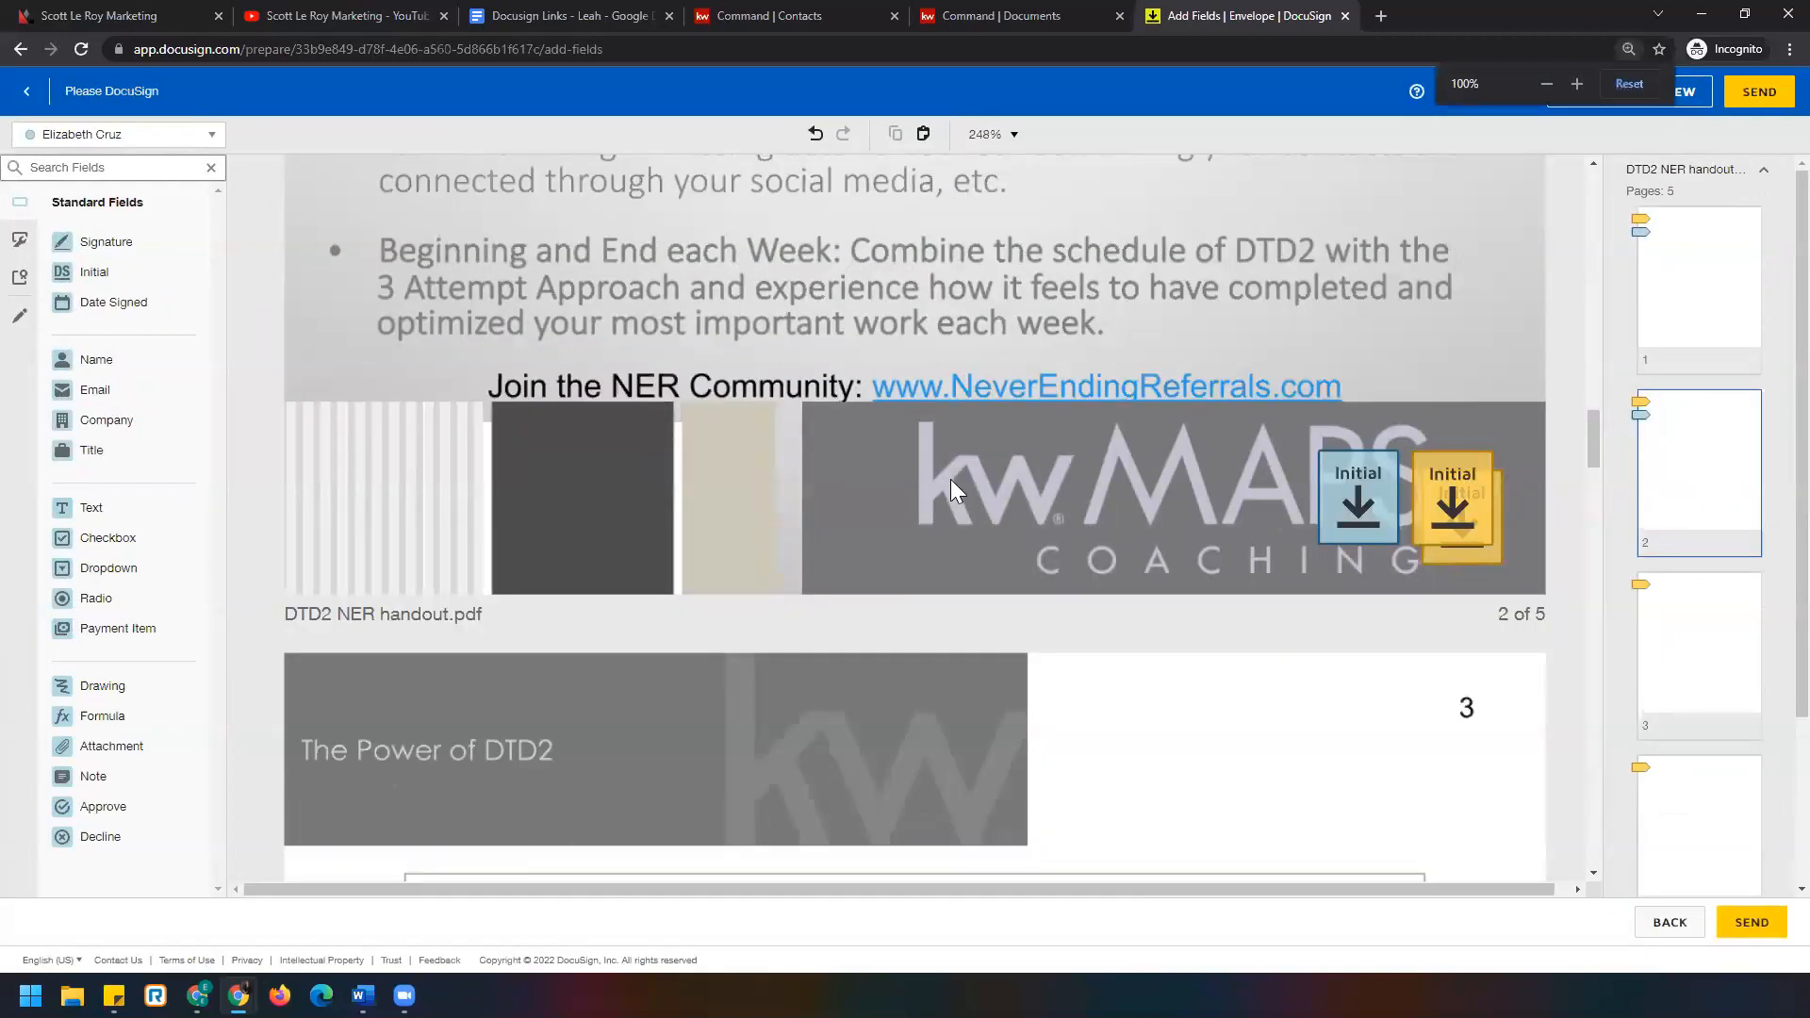
key("ctrl+plus")
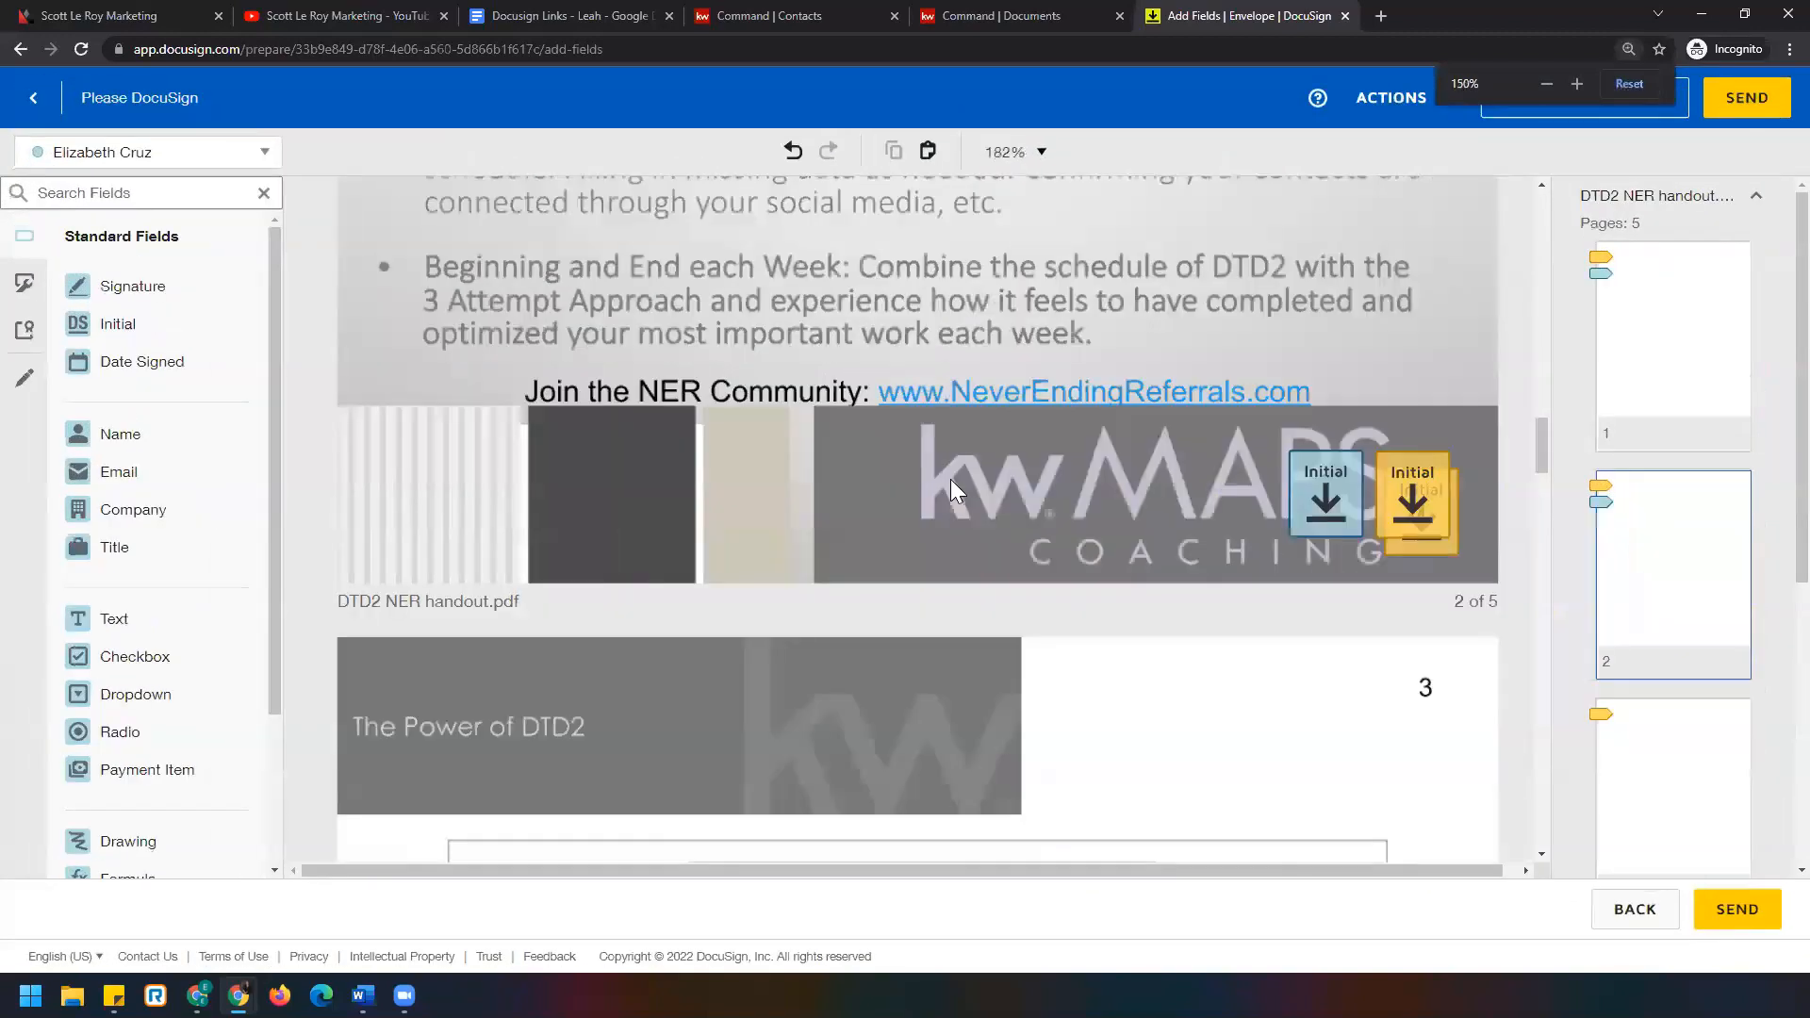
key("ctrl+minus")
key("ctrl+minus")
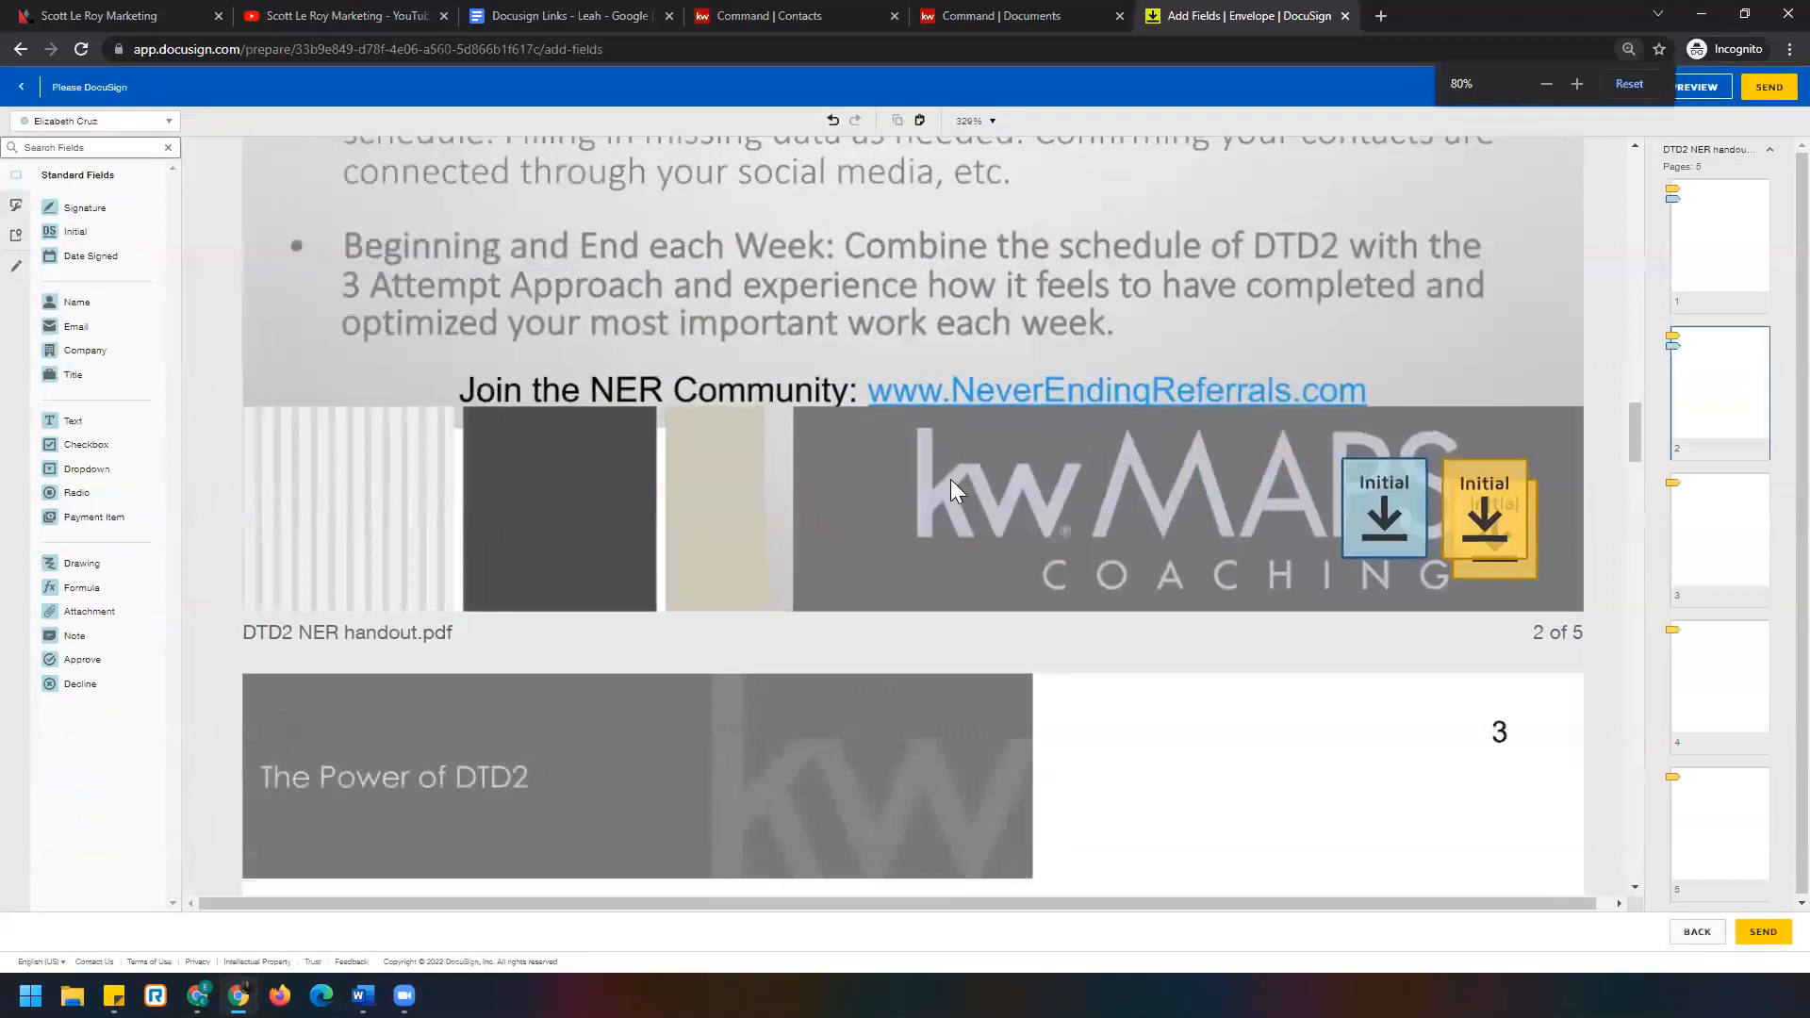
key("ctrl+plus")
key("ctrl+plus")
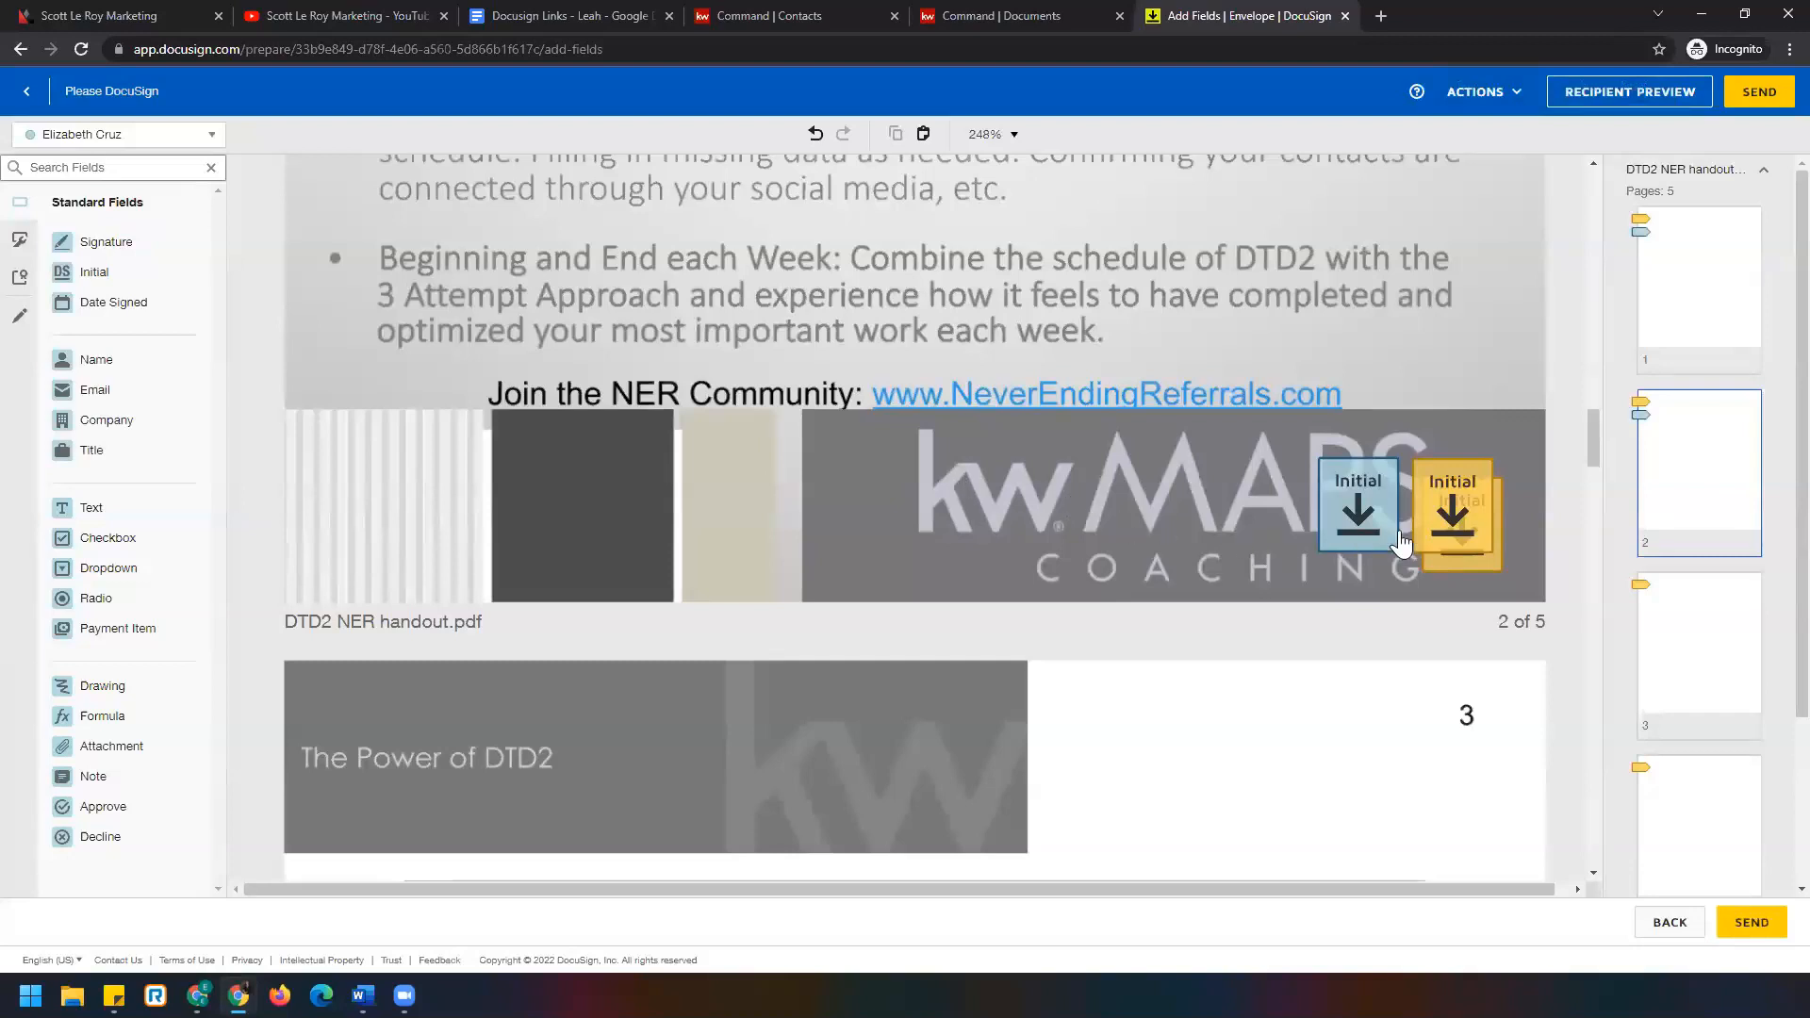
Delete the duplicate Initial field, then move both Initials to the banner's right end on page 2.
left_click(1456, 507)
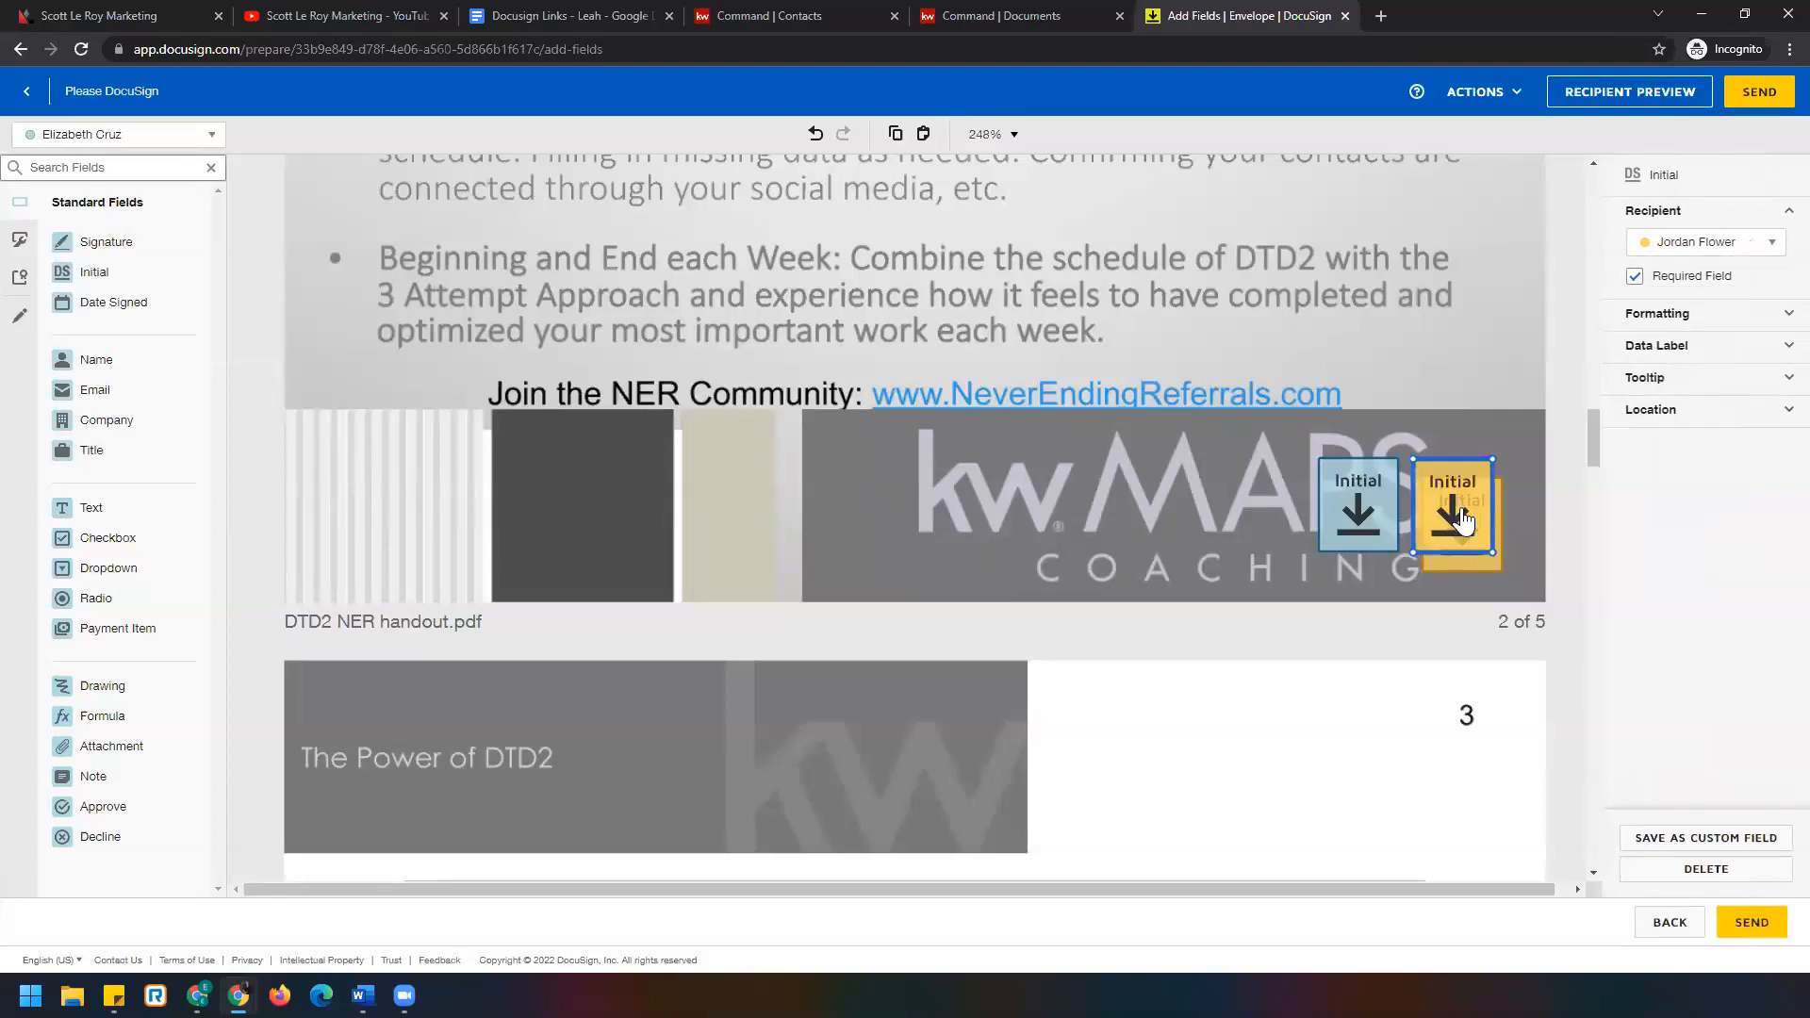
left_click(1755, 871)
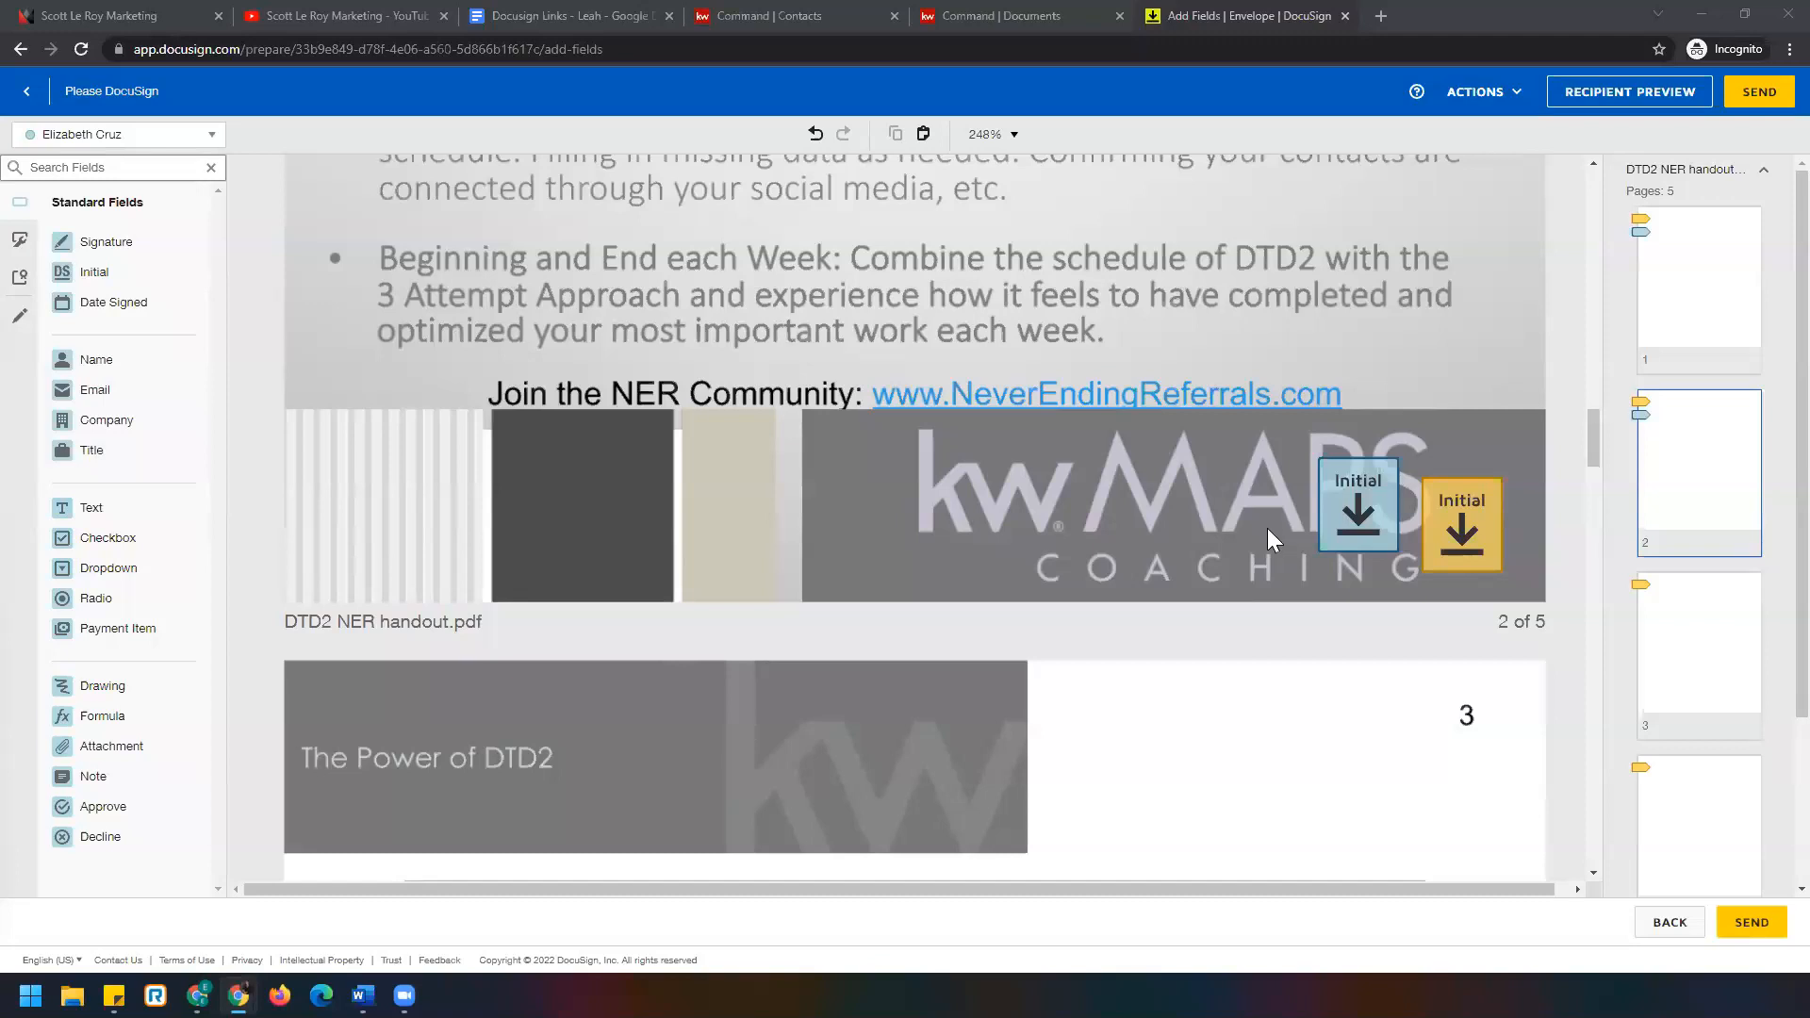
left_click_drag(1263, 414, 1527, 584)
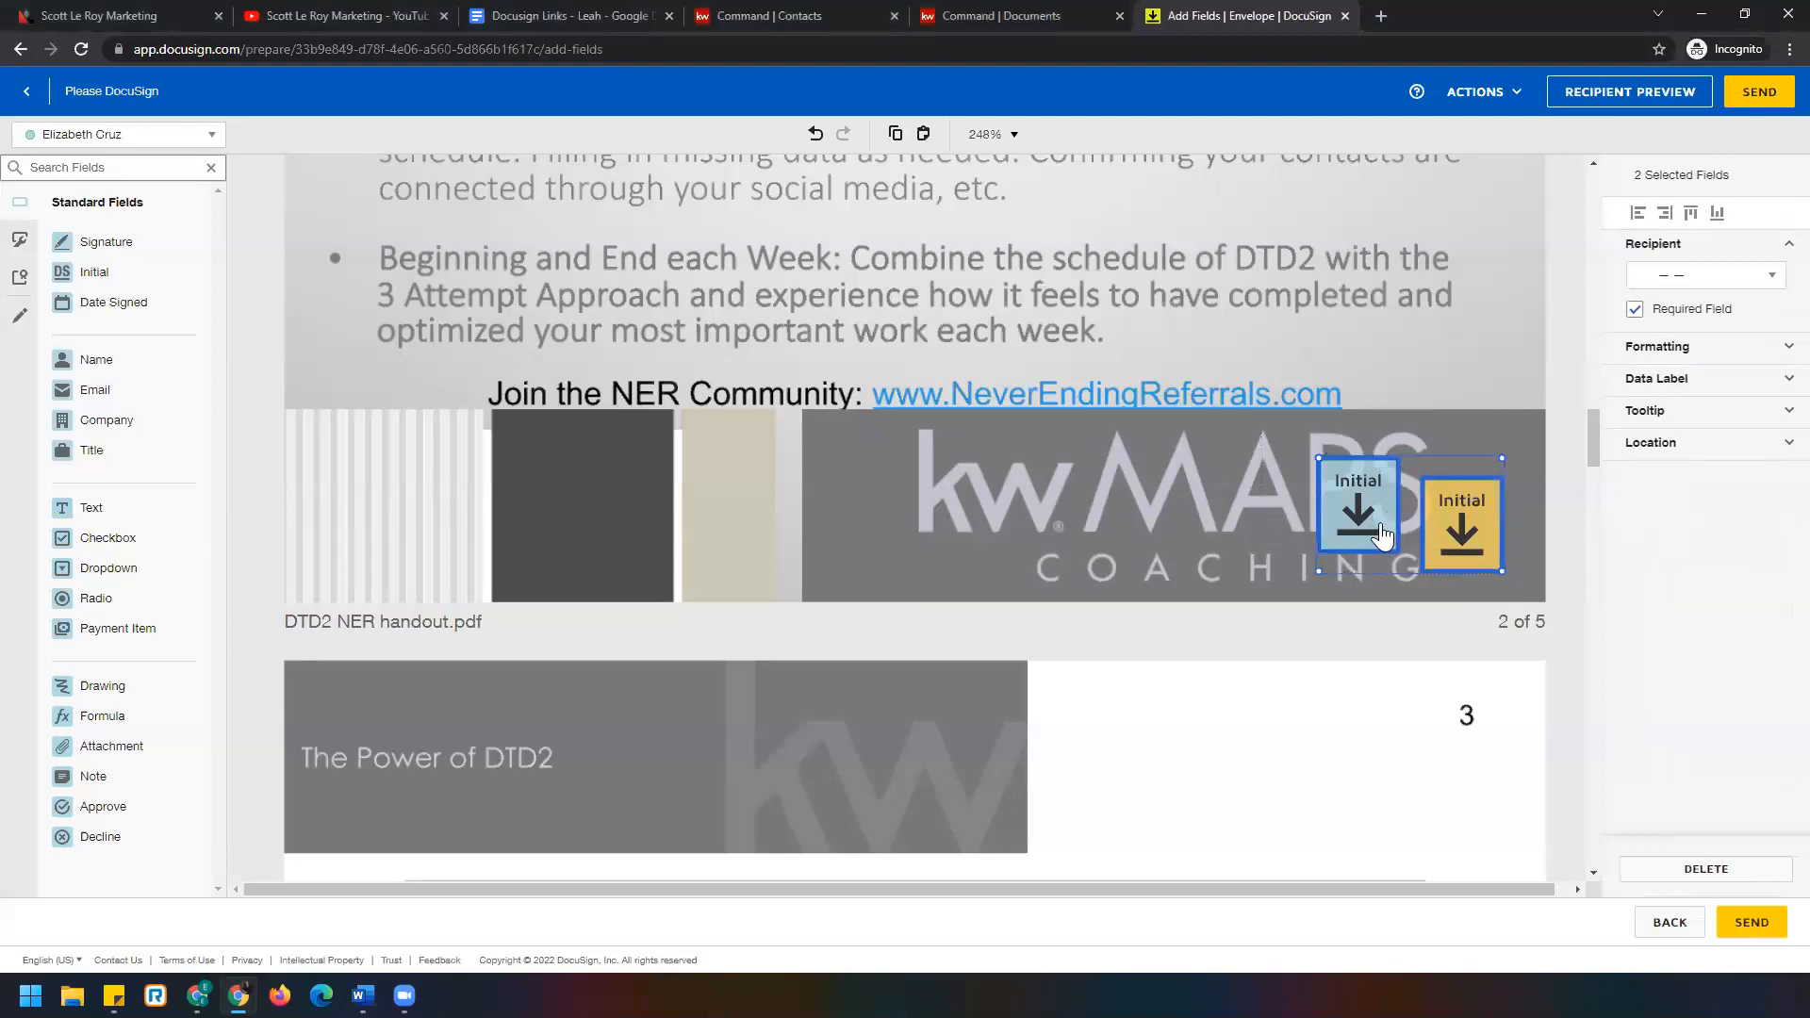
left_click_drag(1379, 533, 824, 509)
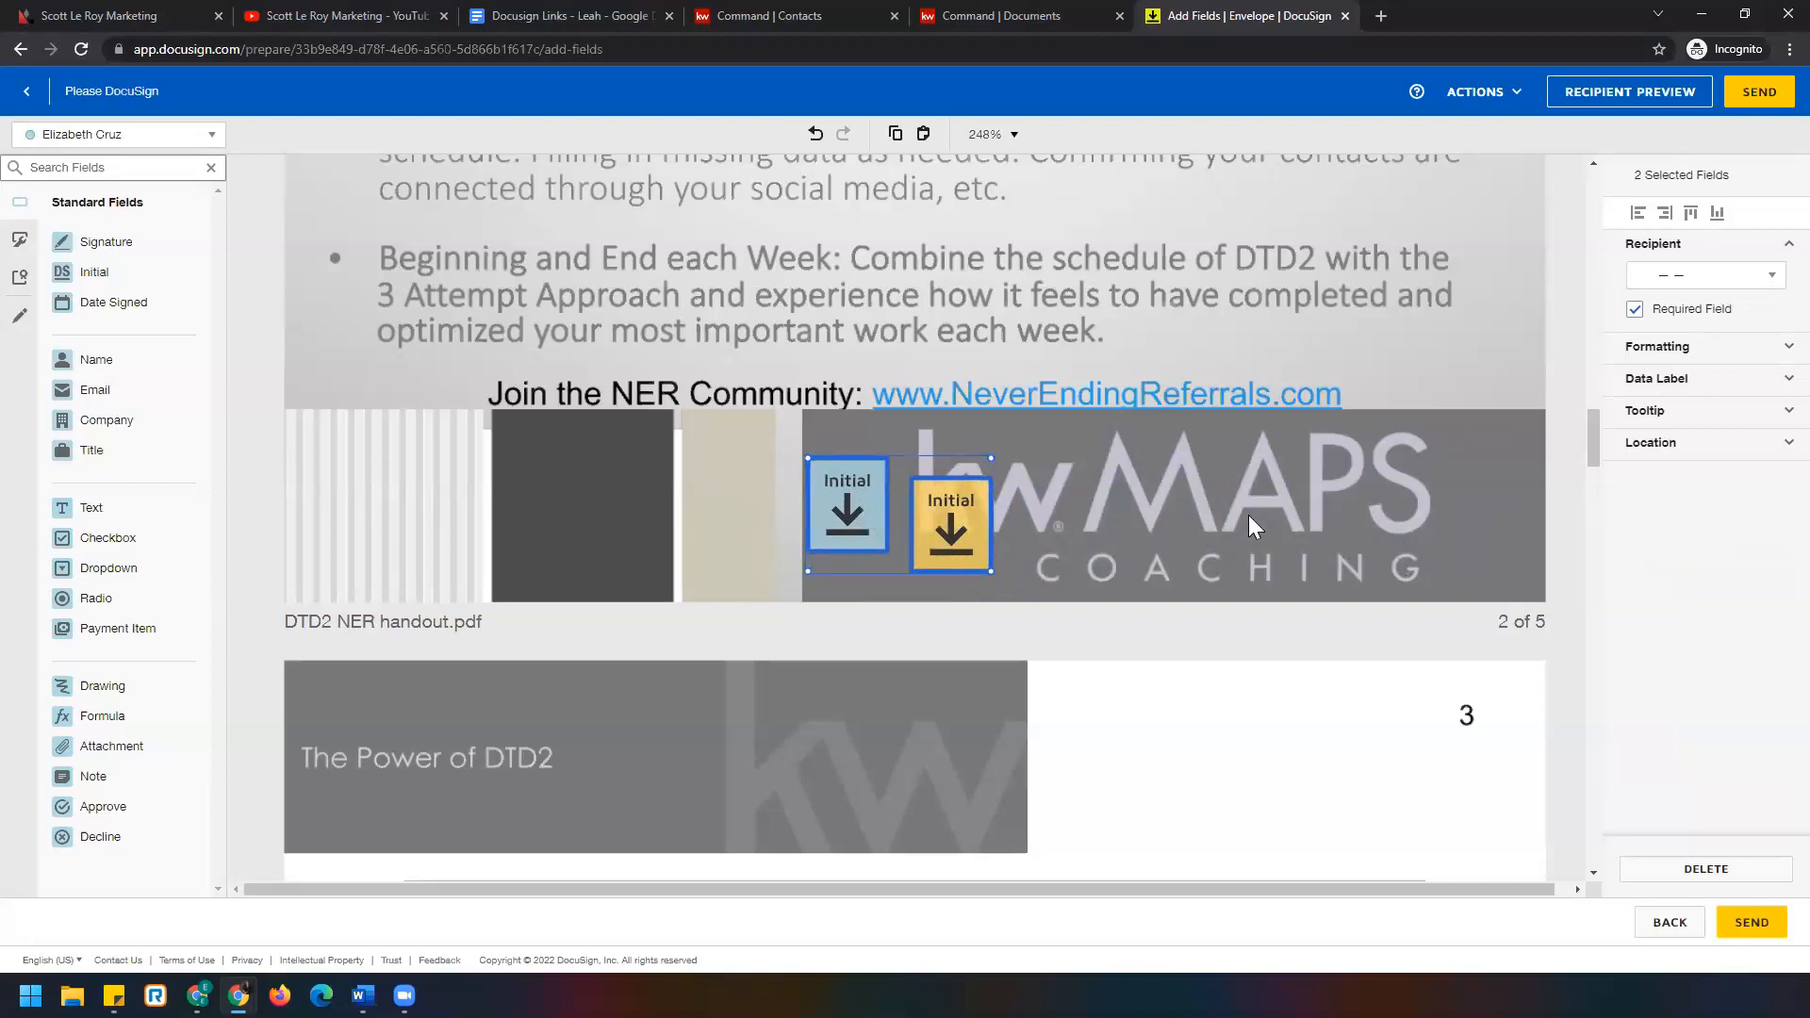
left_click_drag(914, 509, 1338, 521)
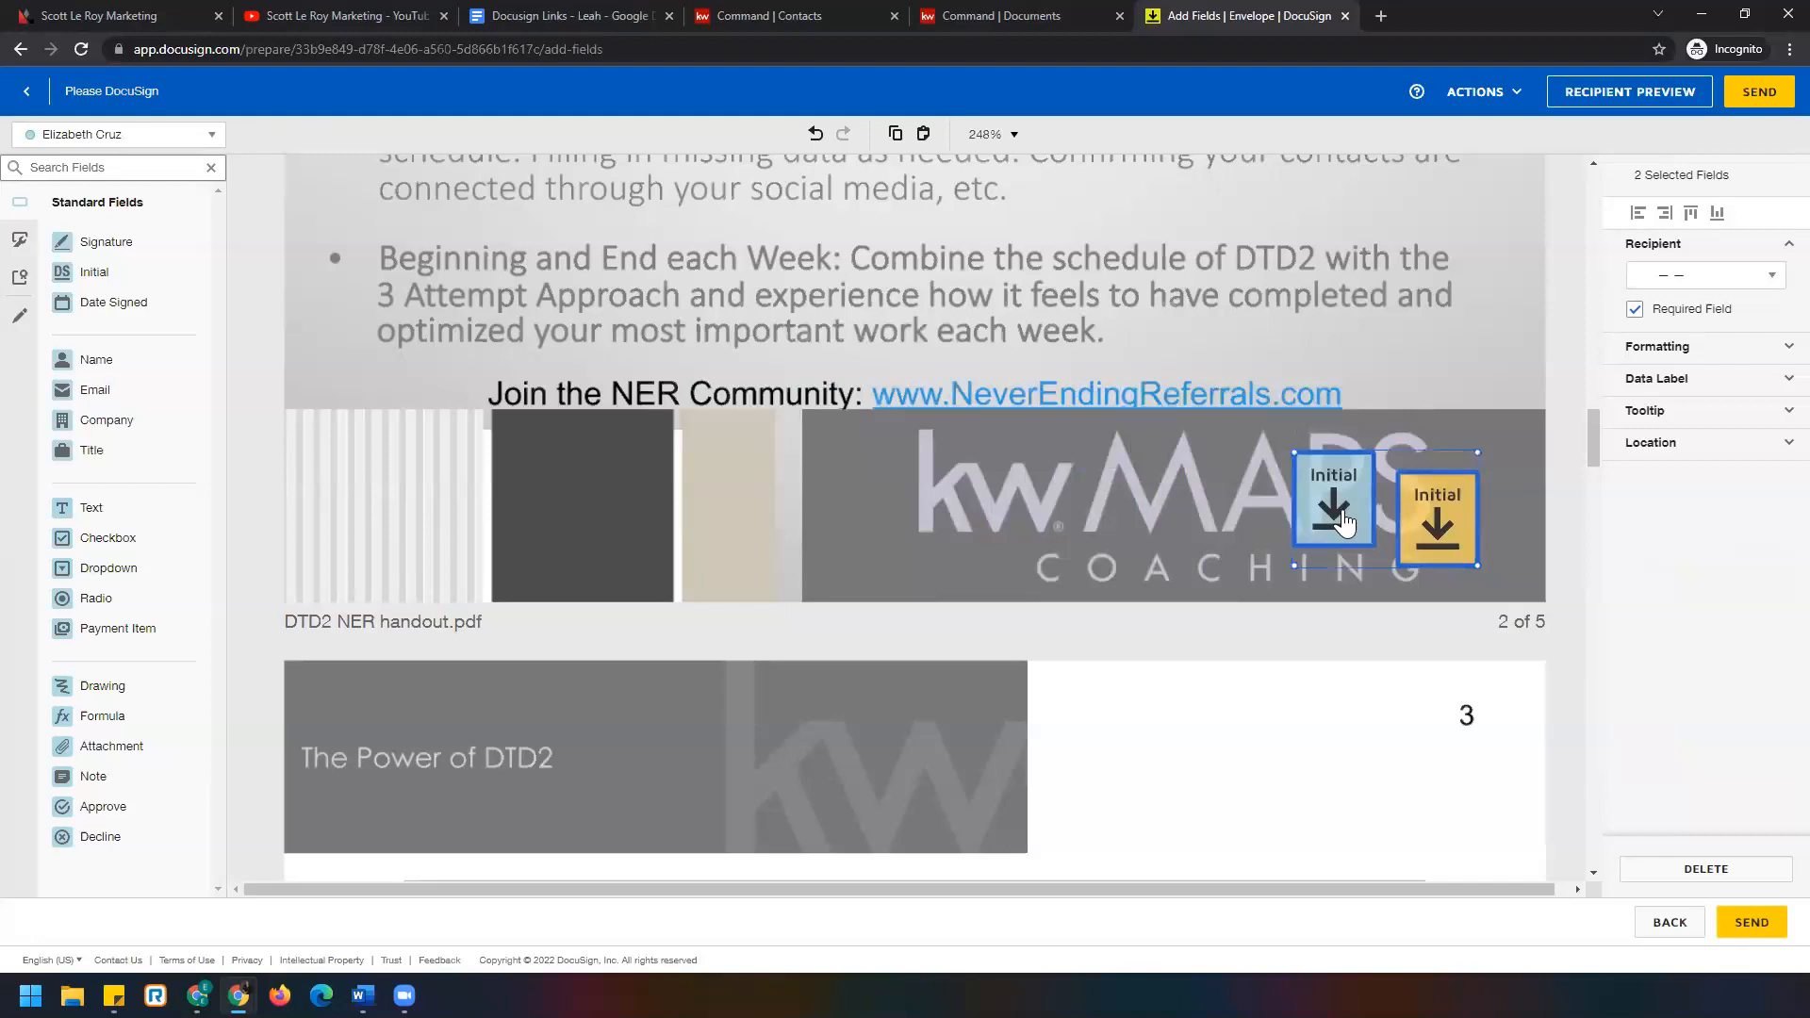
scroll(1165, 528, "down", 20)
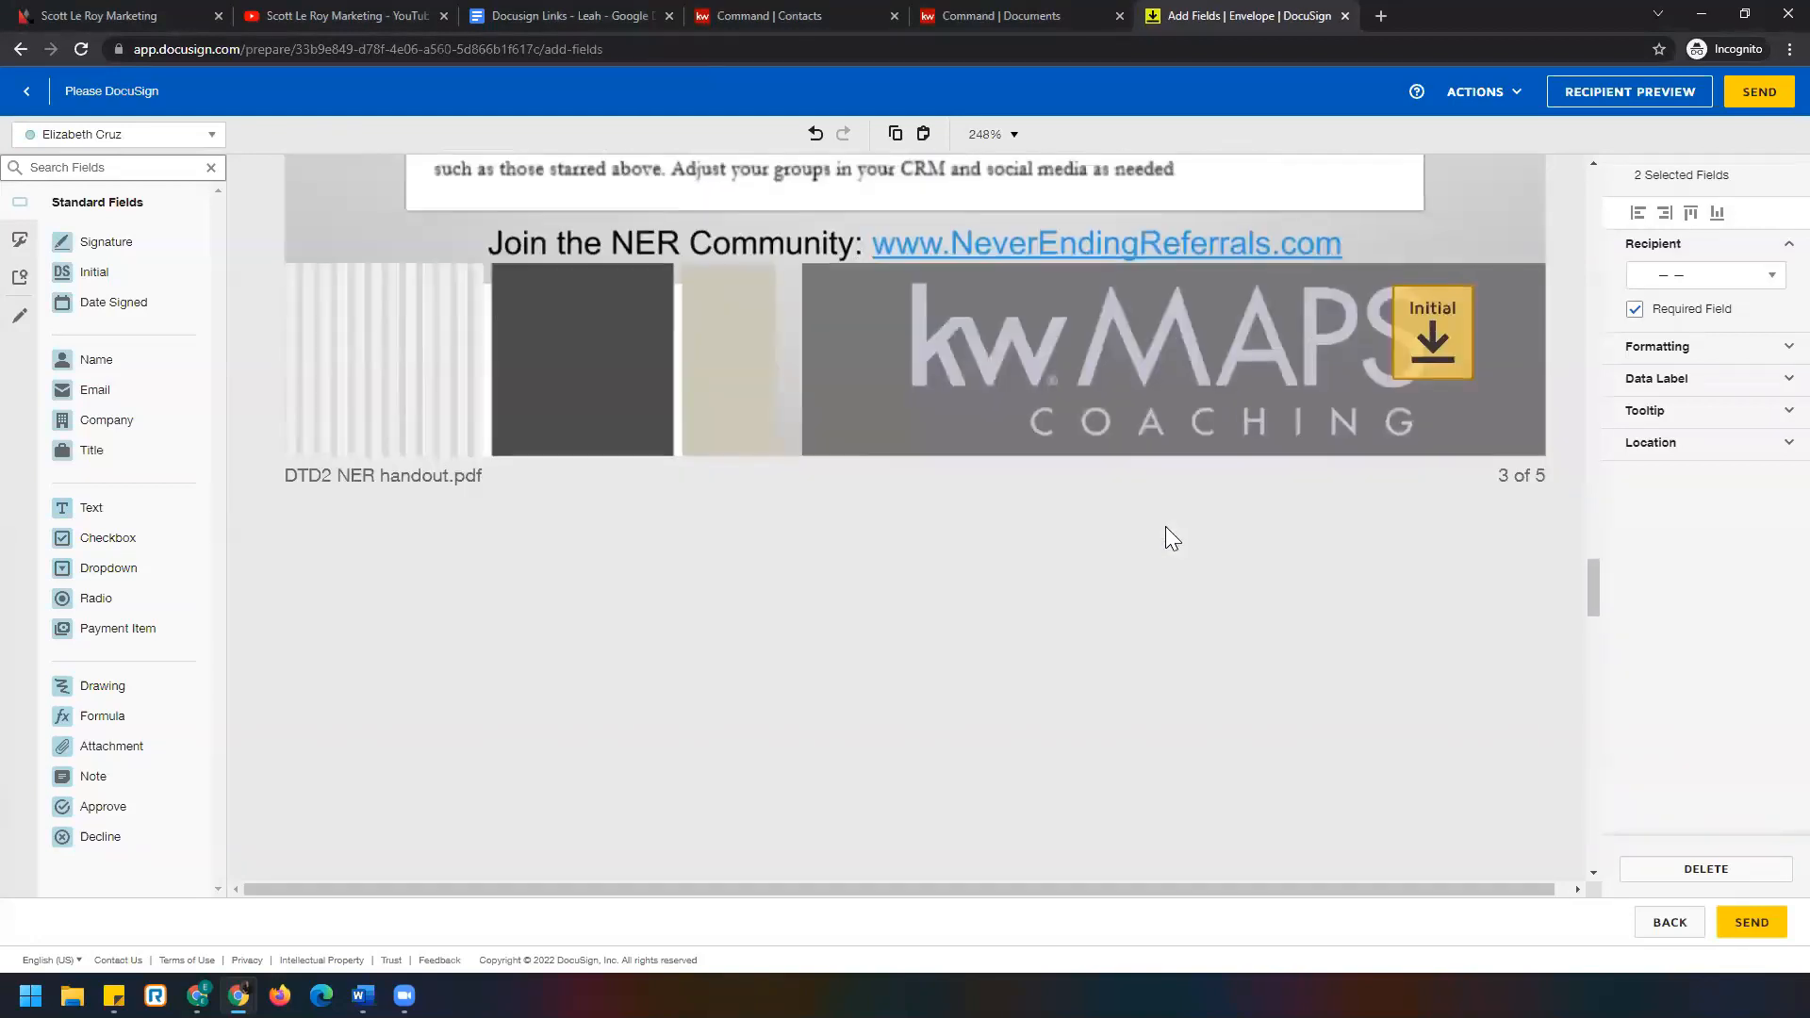
Place the first signer's Signature and Date Signed fields on page 5.
scroll(1161, 524, "down", 20)
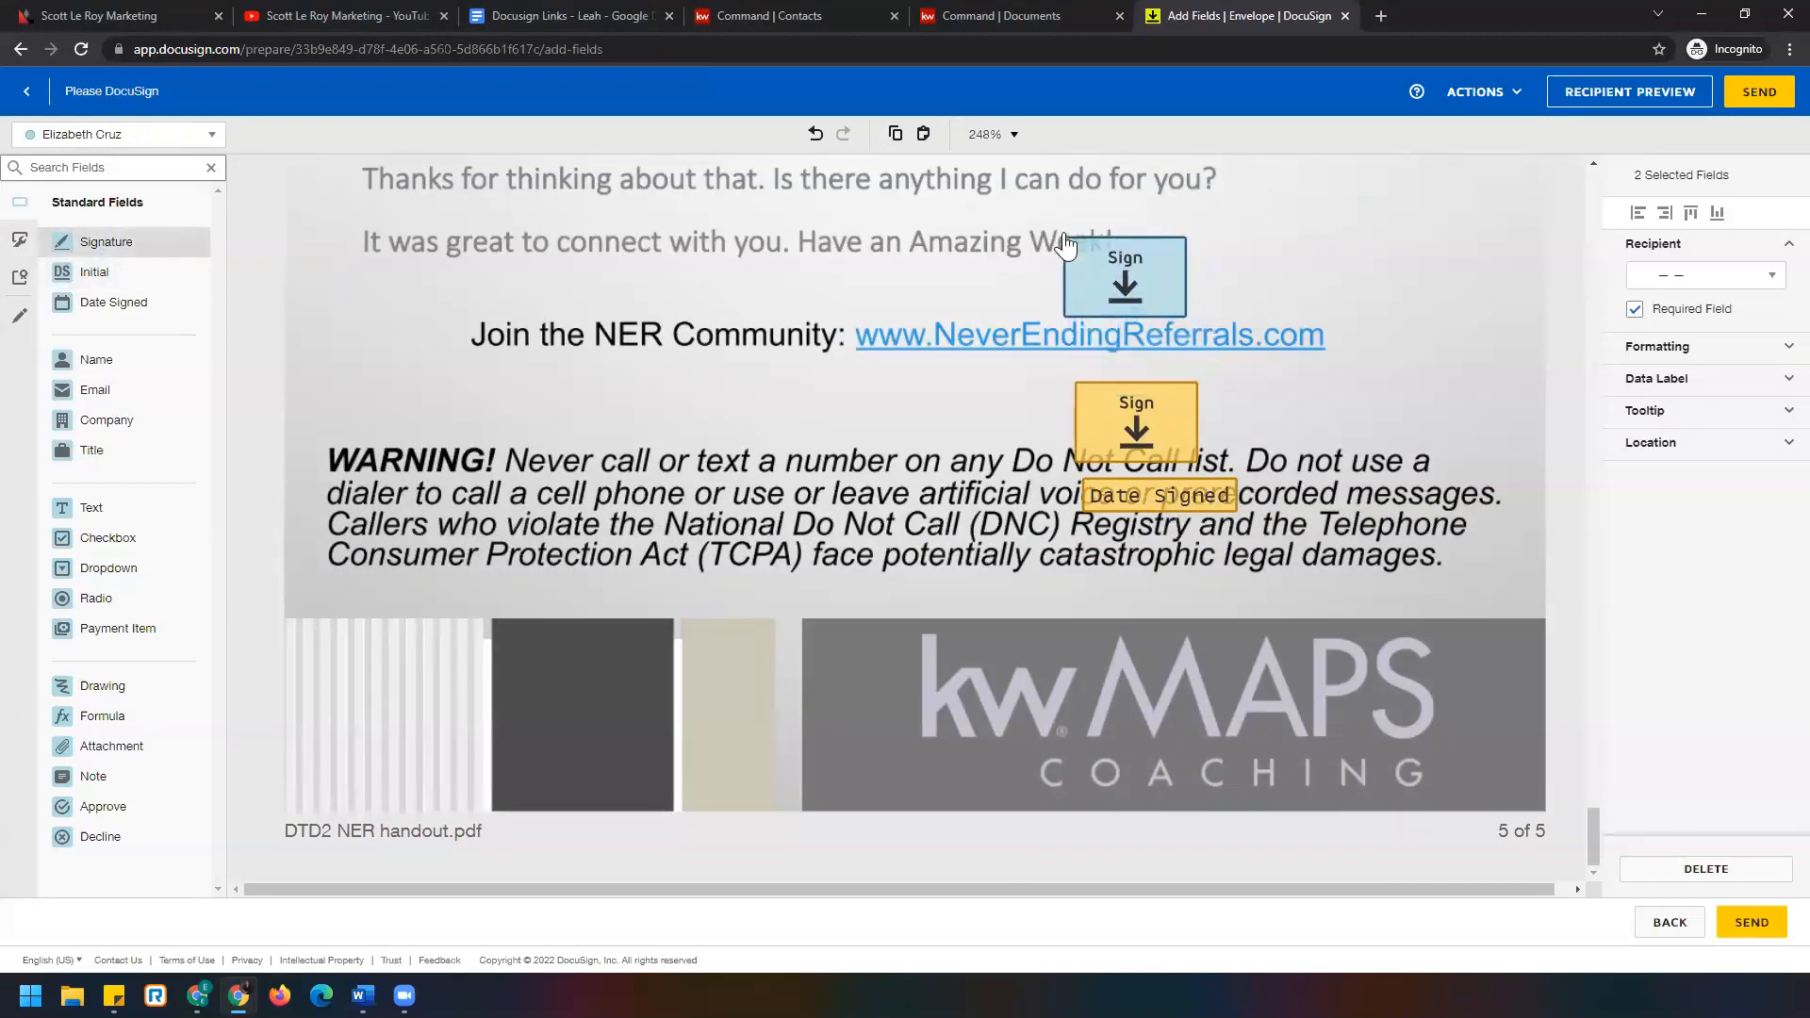
left_click(1124, 268)
left_click(109, 302)
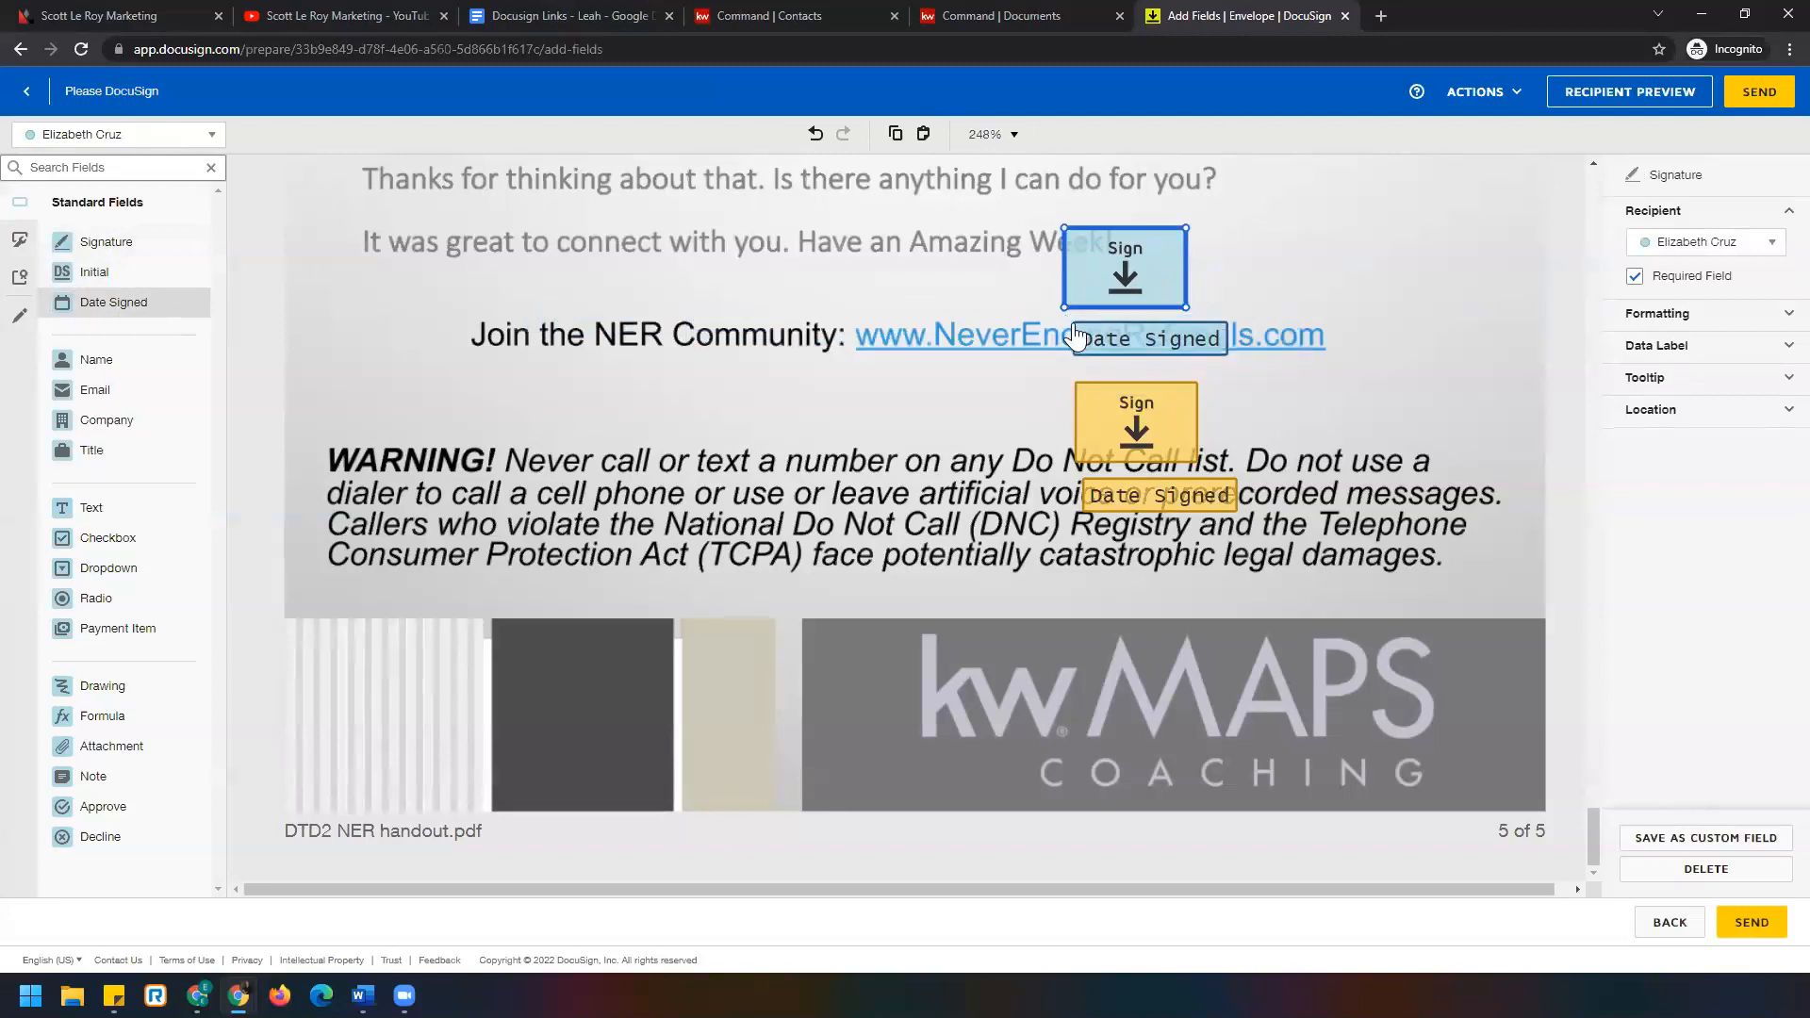
left_click(1067, 340)
Duplicate all four signature and date fields onto the WARNING paragraph, then select the second signer.
left_click_drag(995, 192, 1310, 584)
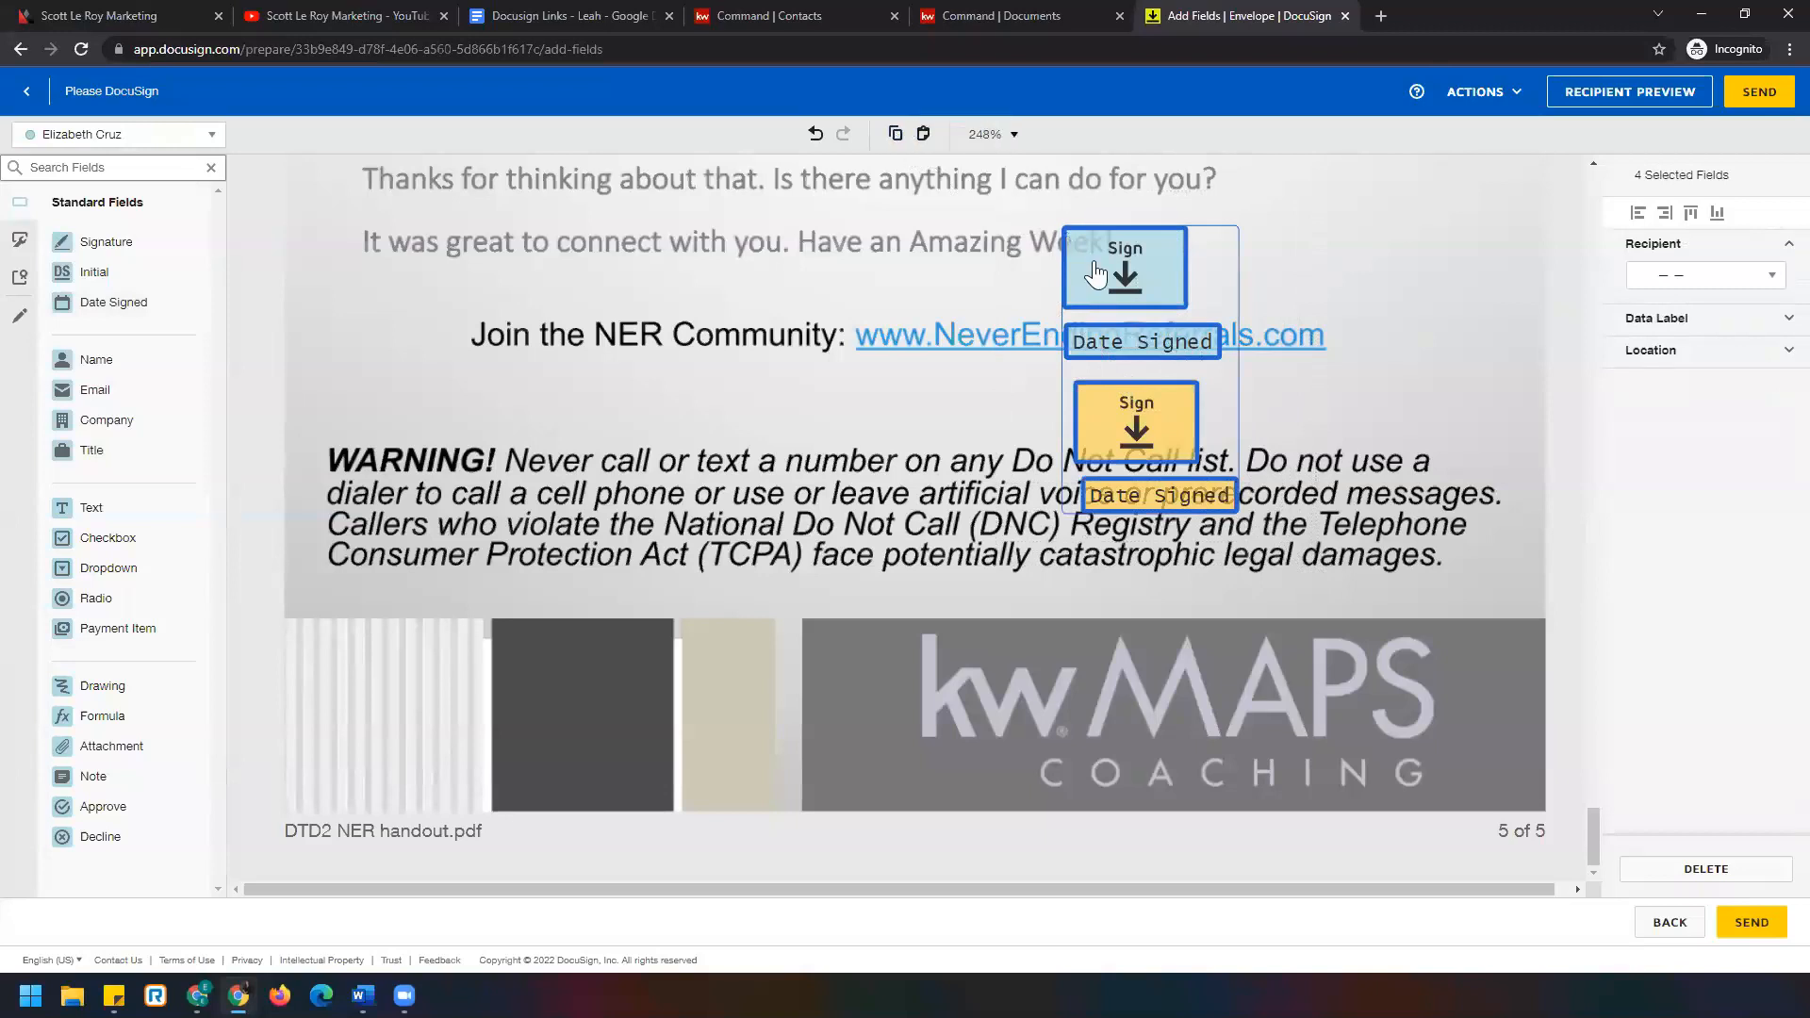
left_click(924, 134)
left_click_drag(1179, 316, 420, 546)
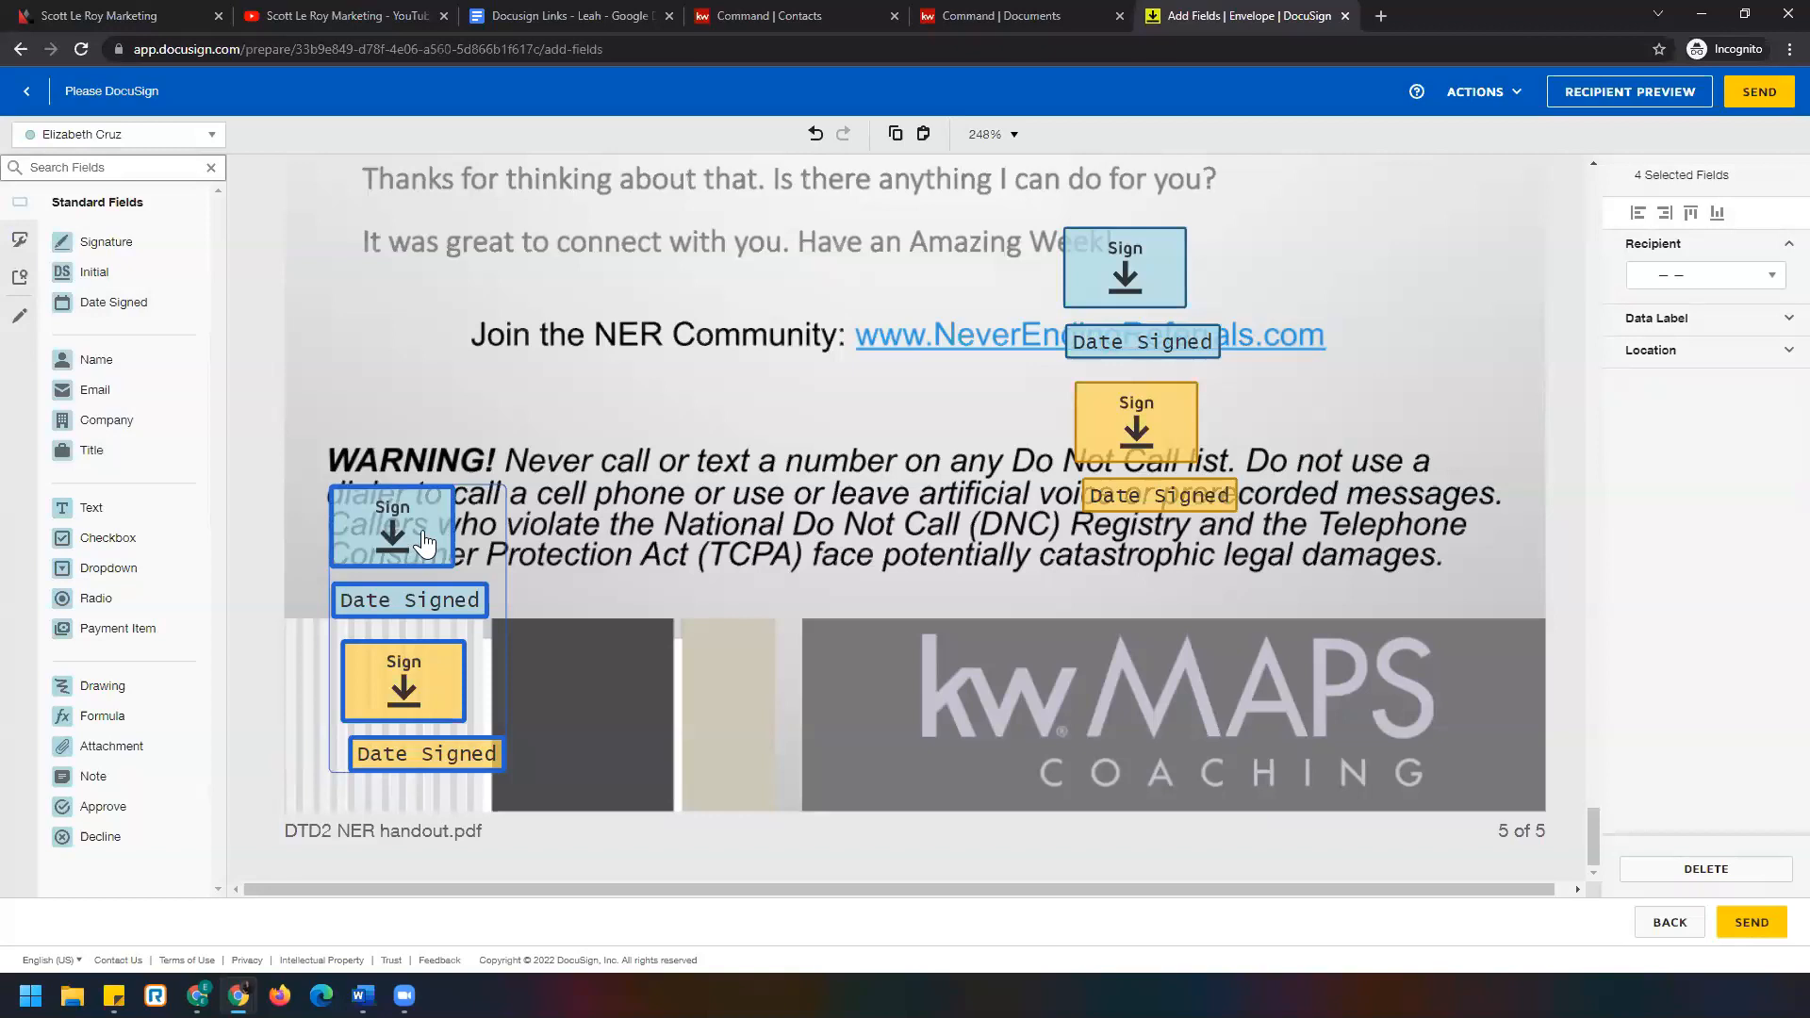
left_click(193, 136)
left_click(151, 167)
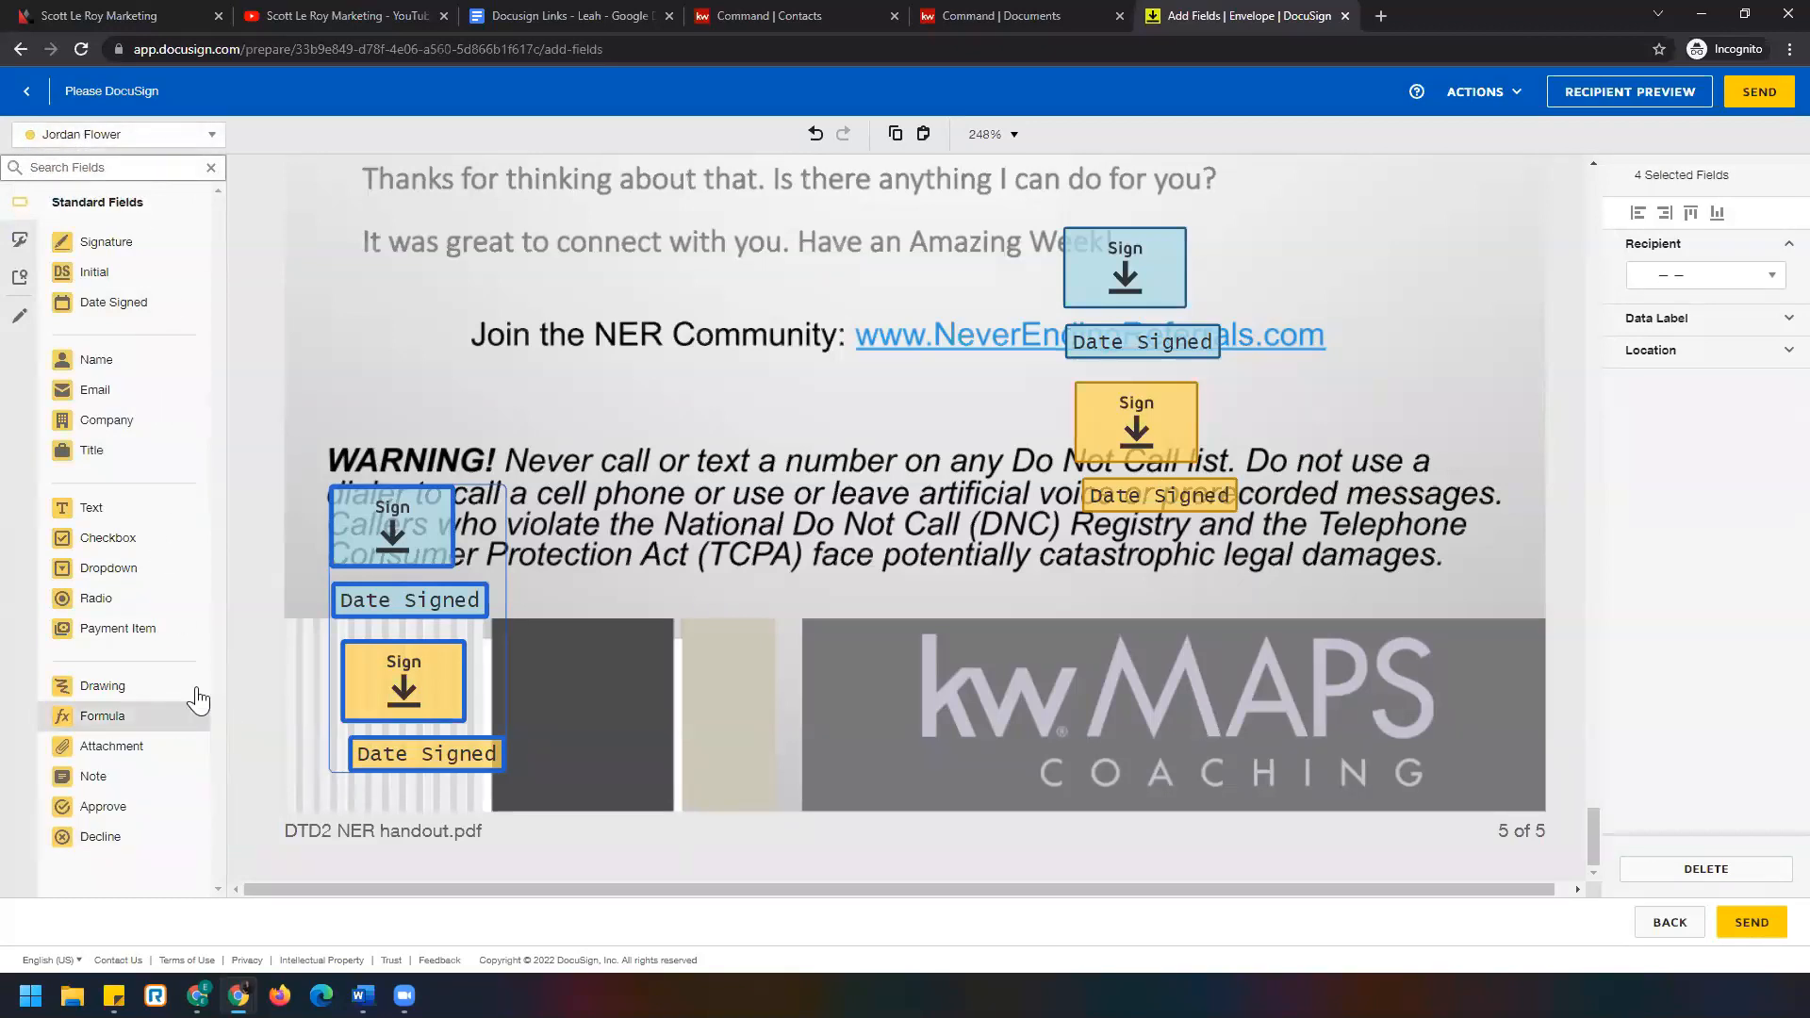
Scroll back to the top of the handout to the group photo on page 1.
left_click(151, 136)
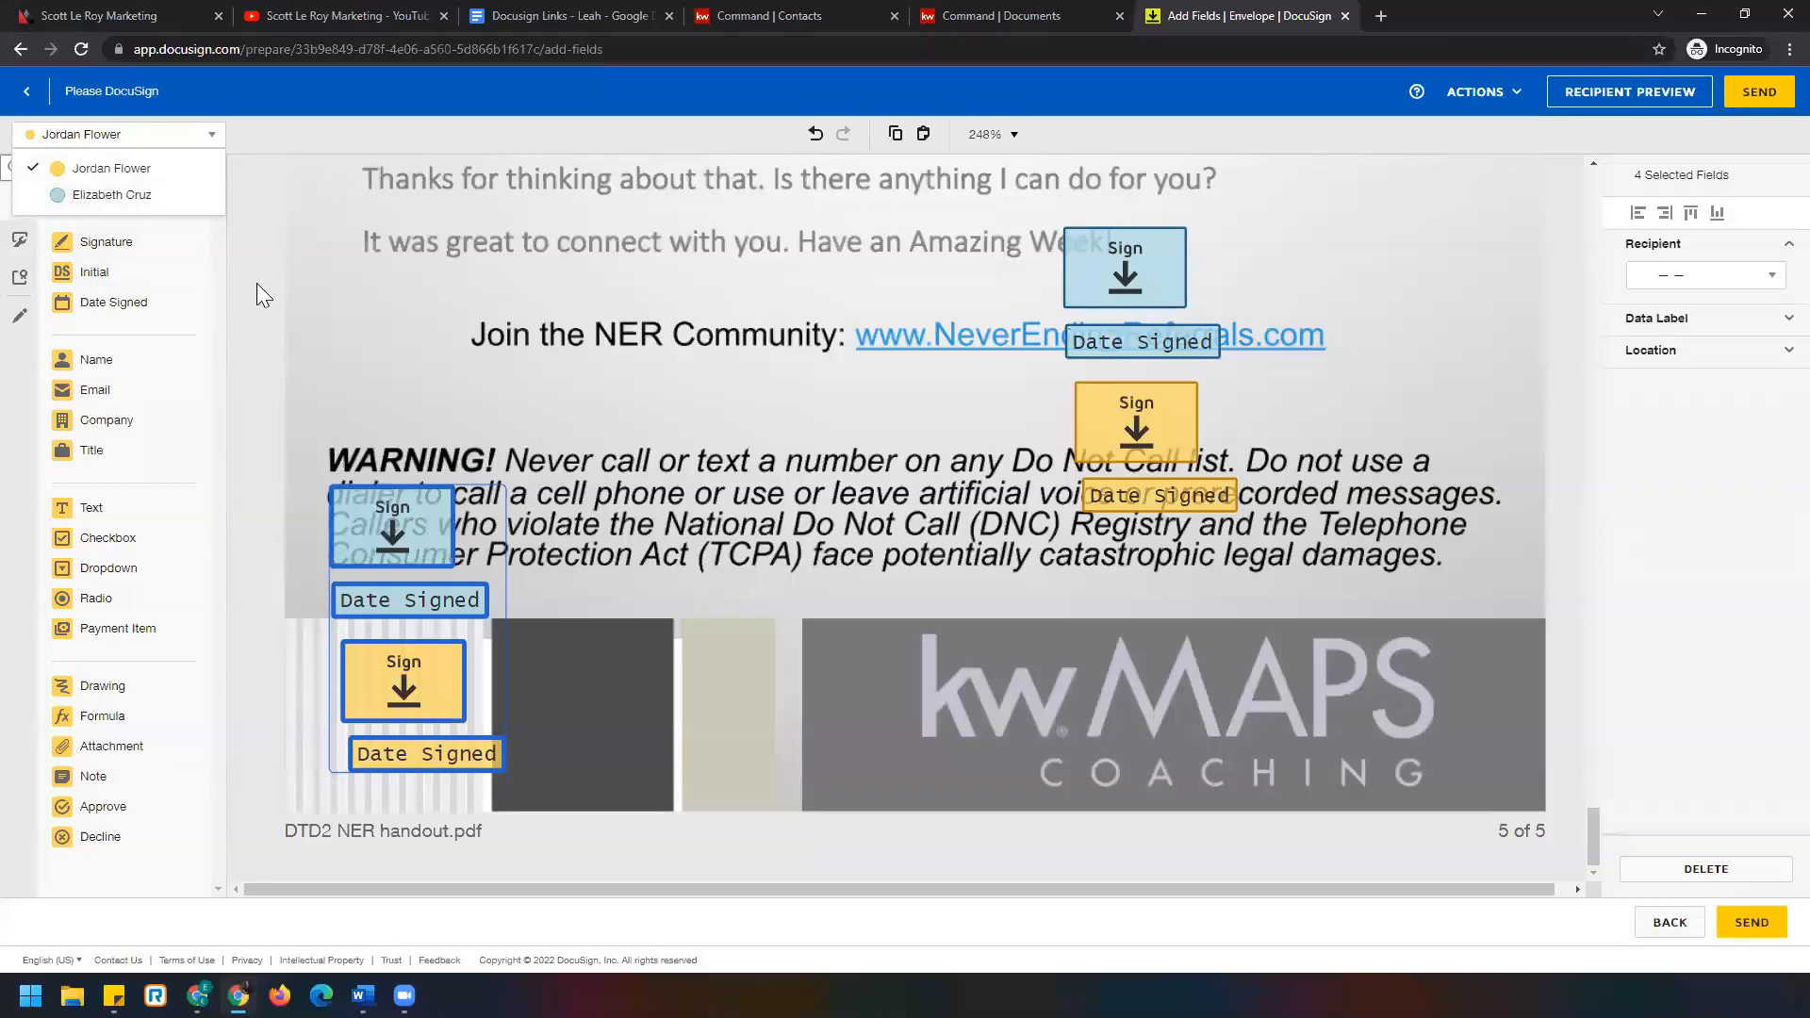
scroll(633, 543, "up", 15)
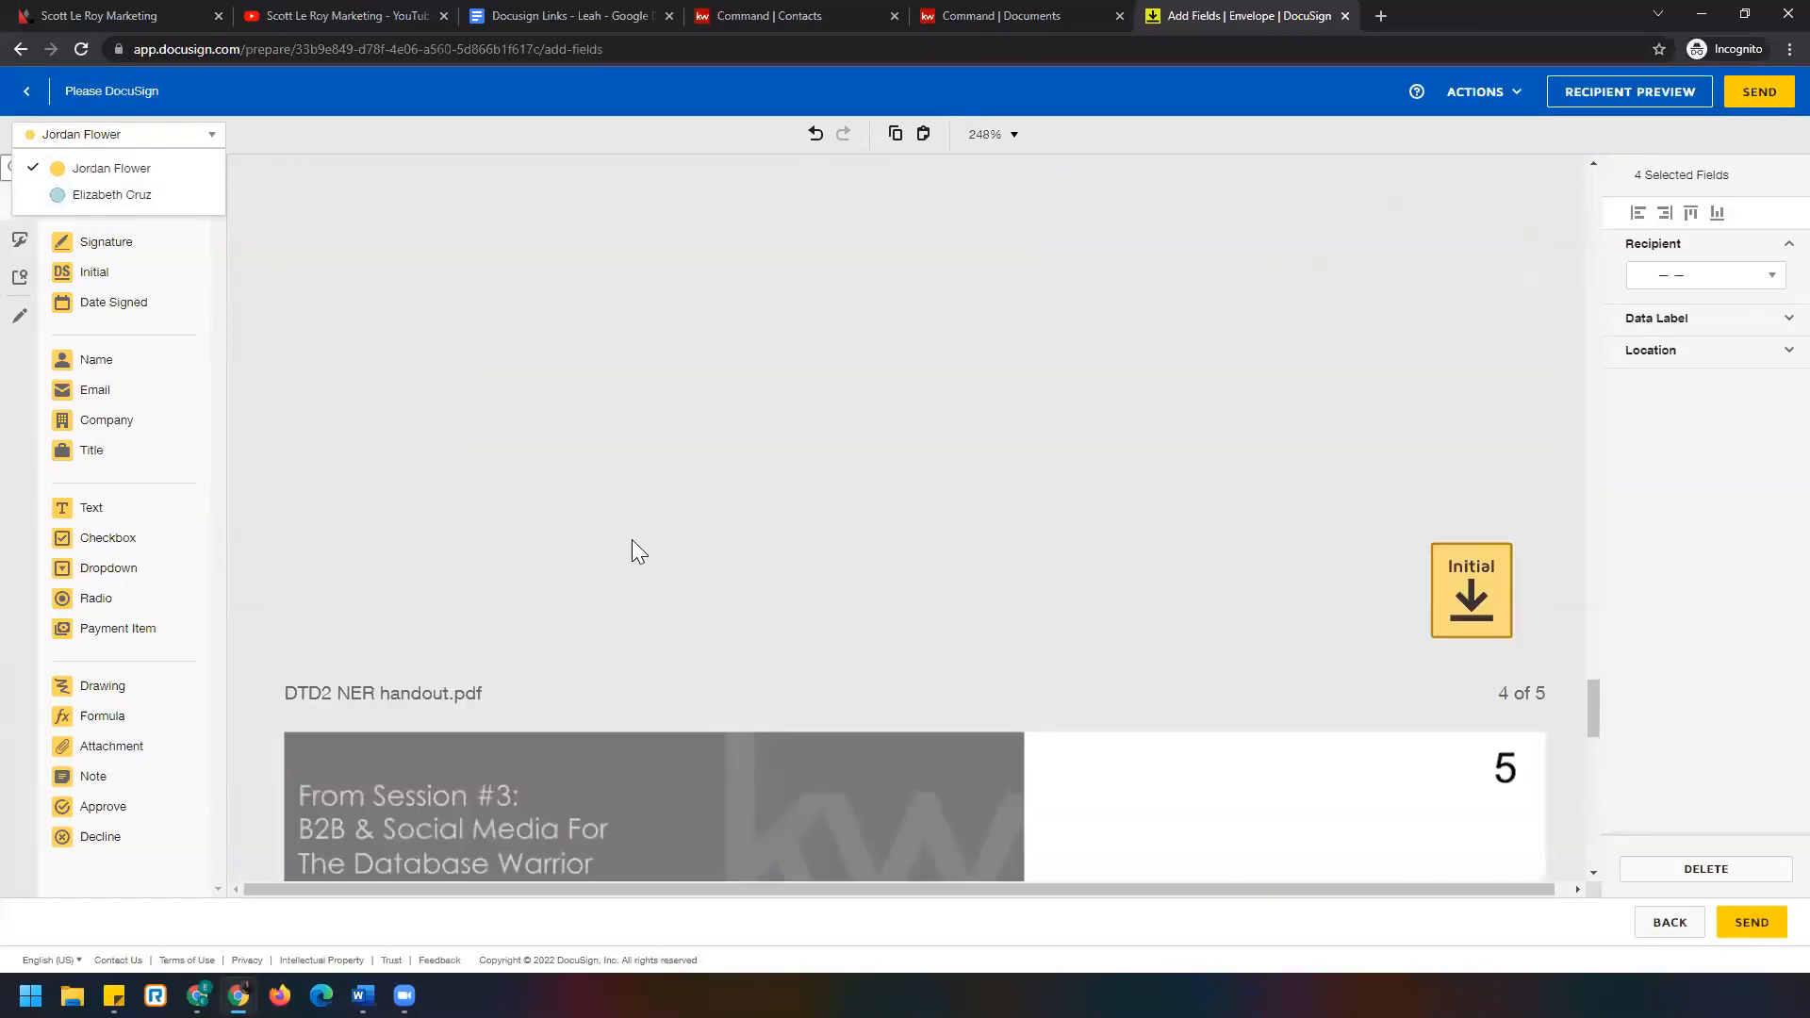
scroll(630, 539, "up", 5)
left_click_drag(1594, 541, 1589, 193)
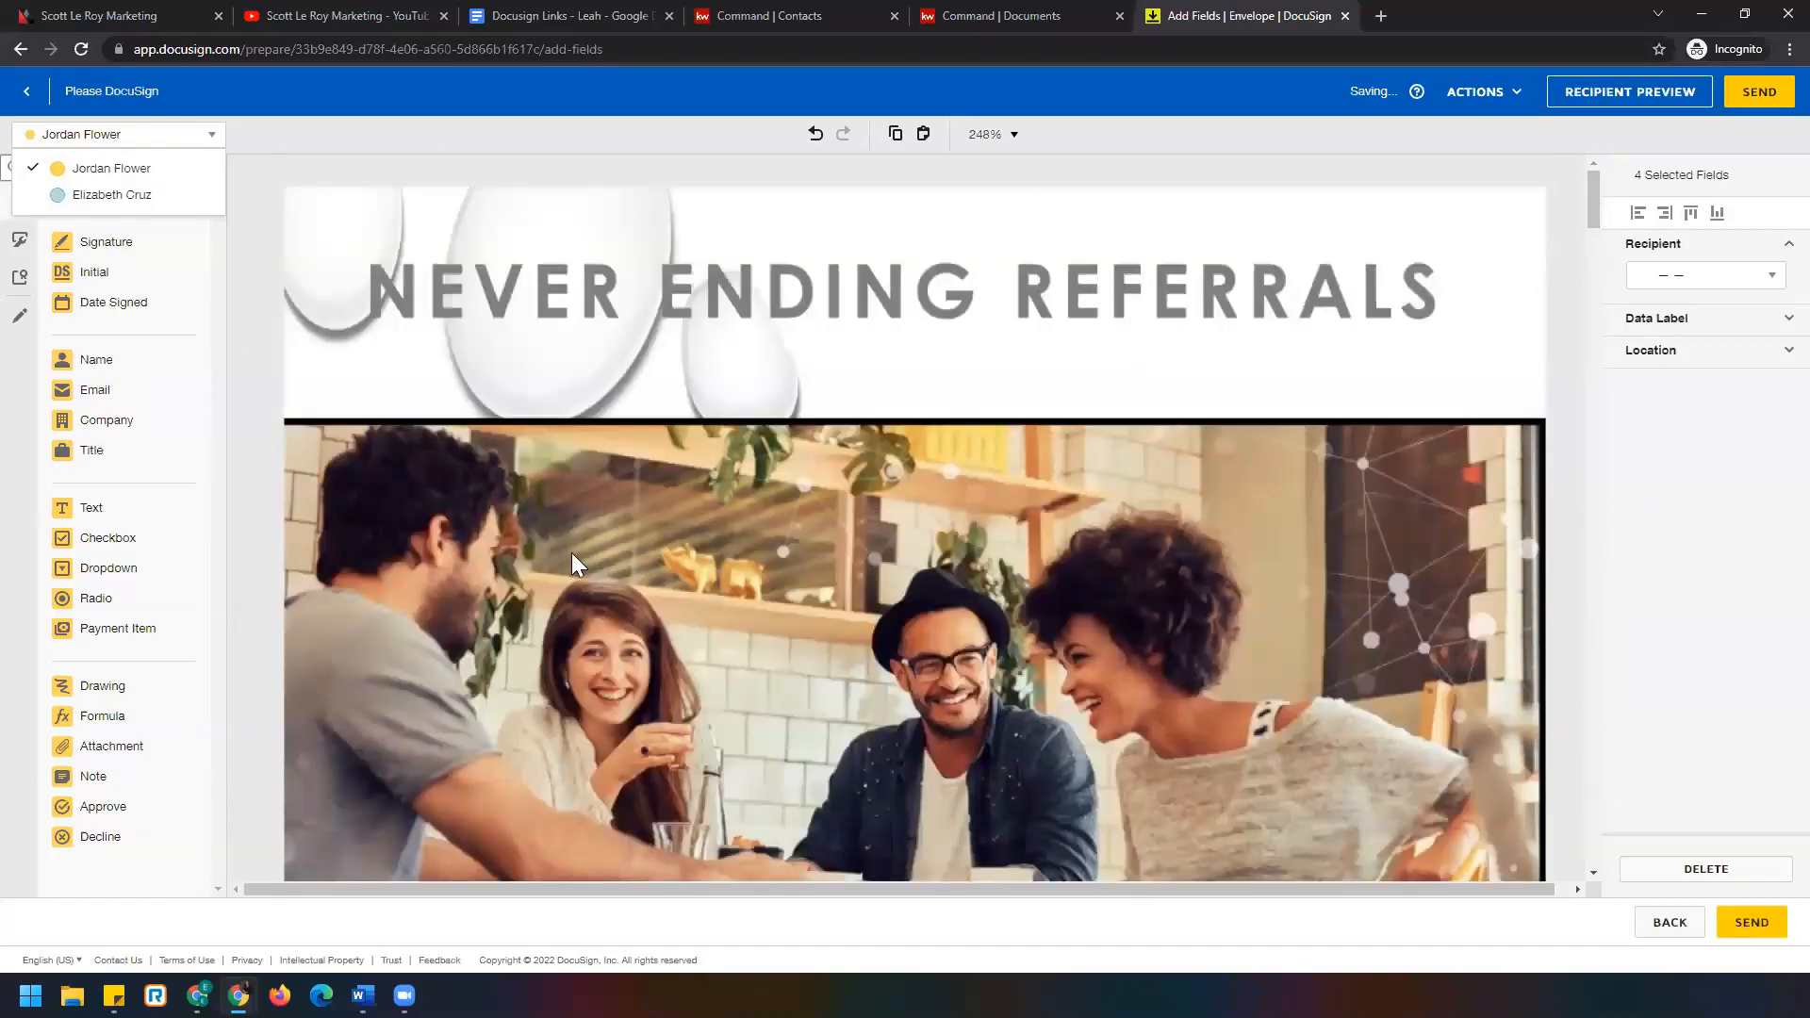
scroll(573, 558, "down", 5)
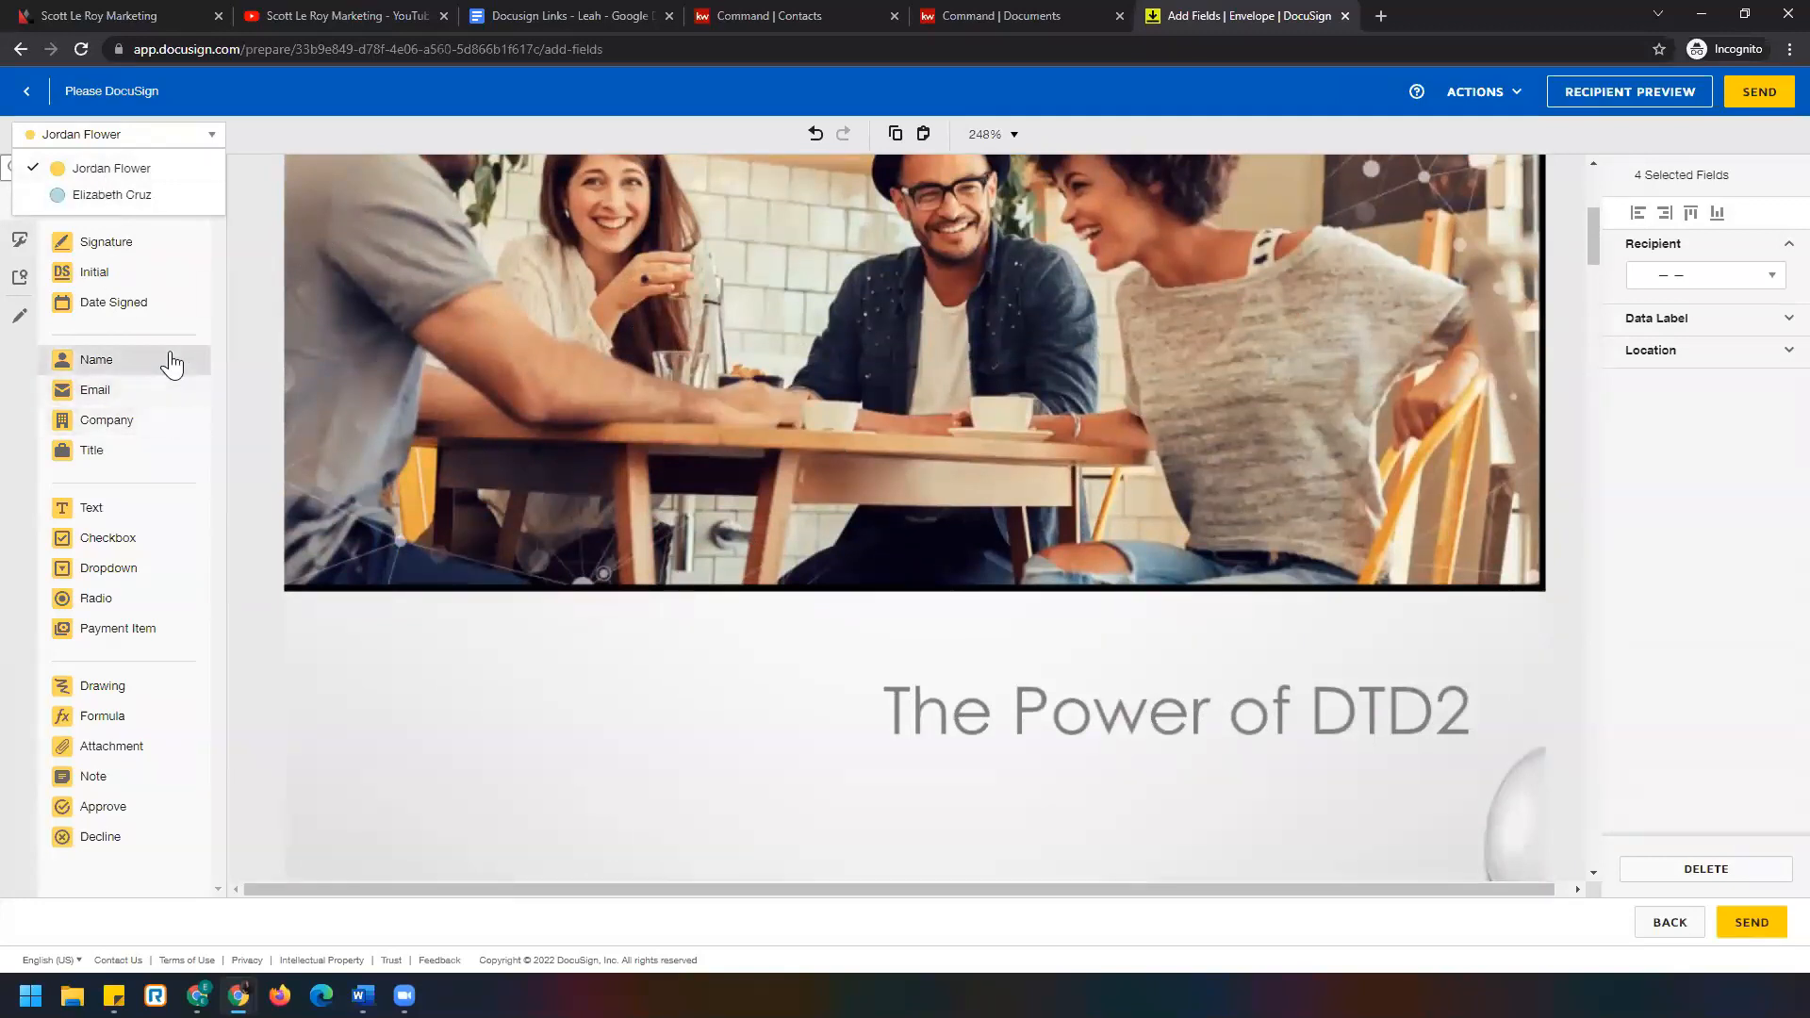
left_click(25, 460)
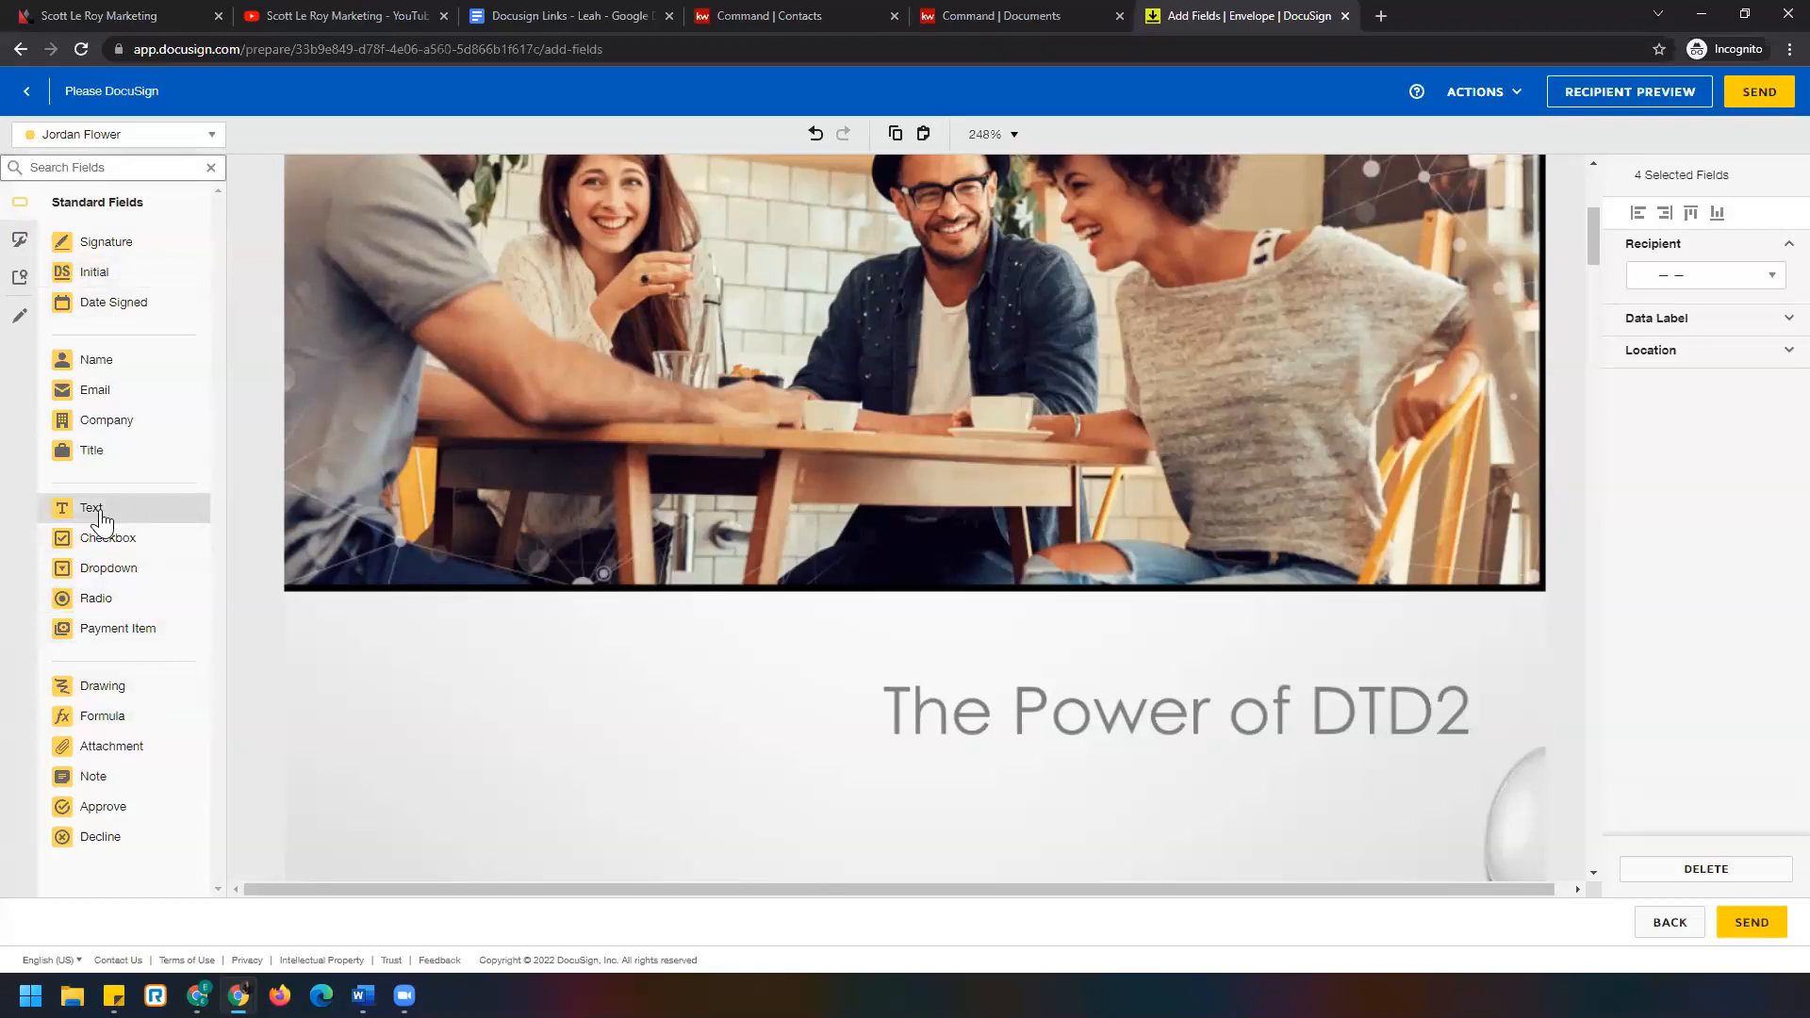
Add a wide thin Text field and a larger Text box beneath it across the page 1 photo.
left_click_drag(102, 521, 660, 255)
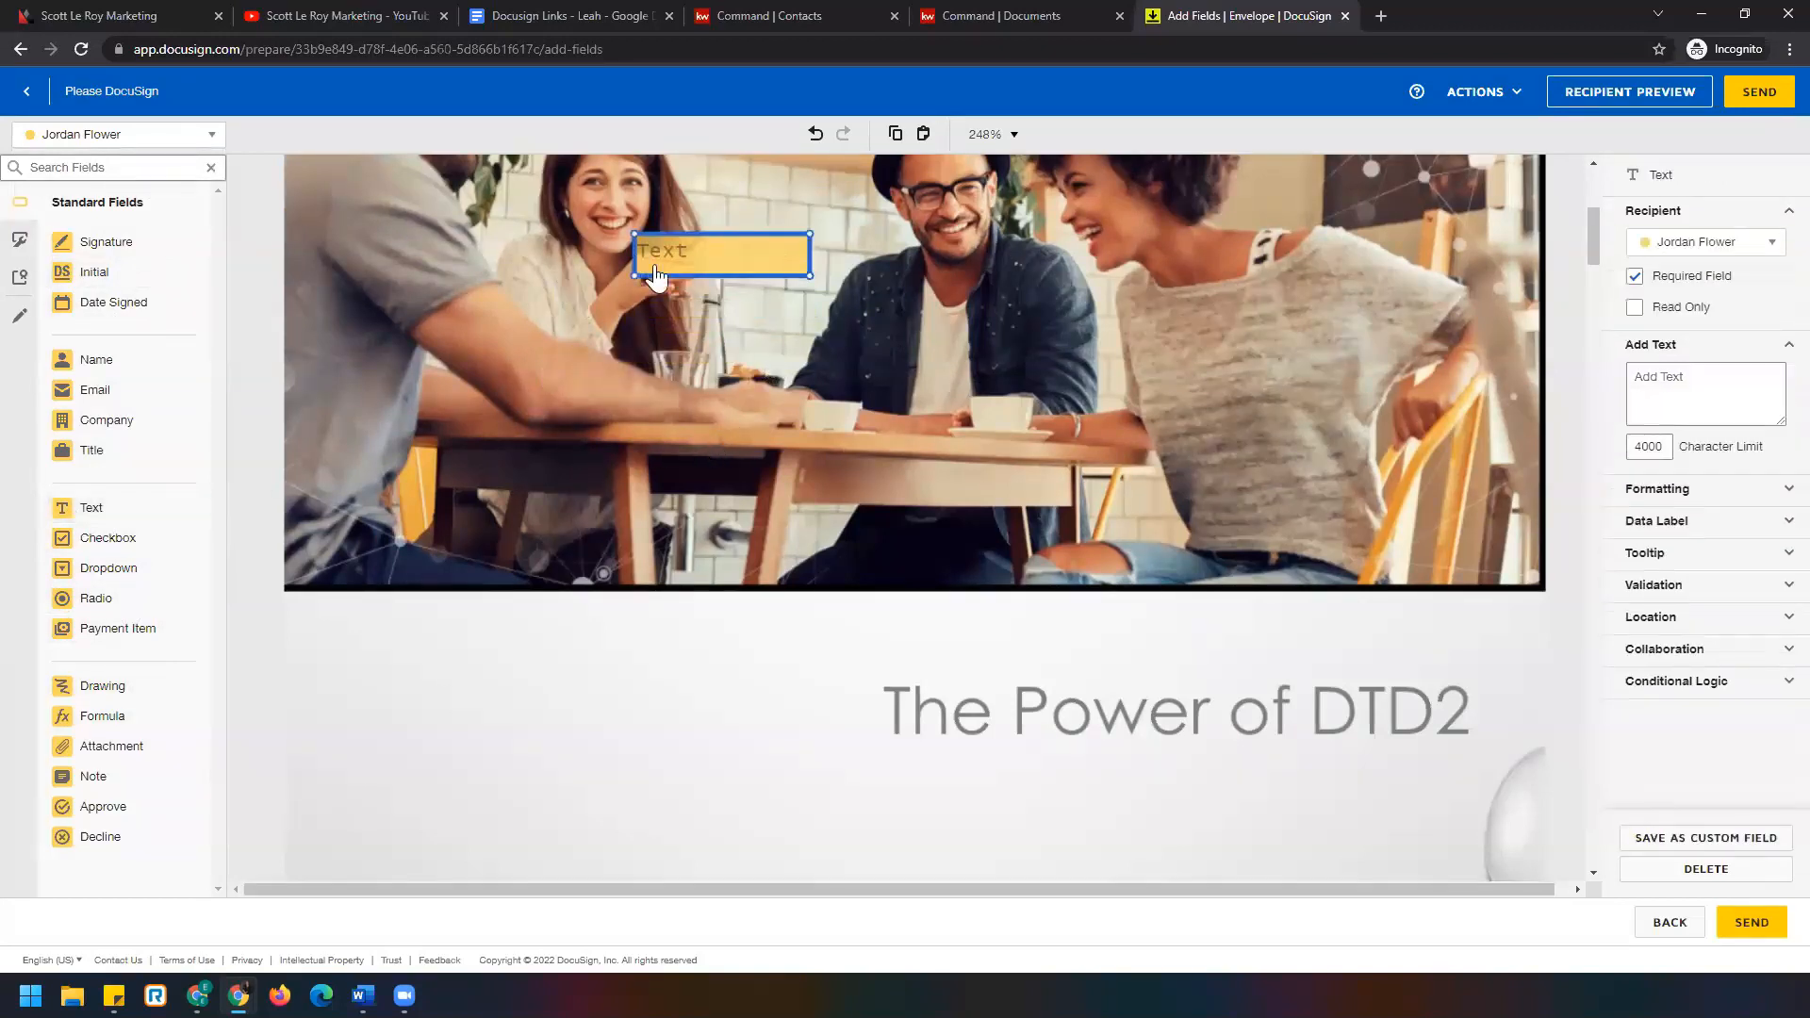
left_click_drag(810, 275, 1220, 261)
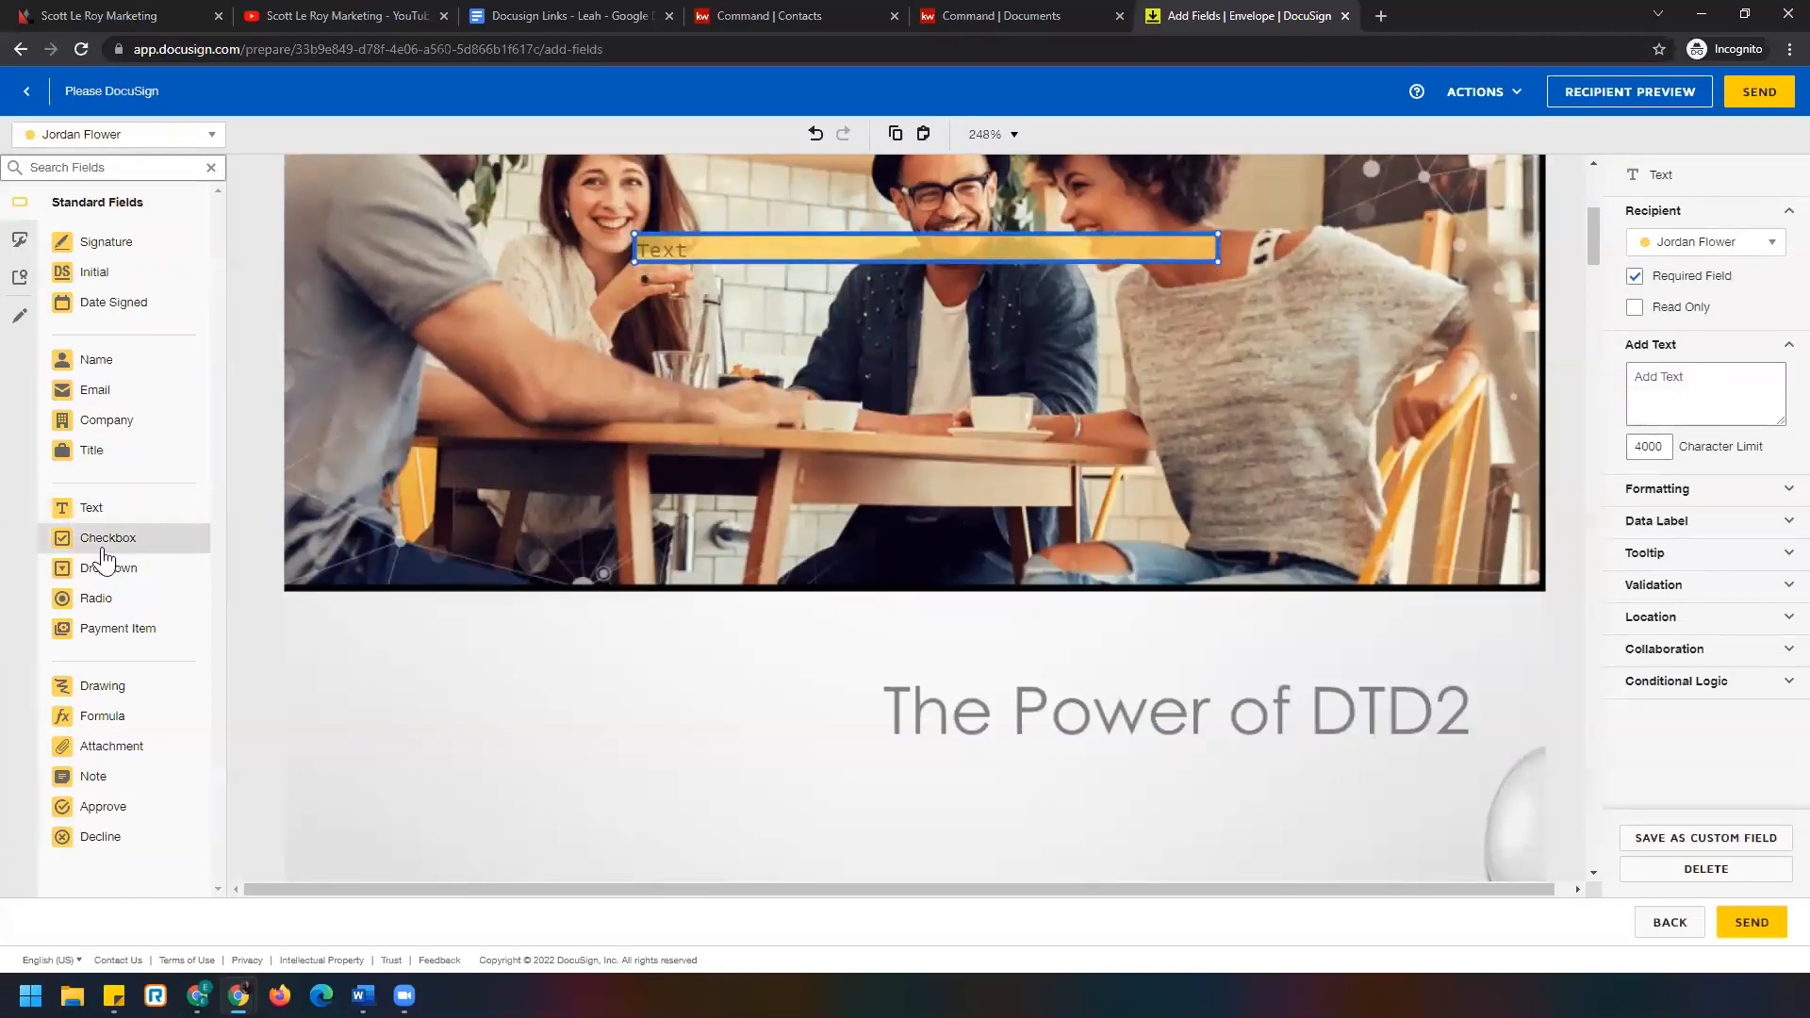
left_click_drag(113, 506, 688, 298)
left_click_drag(972, 346, 1028, 441)
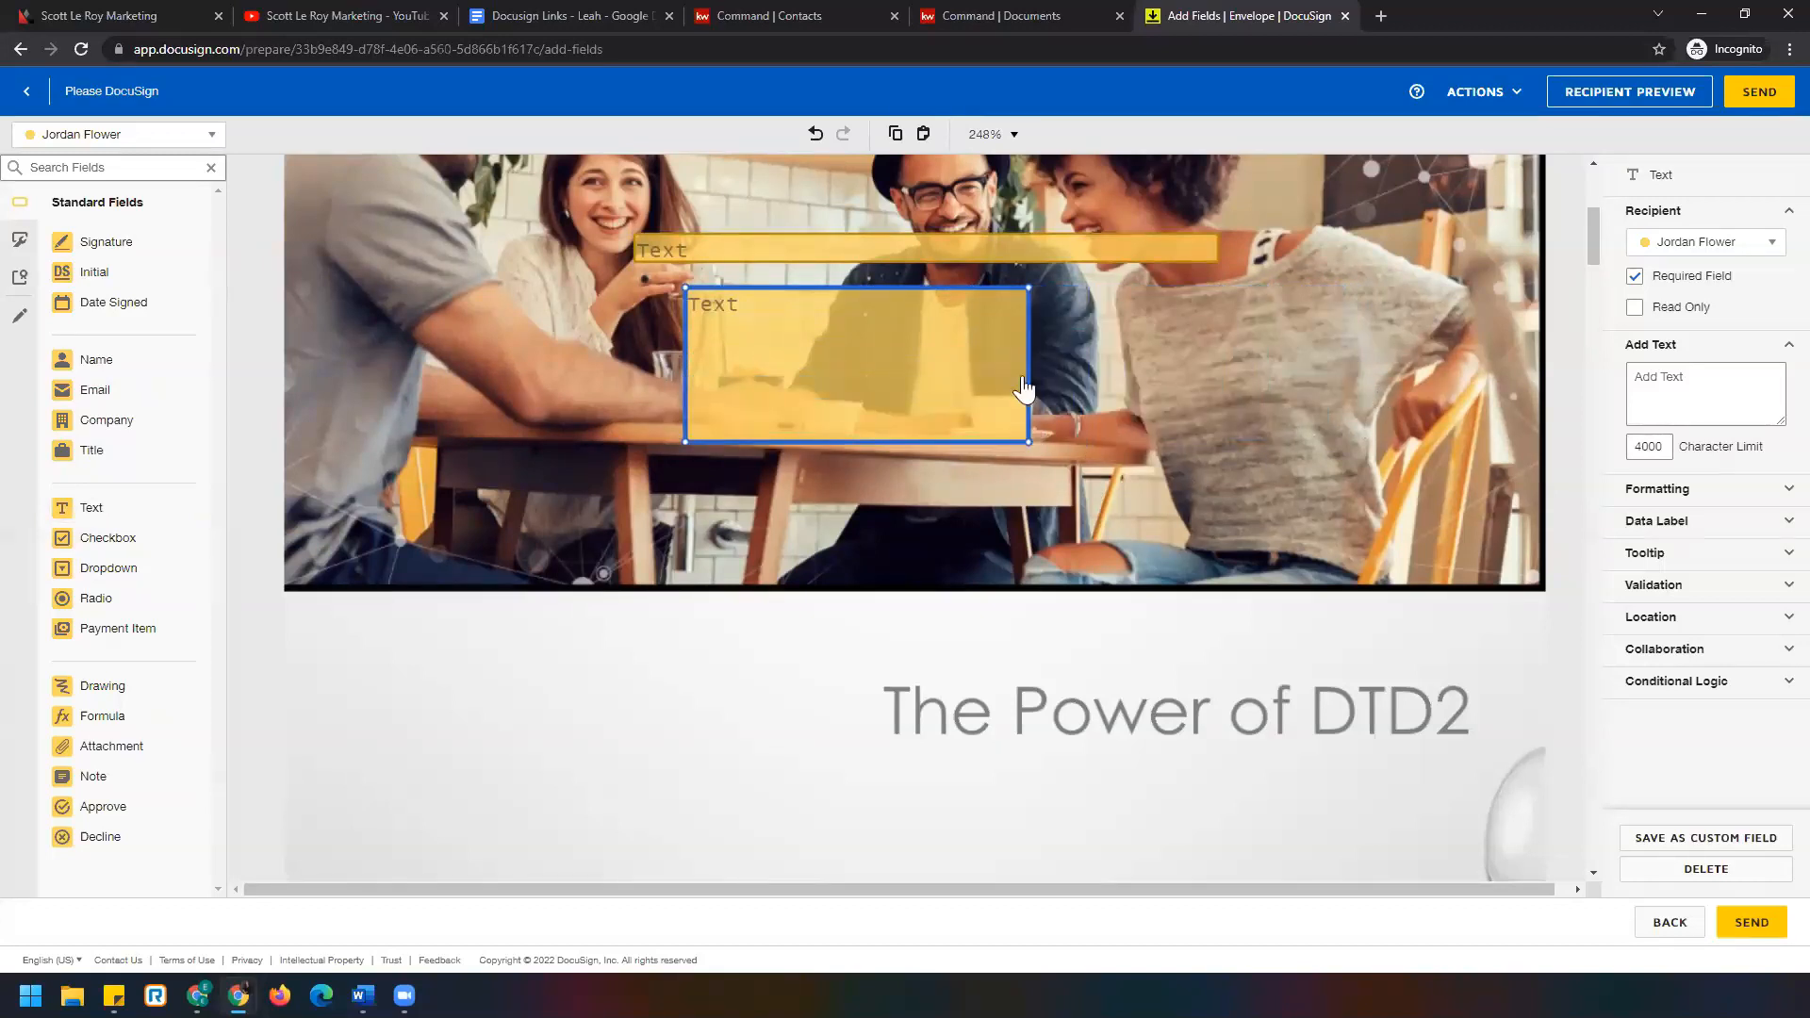
left_click_drag(1028, 285, 1418, 303)
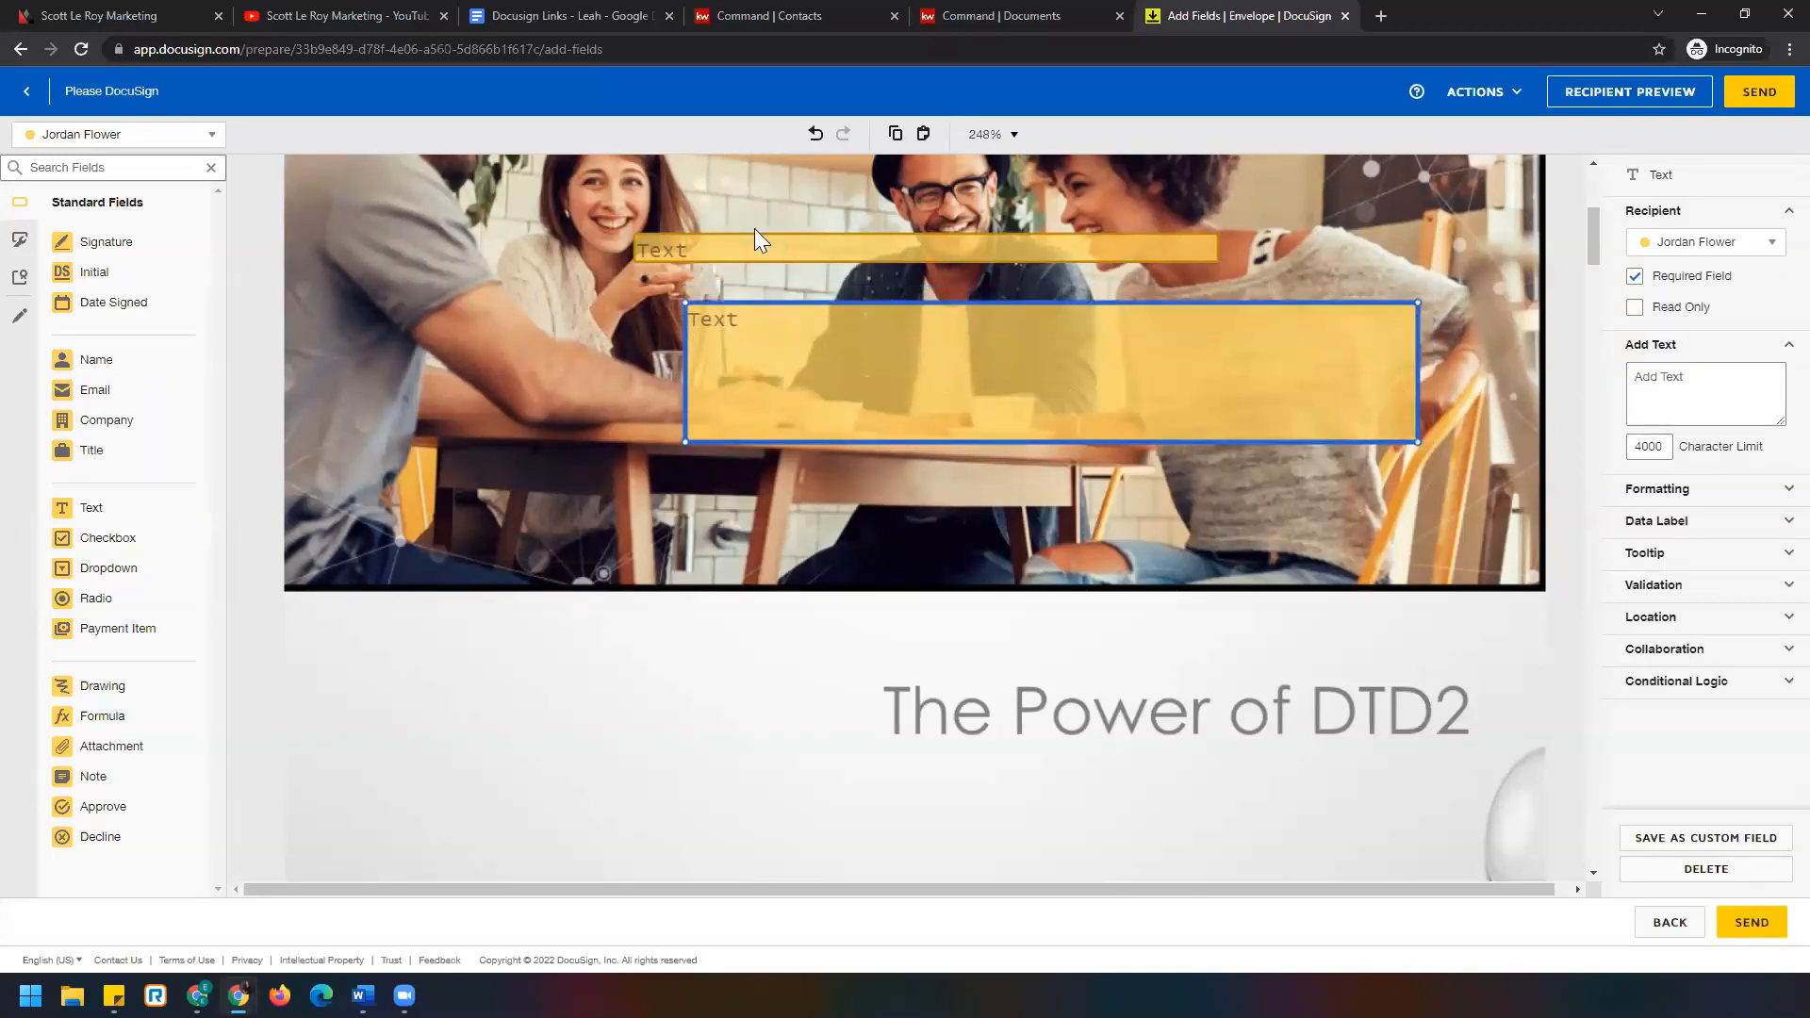
left_click(746, 254)
left_click(815, 368)
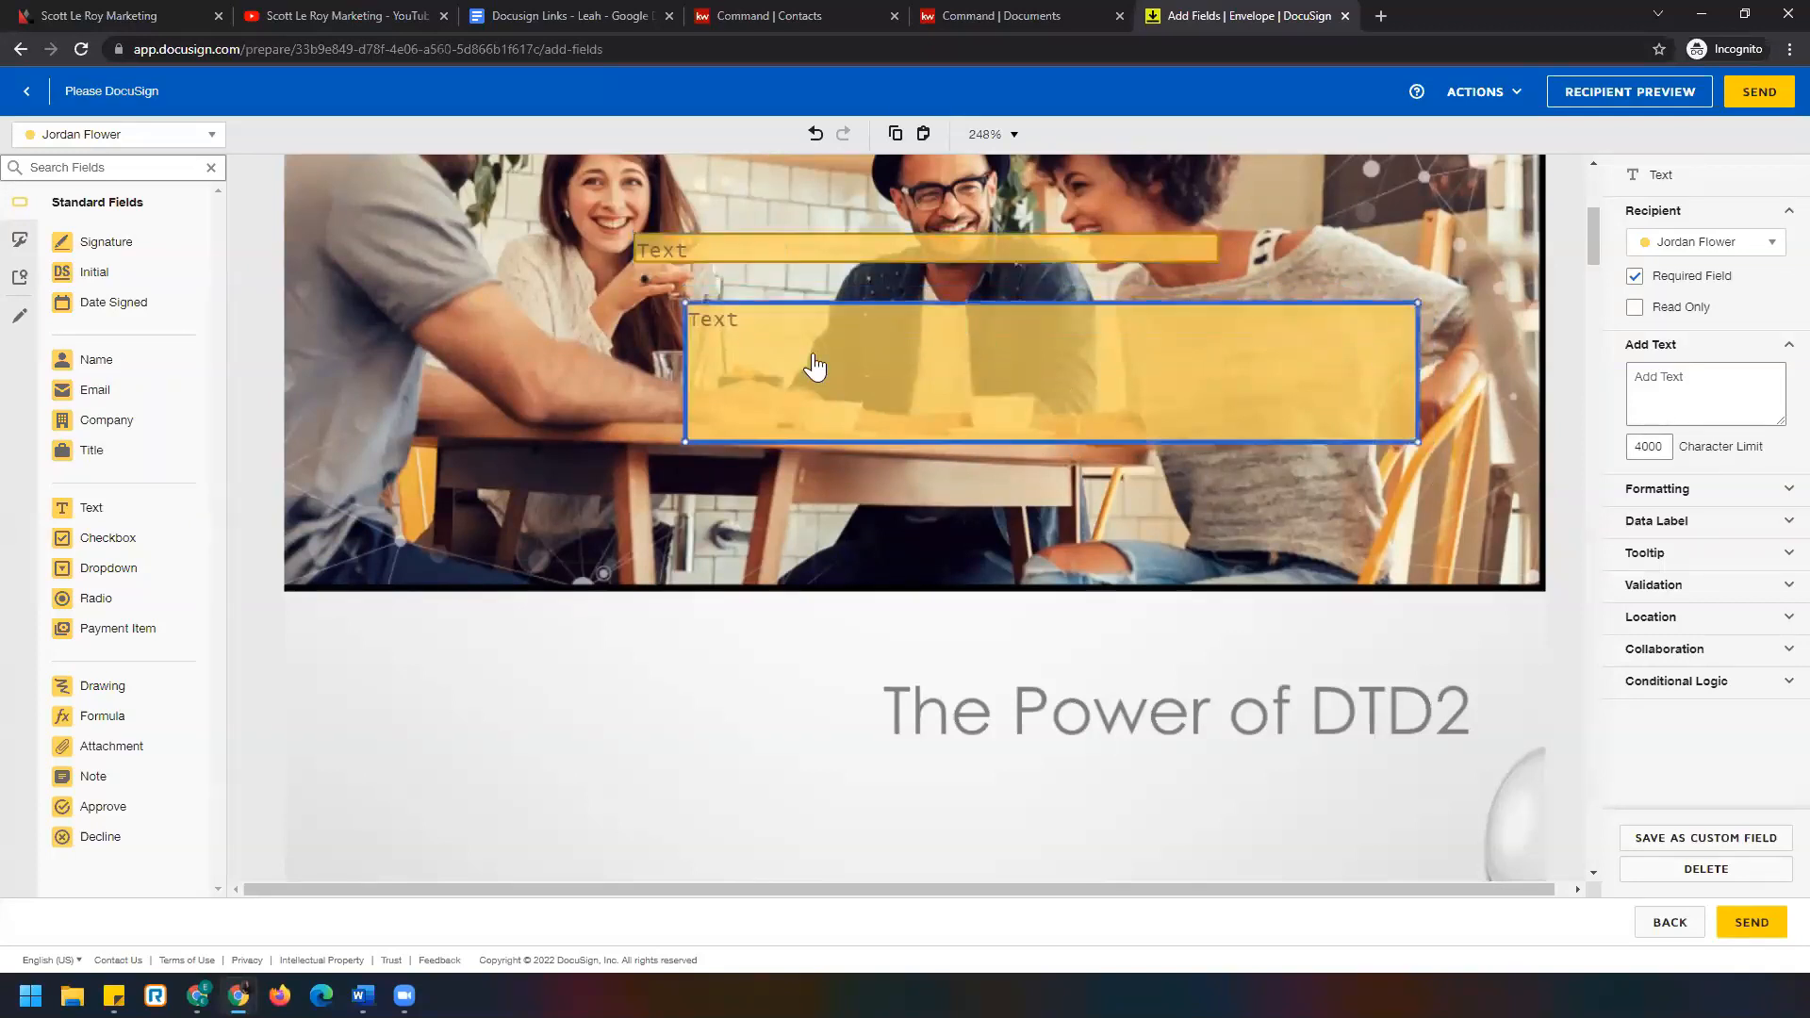
left_click(153, 146)
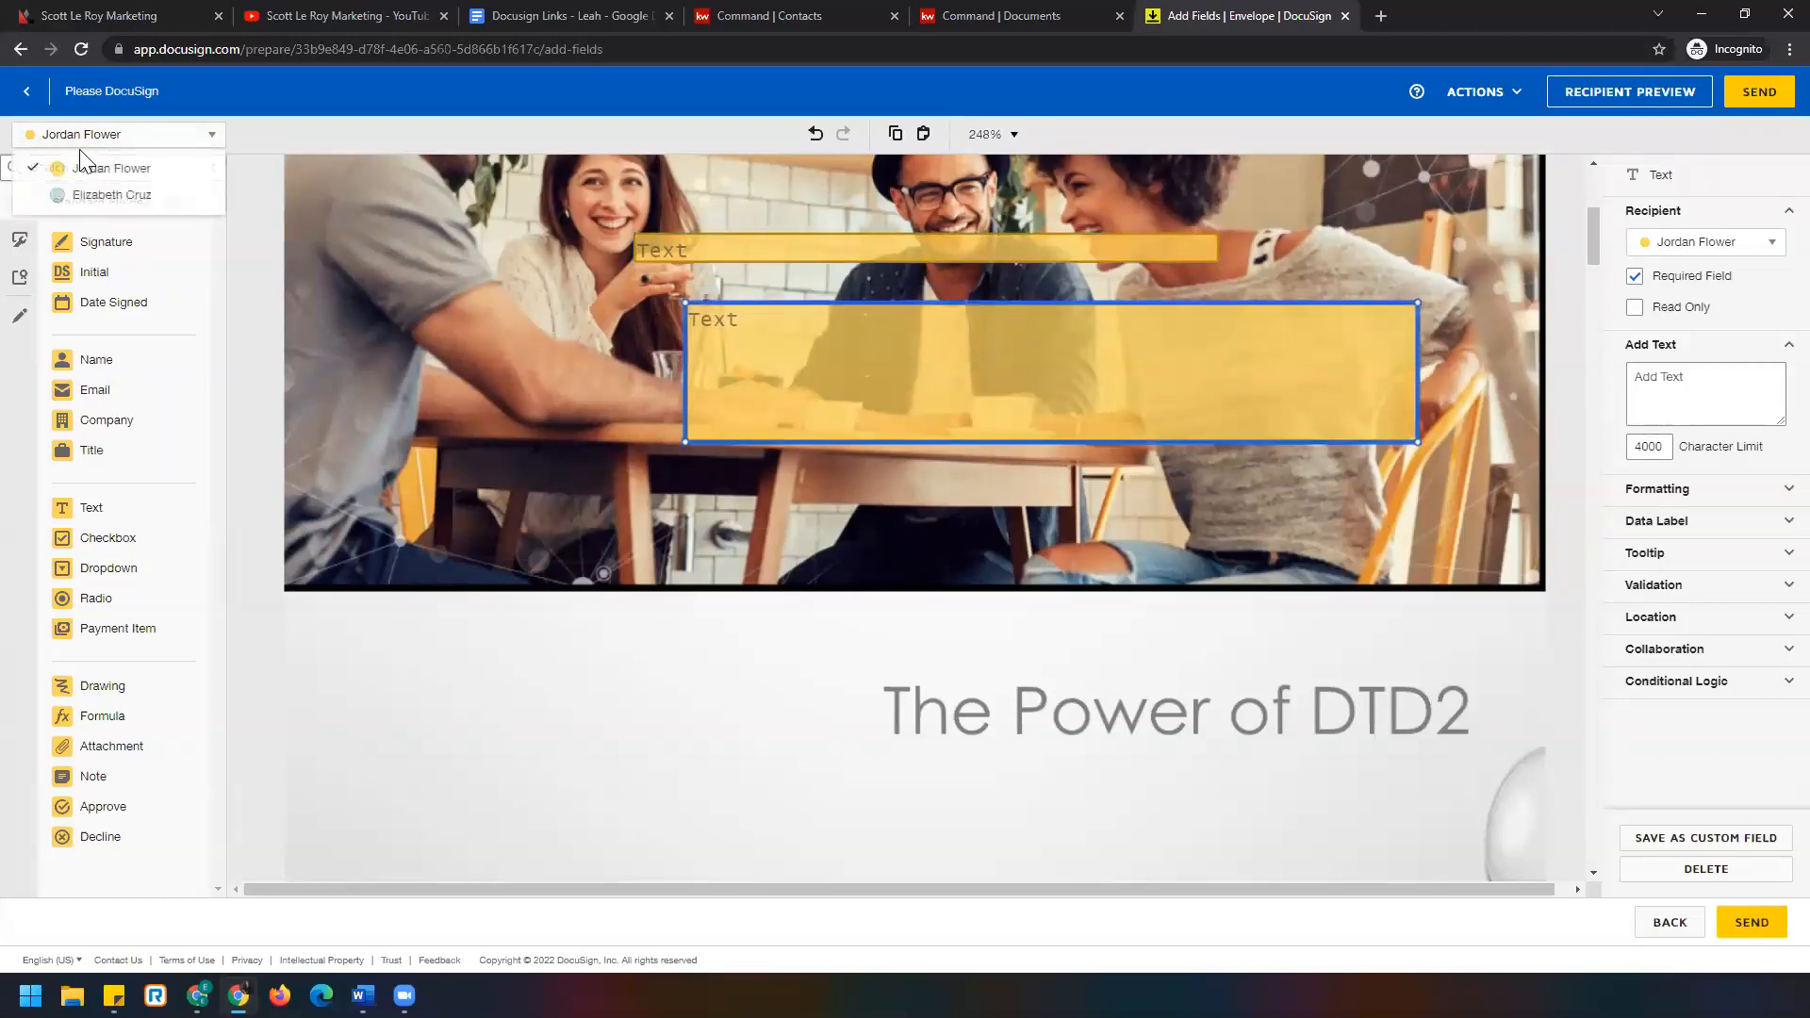
left_click(192, 146)
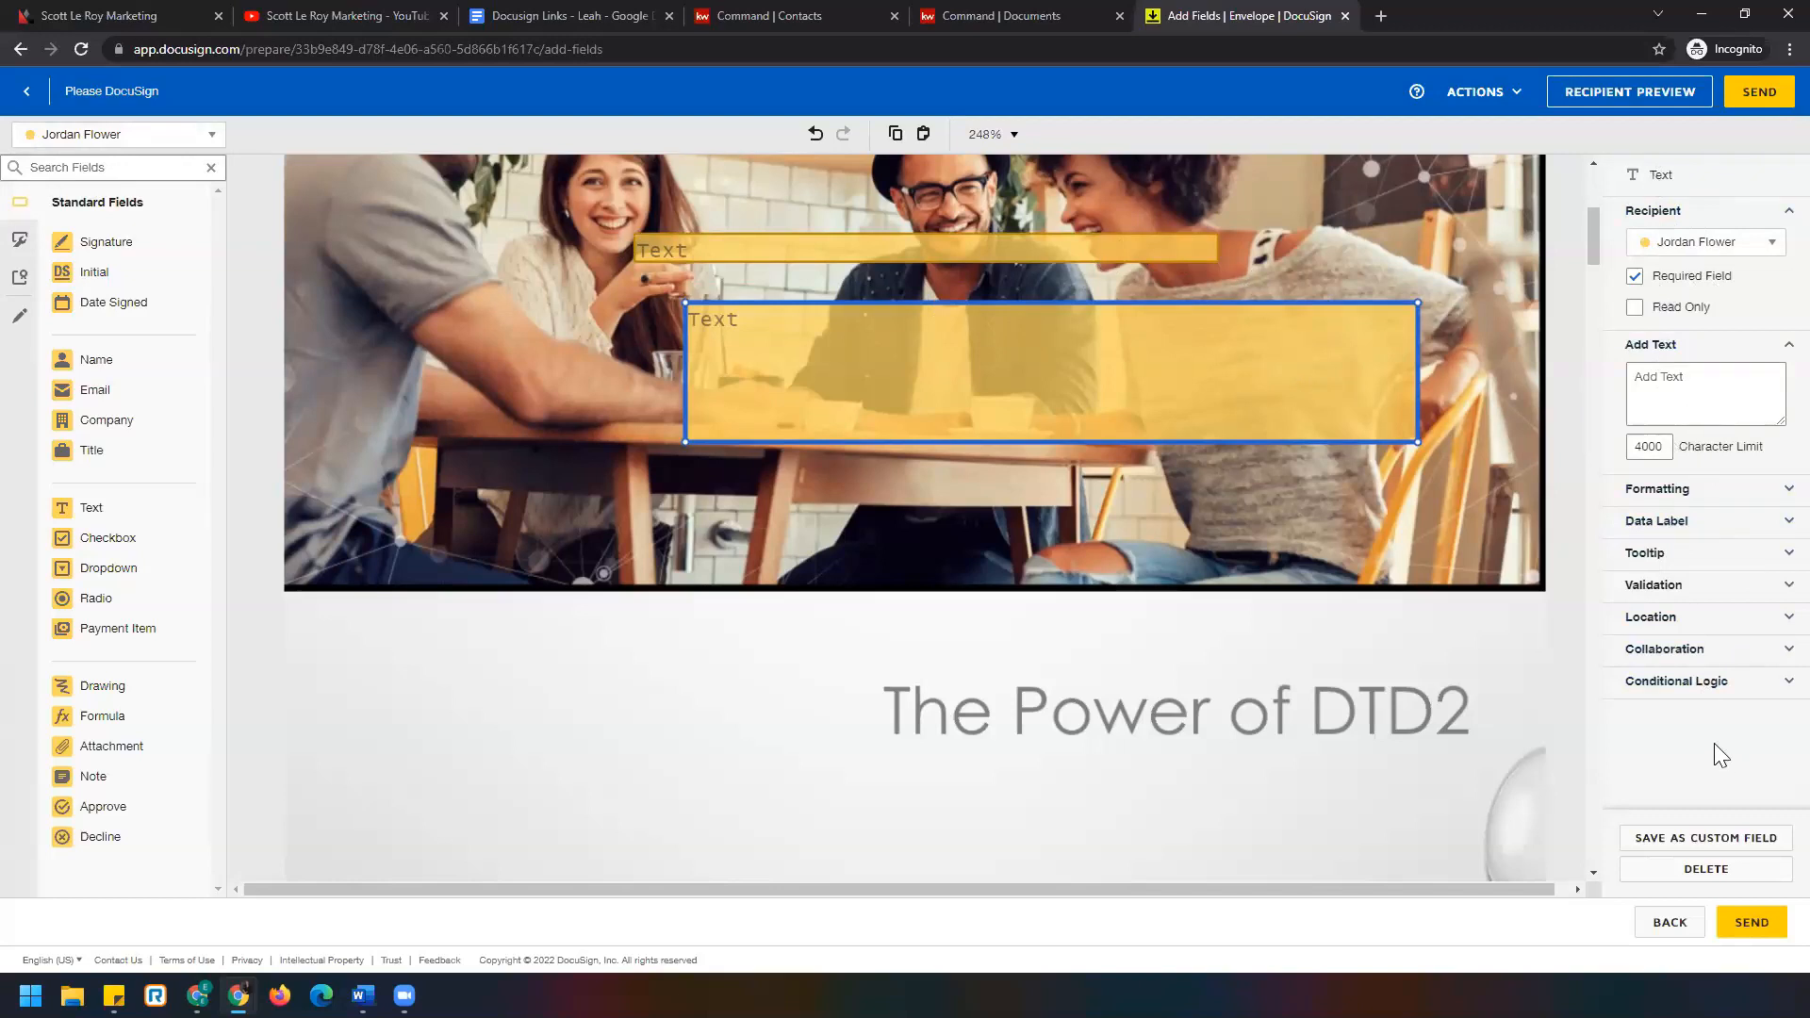
Untick Required Field on the large Text box and nudge it slightly left.
left_click(1635, 279)
left_click(1636, 279)
left_click(1636, 283)
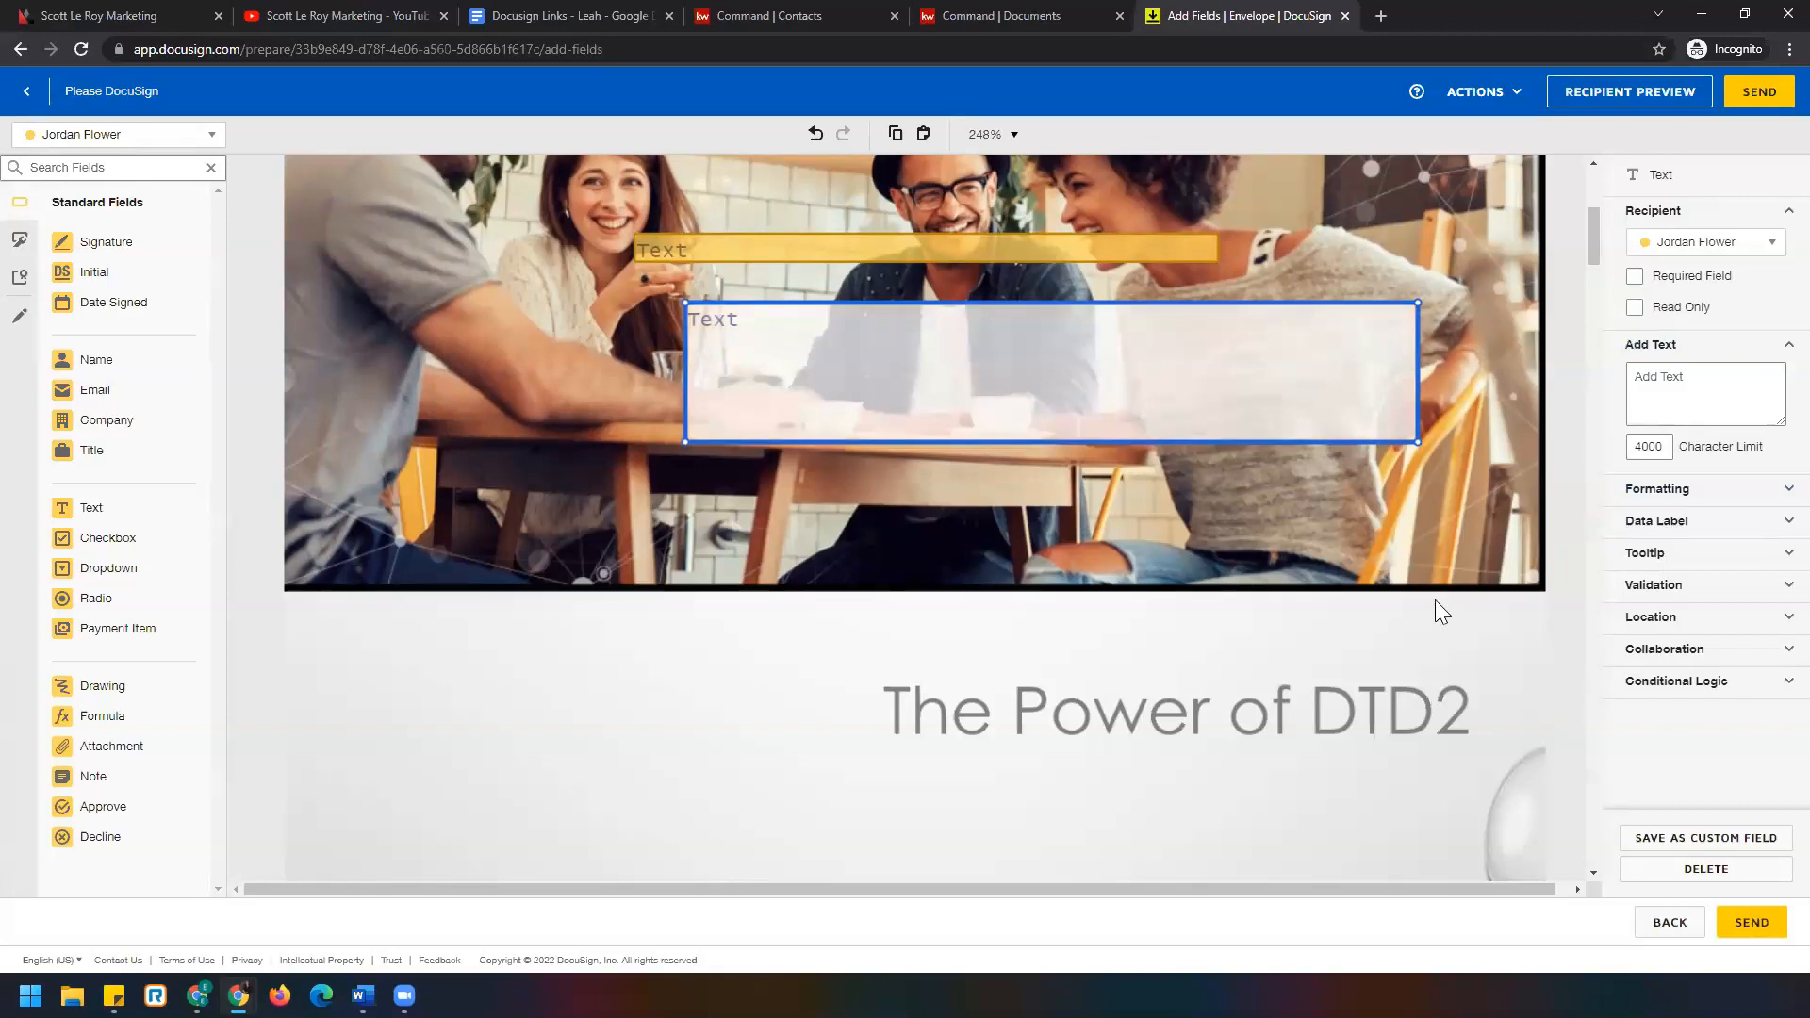
left_click(839, 249)
left_click_drag(743, 326, 650, 388)
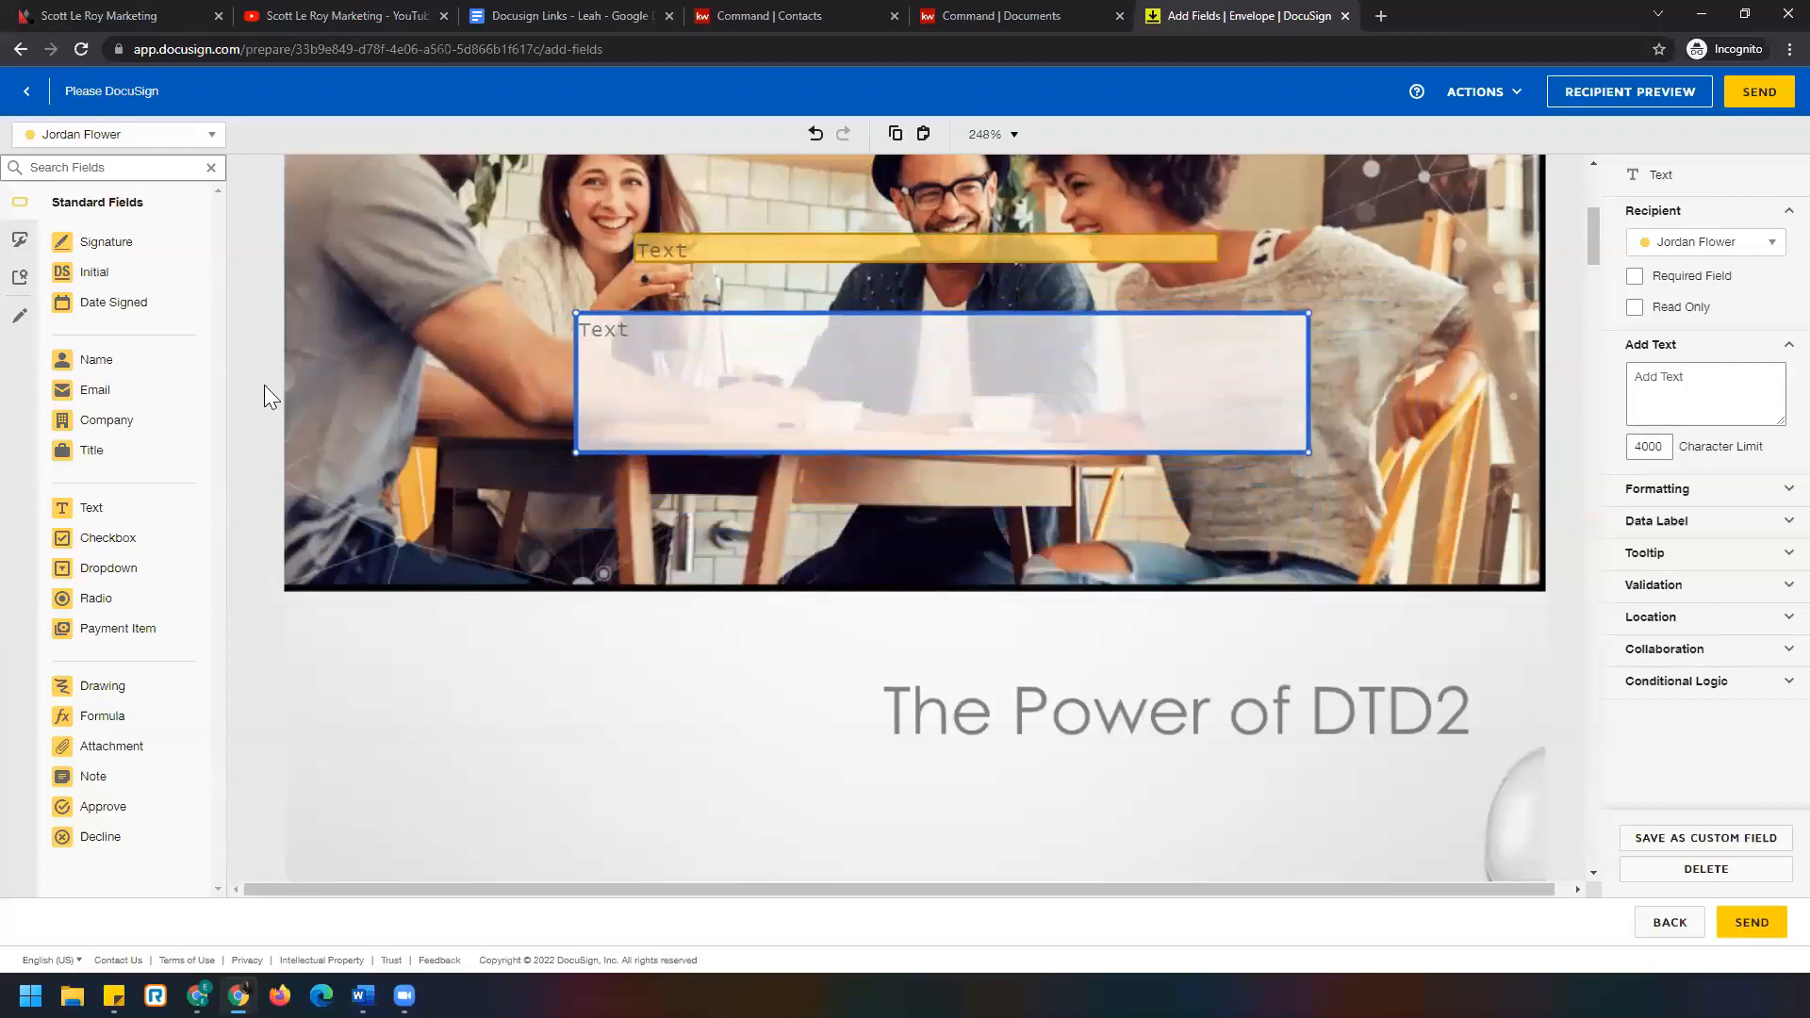
left_click(681, 253)
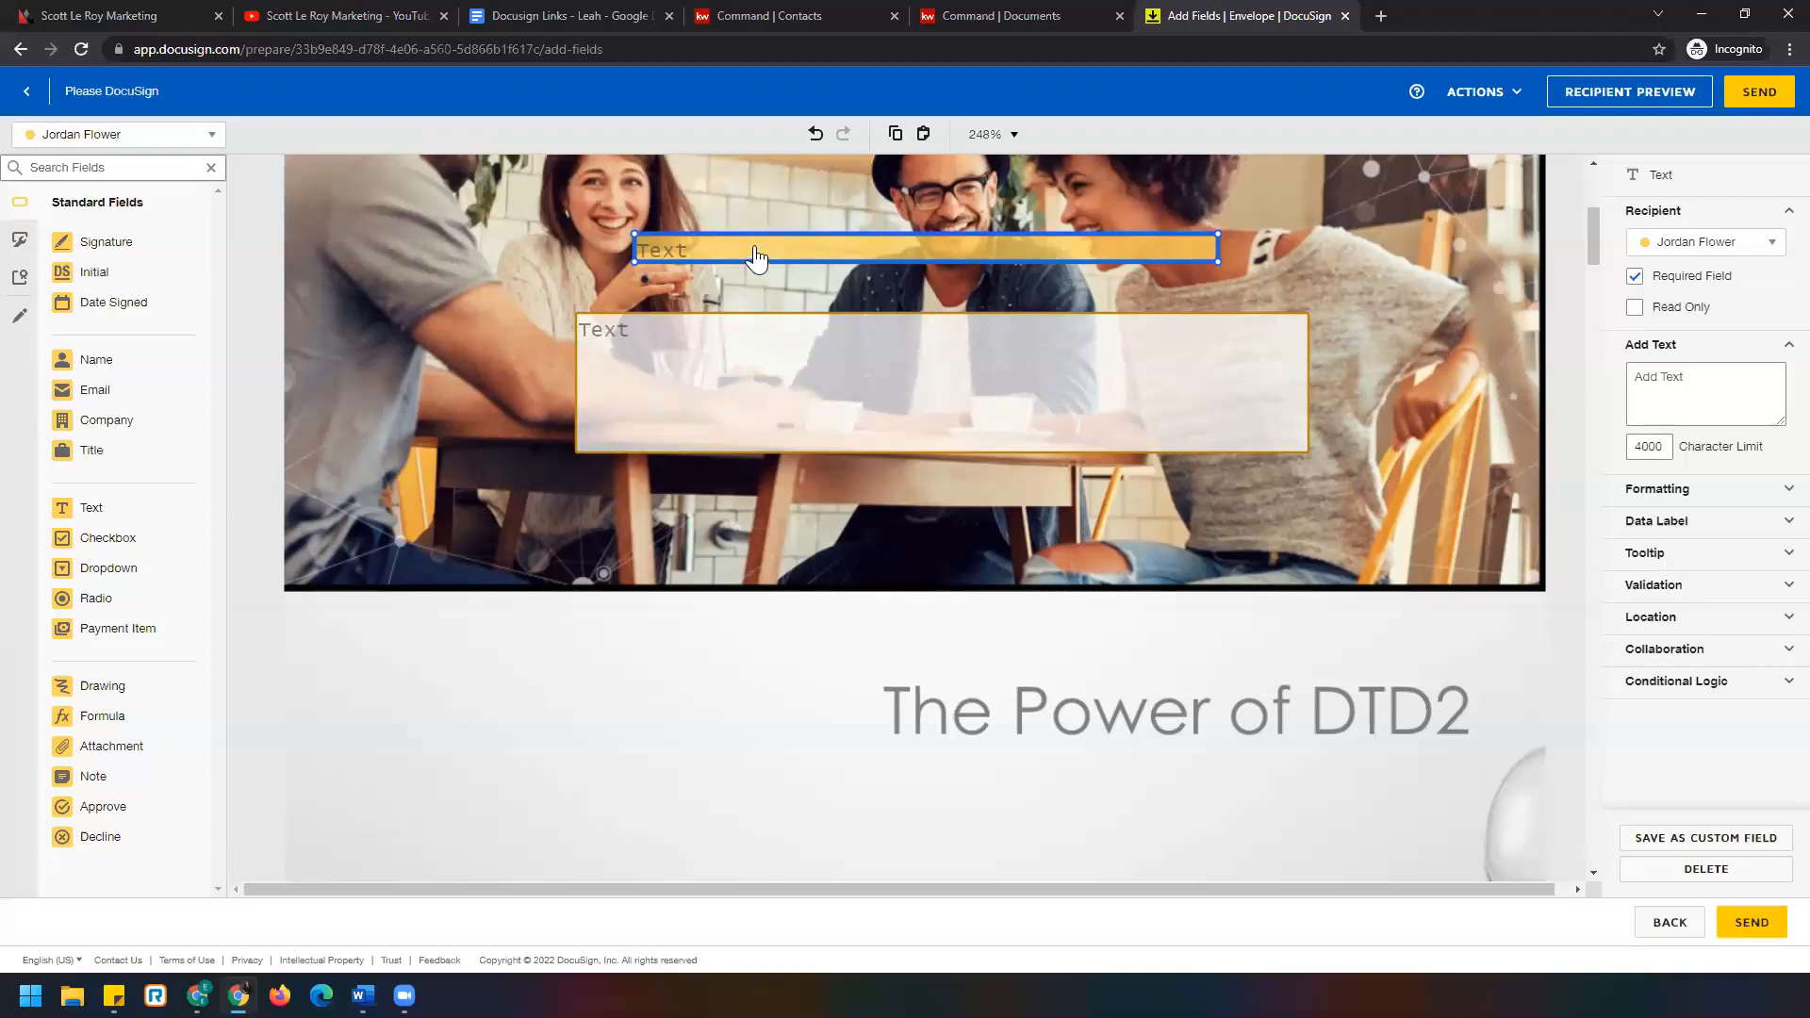
left_click(775, 362)
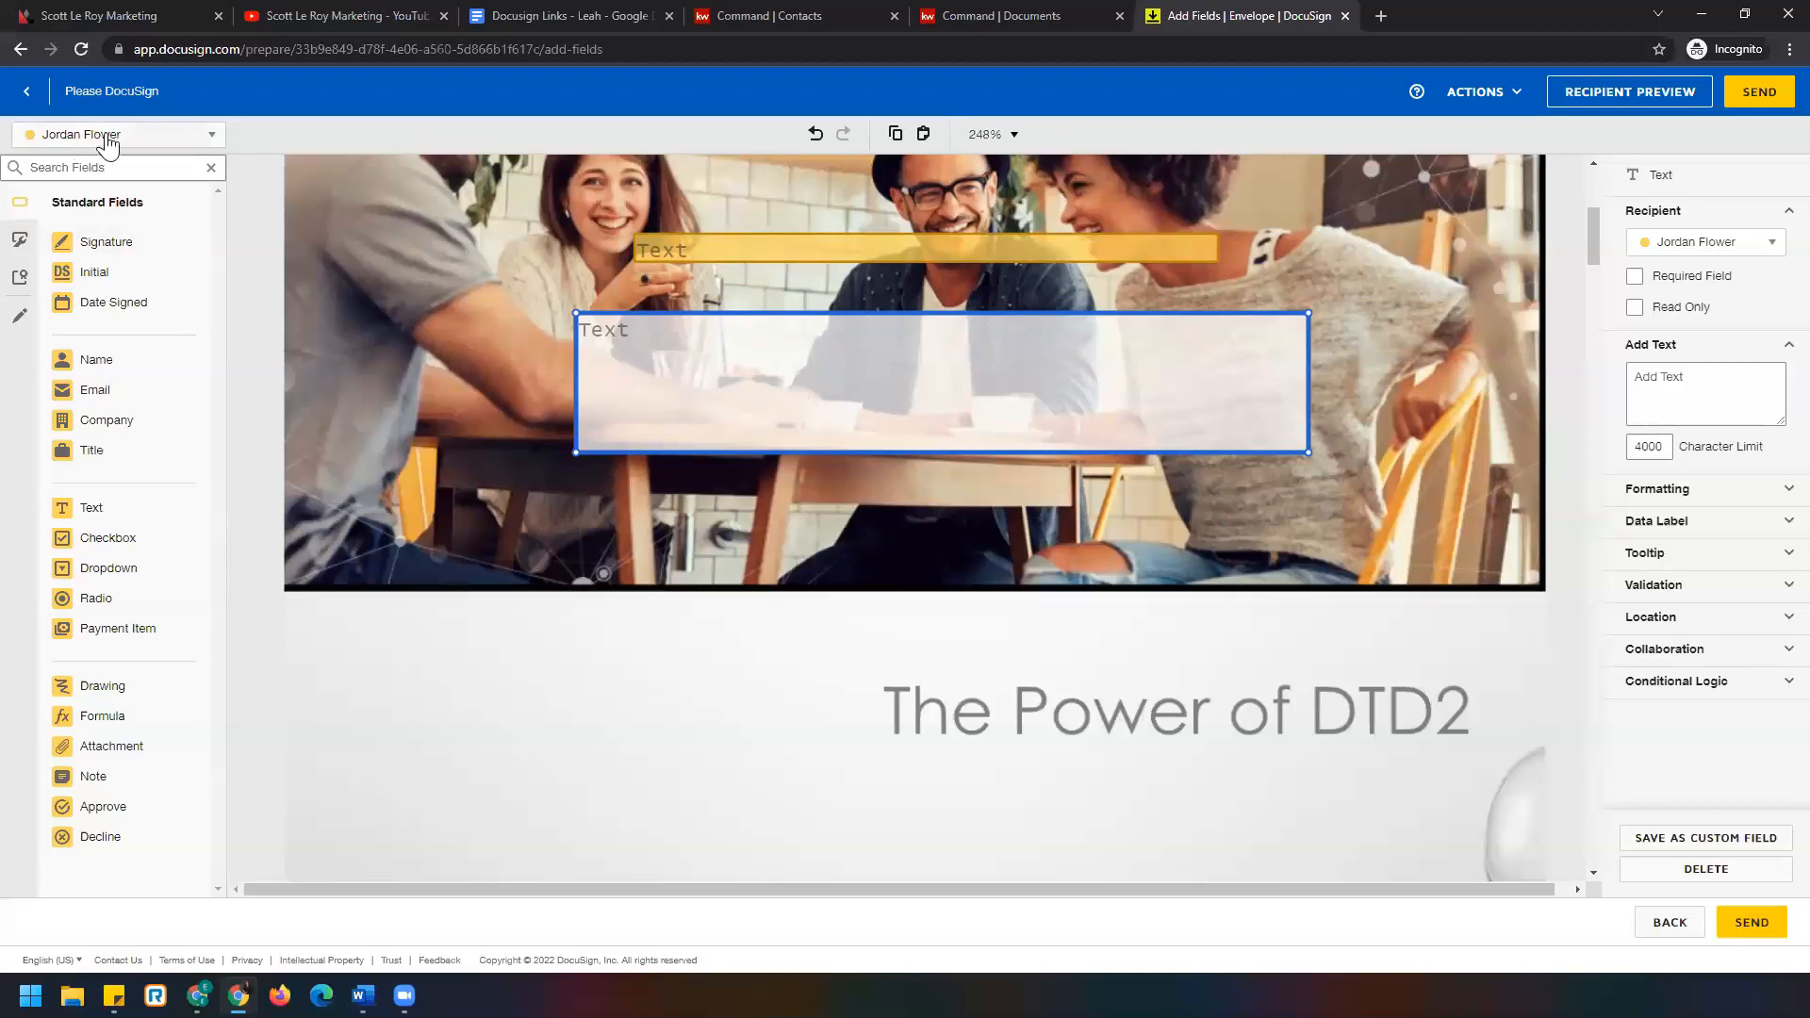
Show the pre-fill field list (Text, Checkbox, Radio, Name, Company, Line) with page 1's top in view.
left_click(21, 320)
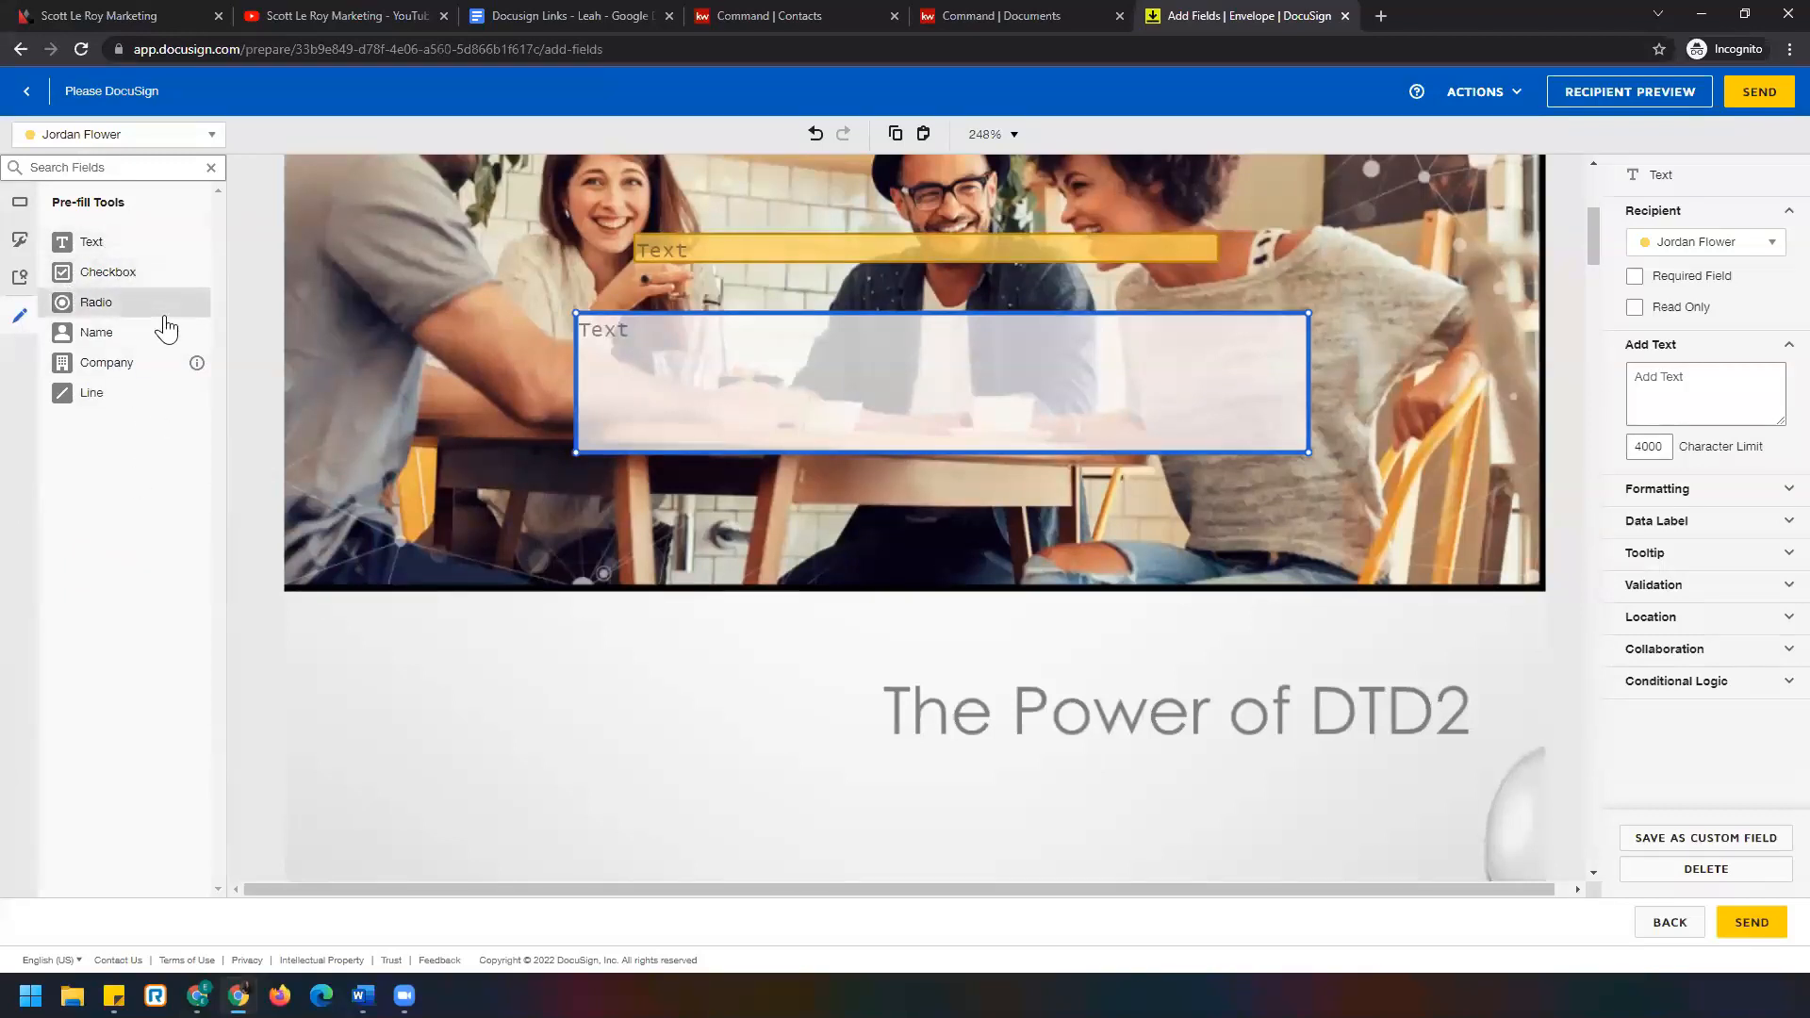
scroll(569, 453, "up", 5)
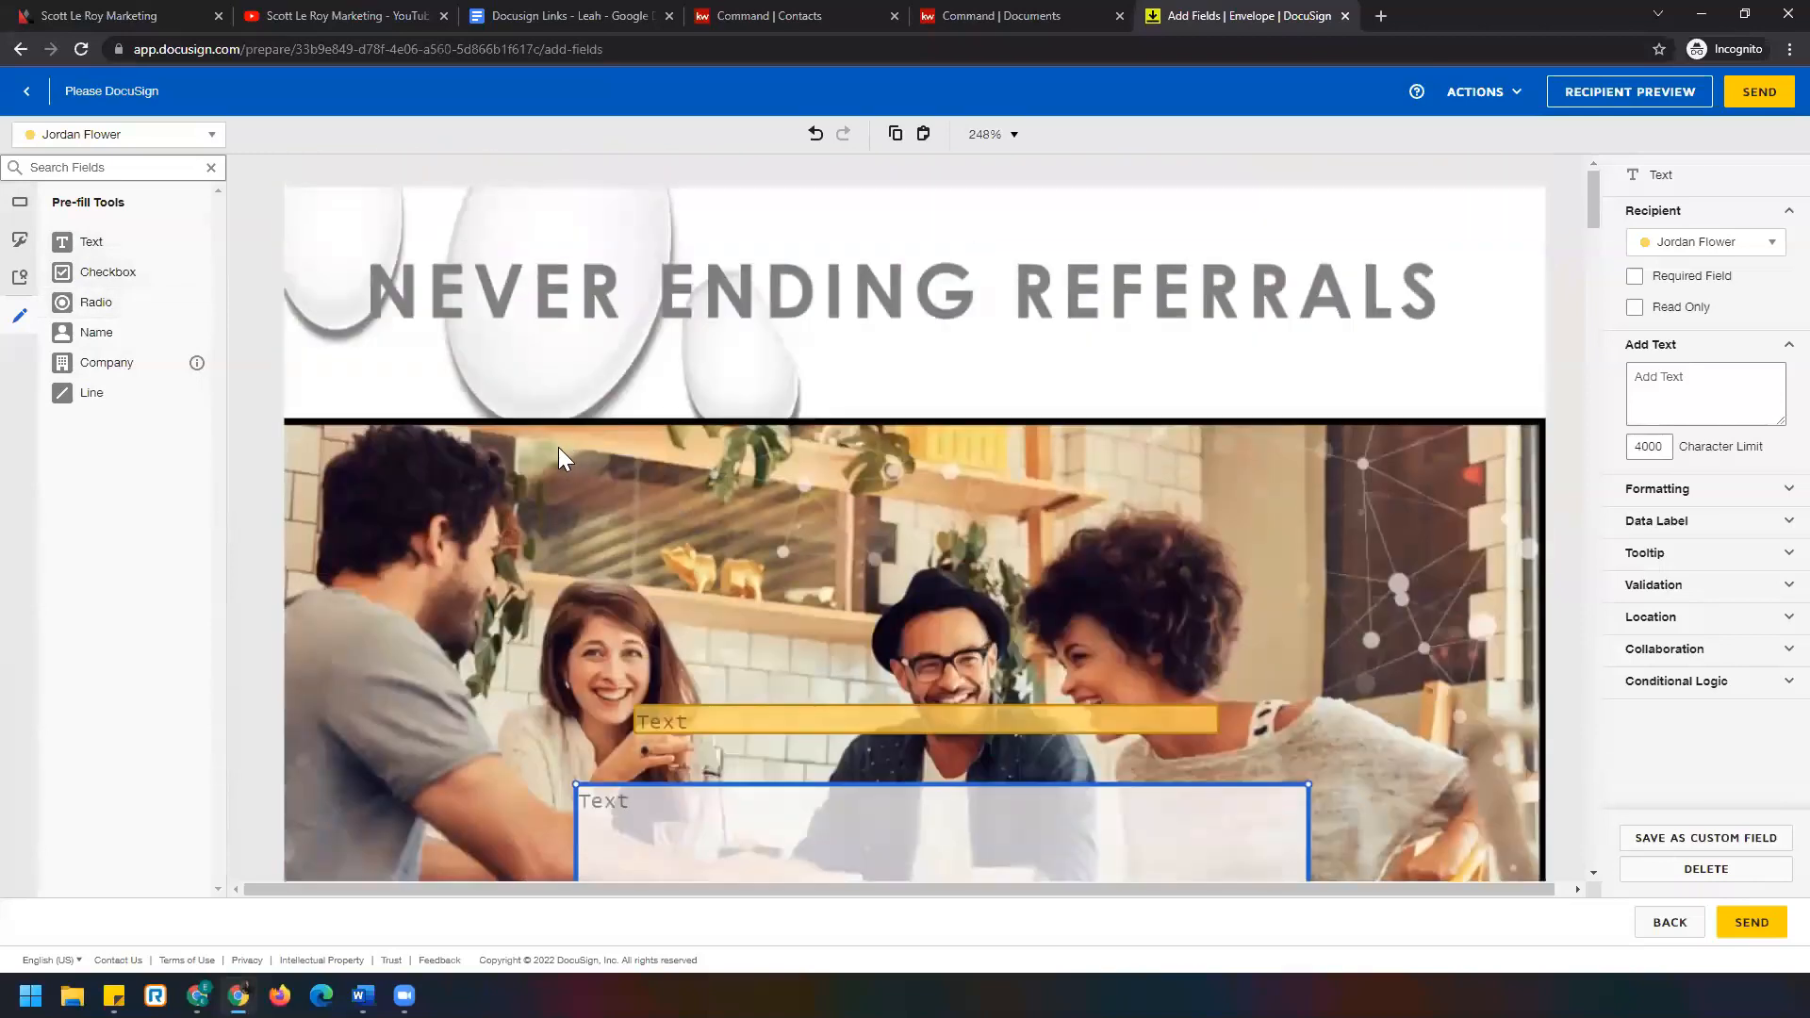
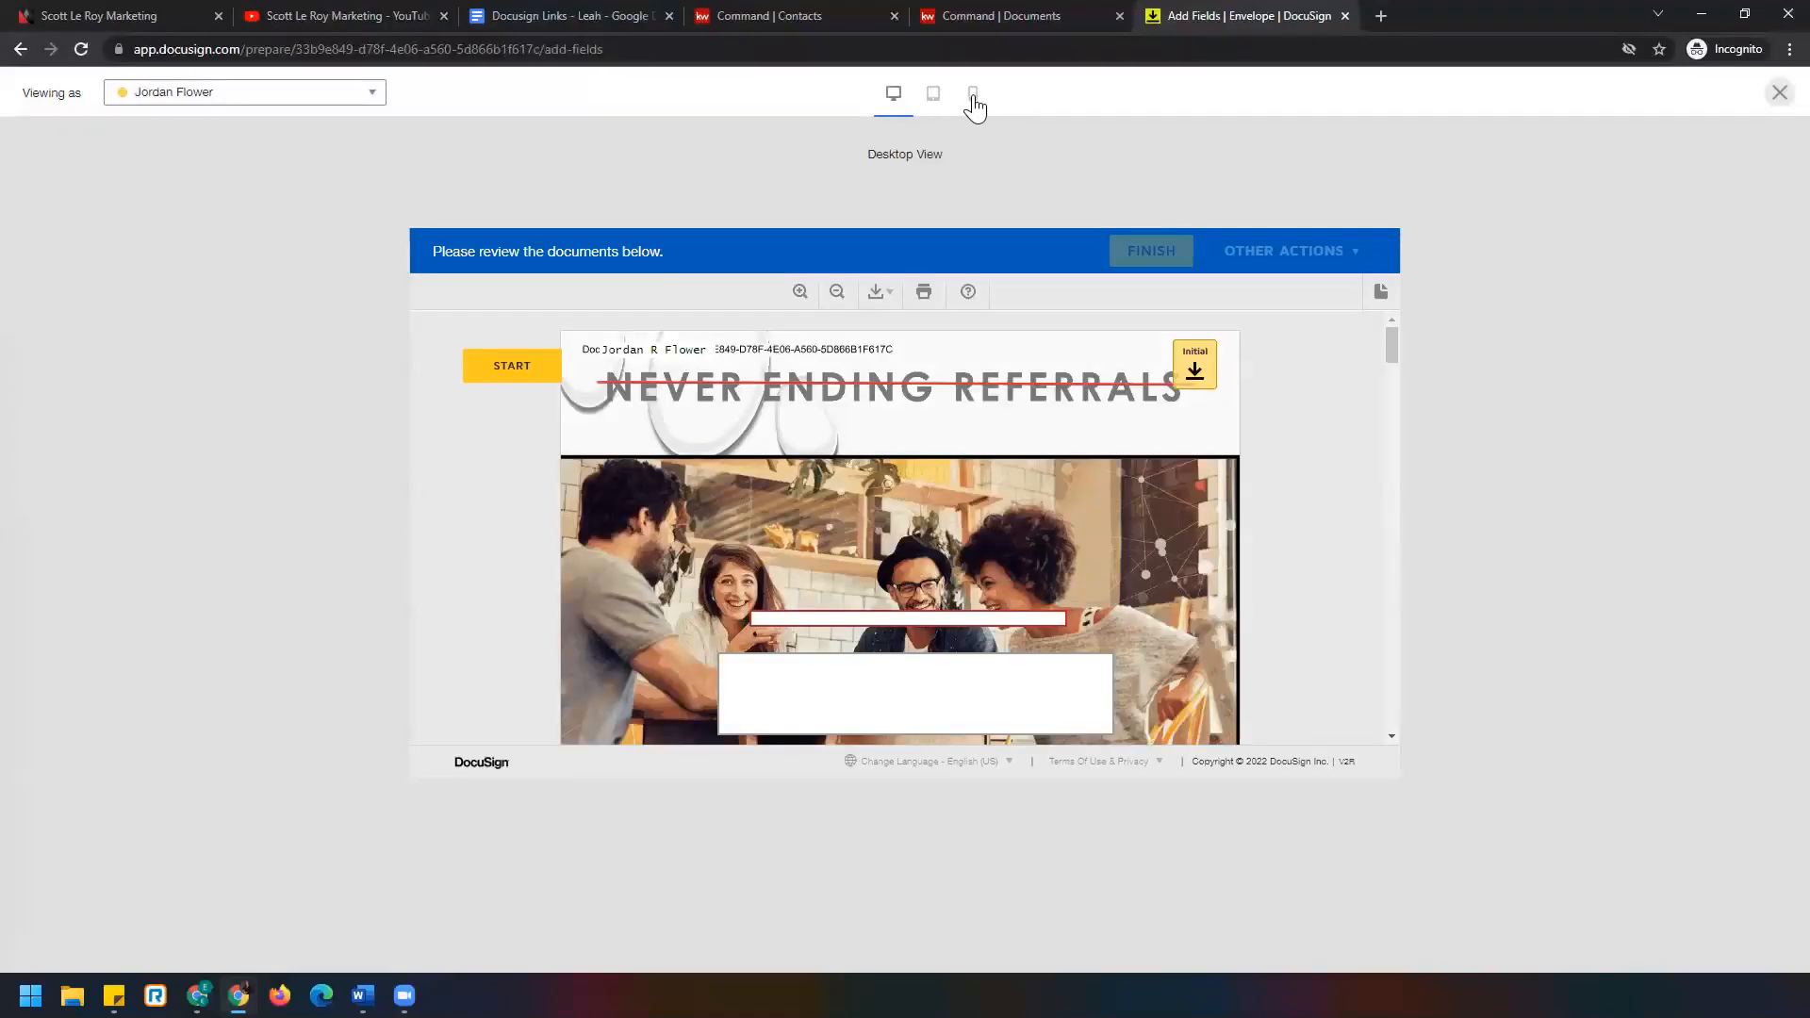
Preview the envelope in phone layout, start signing and add one initial, then return to desktop layout.
left_click(973, 104)
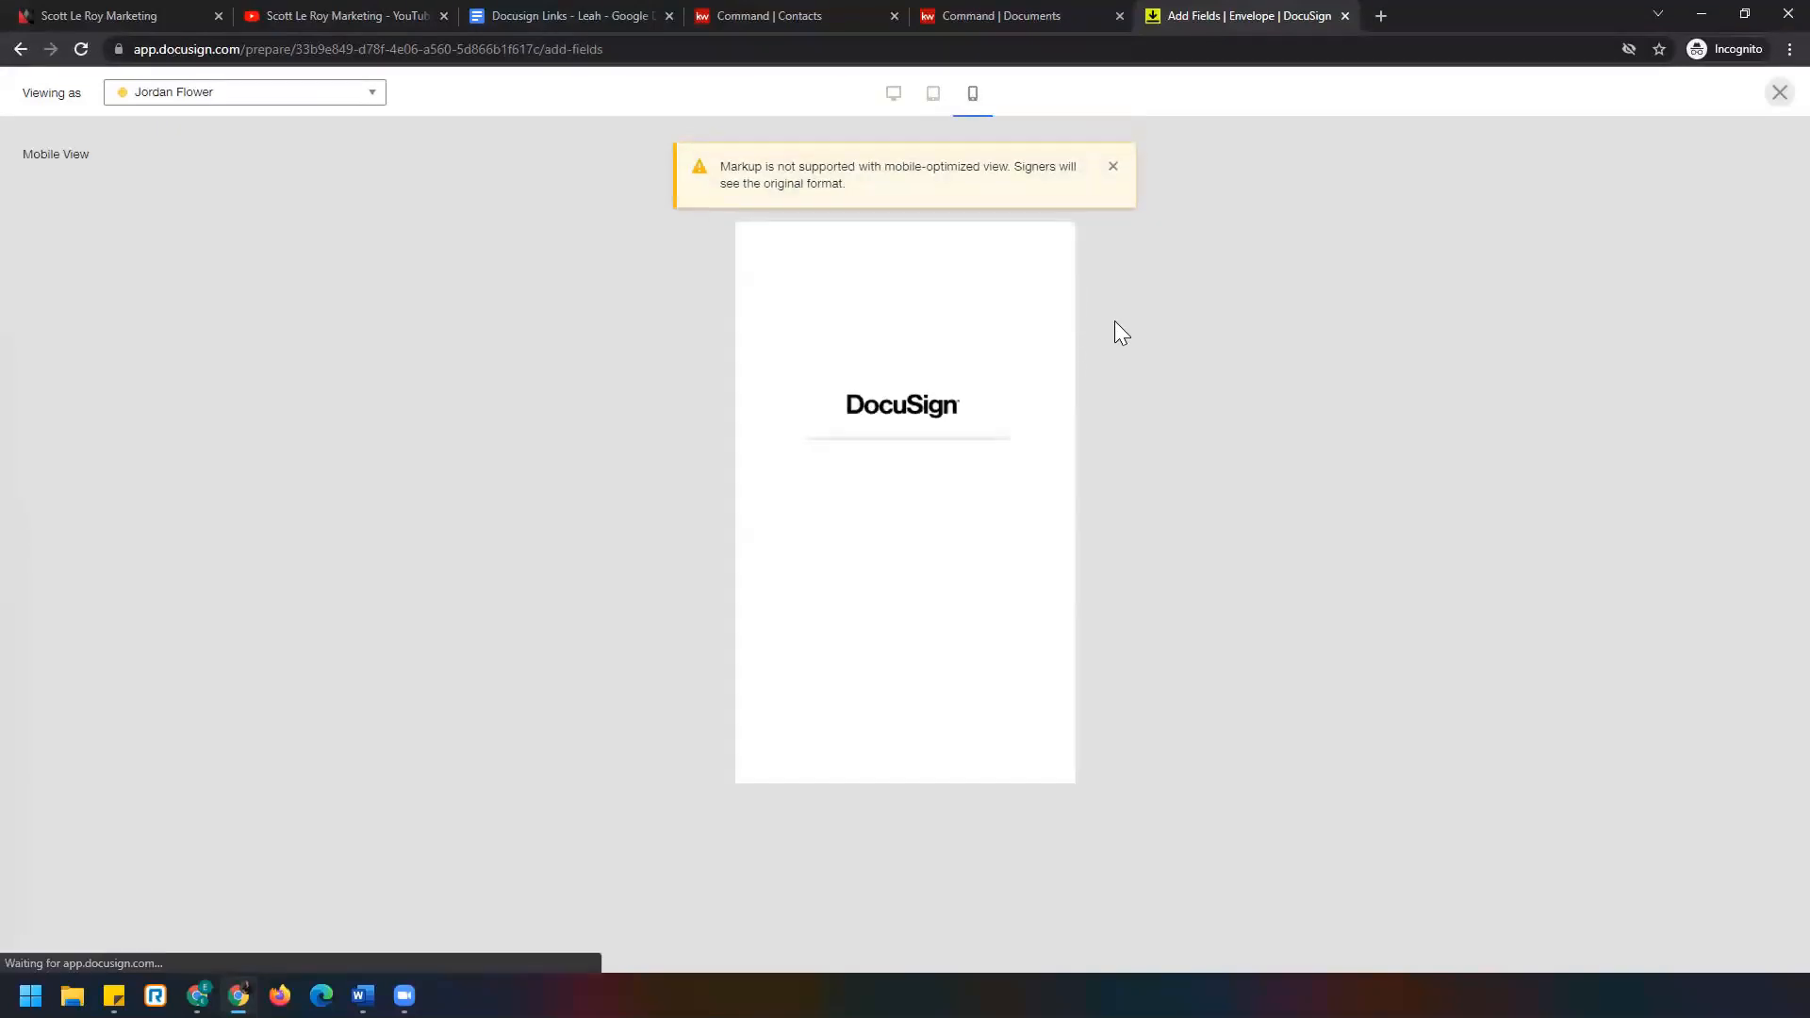
left_click(1111, 166)
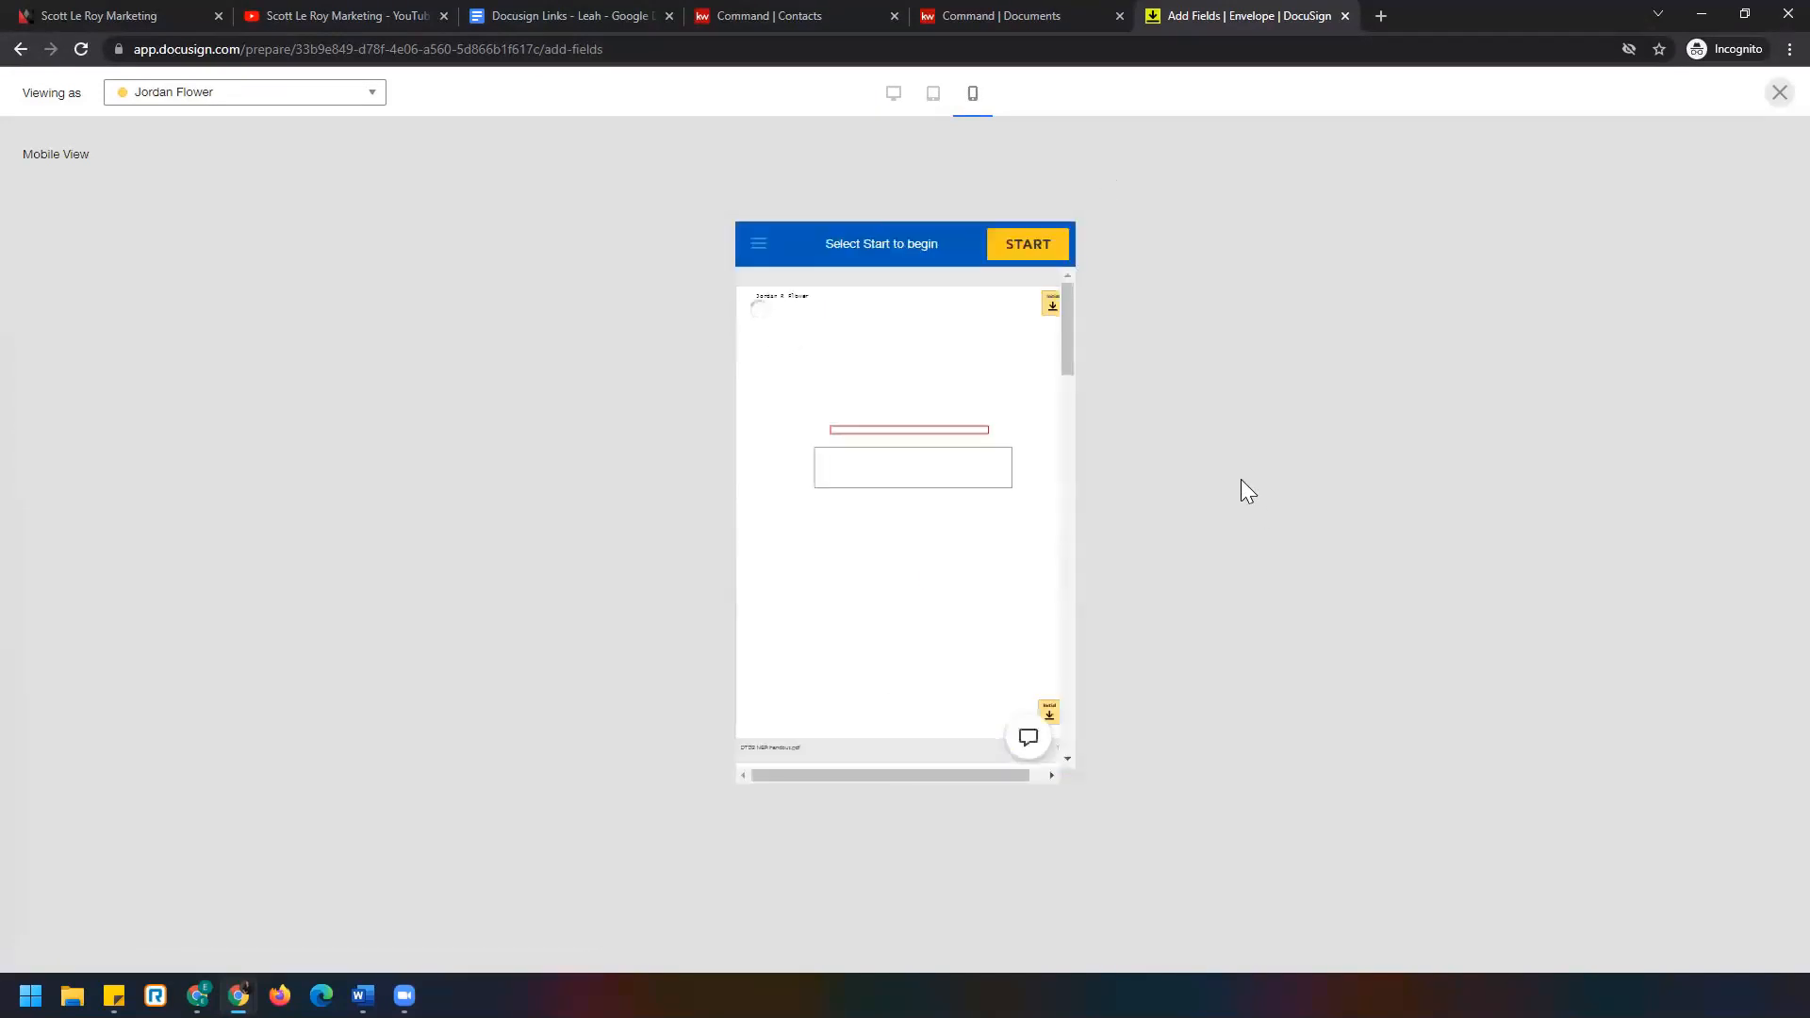
left_click(1057, 247)
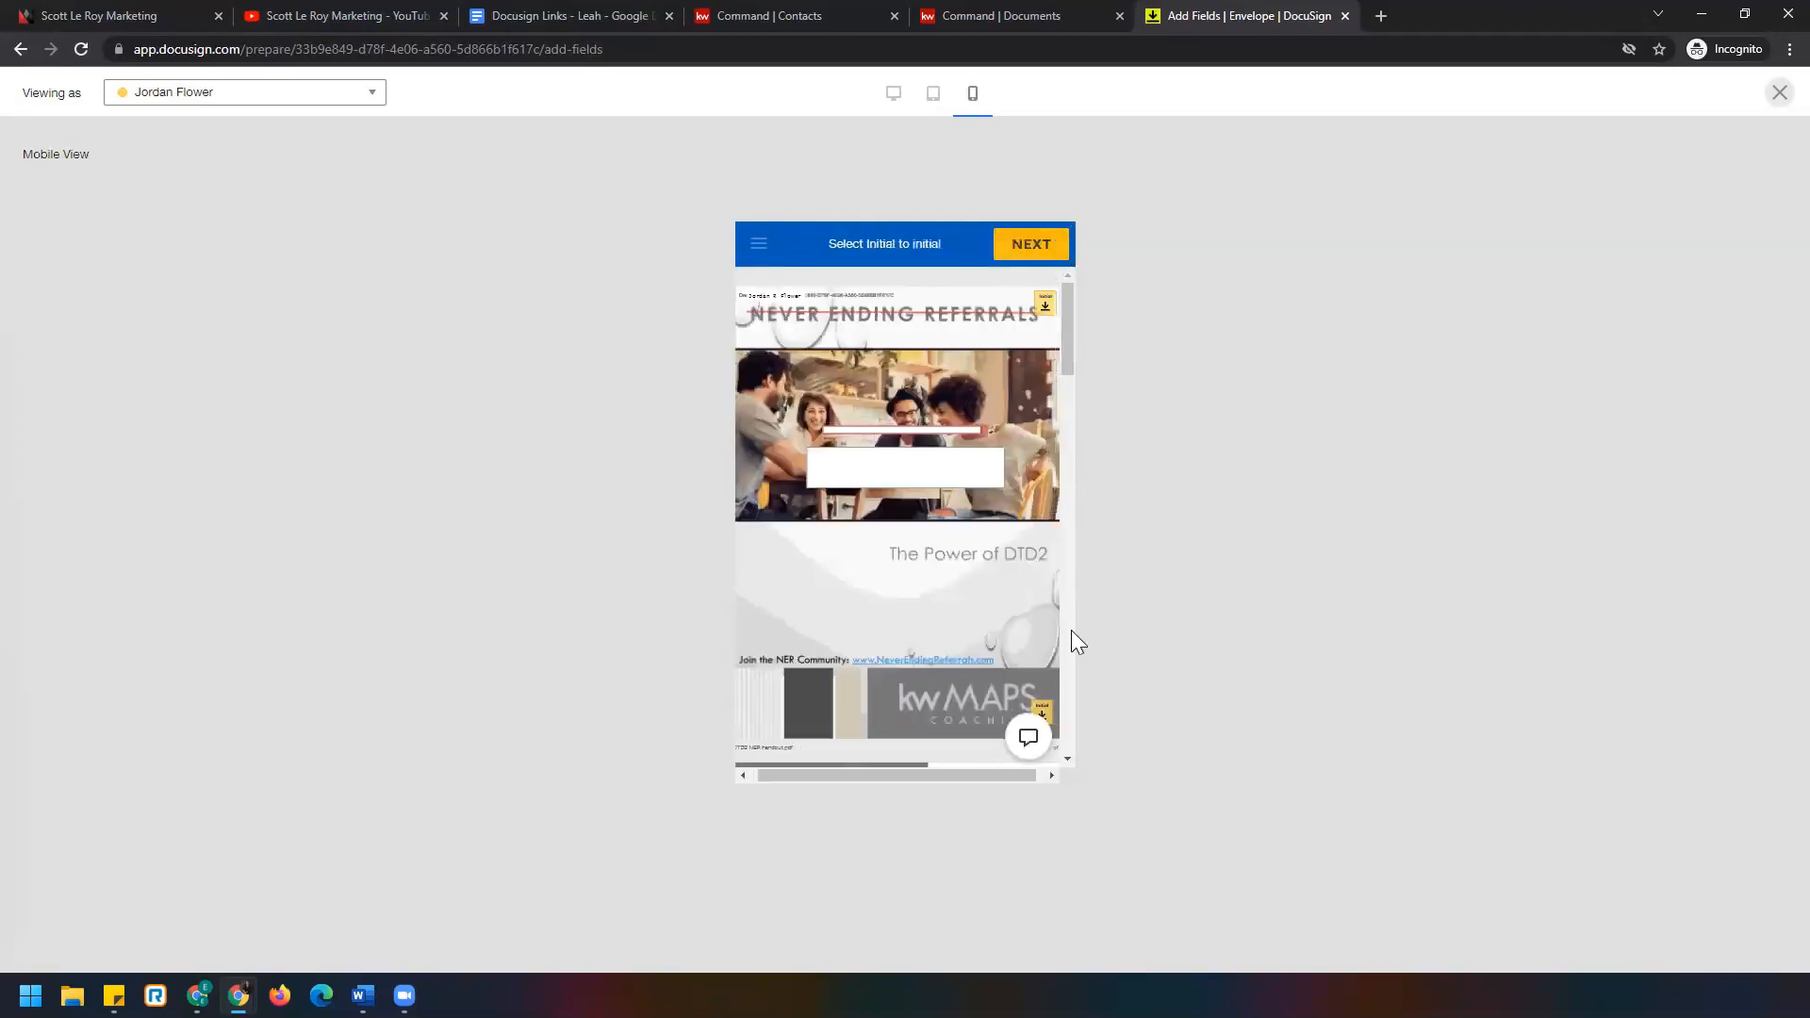
left_click(1037, 301)
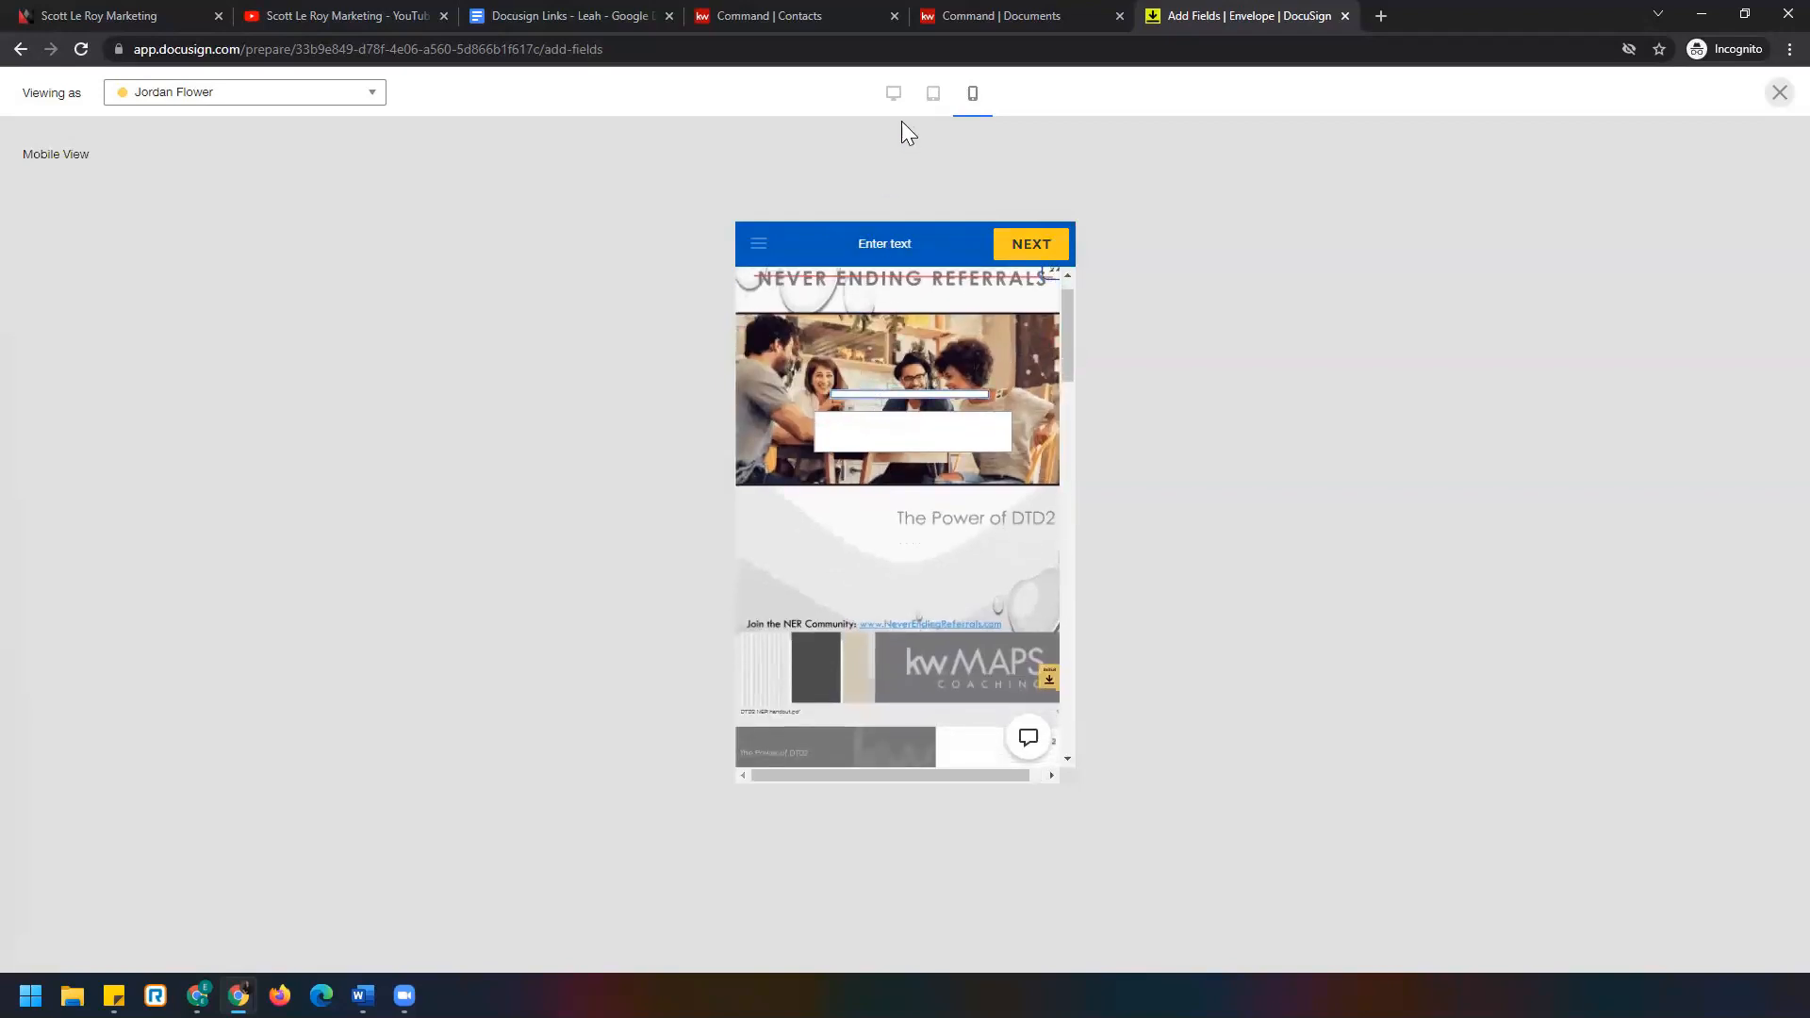
left_click(893, 93)
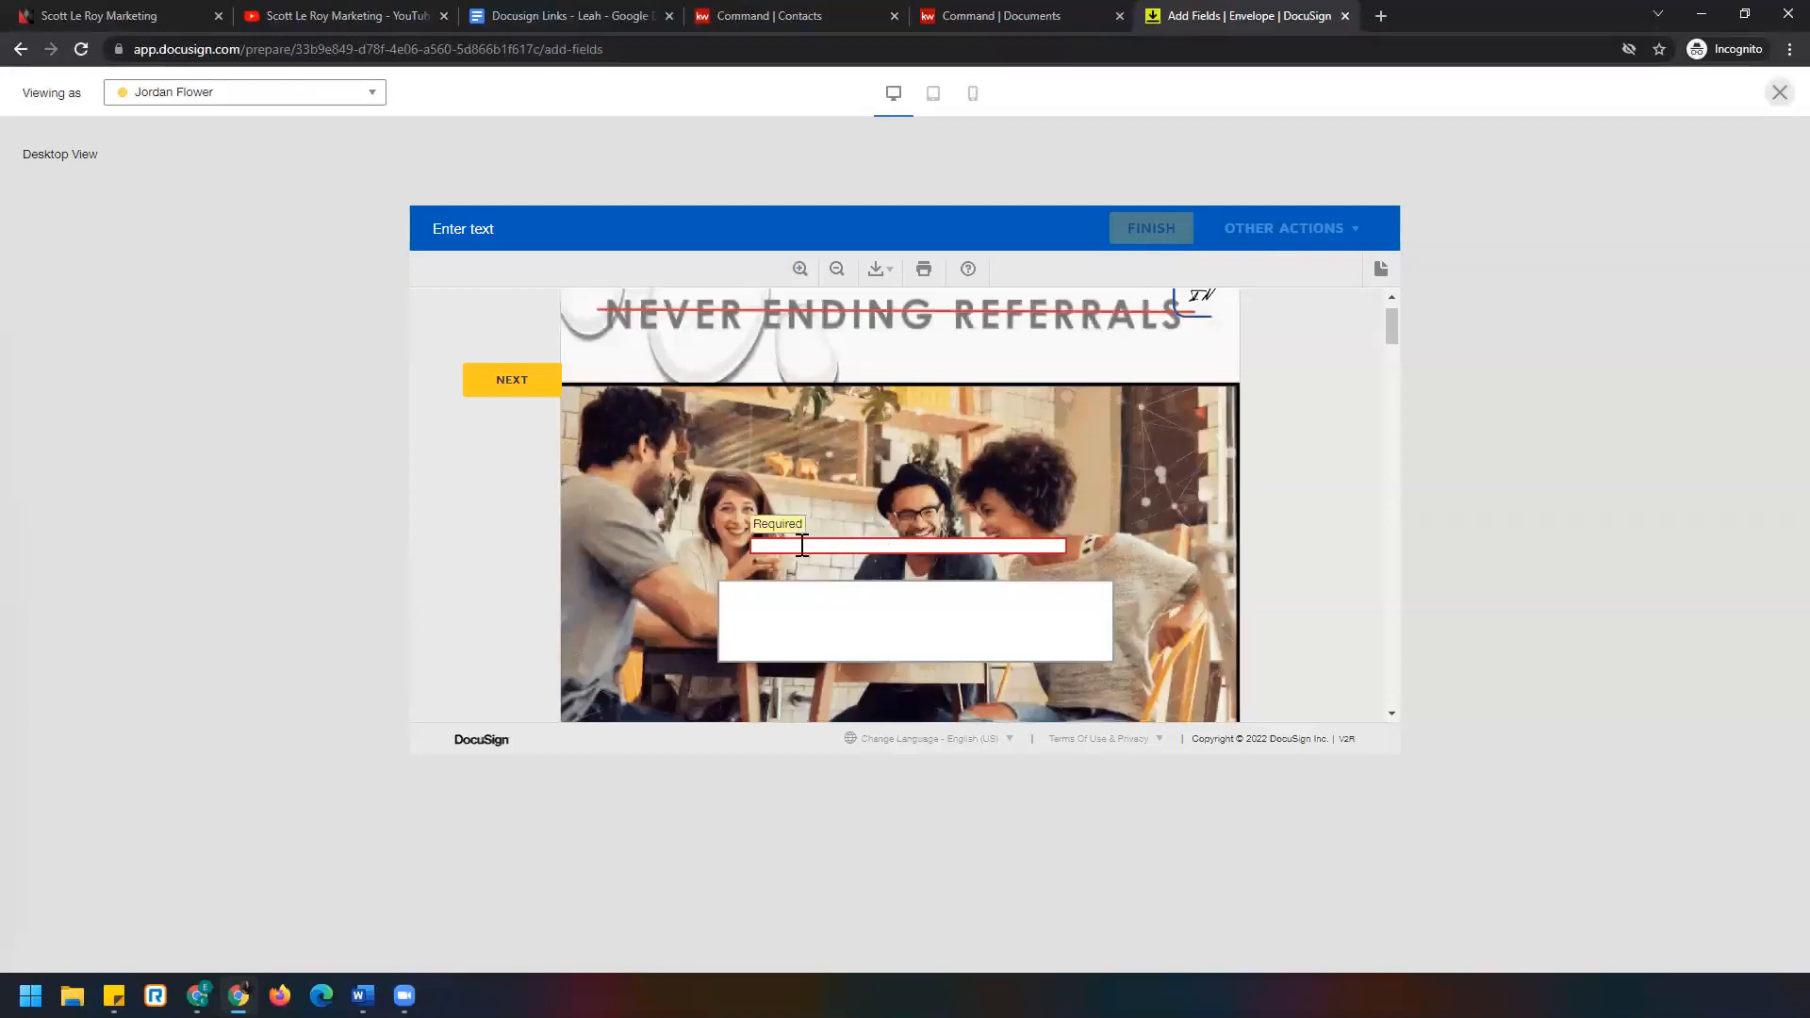
Type 'yhihuj' into the required text box and advance to the next field.
left_click(915, 549)
type("yhihuj")
left_click(505, 386)
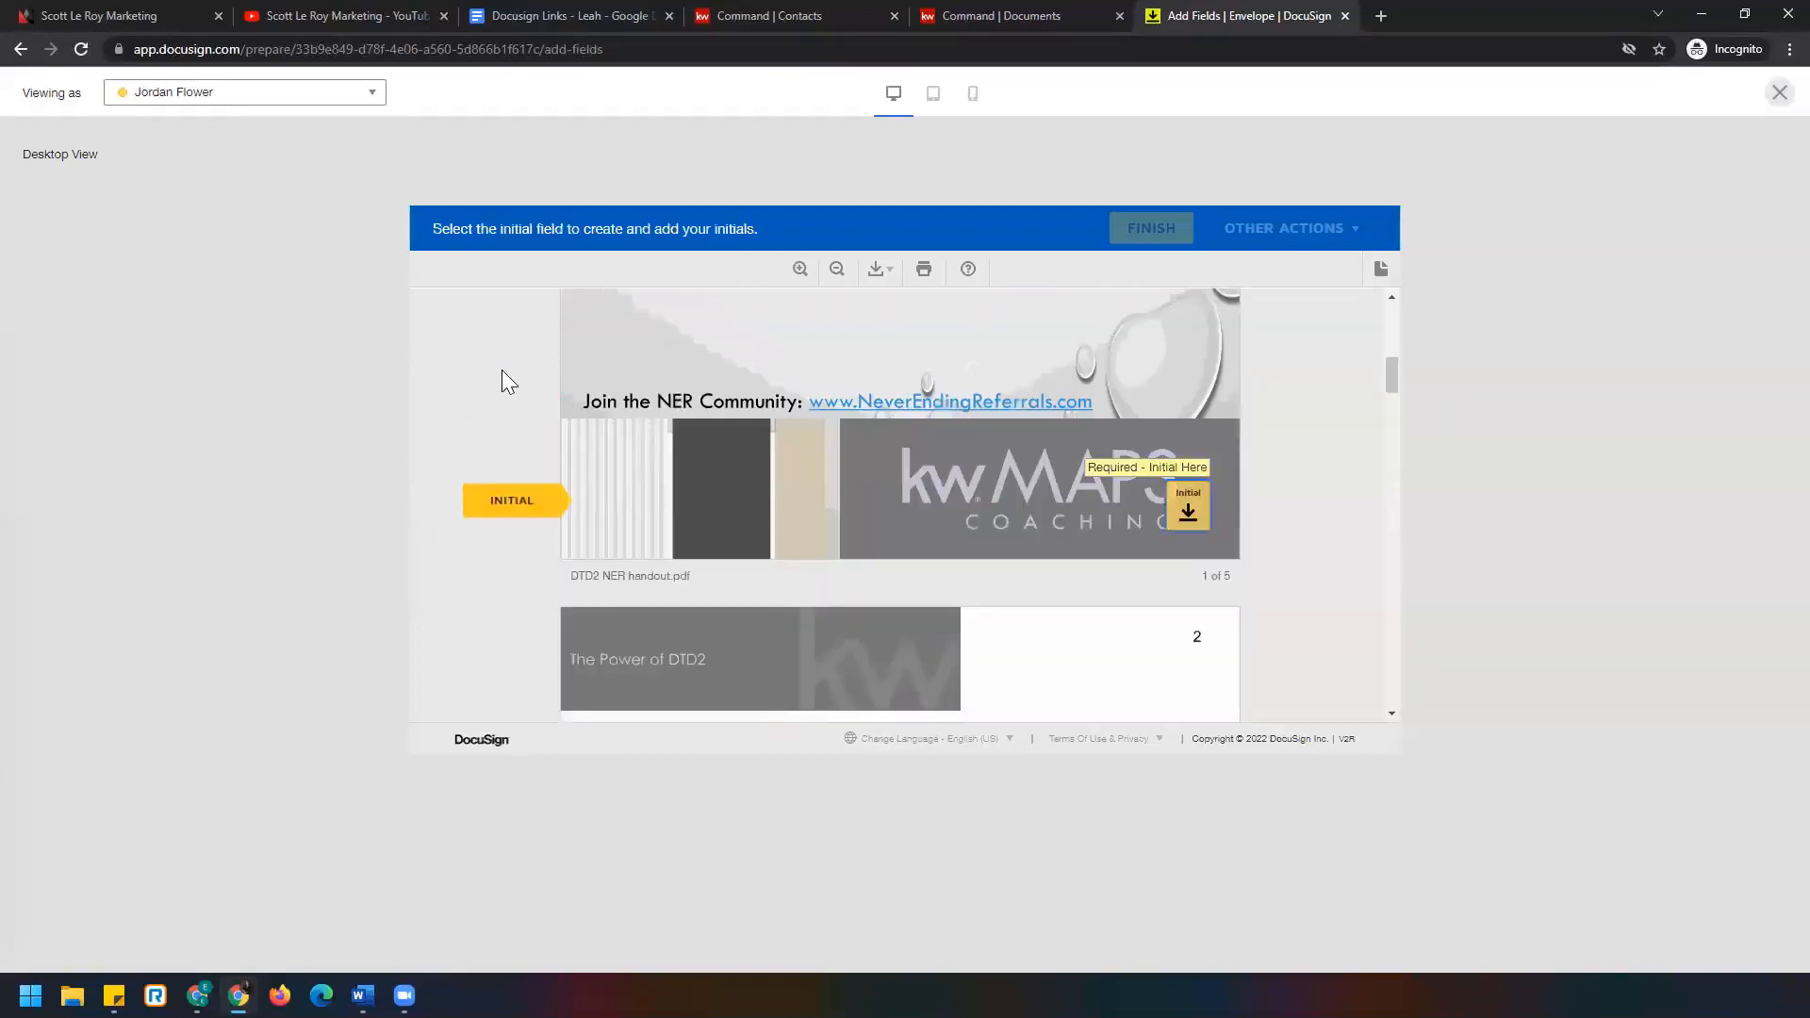
Initial pages 1 through 4 and sign both signature fields on page 5.
left_click(1190, 509)
left_click(1188, 517)
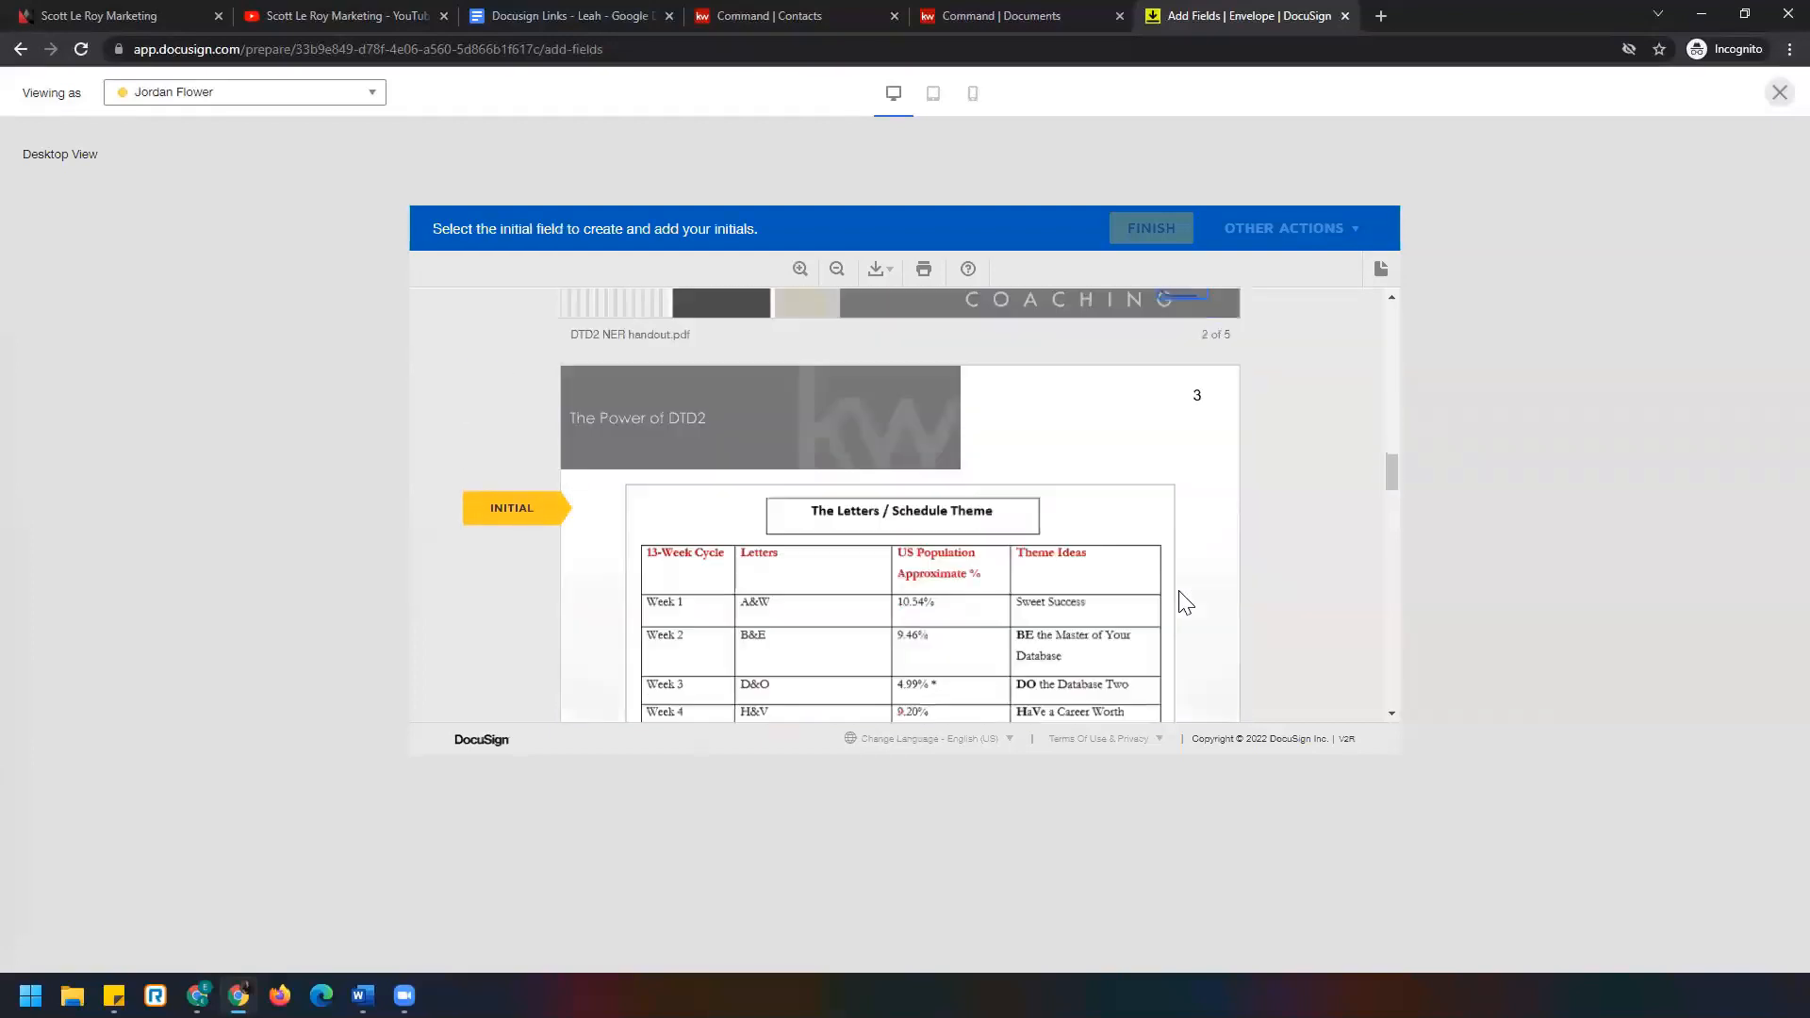
left_click(1176, 517)
left_click(1194, 517)
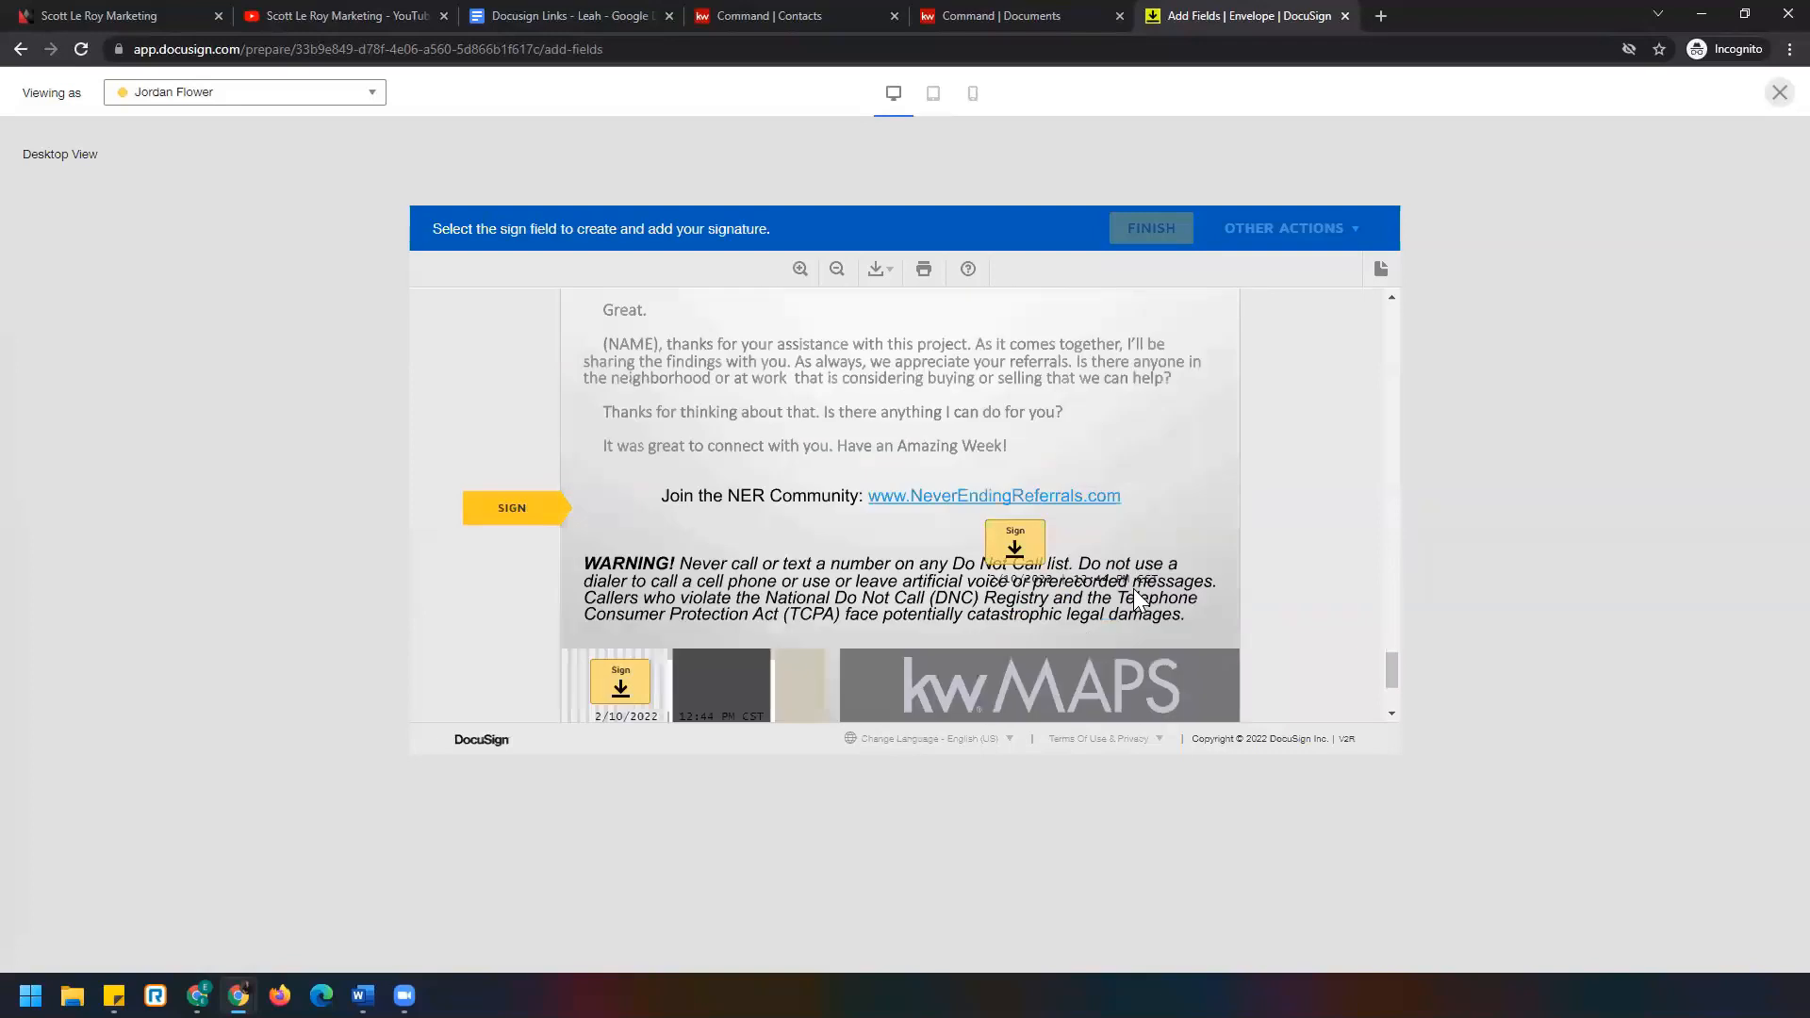
left_click(1015, 509)
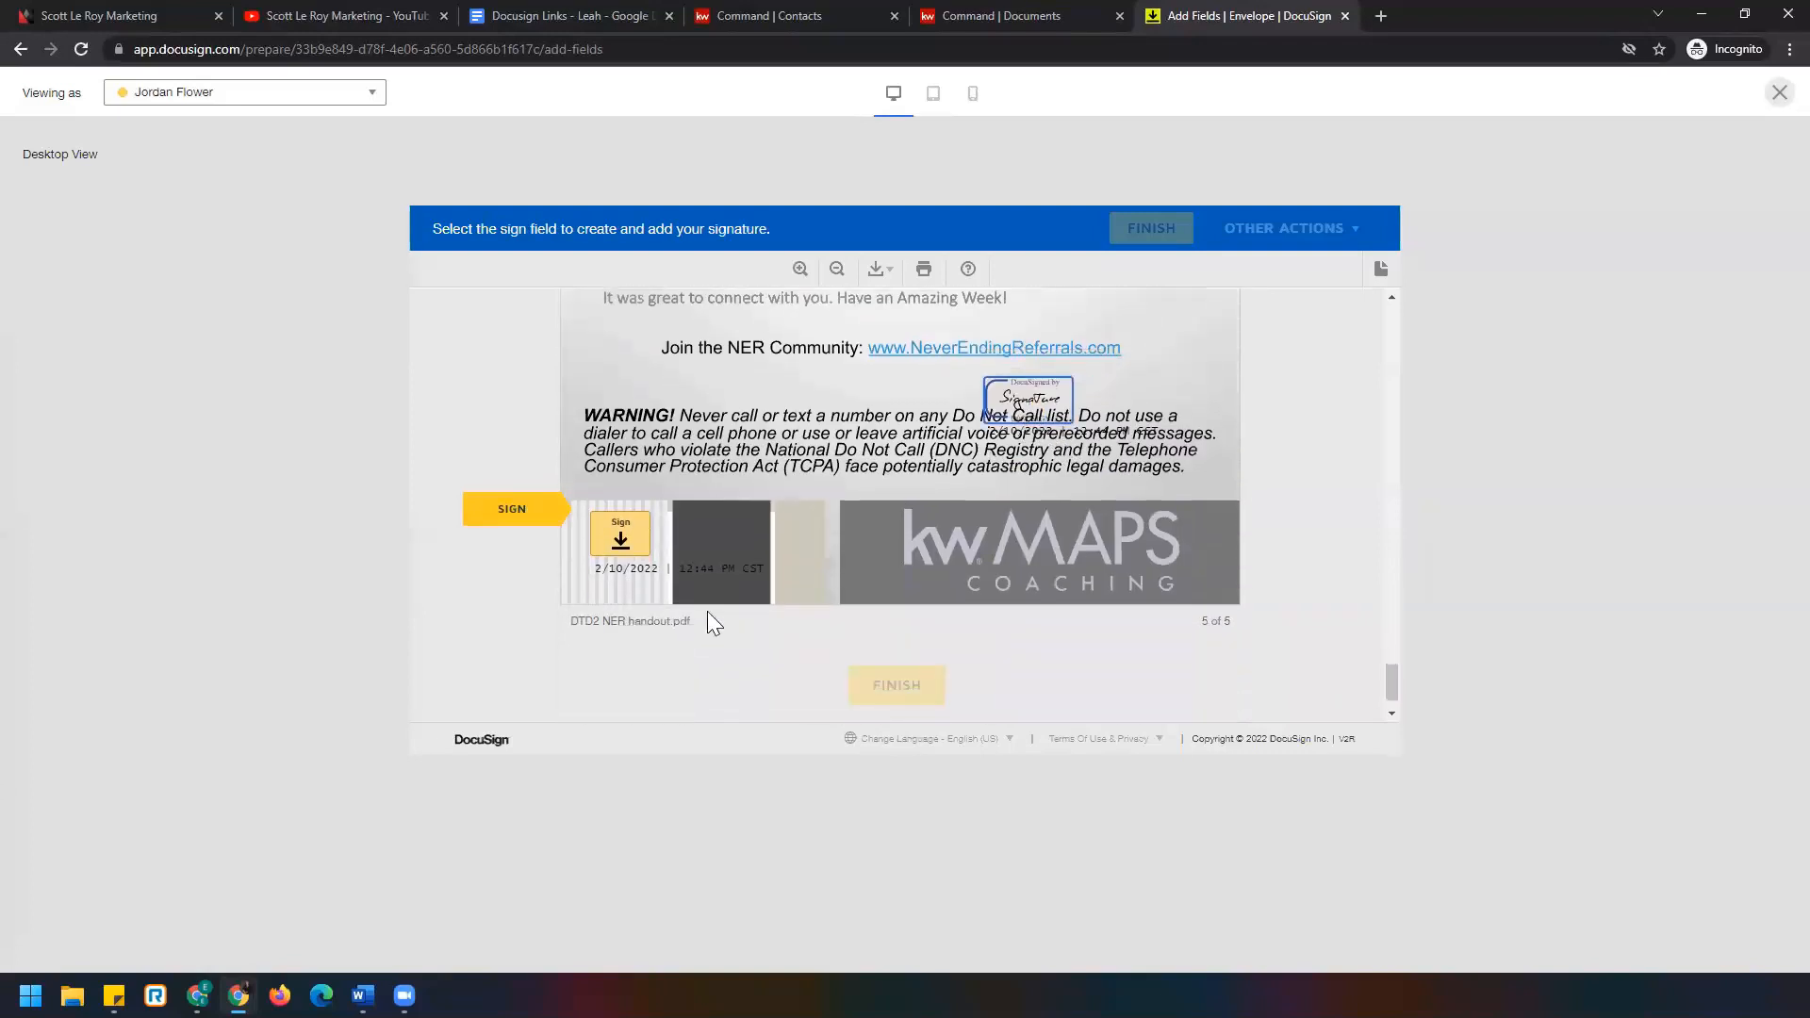
left_click(620, 513)
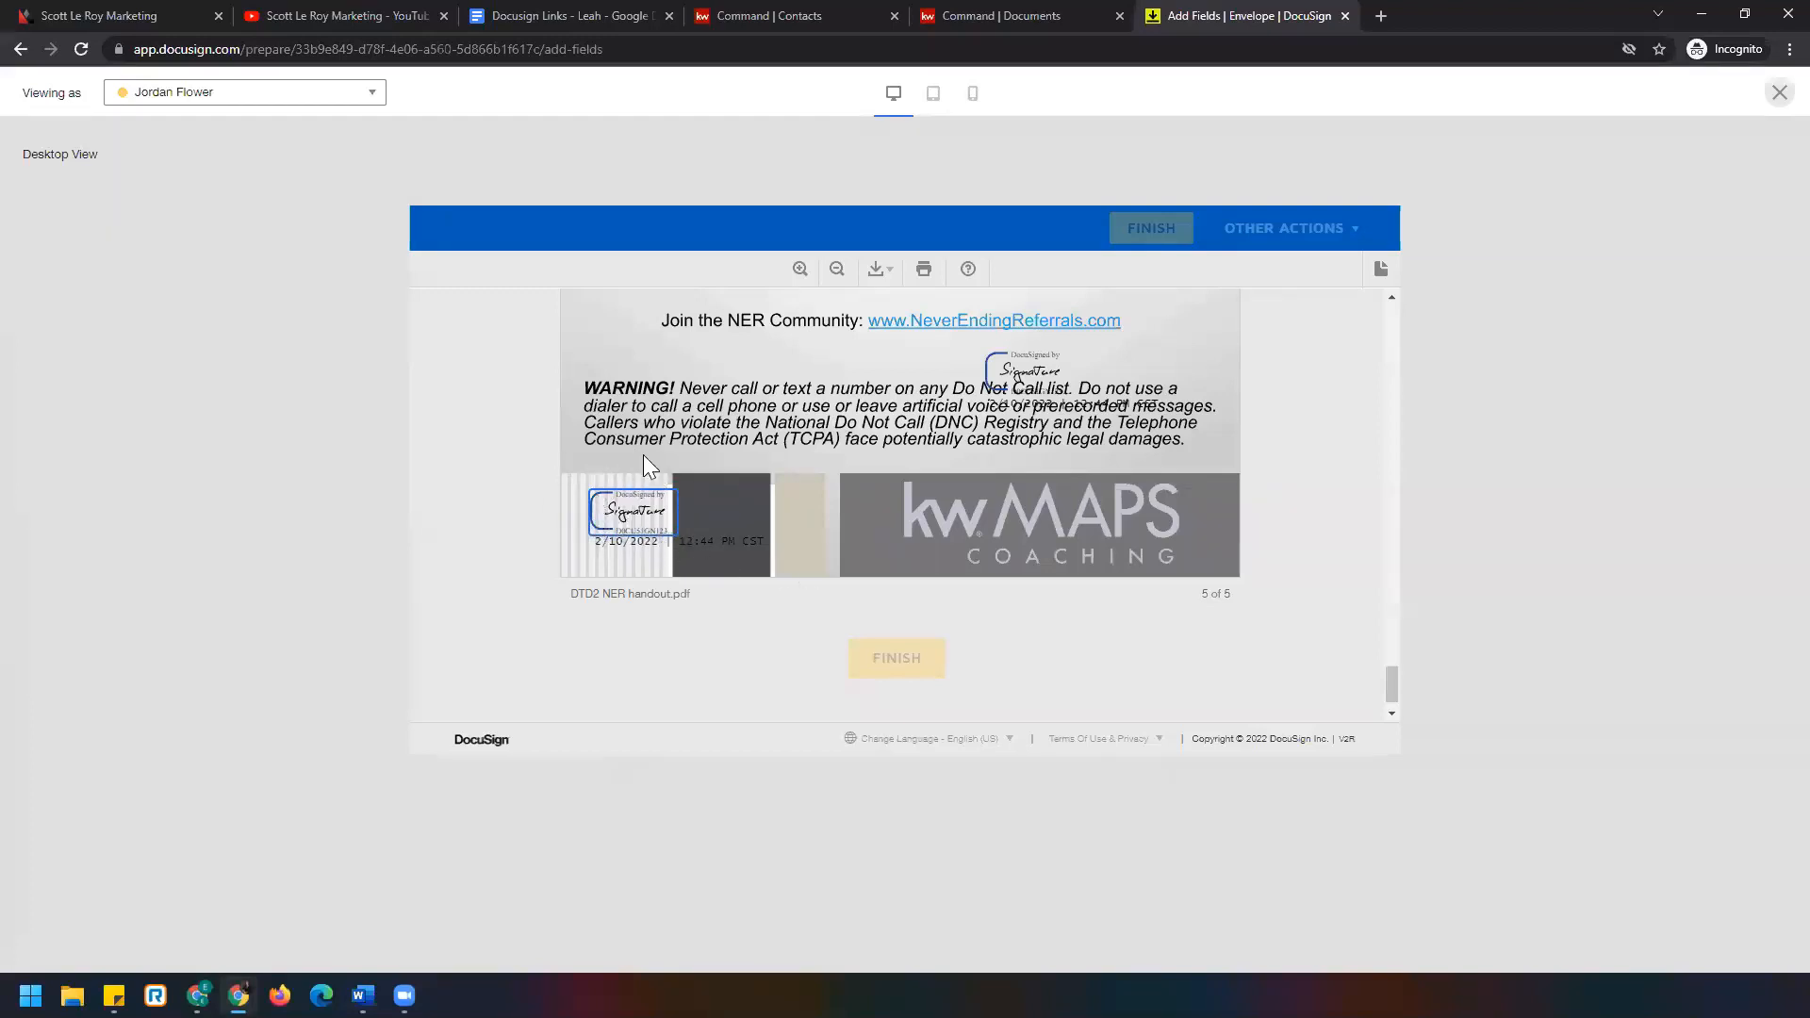
Close the recipient preview and send the Please DocuSign envelope.
left_click(1778, 95)
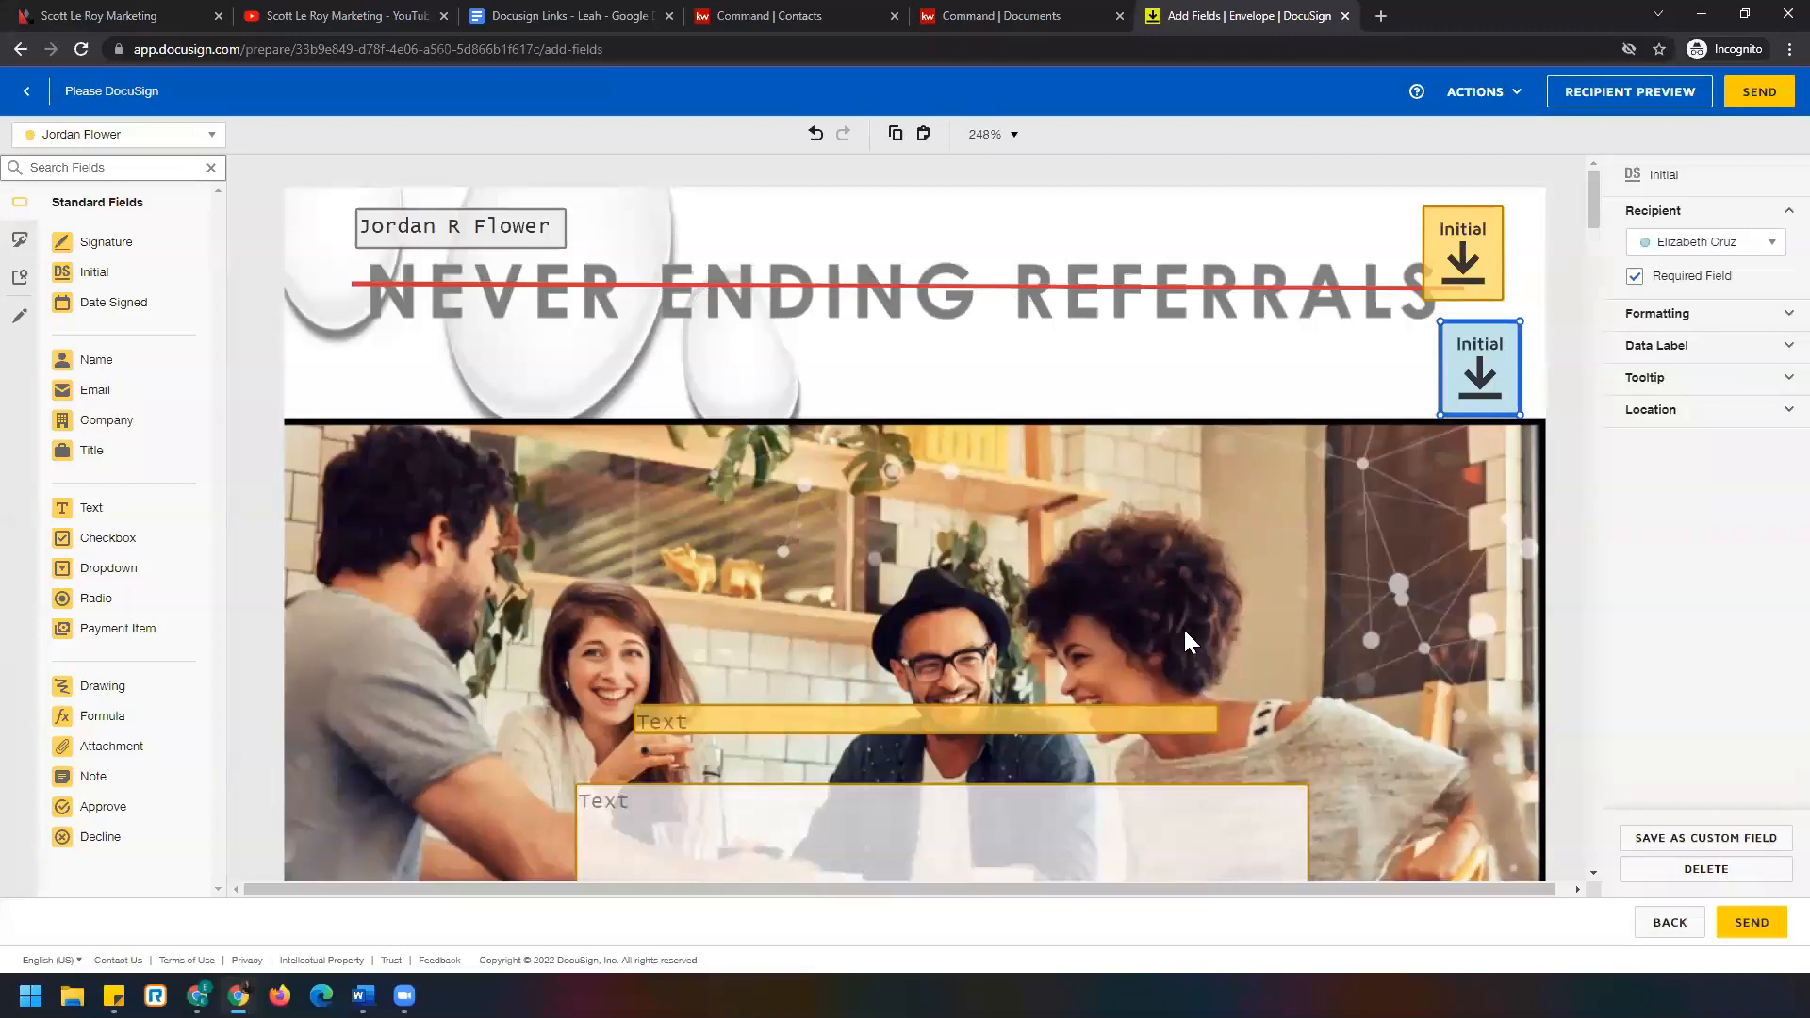
left_click(1751, 99)
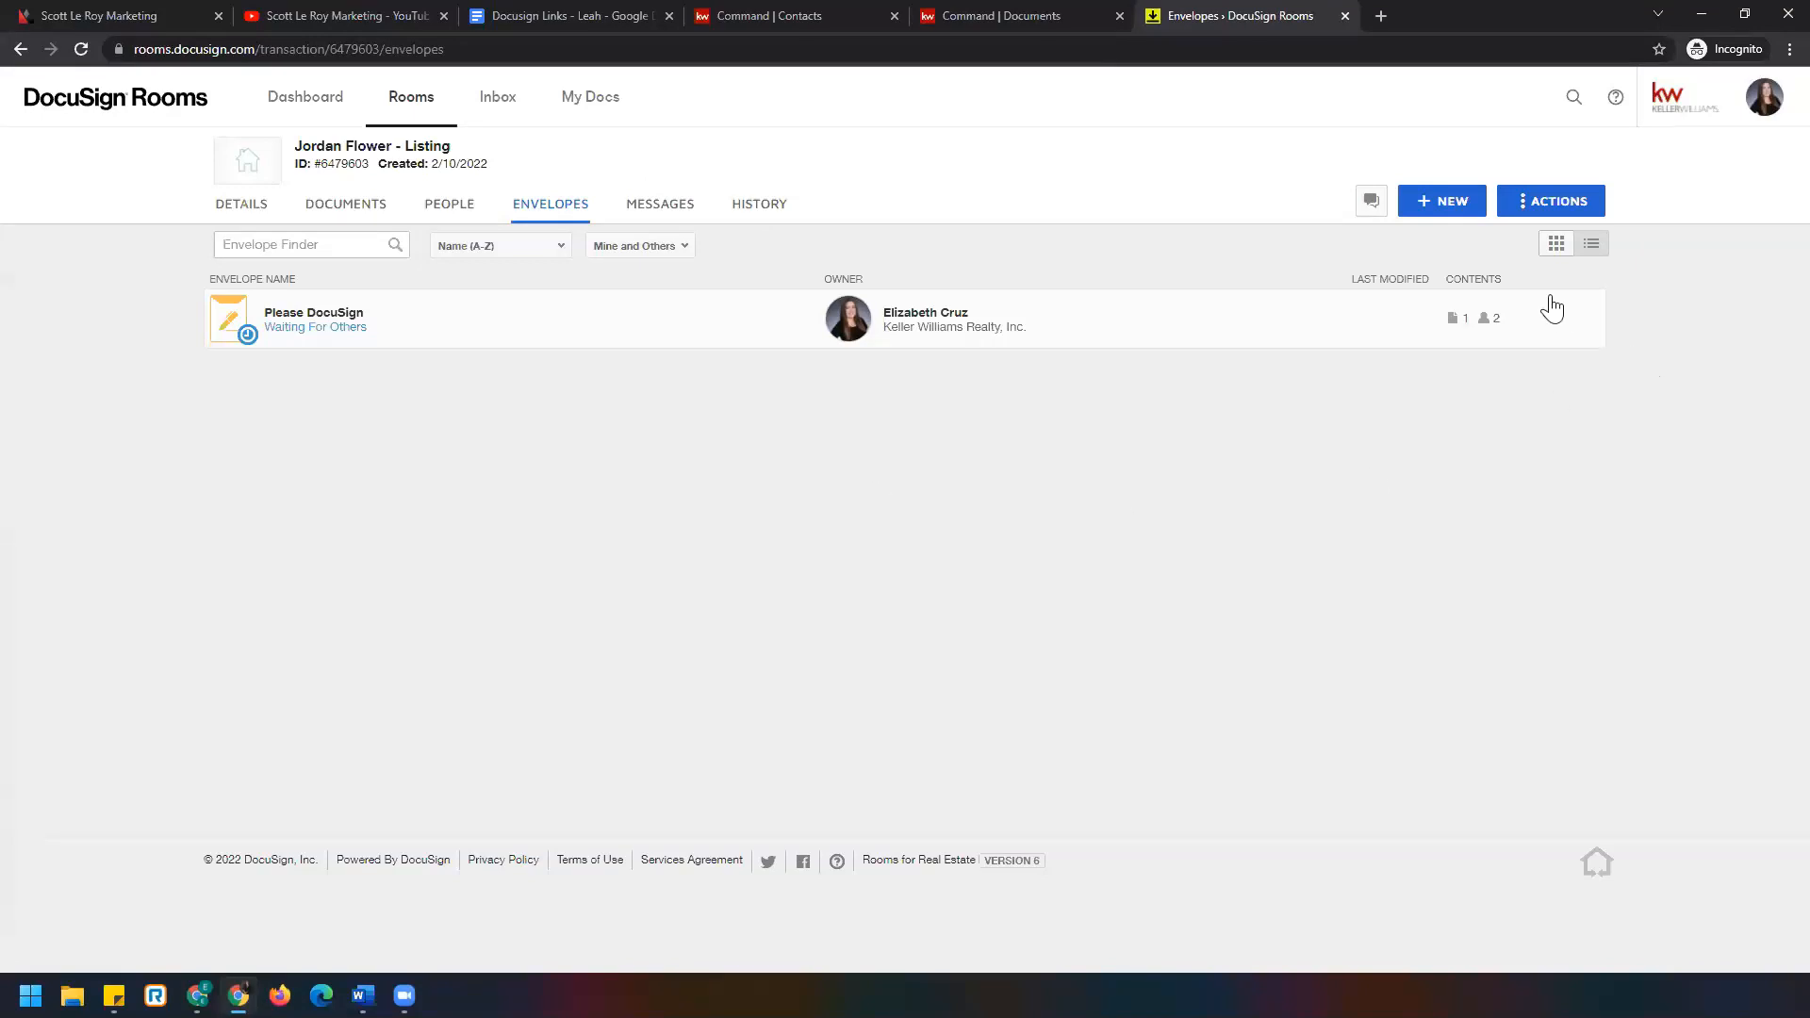
Show the room's envelopes in grid view and open the Please DocuSign envelope card.
left_click(1556, 246)
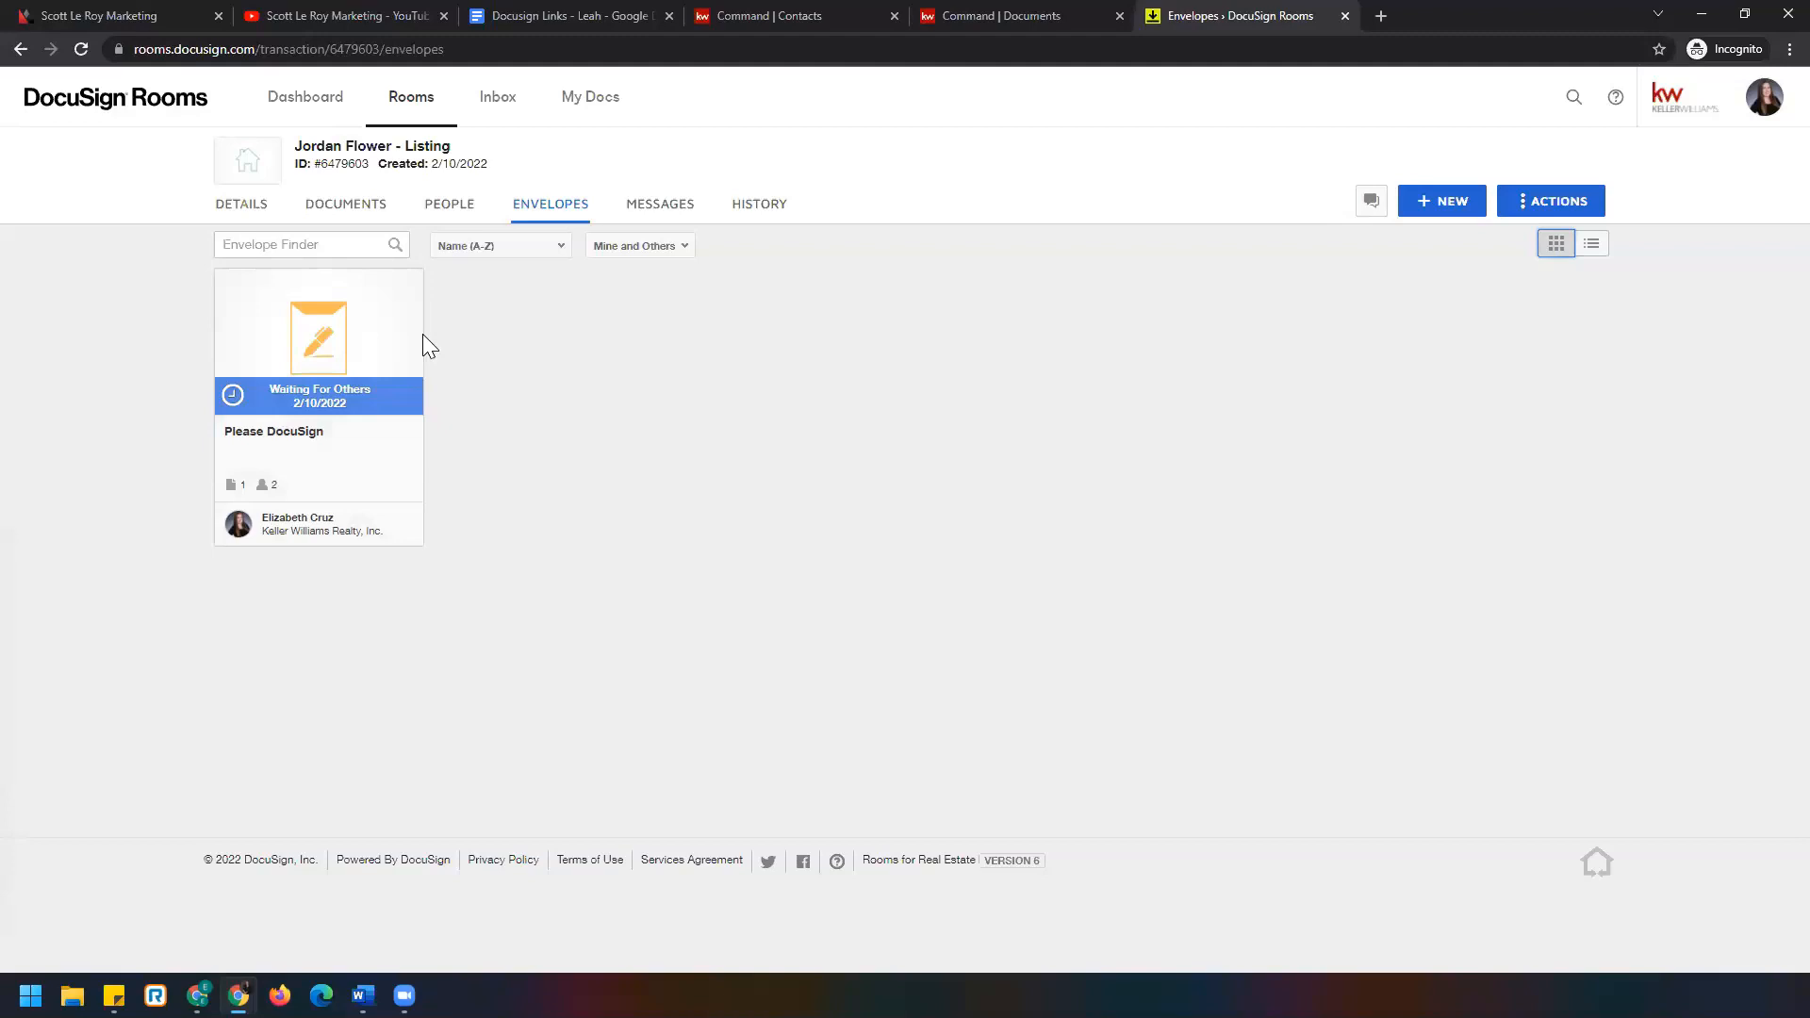
left_click(281, 341)
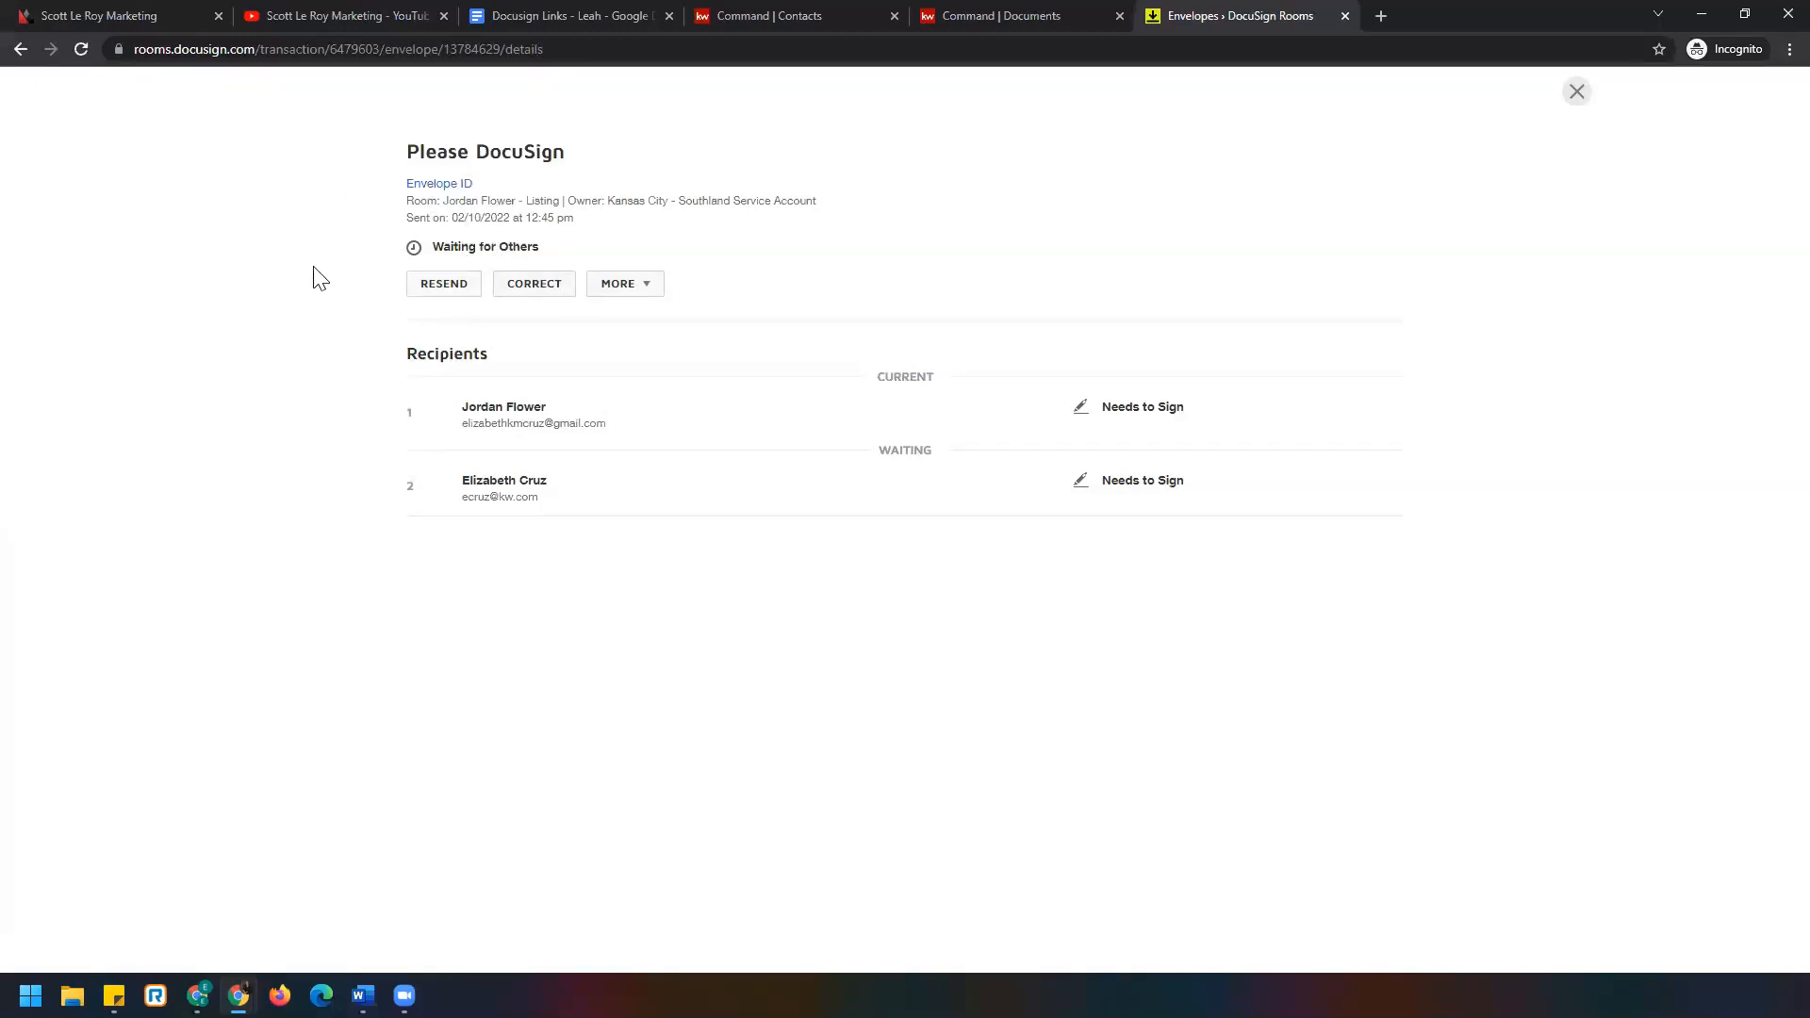
Close the Please DocuSign envelope details to get back to the envelope cards.
left_click(1576, 92)
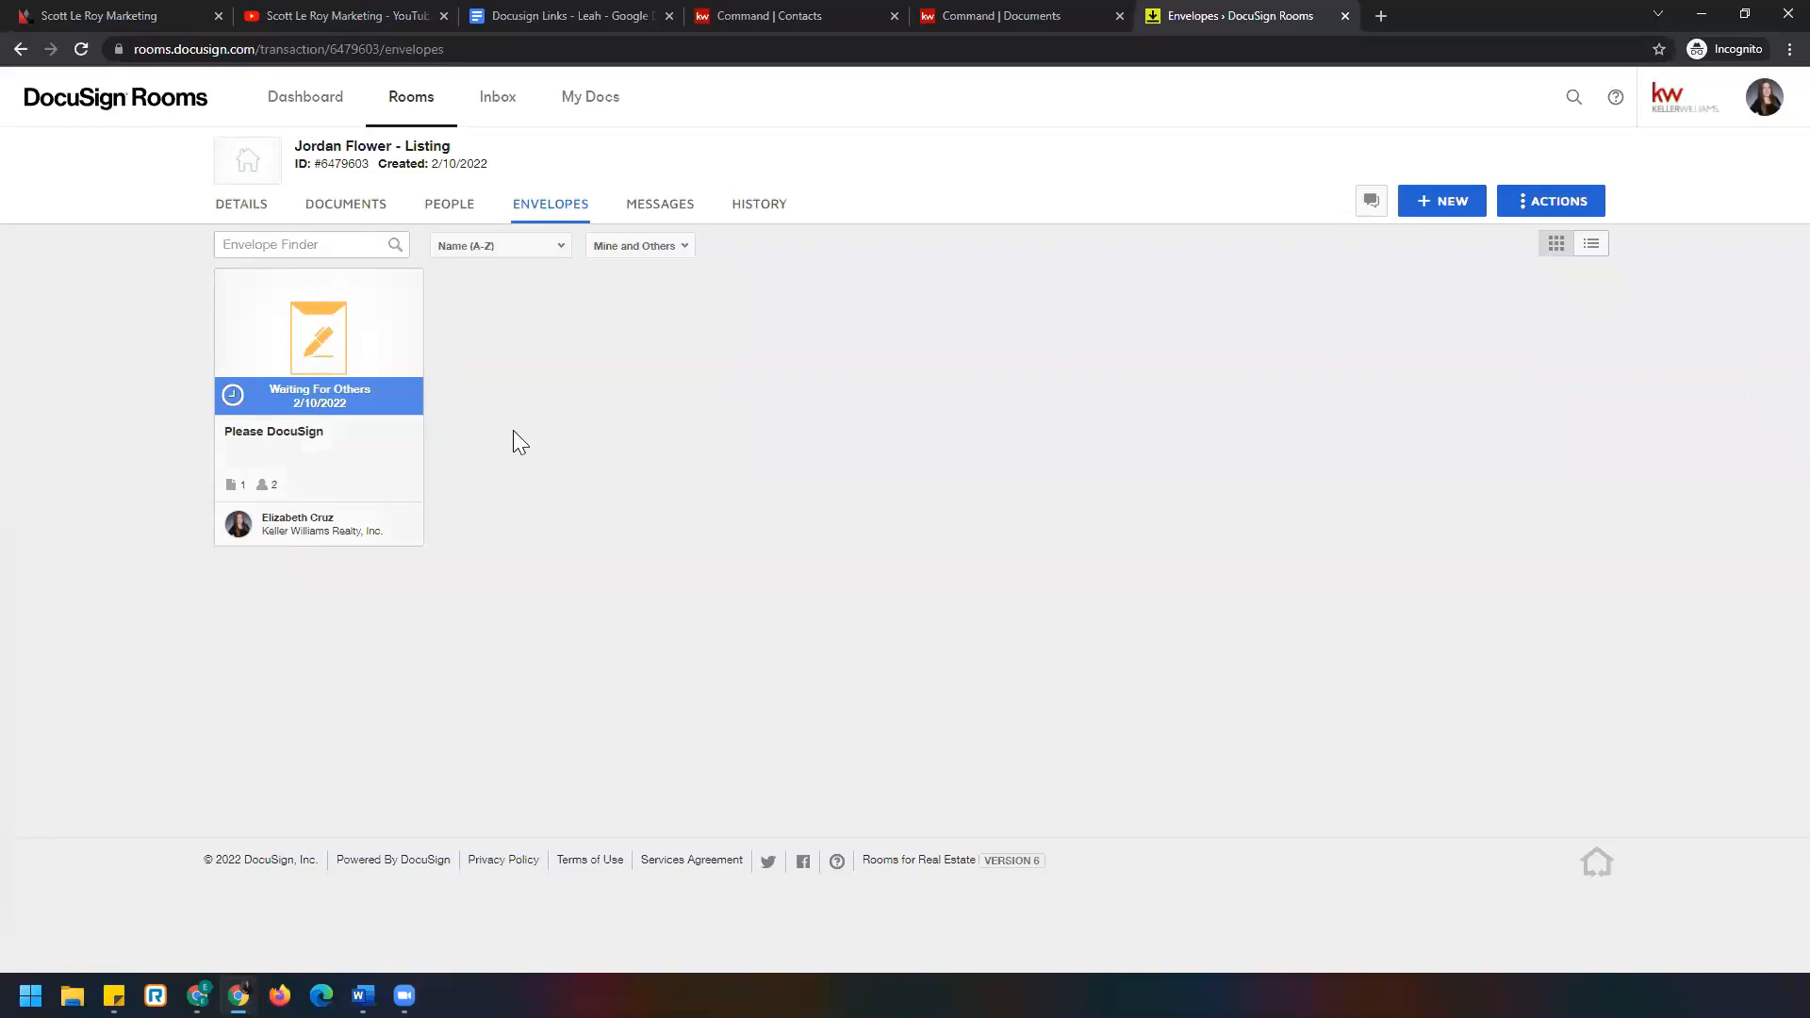
Open the room's documents, scroll through the DTD2 NER handout, then close the viewer.
left_click(354, 213)
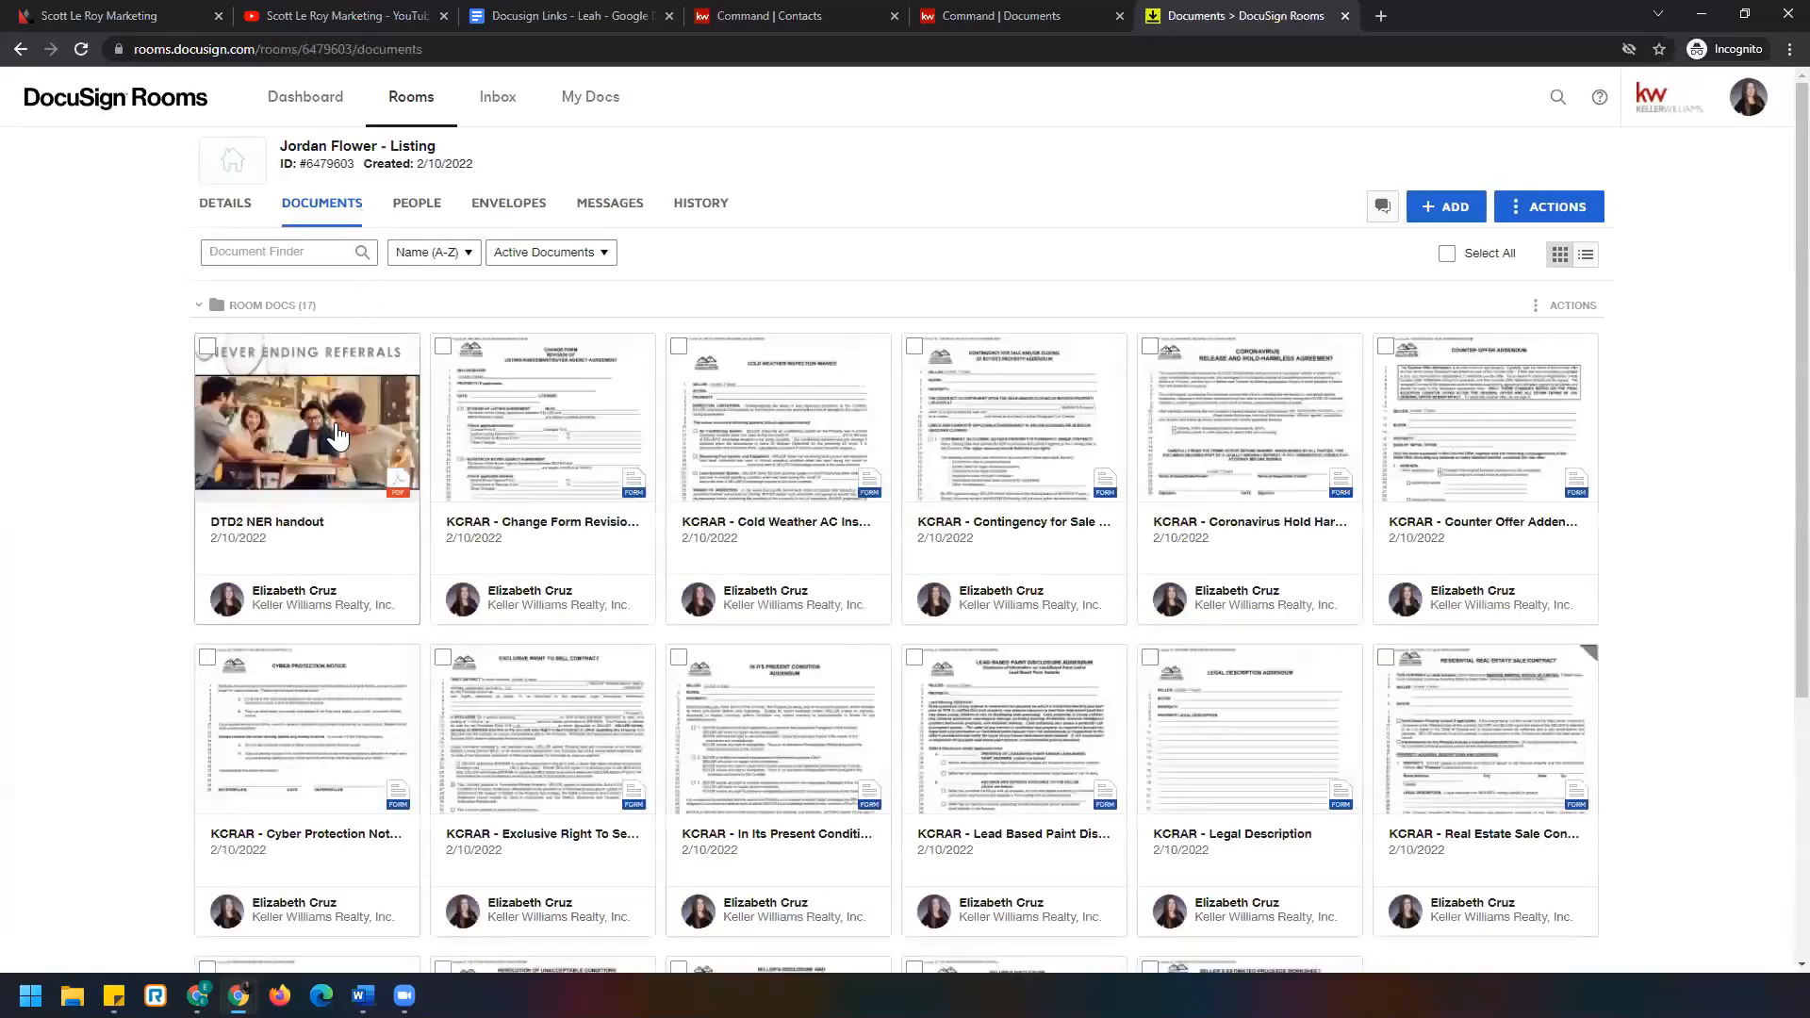
left_click(337, 435)
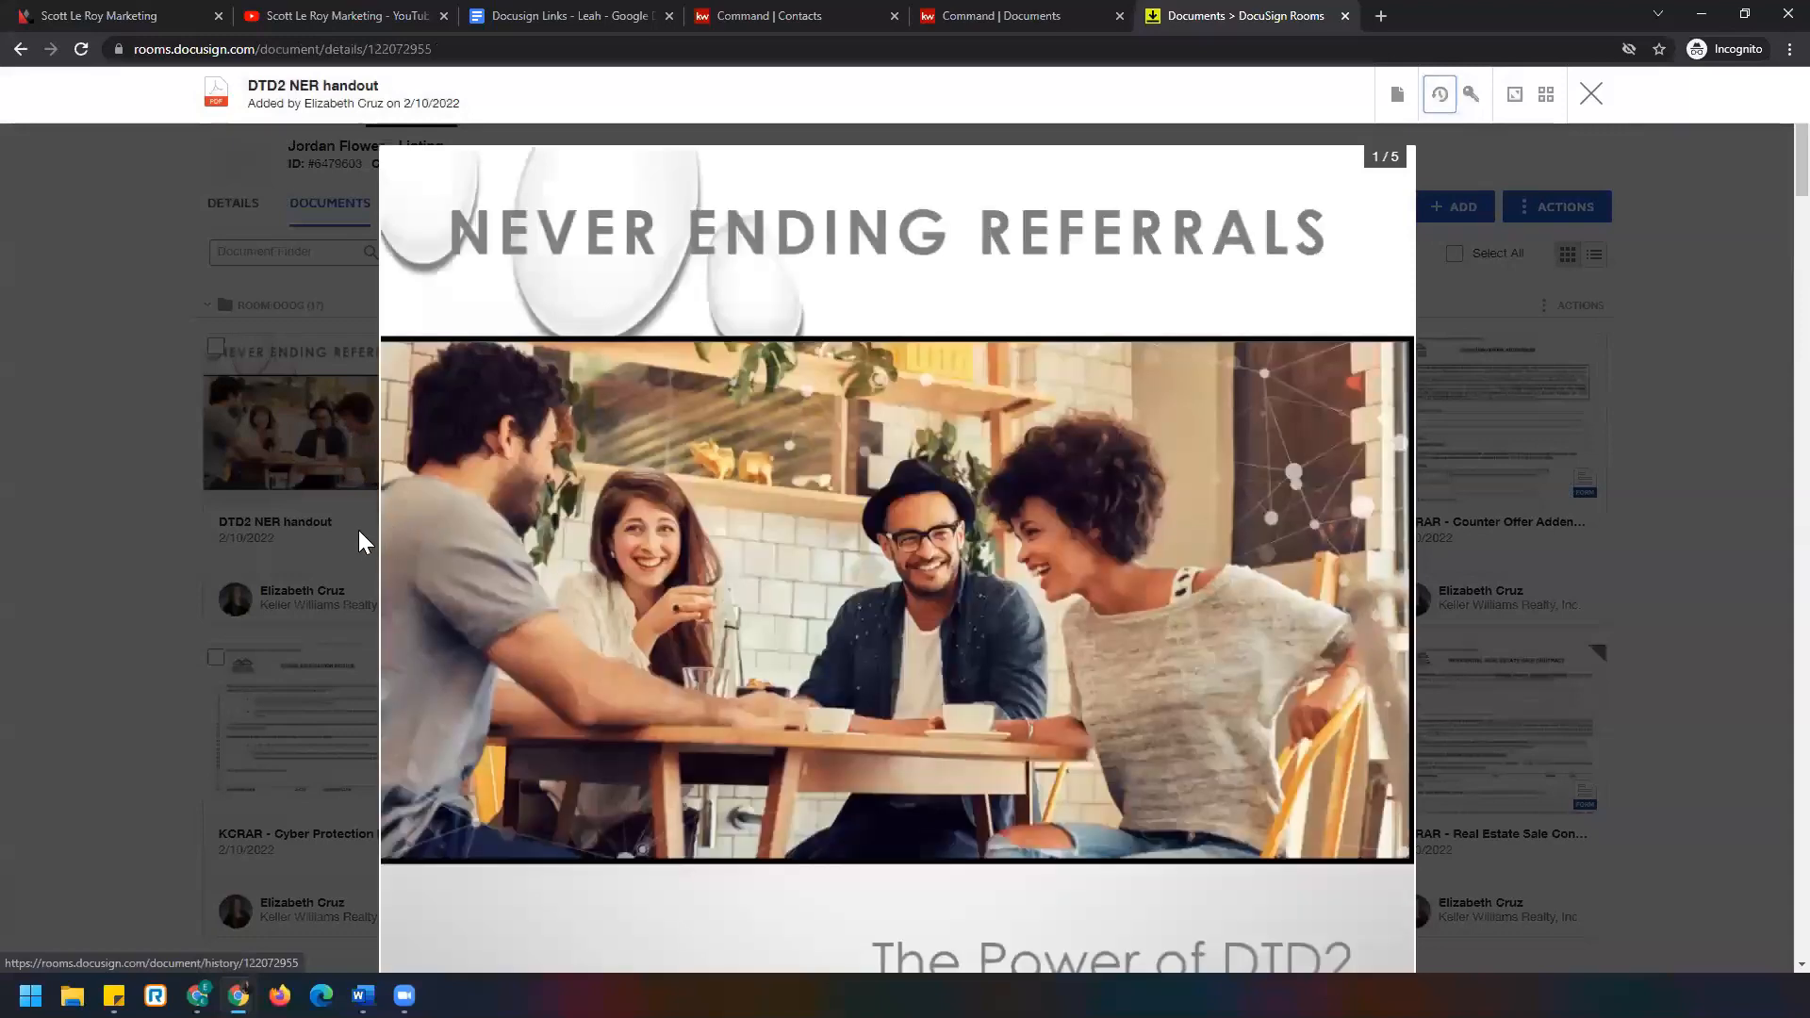
scroll(1218, 715, "down", 4)
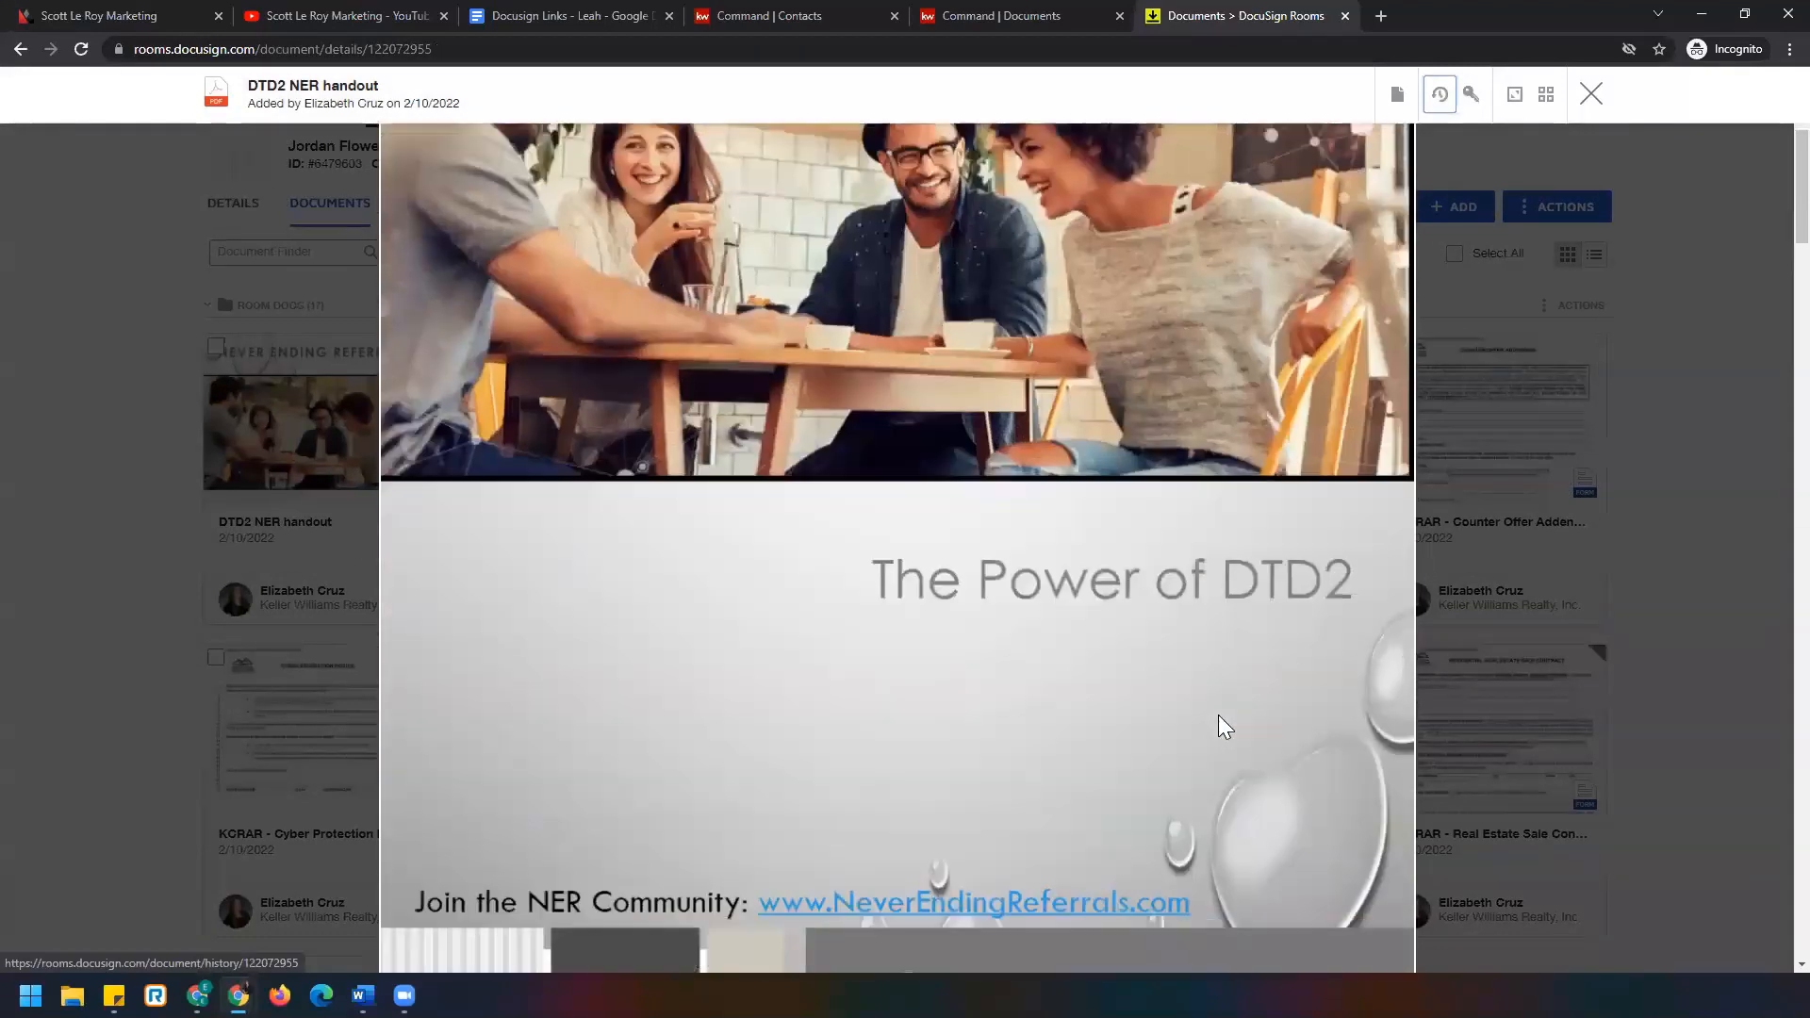
scroll(1218, 714, "down", 2)
scroll(1184, 746, "down", 3)
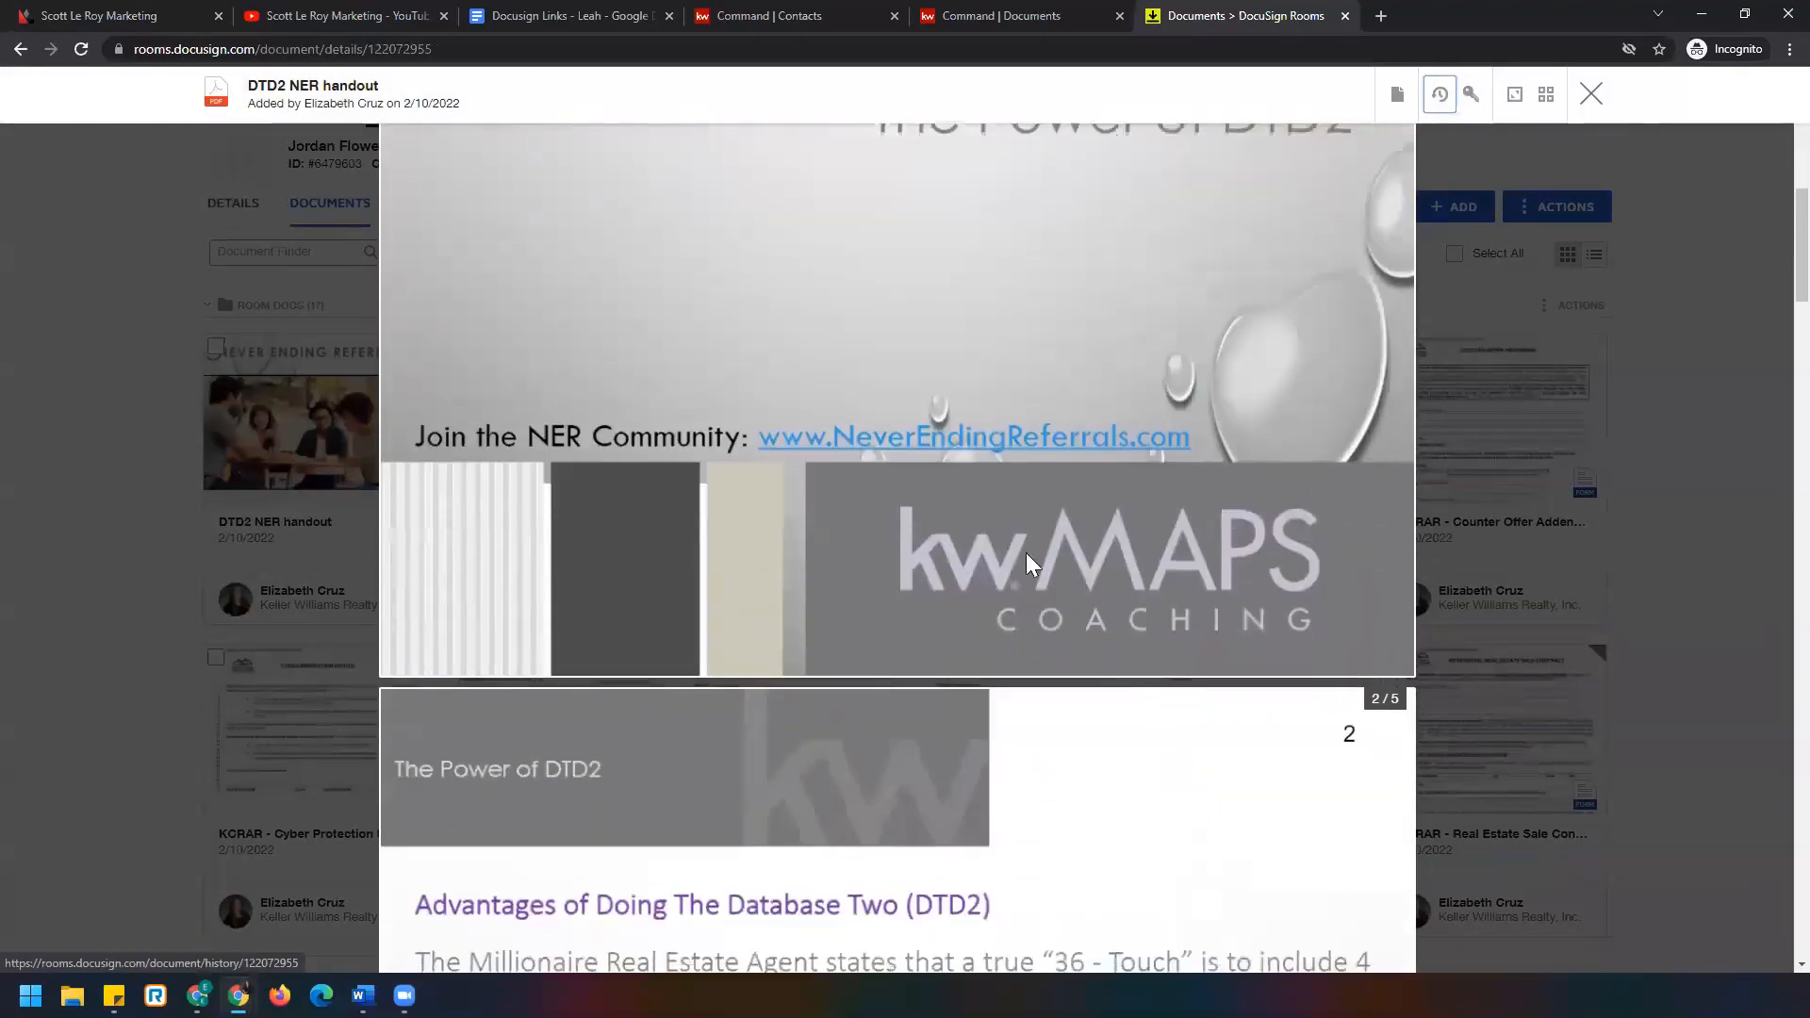
scroll(1186, 670, "down", 8)
scroll(1193, 671, "down", 6)
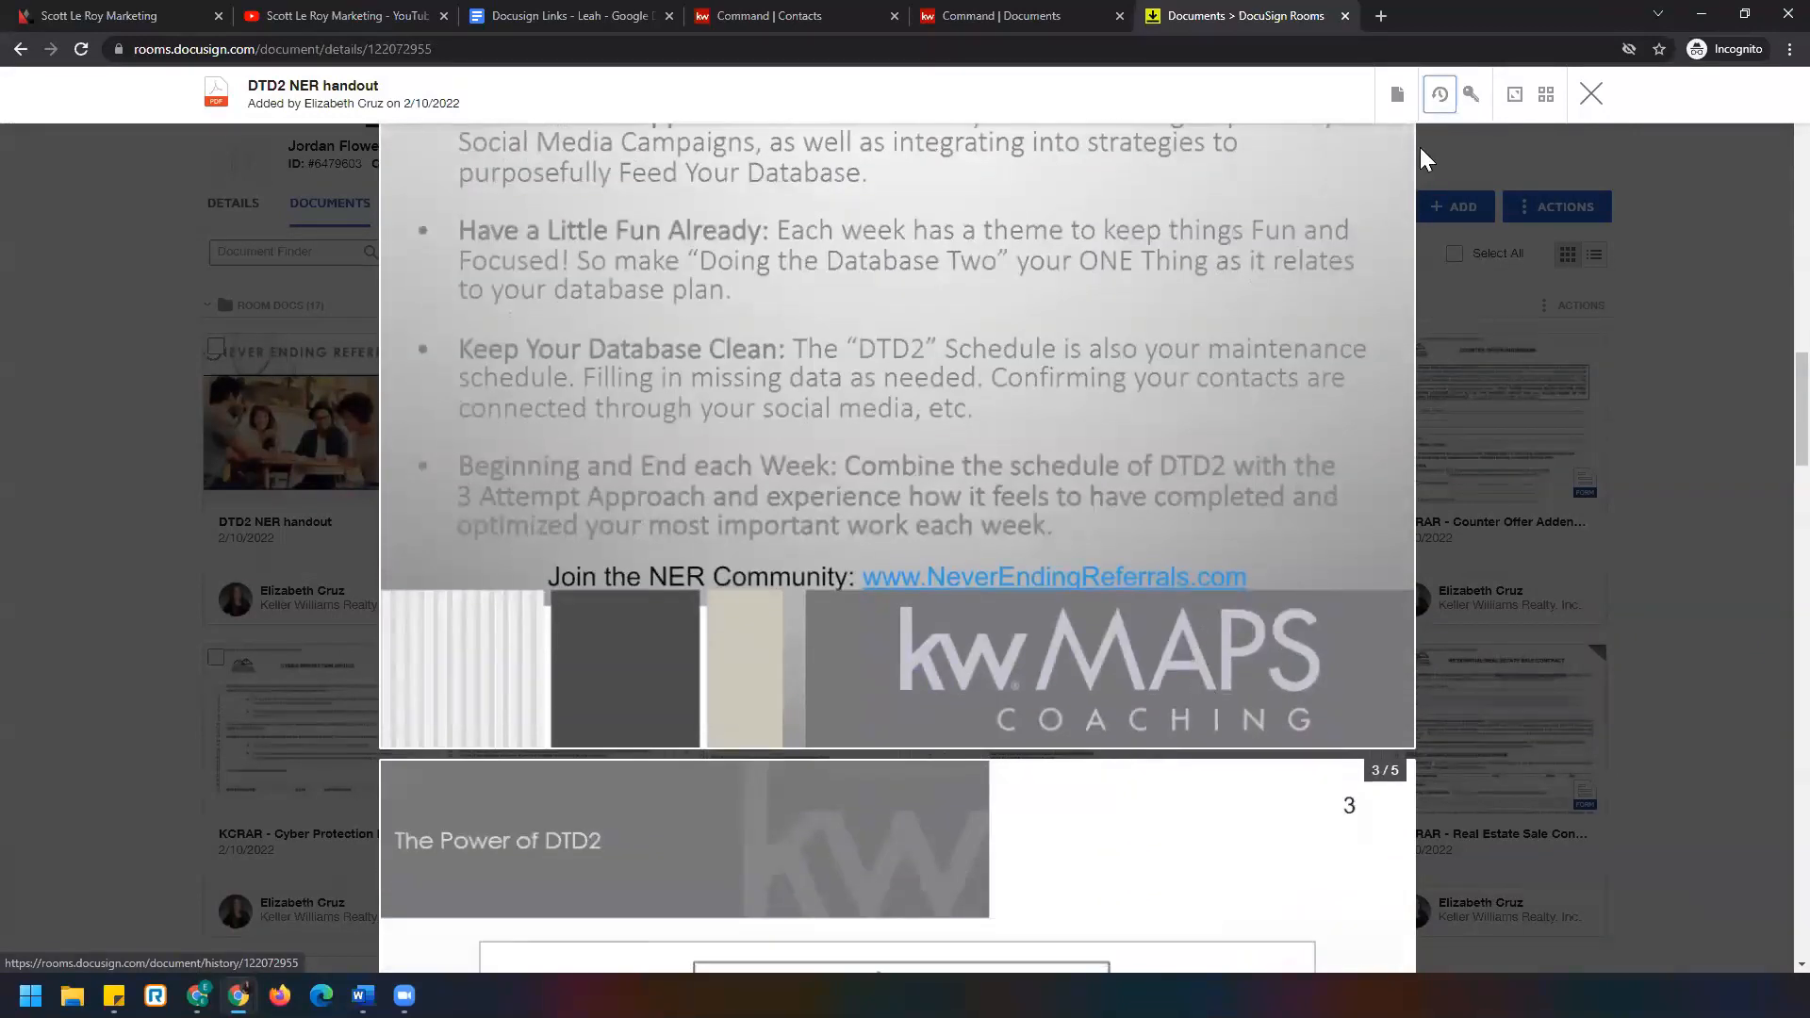
left_click(1591, 94)
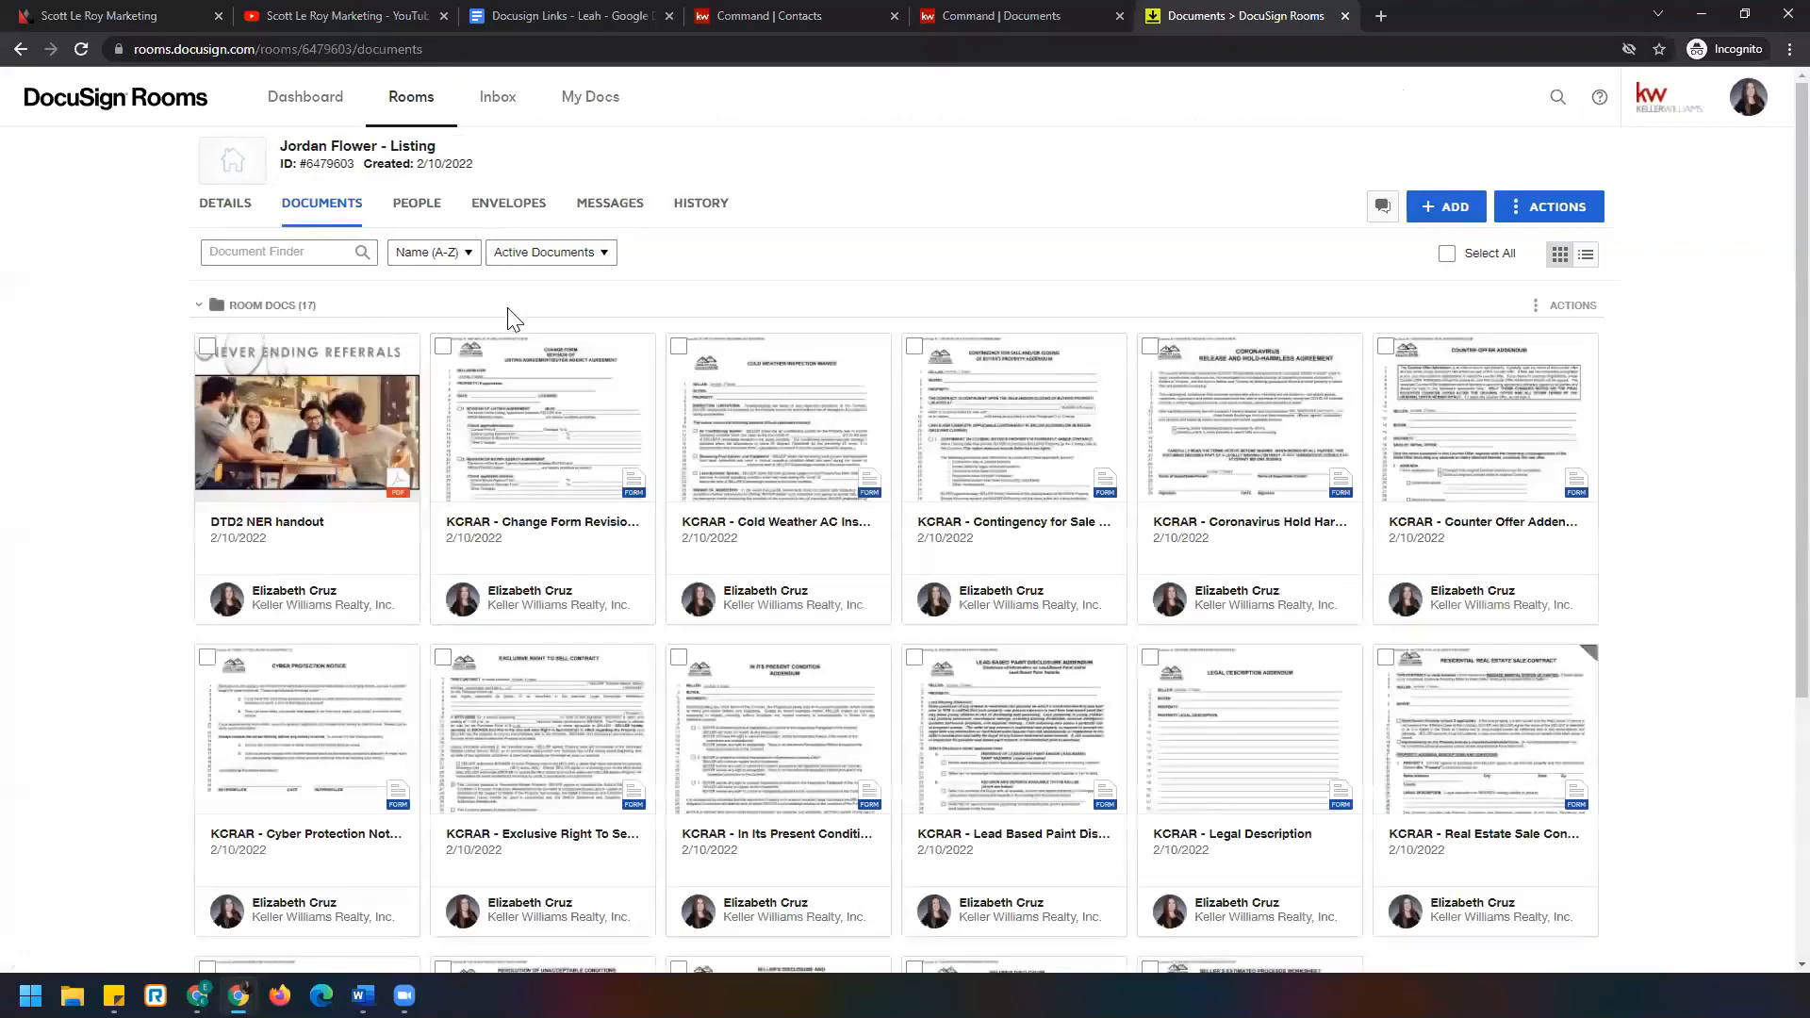
Switch between the Envelopes and Documents tabs, then go back to the Rooms list.
left_click(508, 209)
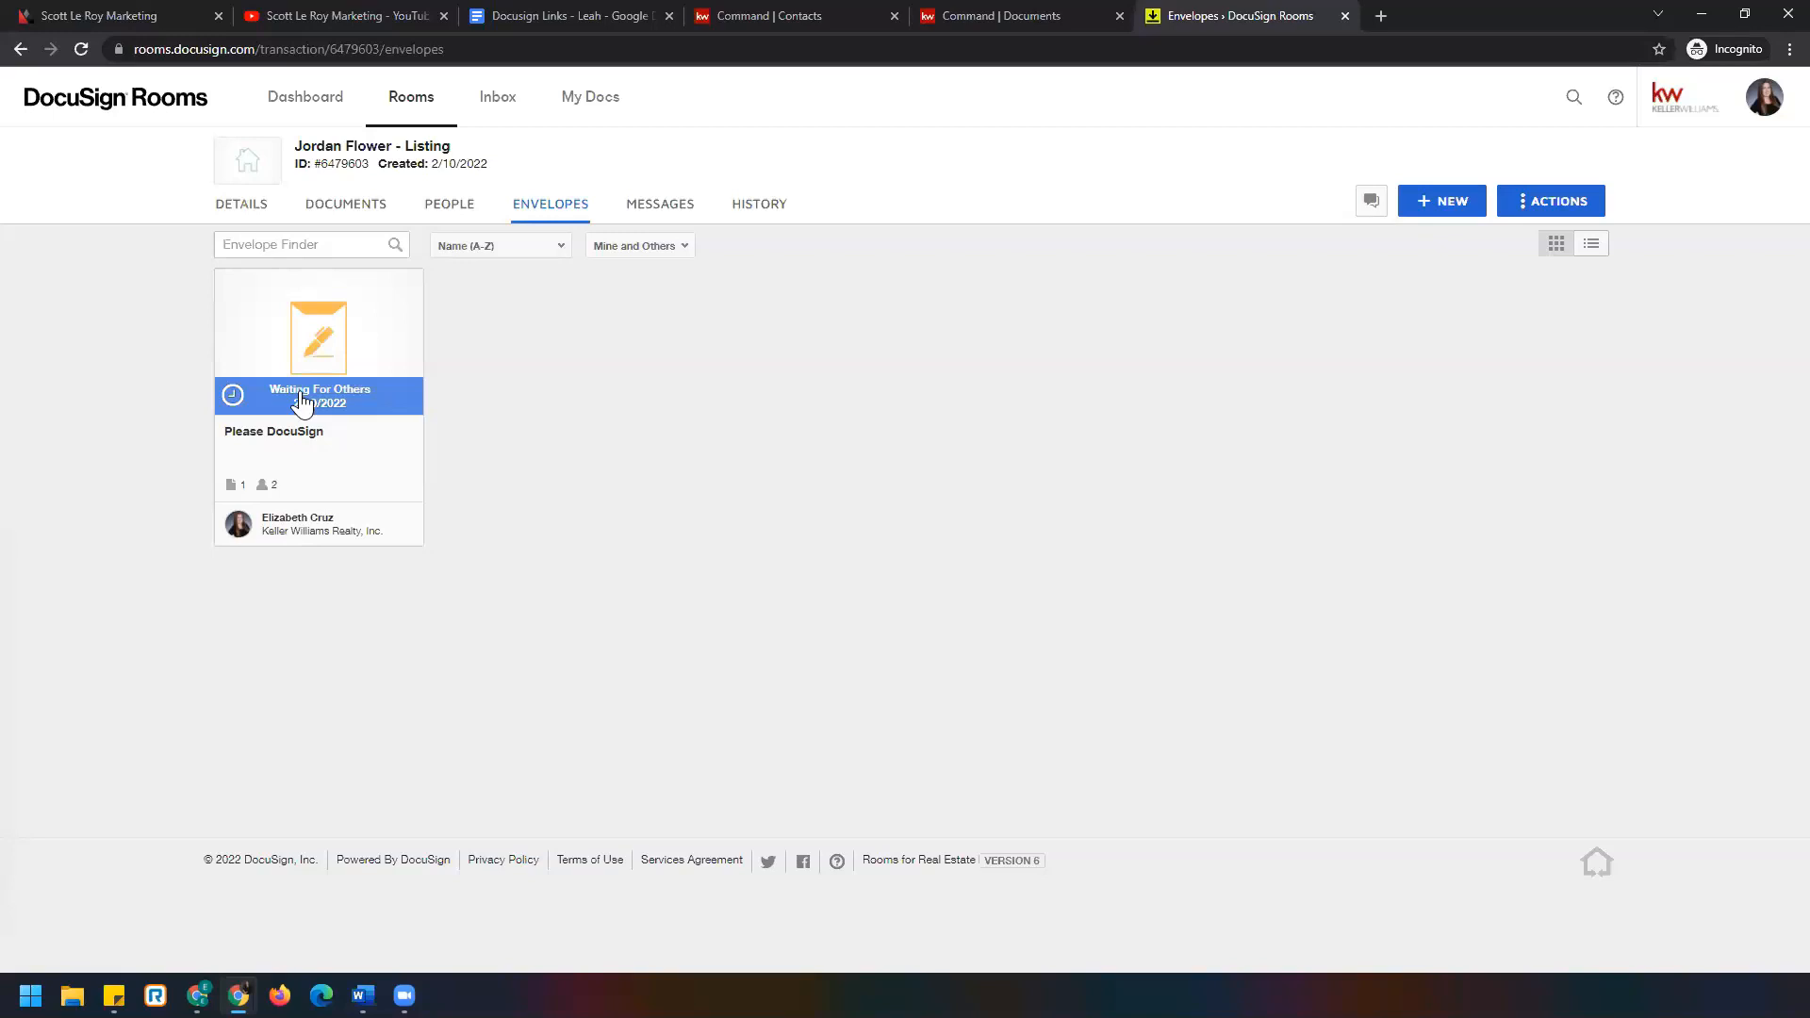
left_click(346, 202)
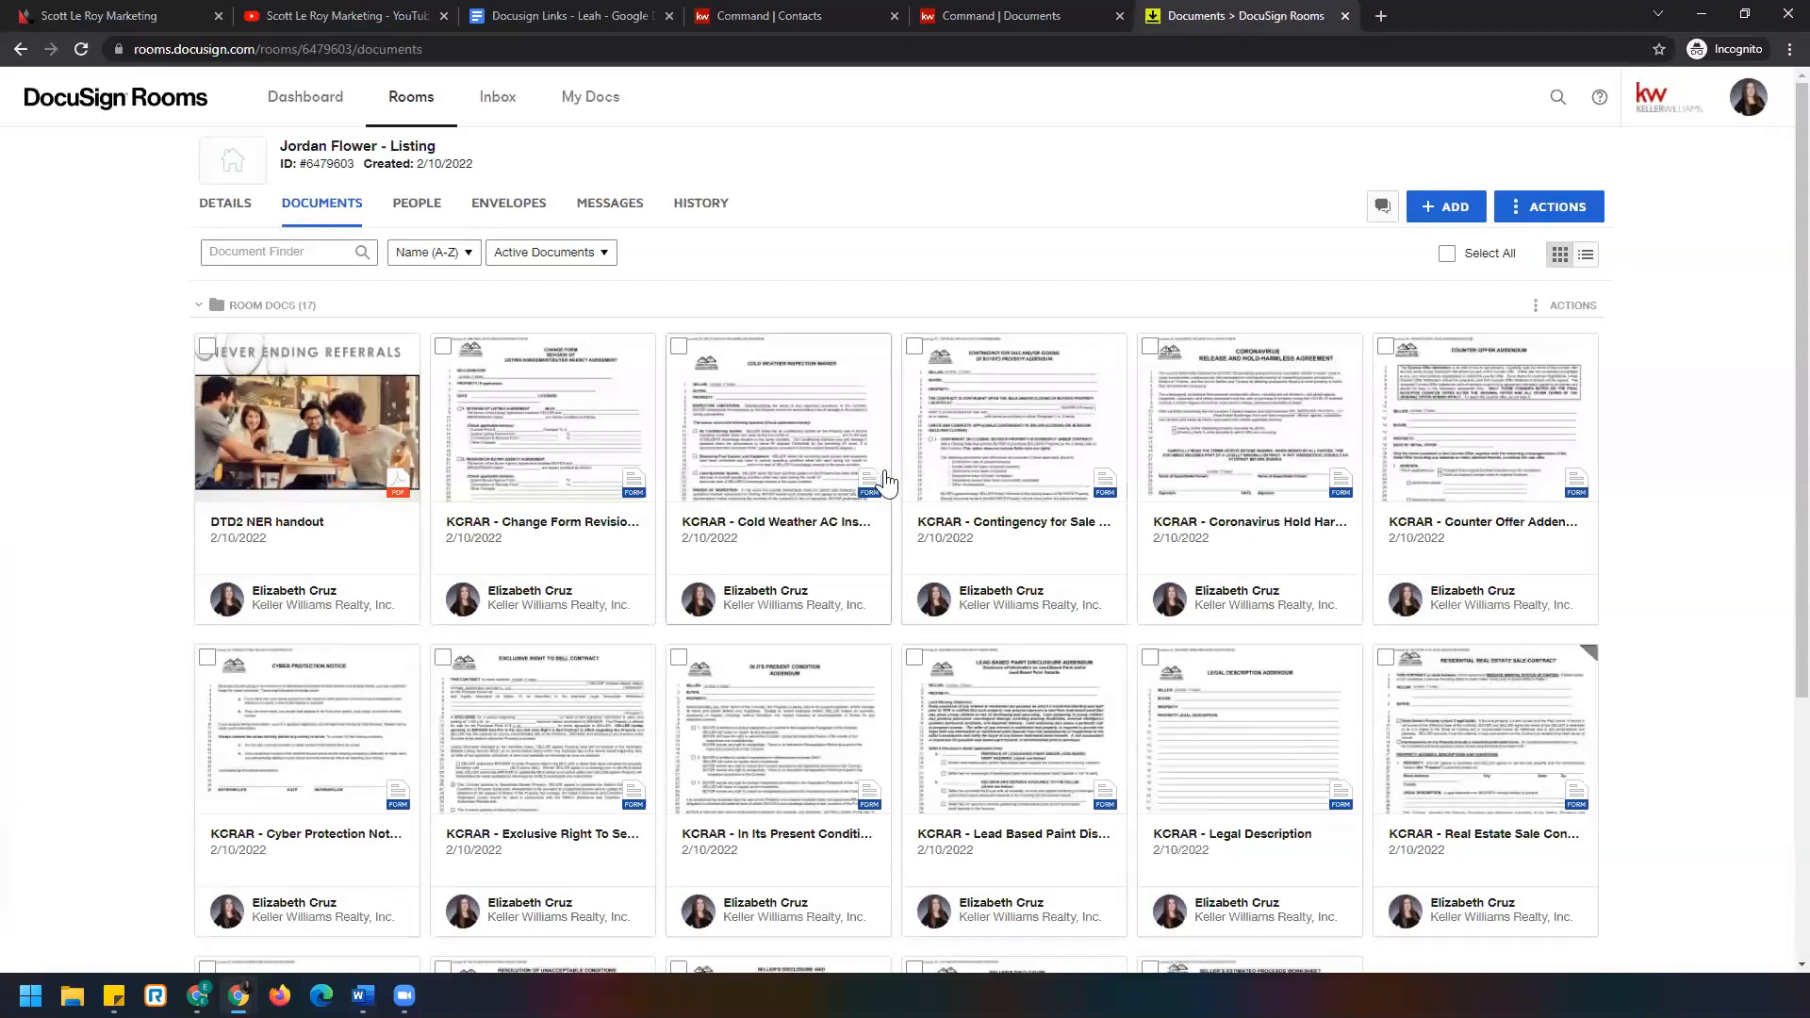
left_click(410, 98)
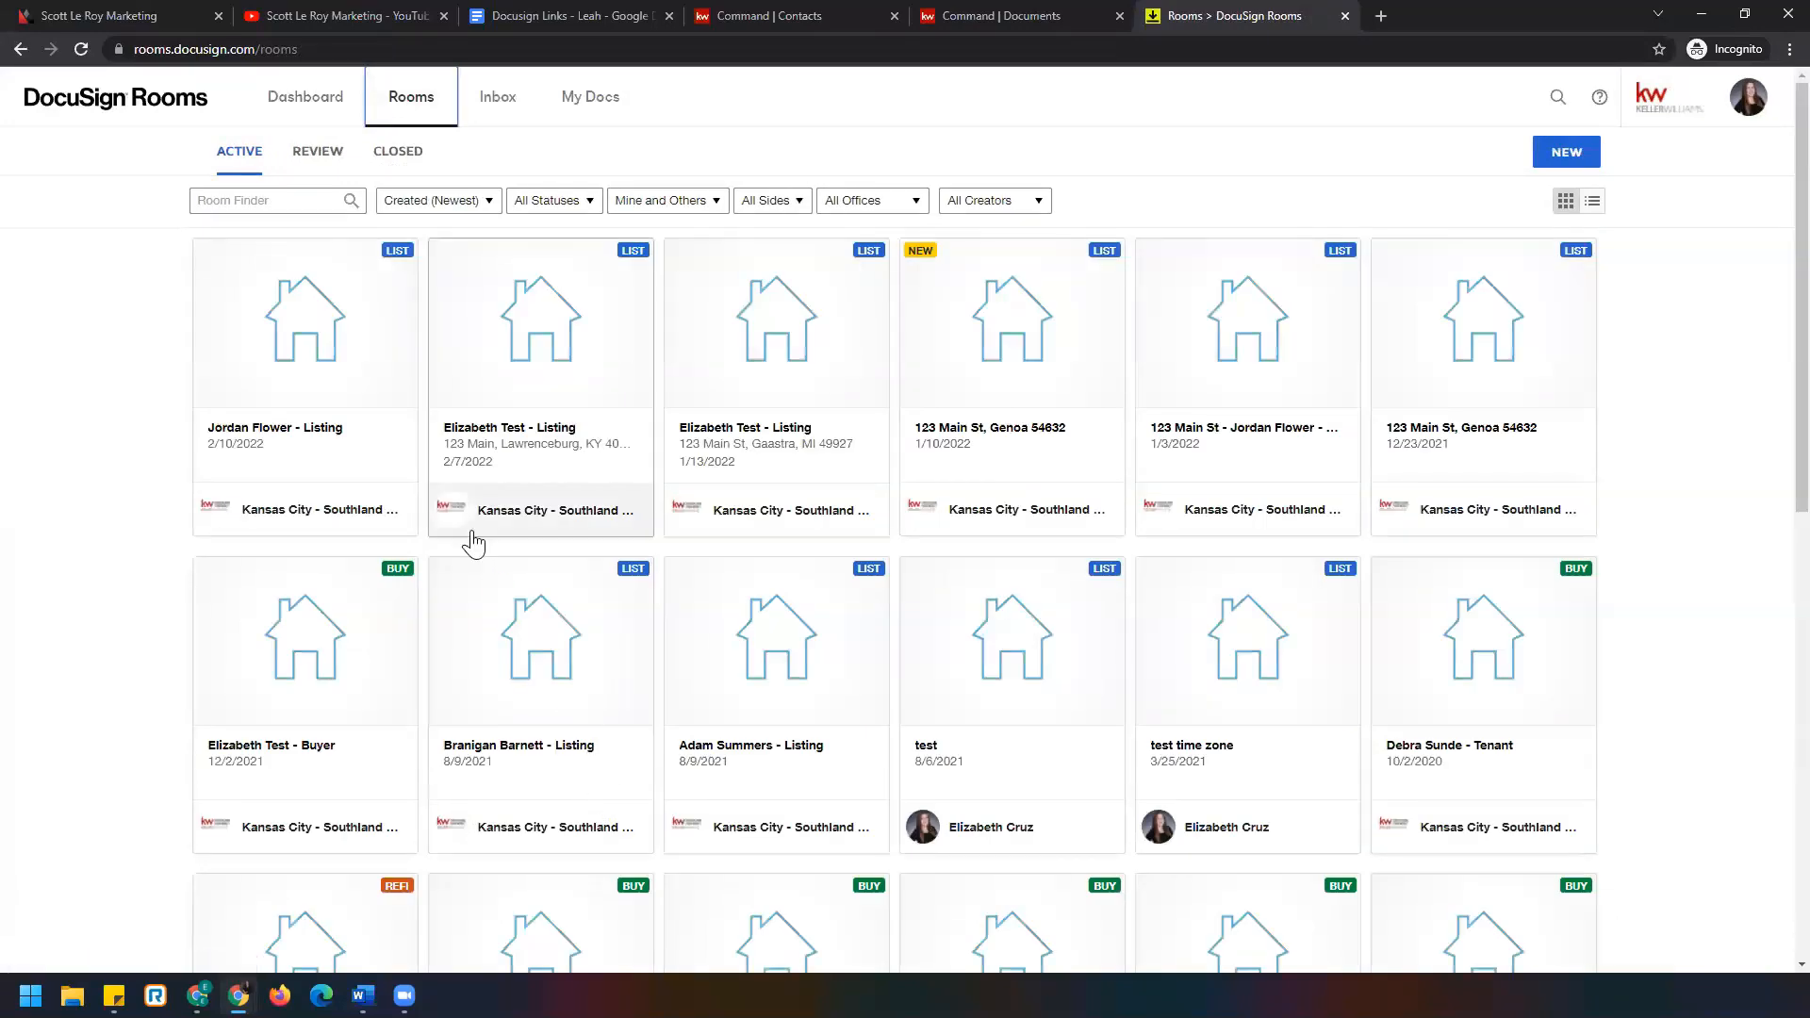
Open the 123 Main test listing room and view its 33 room documents.
left_click(572, 345)
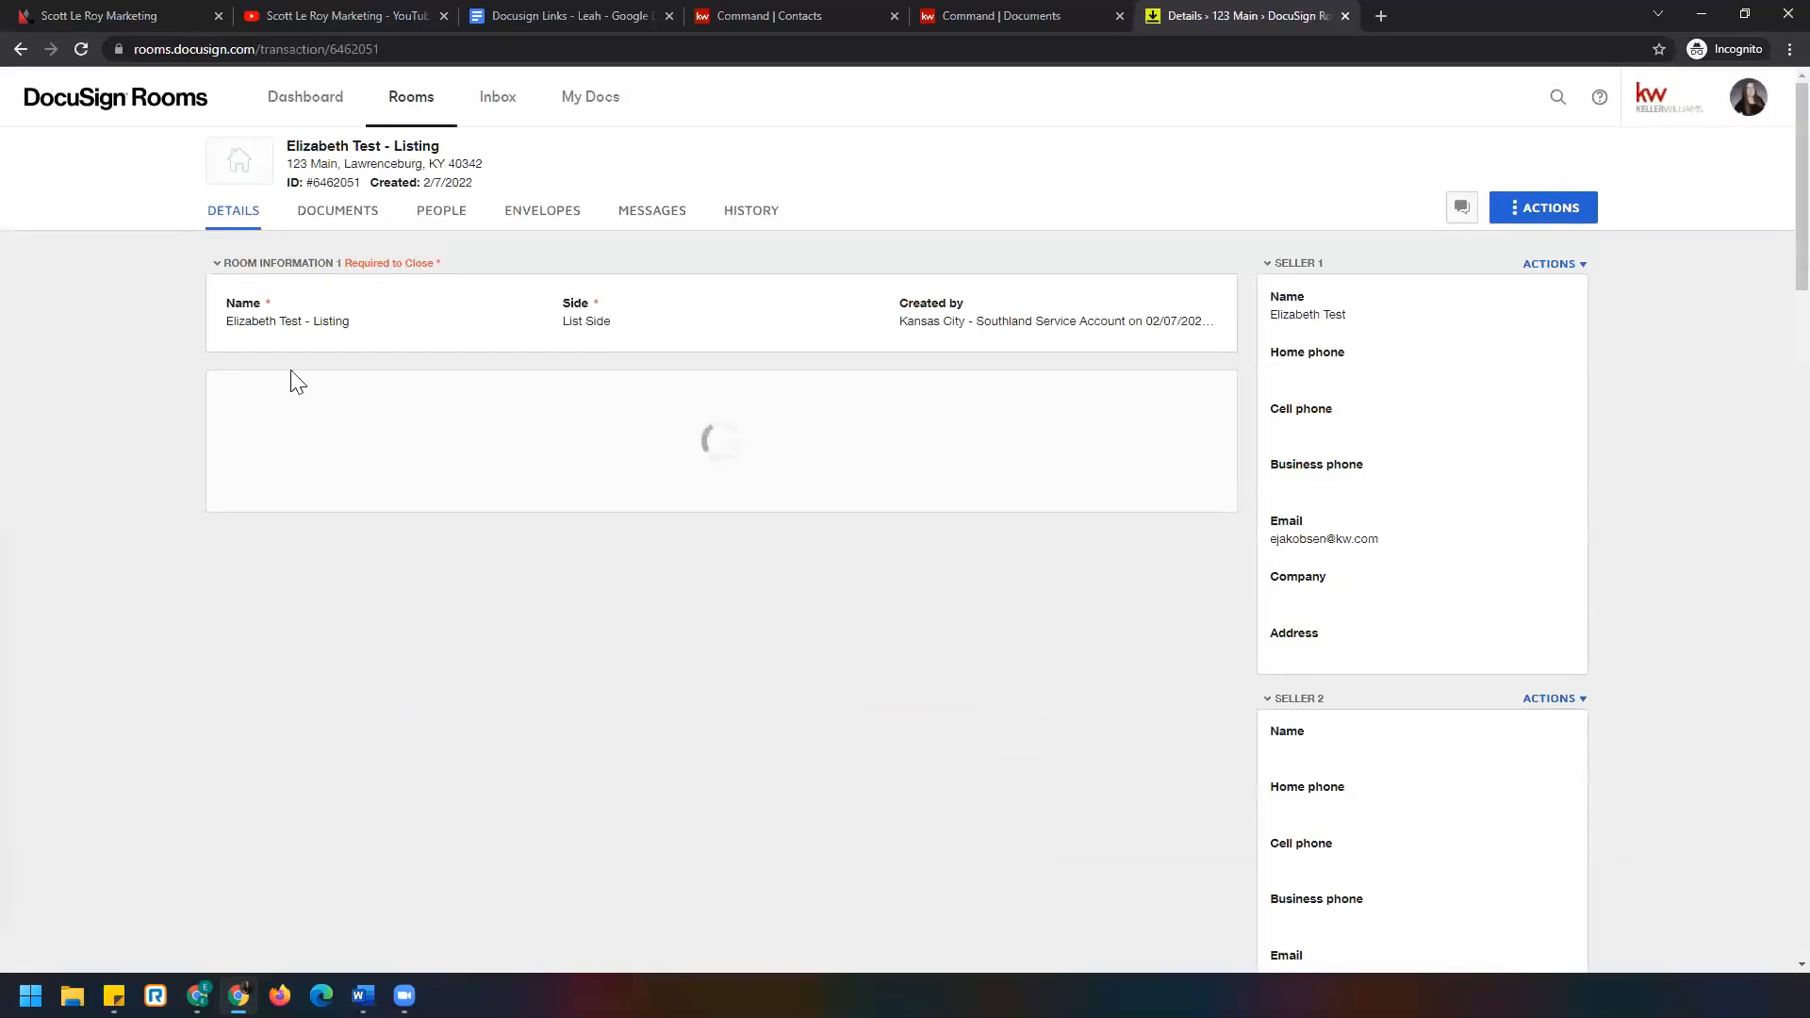
left_click(368, 212)
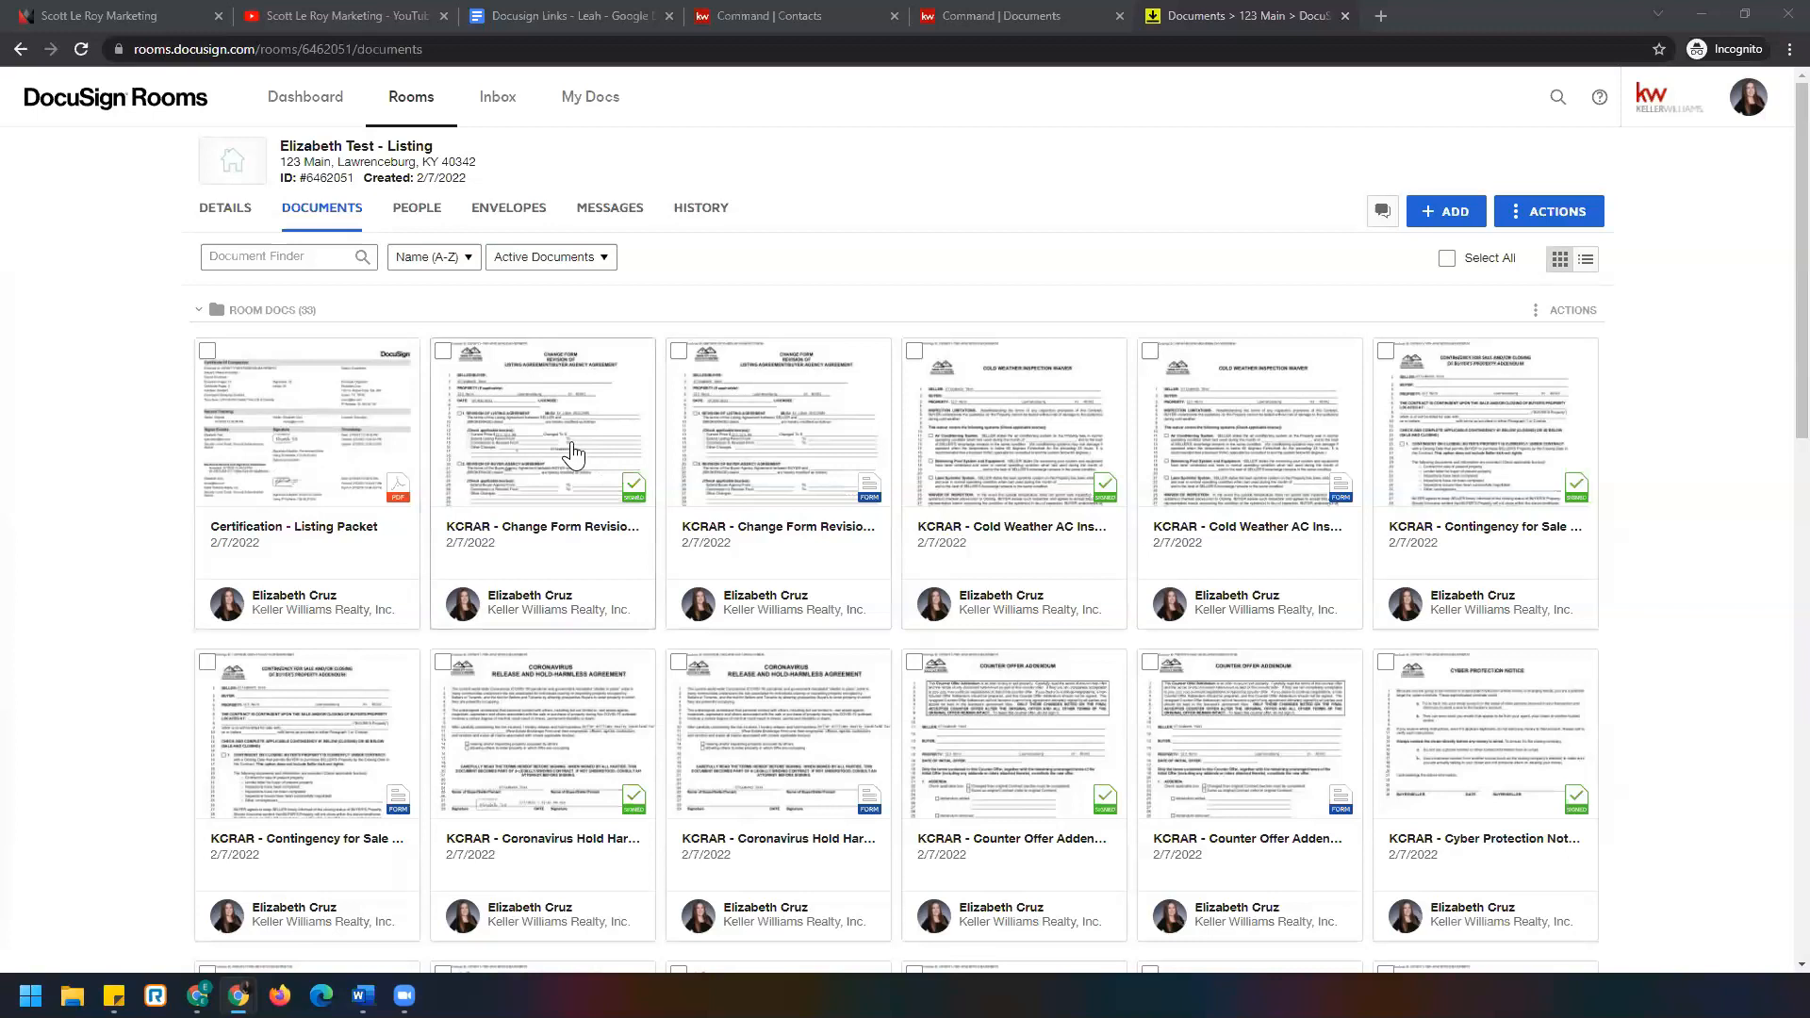
left_click(603, 499)
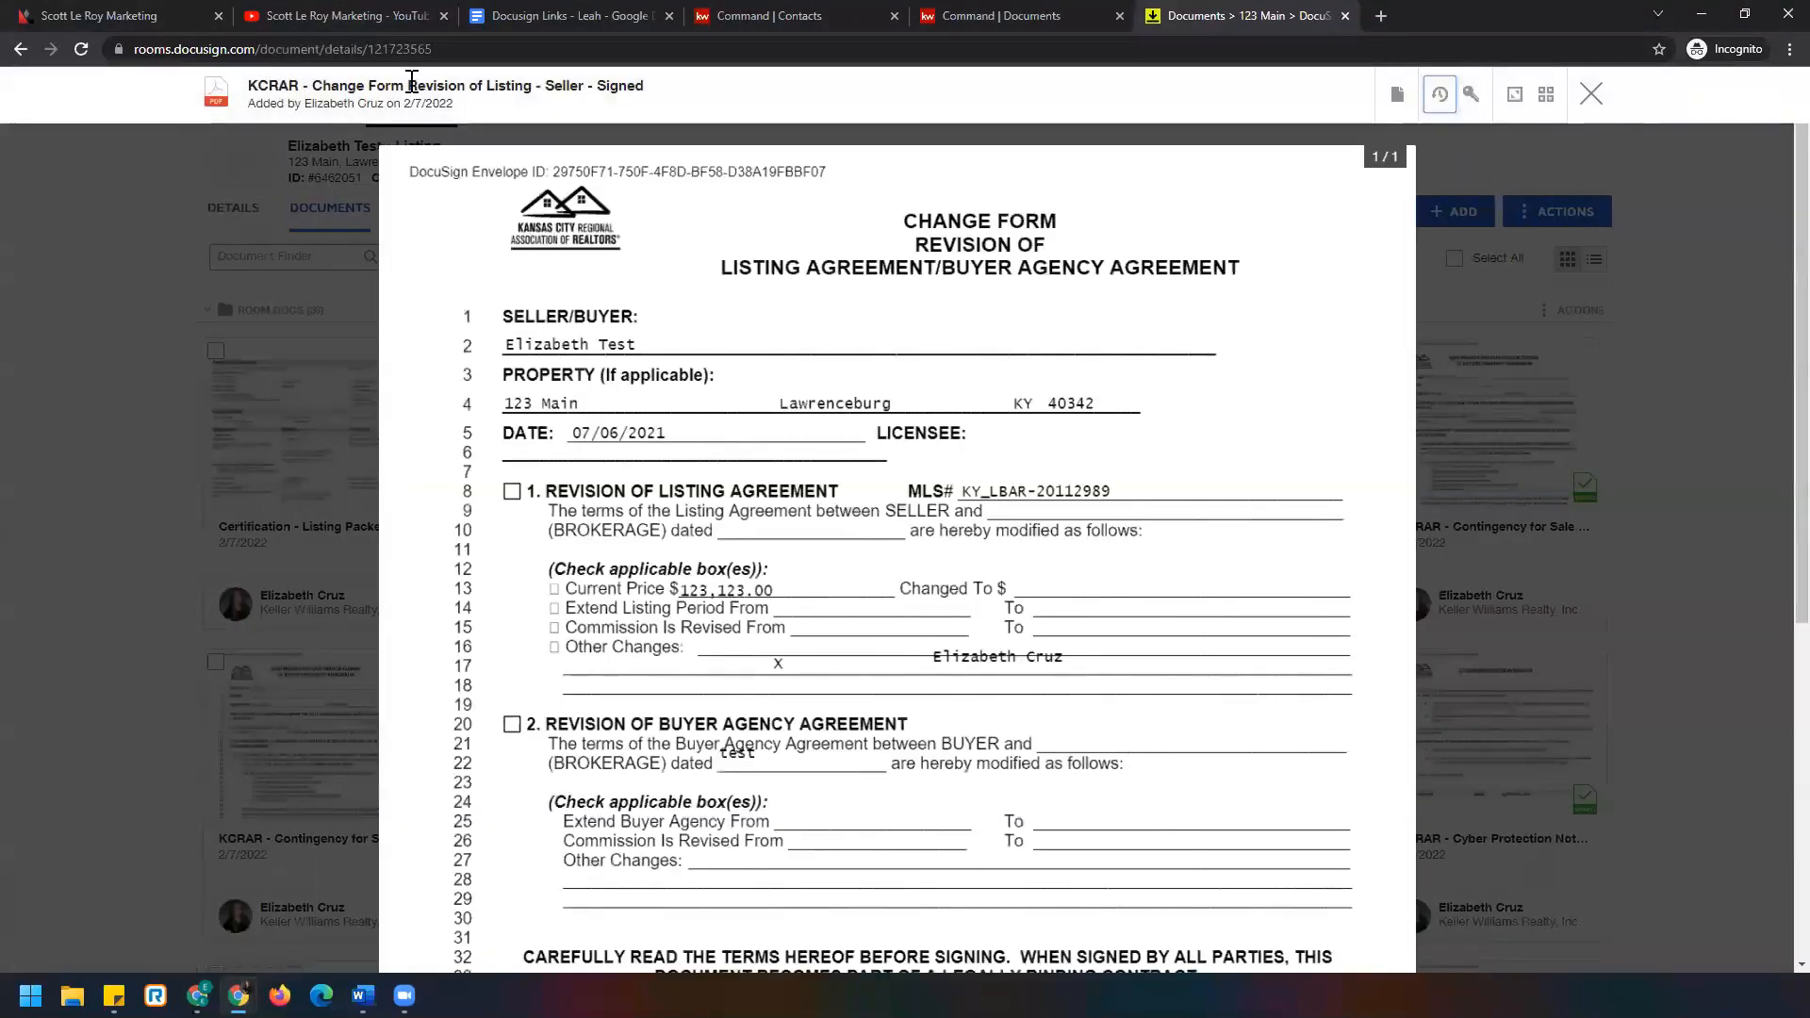
scroll(735, 569, "down", 6)
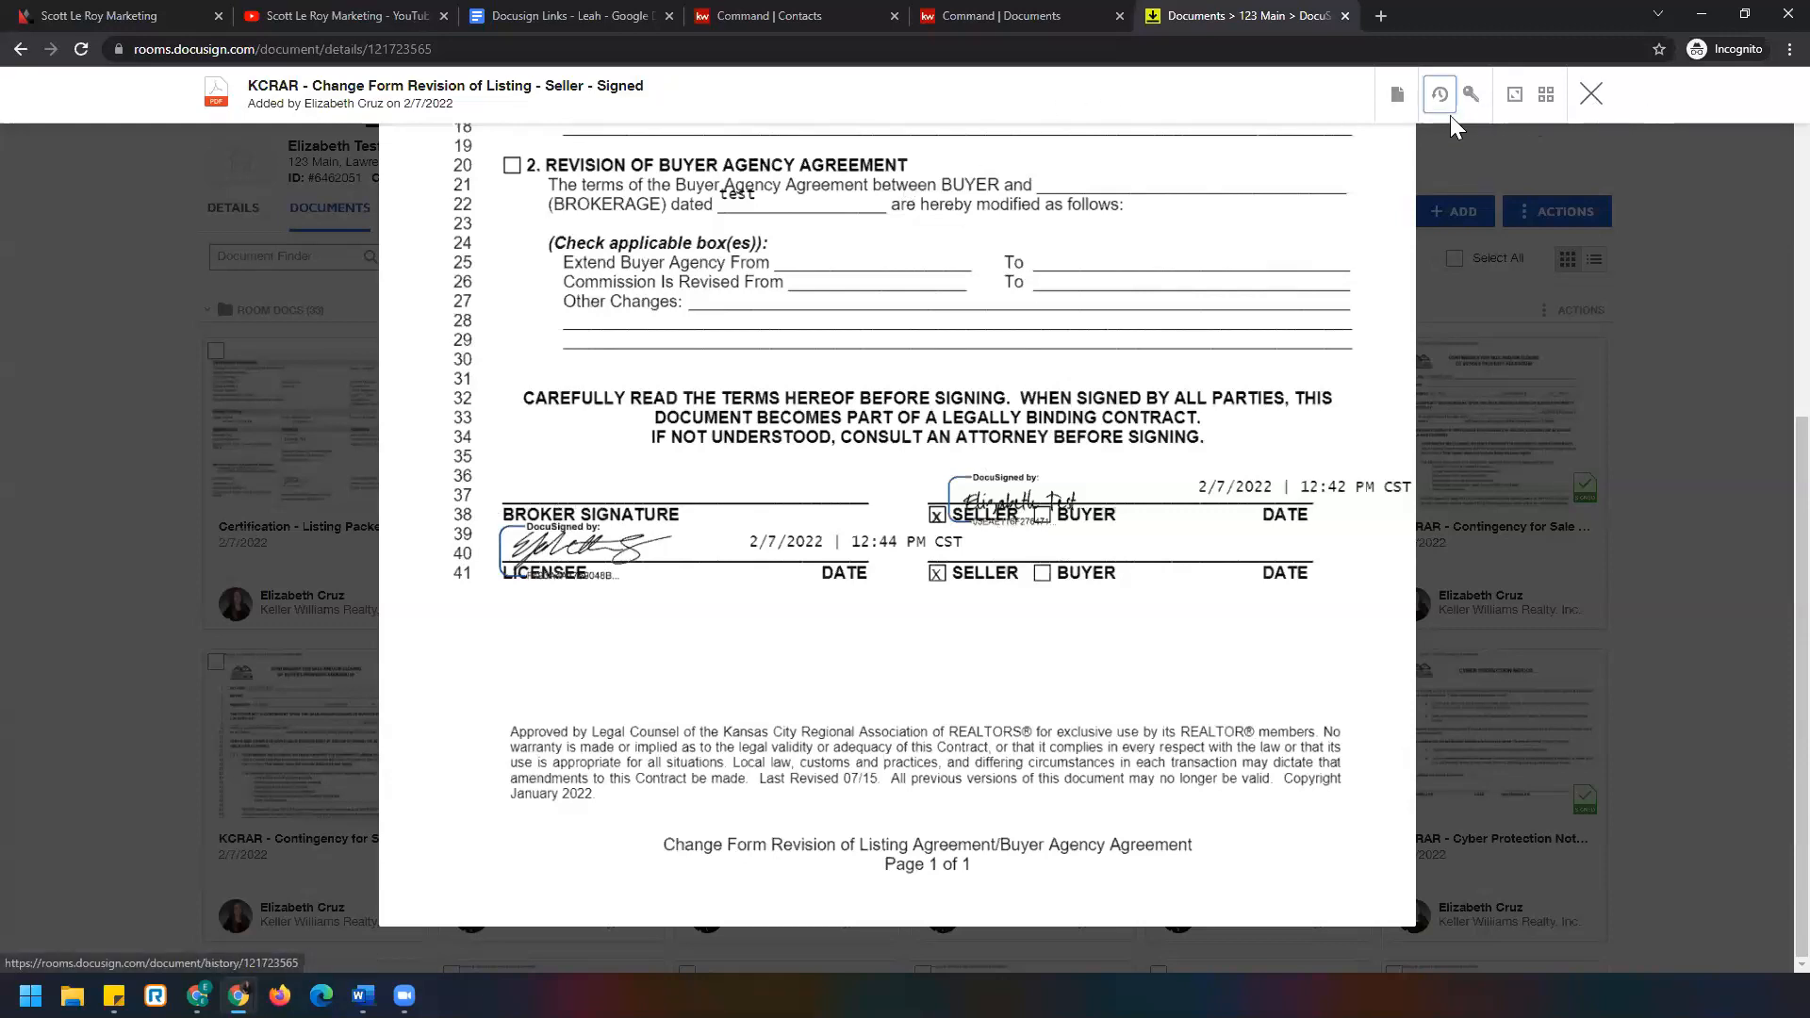
left_click(1396, 95)
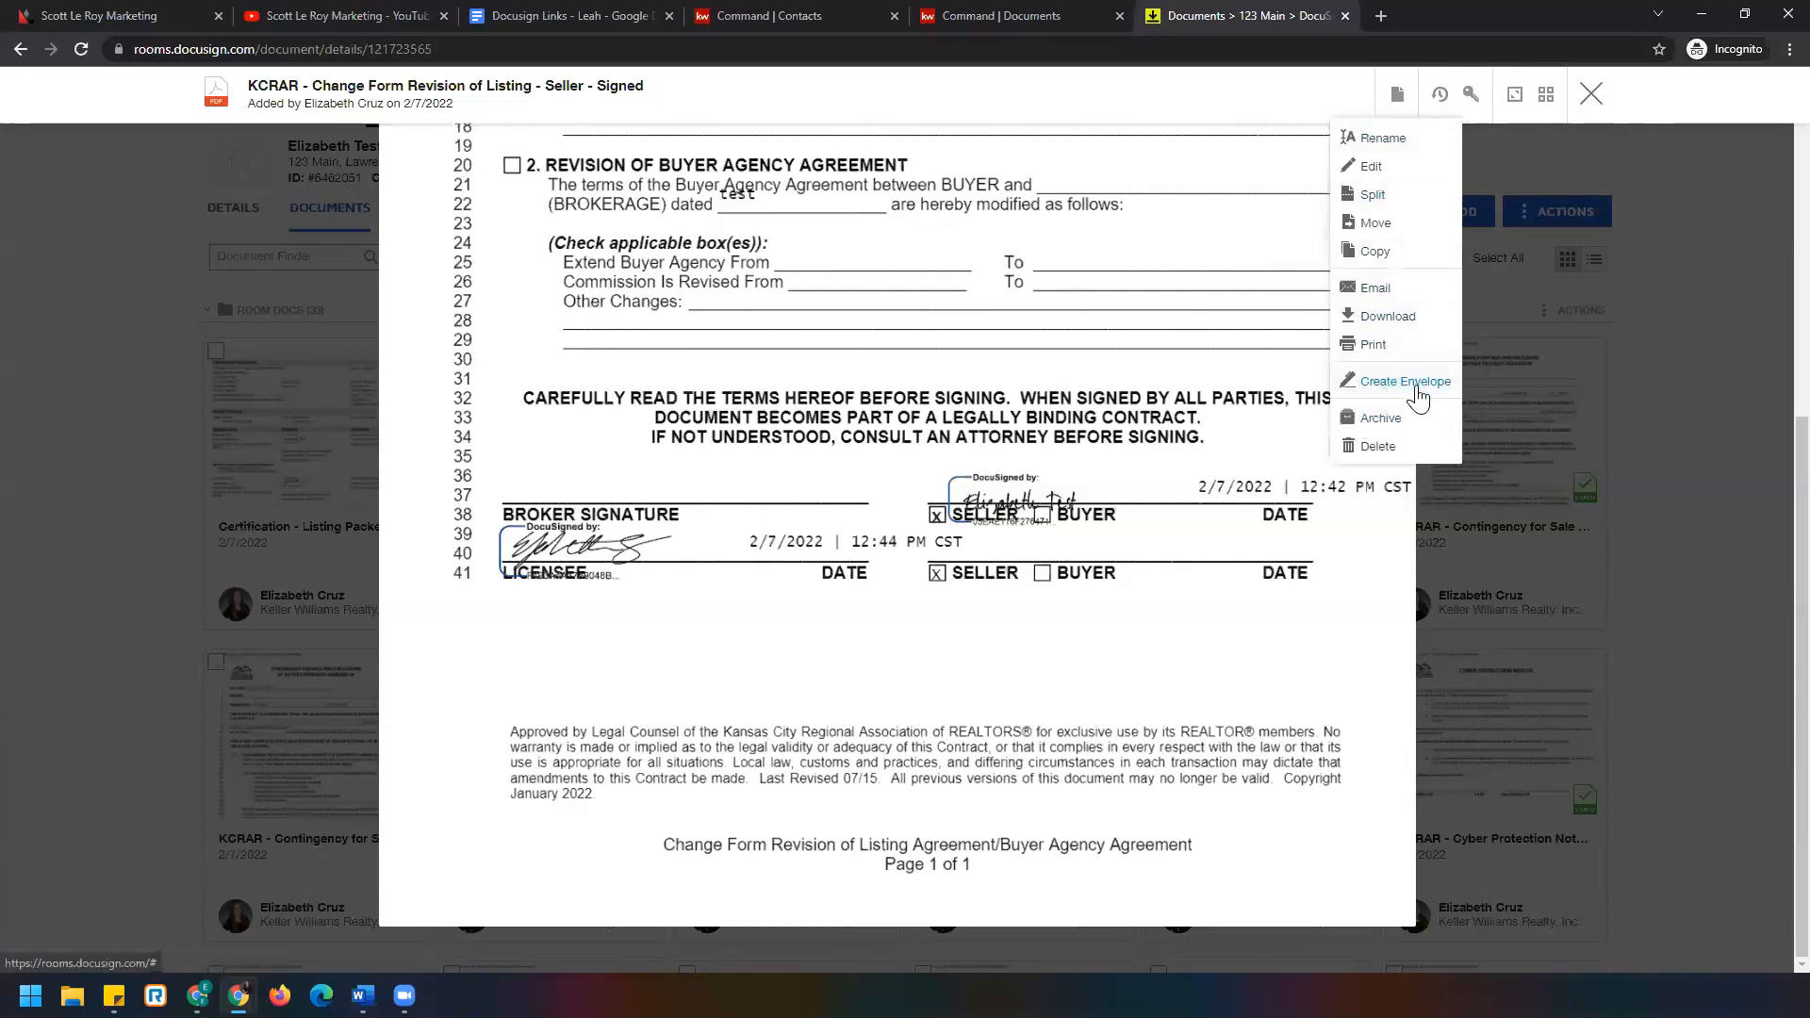
scroll(1144, 500, "up", 6)
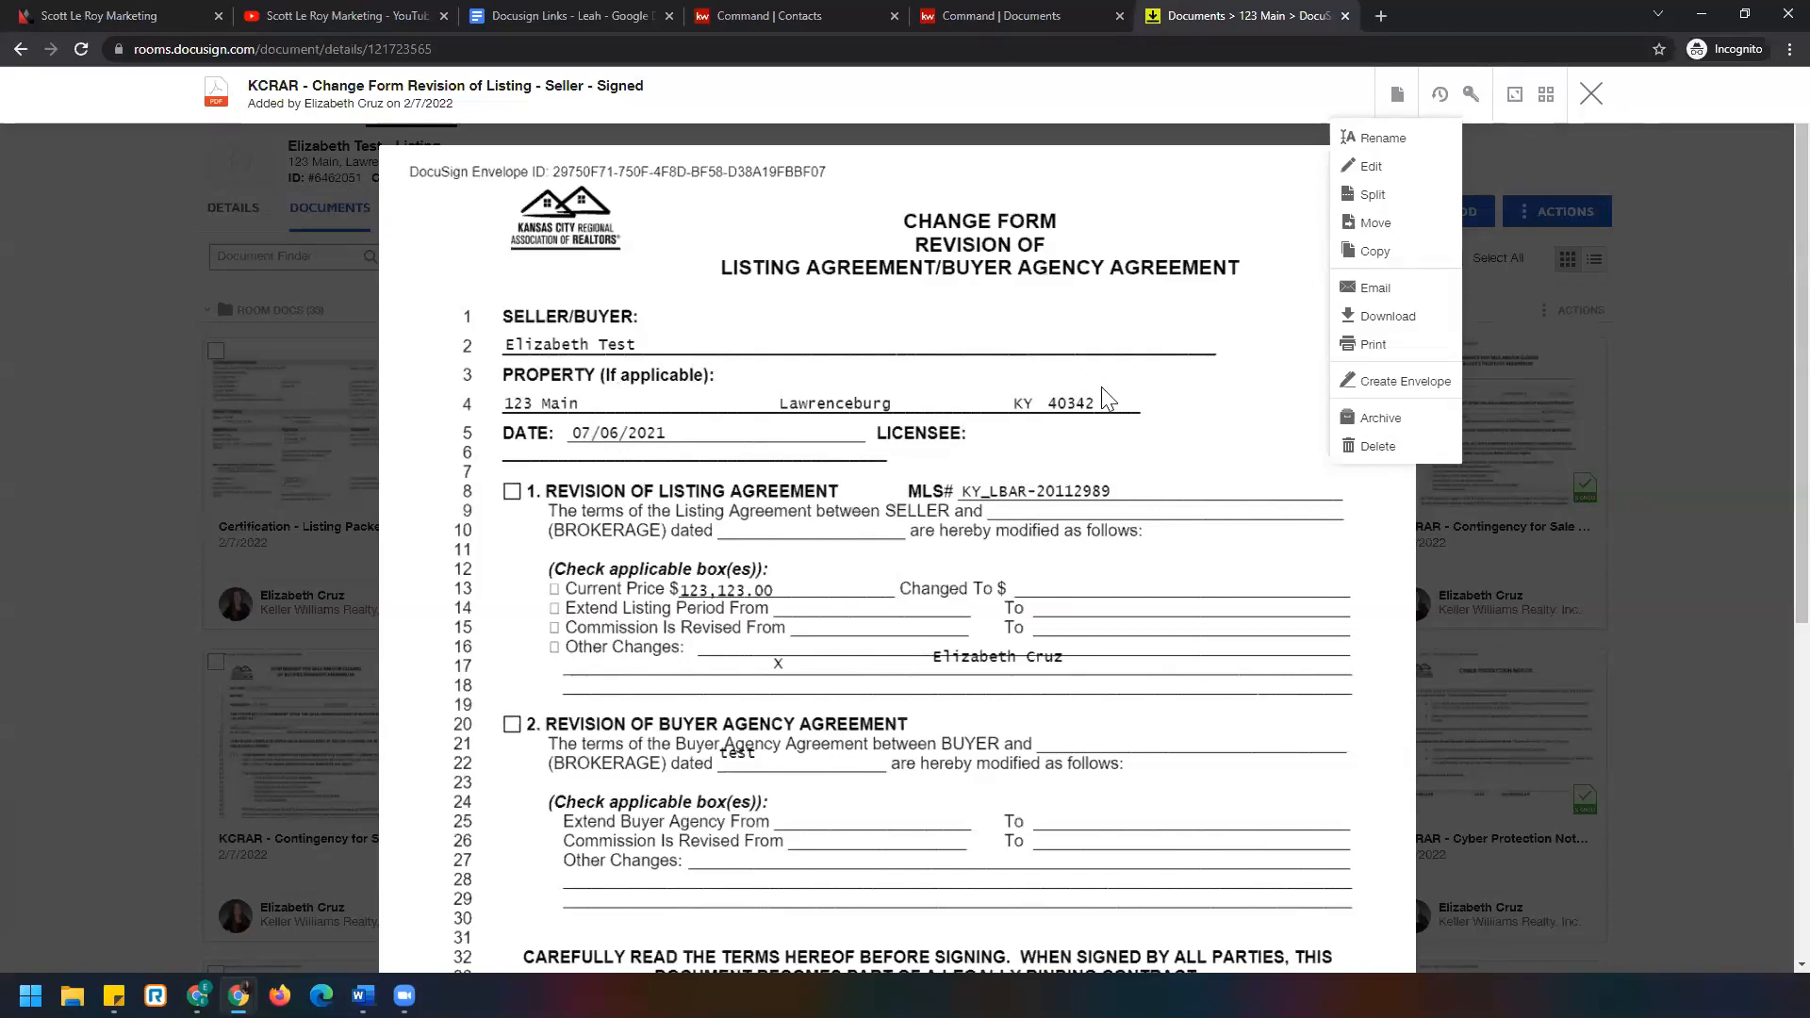
left_click(1591, 93)
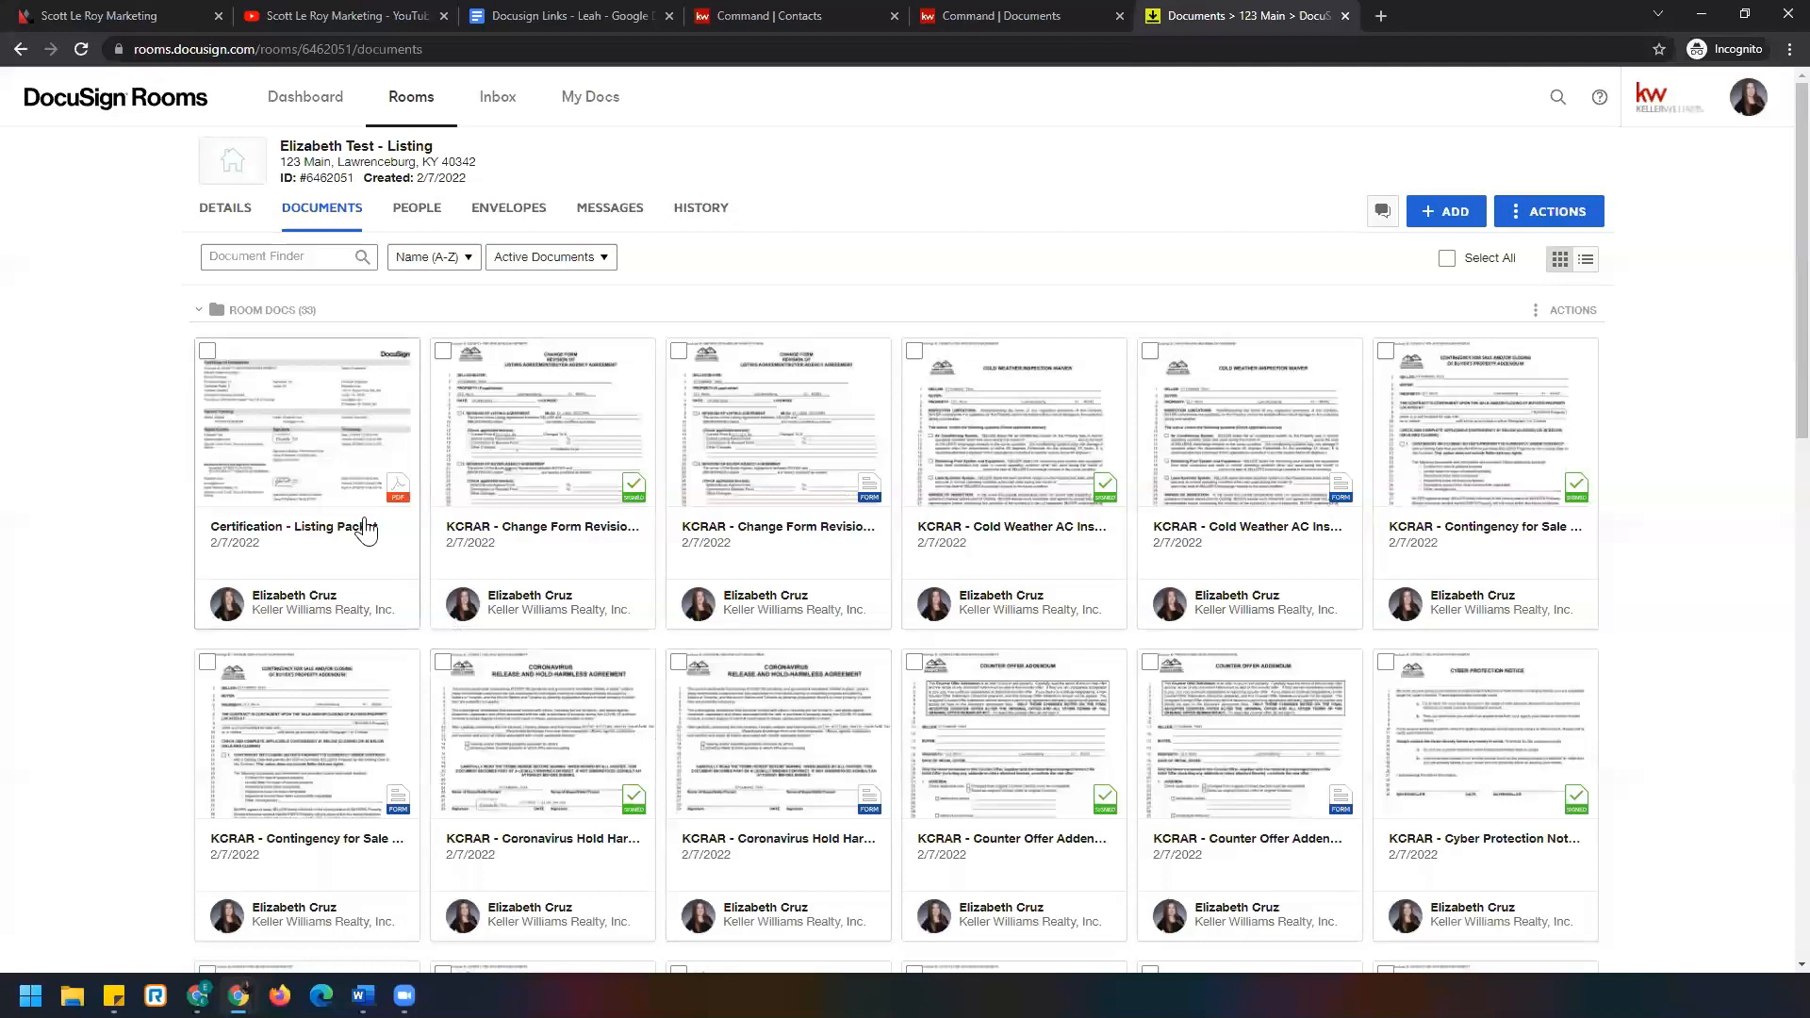
scroll(226, 485, "down", 4)
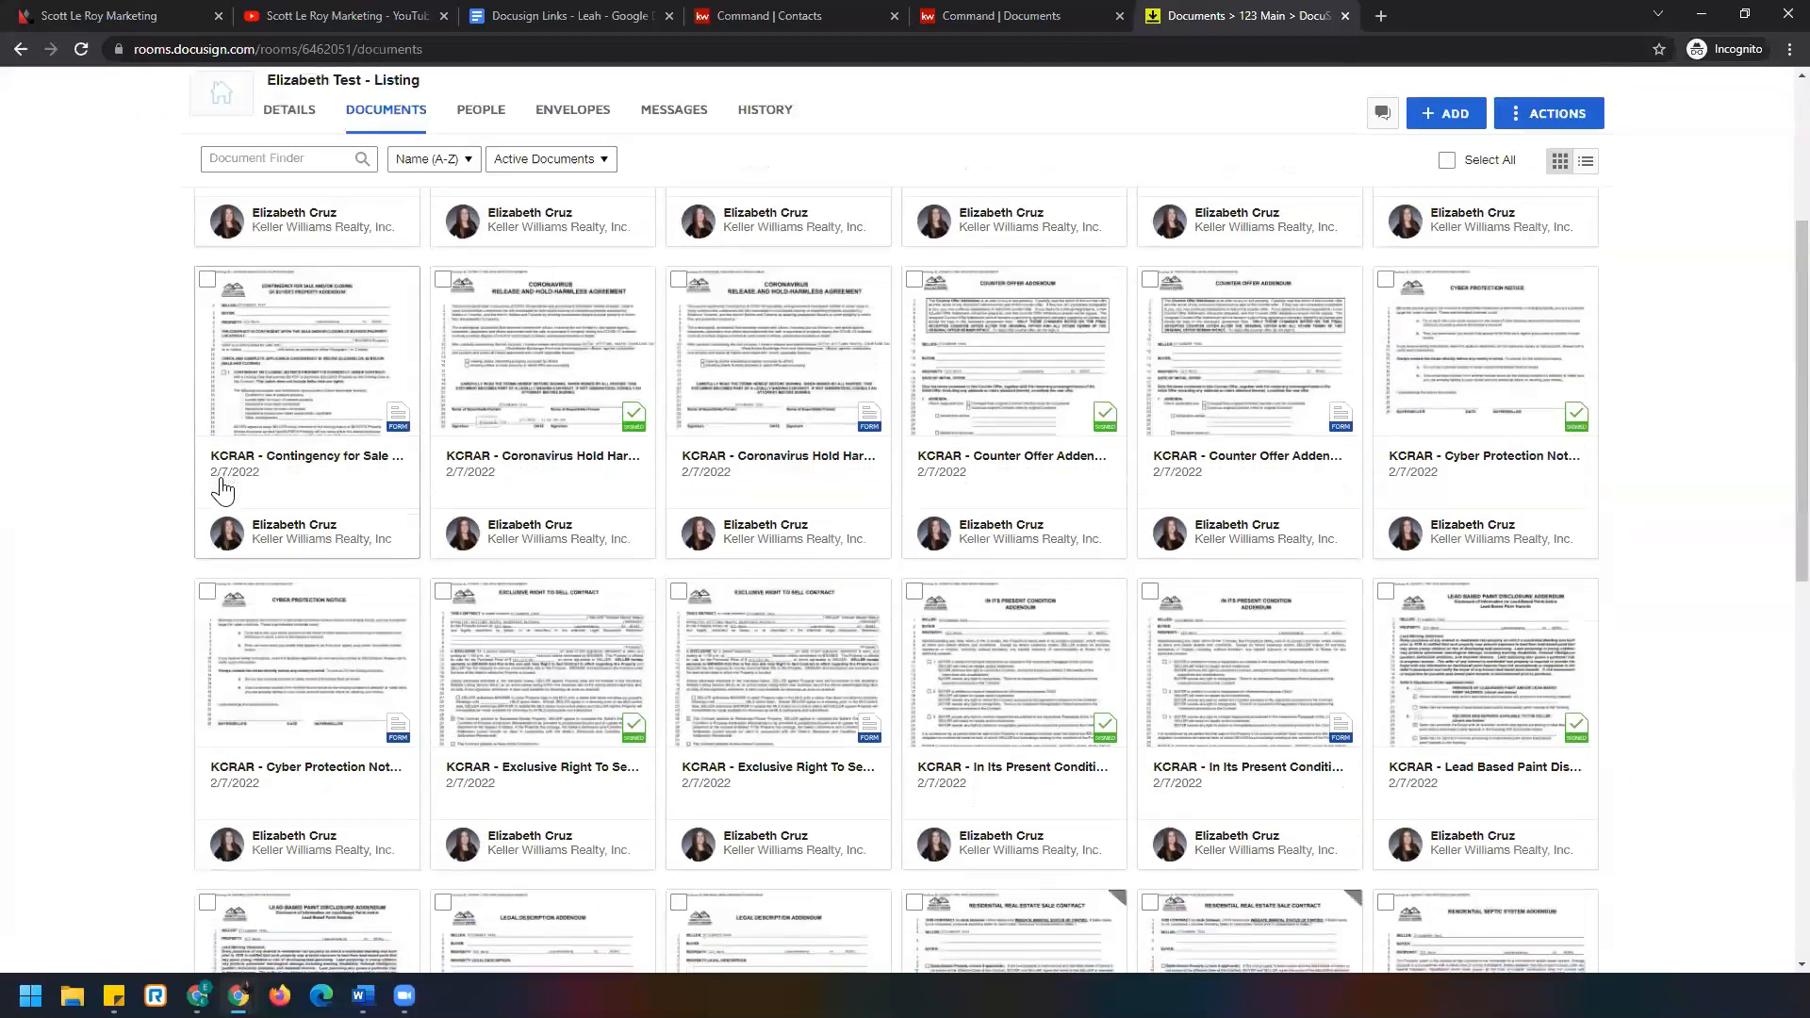
scroll(223, 489, "down", 10)
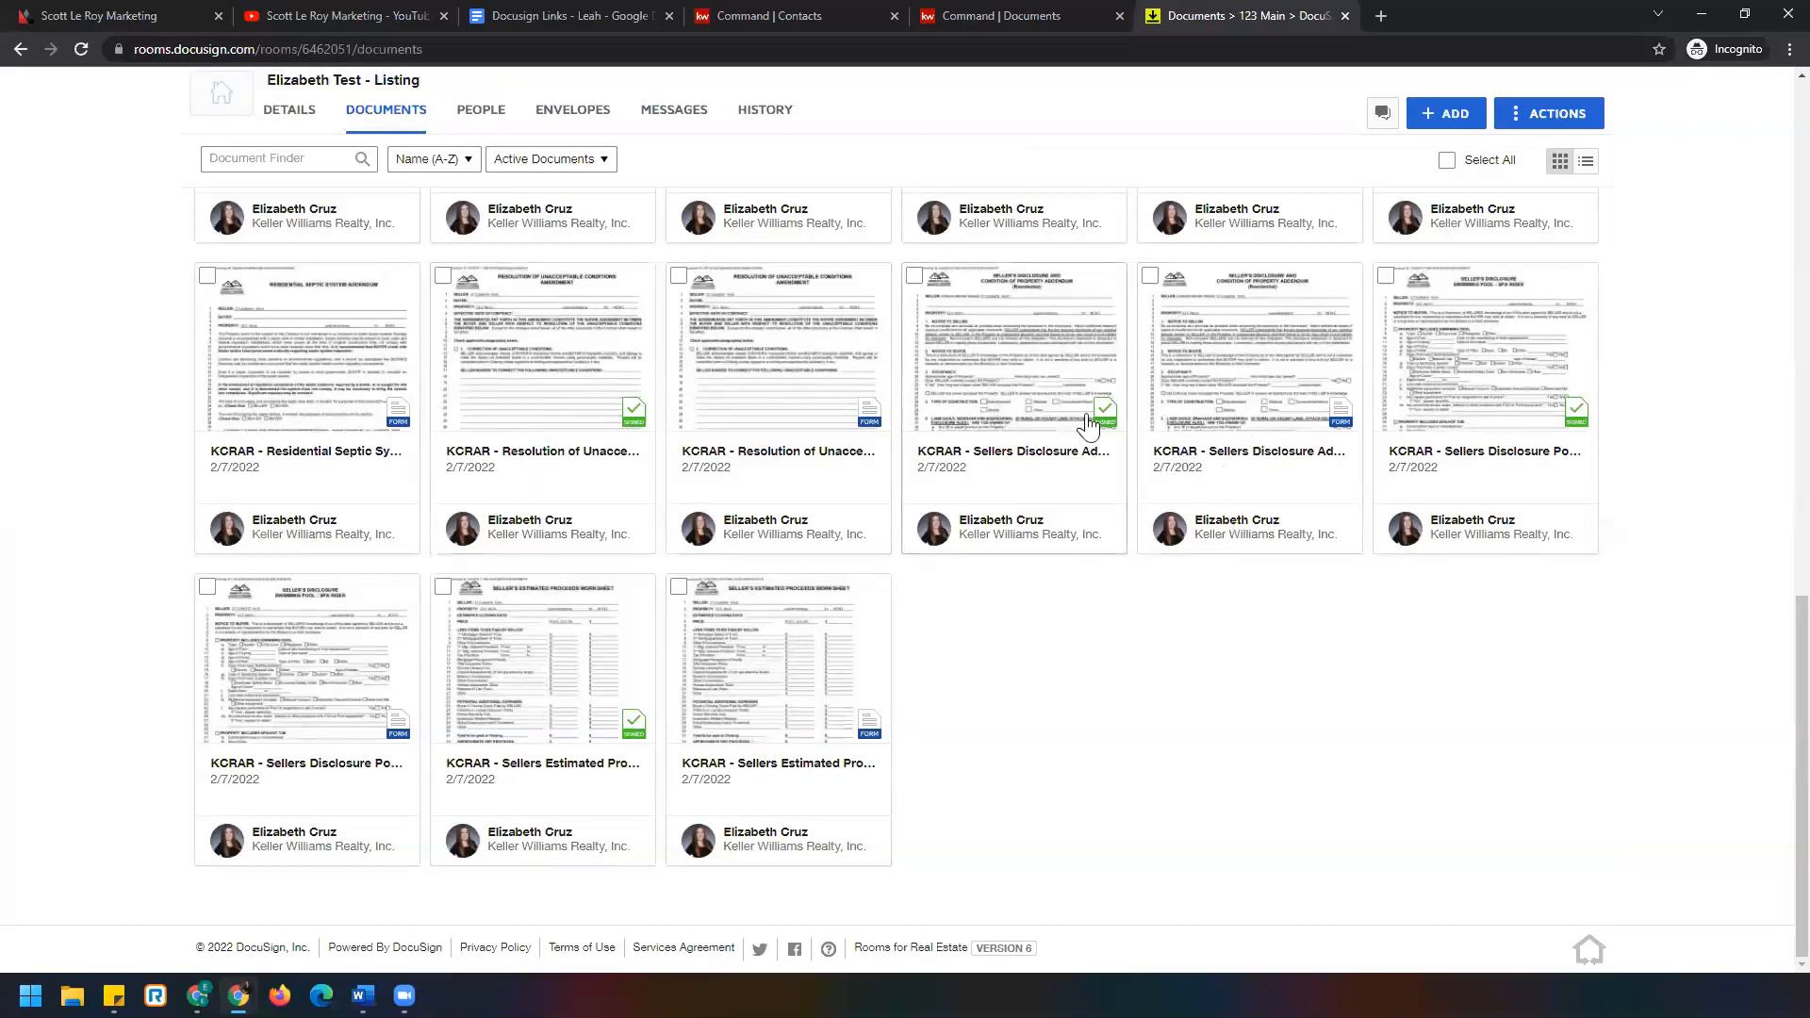
scroll(1230, 683, "up", 10)
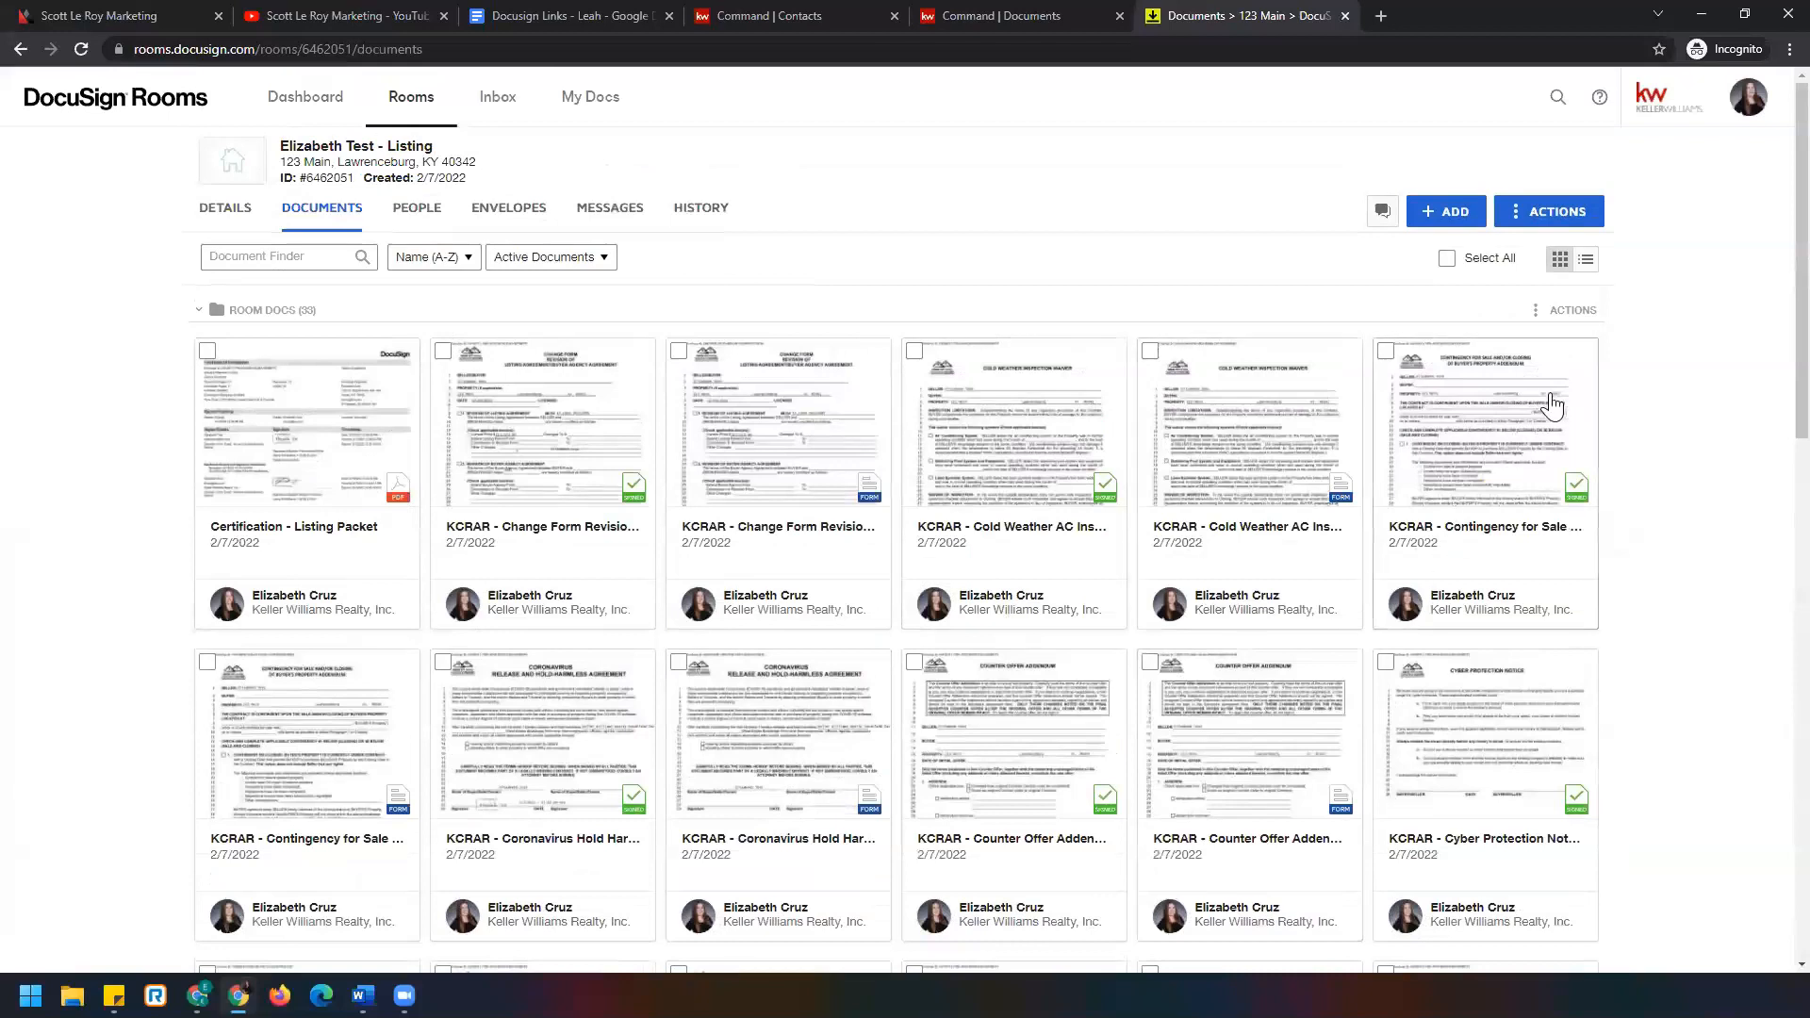
Use ACTIONS > Add Folder to create an empty 'Interactive Forms' folder.
left_click(1557, 216)
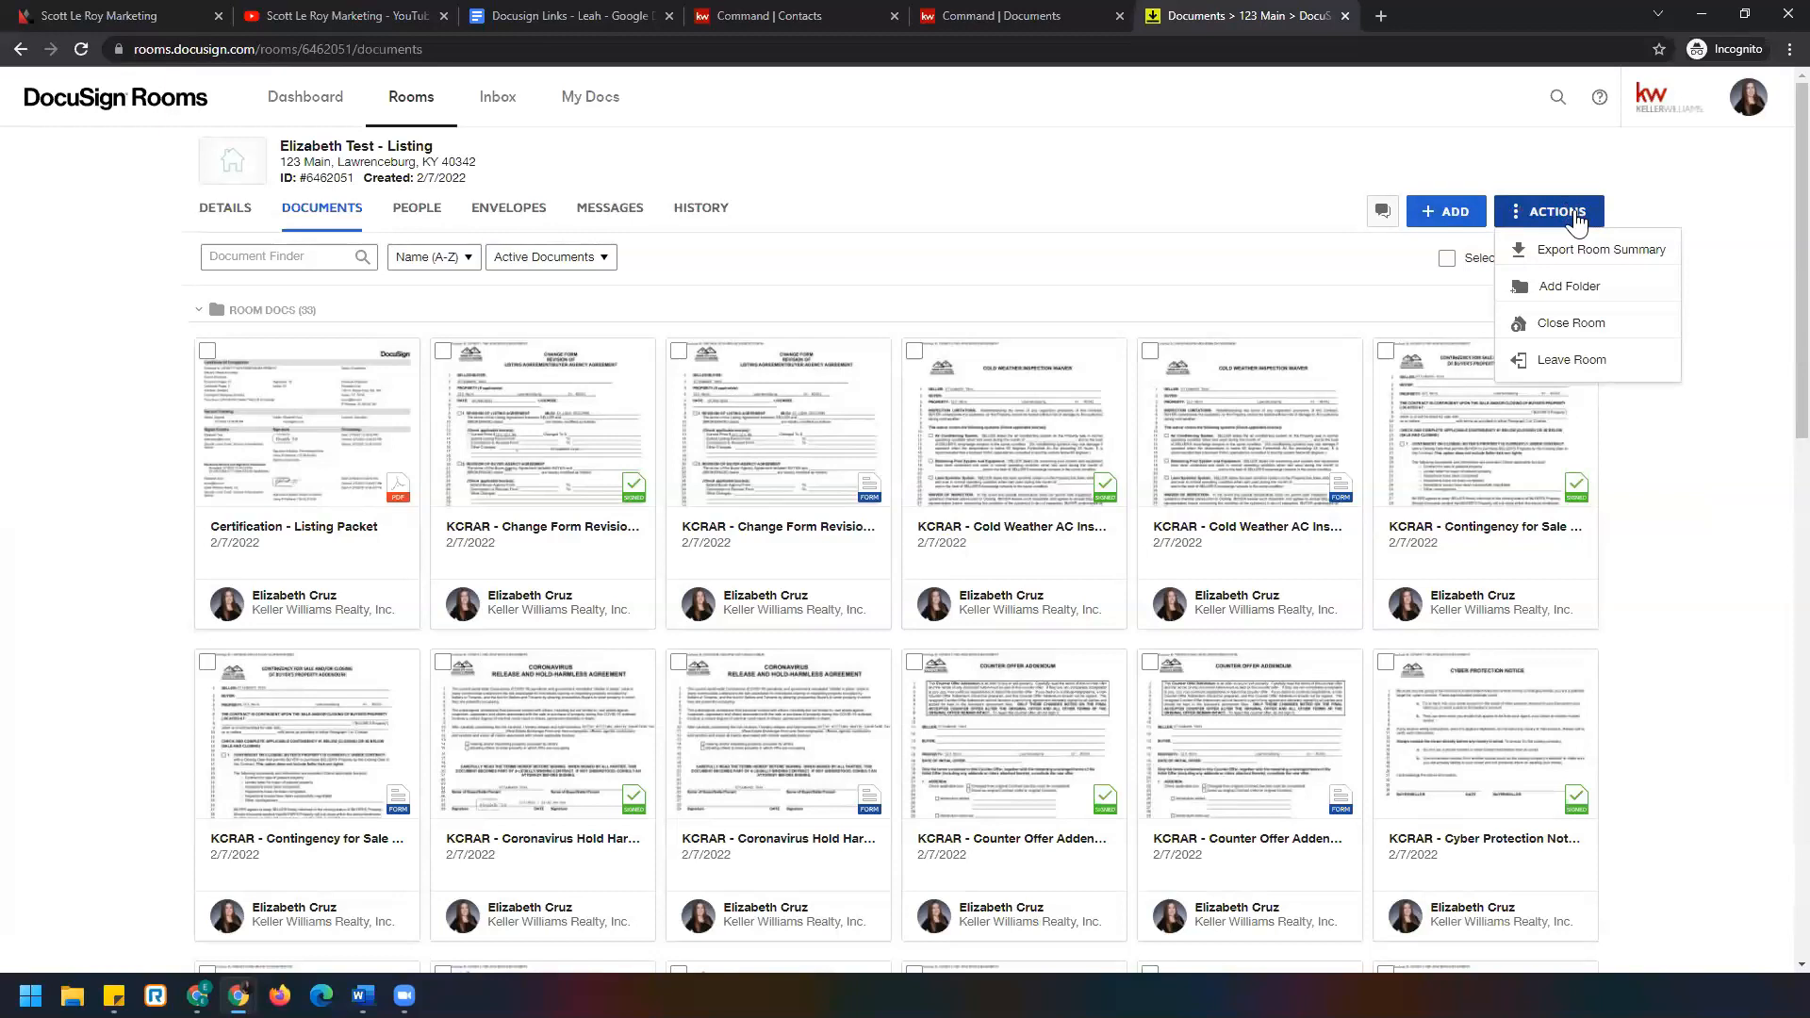
left_click(1580, 292)
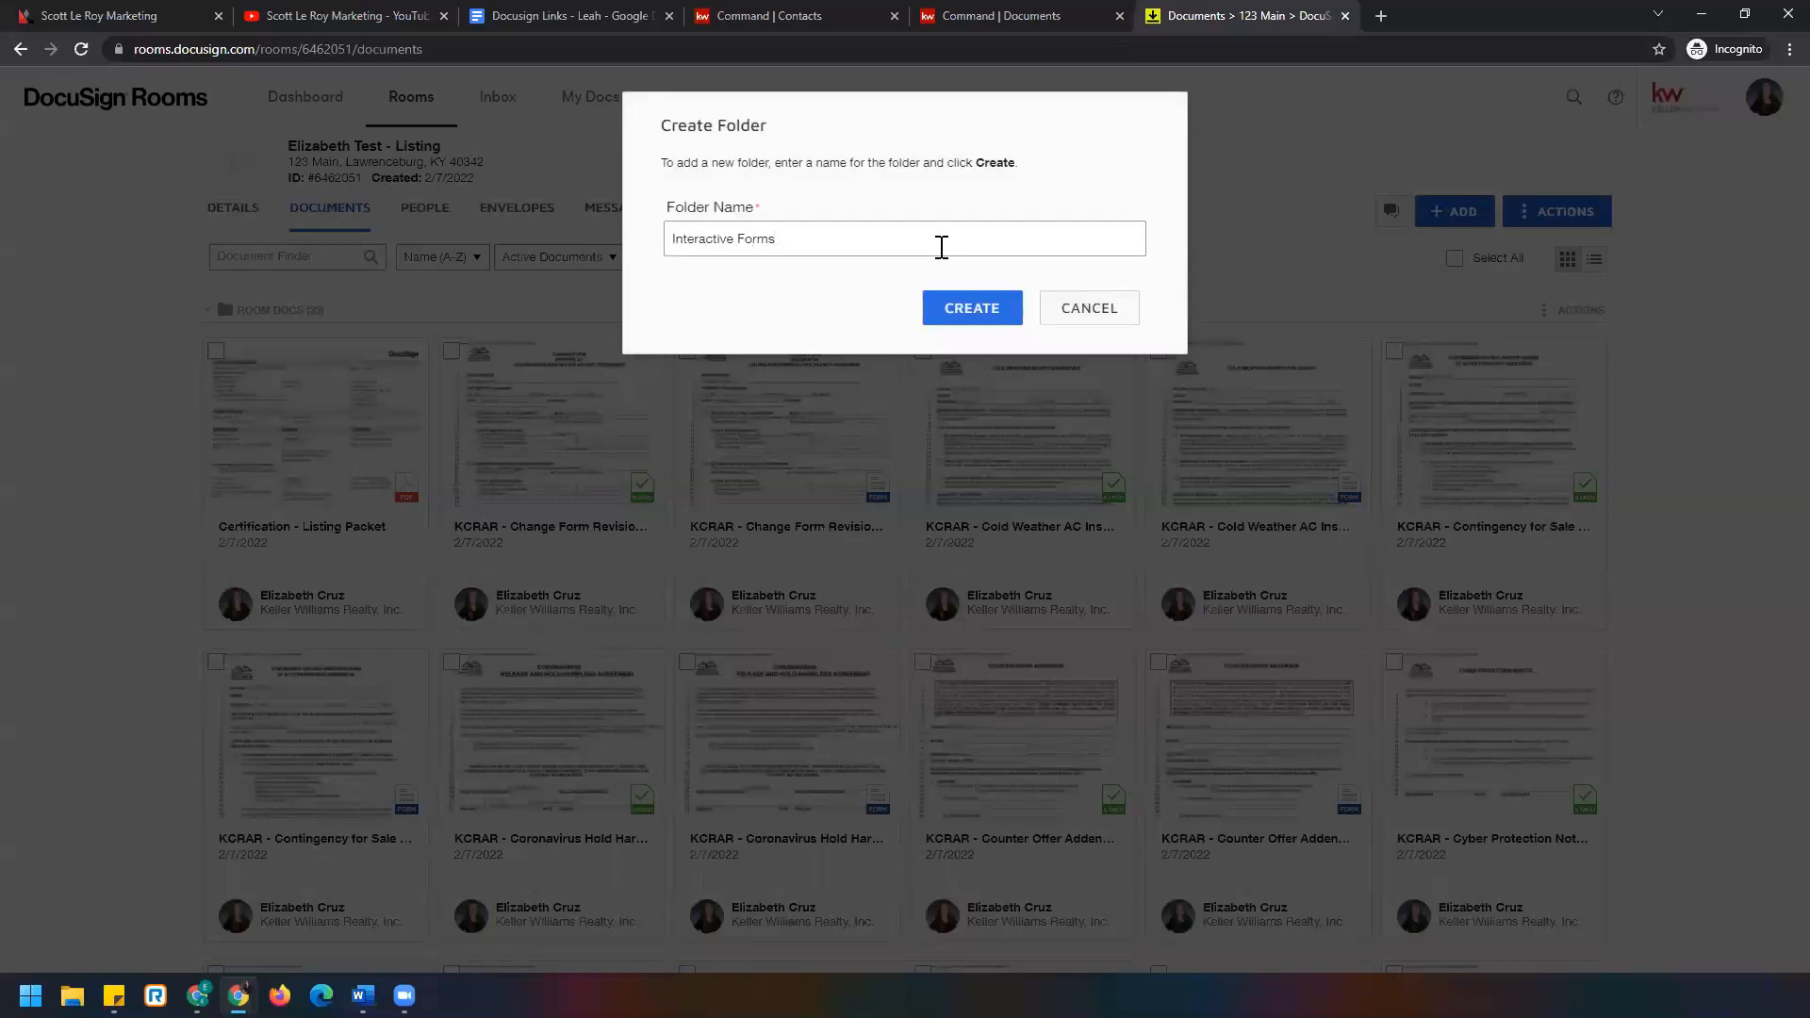
left_click(970, 308)
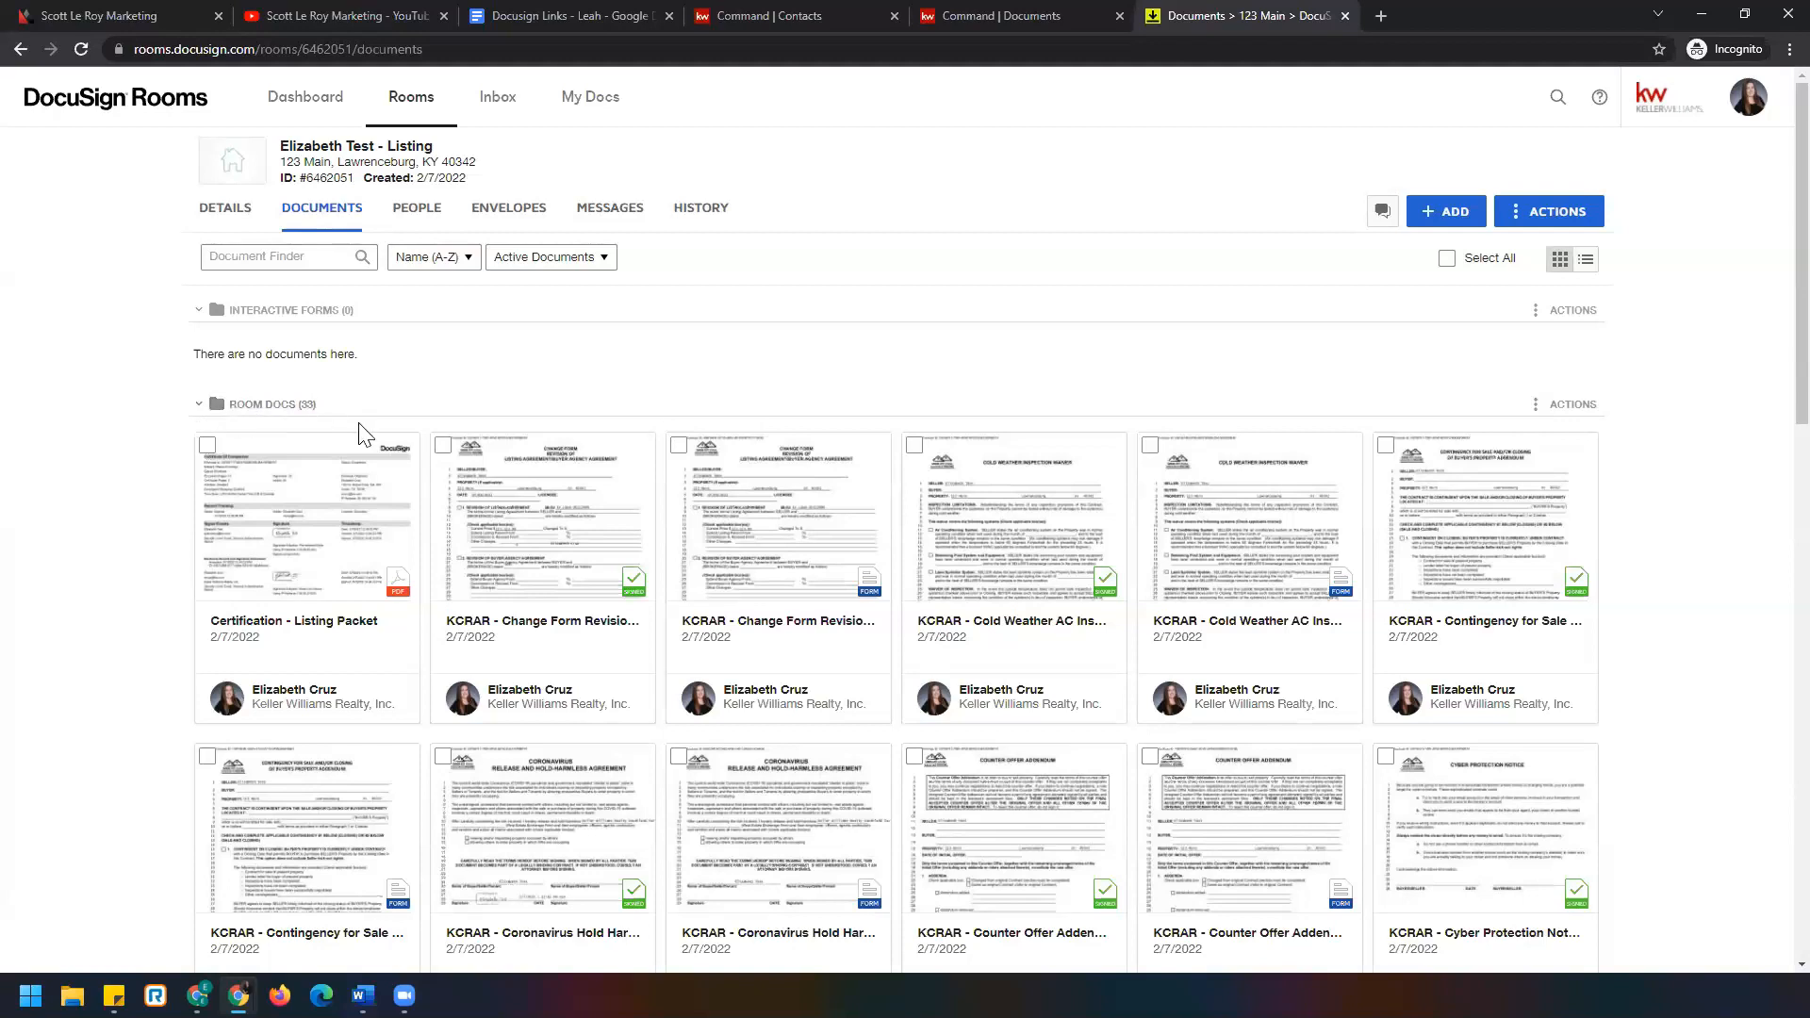
left_click(1055, 16)
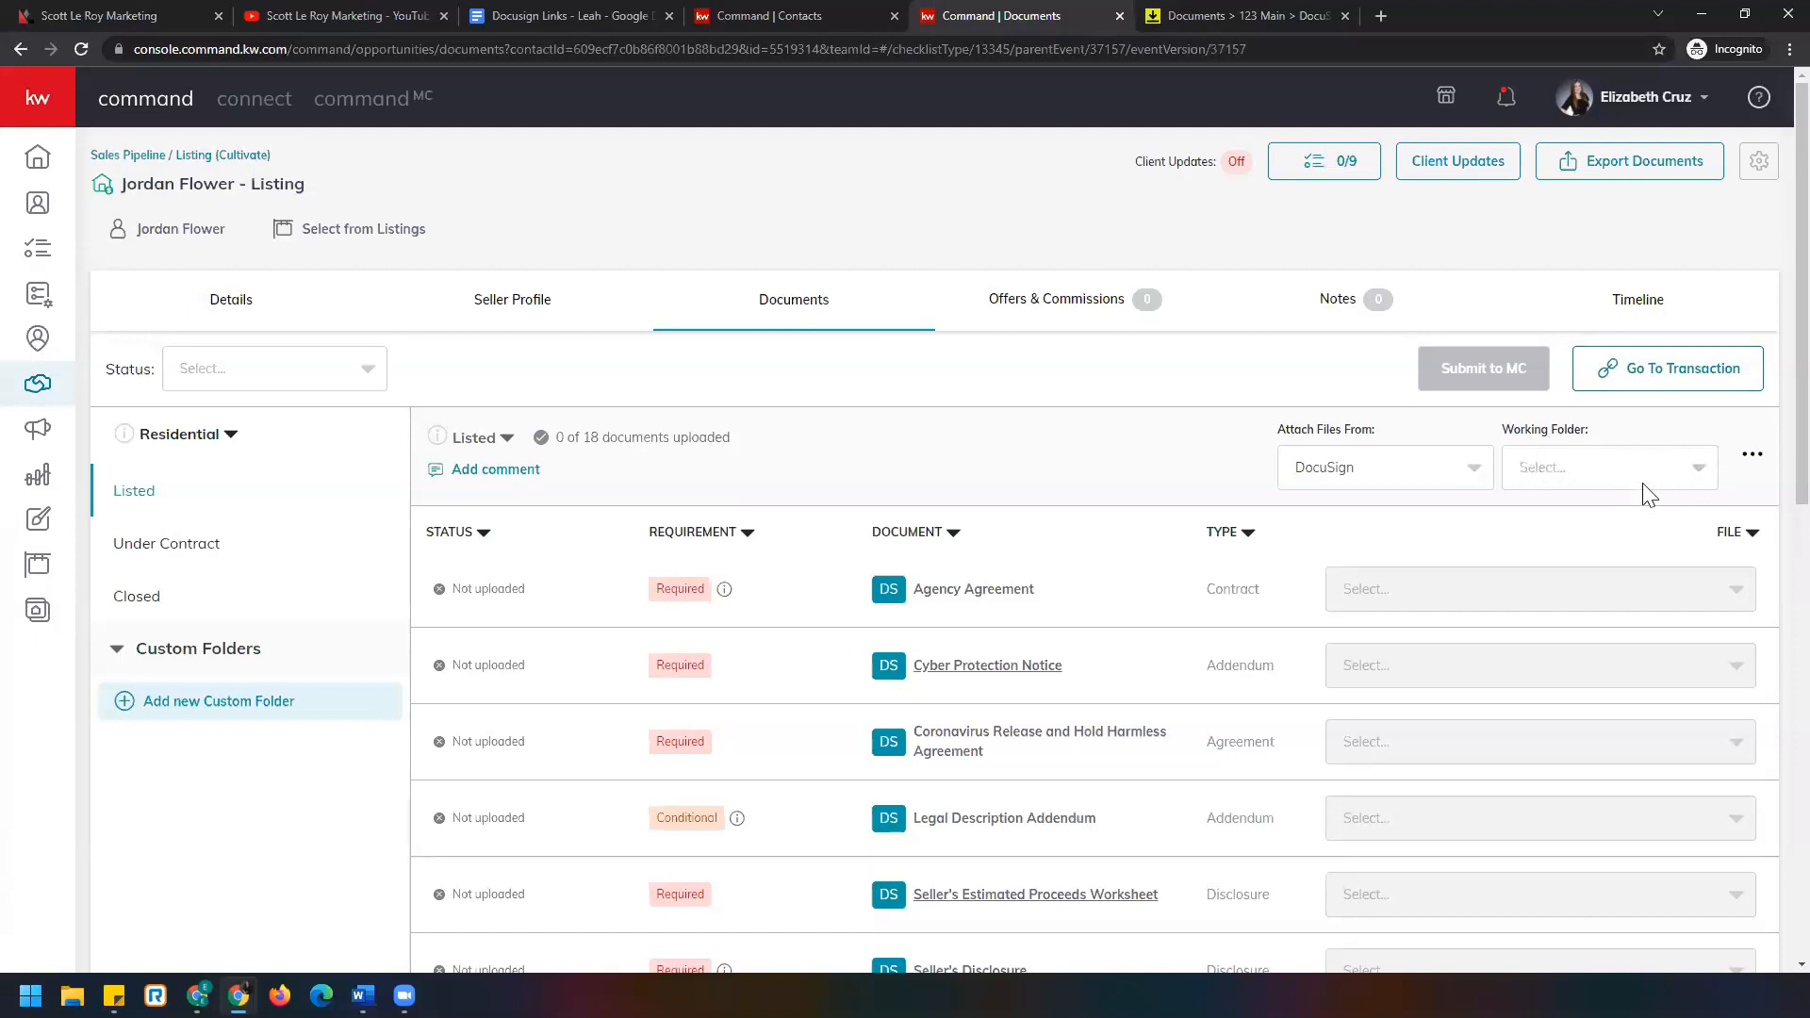
left_click(1683, 477)
left_click(1324, 13)
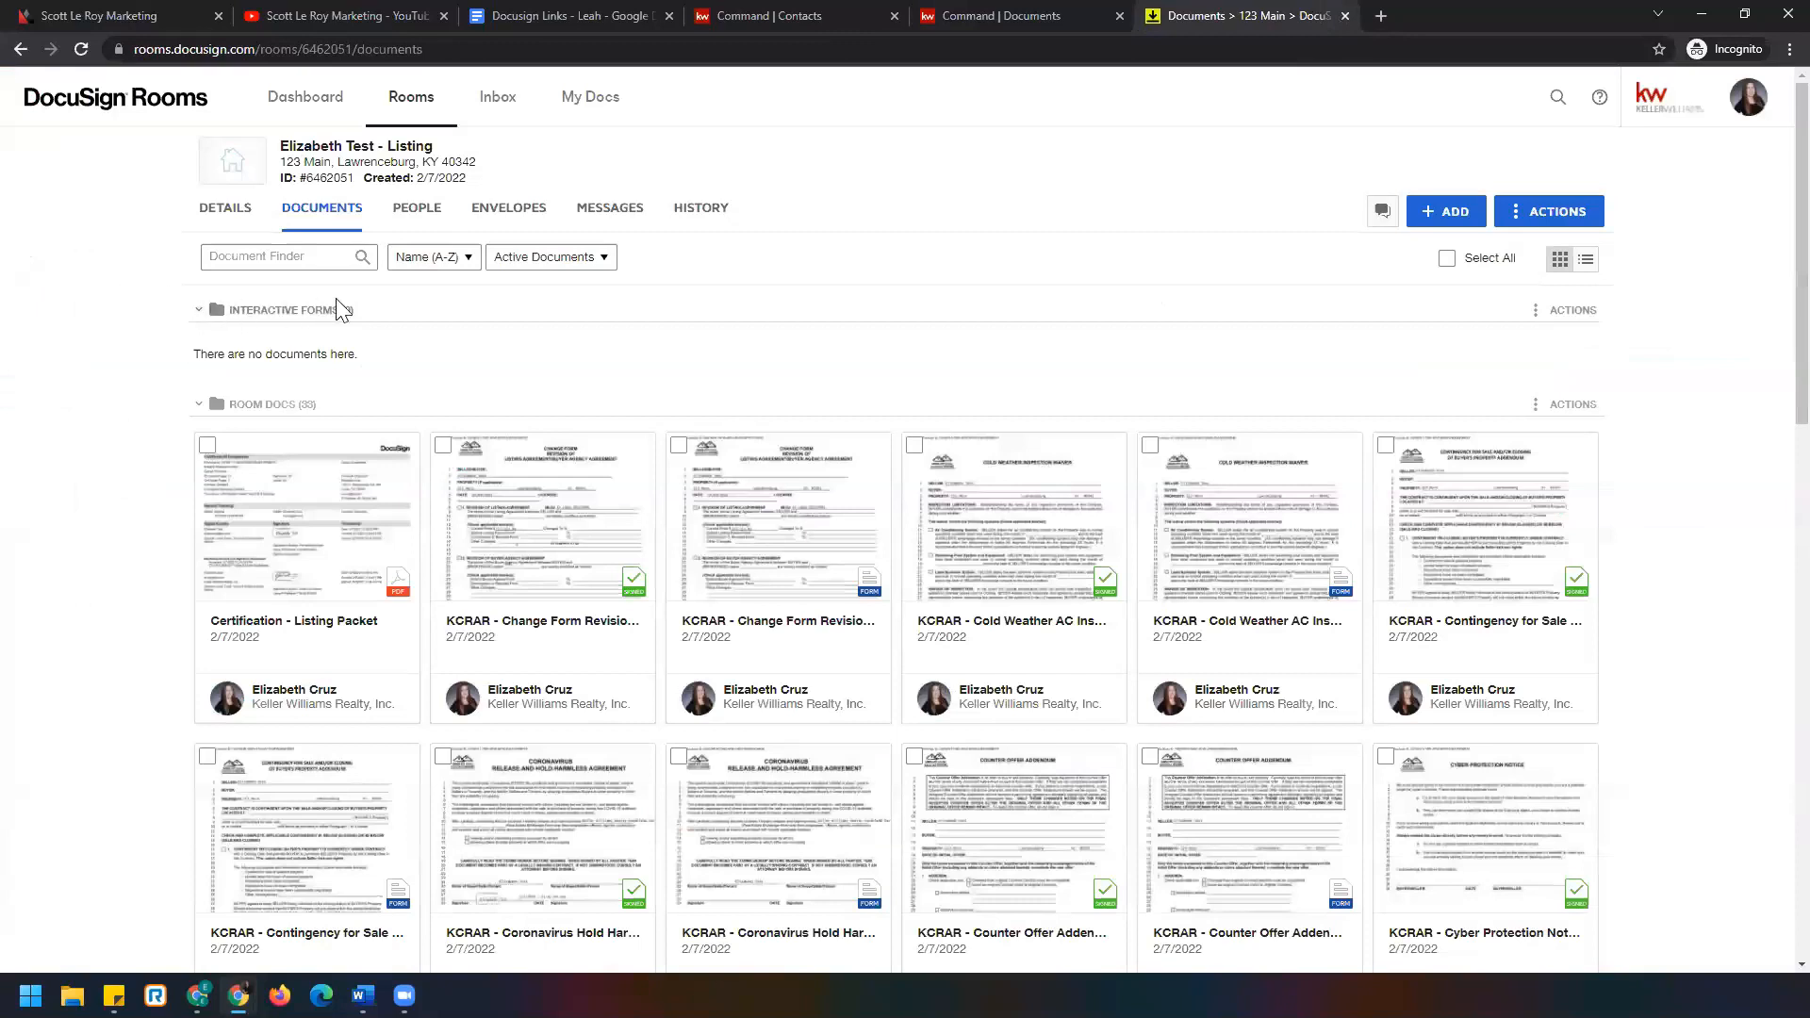
left_click(990, 15)
left_click(1627, 470)
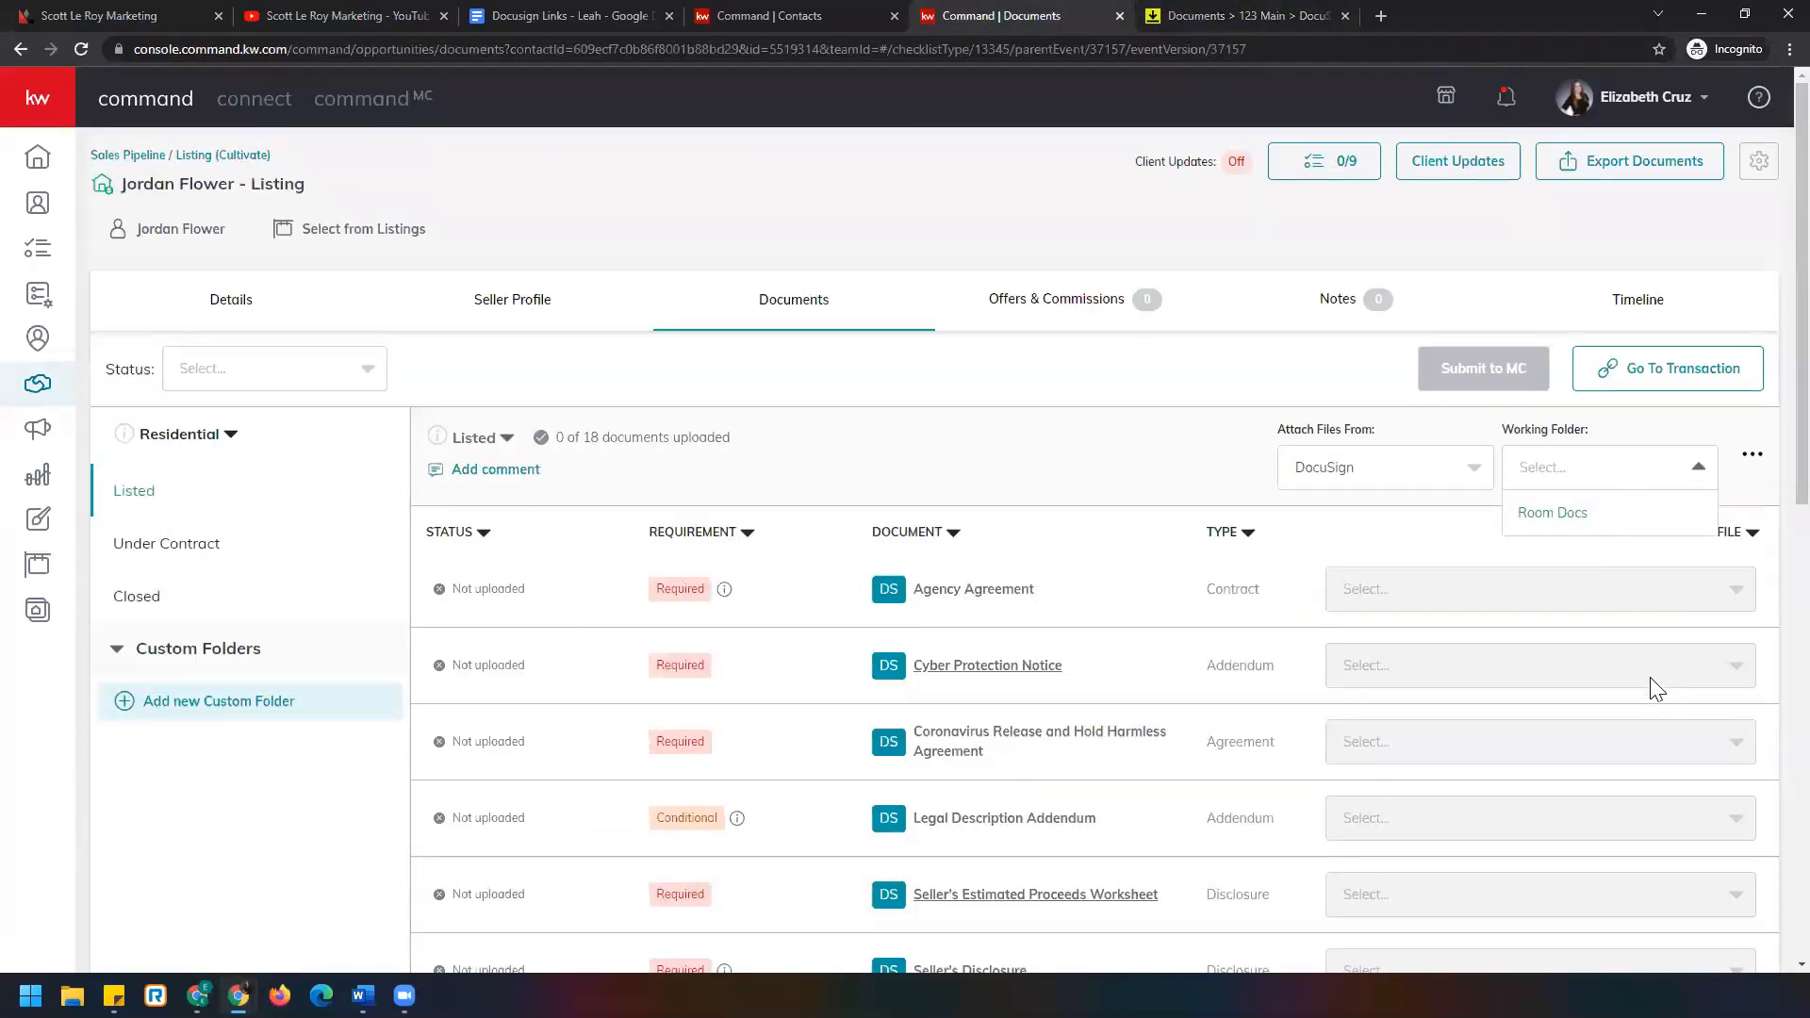
left_click(1287, 16)
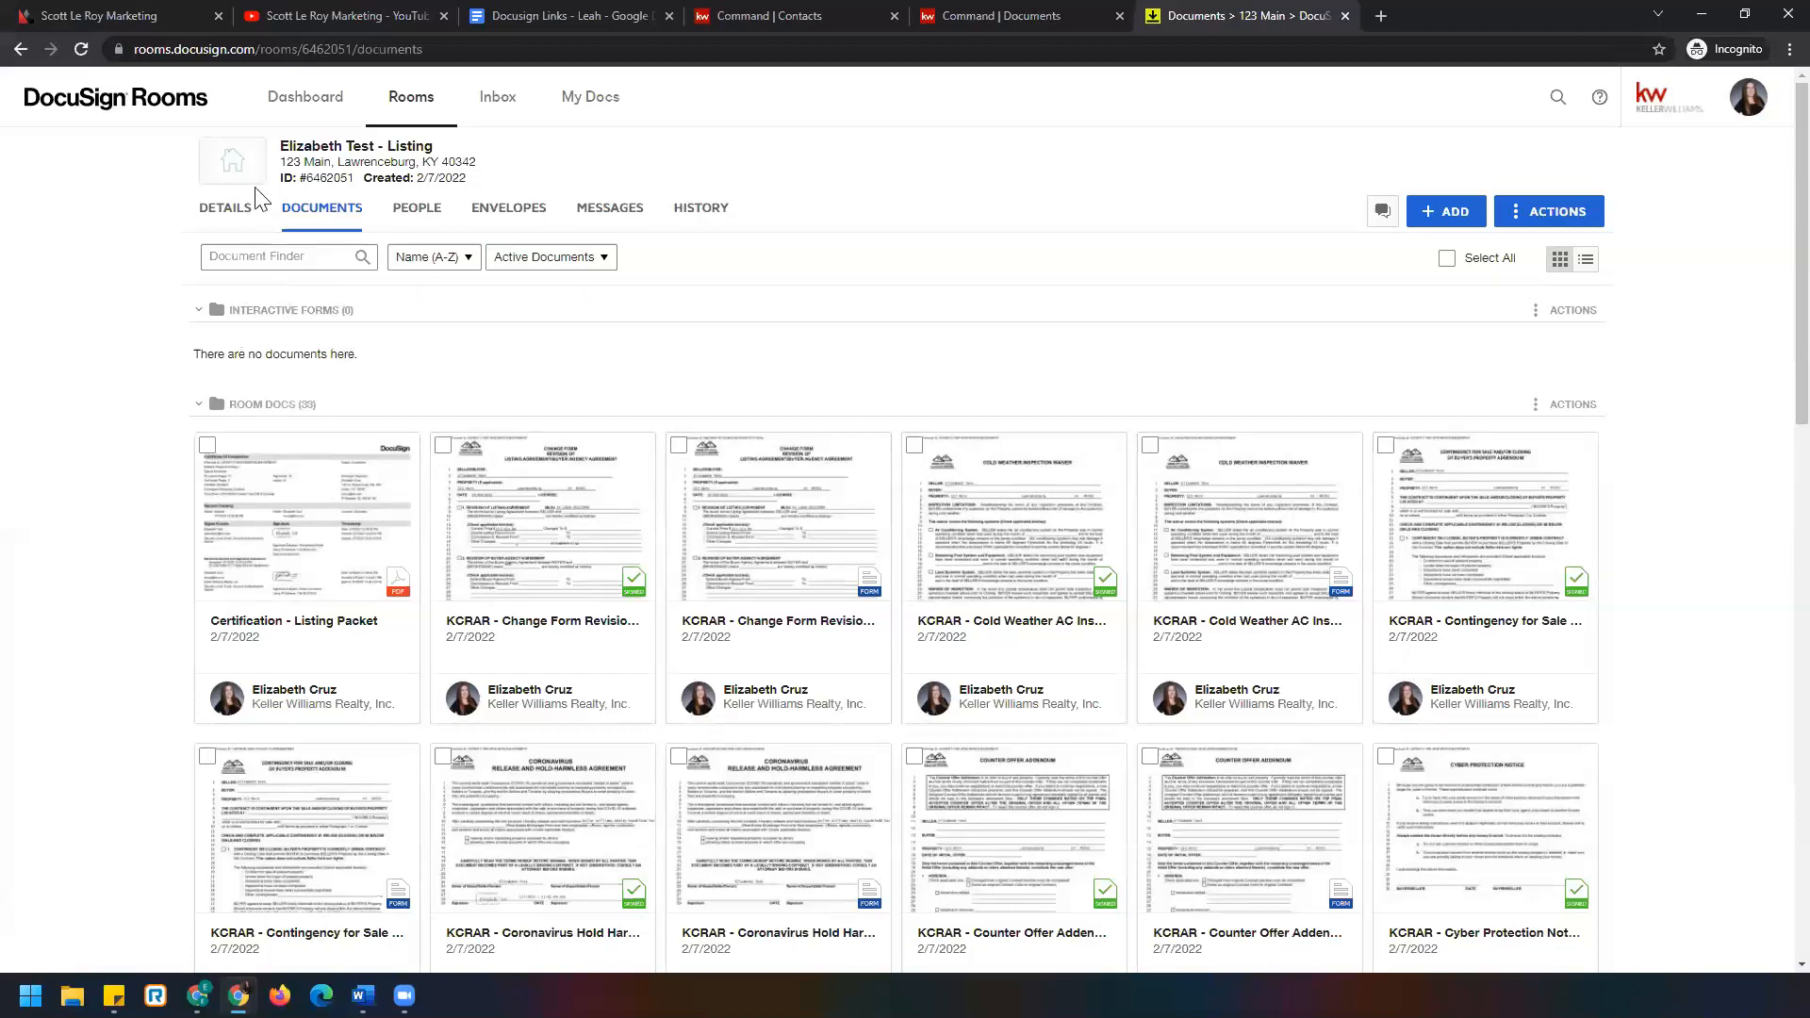
Select Change Form Revision, Cold Weather AC Inspection Waiver, Contingency for Sale, Coronavirus Hold Harmless and Counter Offer Addendum.
left_click(679, 445)
left_click(1150, 445)
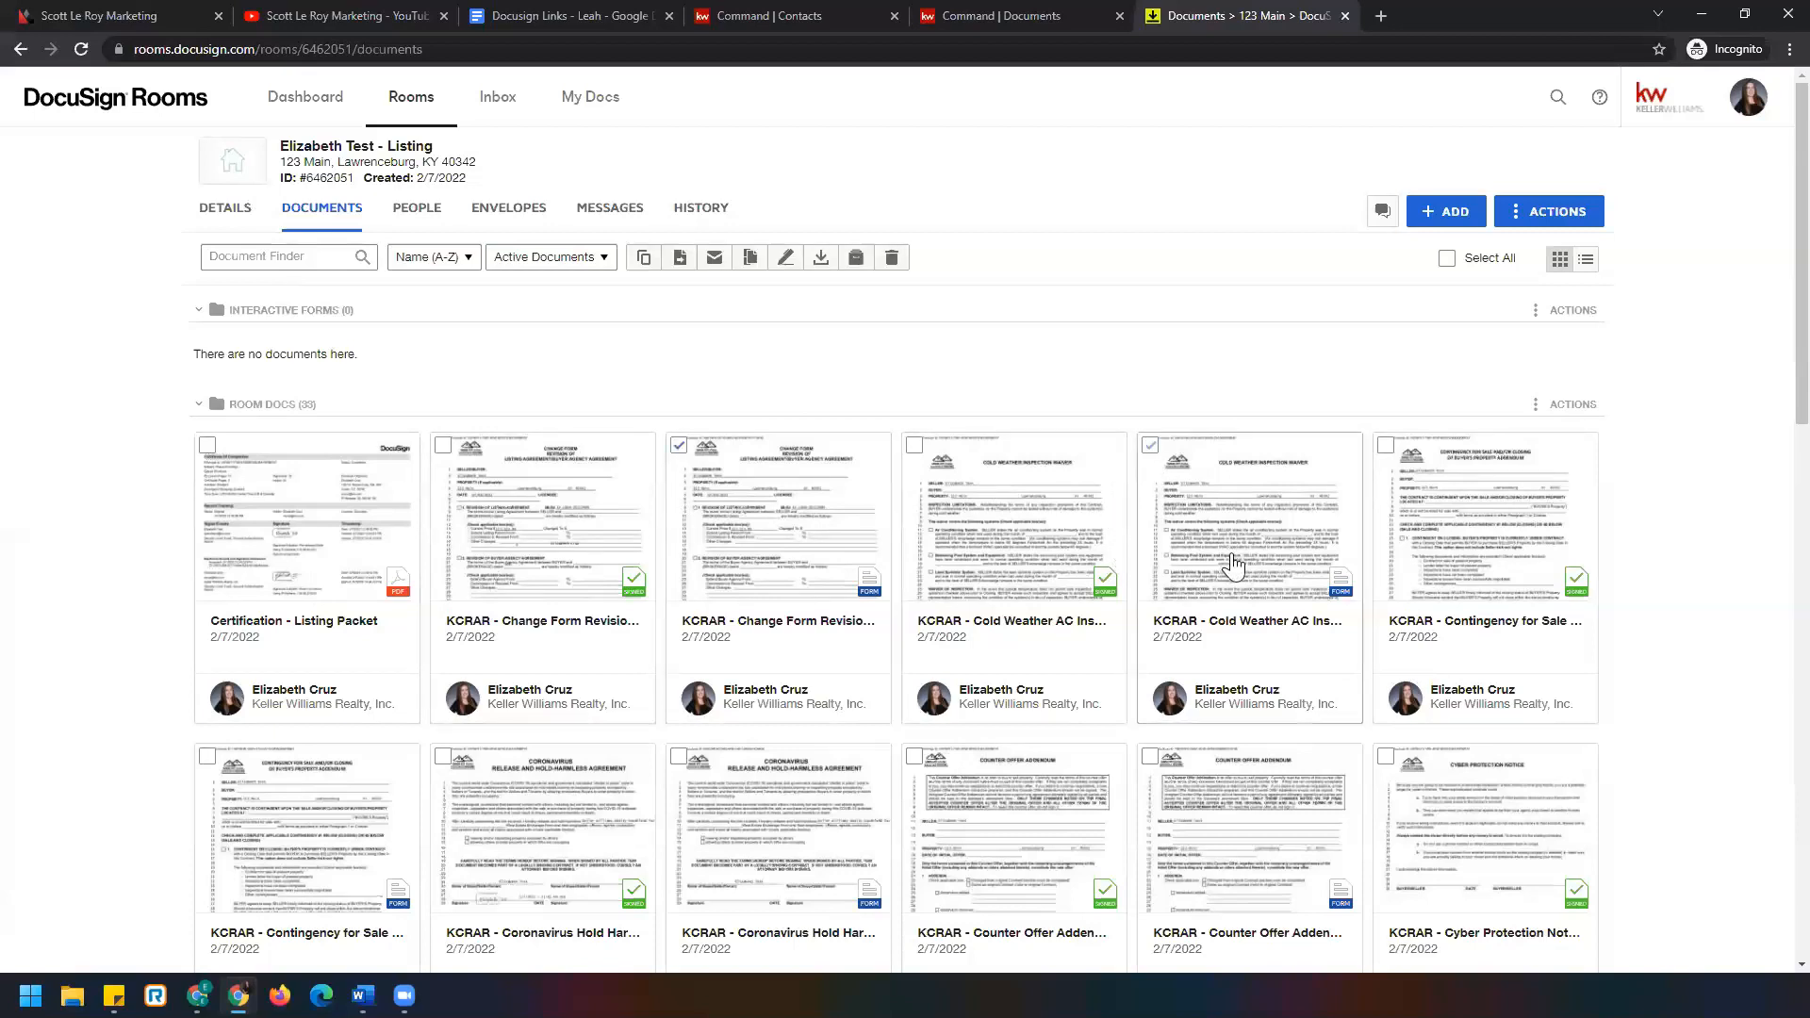
left_click(207, 756)
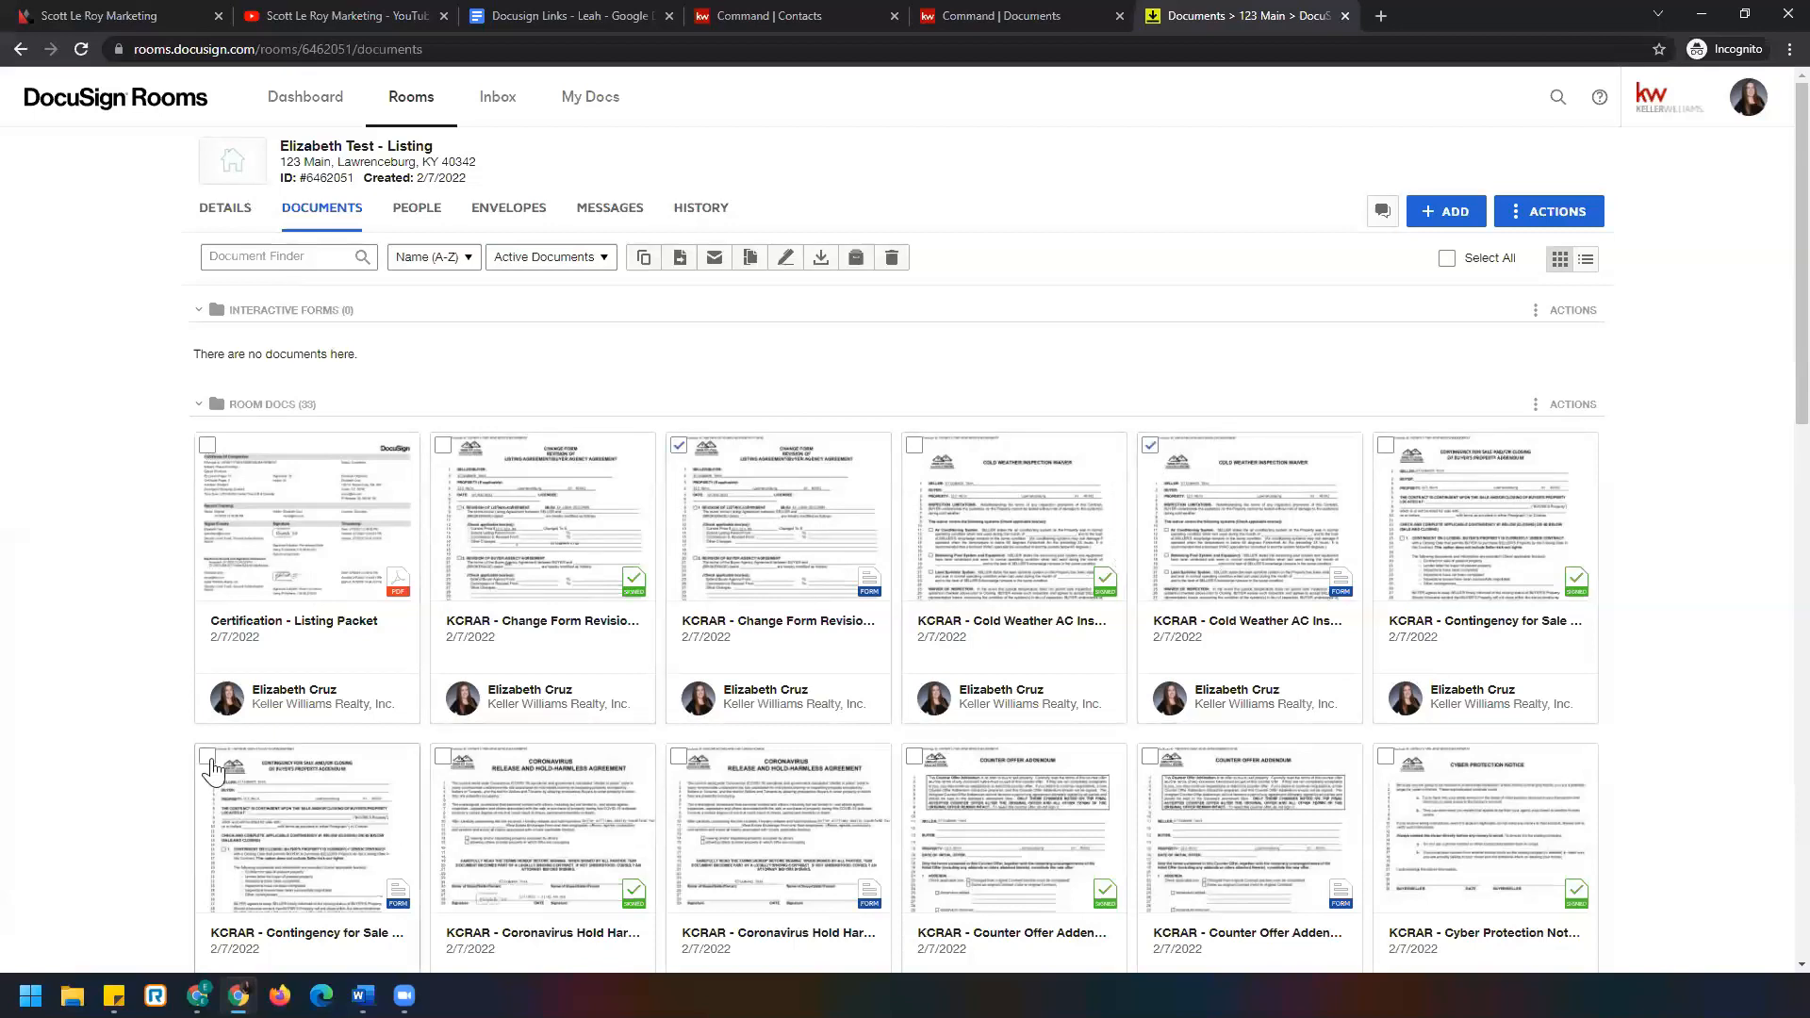
left_click(680, 758)
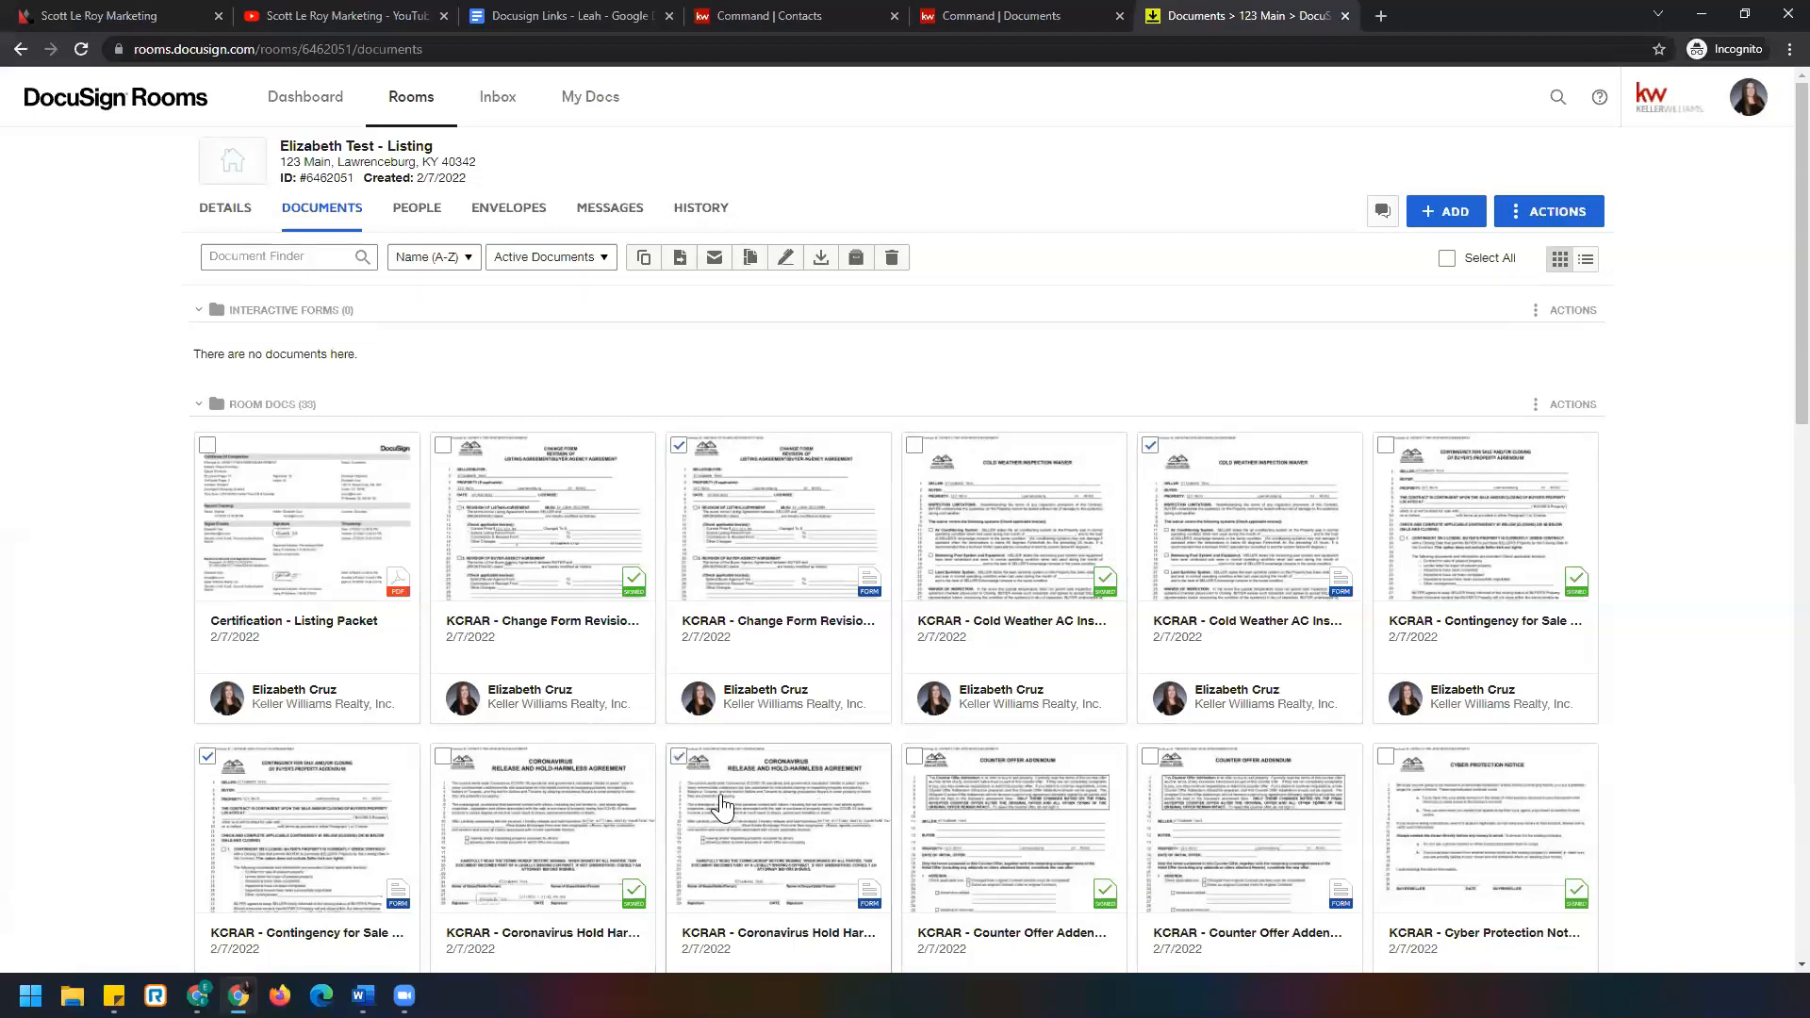
left_click(680, 443)
left_click(679, 445)
left_click(1149, 756)
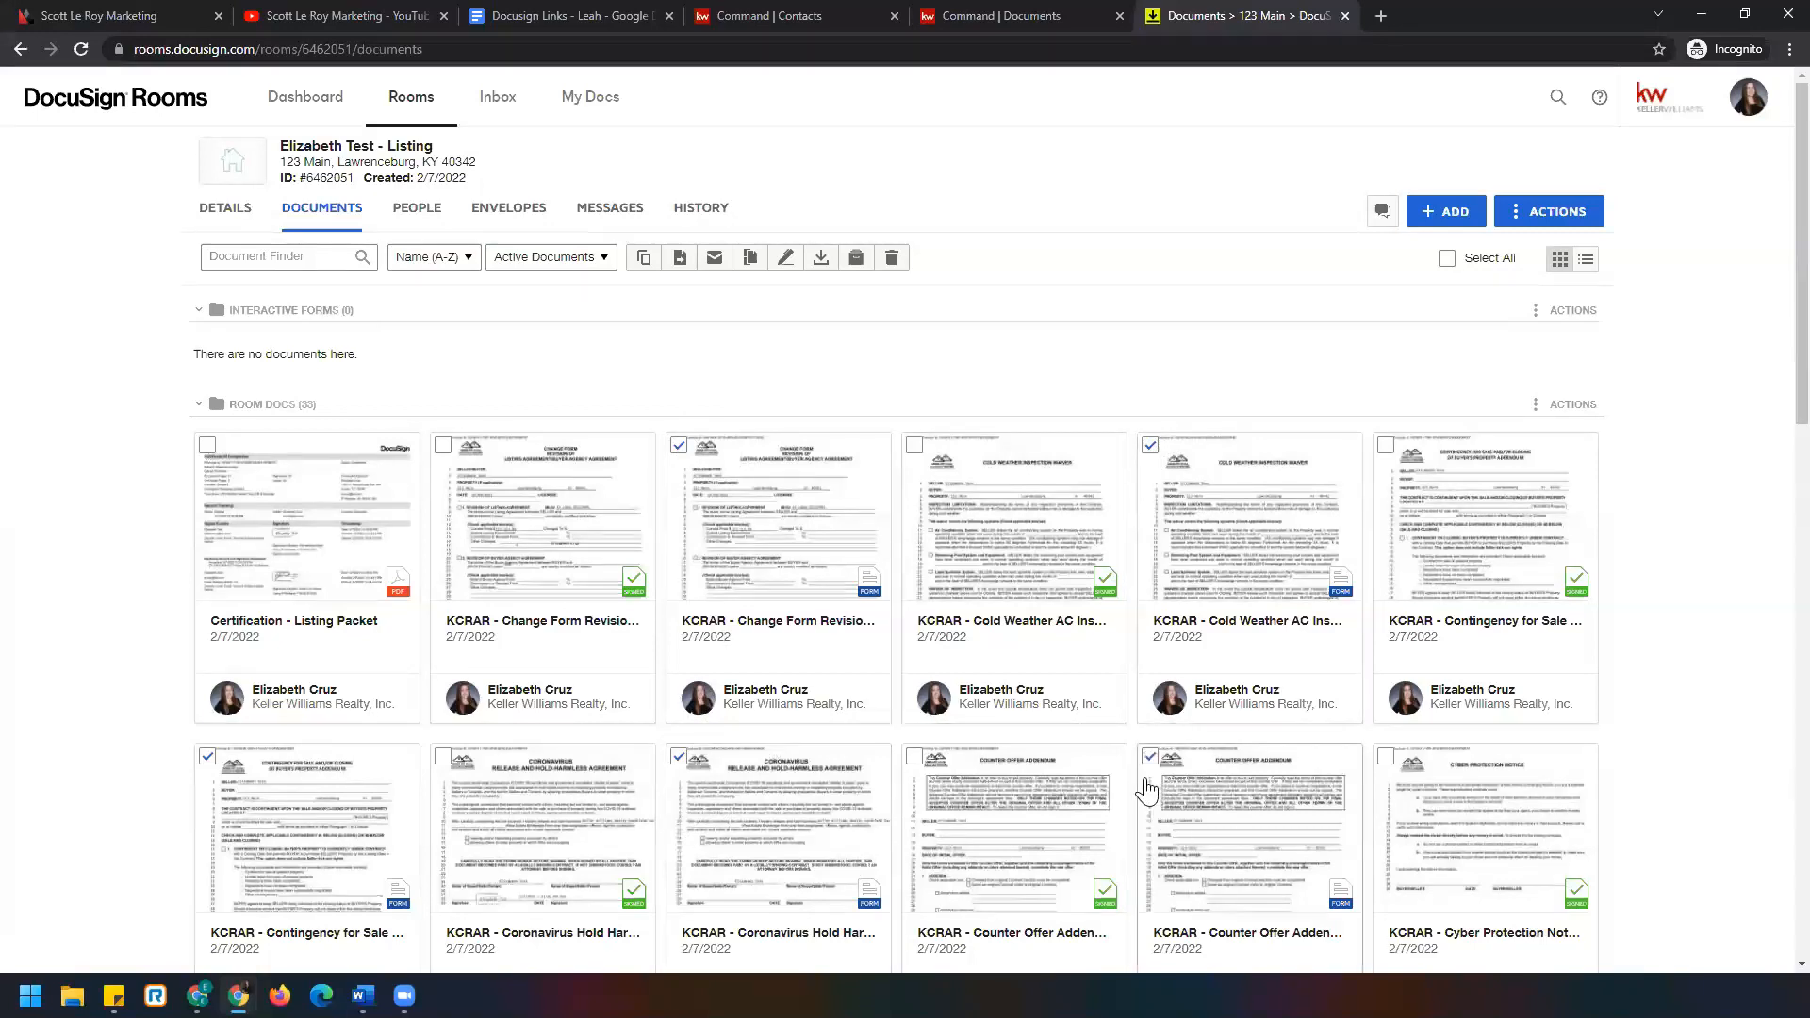
Move the five selected KCRAR forms into Interactive Forms, leaving 28 room documents, then collapse it.
left_click(680, 269)
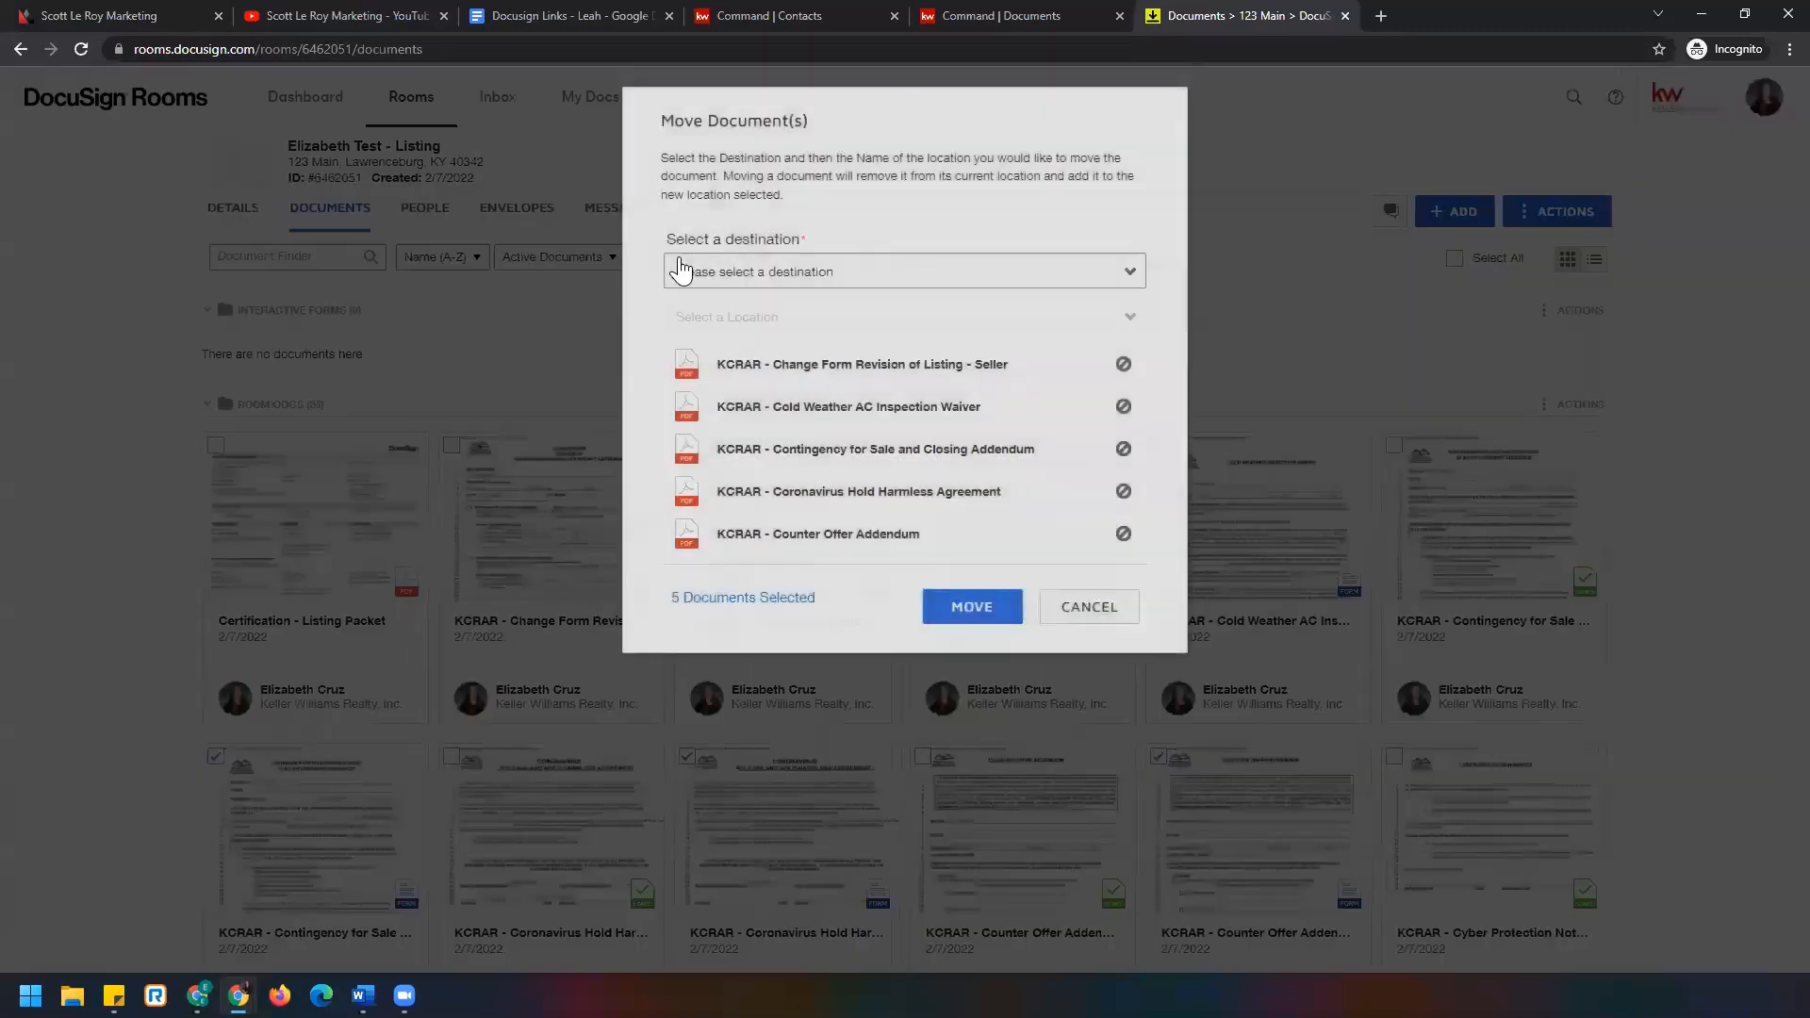
left_click(1003, 282)
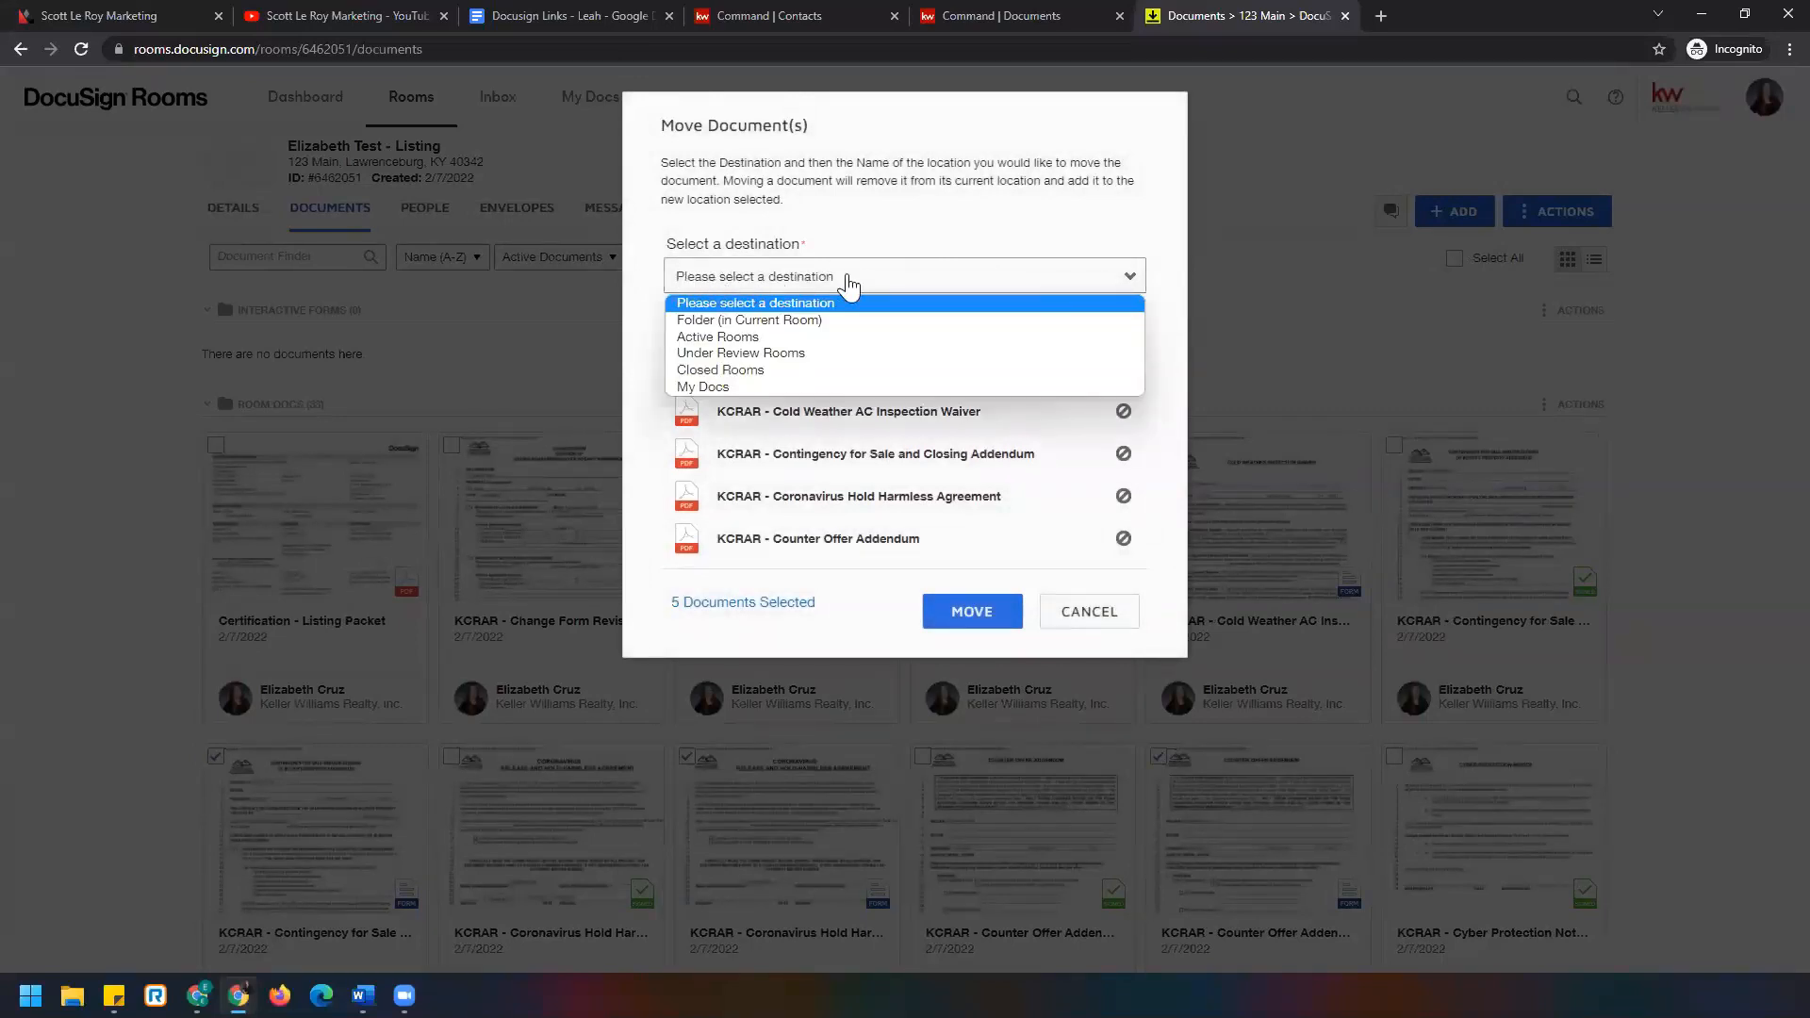
left_click(888, 321)
left_click(888, 325)
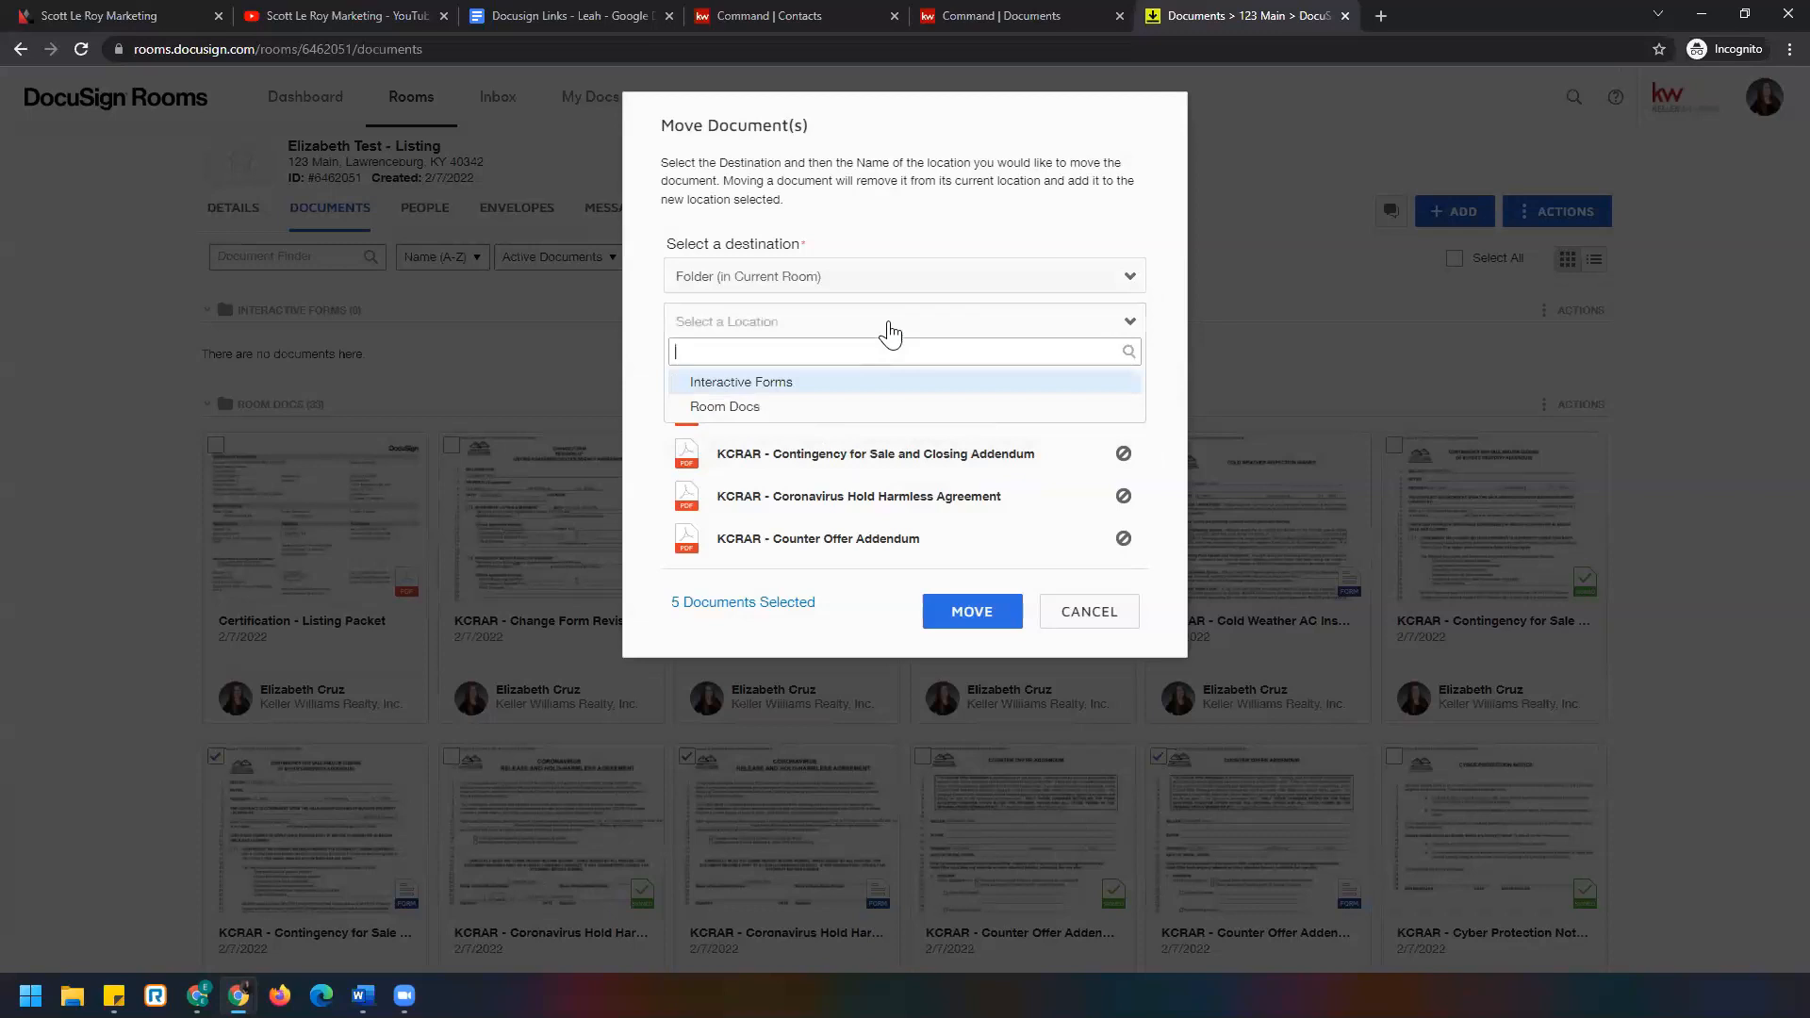
left_click(799, 383)
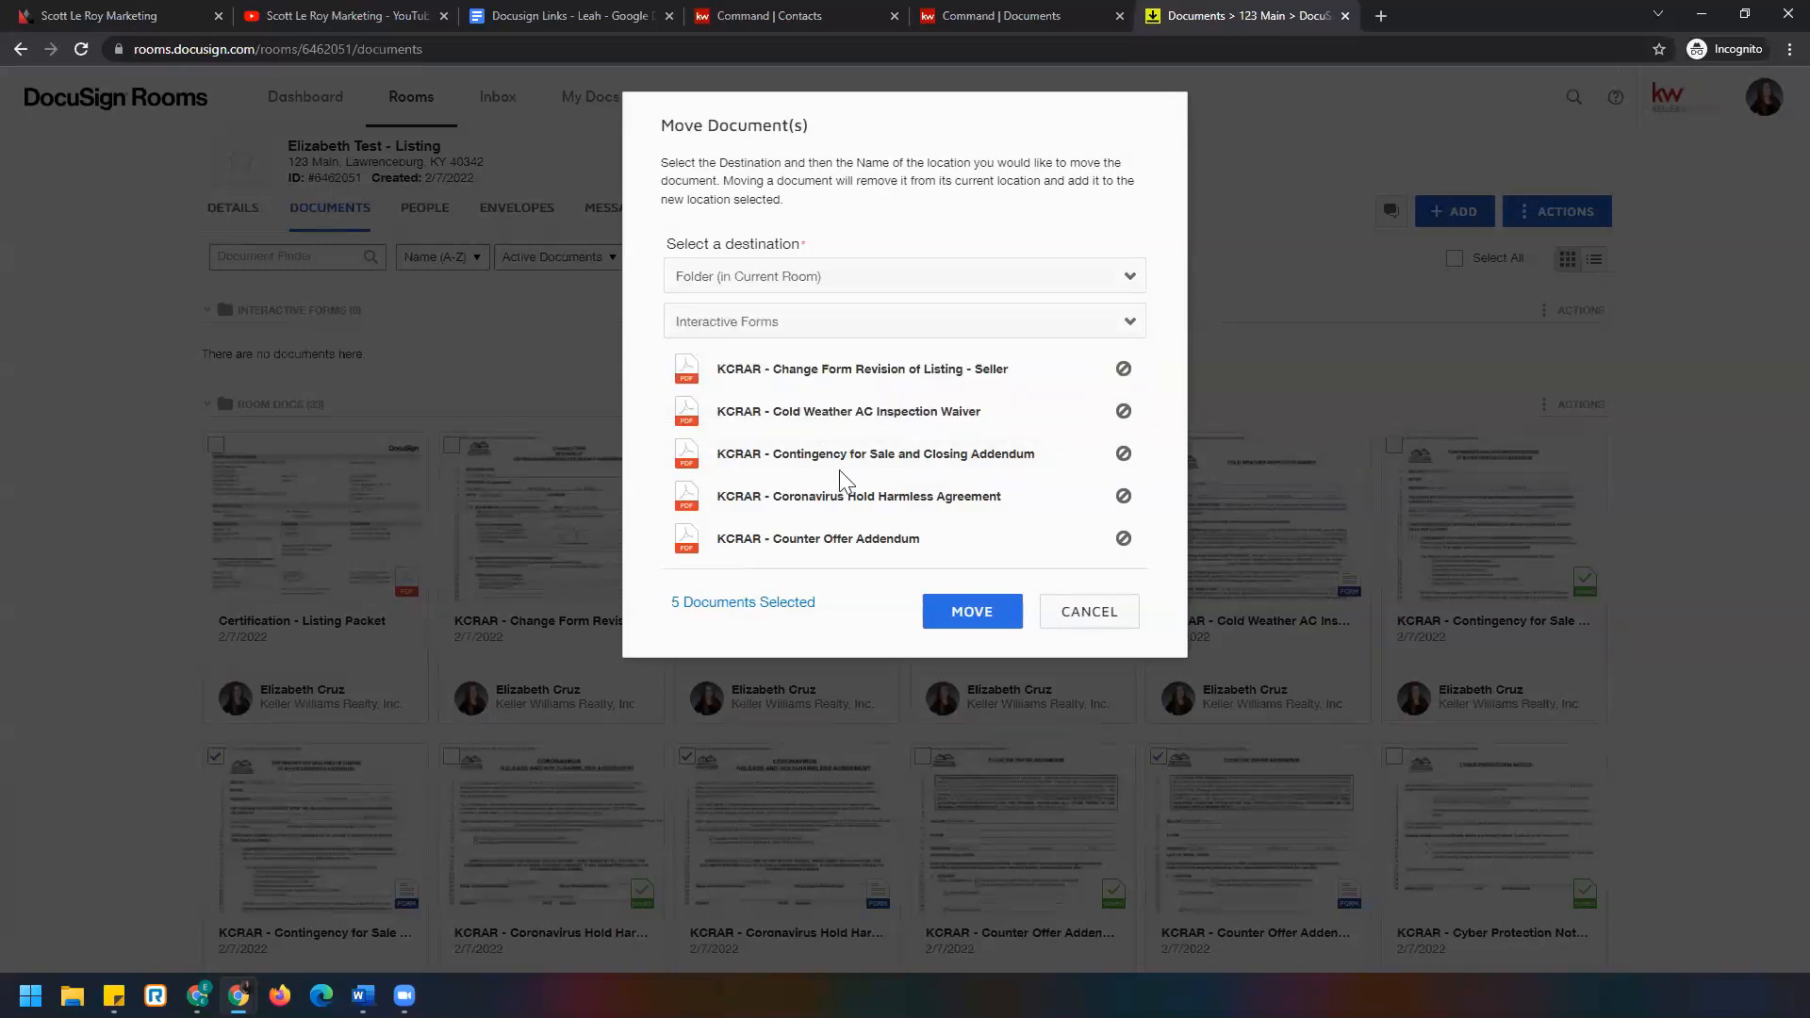
left_click(1001, 614)
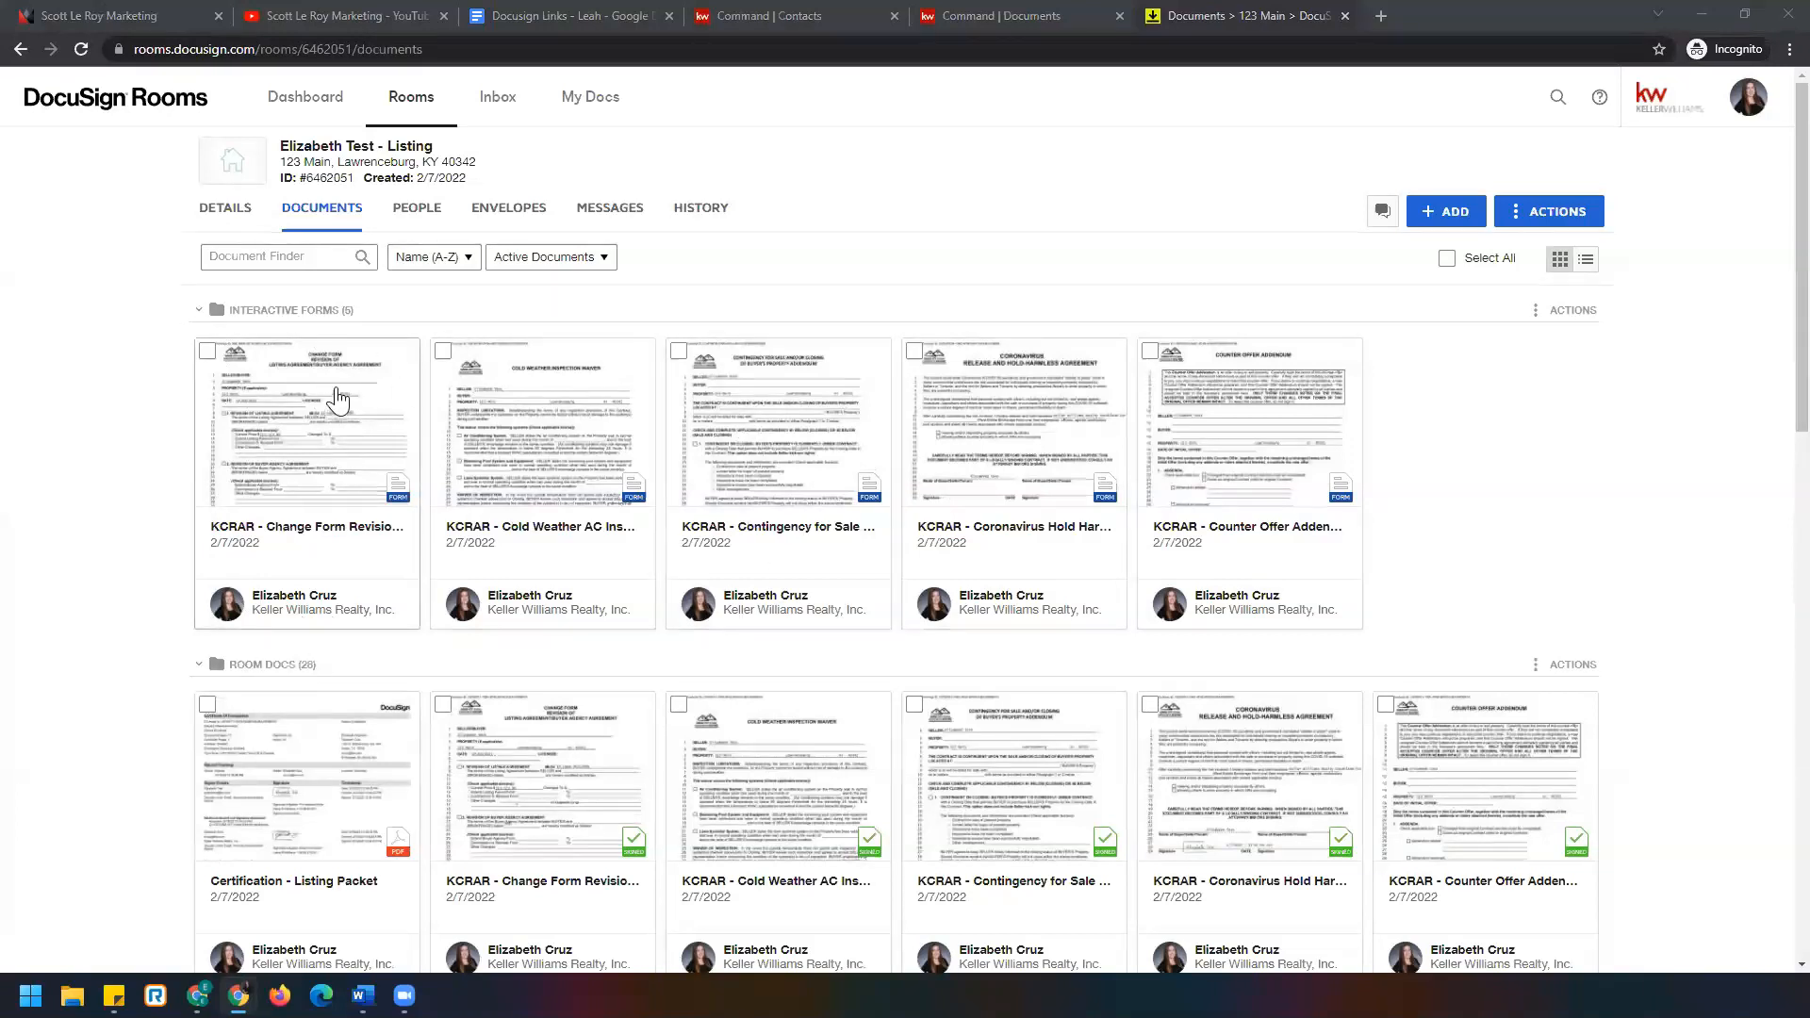
left_click(199, 311)
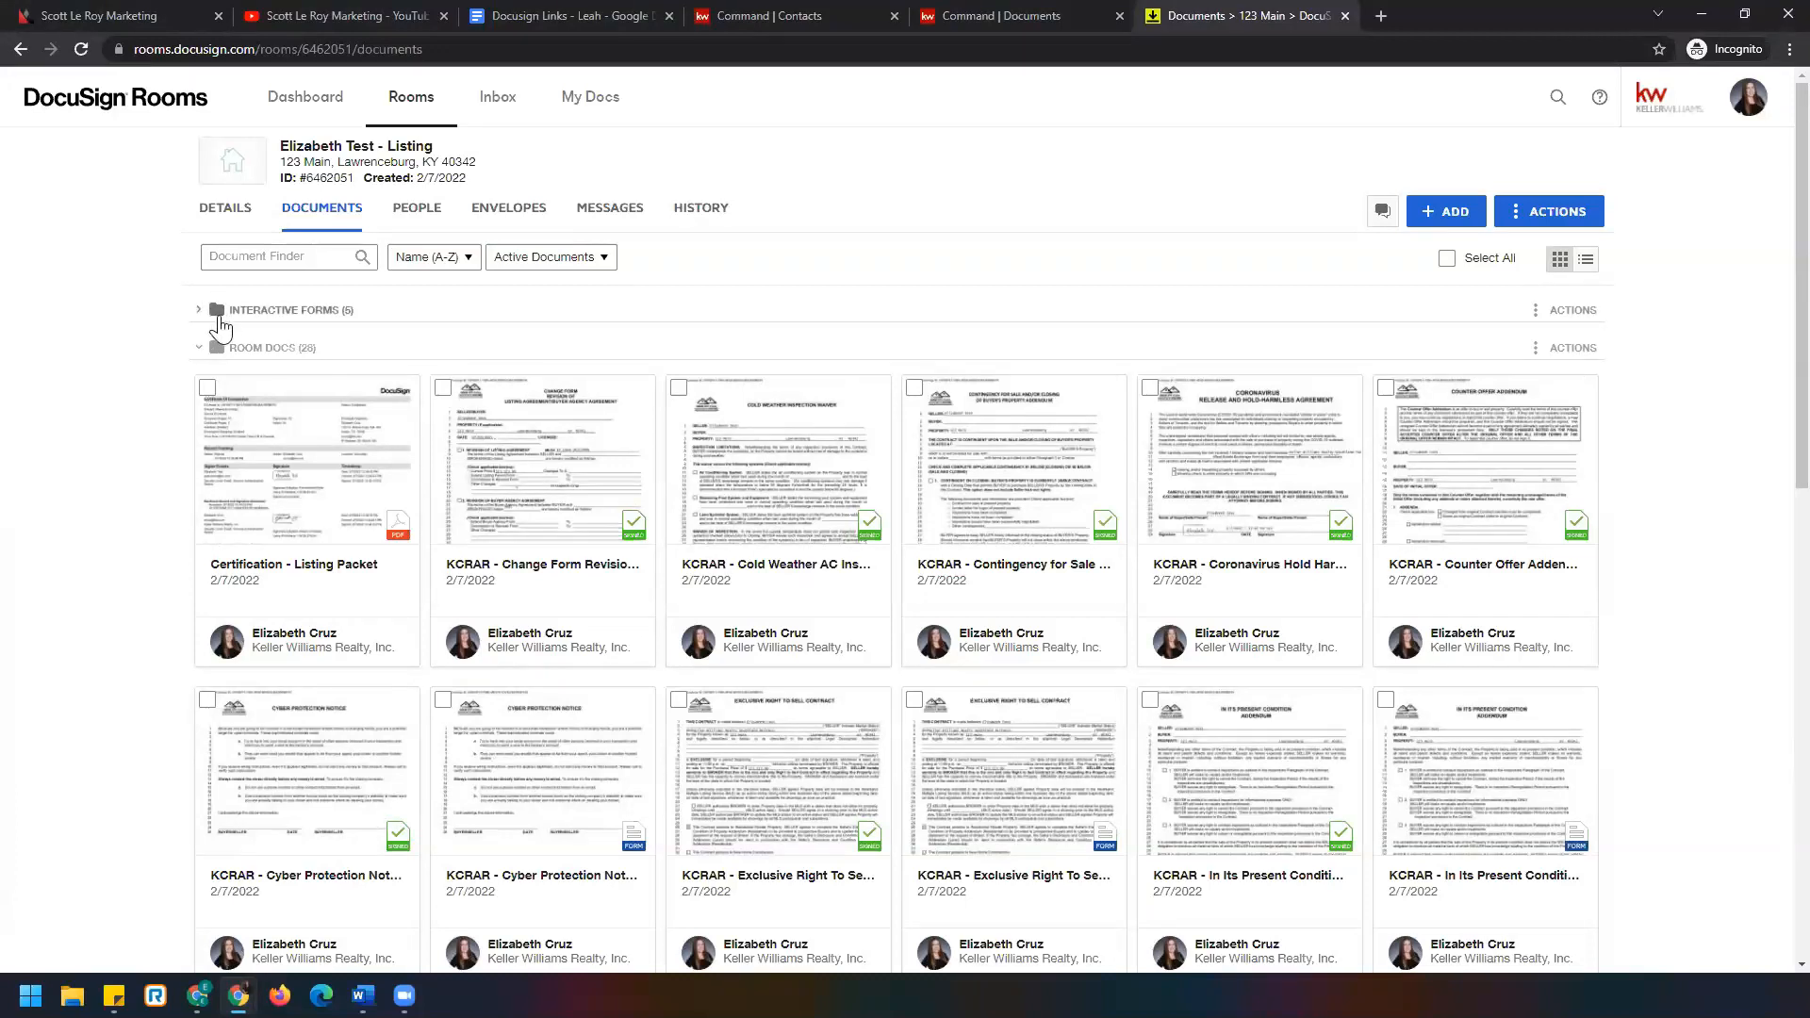
Zoom in and add an empty folder named 'Certifications' to the 123 Main listing room.
key("ctrl+plus")
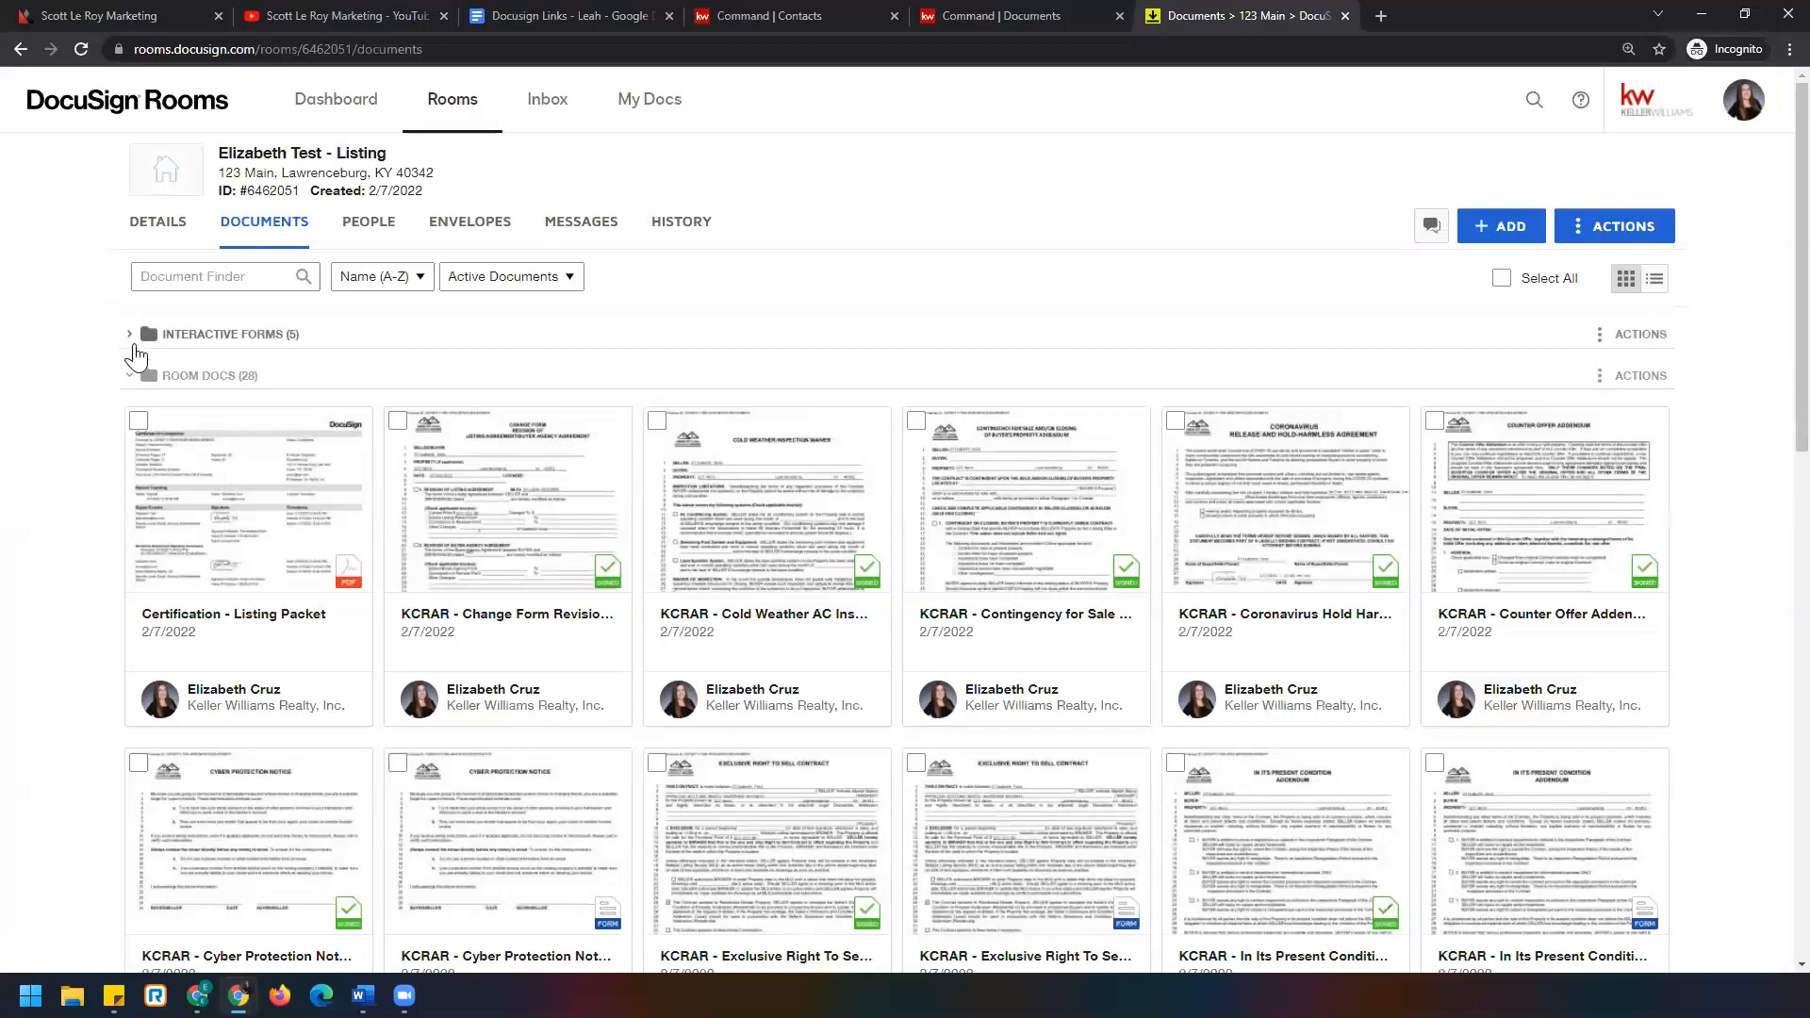
left_click(1602, 226)
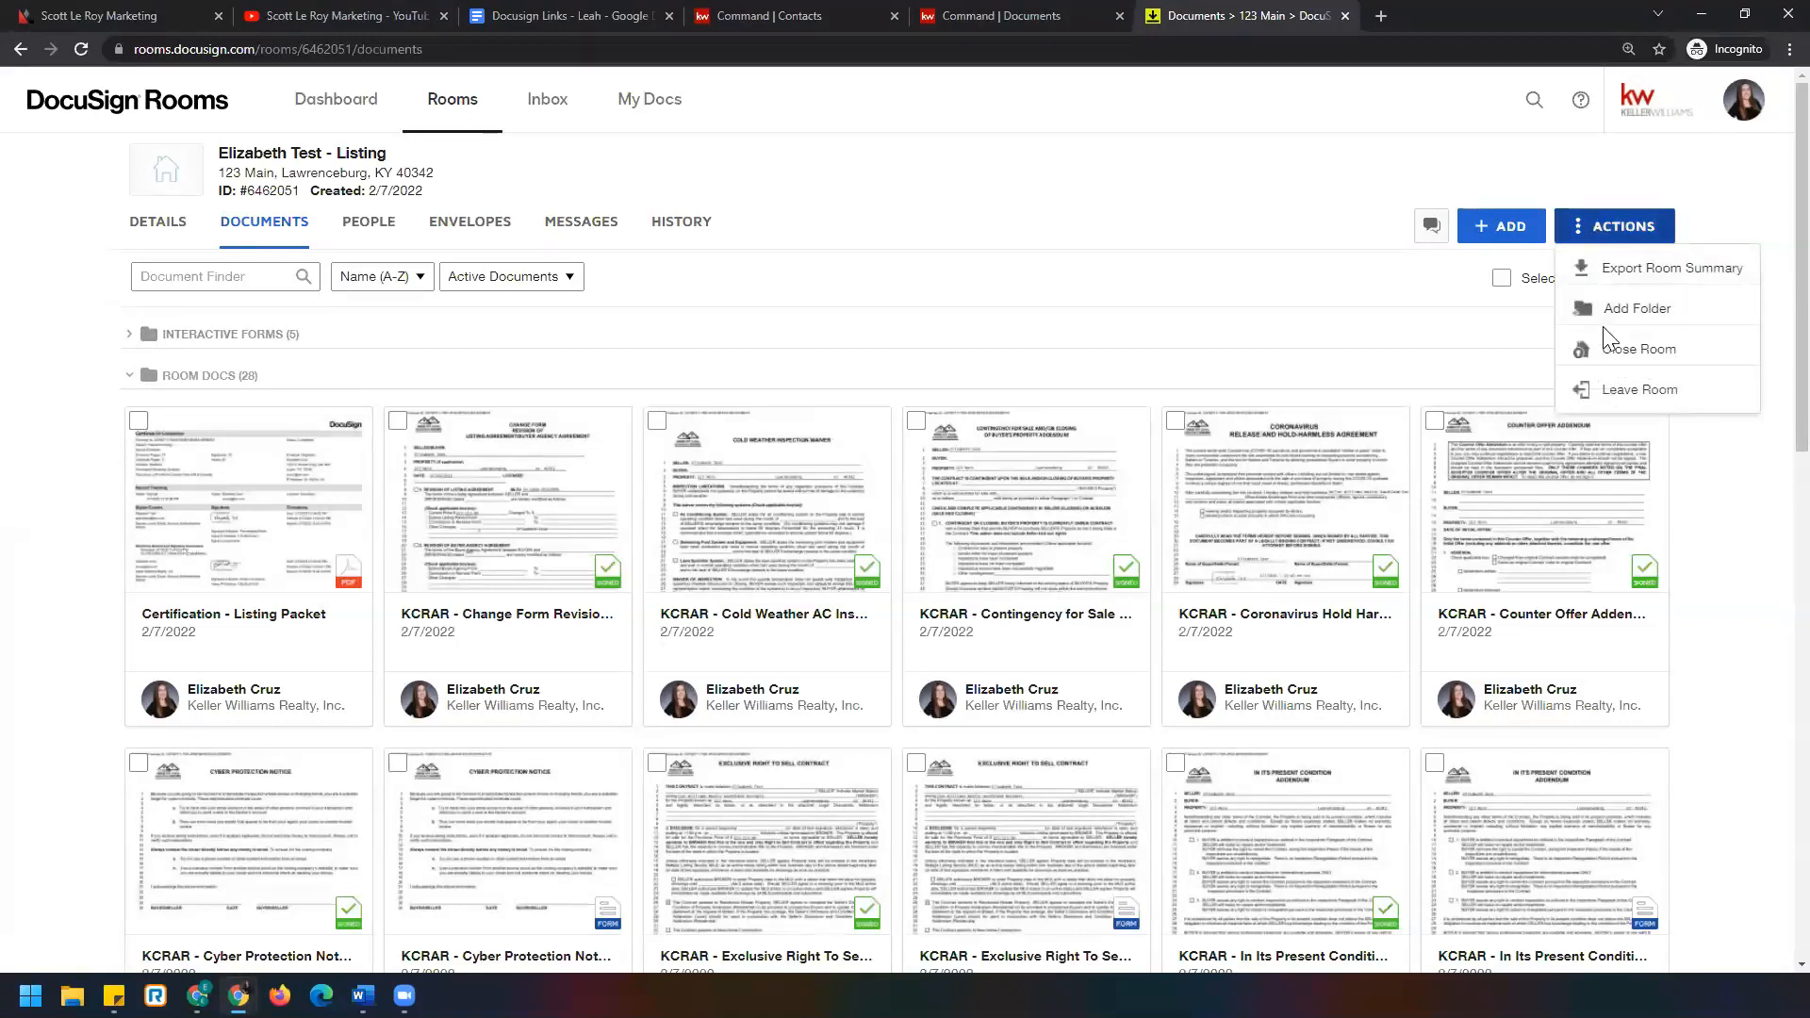
left_click(1611, 348)
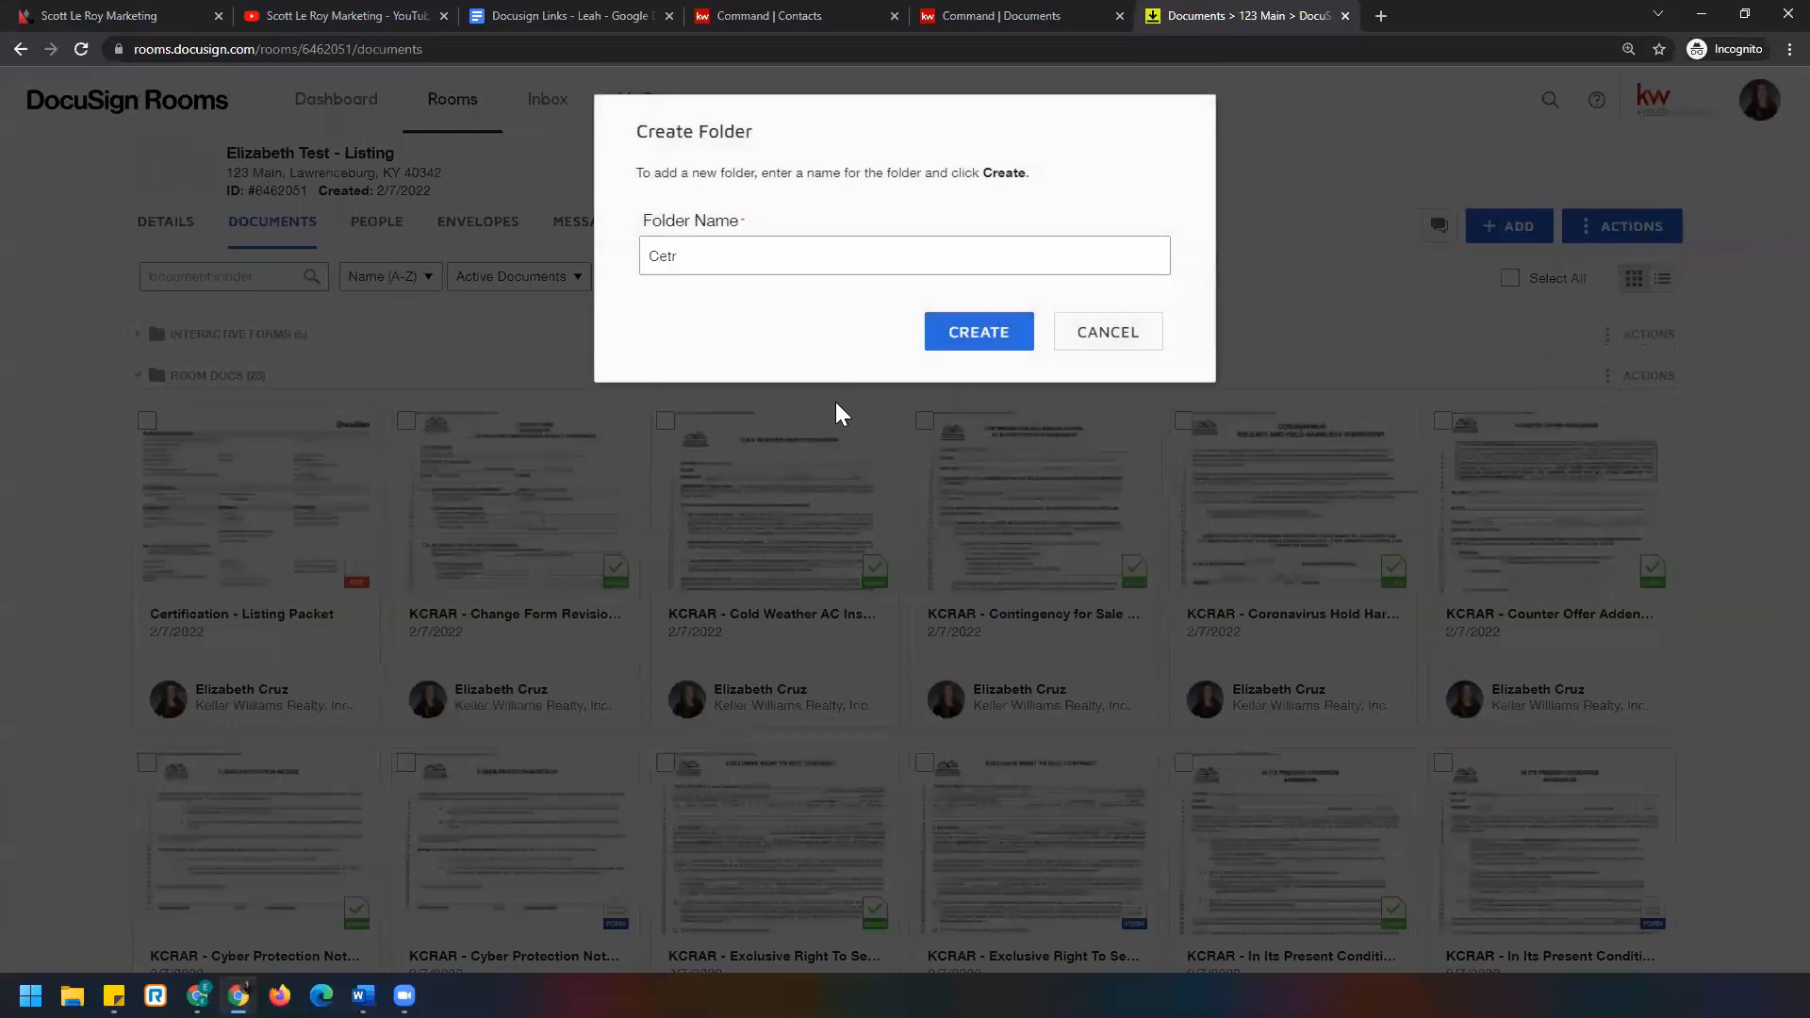
type("Certifications")
left_click(983, 331)
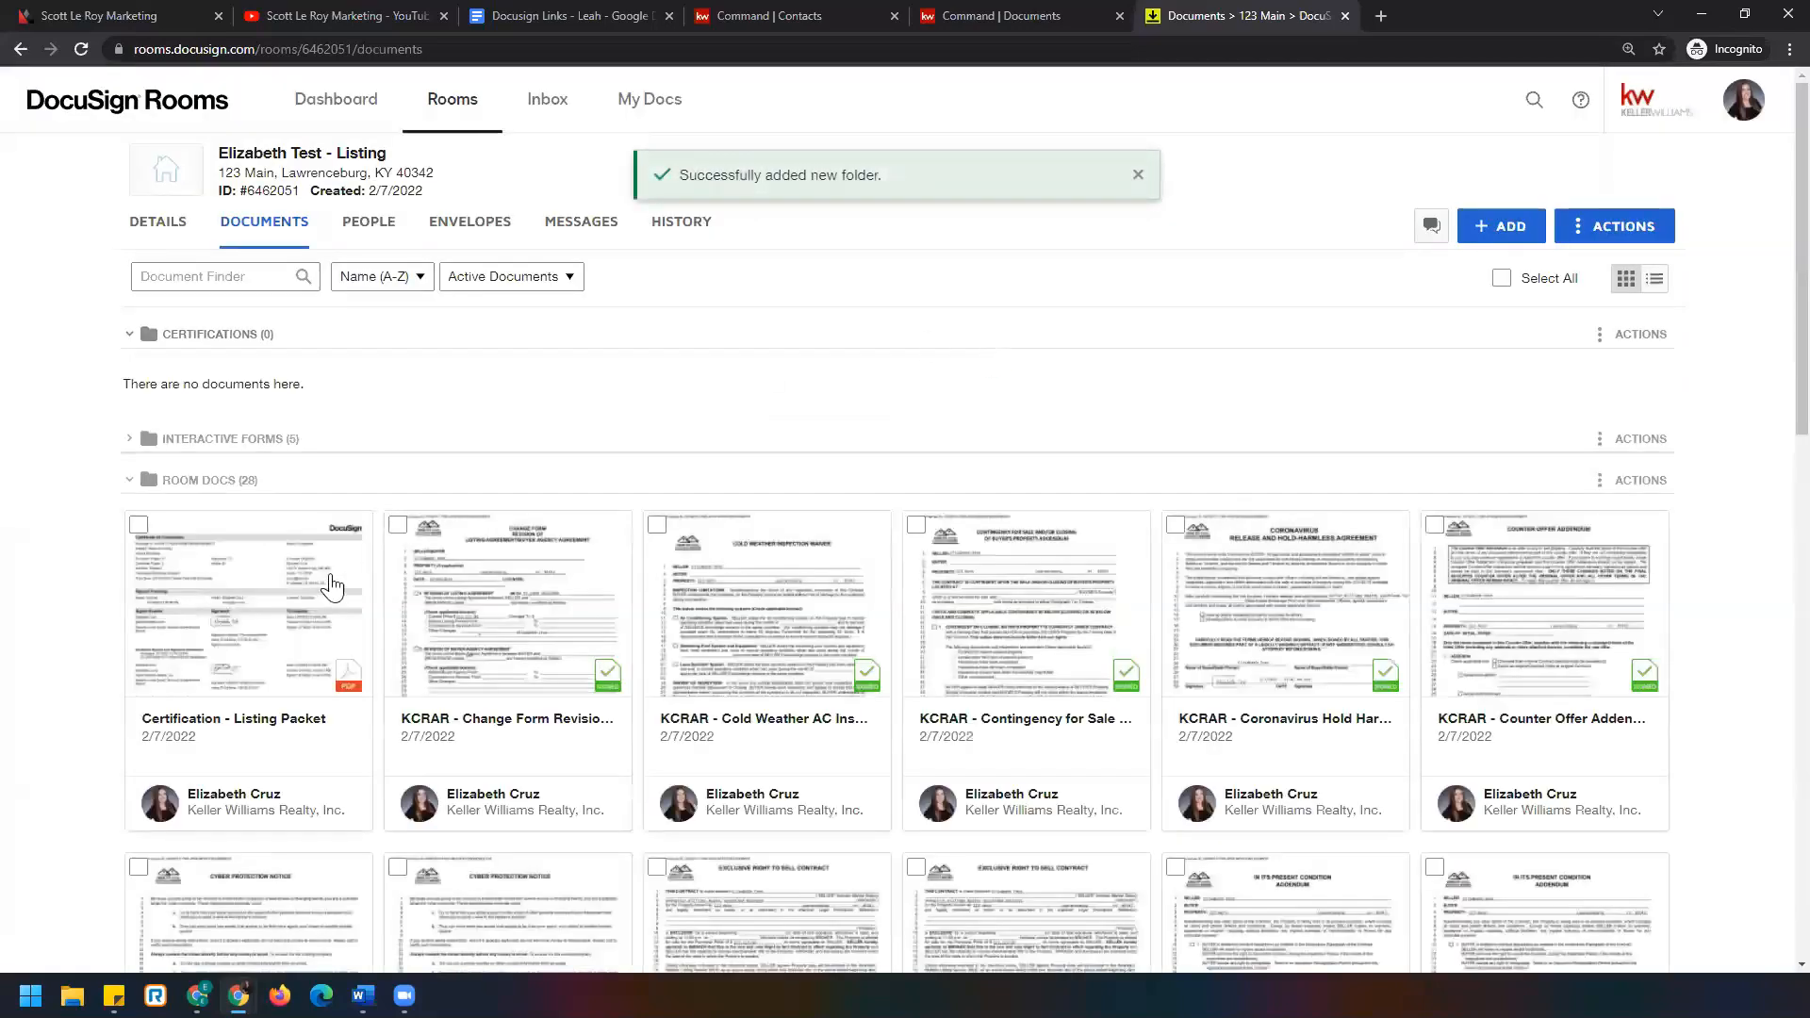
Move the Certification - Listing Packet into the Certifications folder, then collapse that folder.
left_click(137, 525)
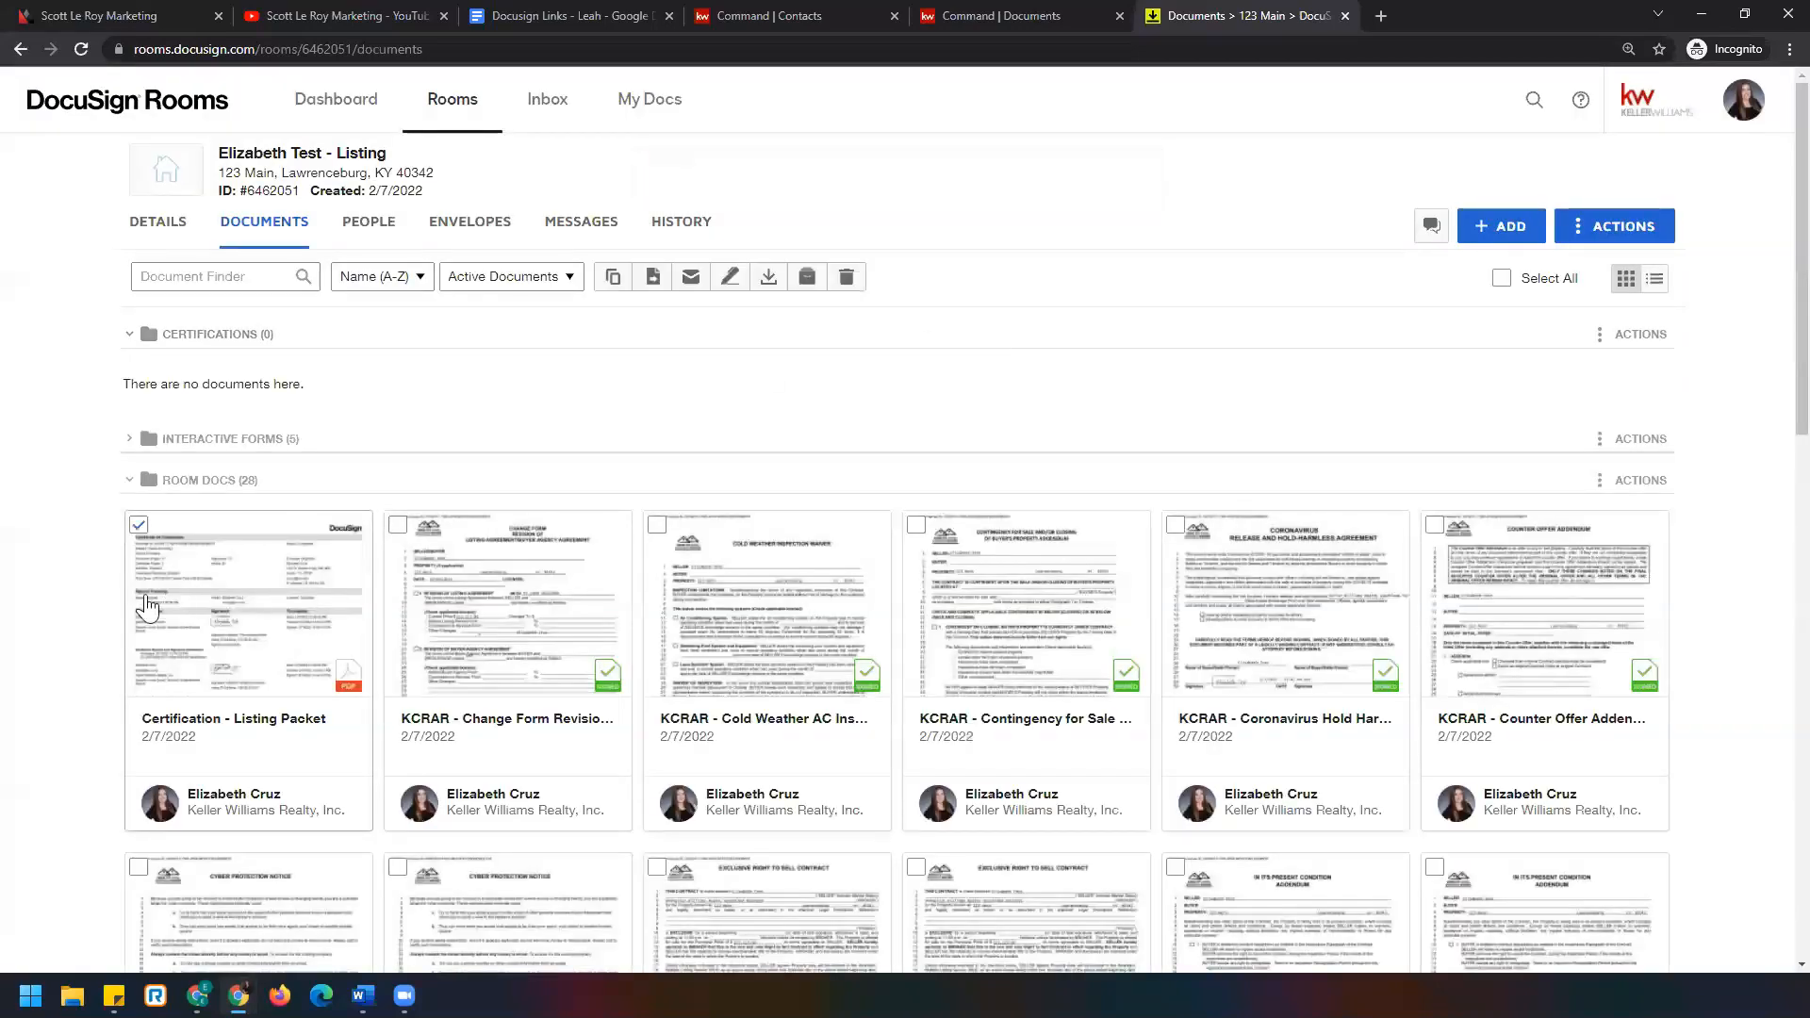
left_click(658, 292)
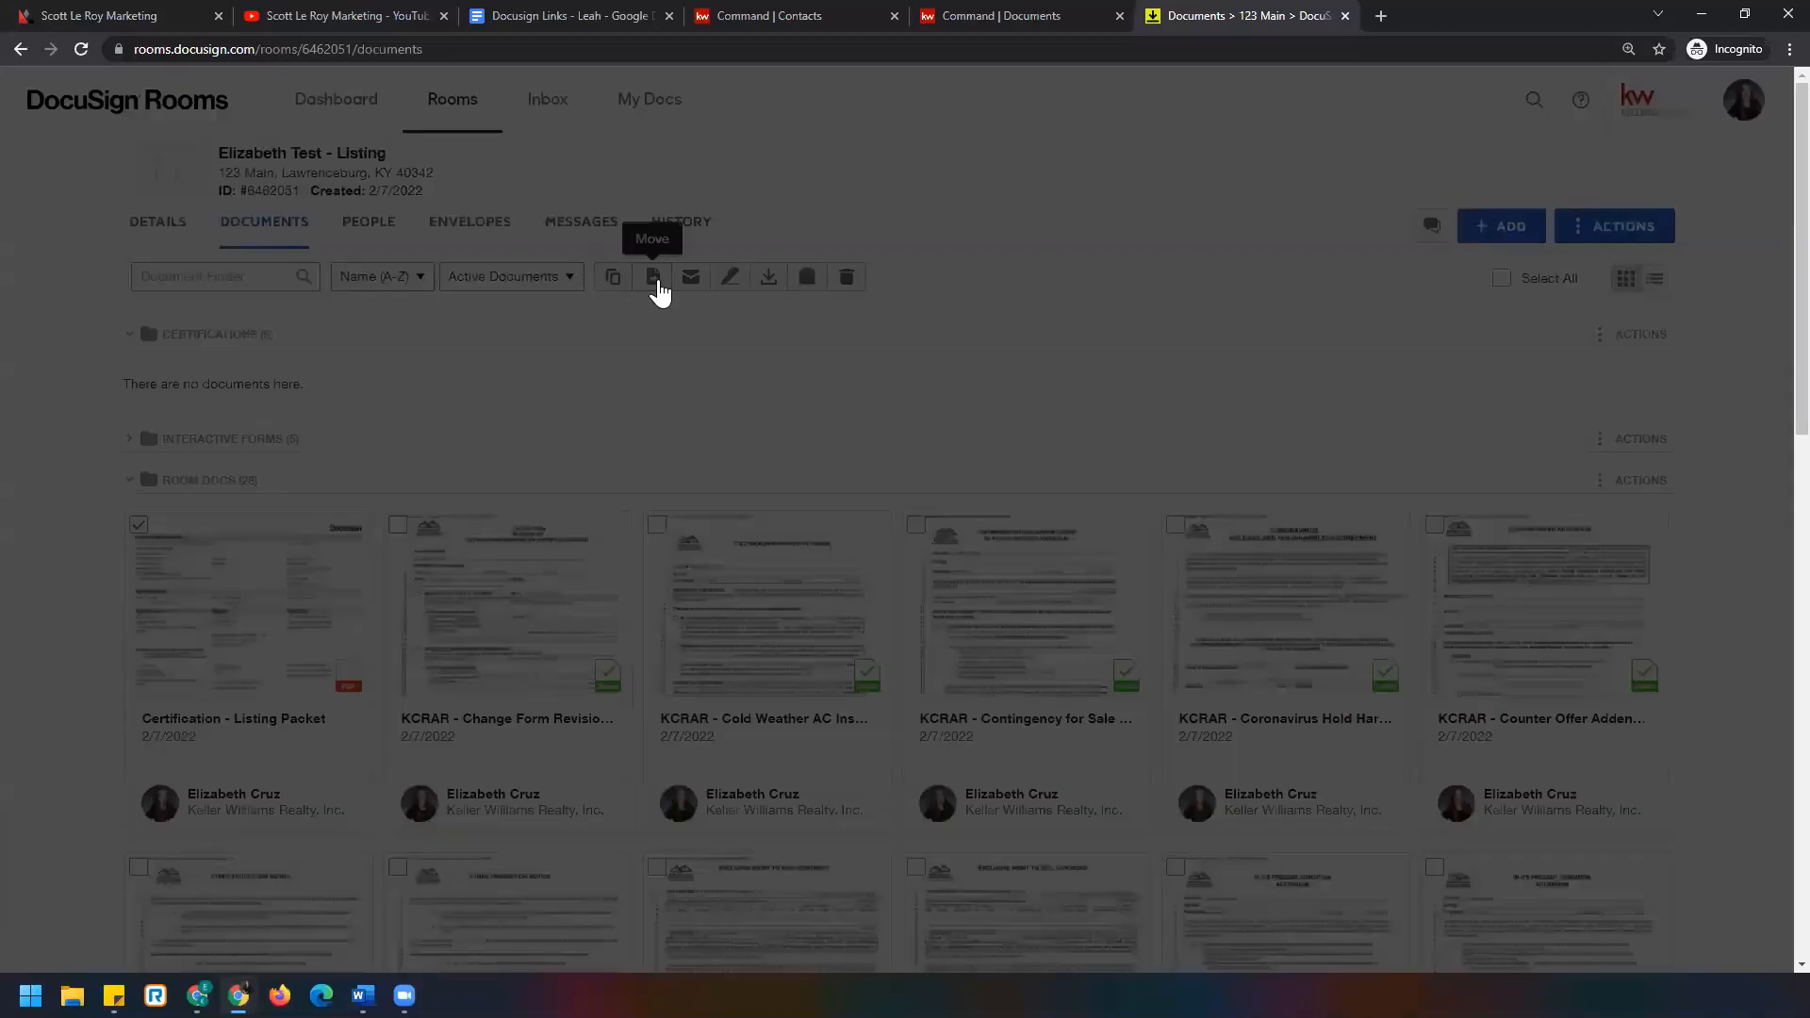
left_click(818, 301)
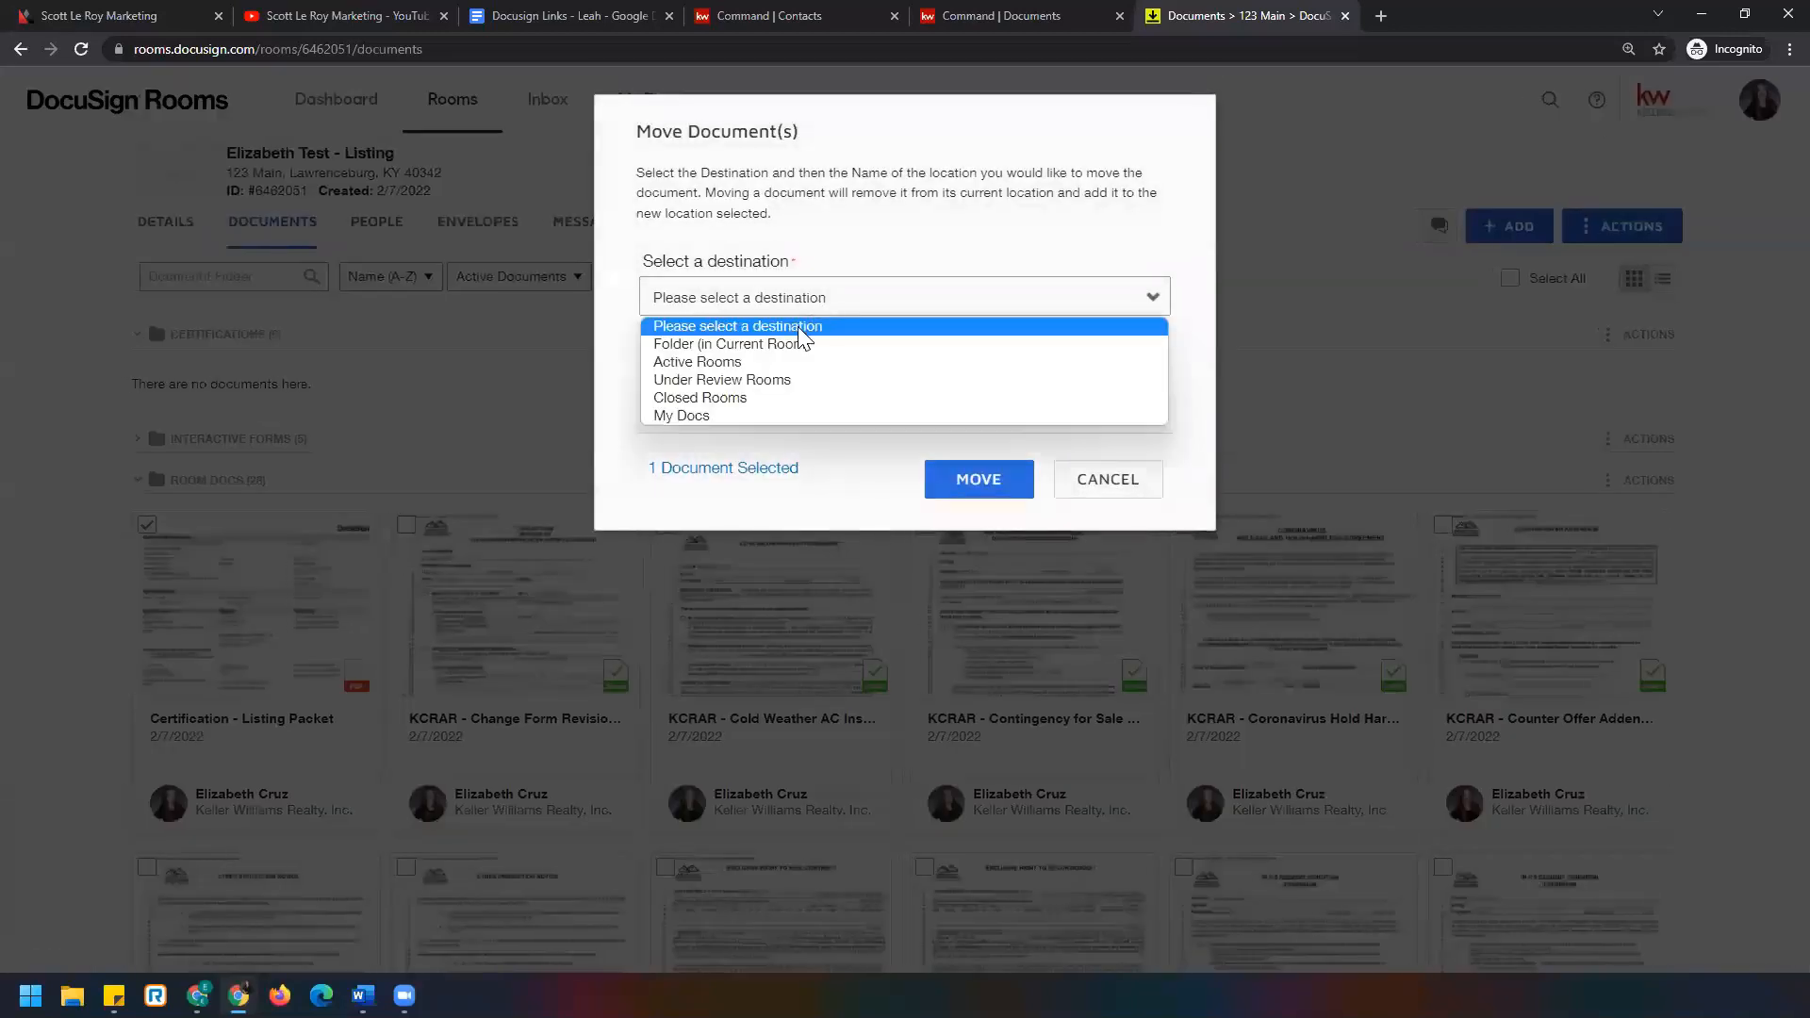
left_click(835, 345)
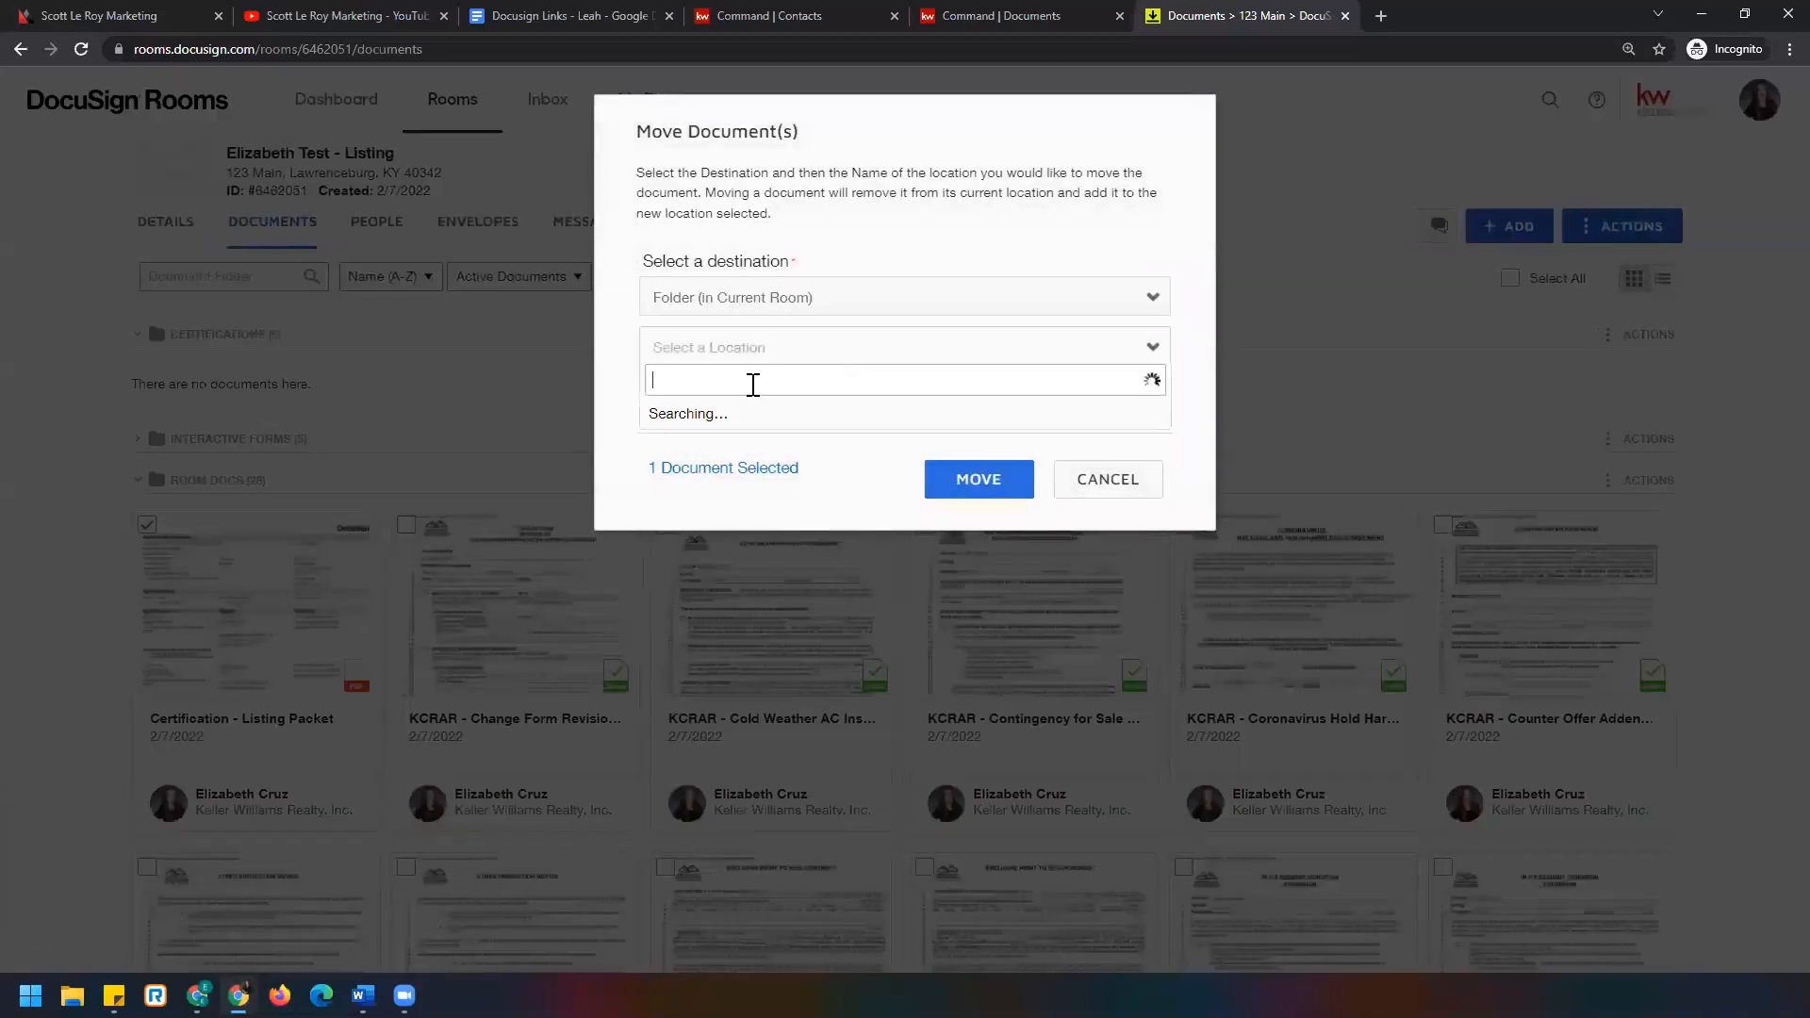
left_click(716, 414)
left_click(1014, 495)
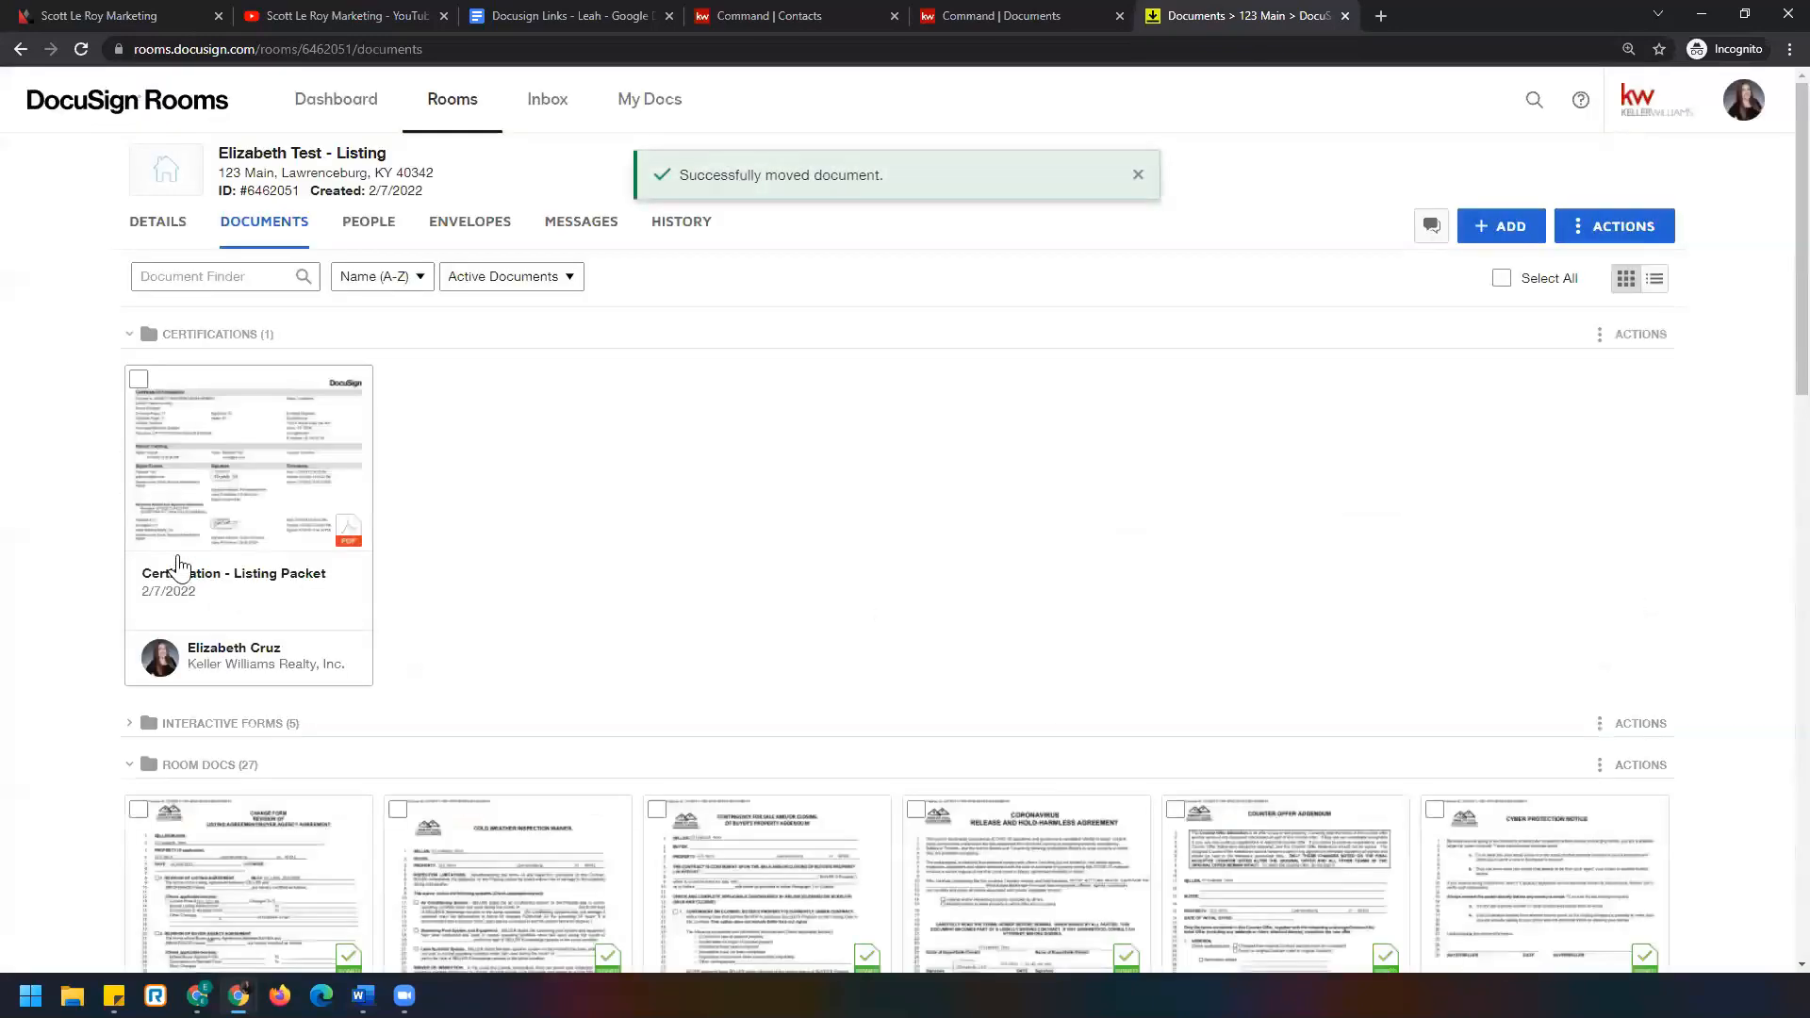
left_click(129, 336)
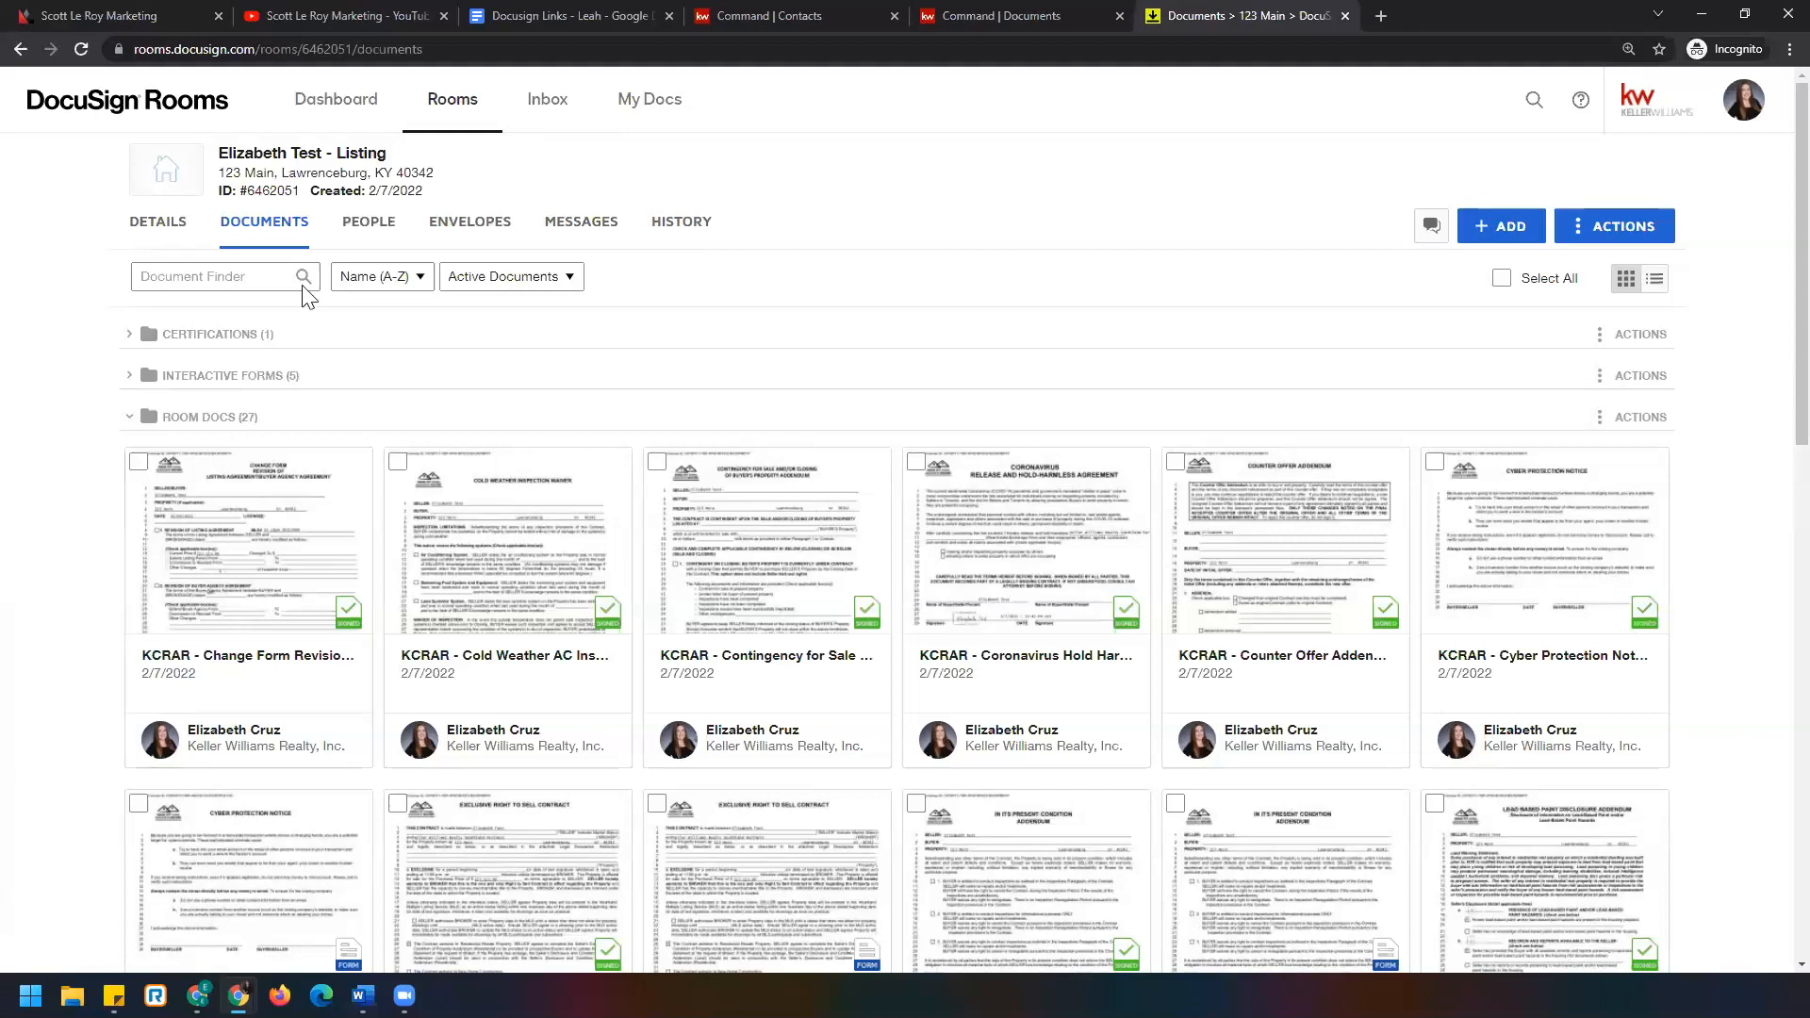
Show the Scott Le Roy Marketing homepage footer and its web address, then go to its YouTube channel.
left_click(183, 17)
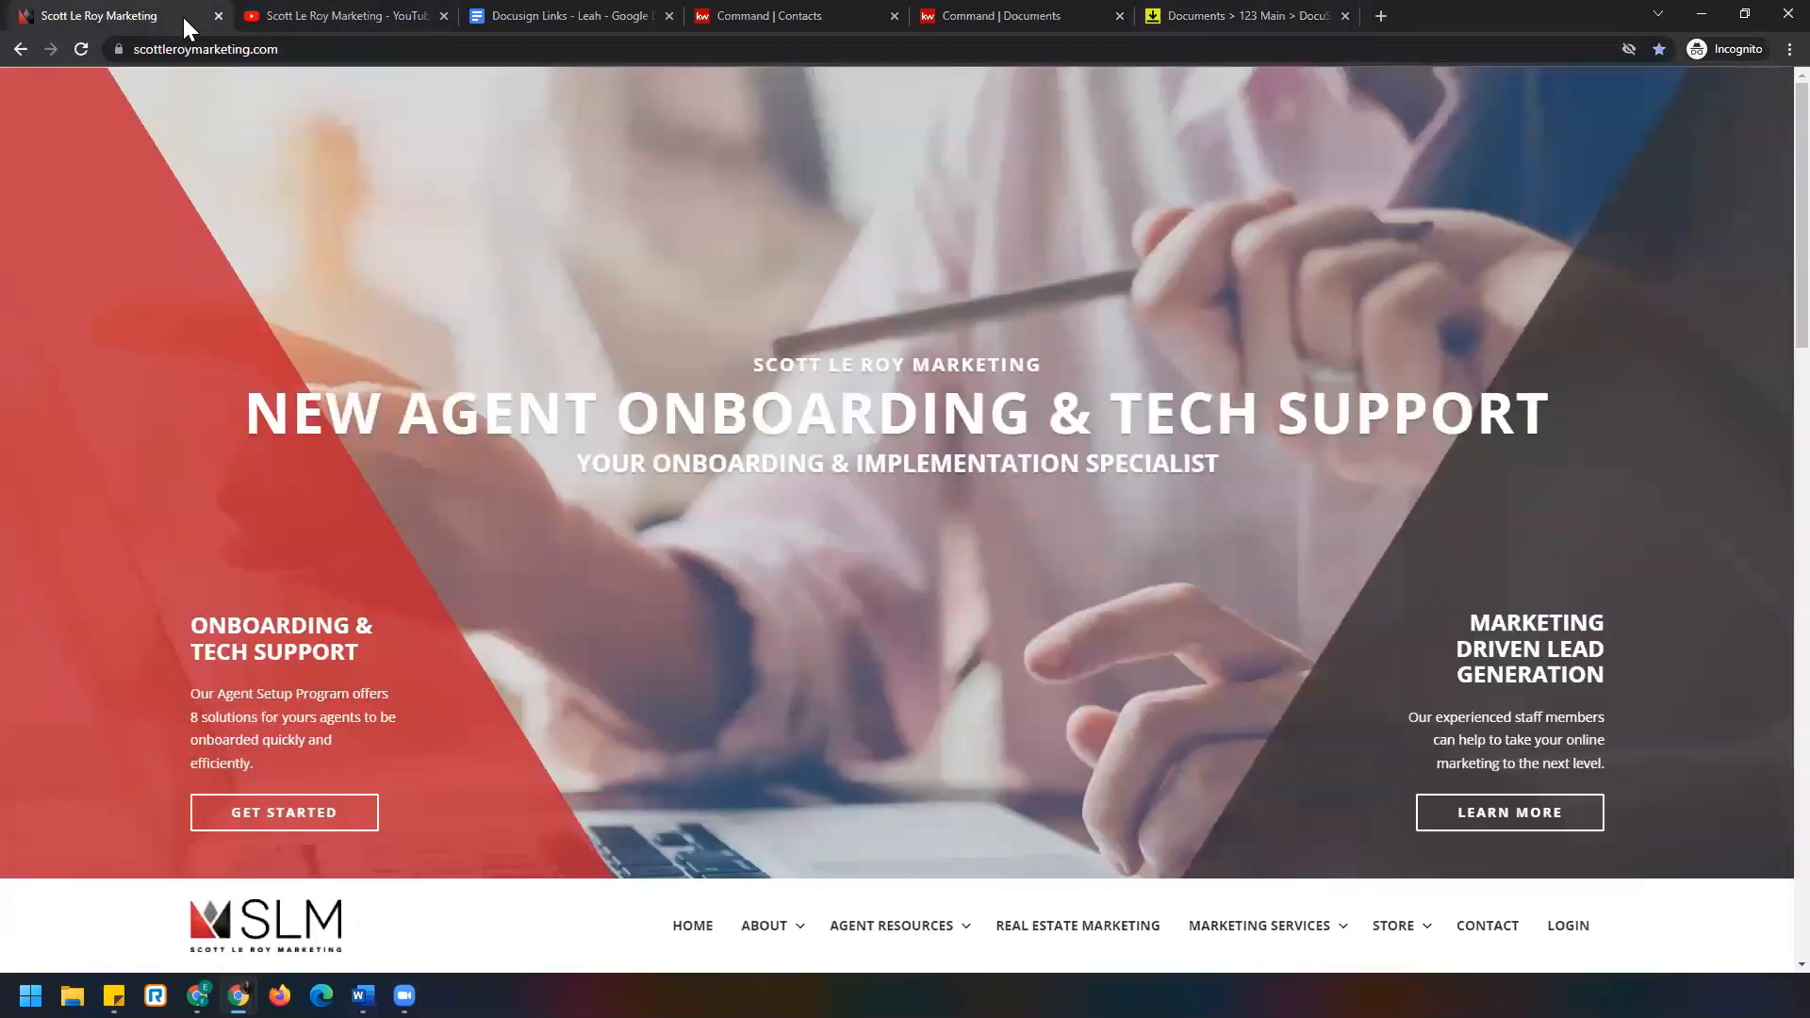
scroll(339, 132, "down", 20)
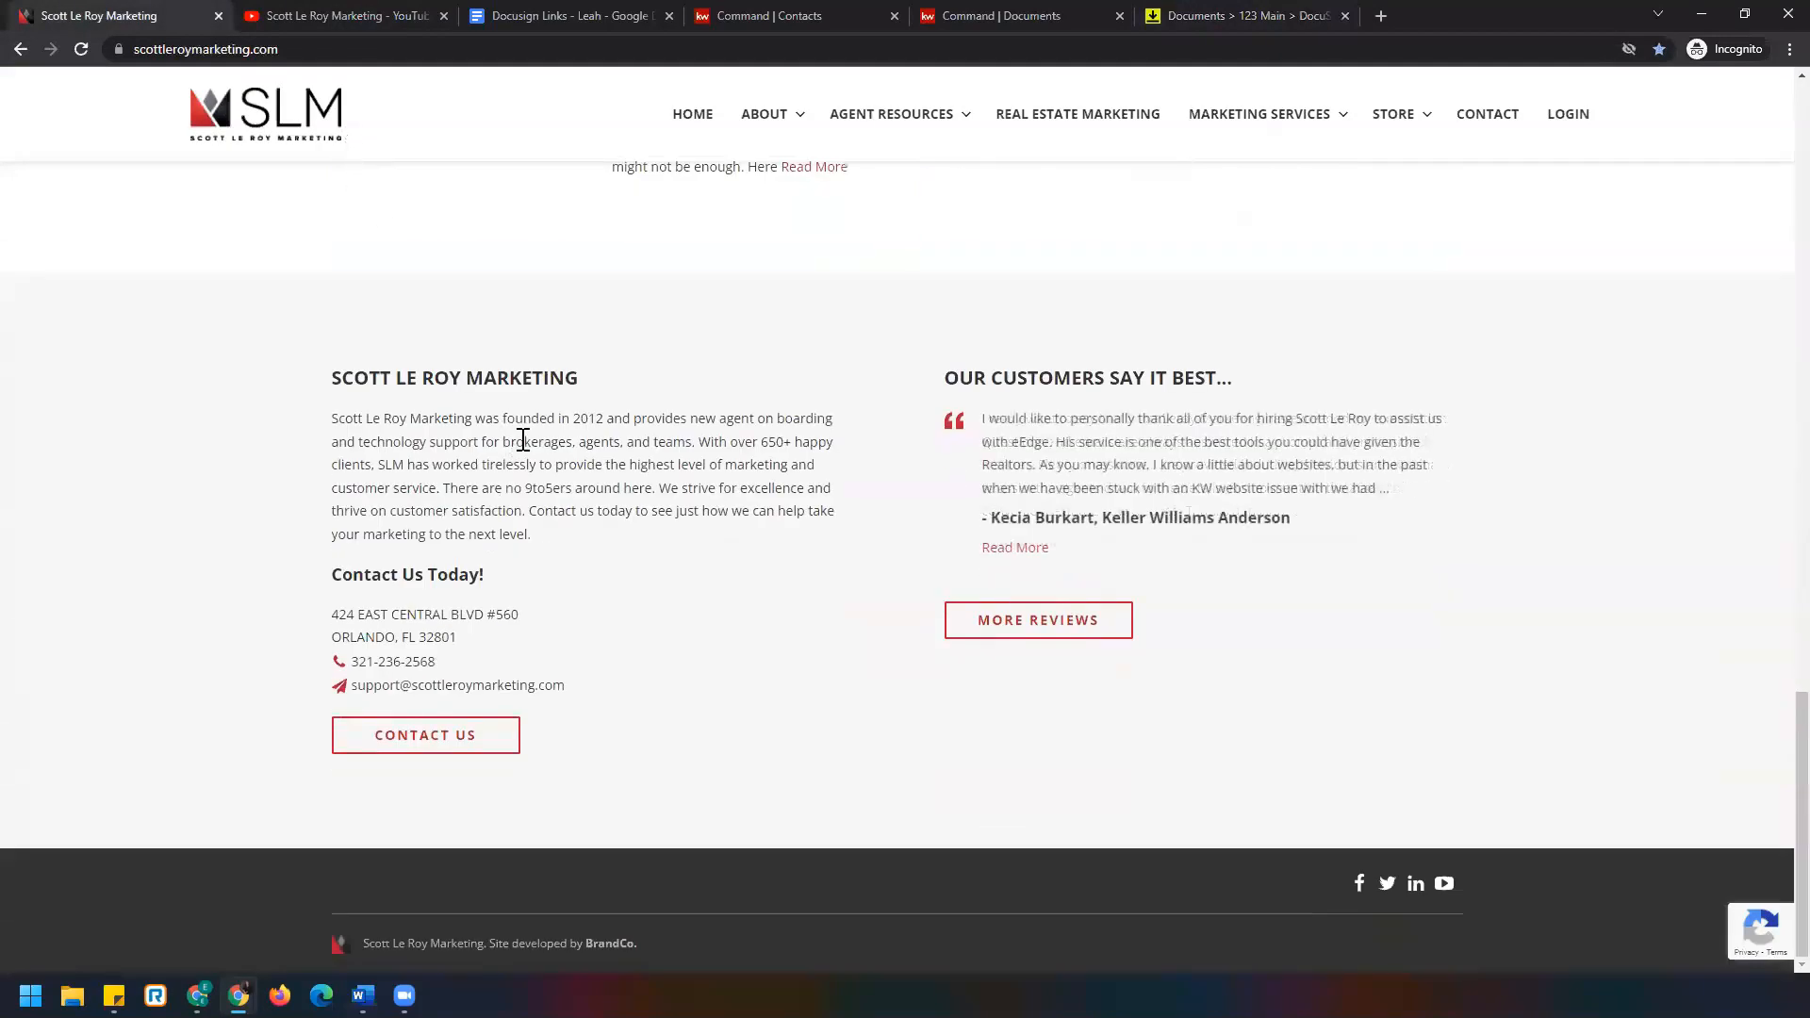
left_click(316, 50)
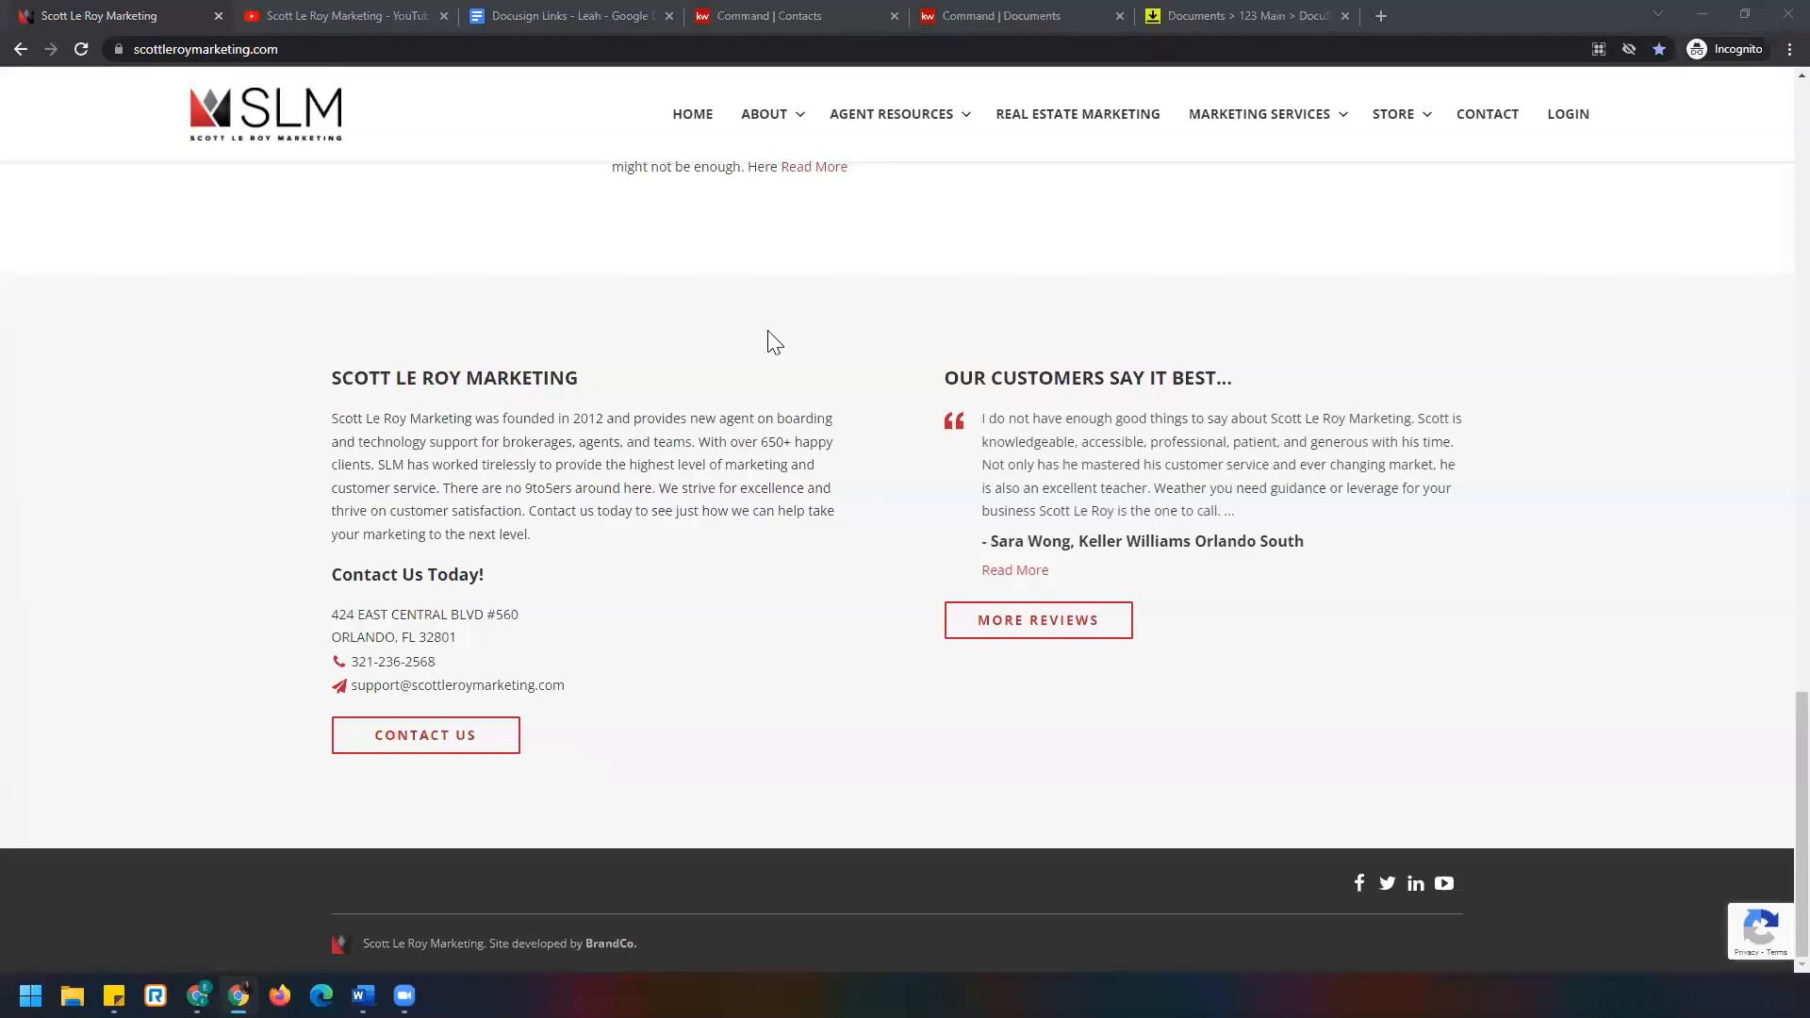
left_click(347, 15)
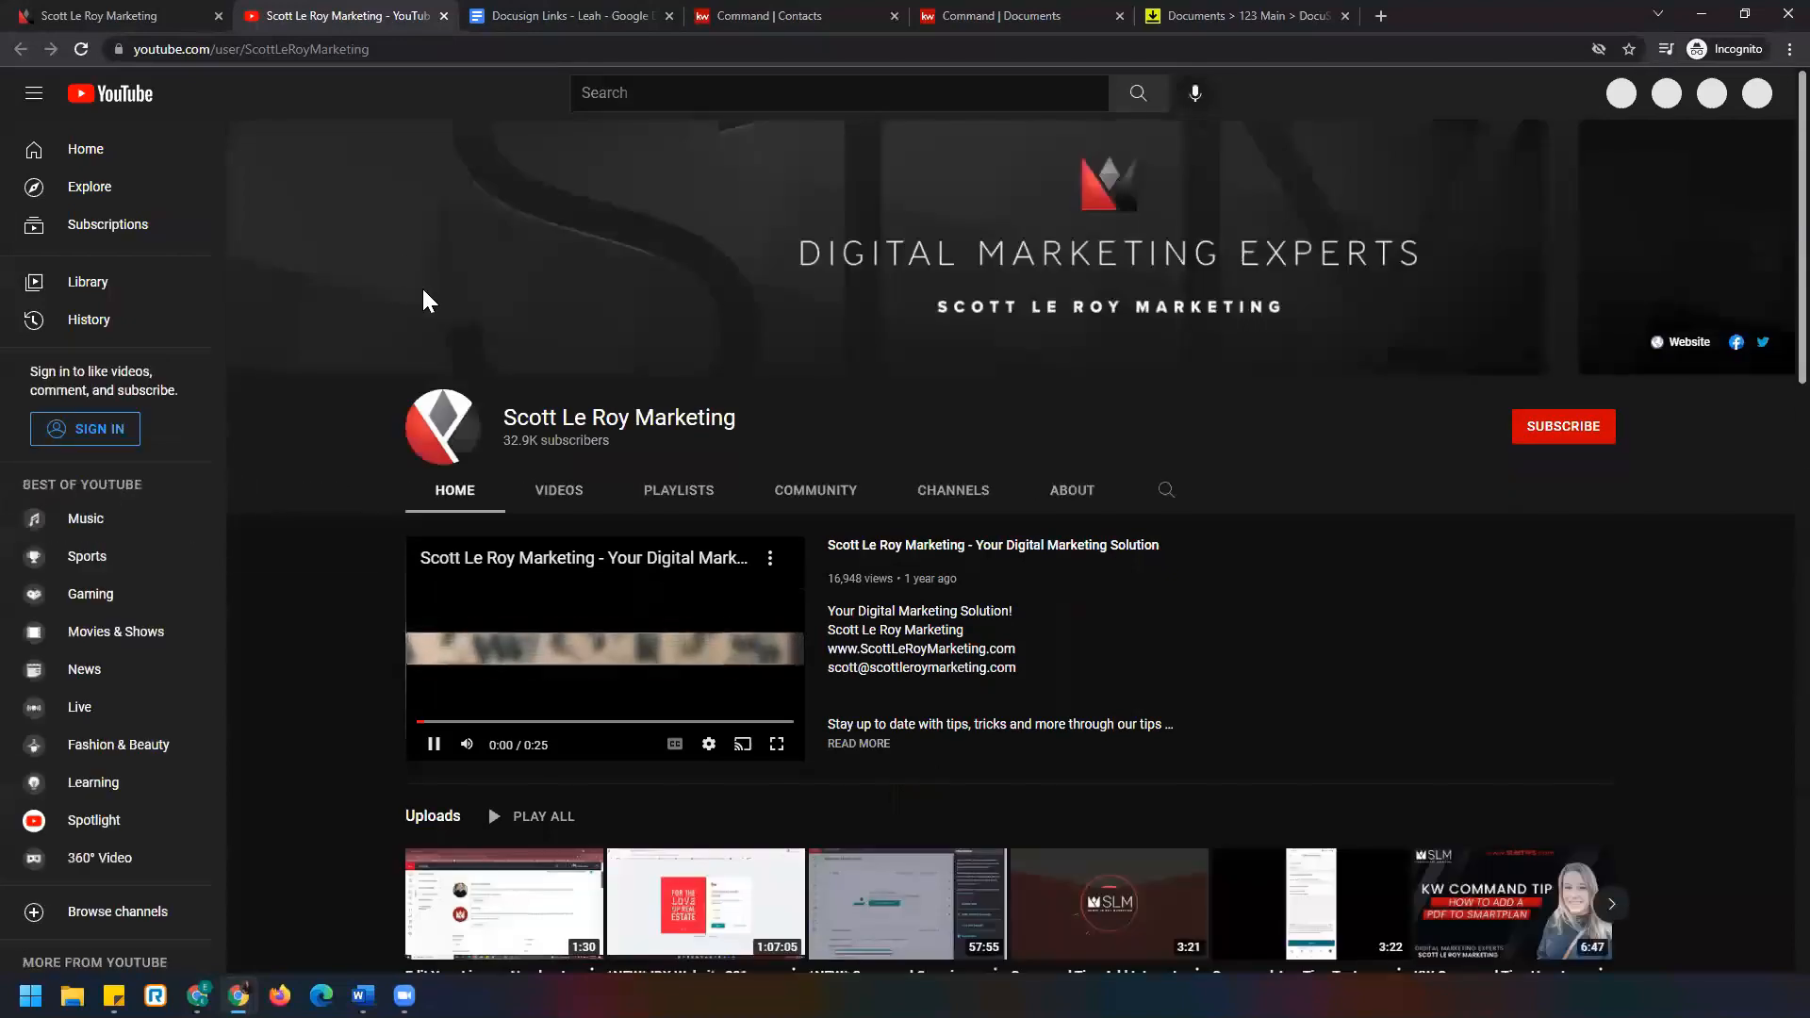
Pause the channel trailer, list all uploaded videos under VIDEOS, then switch to the DocuSign links doc.
left_click(439, 744)
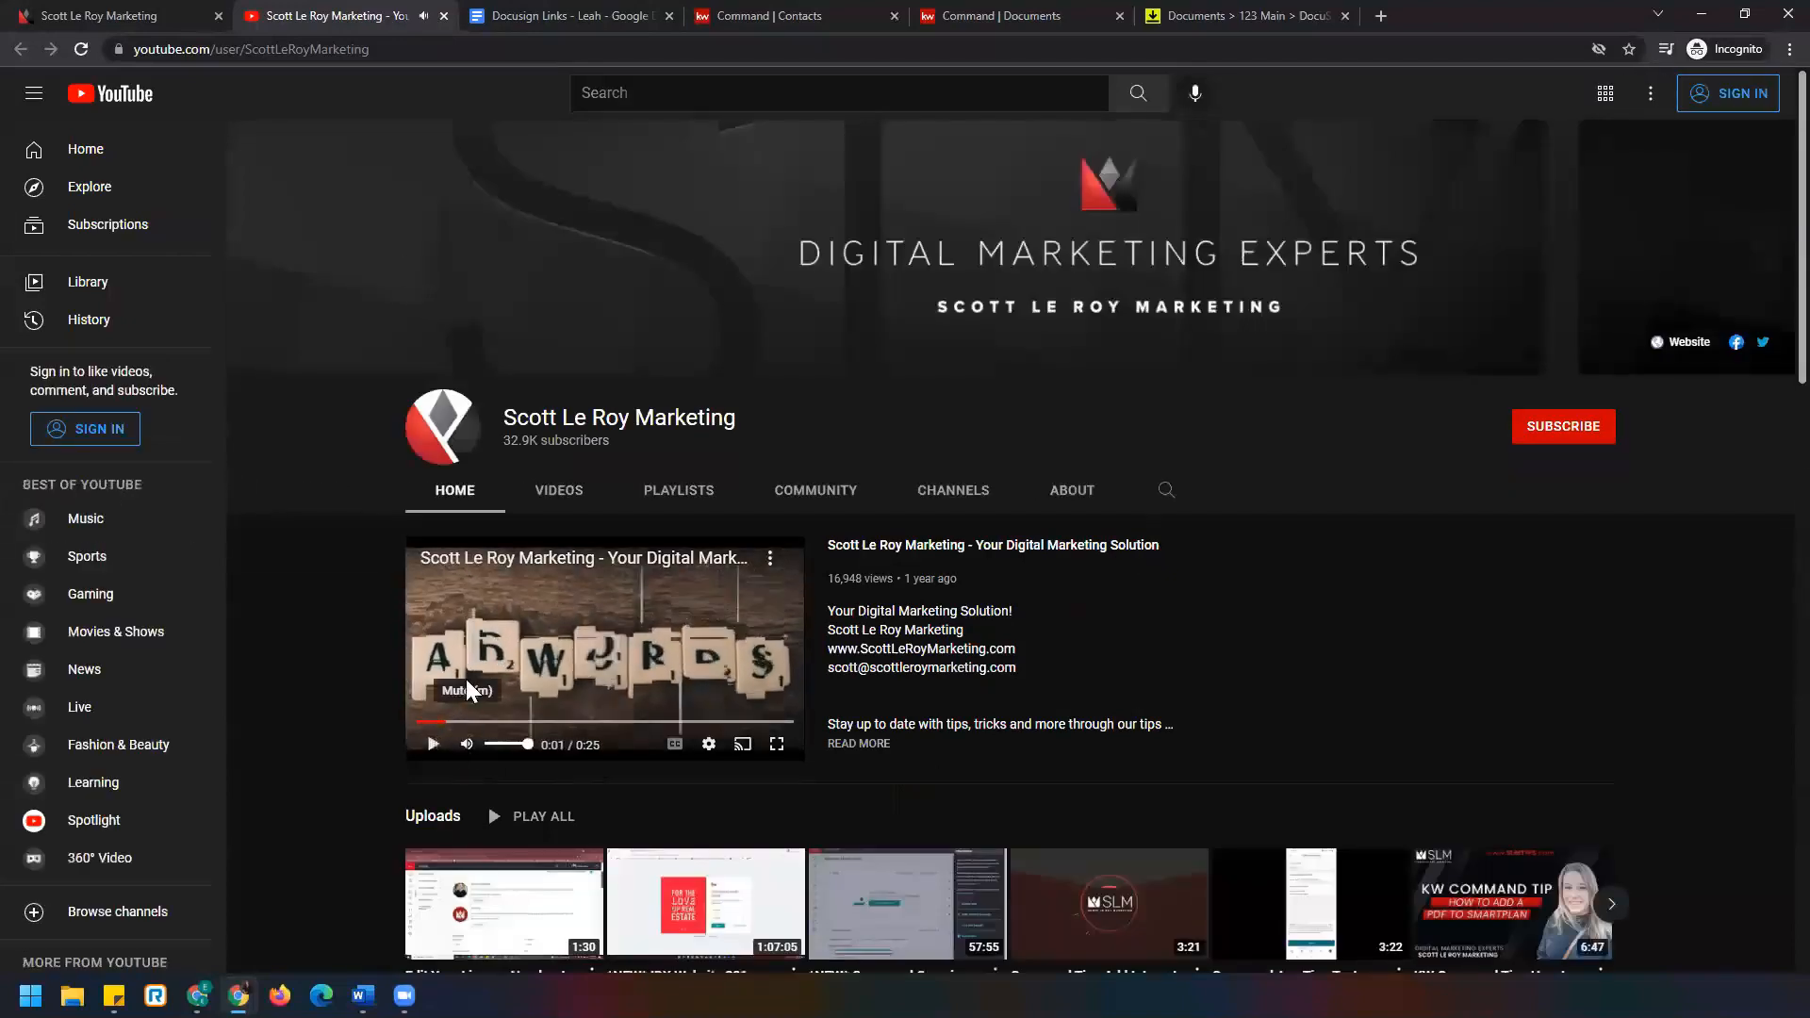
left_click(369, 54)
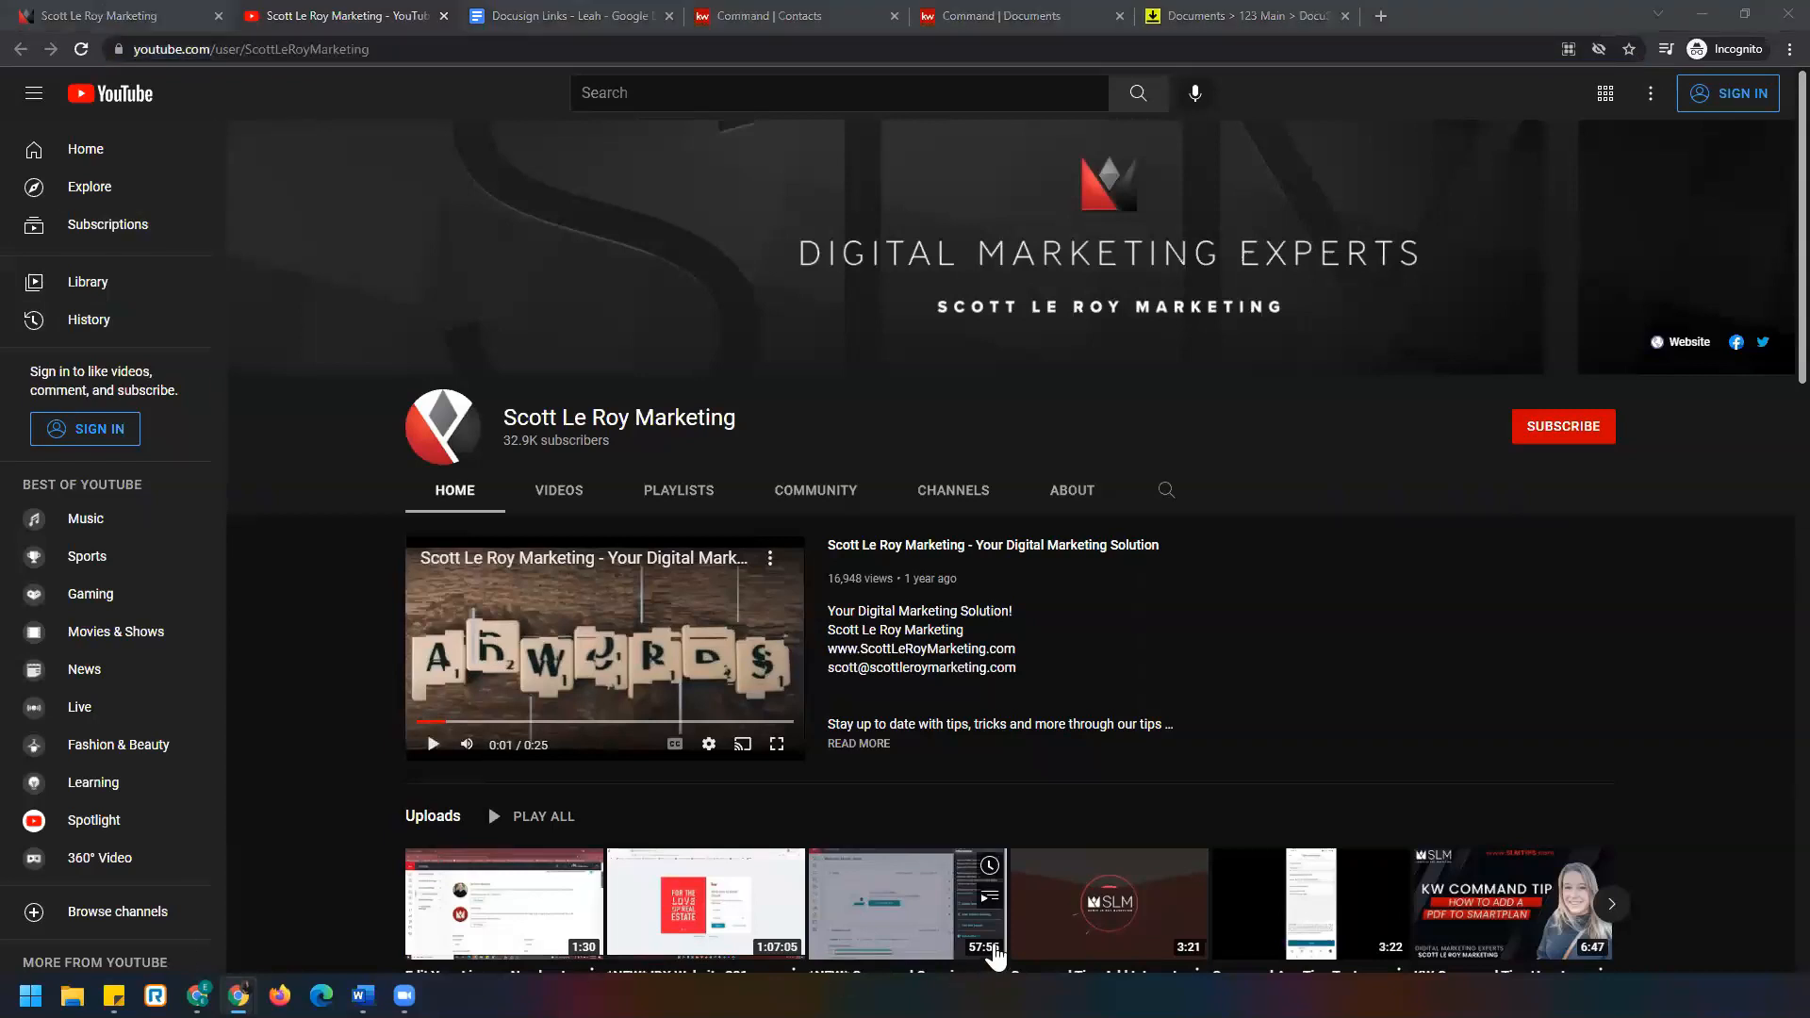
scroll(313, 630, "down", 1)
scroll(313, 637, "down", 1)
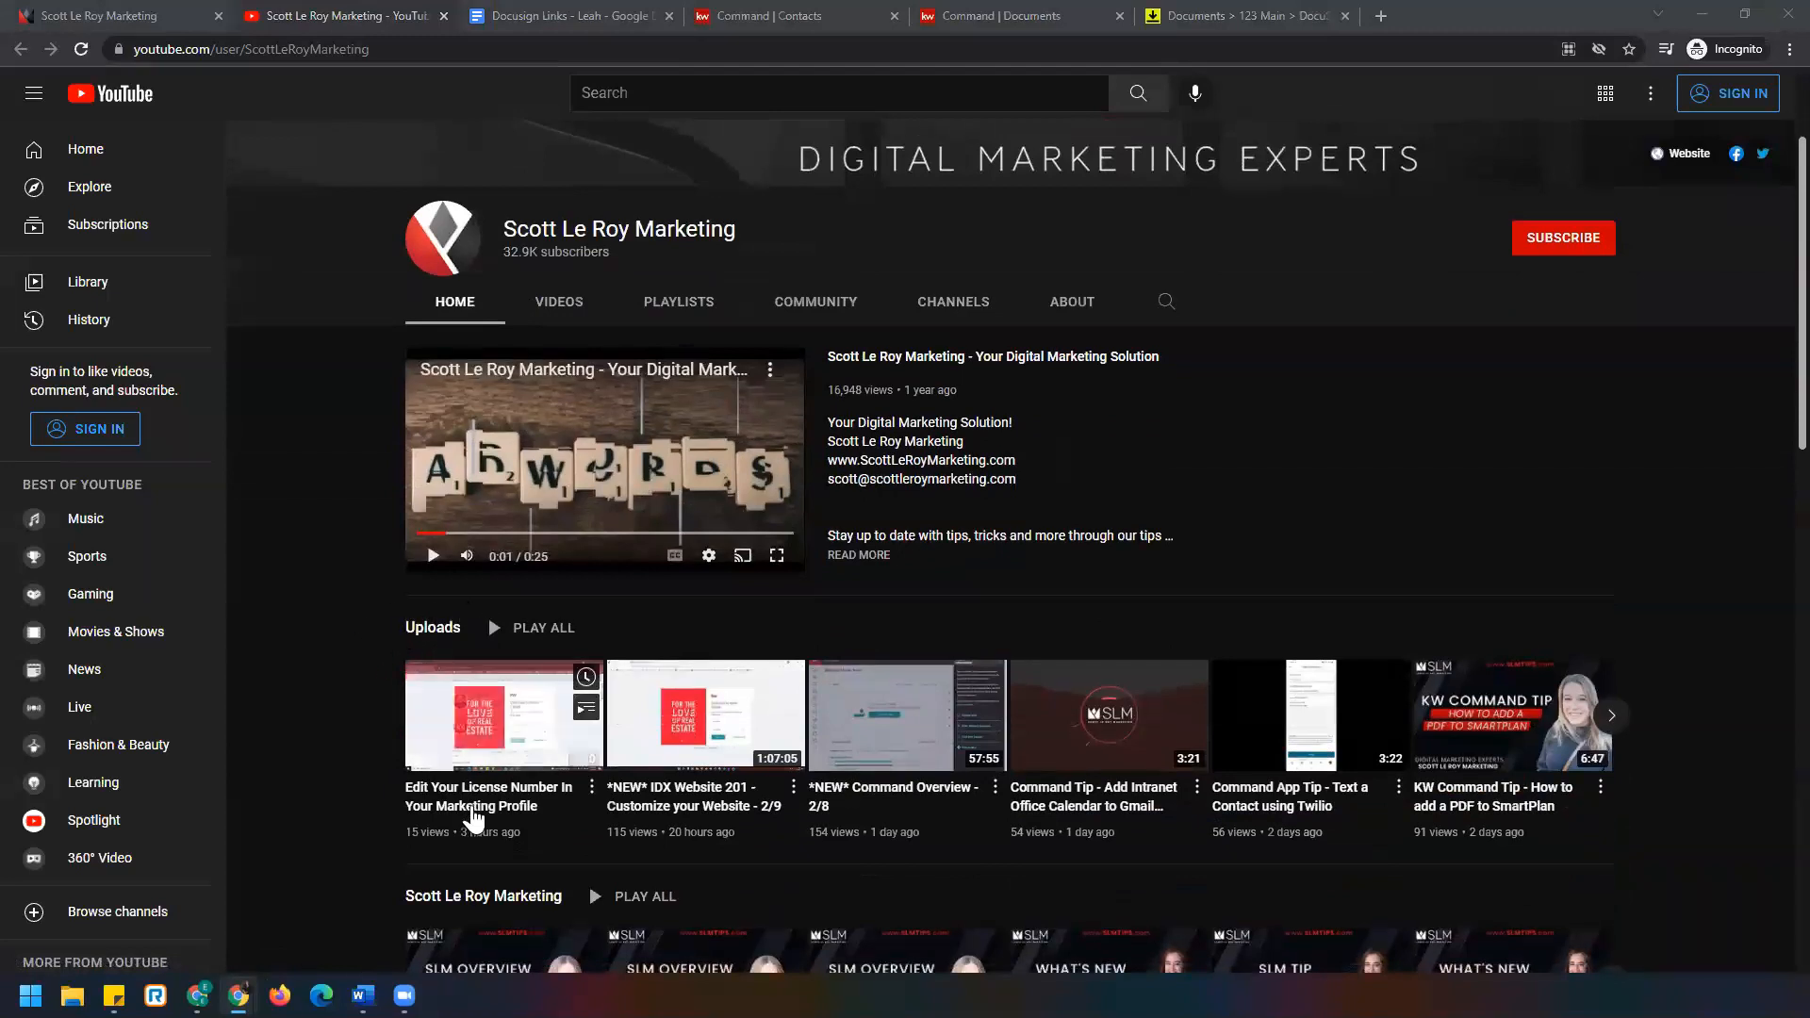
left_click(564, 302)
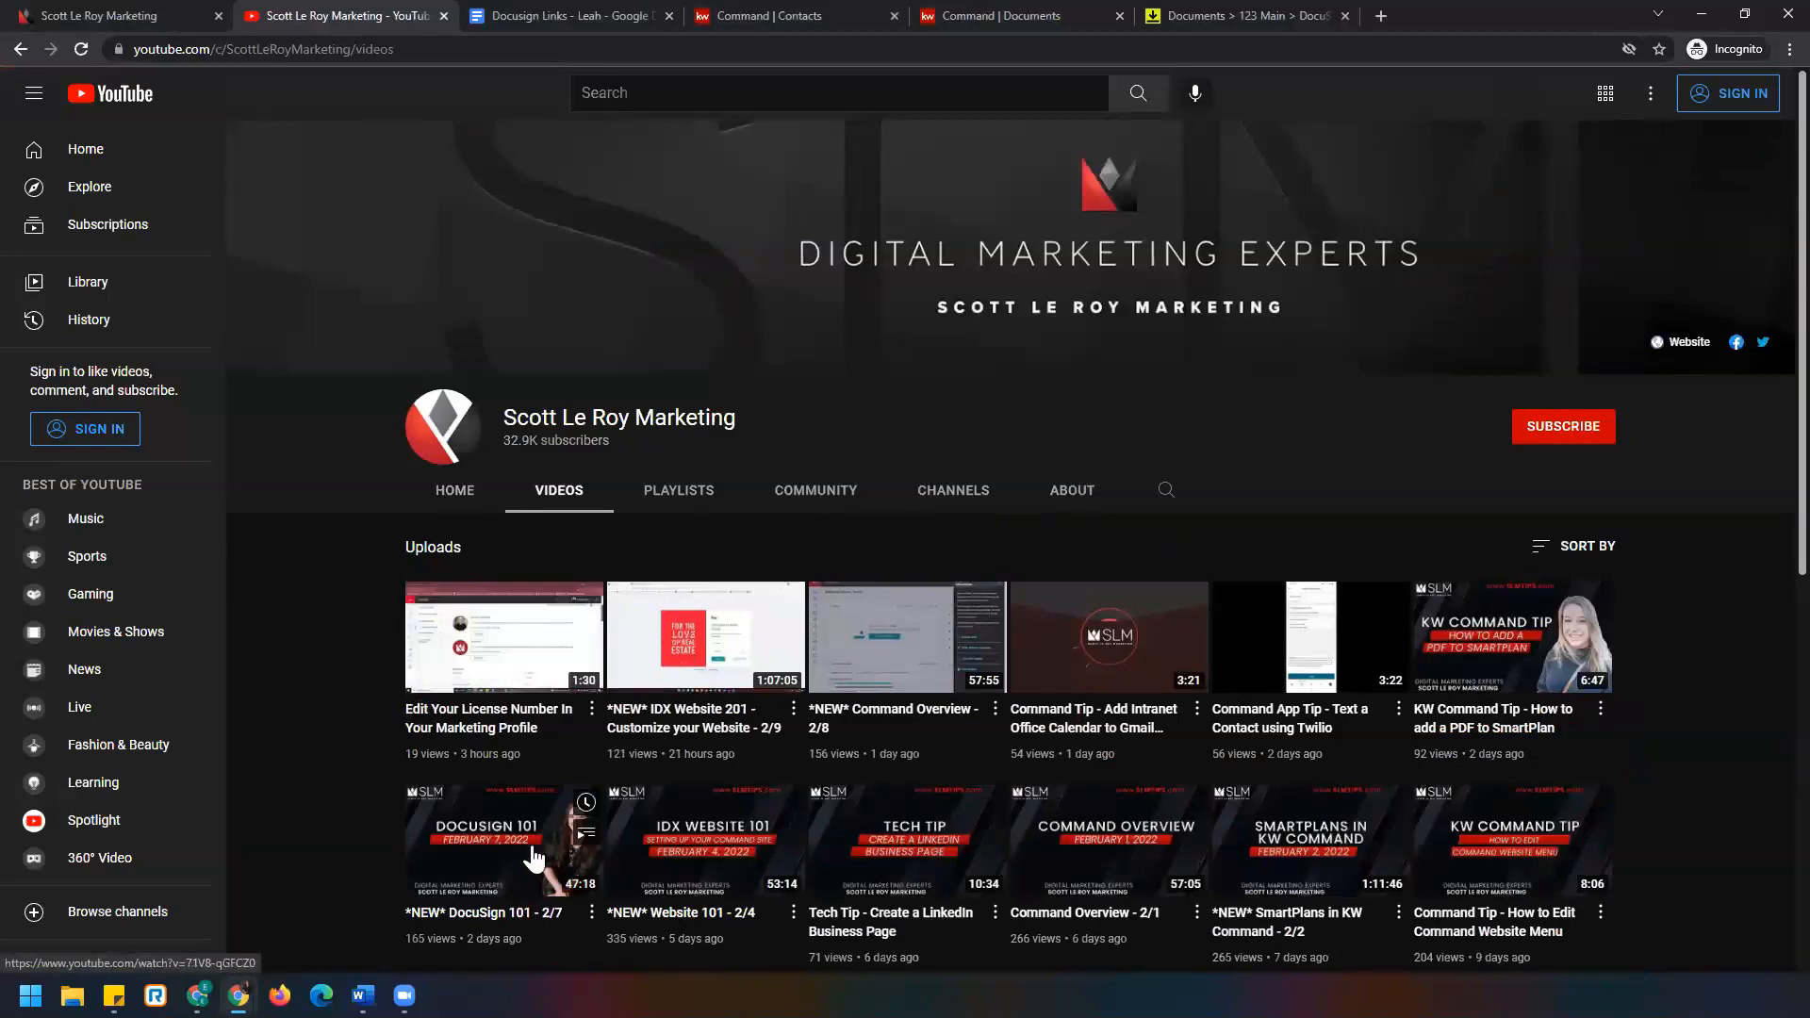
left_click(540, 15)
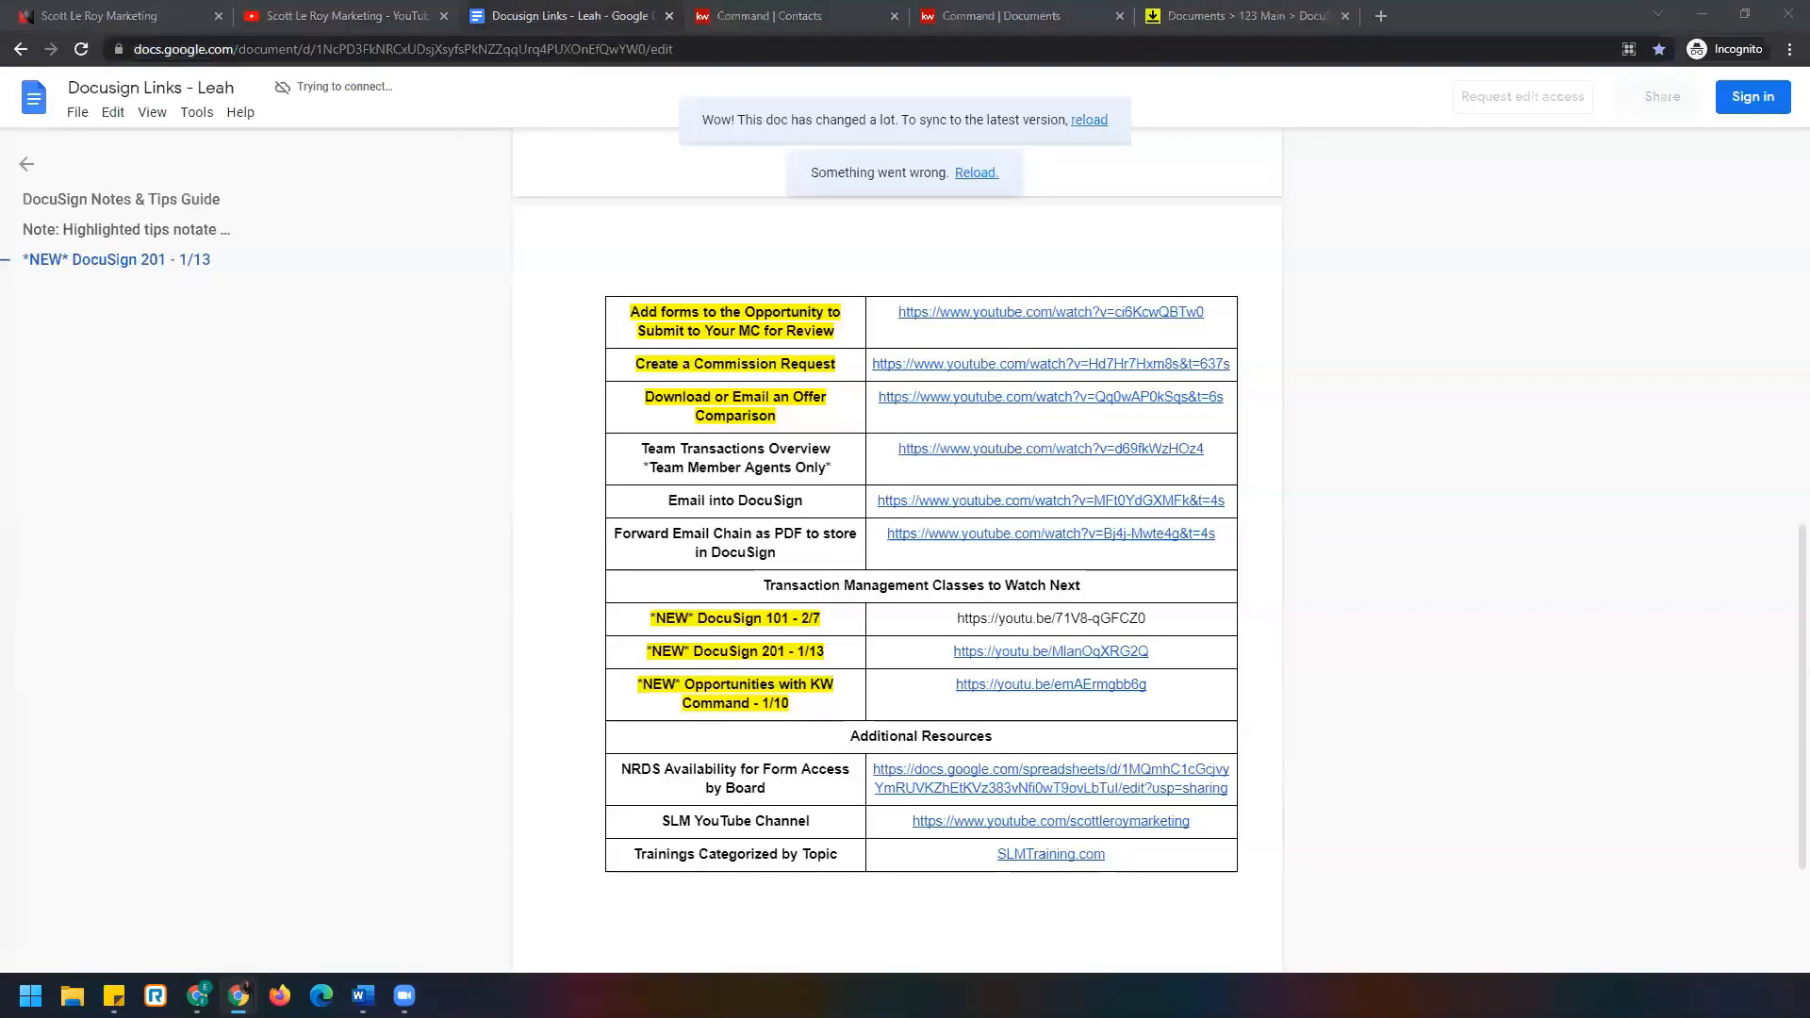
Scroll to the top of the guide and follow the *NEW* DocuSign 201 - 1/13 link.
scroll(651, 636, "up", 10)
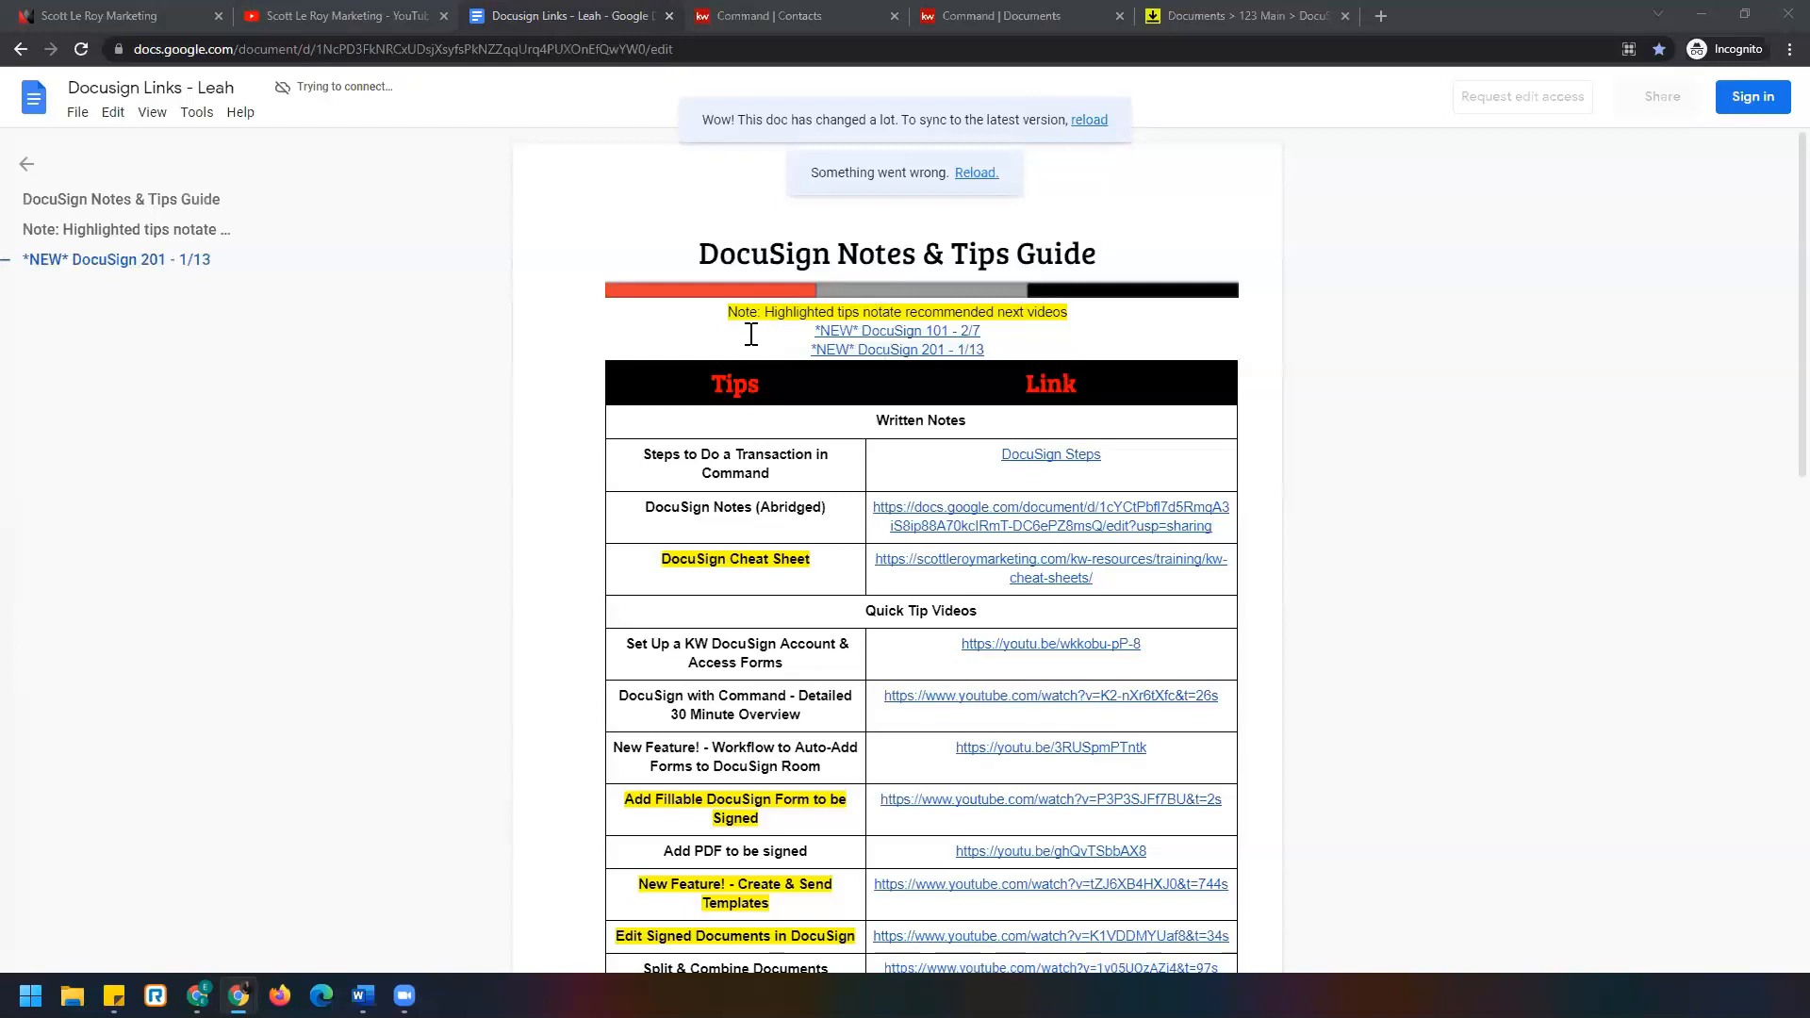
left_click(831, 348)
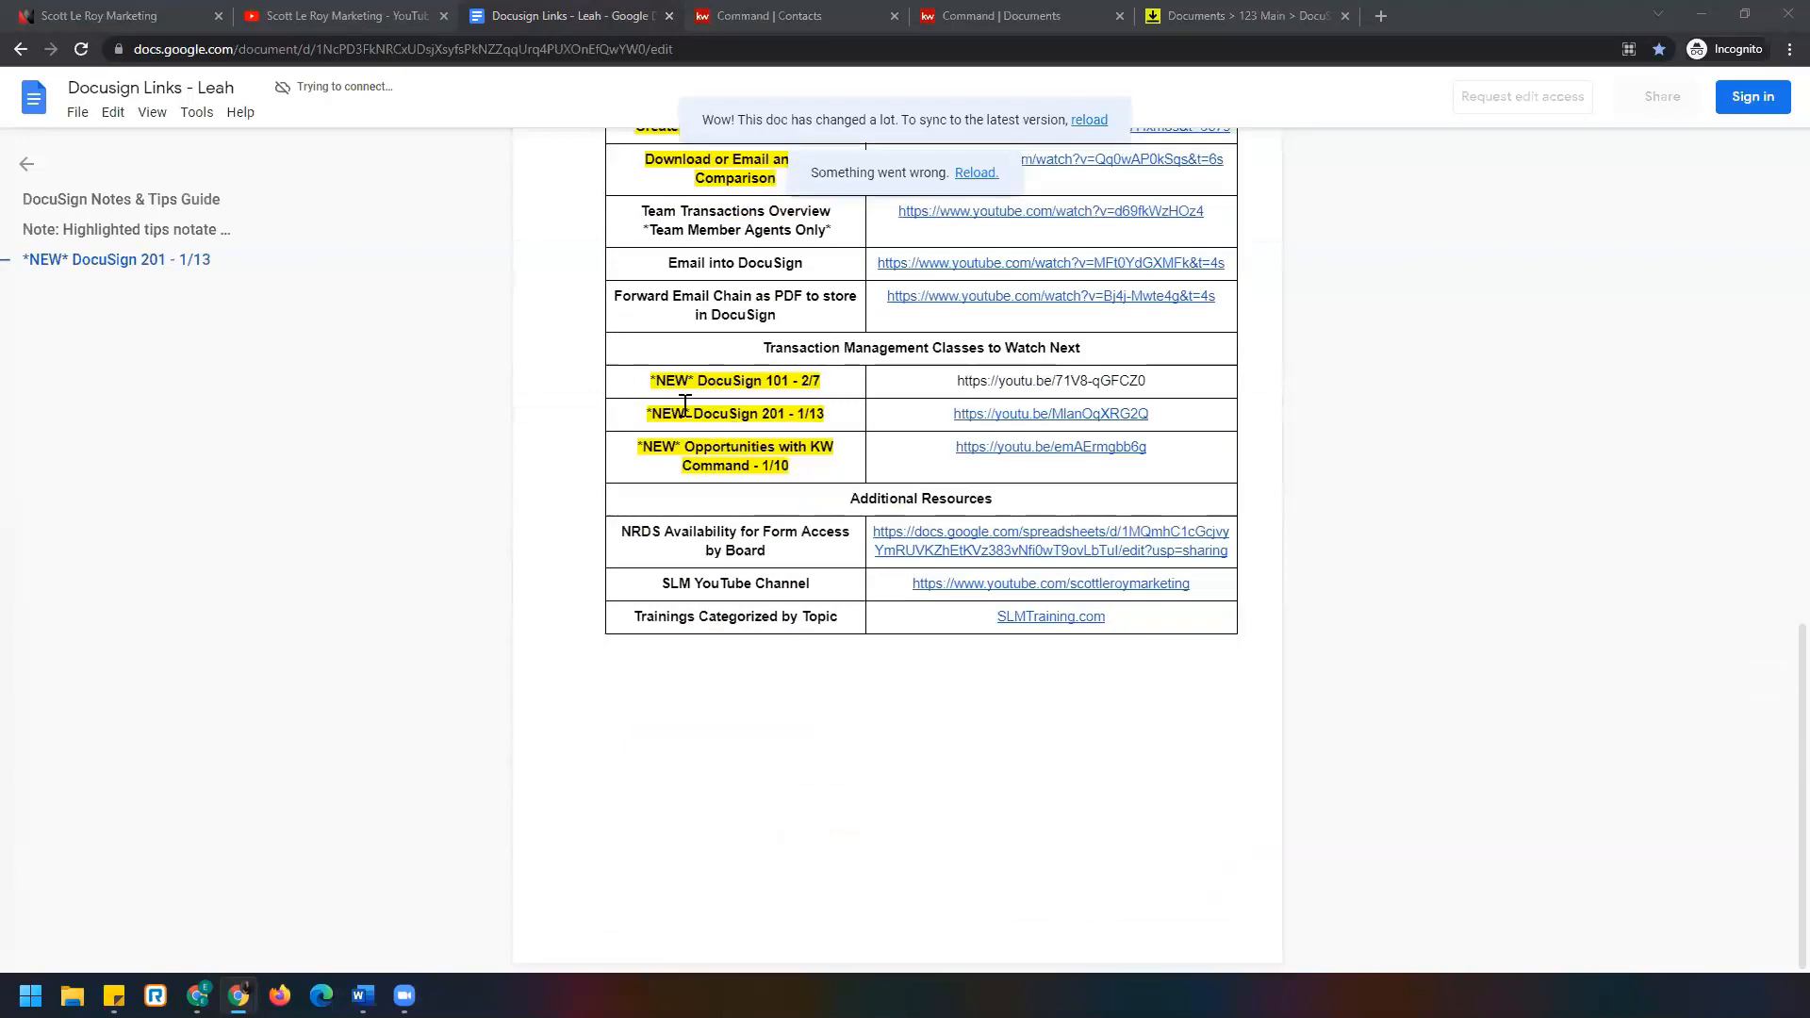